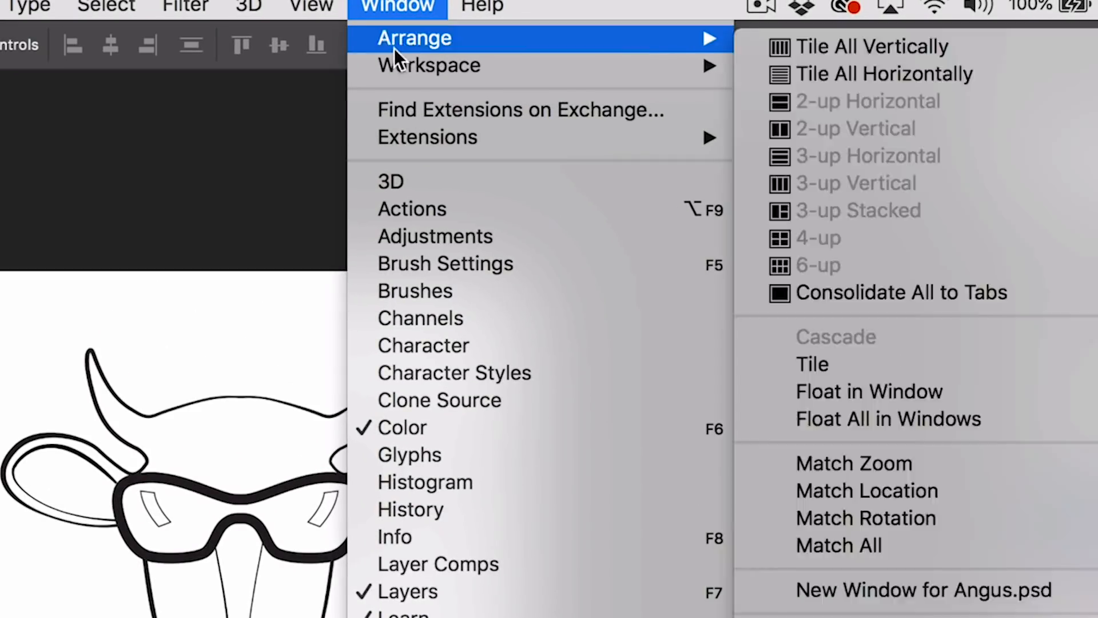
# Step: Reset the Essentials workspace to its default layout
pyautogui.moveTo(443, 42)
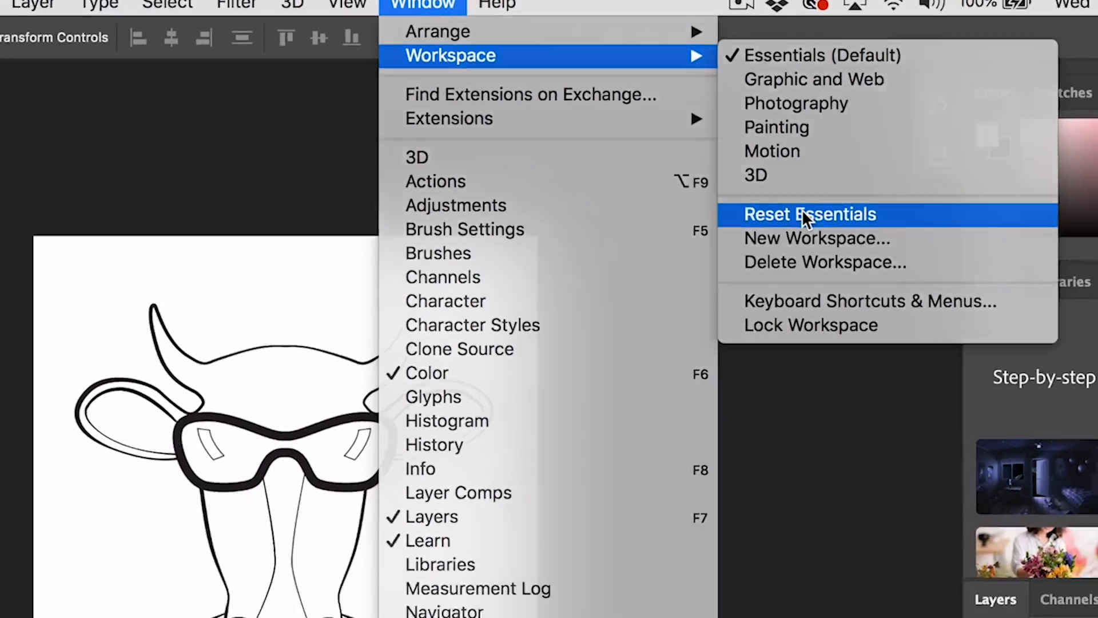
pyautogui.click(832, 246)
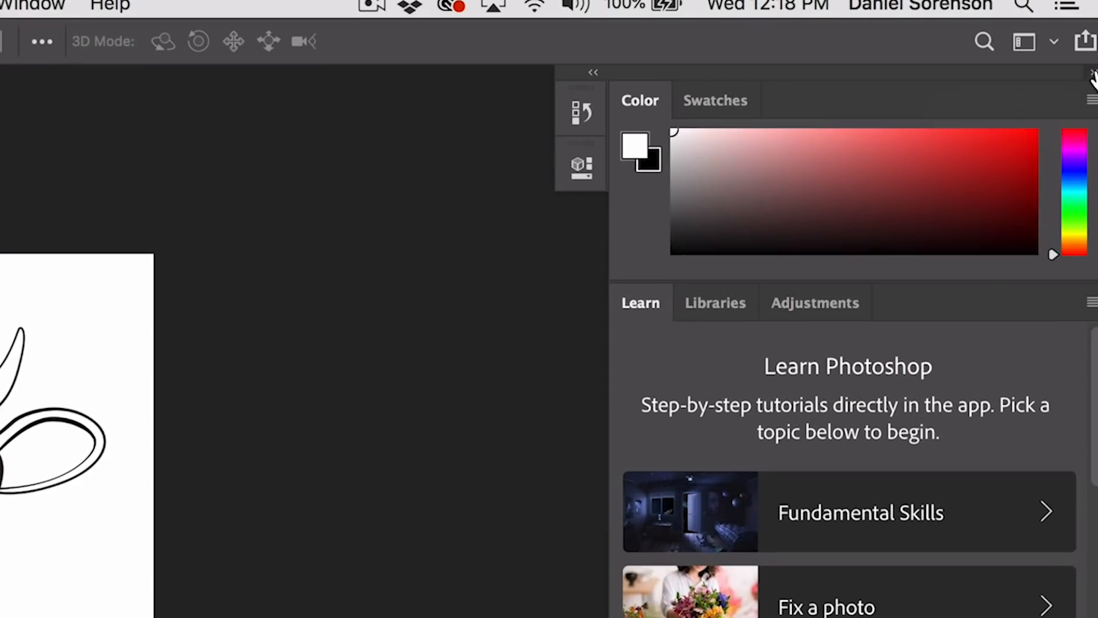
# Step: Collapse the docked panels to icons and float the Layers panel in its expanded form beside the canvas
pyautogui.click(1097, 36)
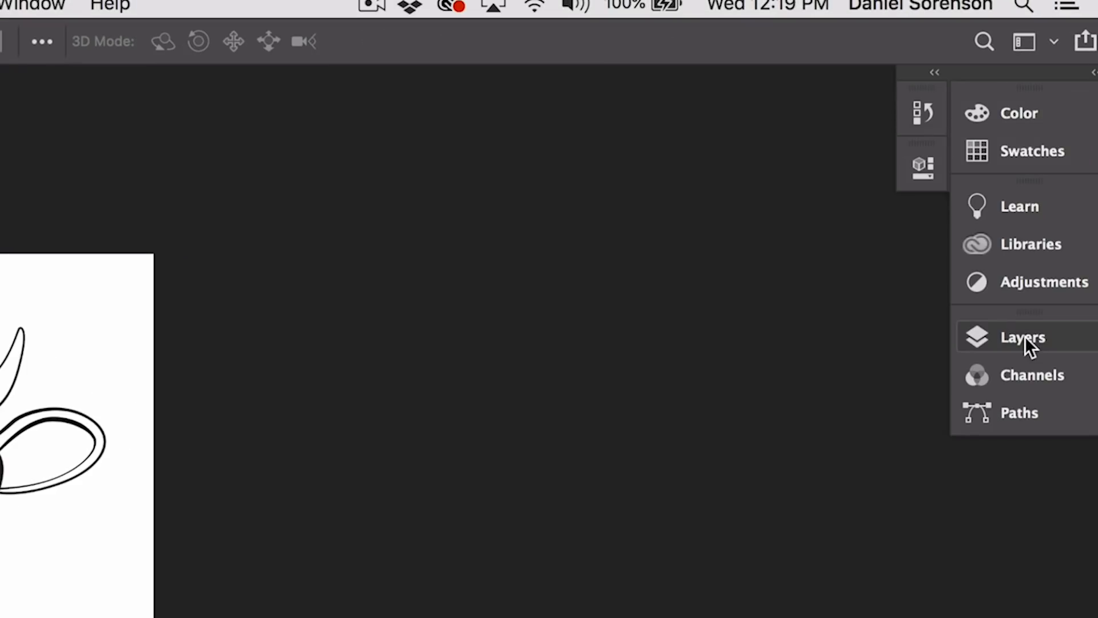
pyautogui.moveTo(1025, 336); pyautogui.dragTo(424, 273)
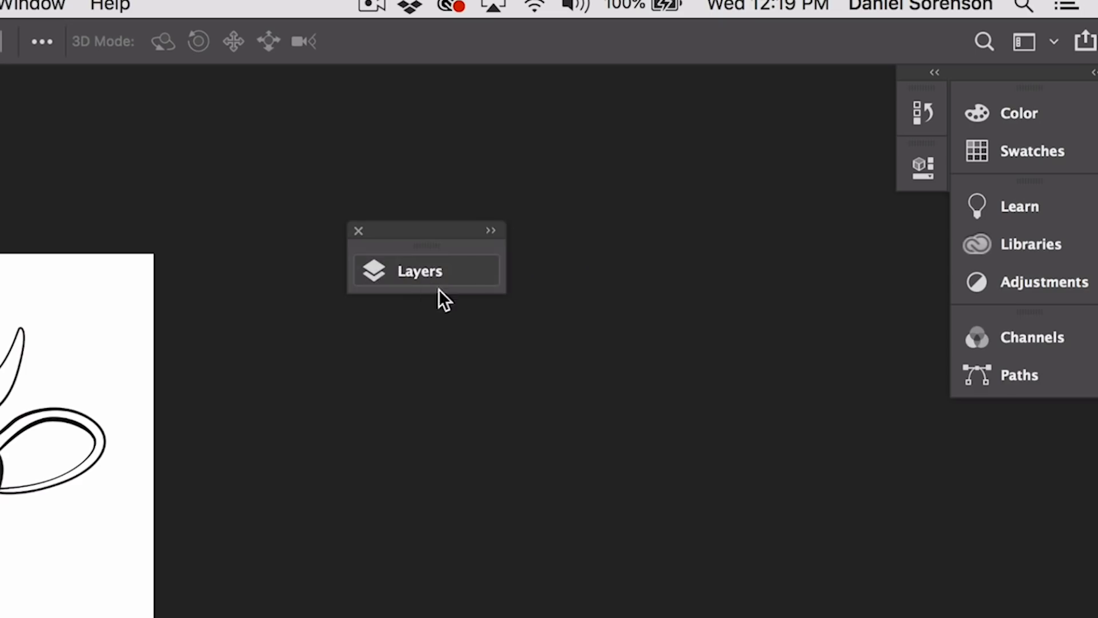
pyautogui.click(491, 232)
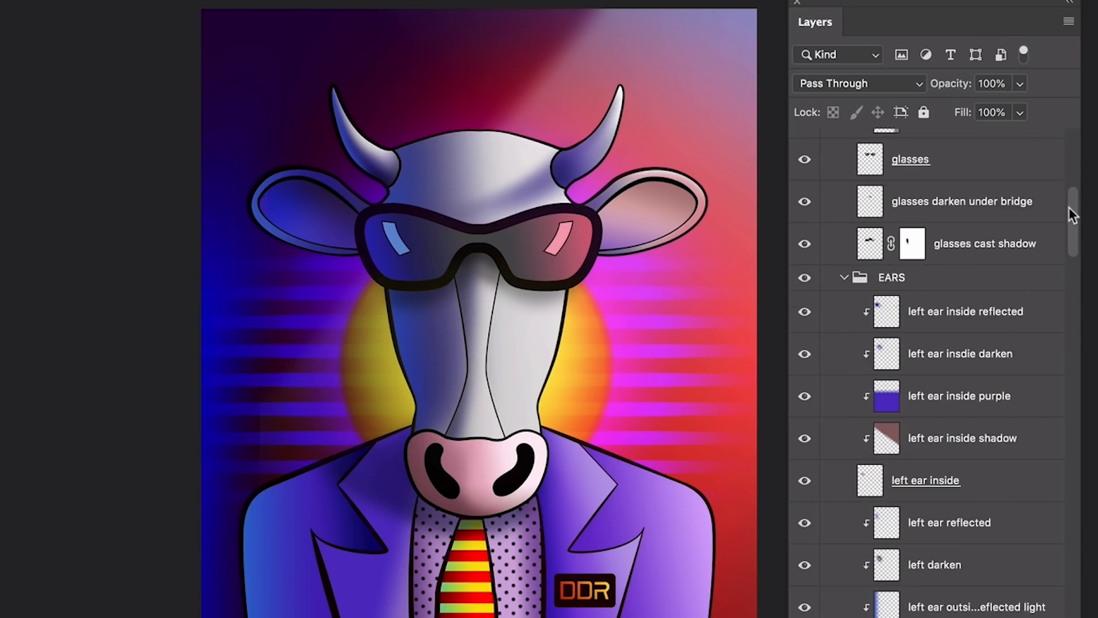
# Step: Collapse the GLASSES, EARS, FACE, HEAD ELEMENTS, SUIT, SHIRT and BACKGROUND groups of the finished artwork
pyautogui.moveTo(1072, 212); pyautogui.dragTo(1085, 132)
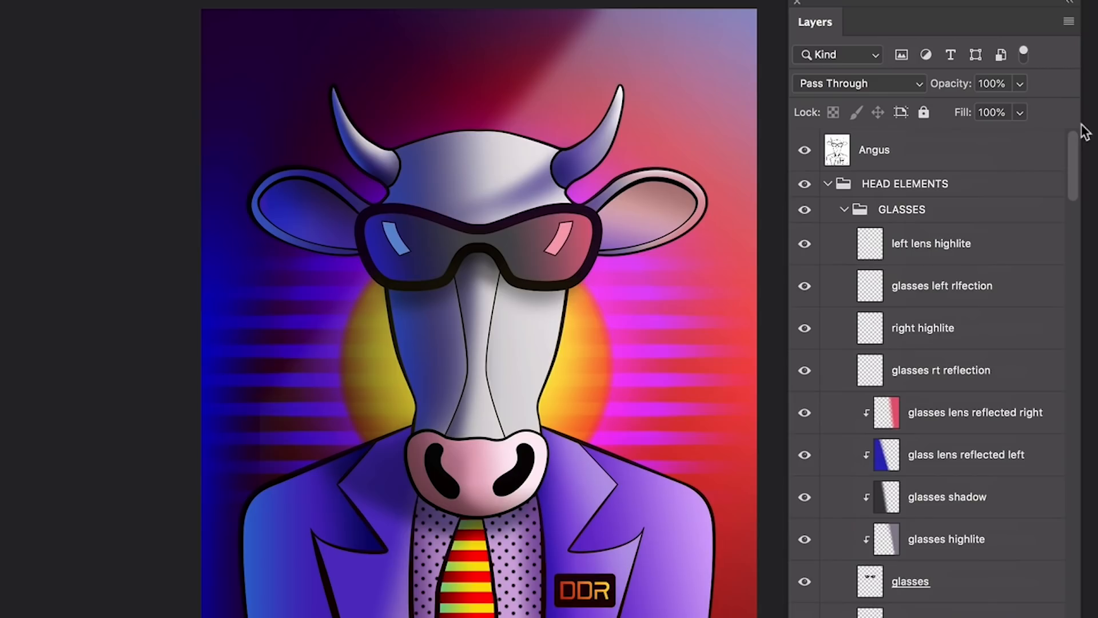
pyautogui.click(845, 210)
pyautogui.click(844, 236)
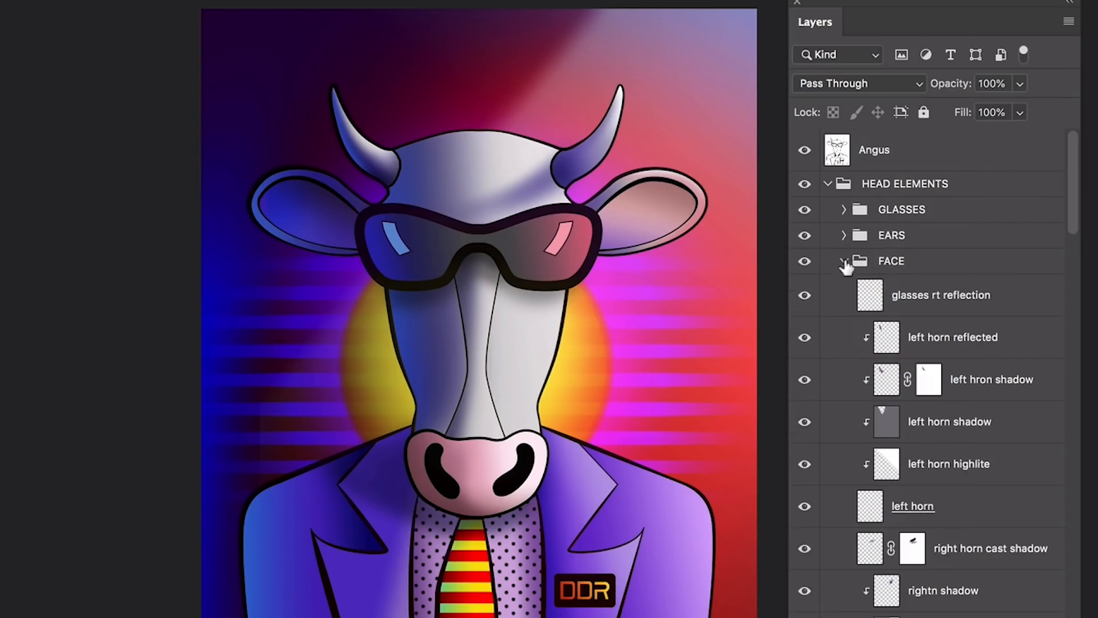
pyautogui.click(844, 261)
pyautogui.click(828, 184)
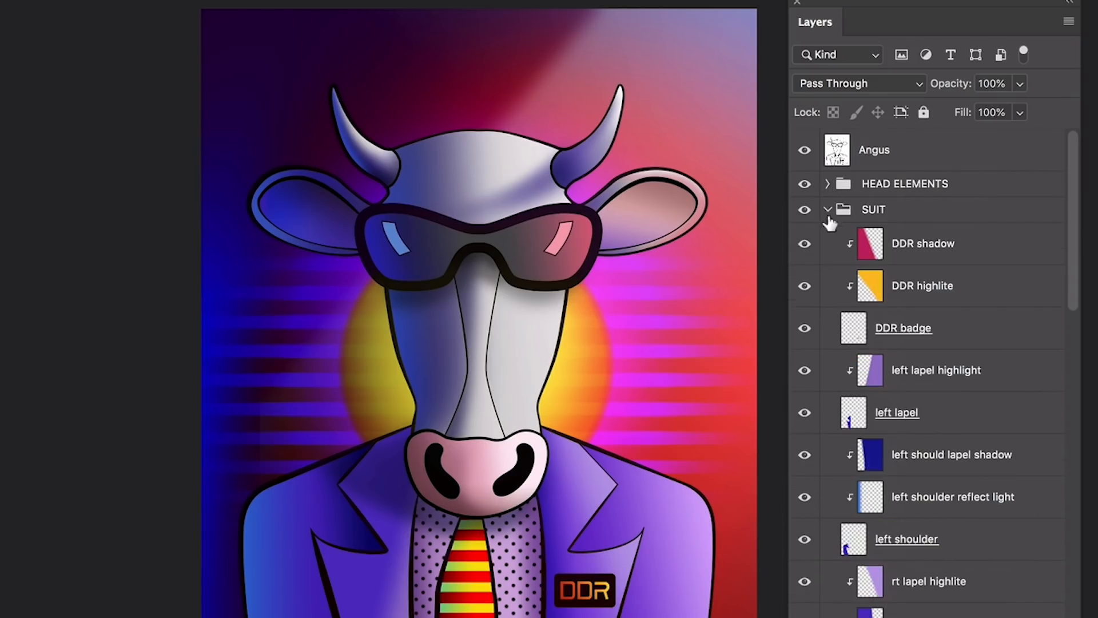
pyautogui.click(827, 211)
pyautogui.click(828, 236)
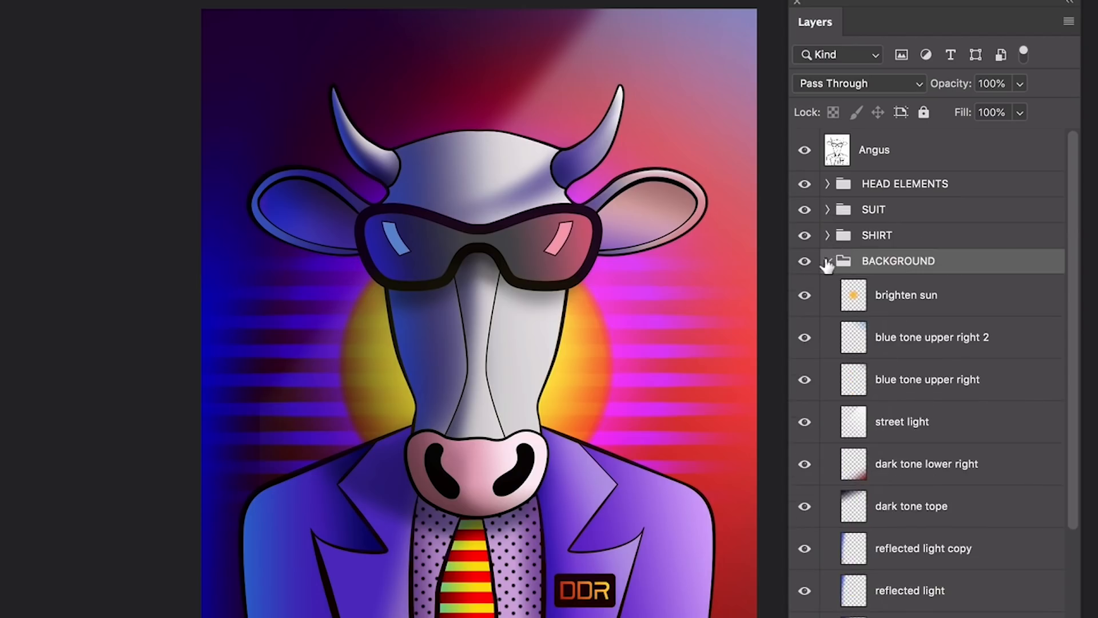
pyautogui.click(827, 262)
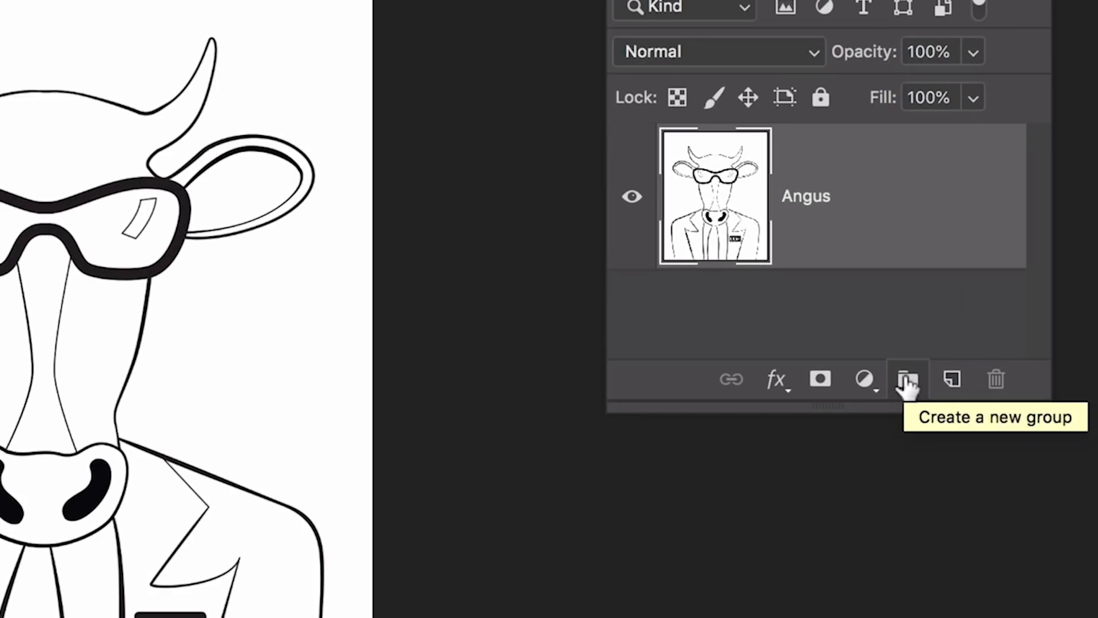
# Step: Try adding two layer groups with default names above the Angus layer and undo both
pyautogui.click(907, 380)
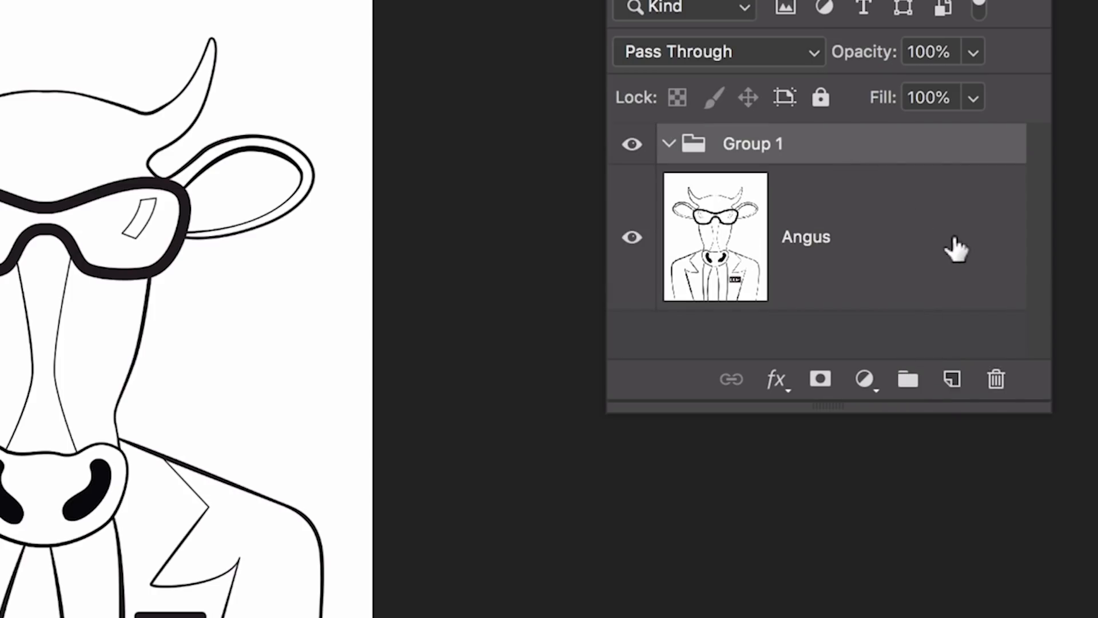
pyautogui.click(909, 380)
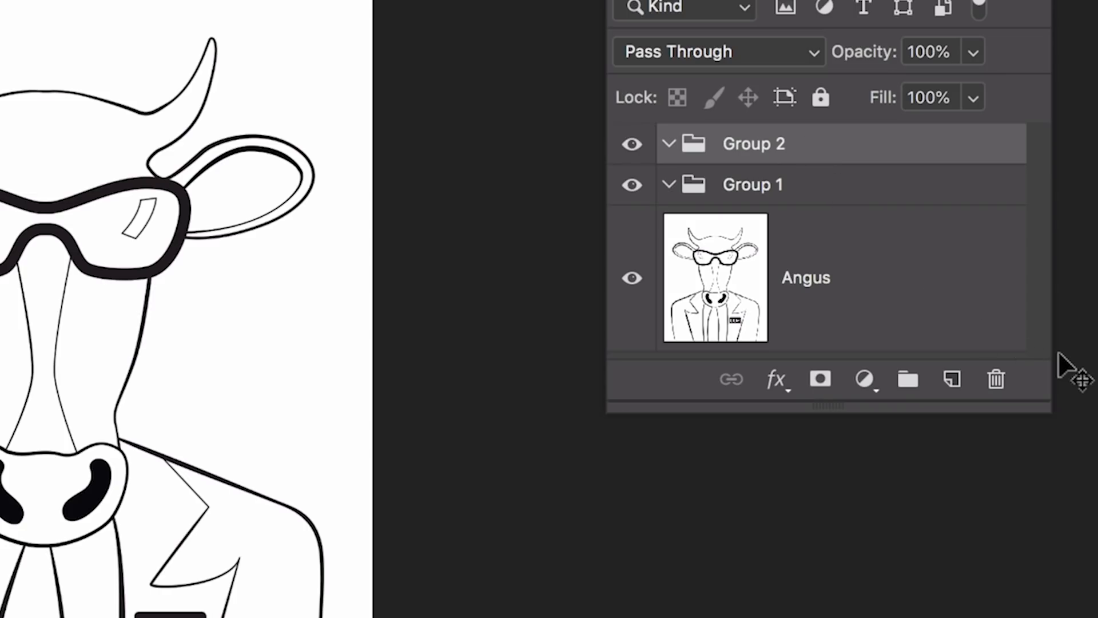
pyautogui.hotkey('ctrl', 'z')
pyautogui.hotkey('ctrl', 'z')
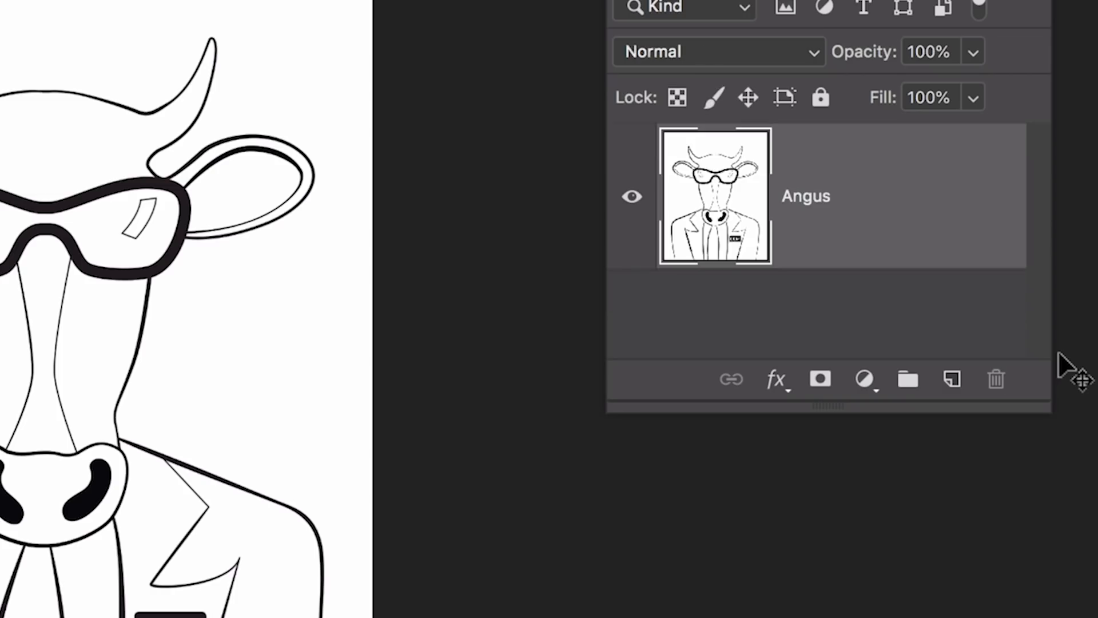
# Step: Create two layer groups above the Angus layer, named BACKGROUND and SHIRT
pyautogui.keyDown('alt'); pyautogui.click(909, 379); pyautogui.keyUp('alt')
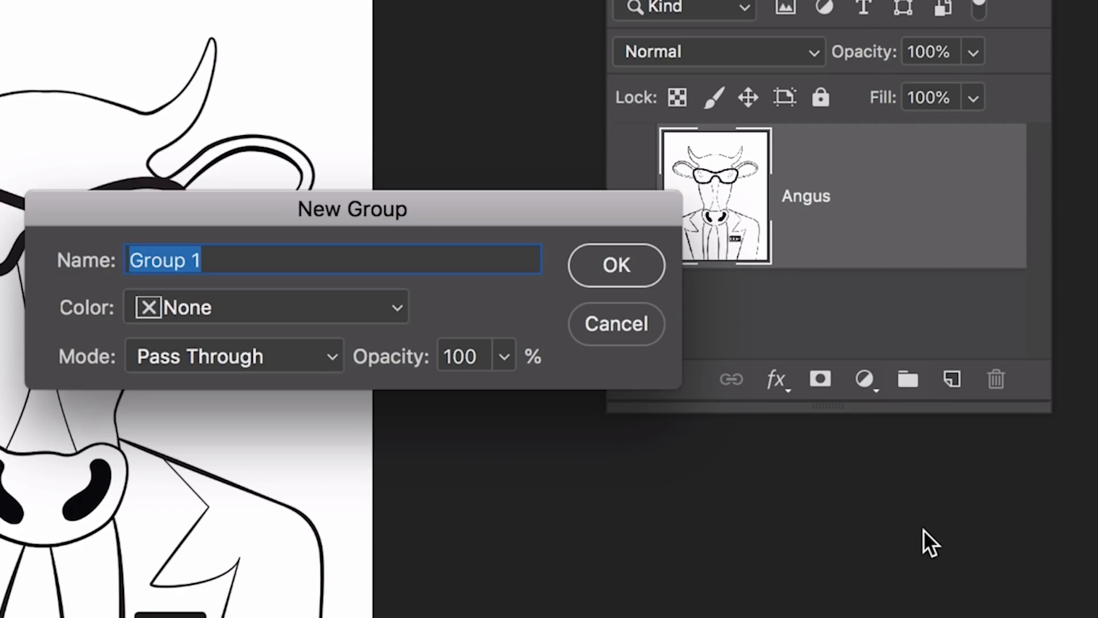
pyautogui.write('BACKGROUND')
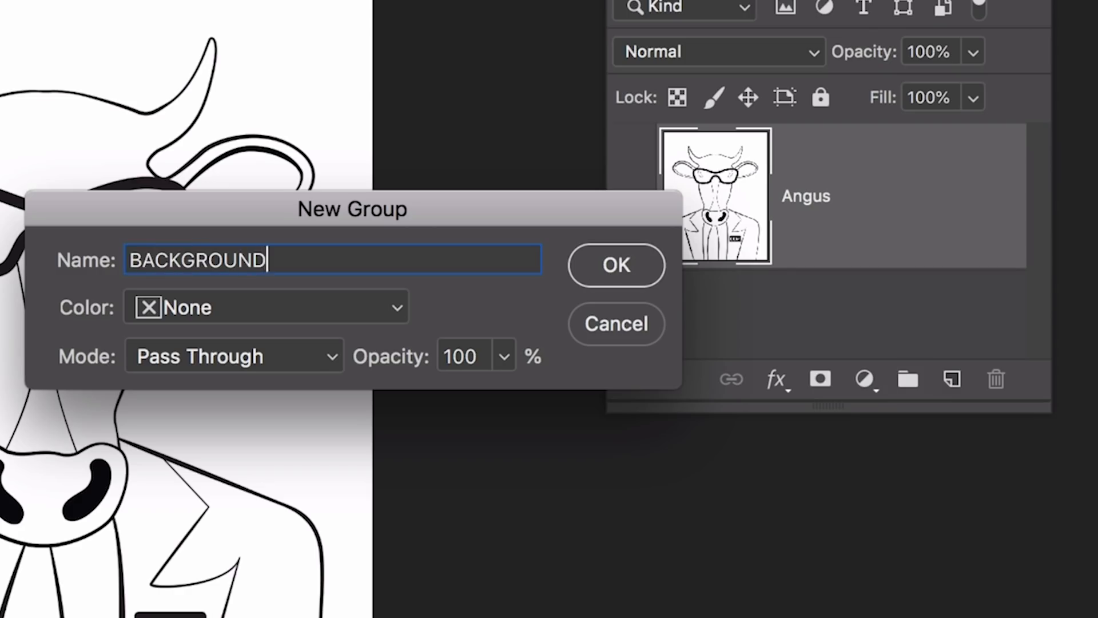
pyautogui.press('Return')
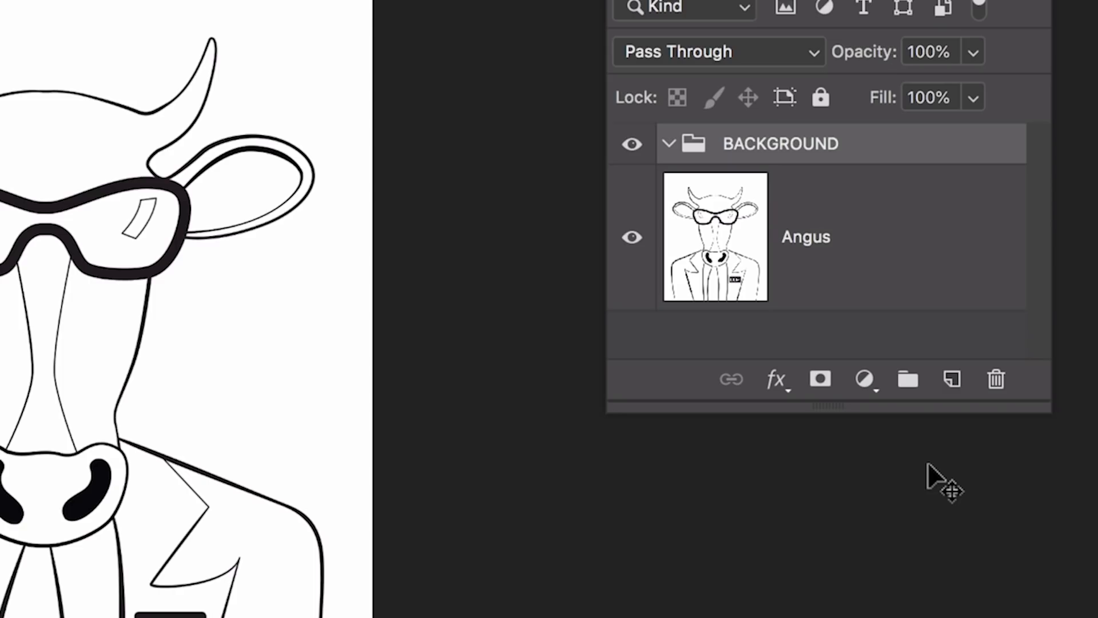
pyautogui.keyDown('alt'); pyautogui.click(910, 379); pyautogui.keyUp('alt')
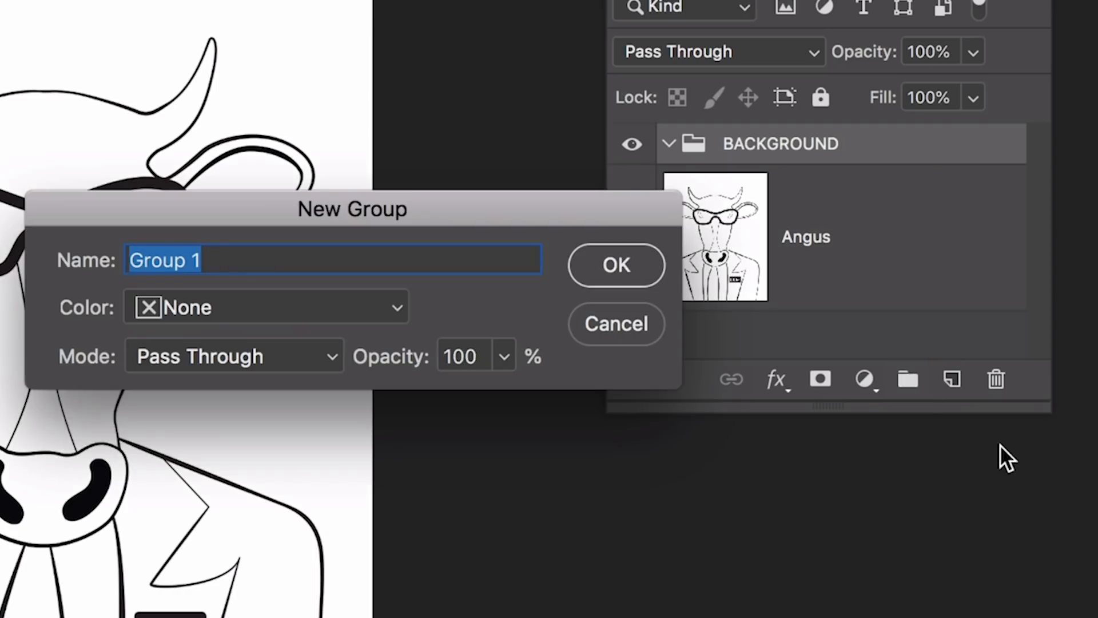
pyautogui.write('SHIRT')
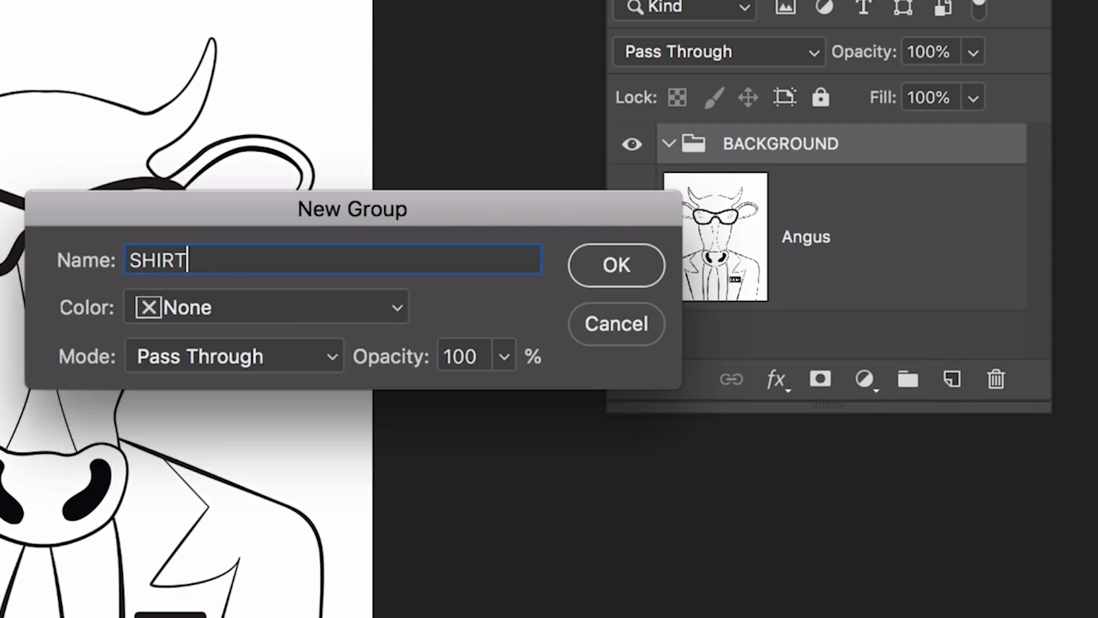
pyautogui.press('Return')
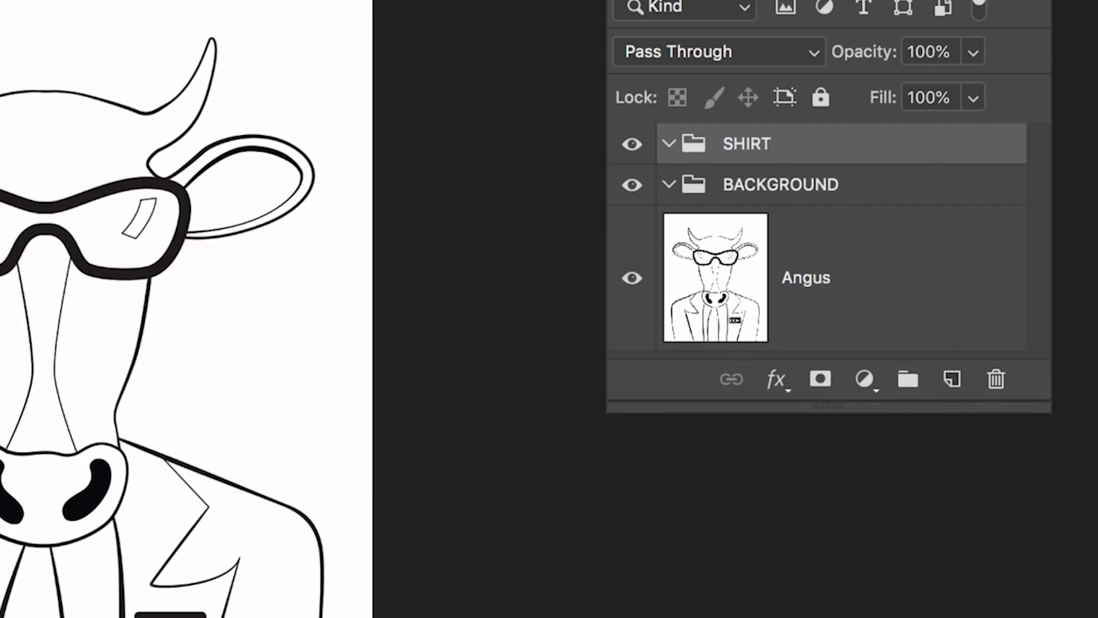
# Step: Add two more layer groups above SHIRT, named SUIT and HEAD ELEMENTS
pyautogui.keyDown('alt'); pyautogui.click(913, 382); pyautogui.keyUp('alt')
pyautogui.write('SUIT')
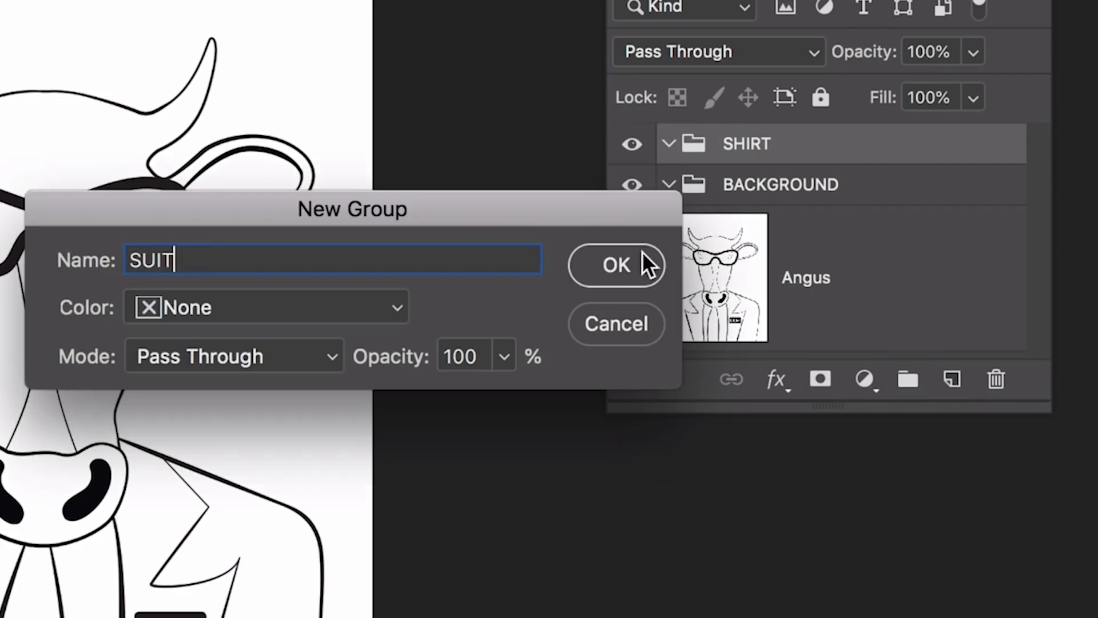
pyautogui.click(624, 258)
pyautogui.keyDown('alt'); pyautogui.click(914, 382); pyautogui.keyUp('alt')
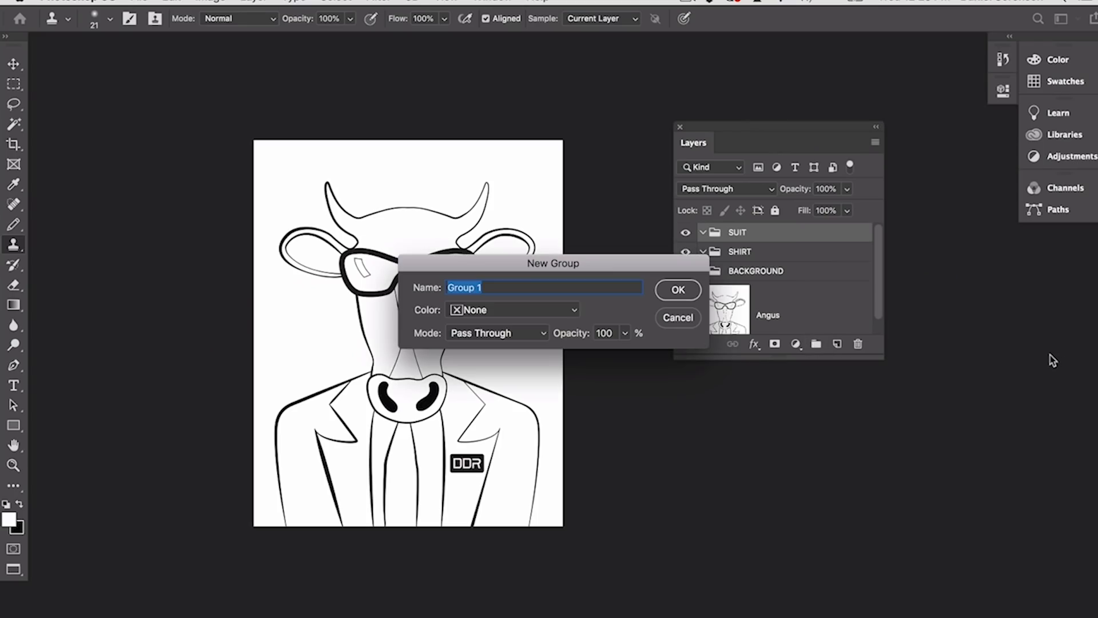
pyautogui.write('HEAD ELEMENTS')
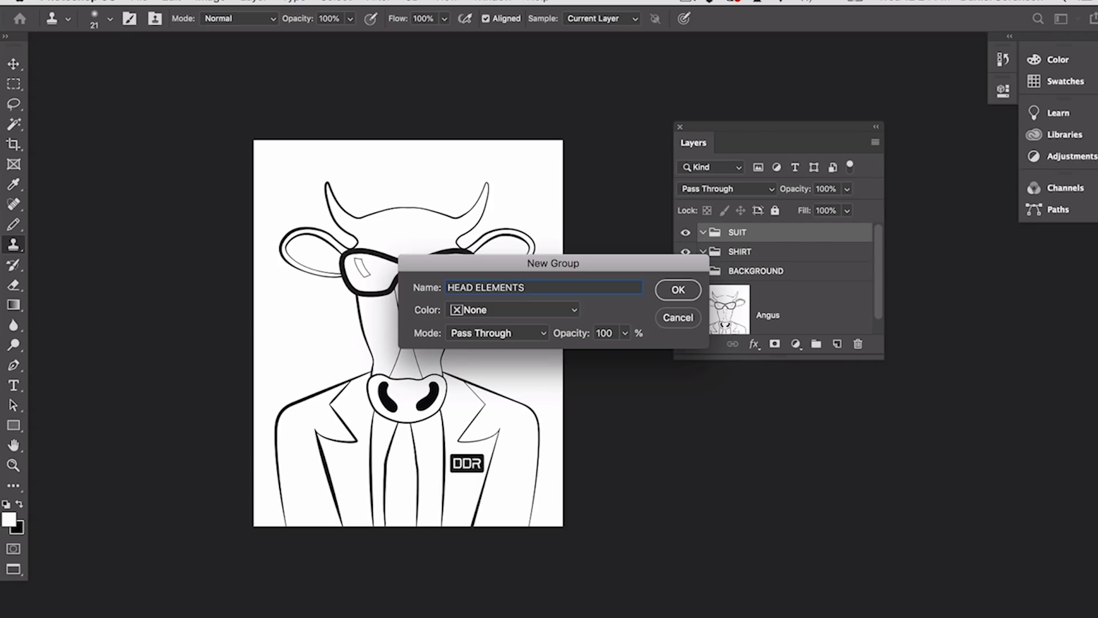
pyautogui.press('Return')
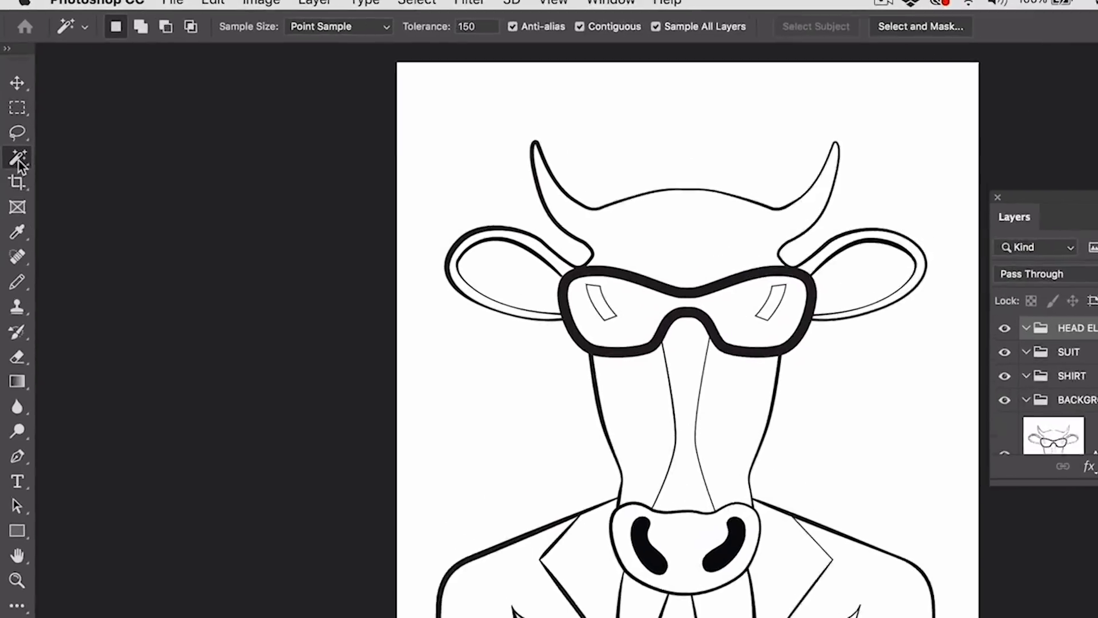
# Step: Activate the Magic Wand tool
pyautogui.click(13, 124)
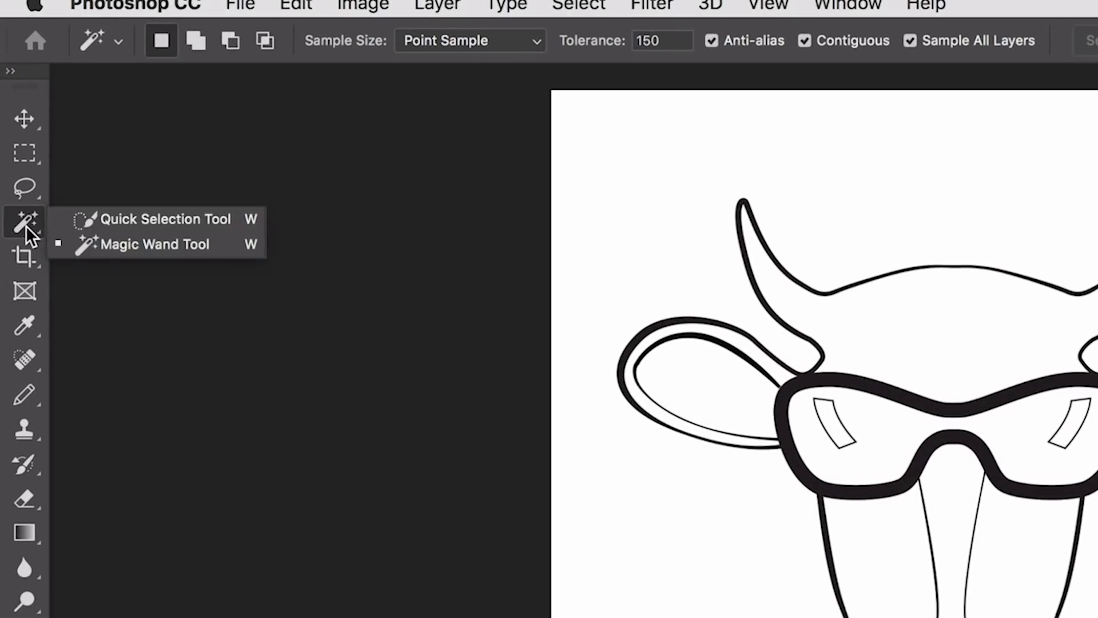
pyautogui.click(98, 245)
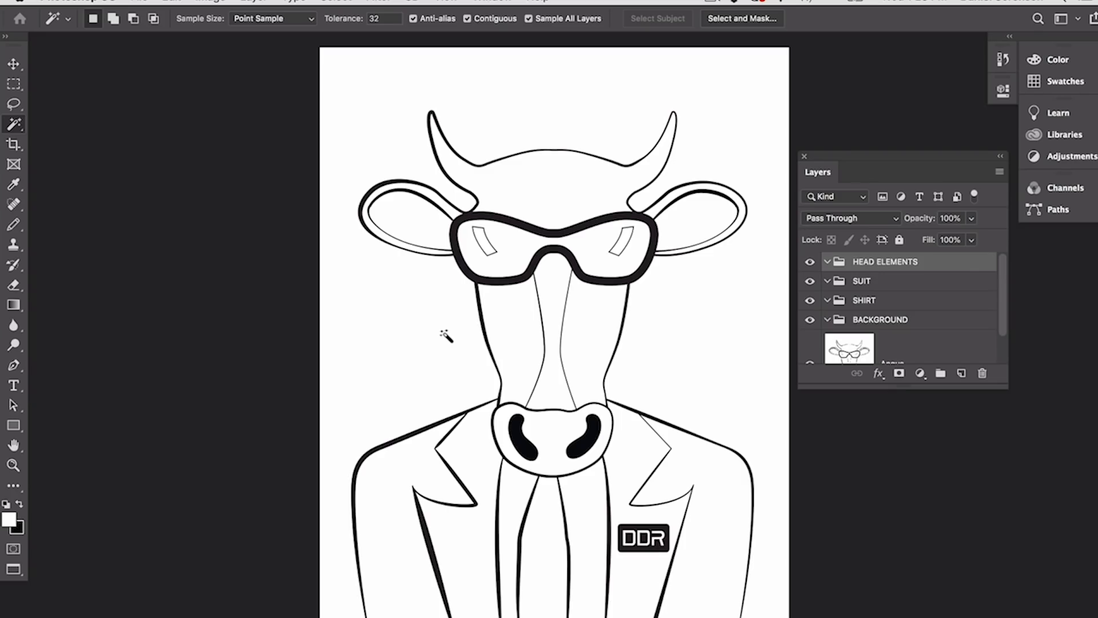
# Step: Try selecting the white area beside a thick black outline at tolerance 32, and clear the selection
pyautogui.press('super+space')
pyautogui.moveTo(458, 331)
pyautogui.mouseDown()
pyautogui.moveTo(489, 404)
pyautogui.moveTo(525, 429)
pyautogui.mouseUp()
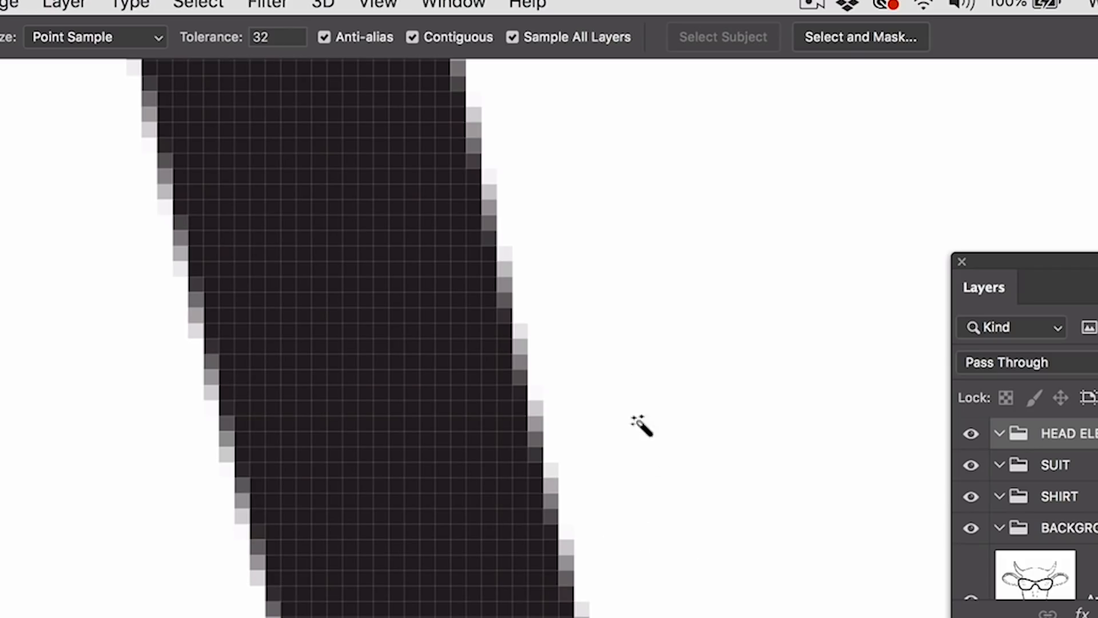
pyautogui.click(621, 332)
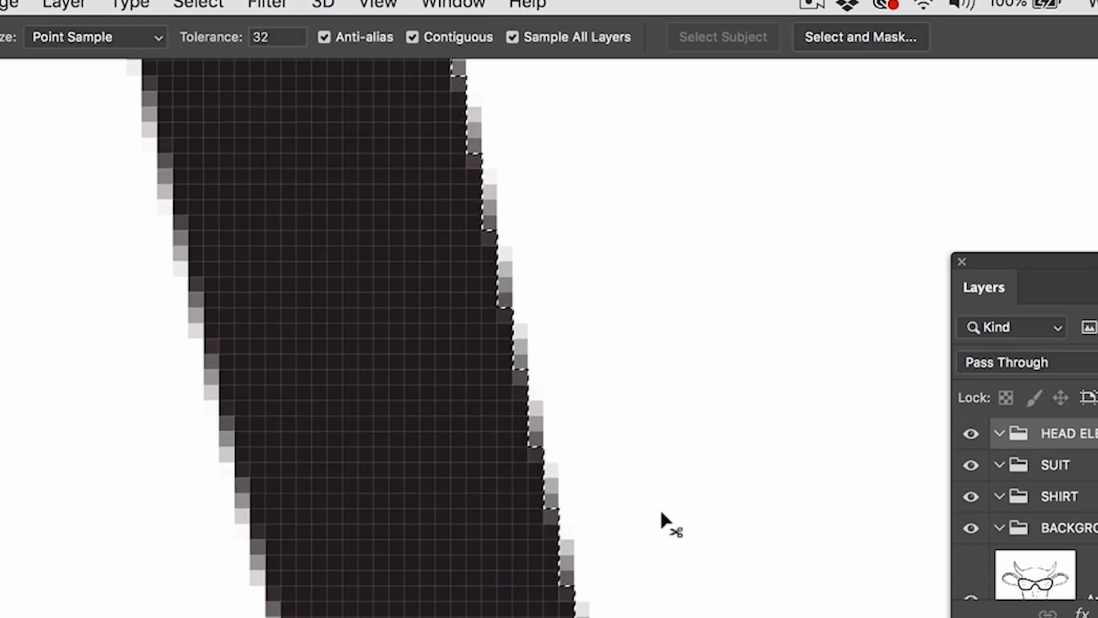
pyautogui.press('super+d')
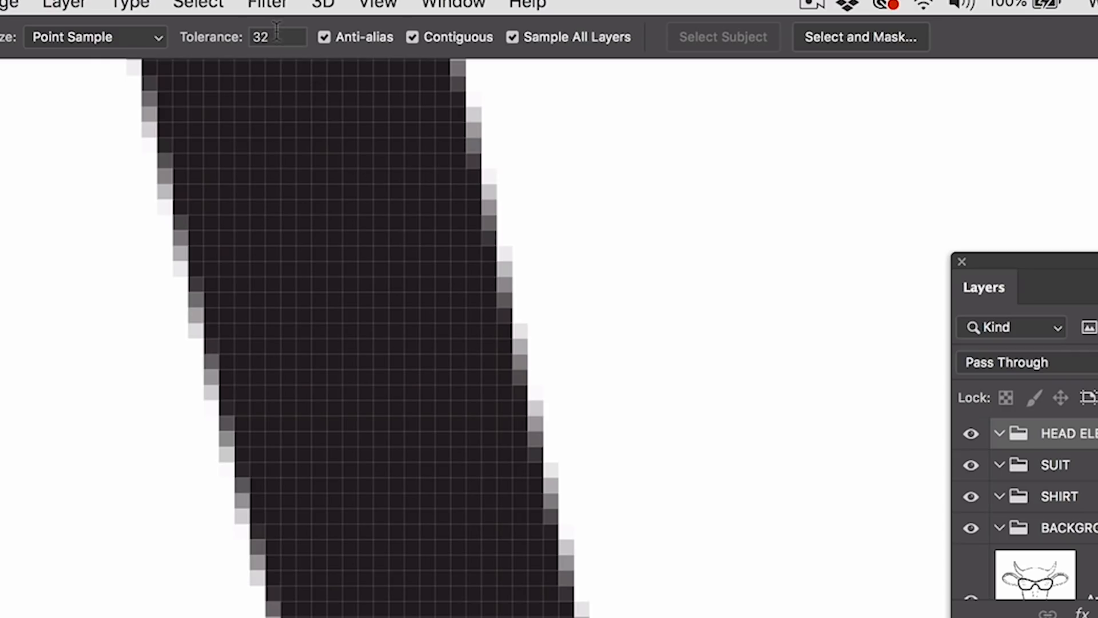
# Step: Set the Magic Wand tolerance to 150 and select the white area beside the black outline
pyautogui.write('150')
pyautogui.click(576, 245)
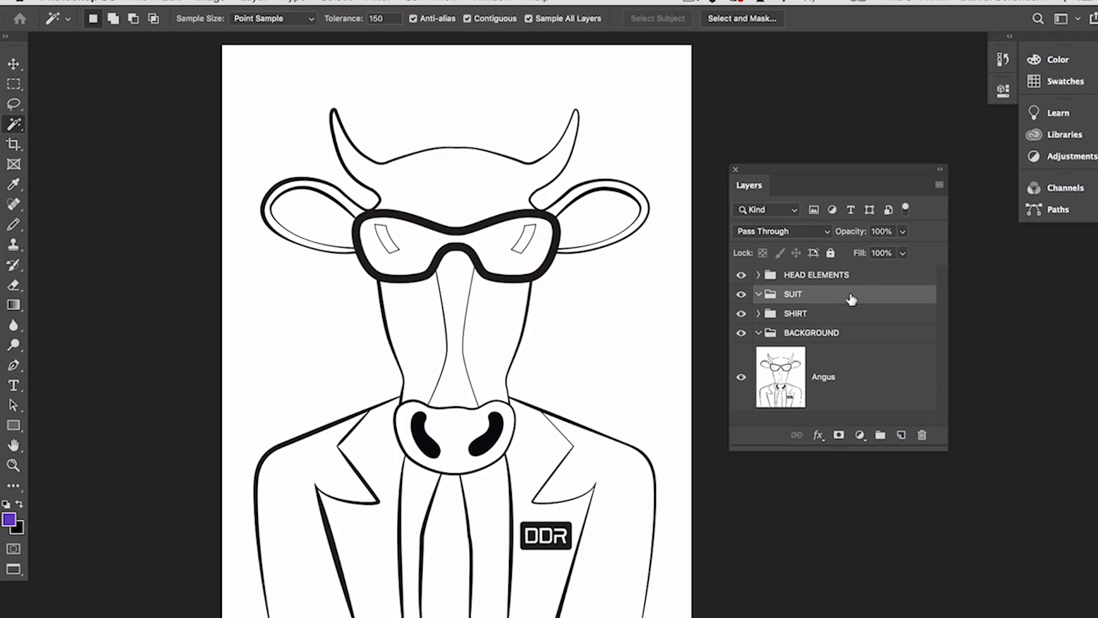
pyautogui.click(940, 185)
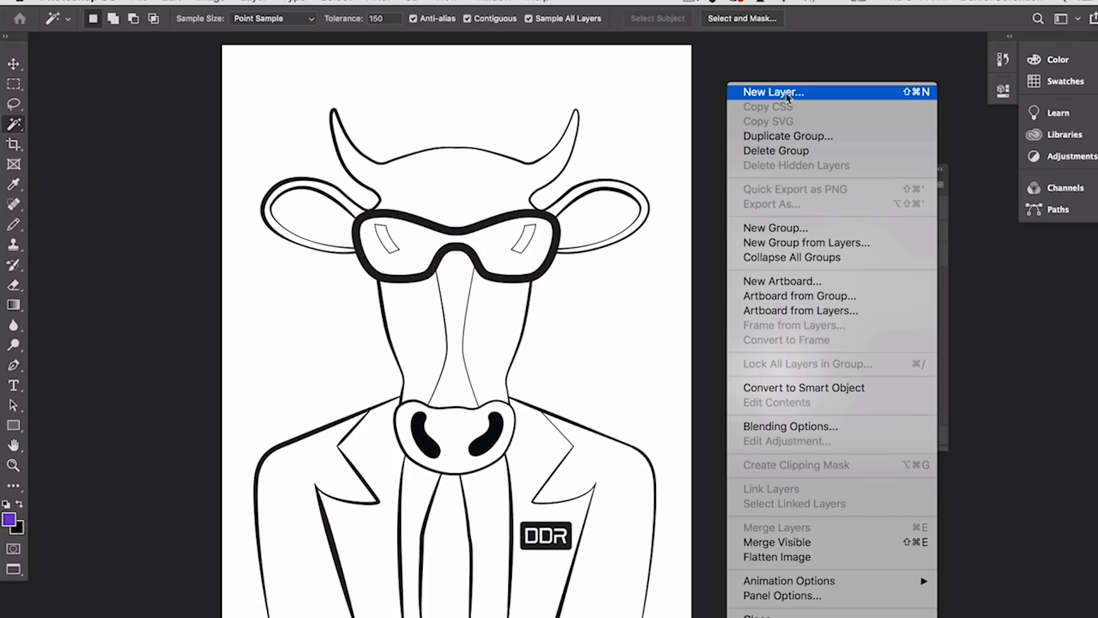
pyautogui.click(804, 71)
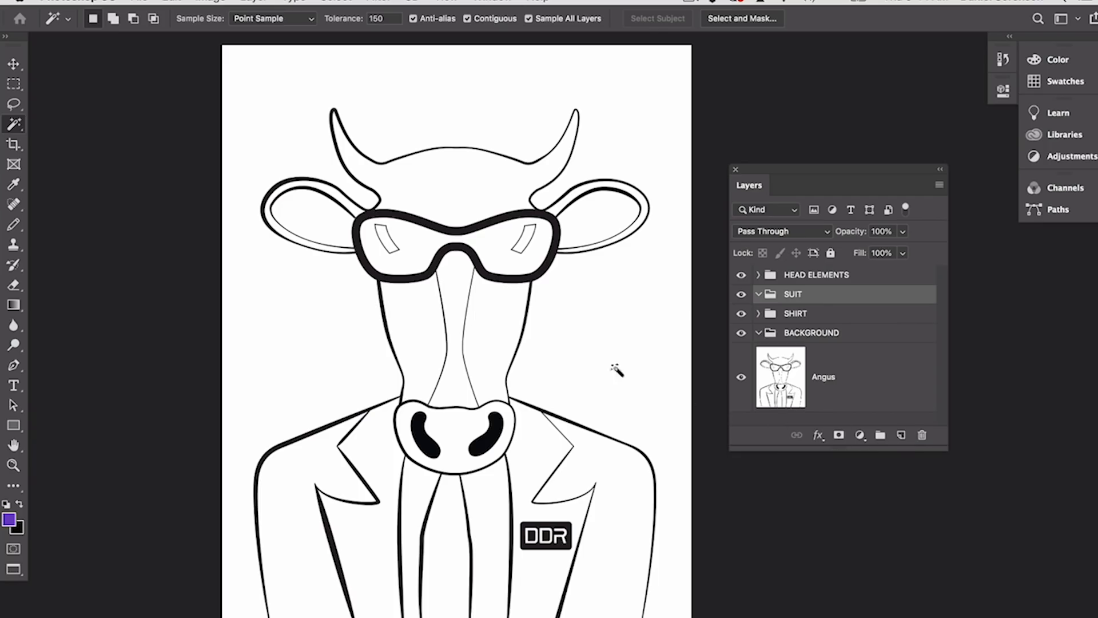
pyautogui.click(252, 2)
pyautogui.moveTo(252, 16)
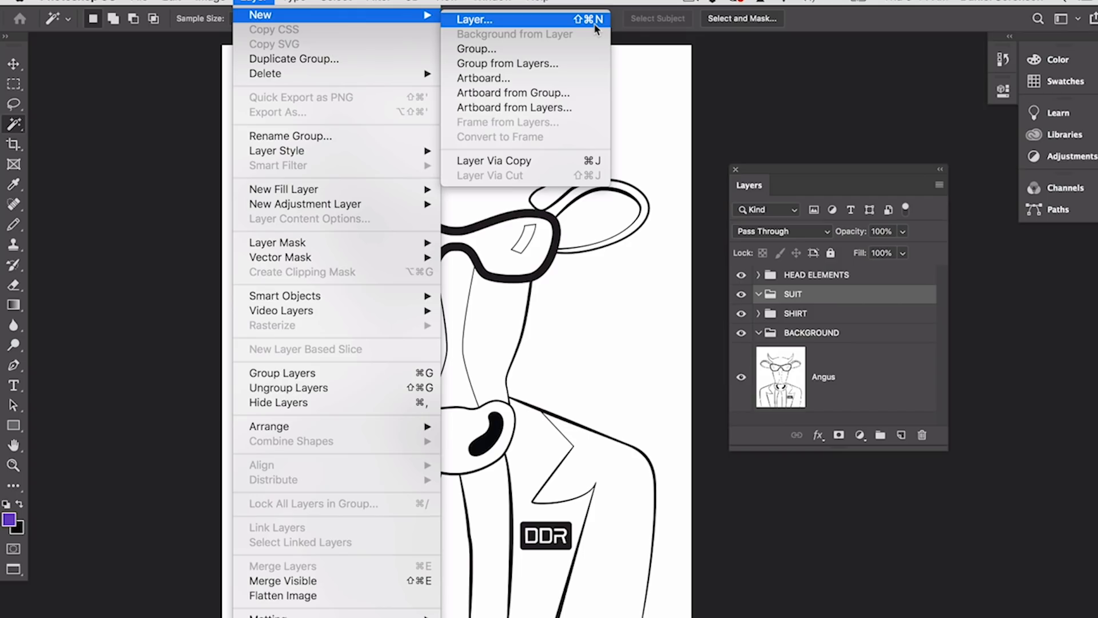
pyautogui.press('Escape')
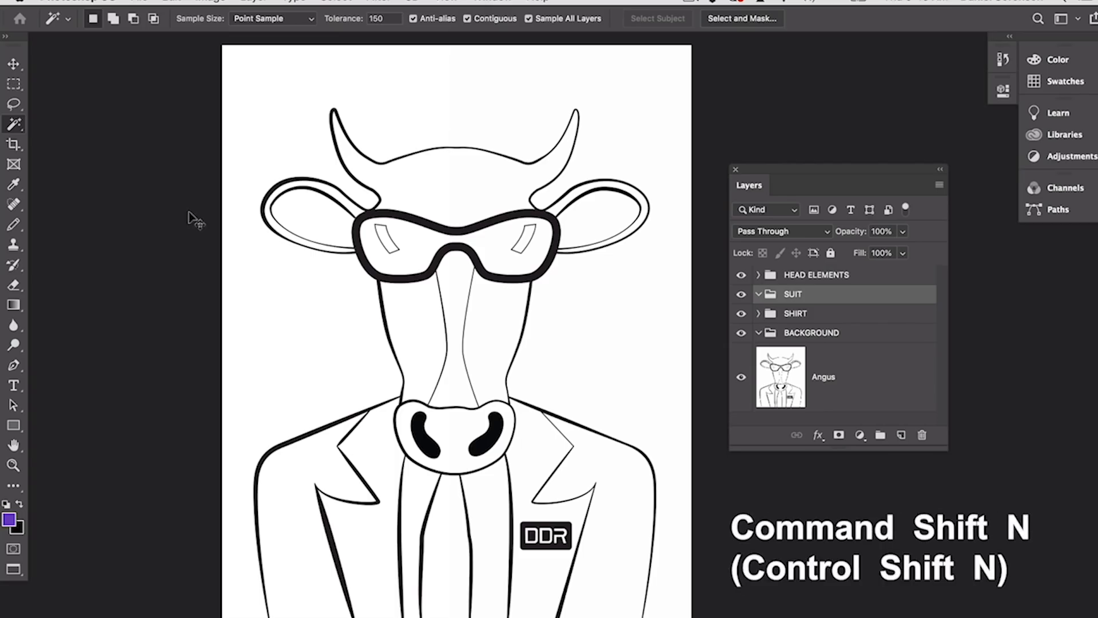
# Step: Create a new layer named "right shoulder" inside the SUIT group
pyautogui.press('super+shift+n')
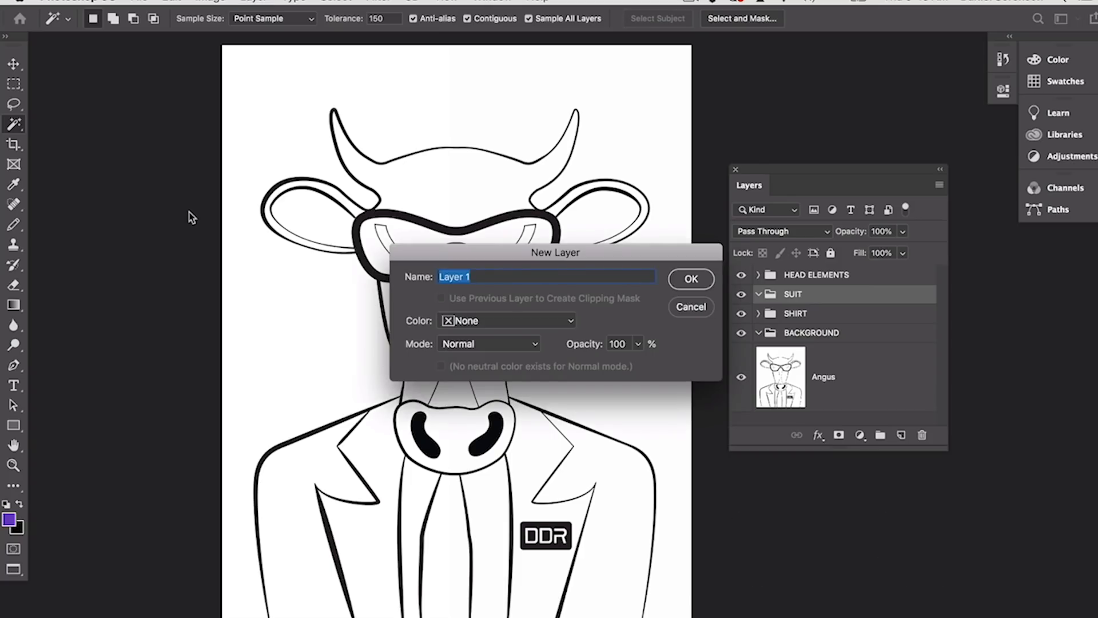
pyautogui.write('right shoulder')
pyautogui.press('Return')
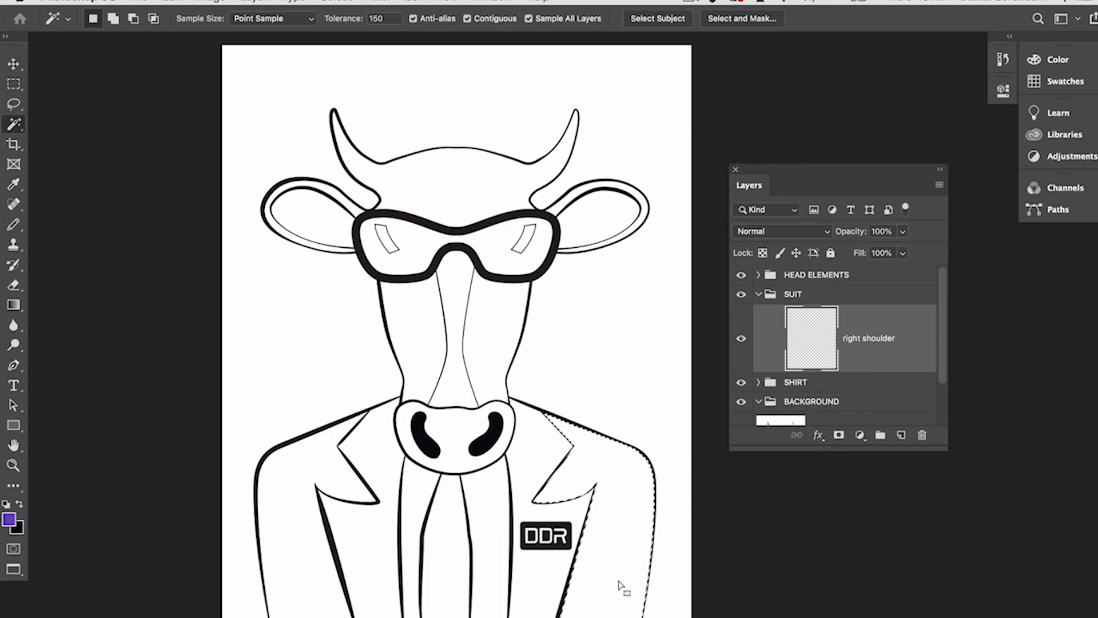
pyautogui.click(1063, 61)
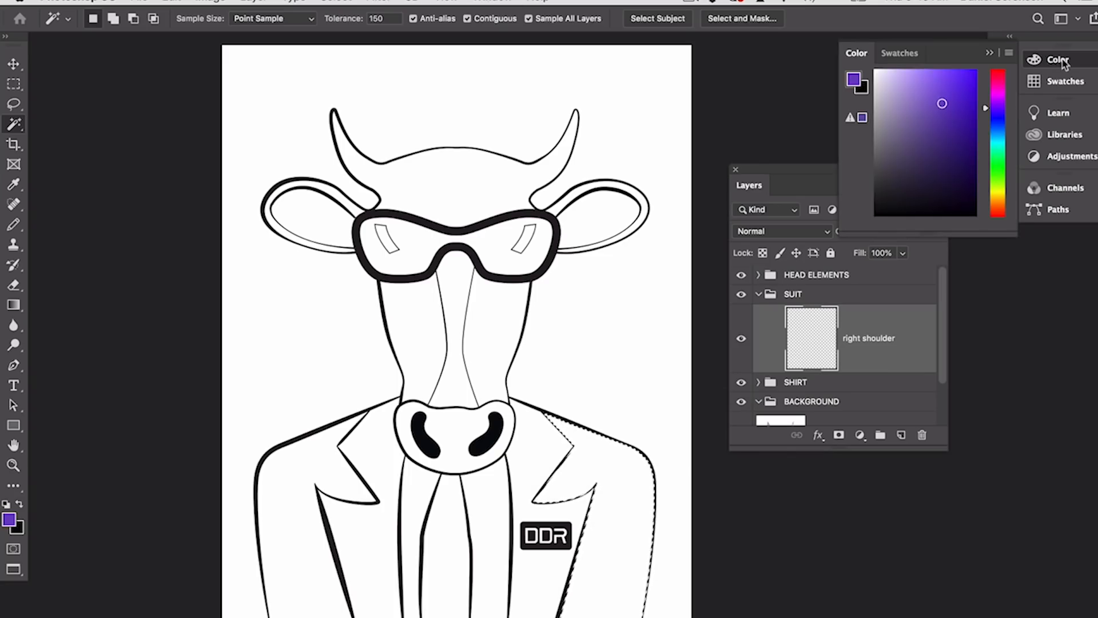
pyautogui.click(989, 53)
pyautogui.click(1063, 83)
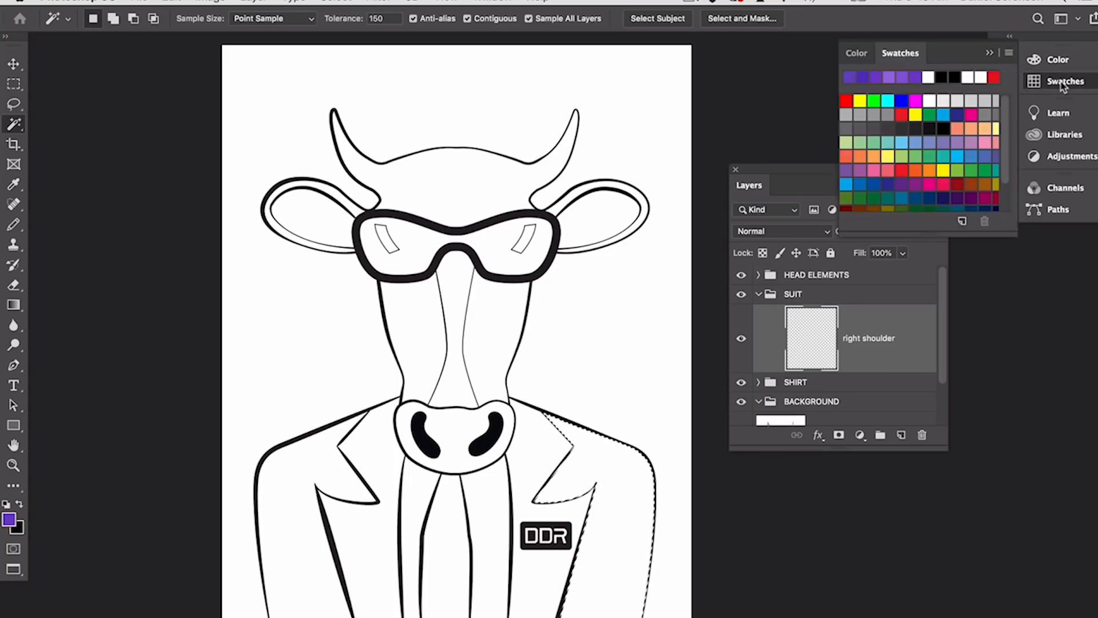
pyautogui.click(990, 53)
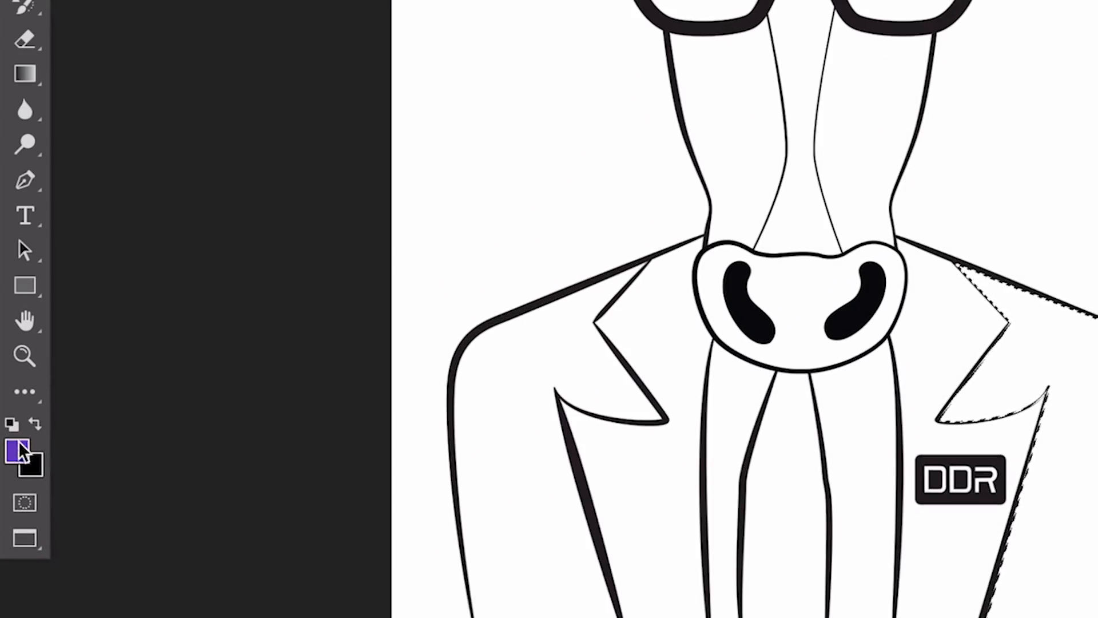
# Step: Set the foreground colour to purple #6624c9 and return to the Magic Wand tool
pyautogui.click(17, 450)
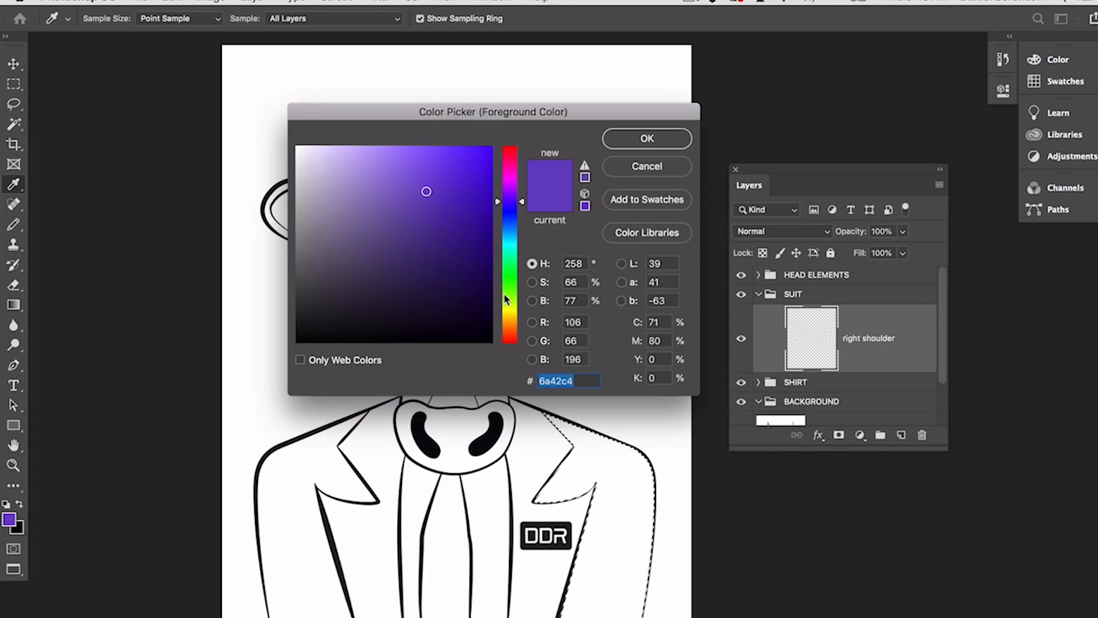
pyautogui.moveTo(522, 205)
pyautogui.mouseDown()
pyautogui.moveTo(522, 248)
pyautogui.moveTo(521, 167)
pyautogui.moveTo(521, 279)
pyautogui.moveTo(520, 198)
pyautogui.moveTo(448, 221)
pyautogui.moveTo(405, 167)
pyautogui.moveTo(385, 203)
pyautogui.moveTo(388, 255)
pyautogui.moveTo(349, 265)
pyautogui.moveTo(410, 252)
pyautogui.moveTo(417, 186)
pyautogui.moveTo(431, 213)
pyautogui.moveTo(458, 188)
pyautogui.mouseUp()
pyautogui.click(618, 144)
pyautogui.press('w')
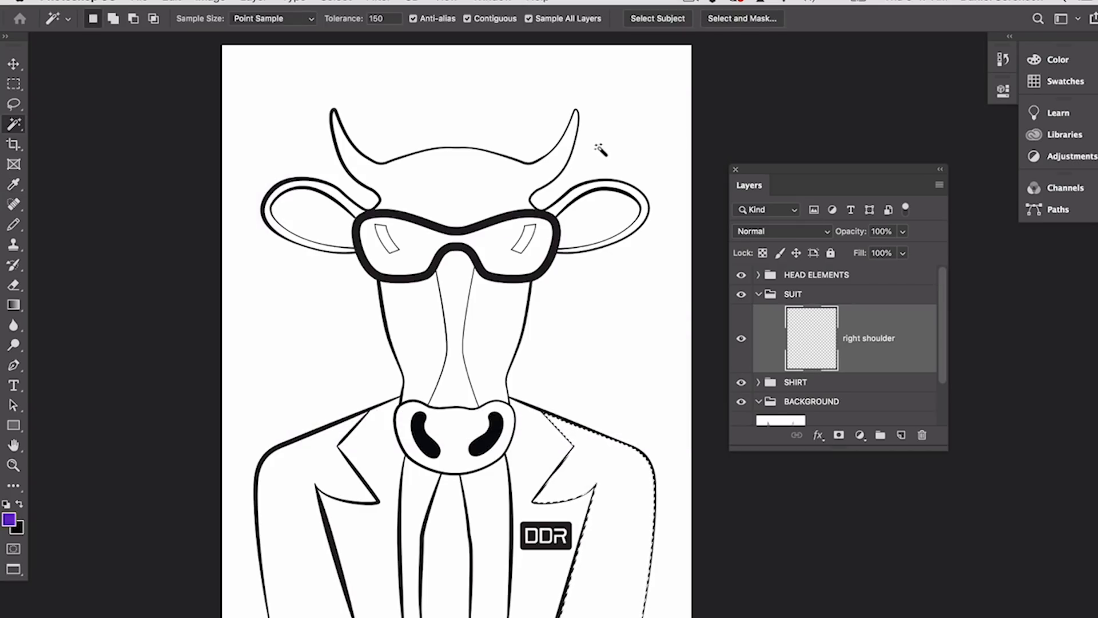
pyautogui.click(176, 3)
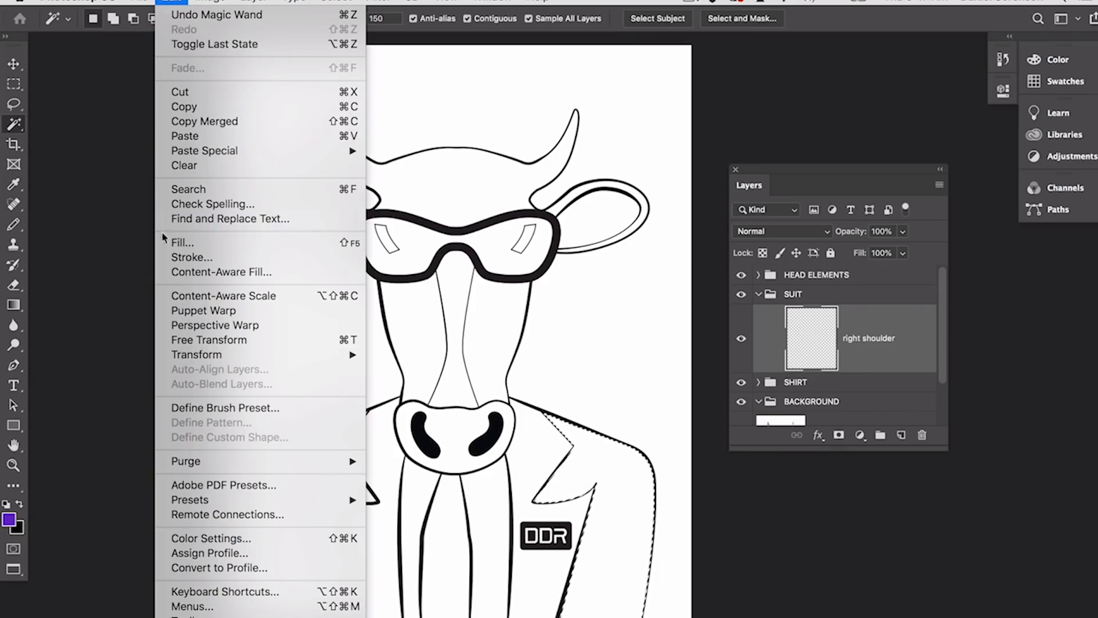
pyautogui.click(183, 241)
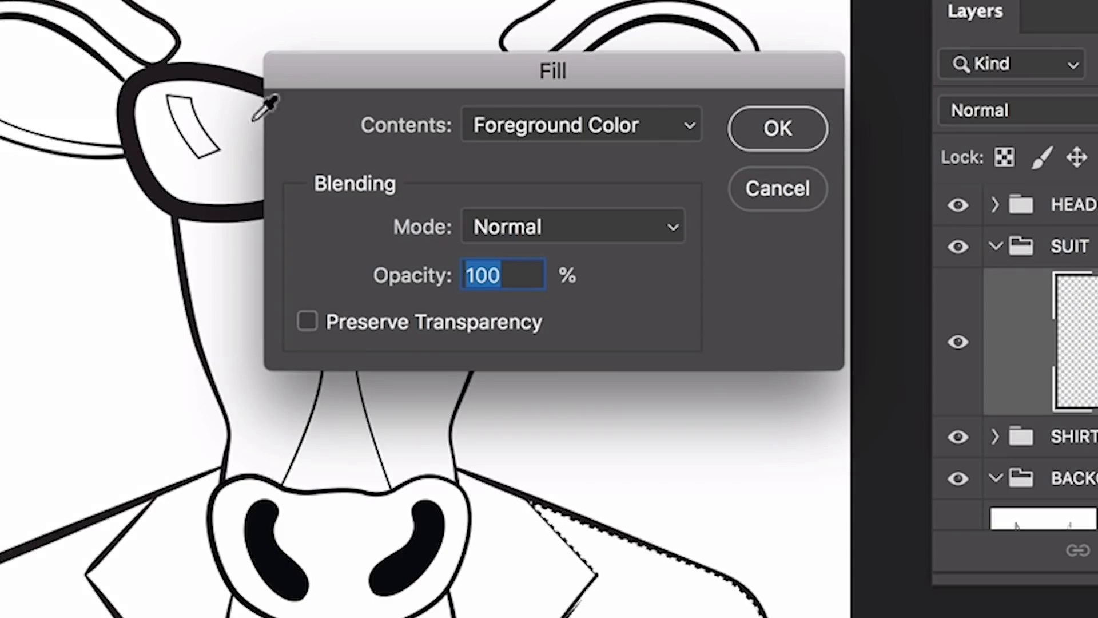
pyautogui.click(688, 132)
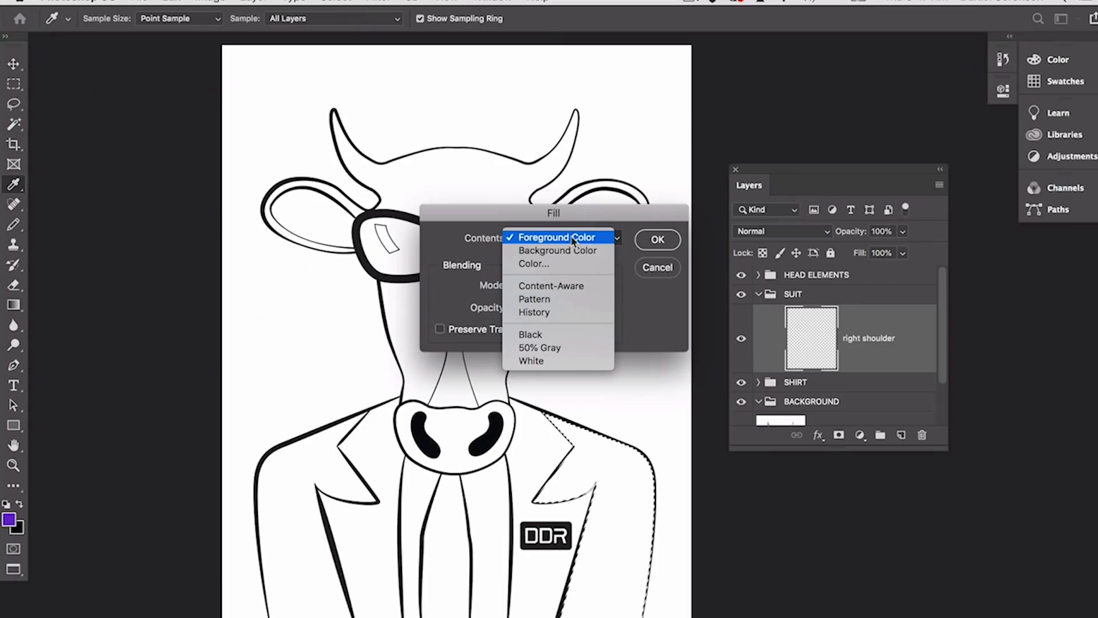
pyautogui.click(623, 221)
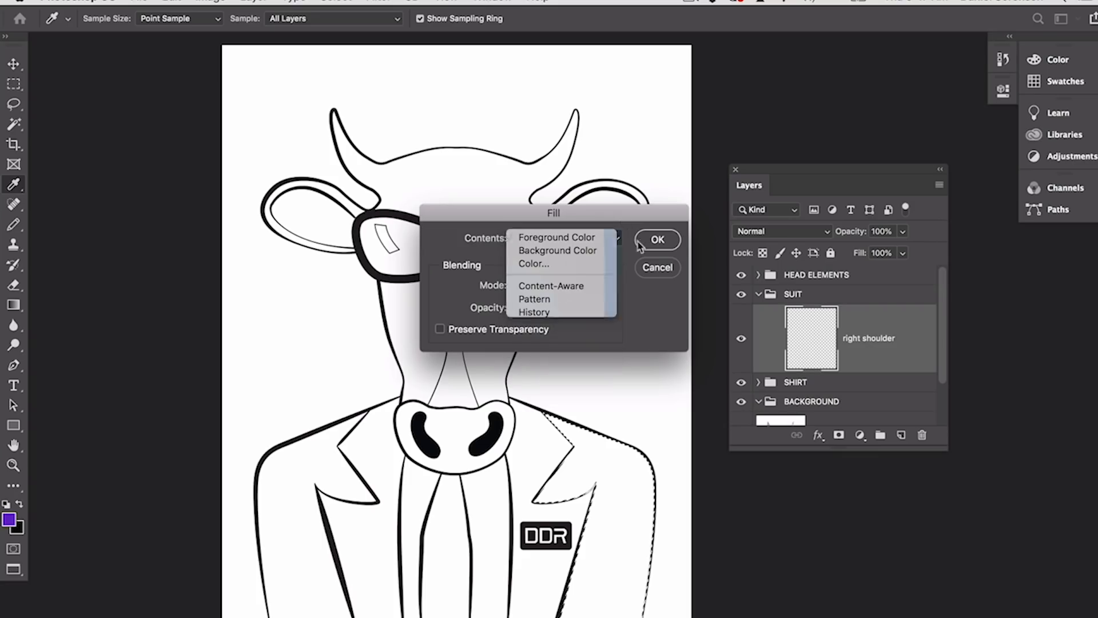
pyautogui.click(654, 267)
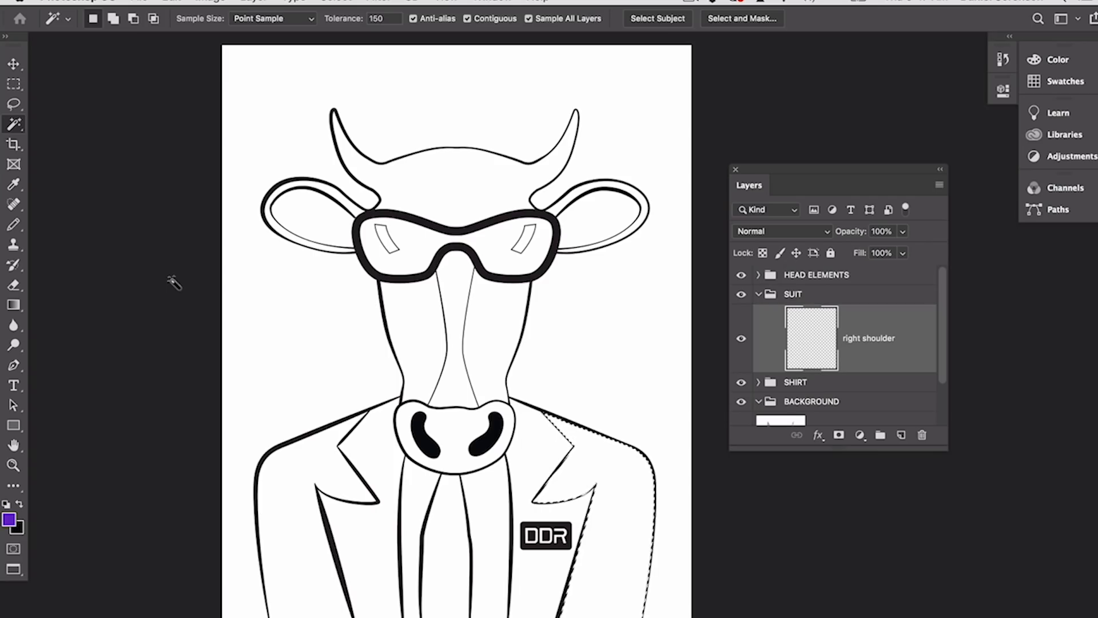
# Step: Fill the selected right shoulder with the foreground colour, and add a new layer named "right lapel"
pyautogui.press('alt')
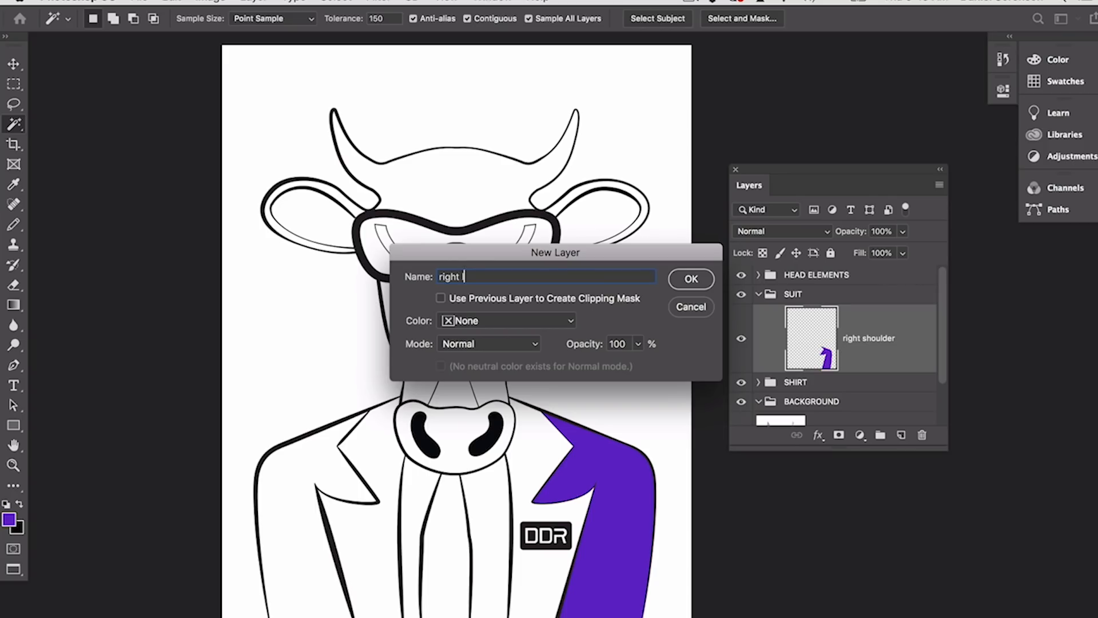
pyautogui.write('apel')
pyautogui.press('Return')
# Step: Select the right lapel area around the DDR badge, fill it with the lighter purple #7432d7, and deselect
pyautogui.click(548, 454)
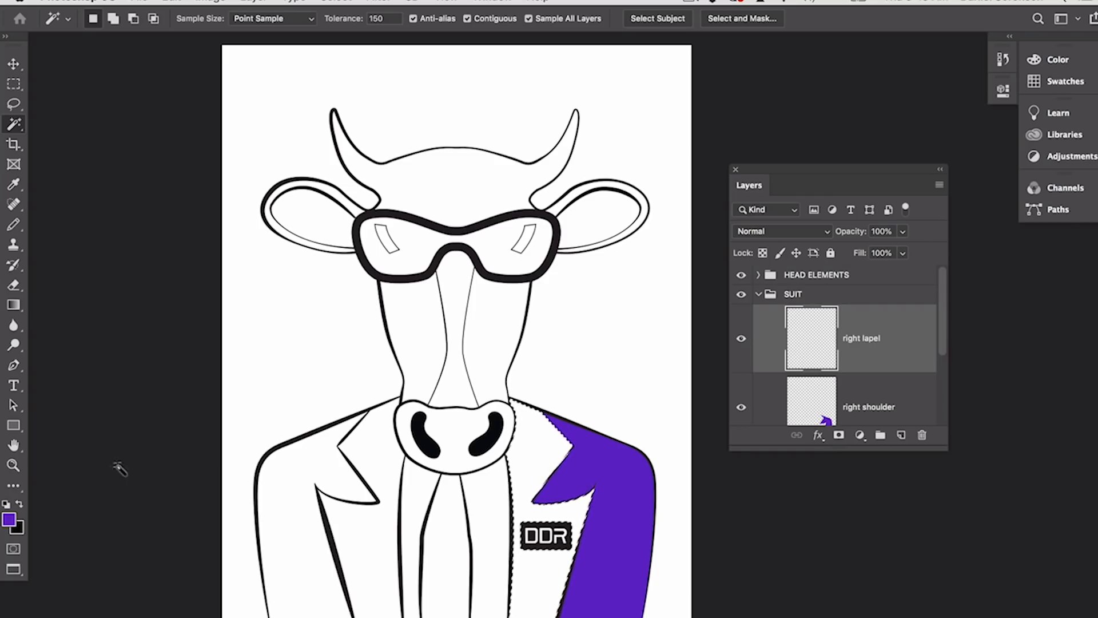
pyautogui.click(9, 519)
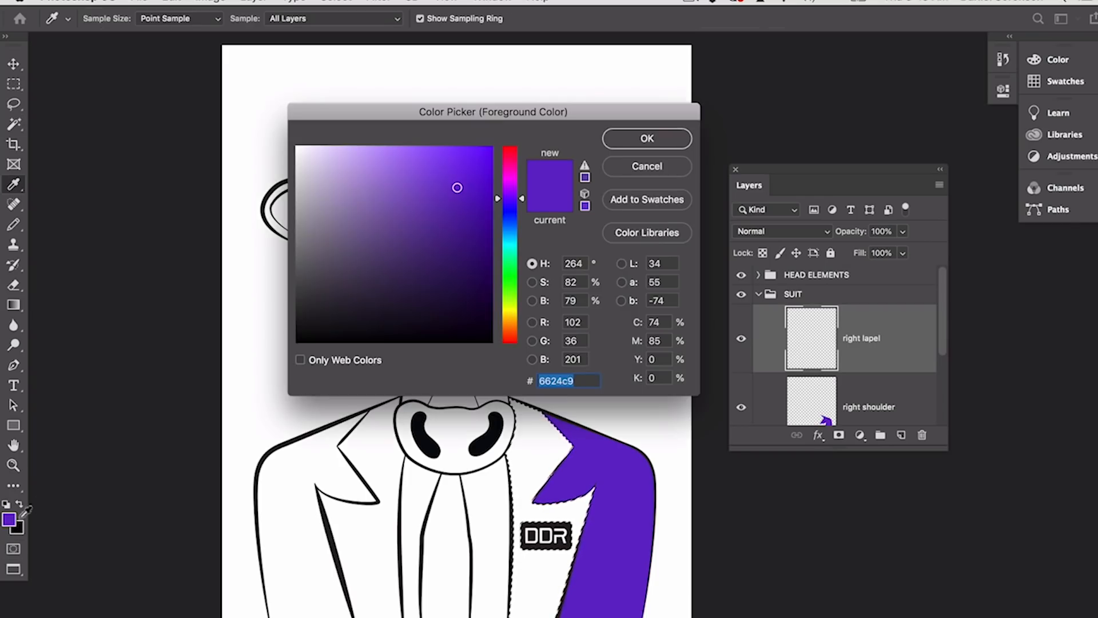
pyautogui.click(447, 177)
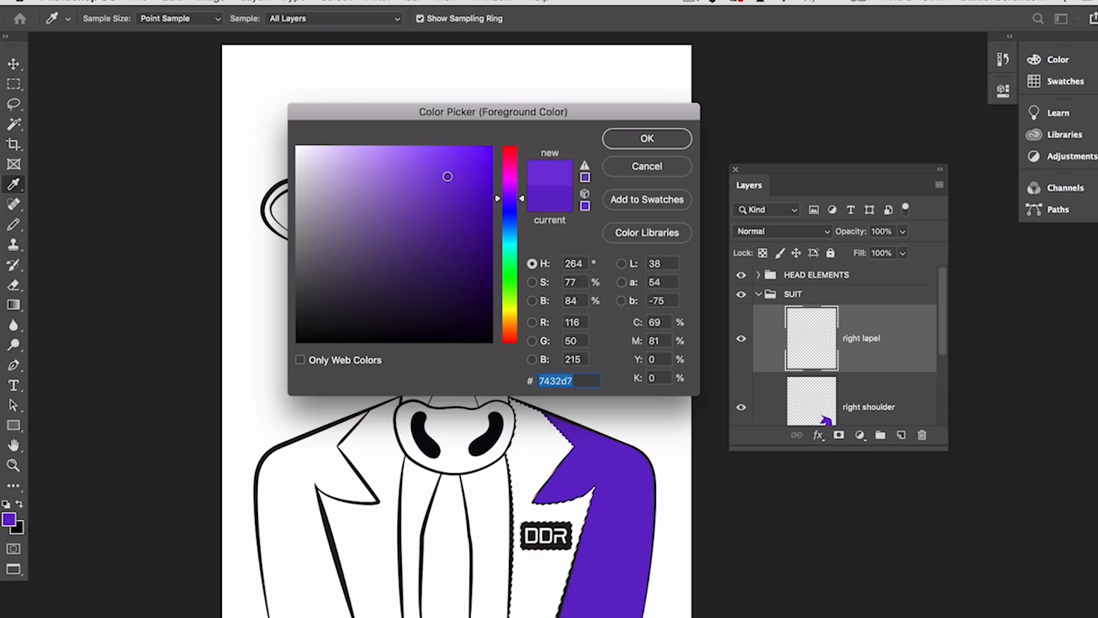
pyautogui.click(645, 139)
pyautogui.press('w')
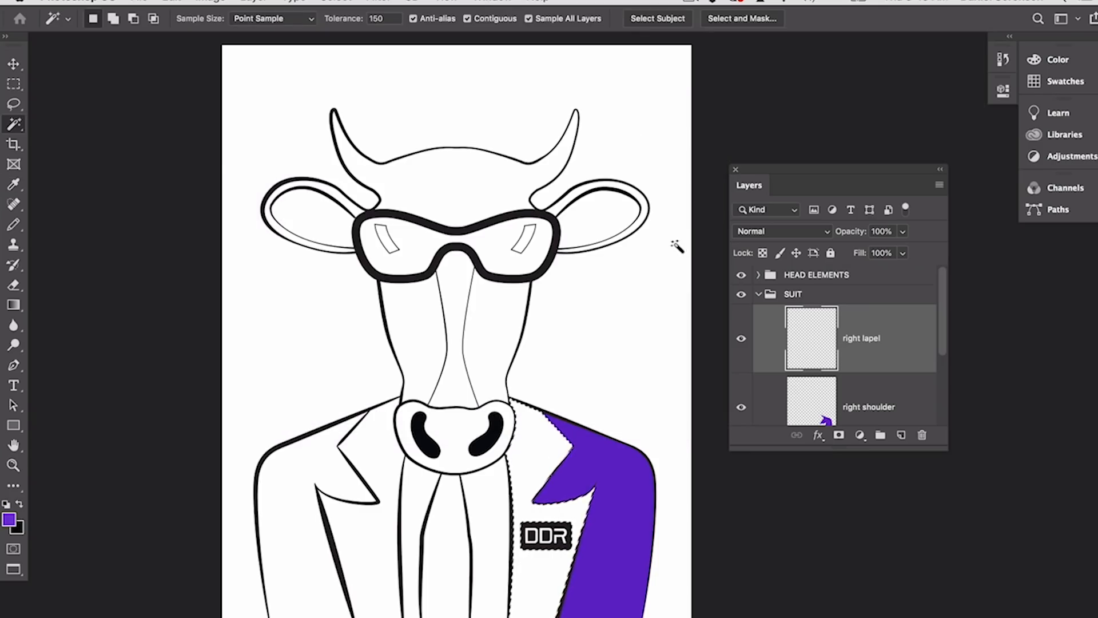
pyautogui.hotkey('alt', 'BackSpace')
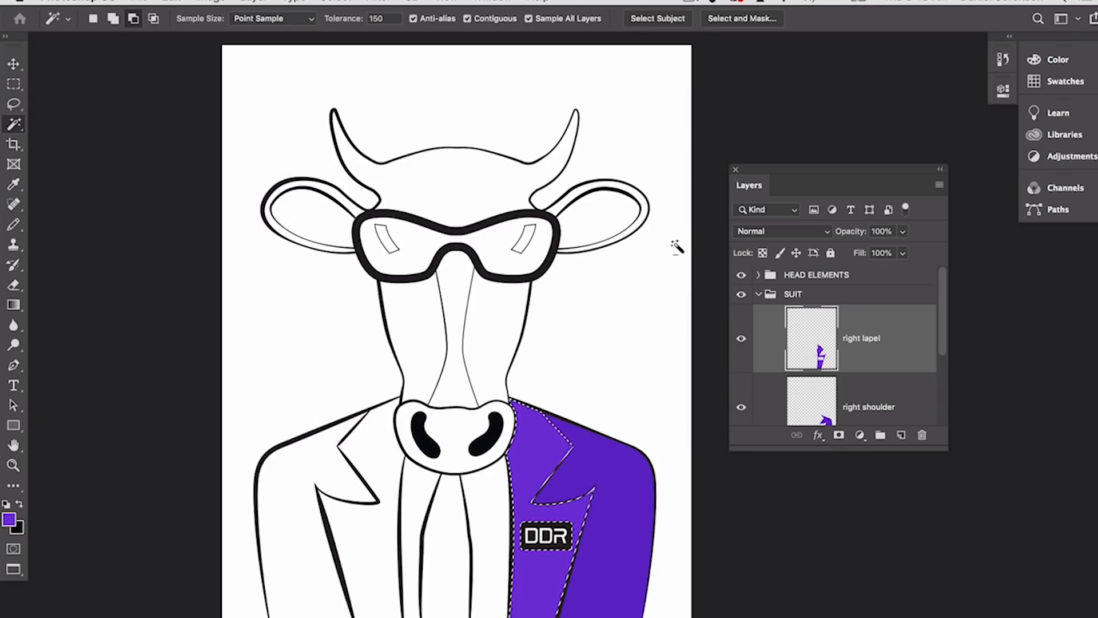
pyautogui.hotkey('ctrl', 'd')
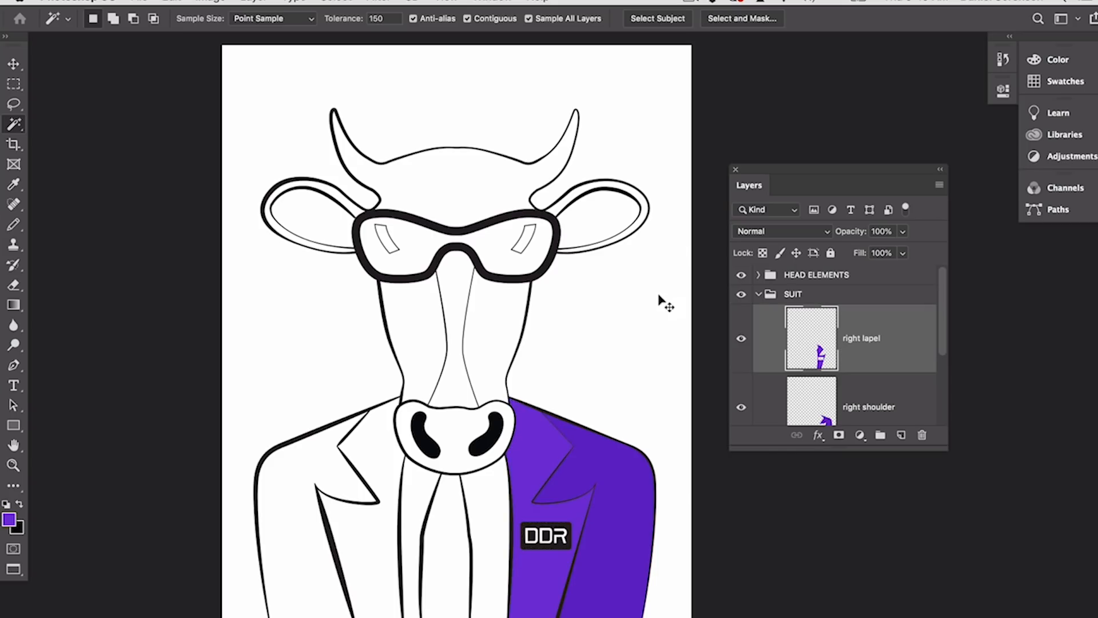
# Step: Create two new layers named "left shoulder" and "left lapel" in the SUIT group
pyautogui.hotkey('ctrl', 'shift', 'n')
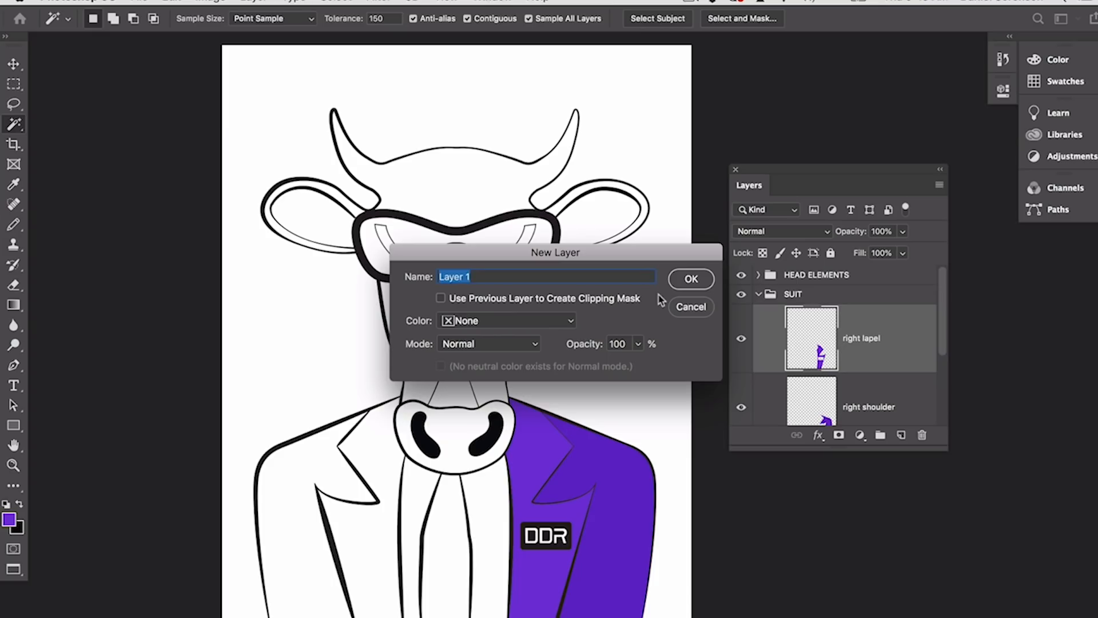
pyautogui.write('left shoulder')
pyautogui.press('Return')
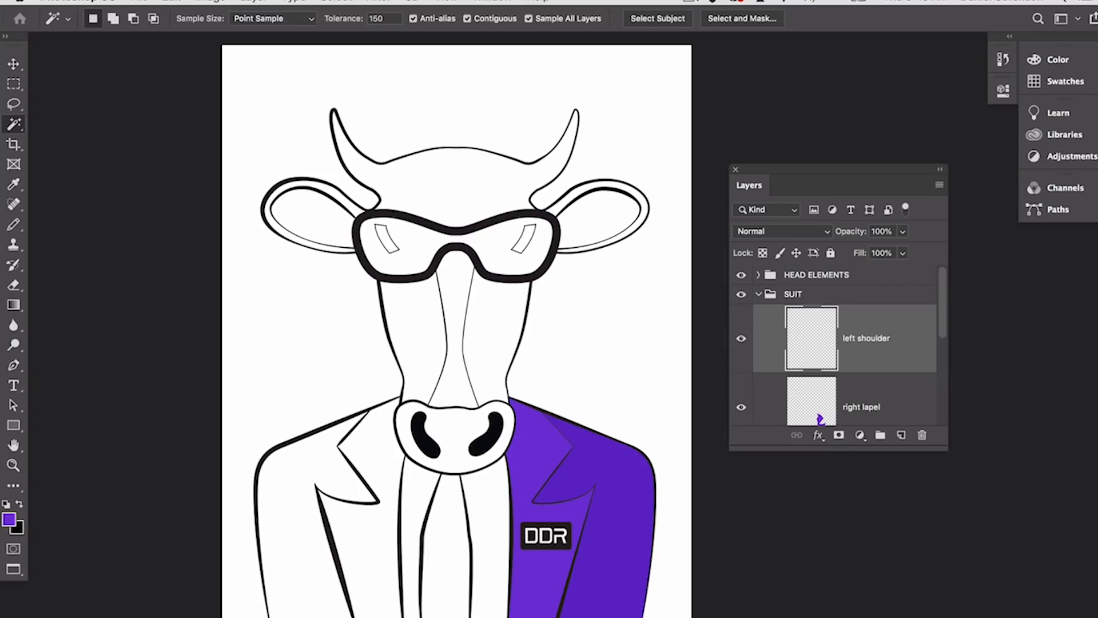
pyautogui.hotkey('ctrl', 'shift', 'n')
pyautogui.write('lef')
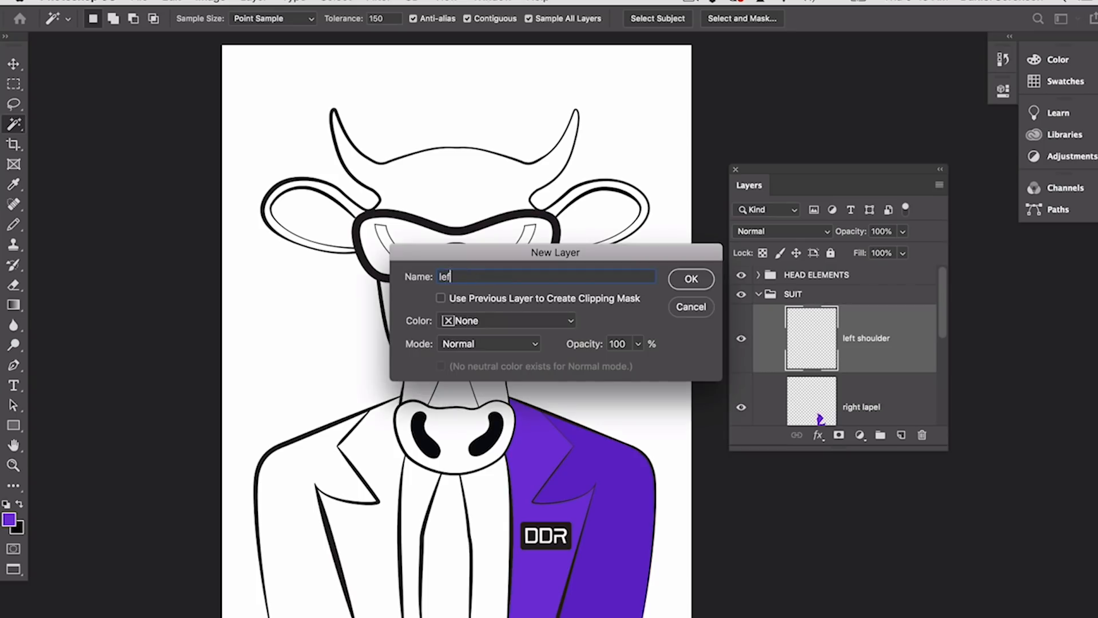
pyautogui.write('t lapel')
pyautogui.press('Return')
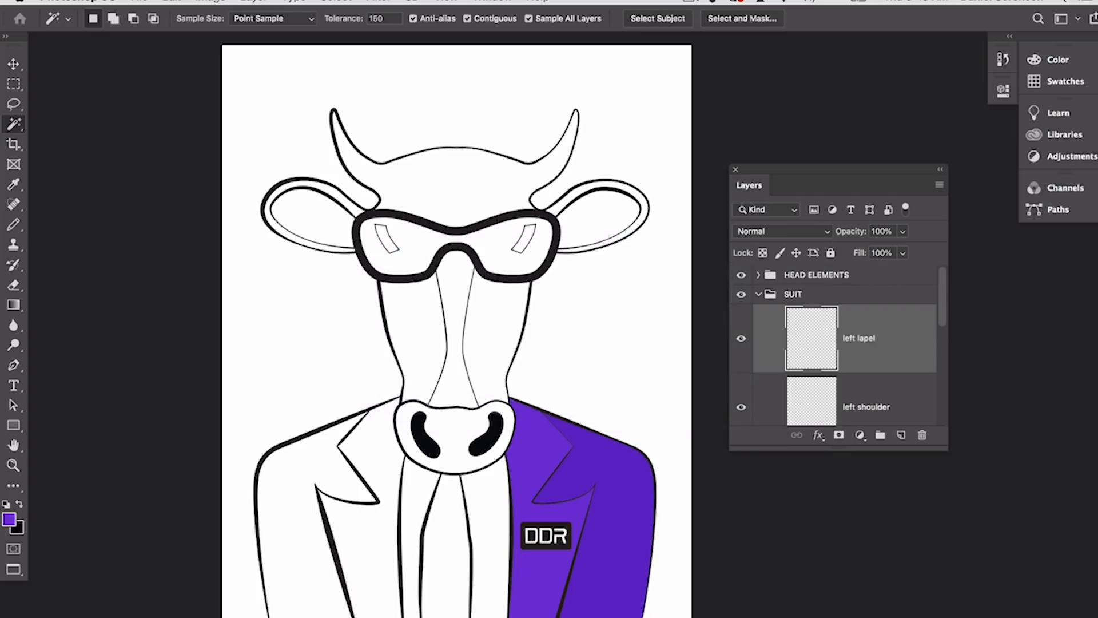
# Step: On the left shoulder layer, select the jacket's white left shoulder area and sample the right shoulder's purple as foreground colour
pyautogui.click(803, 394)
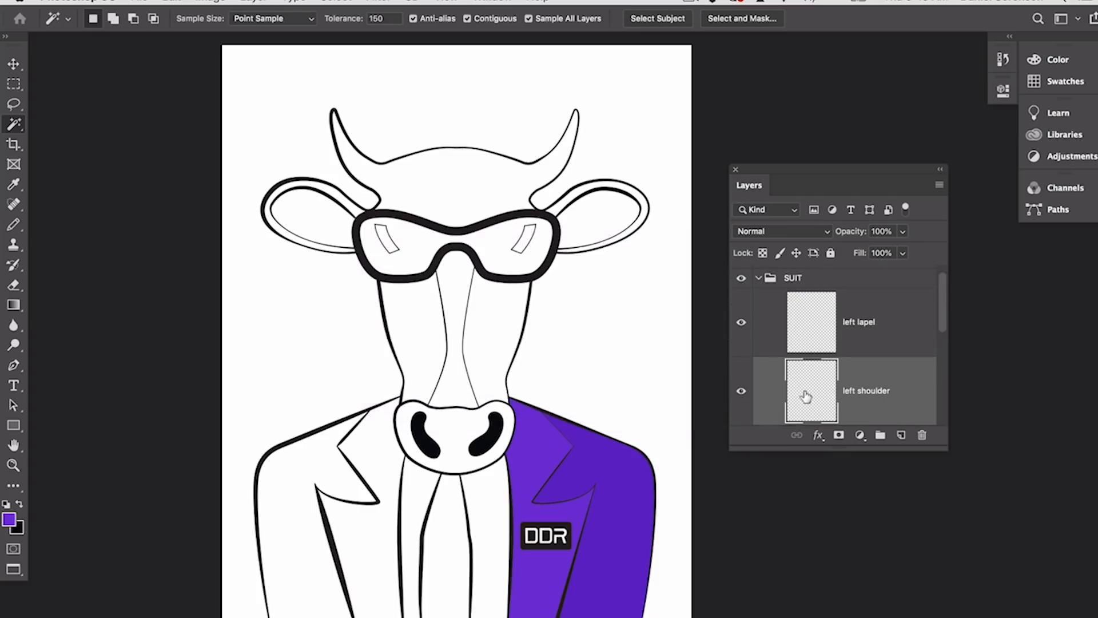
pyautogui.click(300, 462)
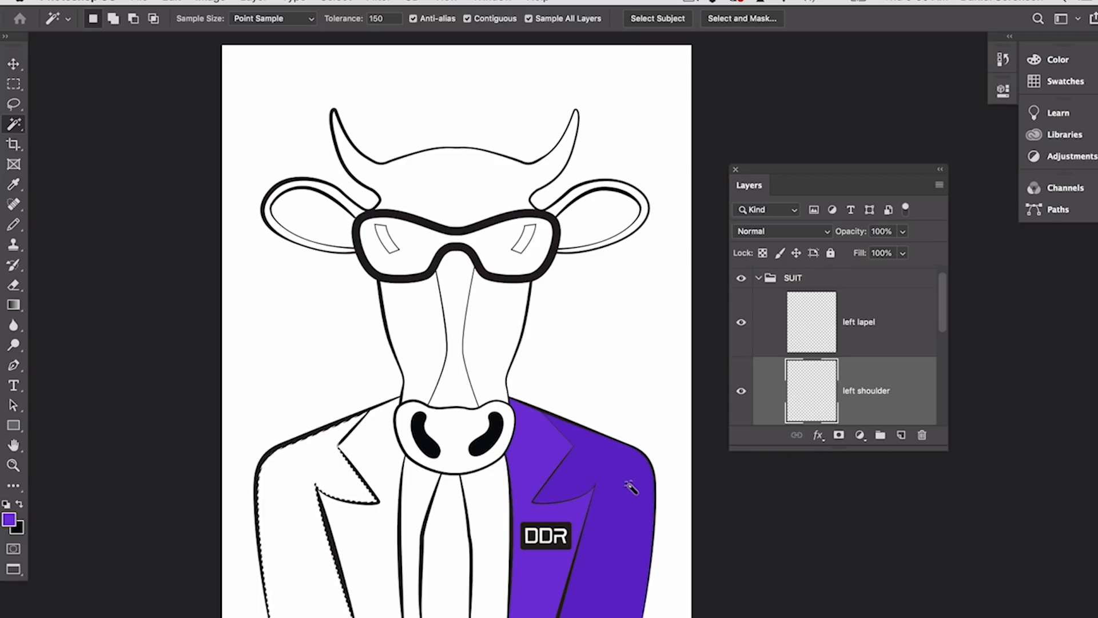
pyautogui.press('i')
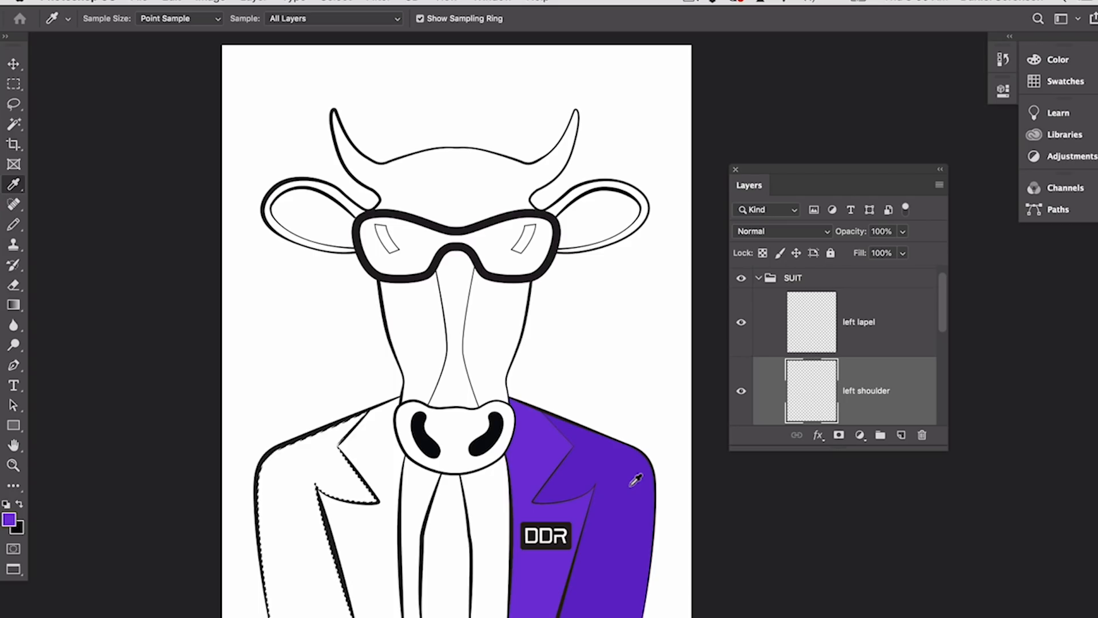
pyautogui.click(633, 481)
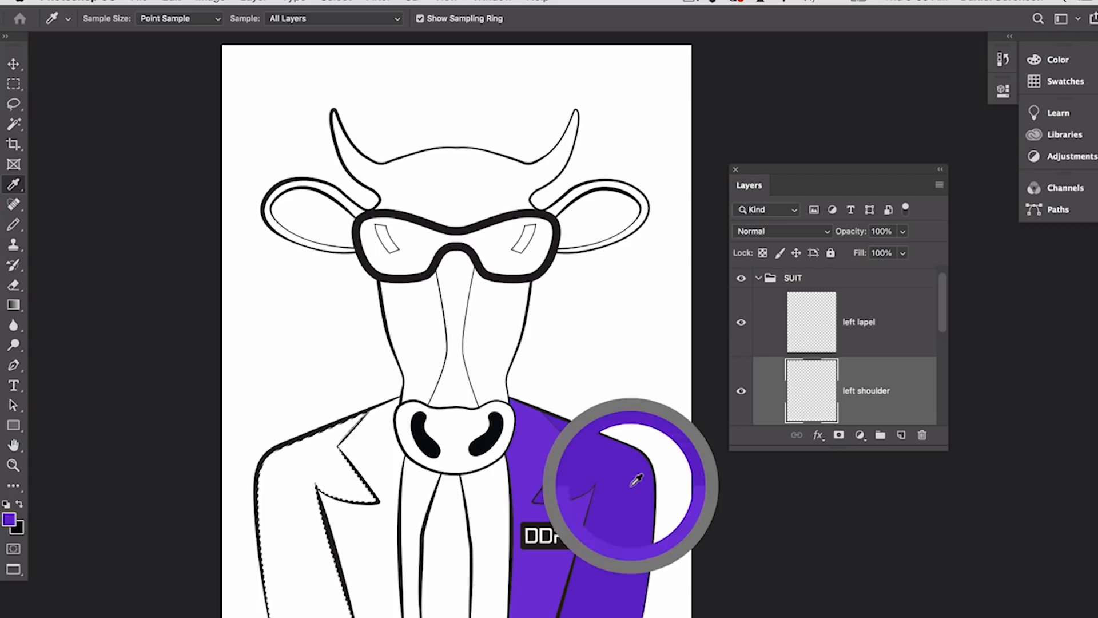
# Step: Change the foreground colour to the darker, bluer purple #4921b9, fill the left shoulder selection with it, and deselect
pyautogui.click(9, 520)
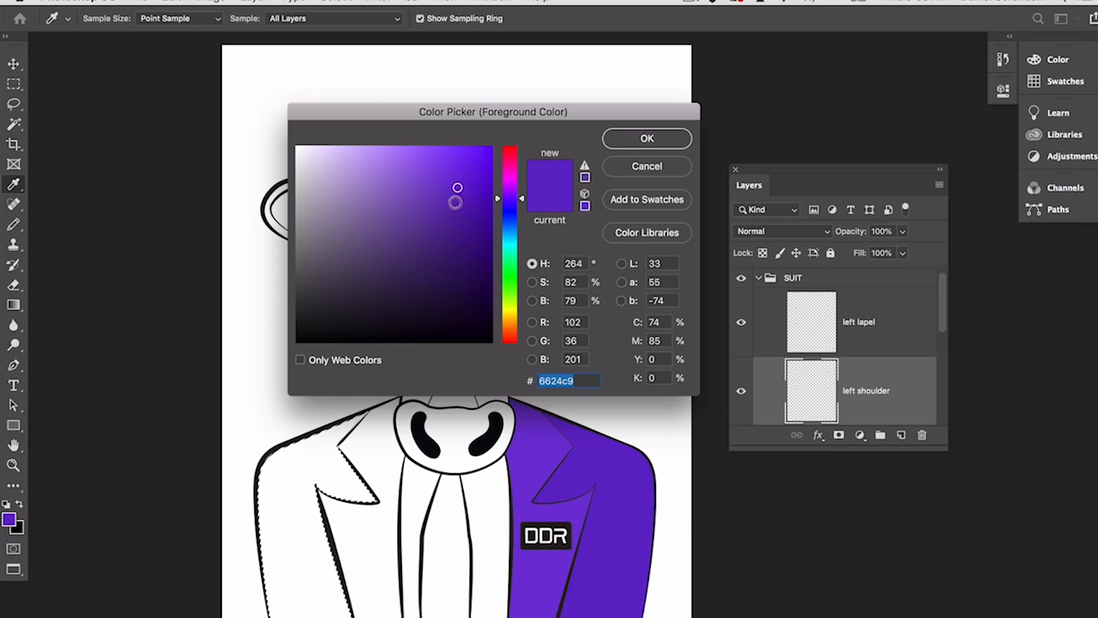
pyautogui.click(458, 199)
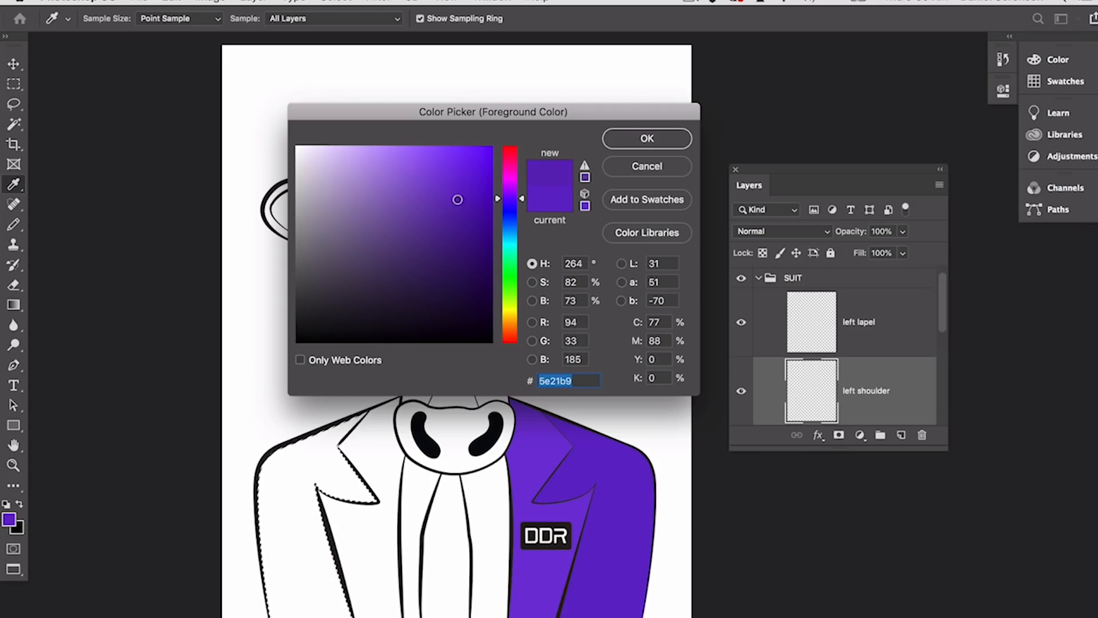
pyautogui.click(496, 200)
pyautogui.moveTo(497, 204); pyautogui.dragTo(498, 207)
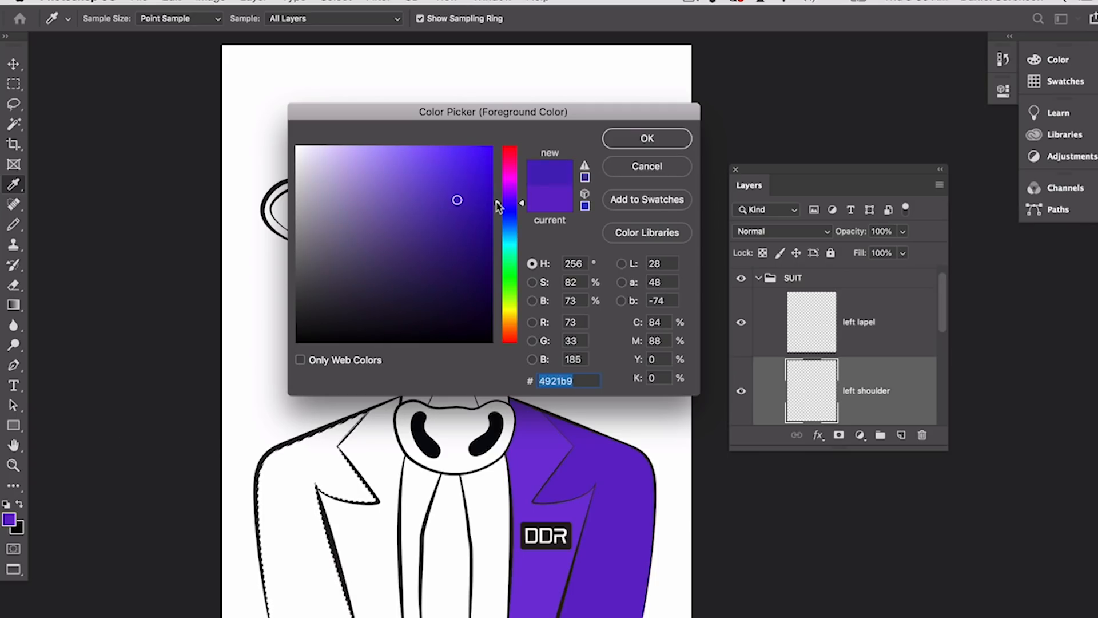
pyautogui.click(644, 139)
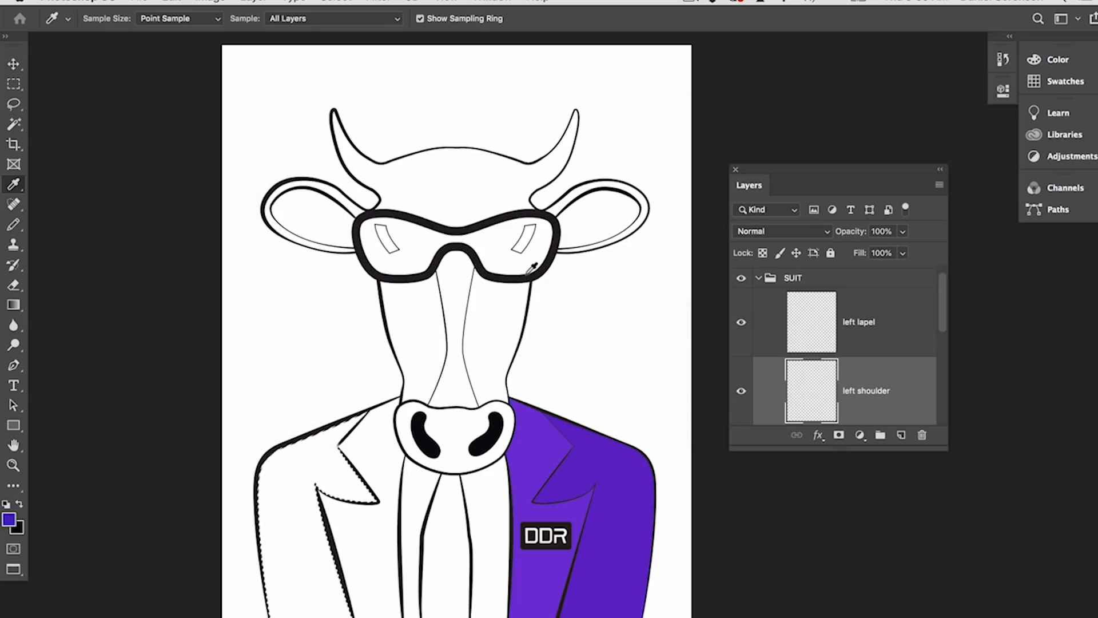
pyautogui.hotkey('alt', 'BackSpace')
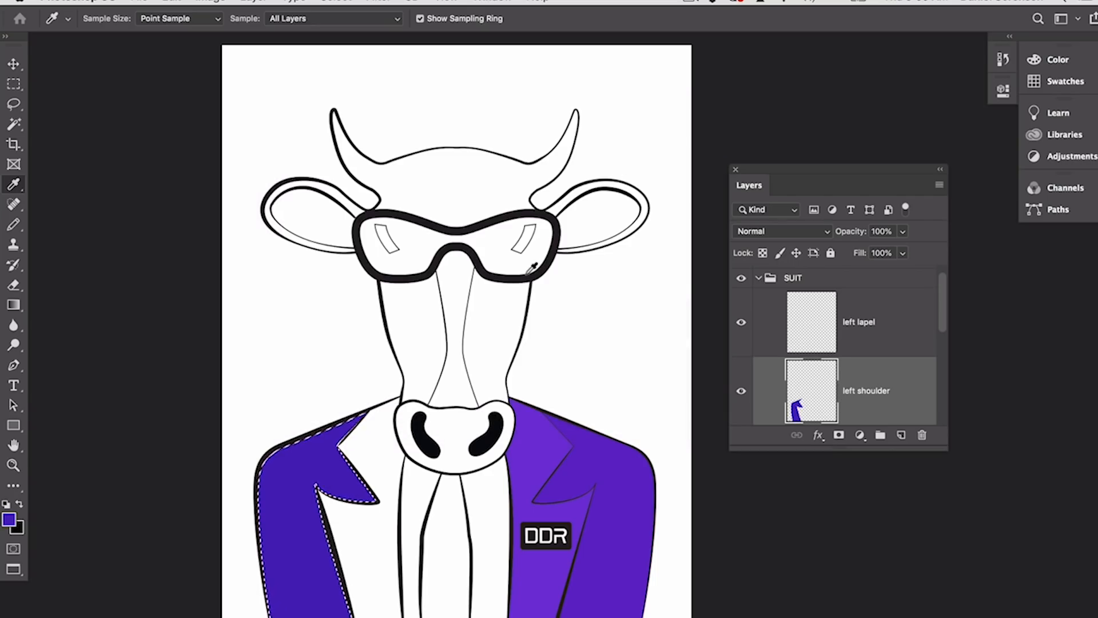
pyautogui.hotkey('ctrl', 'd')
# Step: On the left lapel layer, select the white left lapel area and set the foreground colour to #542dc3
pyautogui.hotkey('alt', ']')
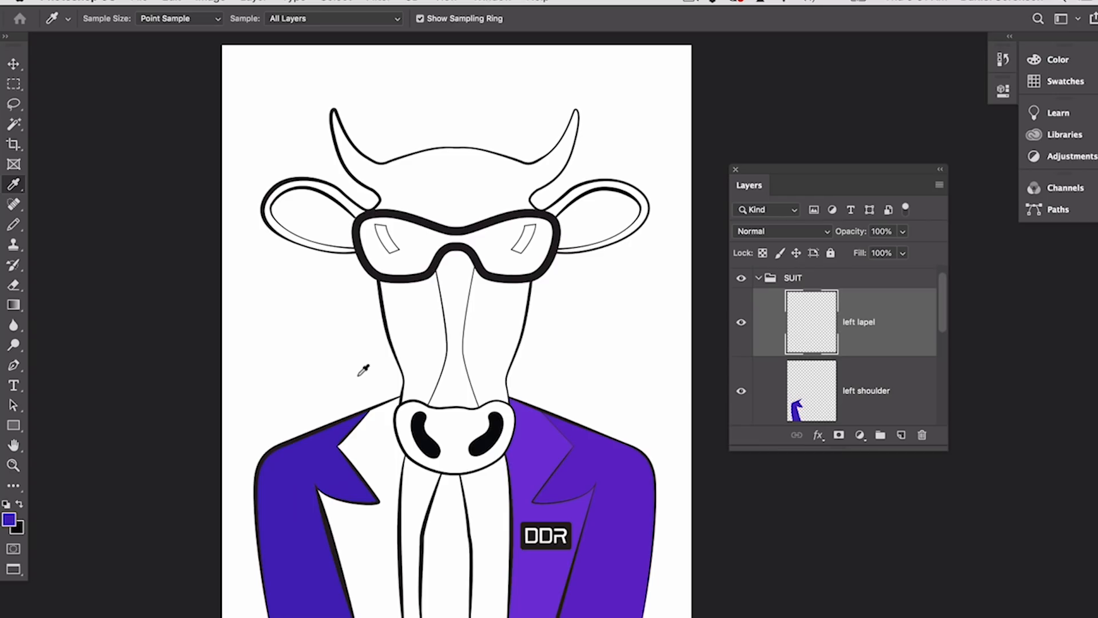
pyautogui.press('w')
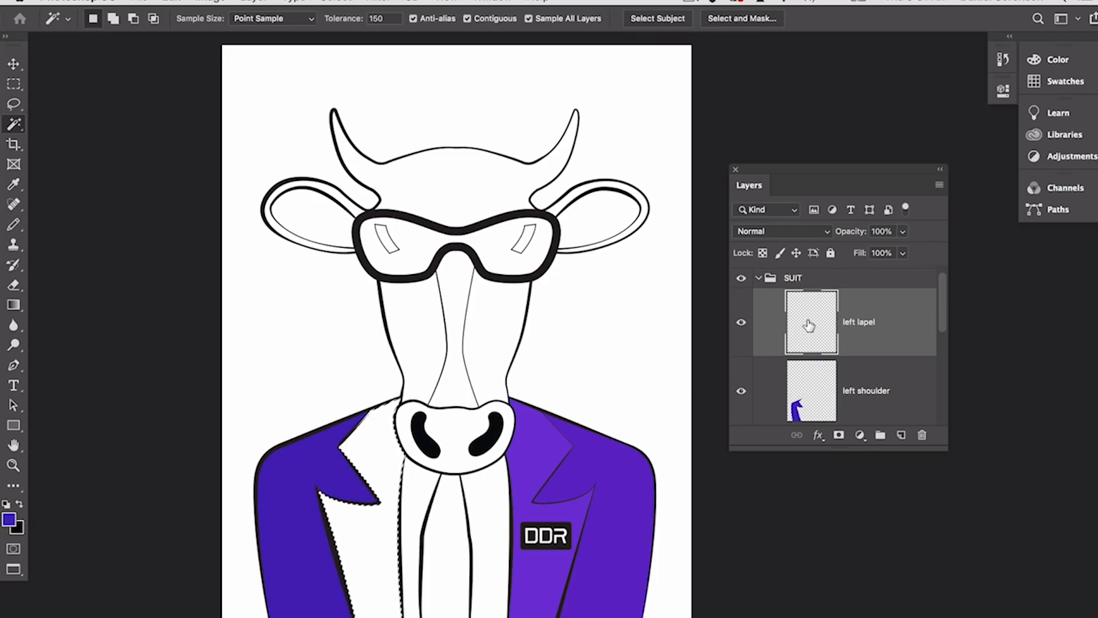
pyautogui.click(9, 518)
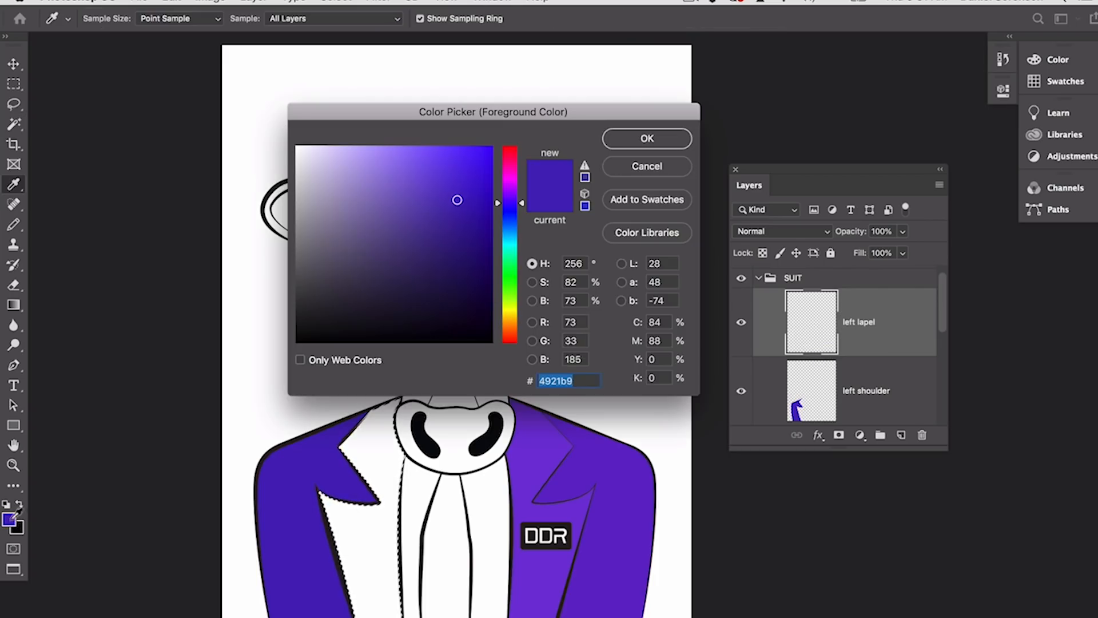
pyautogui.click(451, 193)
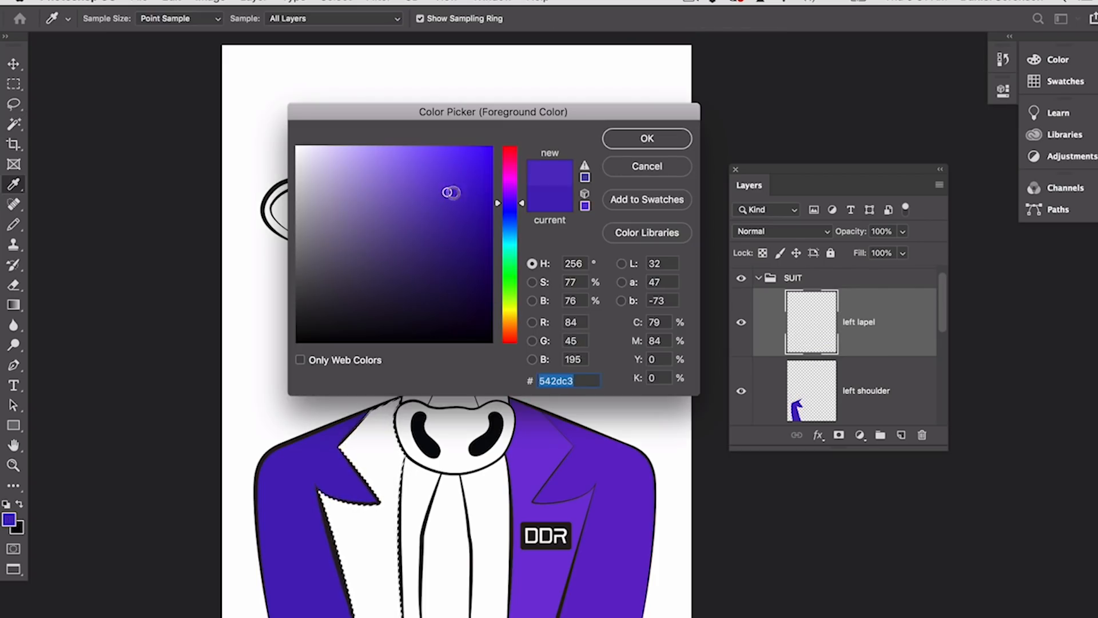
pyautogui.click(647, 138)
pyautogui.press('w')
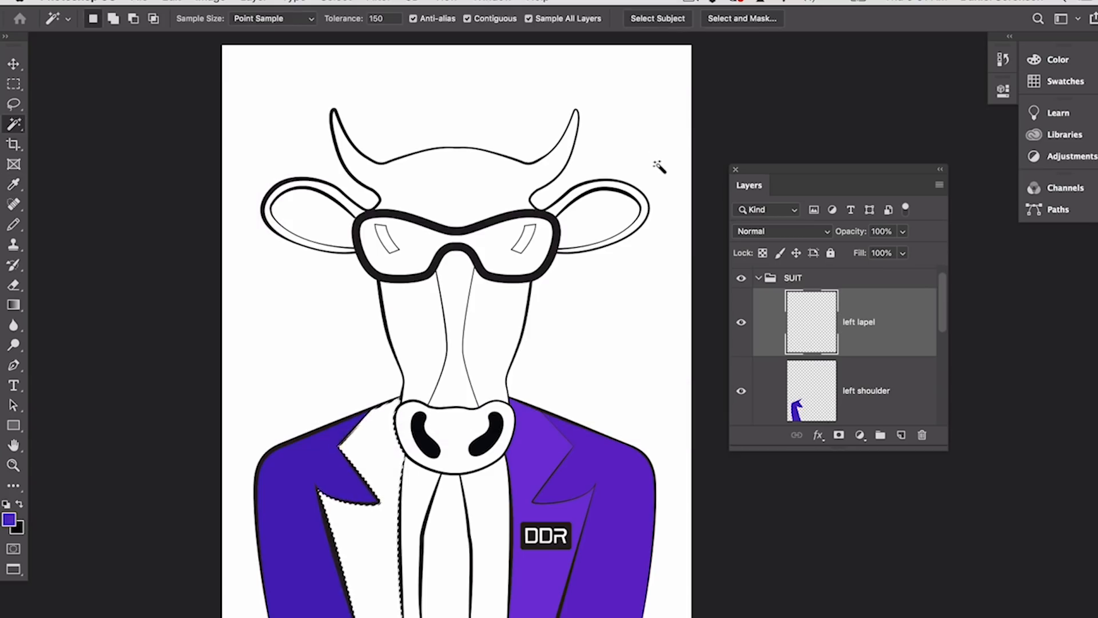
# Step: Fill the left lapel selection with the foreground purple, deselect it, and collapse the SUIT group
pyautogui.hotkey('alt', 'BackSpace')
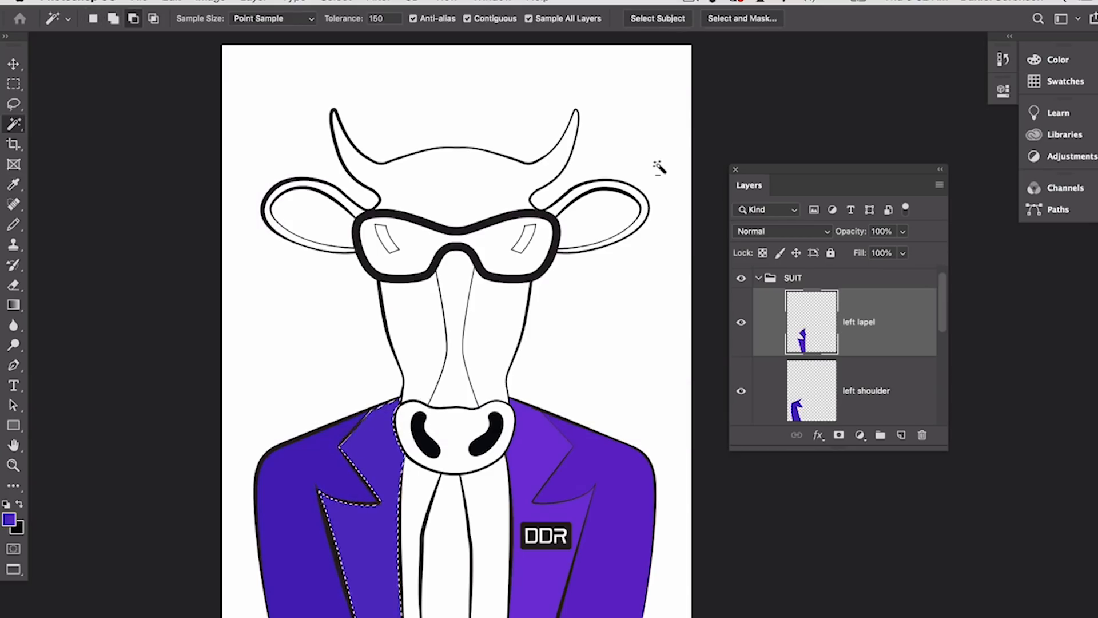
pyautogui.hotkey('ctrl', 'd')
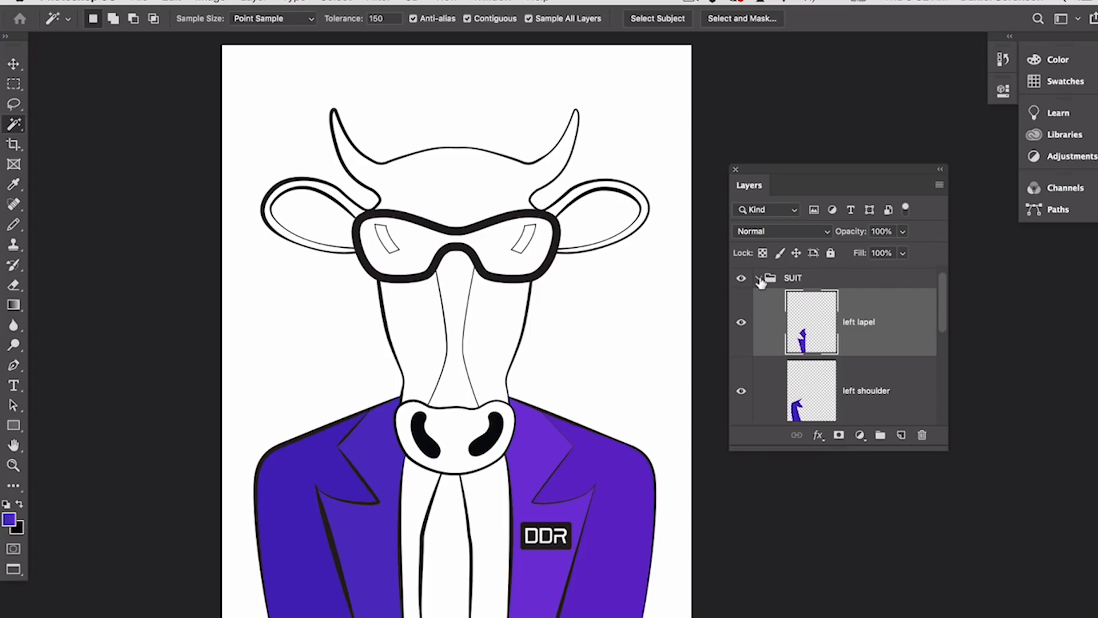
pyautogui.click(759, 279)
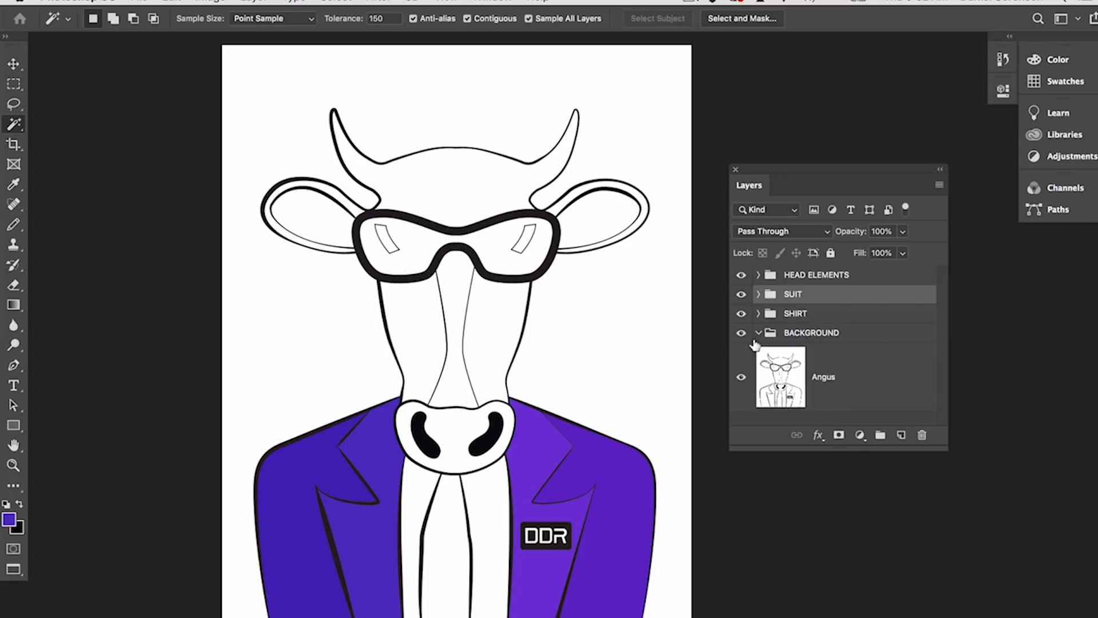
# Step: Expand the SHIRT group and create a new layer named "shirt" inside it
pyautogui.click(759, 314)
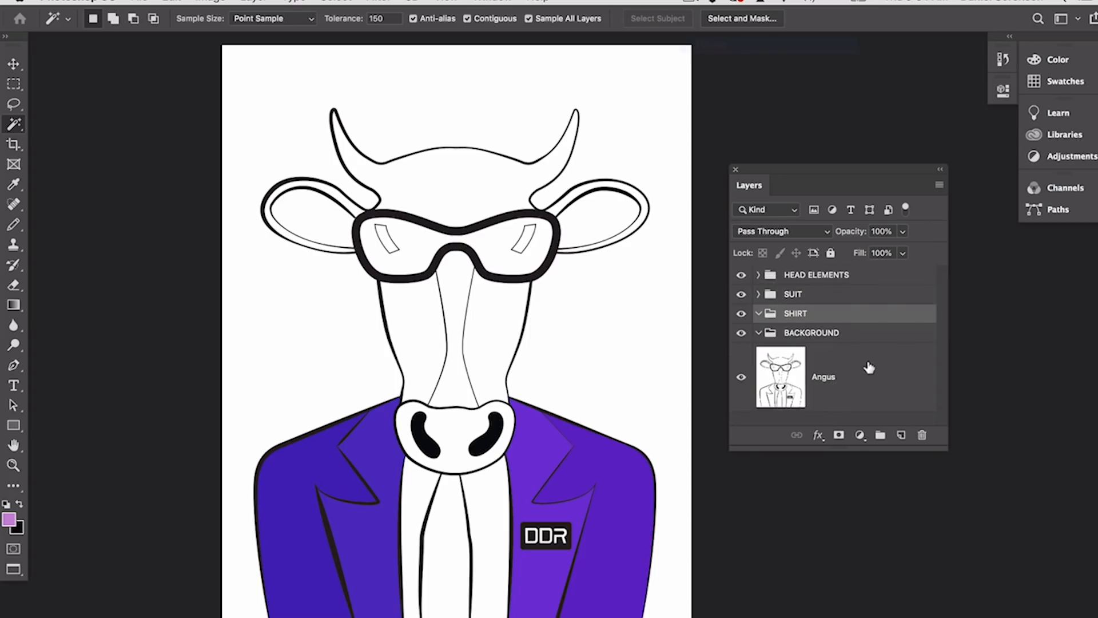
pyautogui.hotkey('ctrl', 'shift', 'n')
pyautogui.write('shirt')
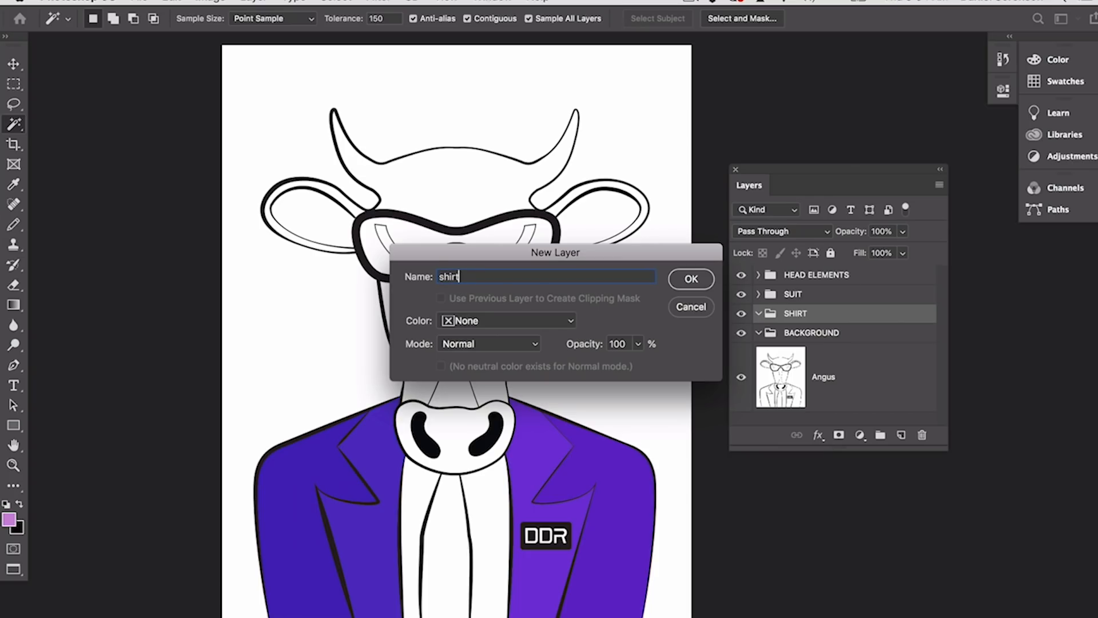
pyautogui.press('Return')
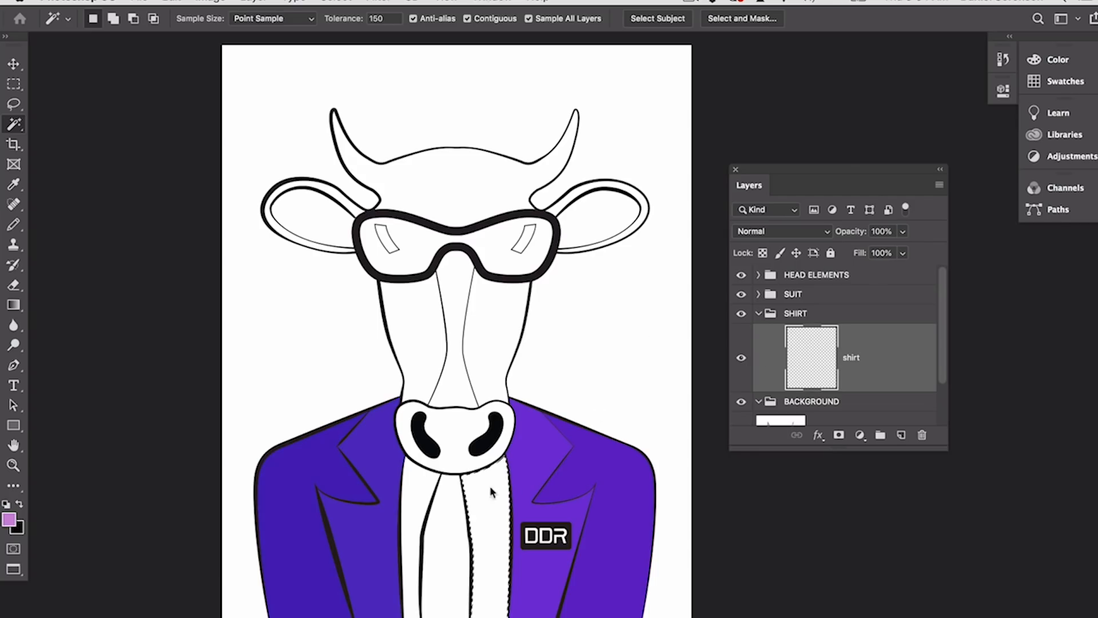
# Step: Select the white shirt areas on both sides of the tie and set the foreground colour to light purple #cda7db
pyautogui.click(491, 526)
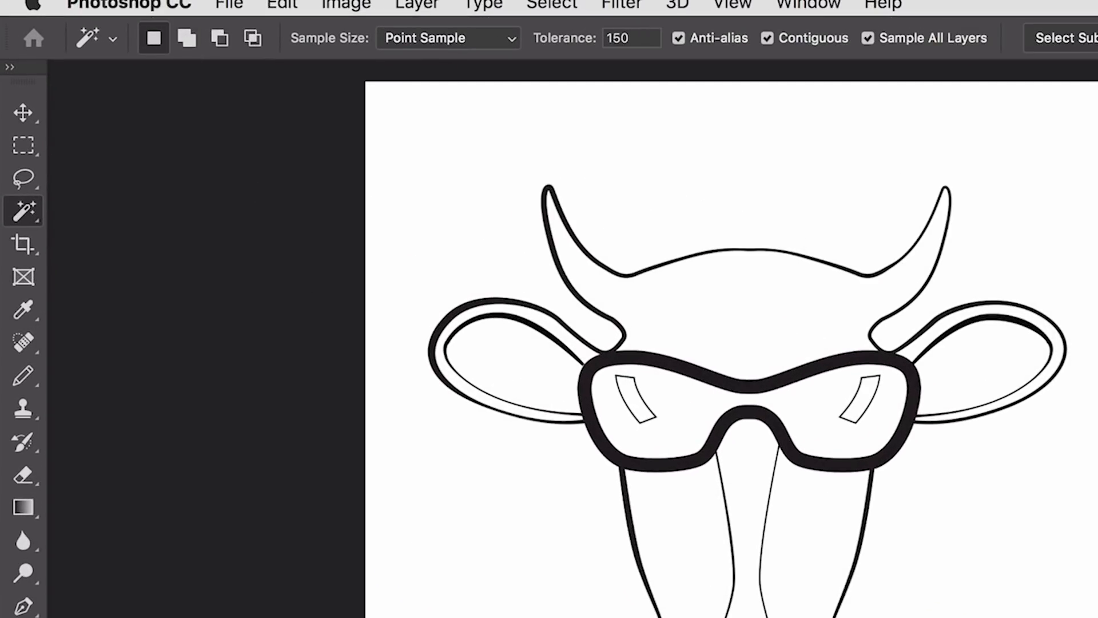
pyautogui.press('shift')
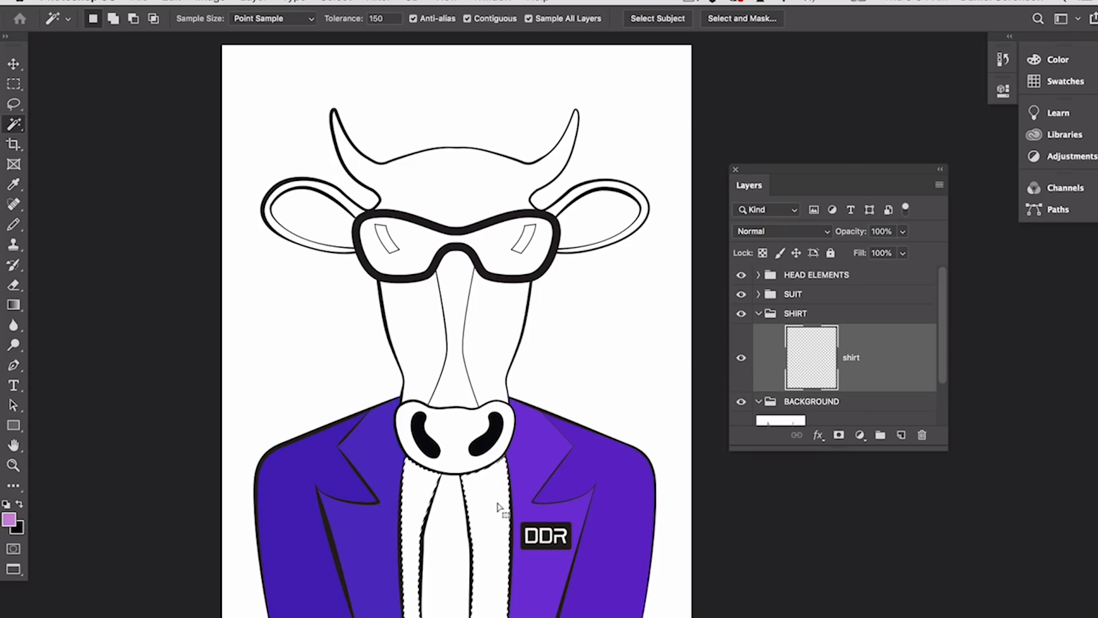
pyautogui.click(9, 520)
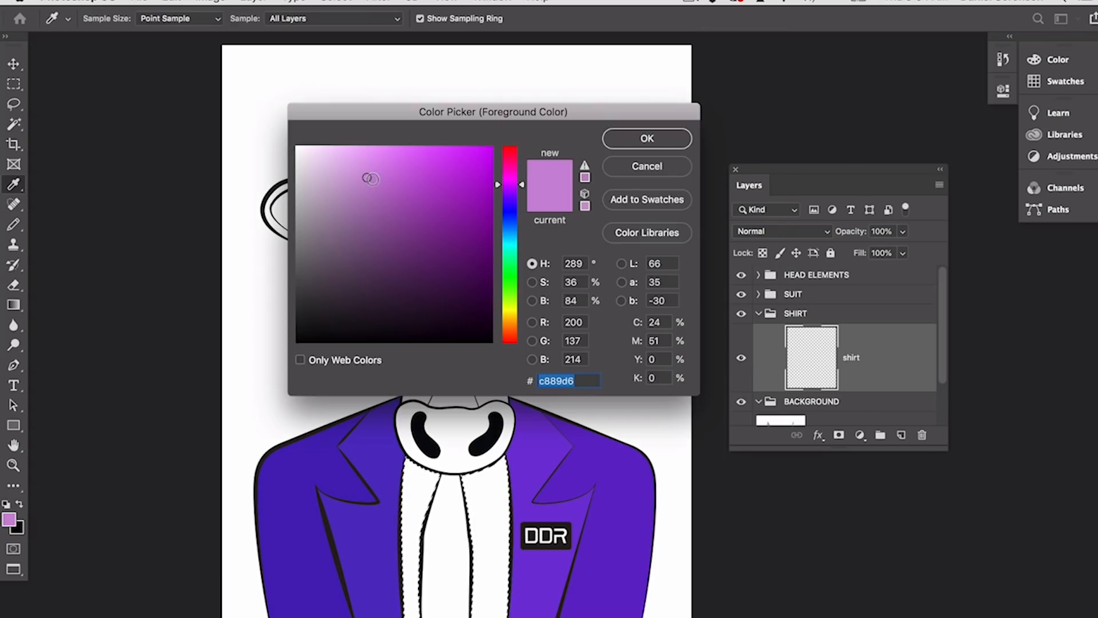
pyautogui.moveTo(361, 177); pyautogui.dragTo(348, 176)
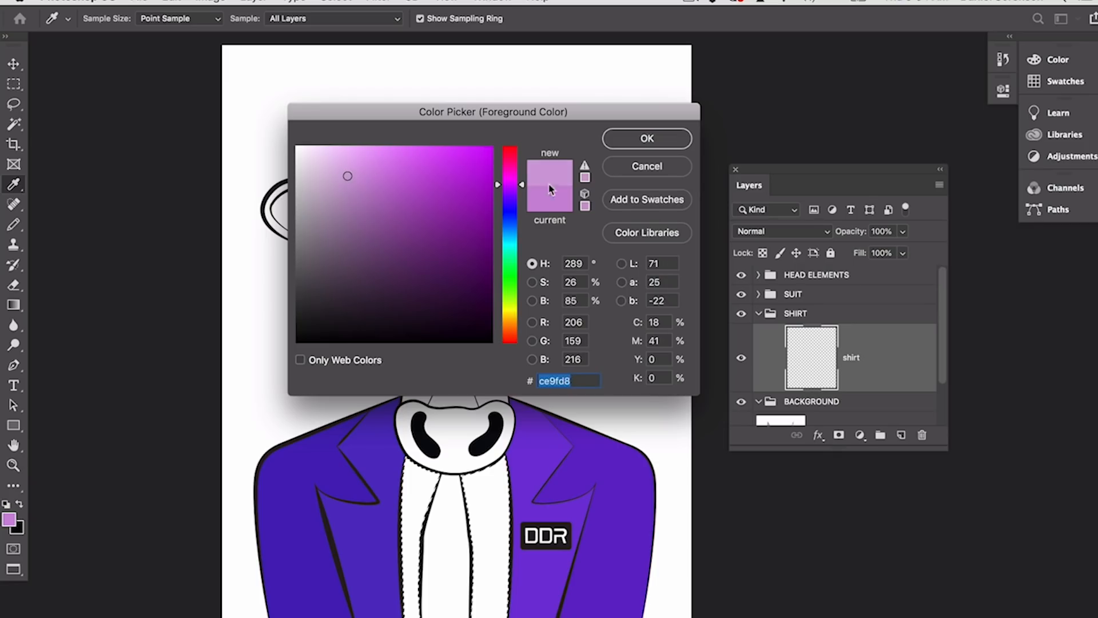
pyautogui.moveTo(522, 189); pyautogui.dragTo(522, 192)
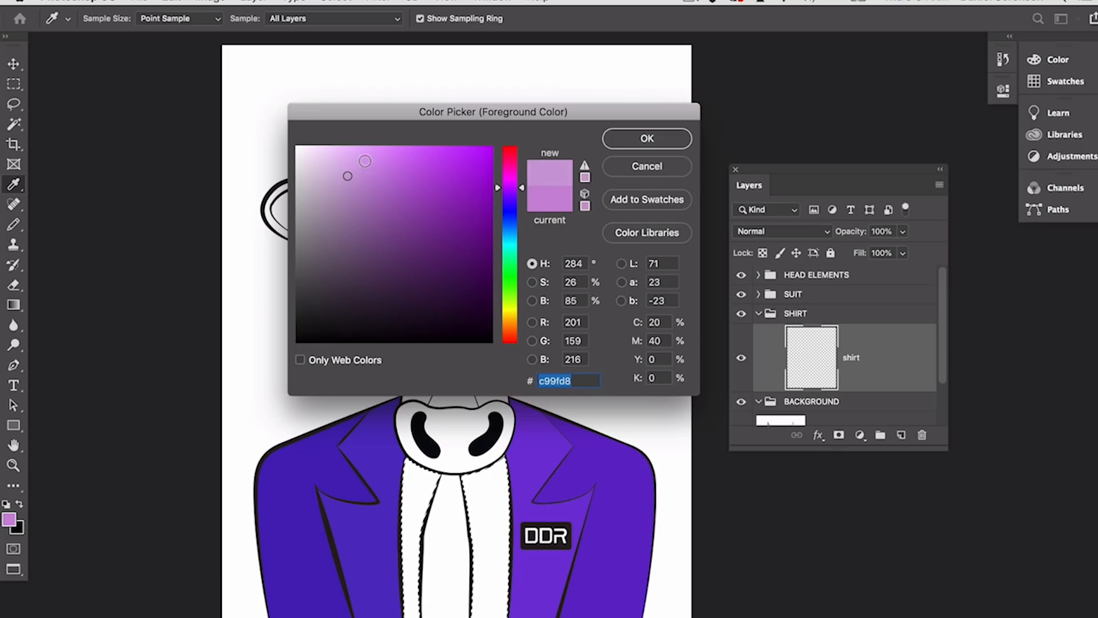
pyautogui.moveTo(342, 171); pyautogui.dragTo(341, 171)
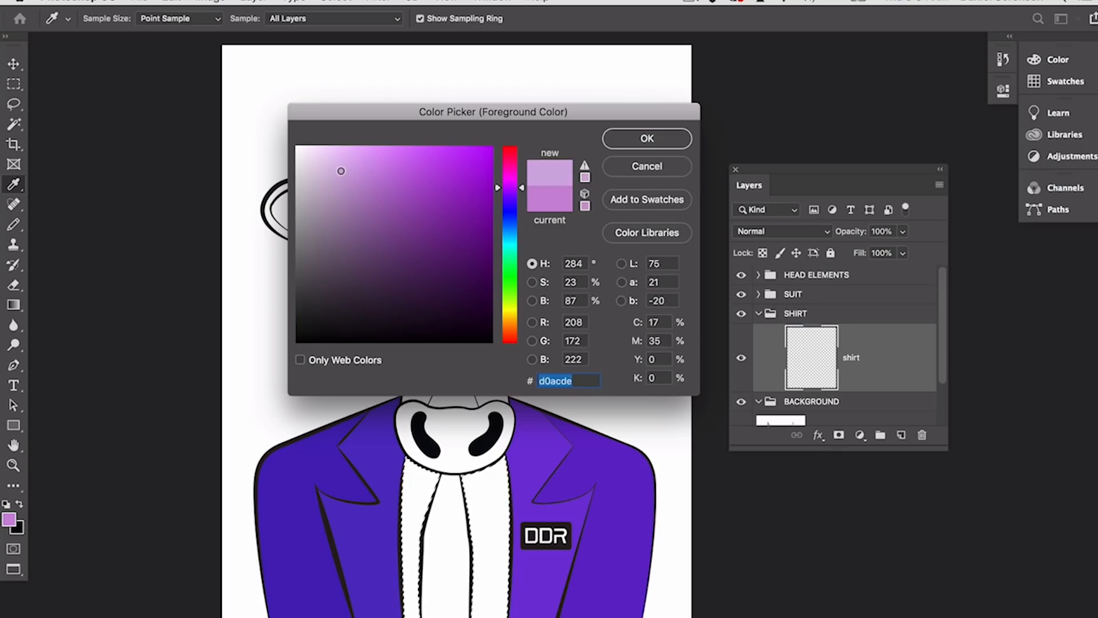
pyautogui.click(521, 189)
pyautogui.click(522, 188)
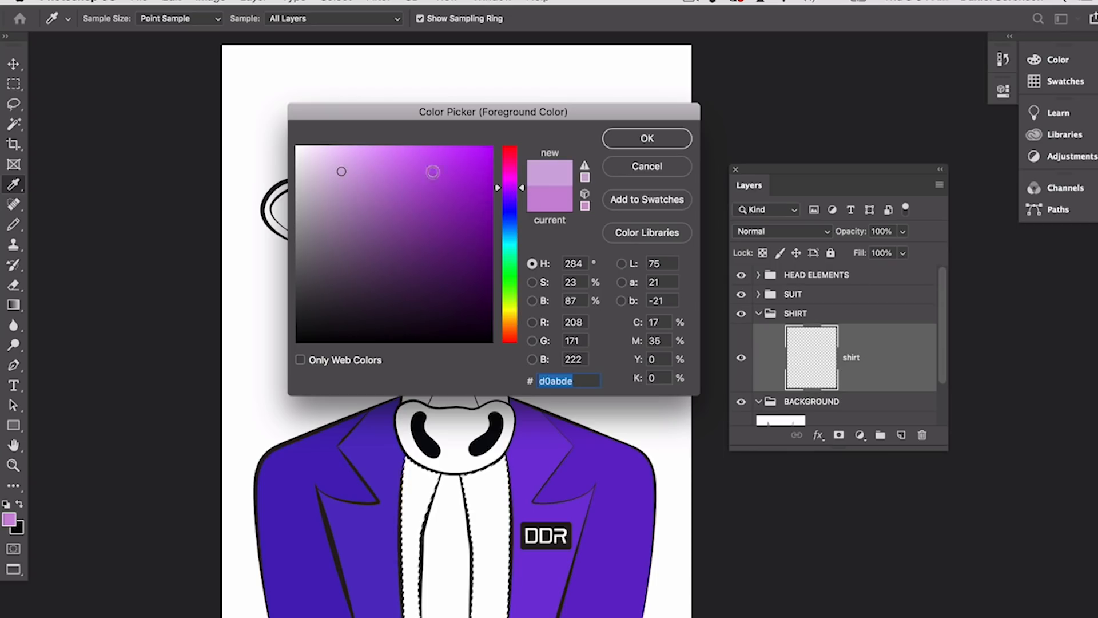
pyautogui.click(343, 171)
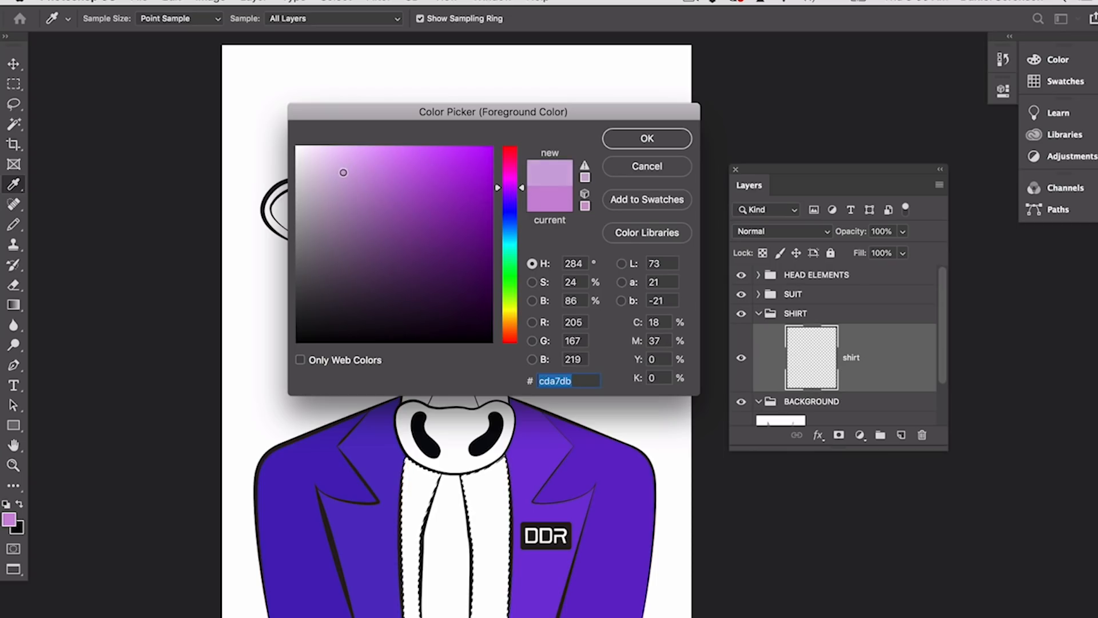
pyautogui.click(644, 141)
# Step: Fill the selected shirt areas on the shirt layer with the light purple and deselect
pyautogui.press('w')
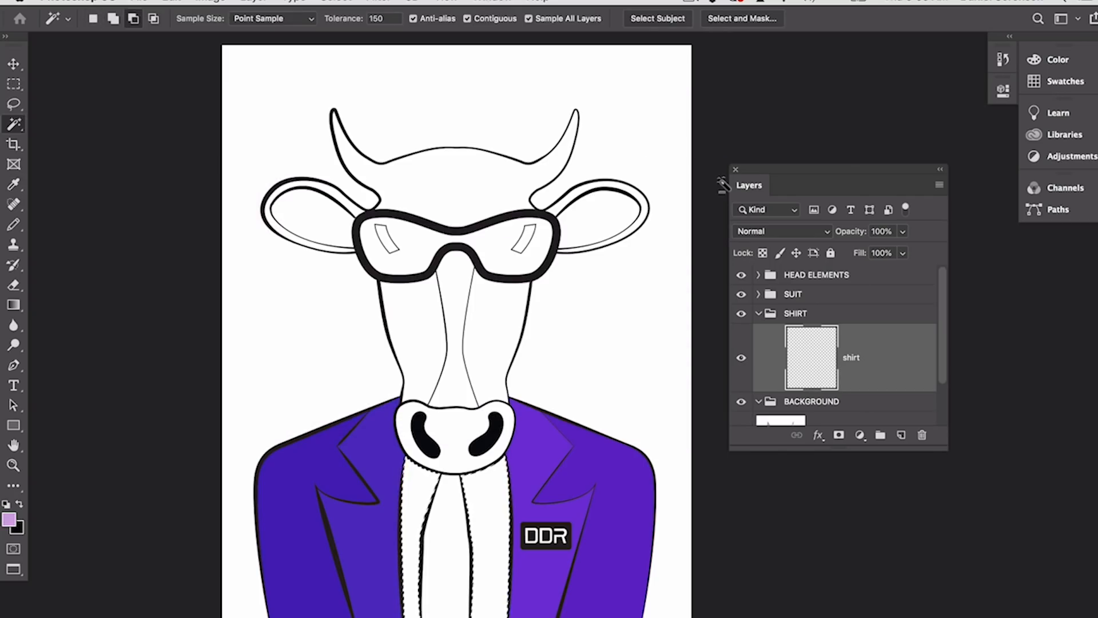
pyautogui.hotkey('alt', 'BackSpace')
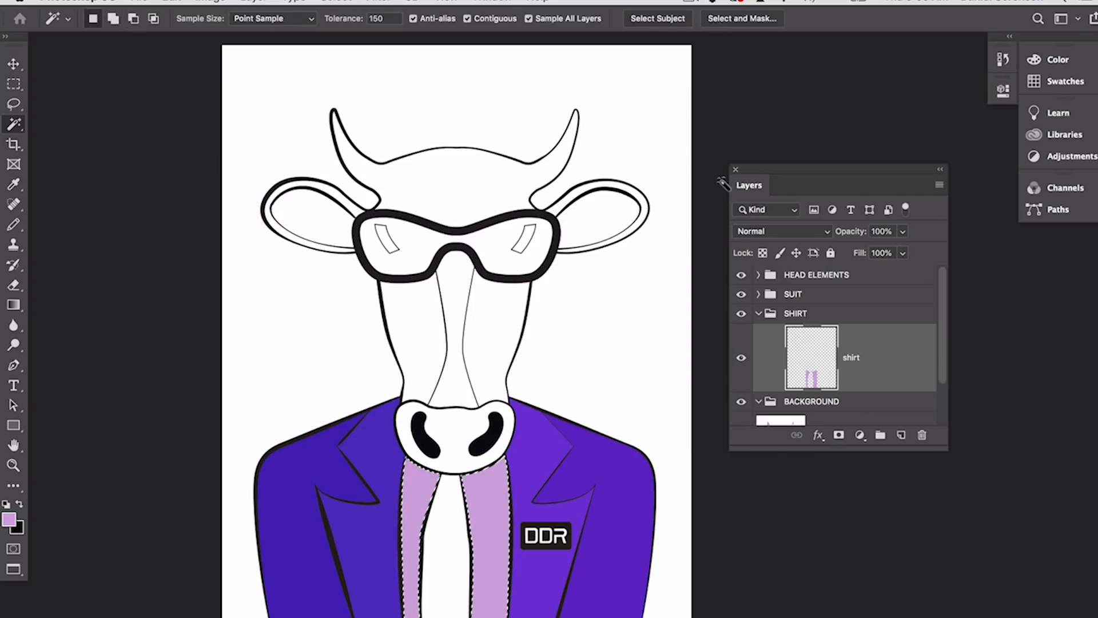
pyautogui.press('super+d')
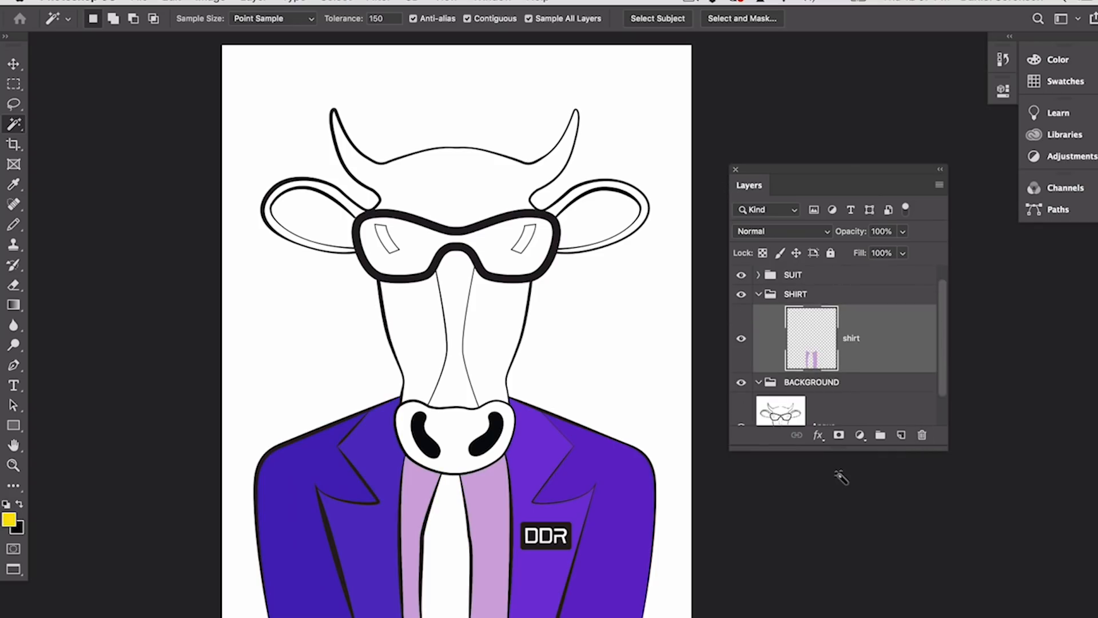
# Step: Create a new layer named "tie" in the SHIRT group, above the shirt layer
pyautogui.click(838, 297)
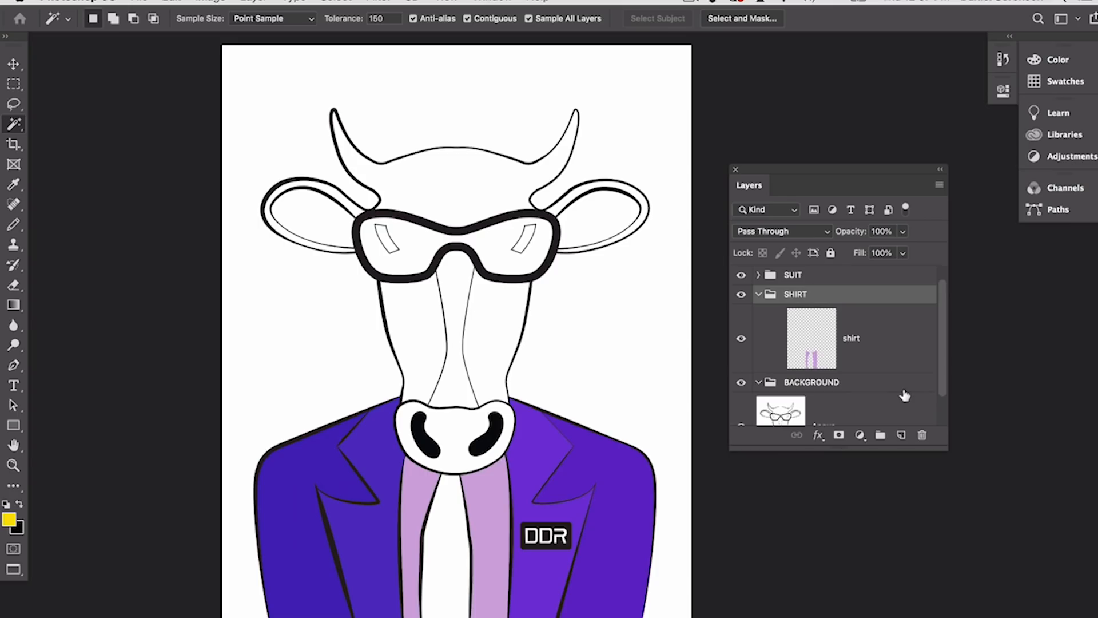
pyautogui.press('super+shift+n')
pyautogui.write('tie')
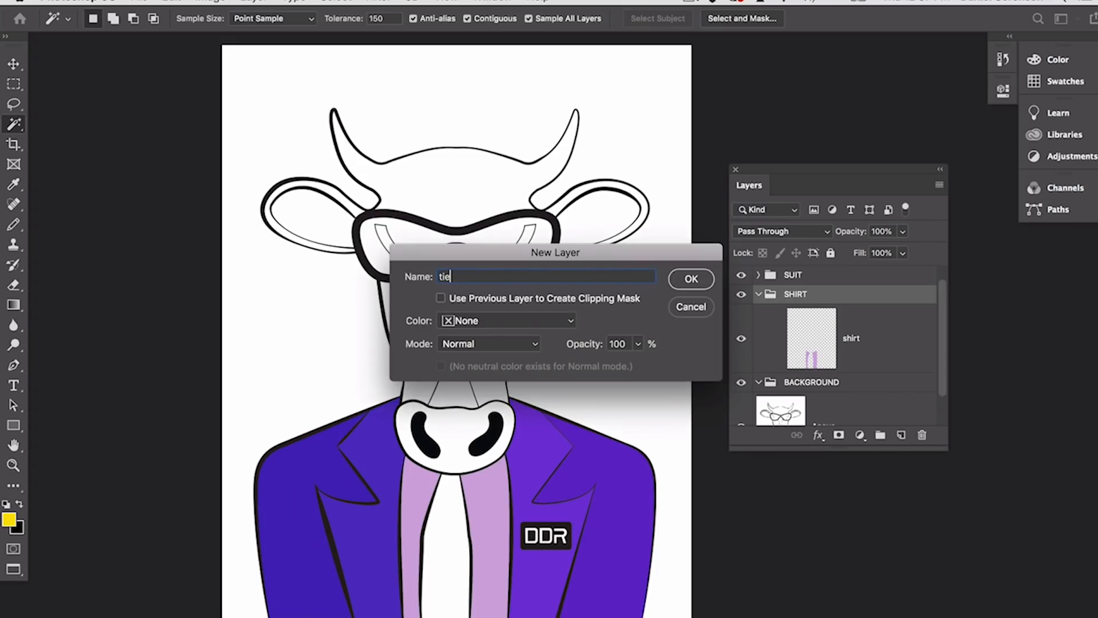
pyautogui.press('Return')
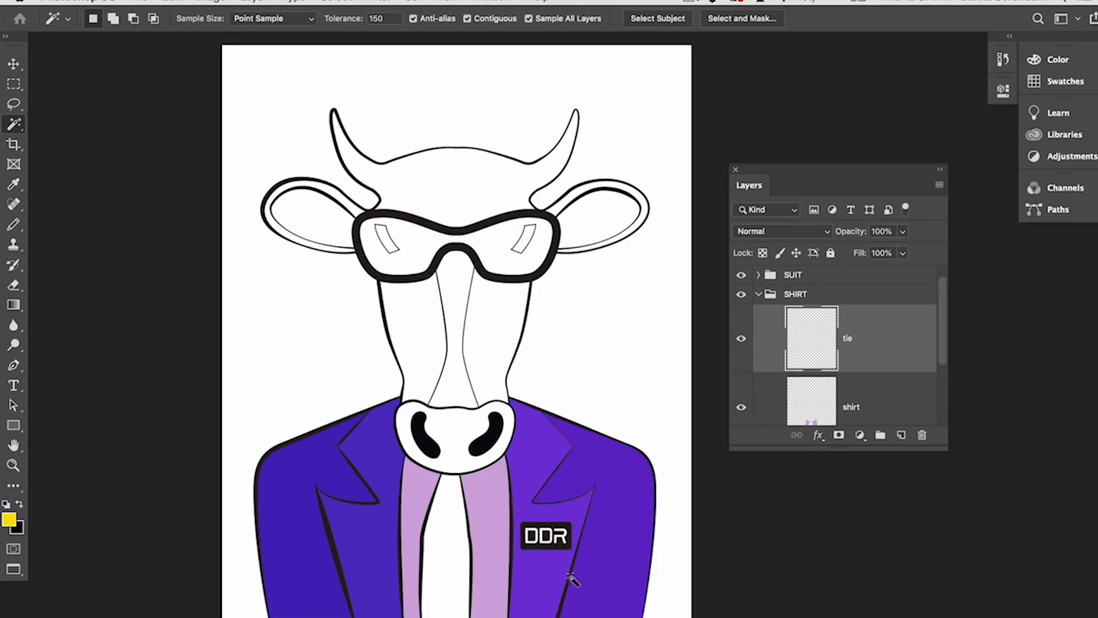
# Step: Select the white tie area, fill it with yellow #fbe105 on the tie layer, and deselect
pyautogui.click(451, 579)
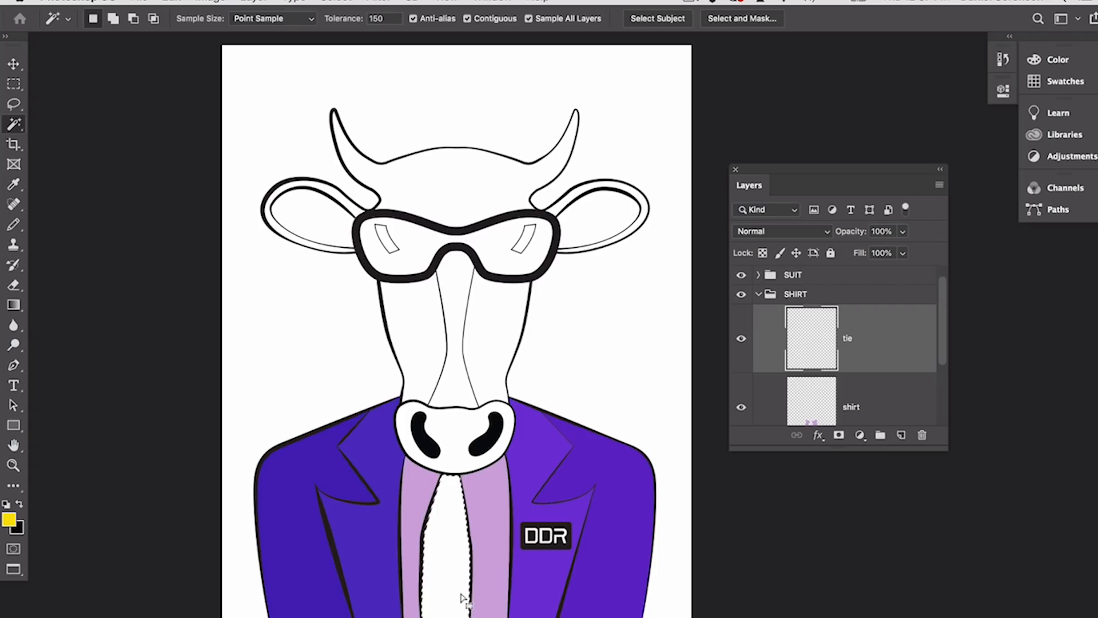
pyautogui.click(9, 520)
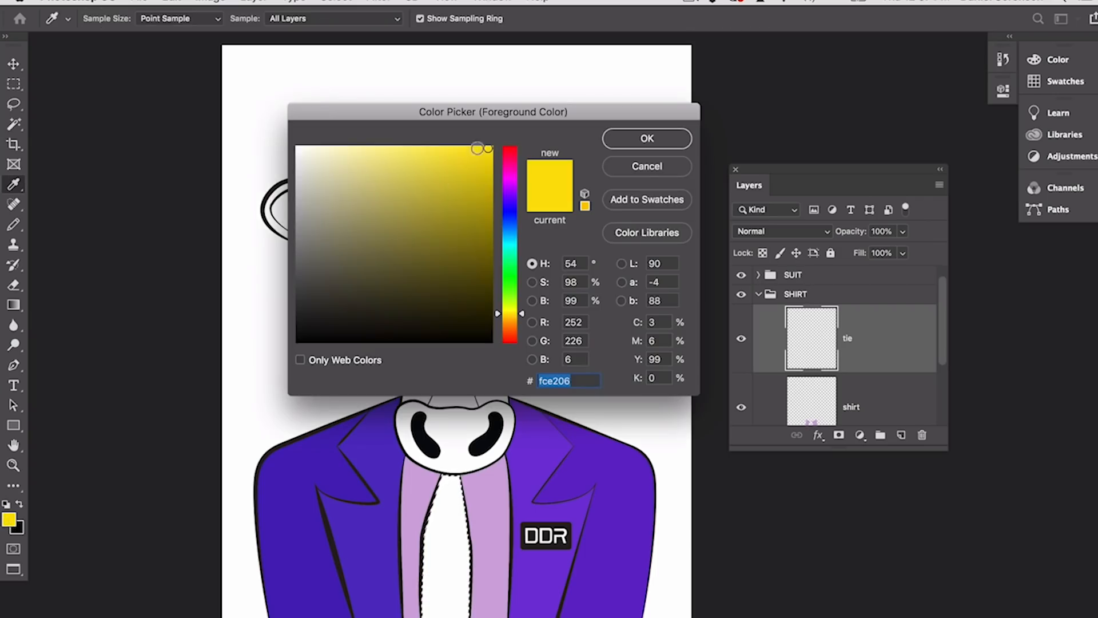
pyautogui.moveTo(488, 148); pyautogui.dragTo(489, 149)
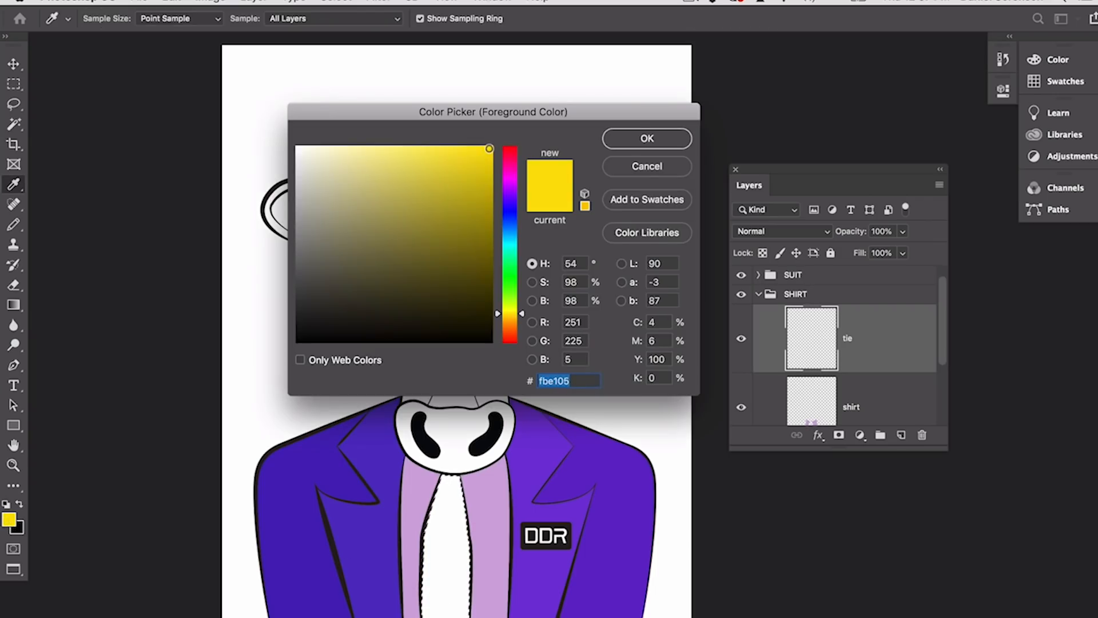
pyautogui.click(646, 137)
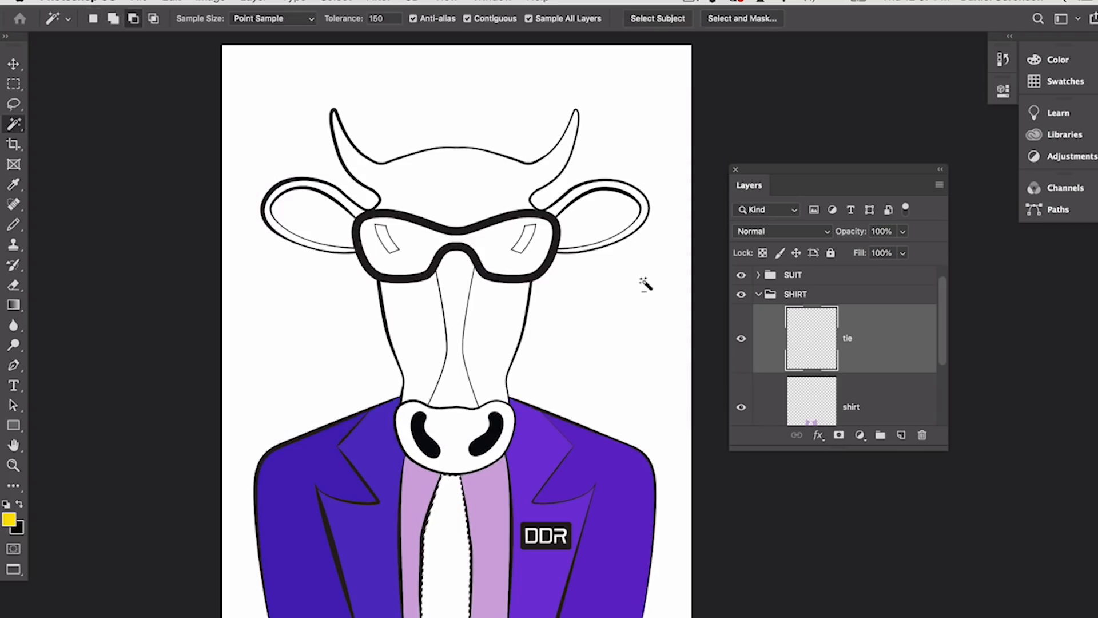
pyautogui.hotkey('alt', 'BackSpace')
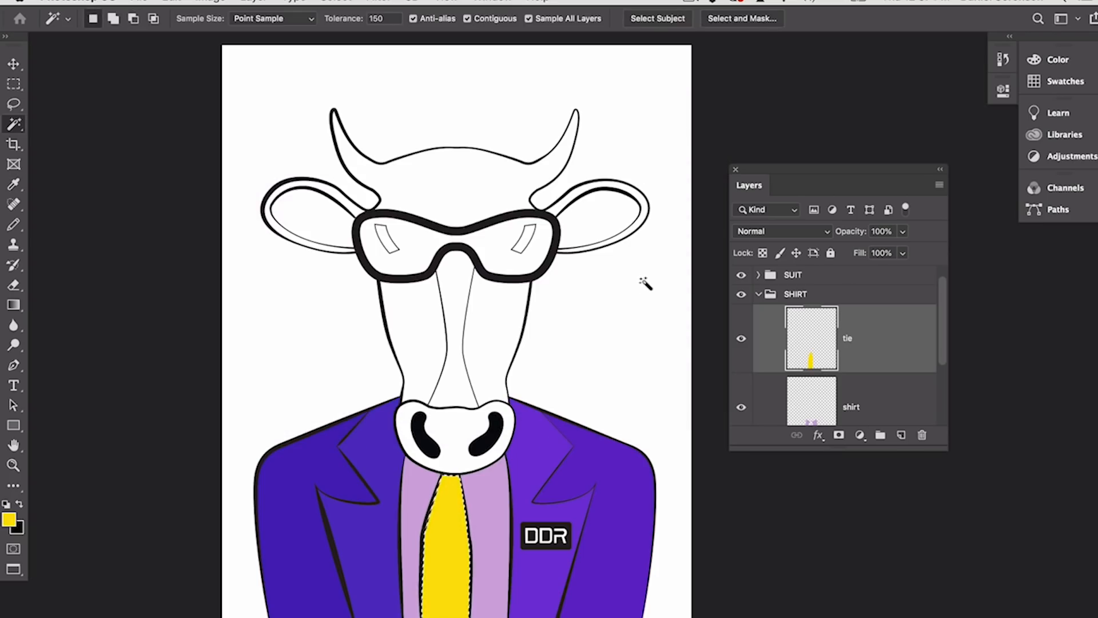
pyautogui.press('super+d')
pyautogui.click(860, 436)
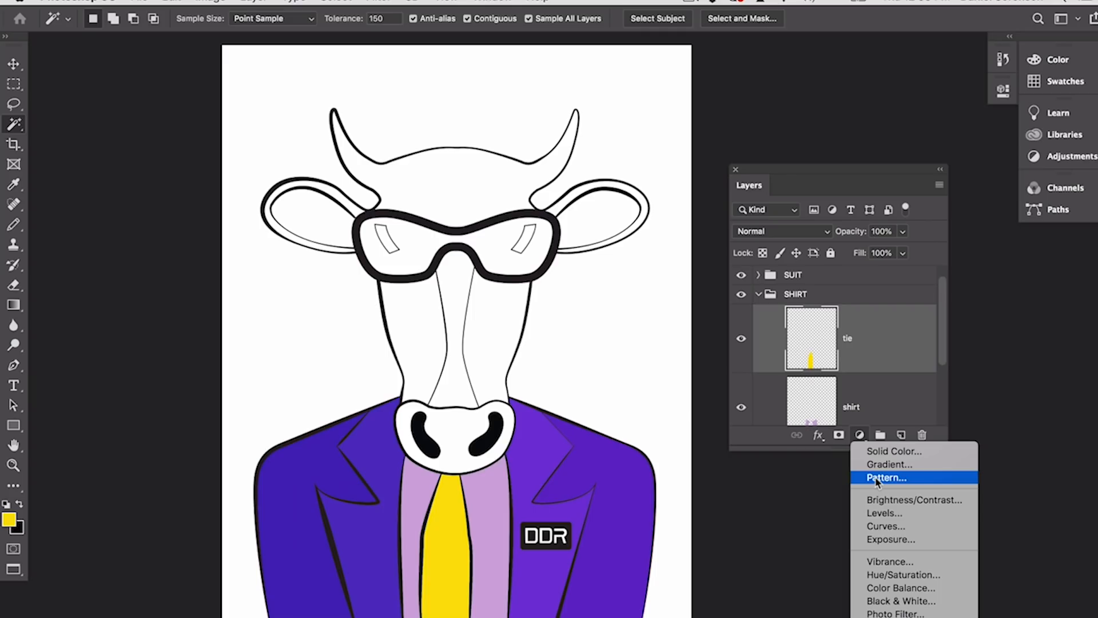
pyautogui.click(890, 395)
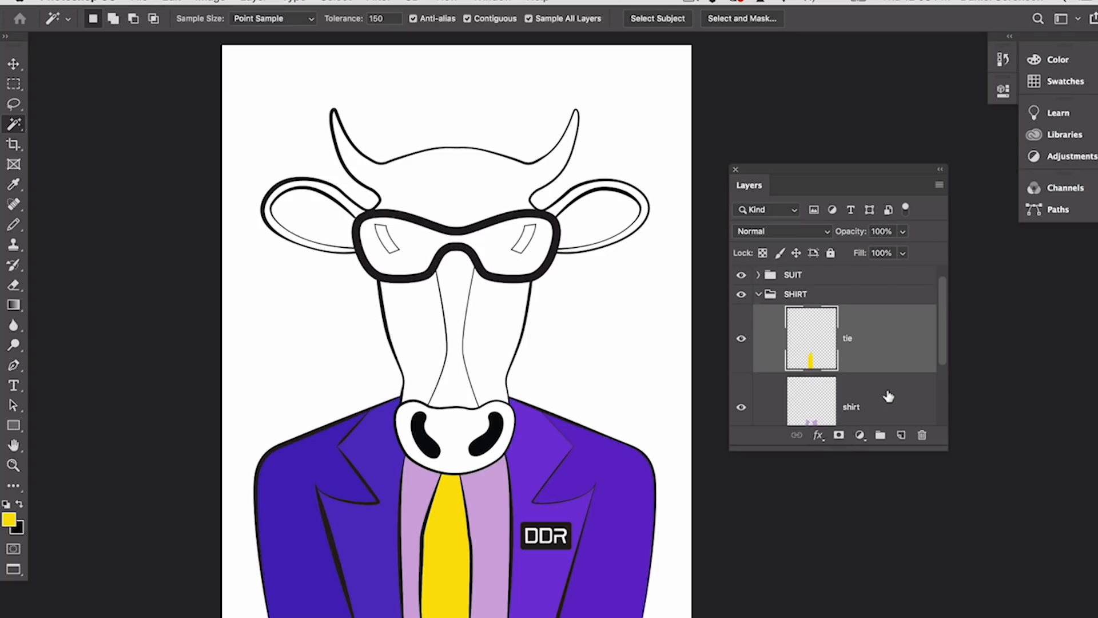
# Step: On a new layer above the tie layer, fill a rectangular marquee spanning the upper tie's width with bright red
pyautogui.press('m')
pyautogui.click(901, 434)
pyautogui.moveTo(412, 499); pyautogui.dragTo(499, 543)
pyautogui.click(9, 519)
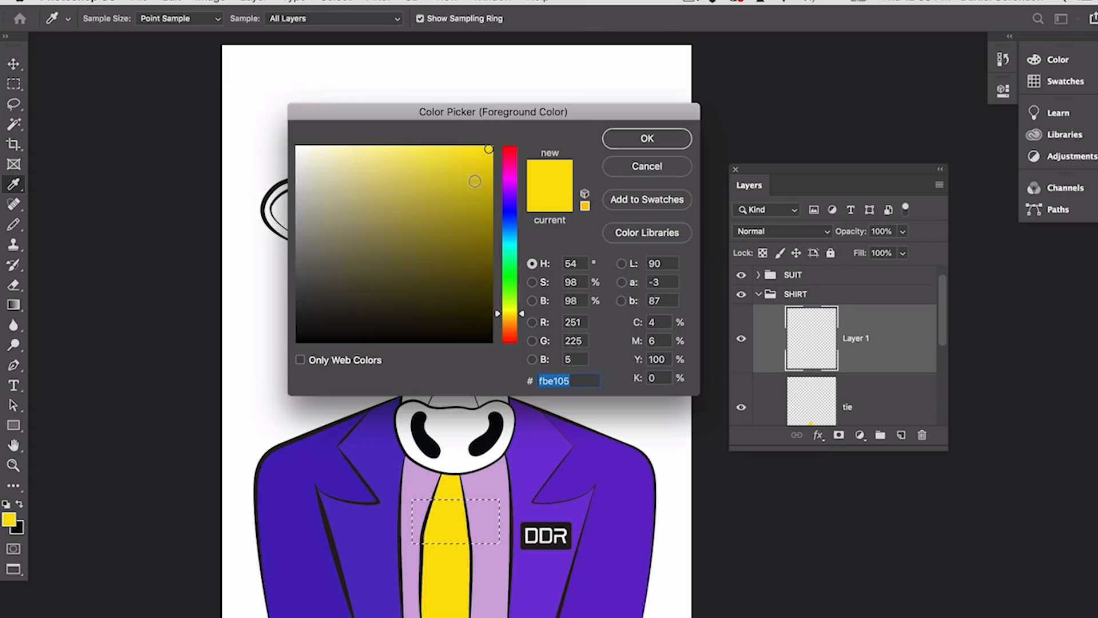
pyautogui.click(511, 159)
pyautogui.click(647, 138)
pyautogui.hotkey('alt', 'BackSpace')
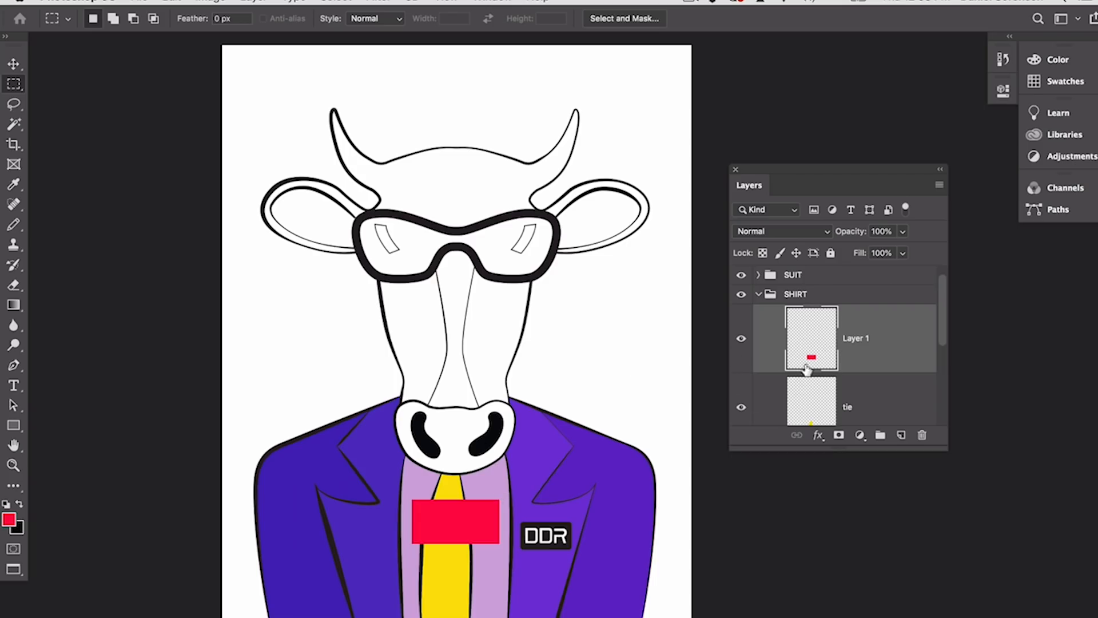
# Step: Clip the red rectangle layer to the tie layer and move the rectangle slightly down along the tie
pyautogui.click(939, 185)
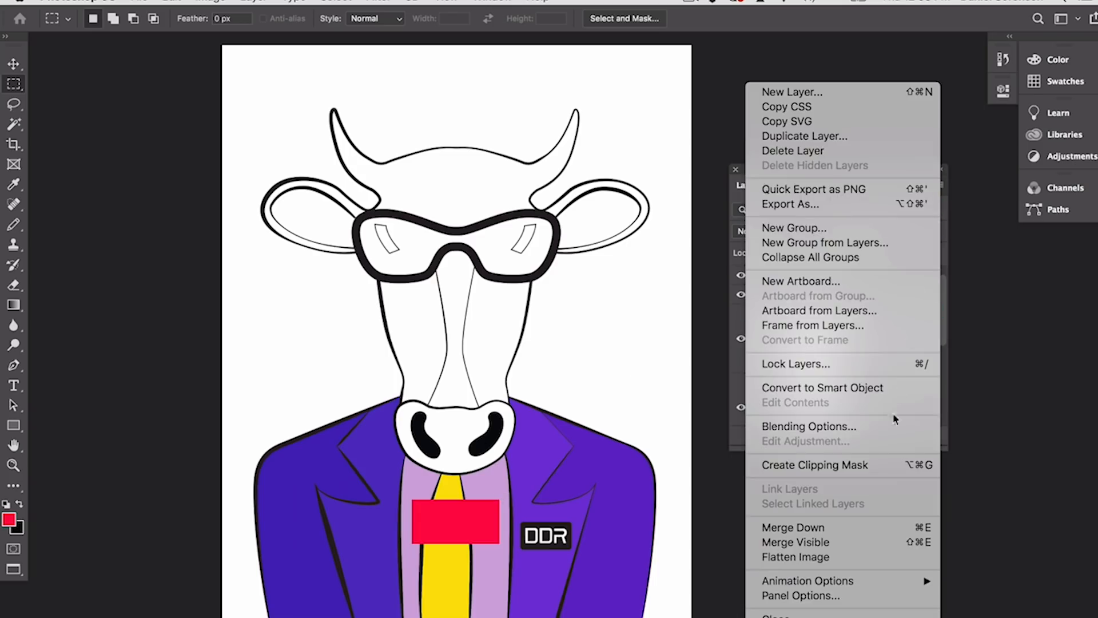
pyautogui.click(895, 465)
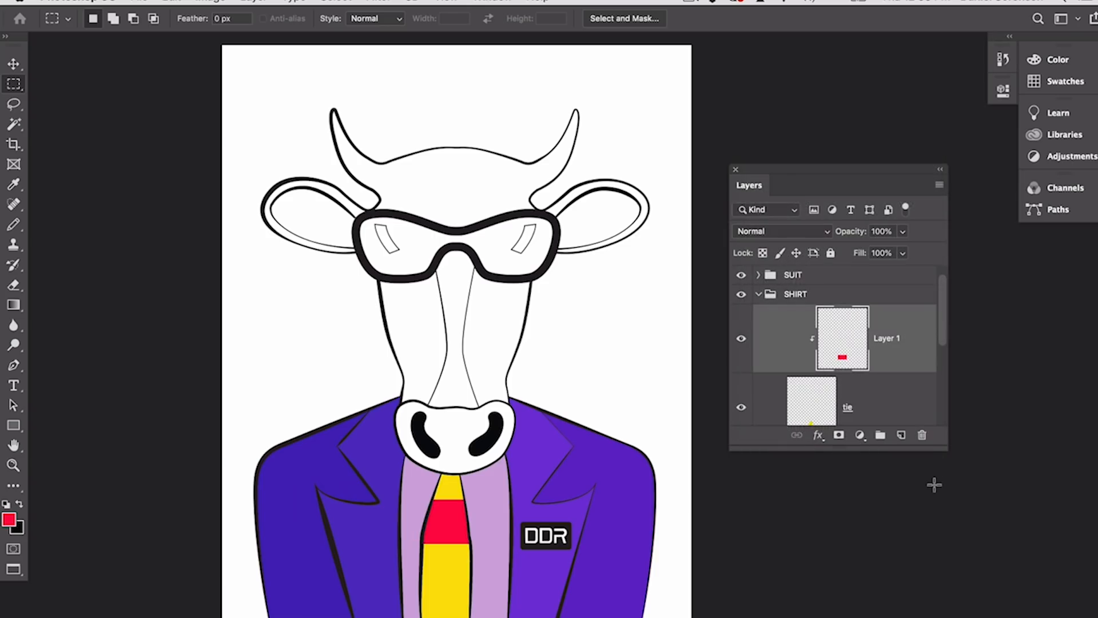
pyautogui.click(14, 63)
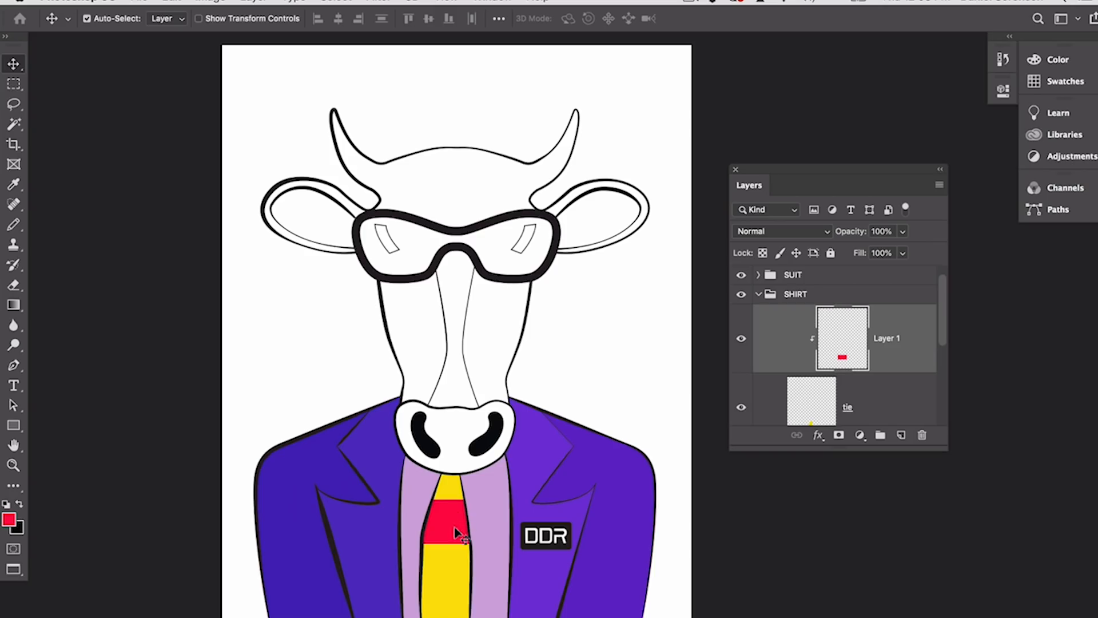
pyautogui.moveTo(458, 538)
pyautogui.mouseDown()
pyautogui.moveTo(481, 529)
pyautogui.moveTo(453, 515)
pyautogui.moveTo(435, 524)
pyautogui.moveTo(438, 548)
pyautogui.moveTo(466, 540)
pyautogui.moveTo(448, 550)
pyautogui.mouseUp()
# Step: Release the red rectangle layer's clipping mask and clip it to the tie layer again
pyautogui.click(939, 186)
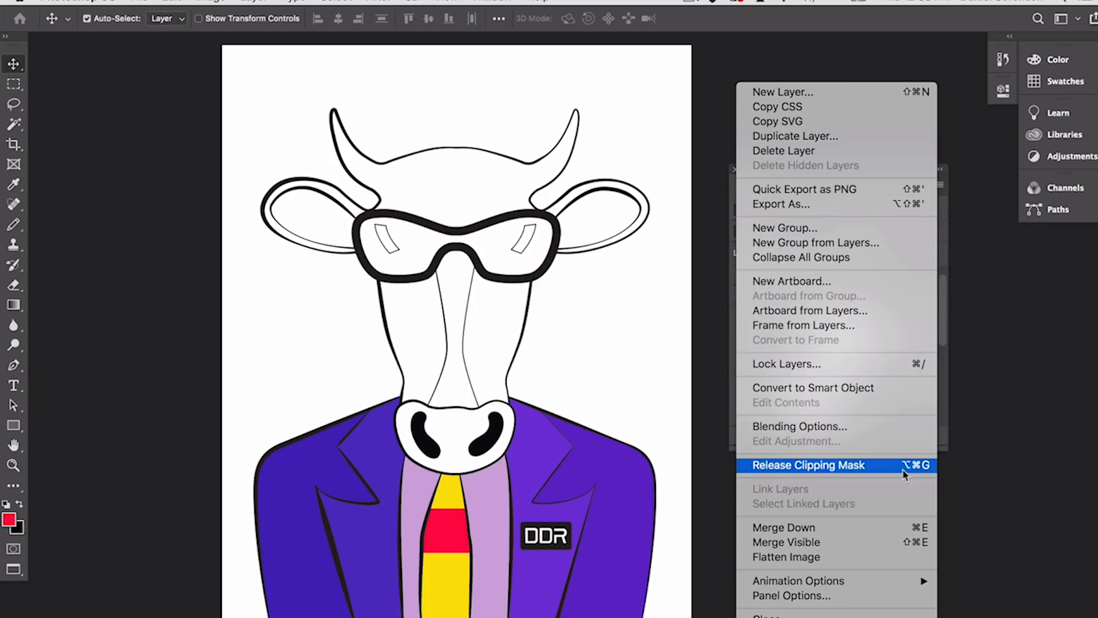
pyautogui.click(917, 465)
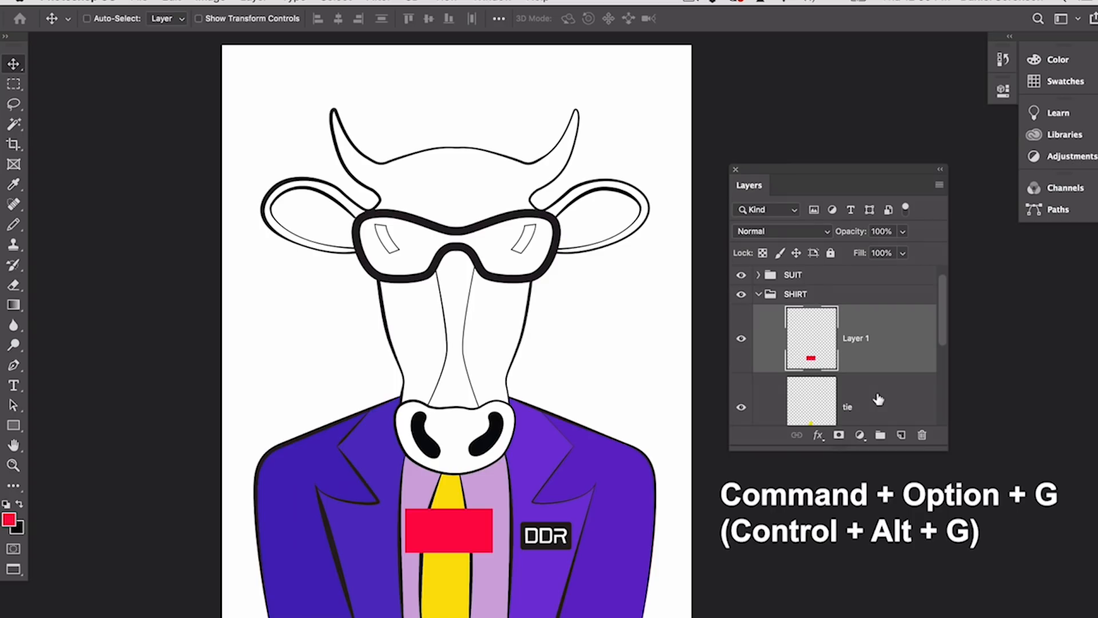
pyautogui.press('super+alt+g')
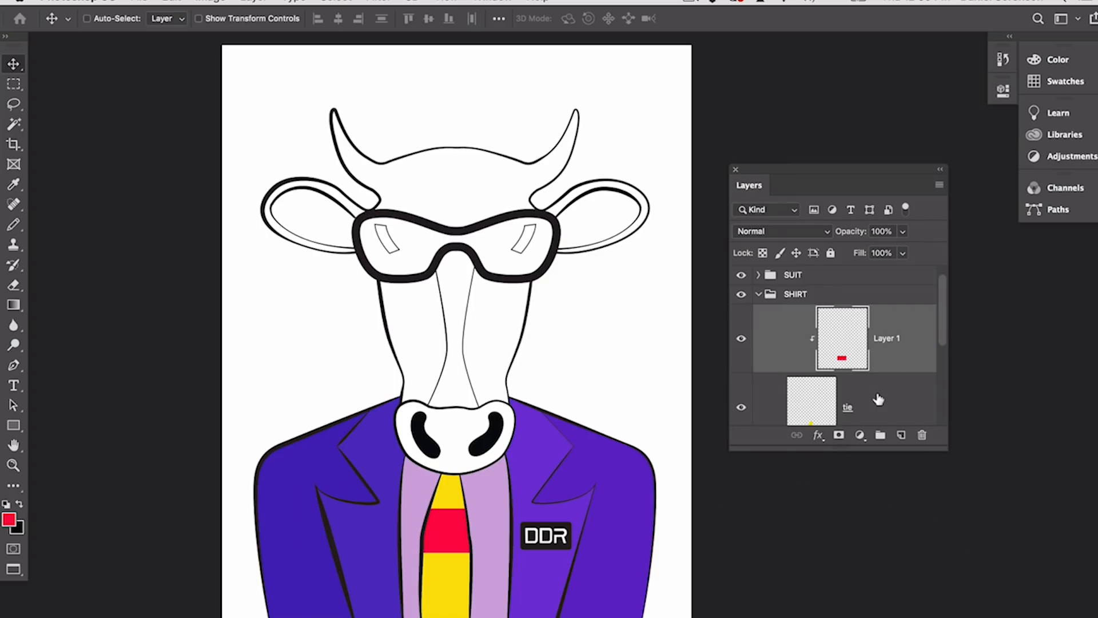
# Step: Add a pattern fill layer named "shirt poka dots" above the shirt layer, clipped to the shirt
pyautogui.moveTo(944, 339); pyautogui.dragTo(944, 350)
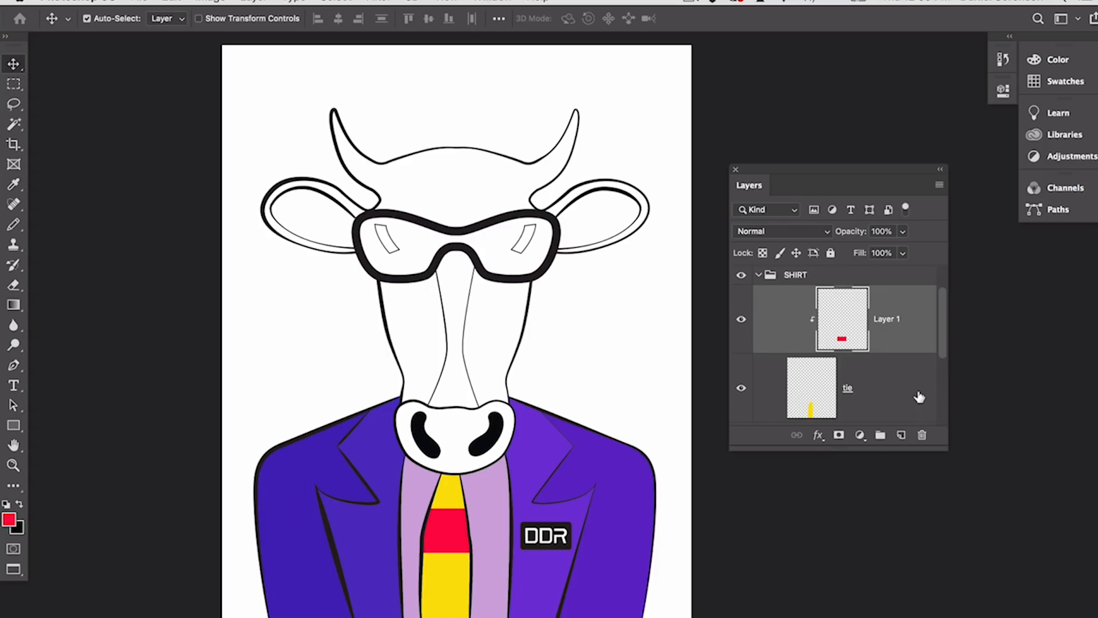
pyautogui.moveTo(942, 349)
pyautogui.mouseDown()
pyautogui.moveTo(944, 326)
pyautogui.moveTo(945, 350)
pyautogui.mouseUp()
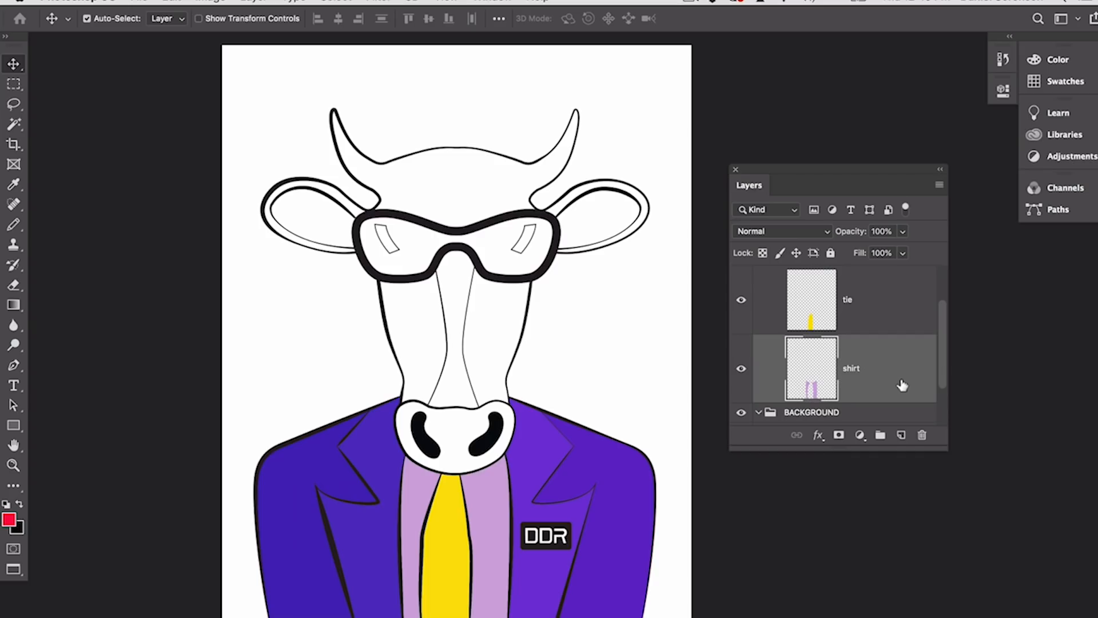
pyautogui.click(860, 435)
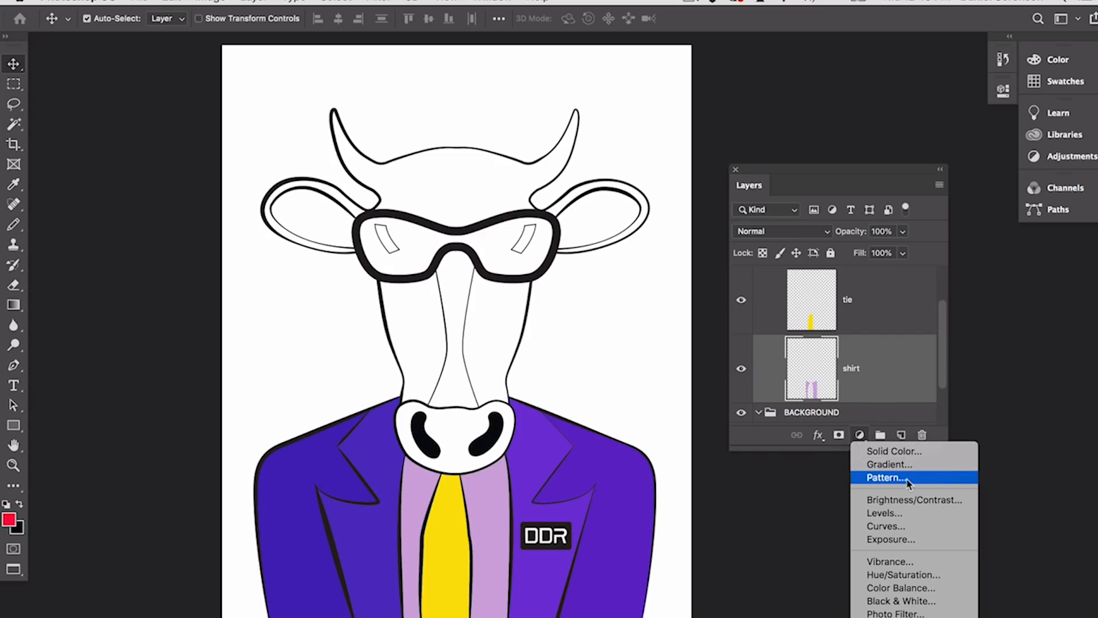
pyautogui.click(921, 478)
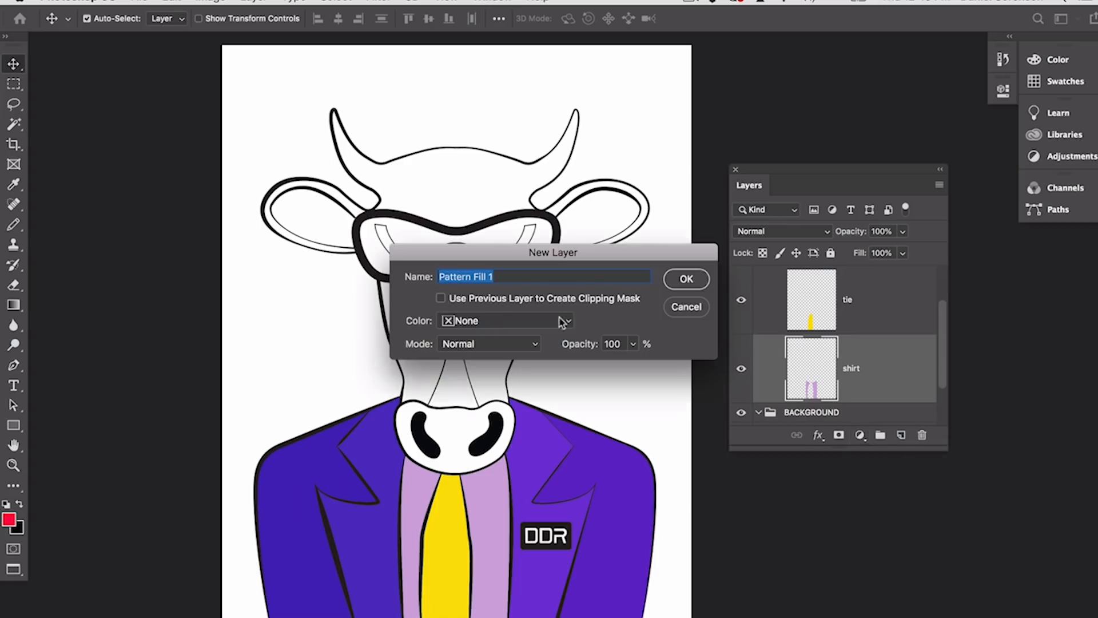
pyautogui.write('shi')
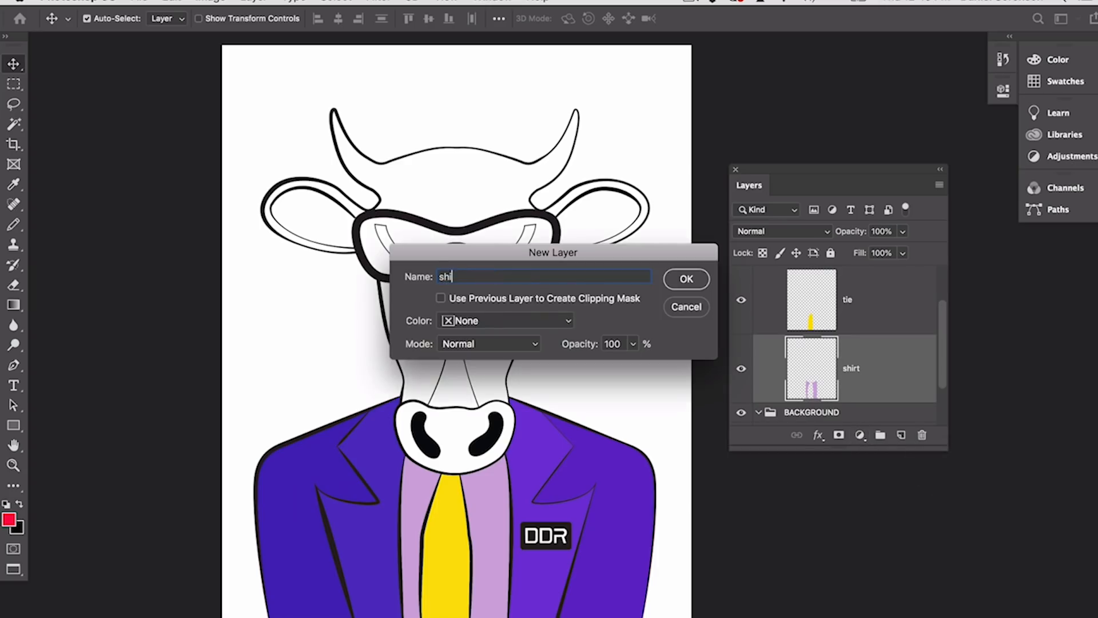
pyautogui.write('rt poka dots')
pyautogui.click(452, 301)
pyautogui.click(688, 281)
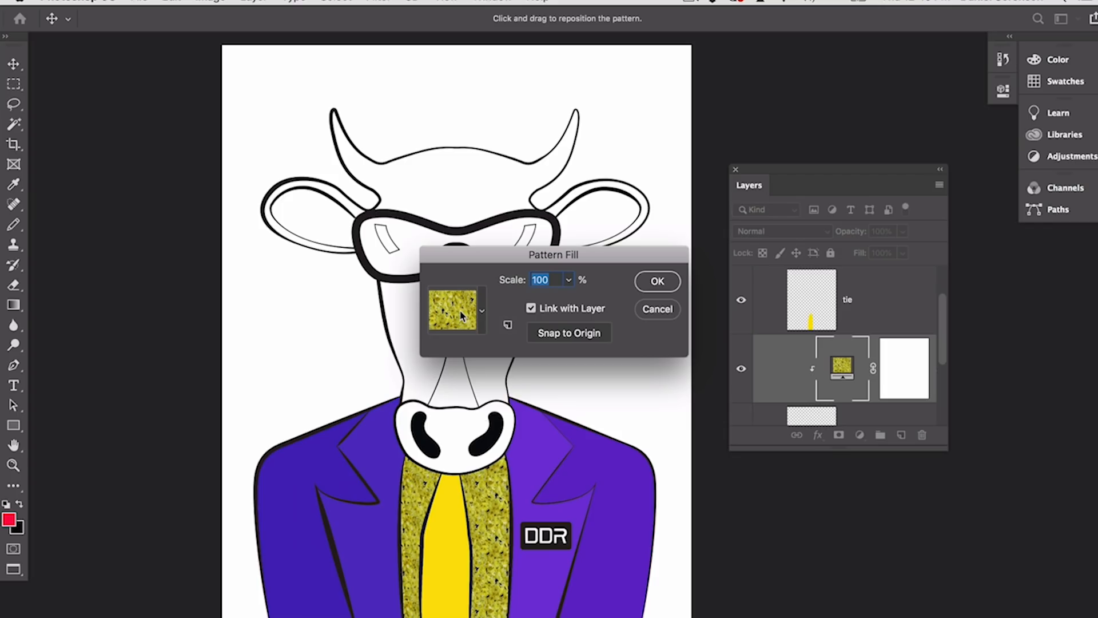
# Step: Choose the black-on-white dotted pattern for the shirt's pattern fill
pyautogui.click(462, 313)
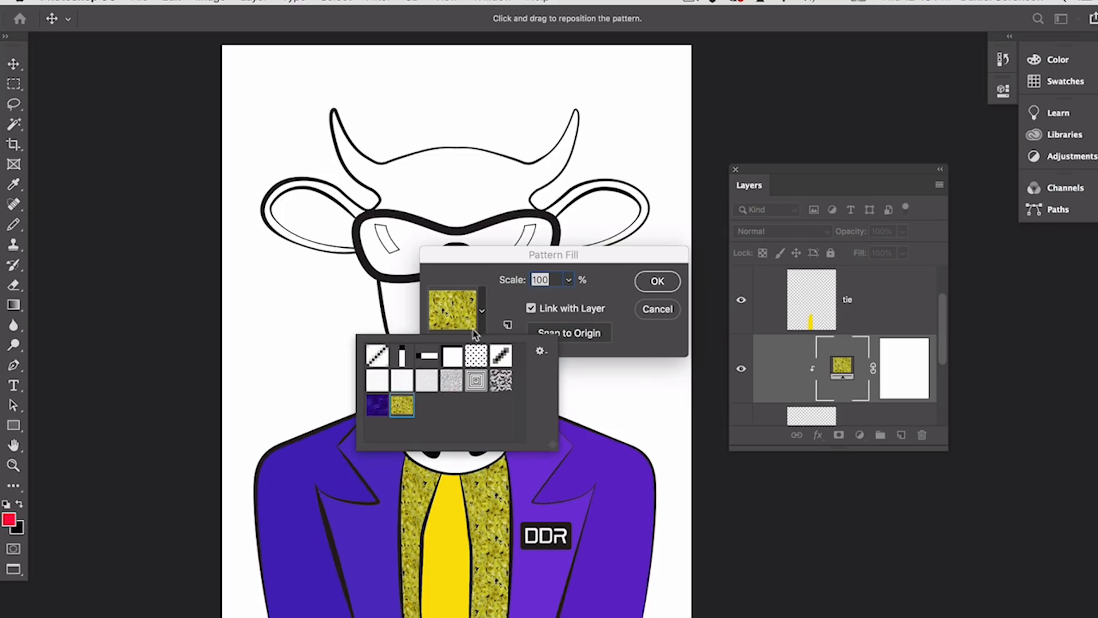
pyautogui.click(462, 314)
pyautogui.click(463, 312)
pyautogui.click(476, 357)
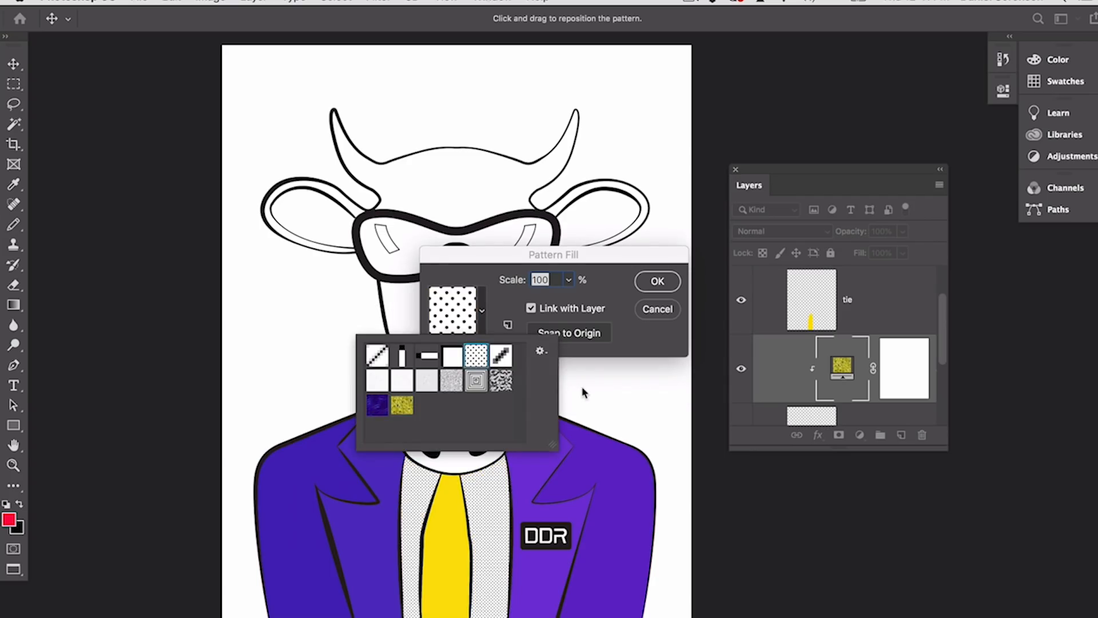
pyautogui.click(497, 308)
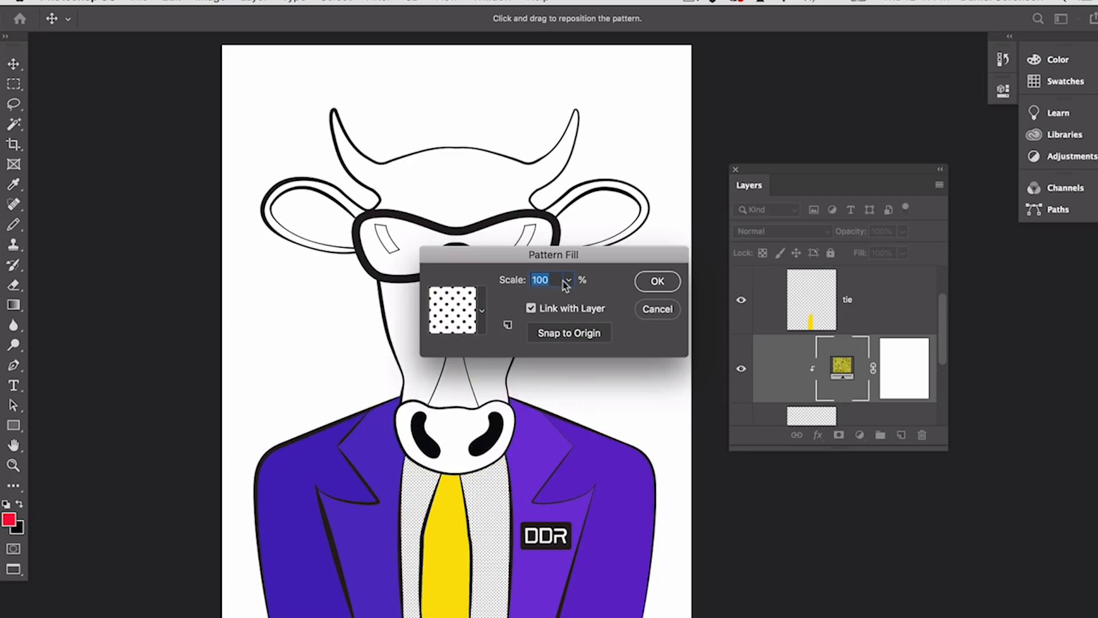
# Step: Scale the shirt's dot pattern to 375% and set its fill layer's blend mode to Multiply
pyautogui.click(568, 280)
pyautogui.moveTo(568, 299); pyautogui.dragTo(587, 300)
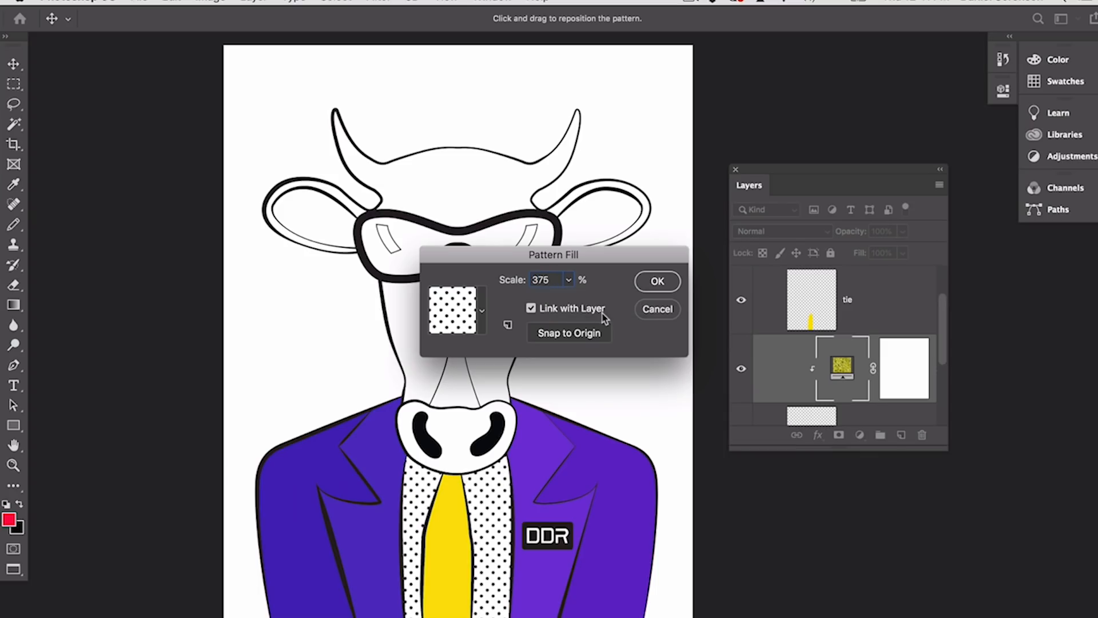
pyautogui.click(658, 281)
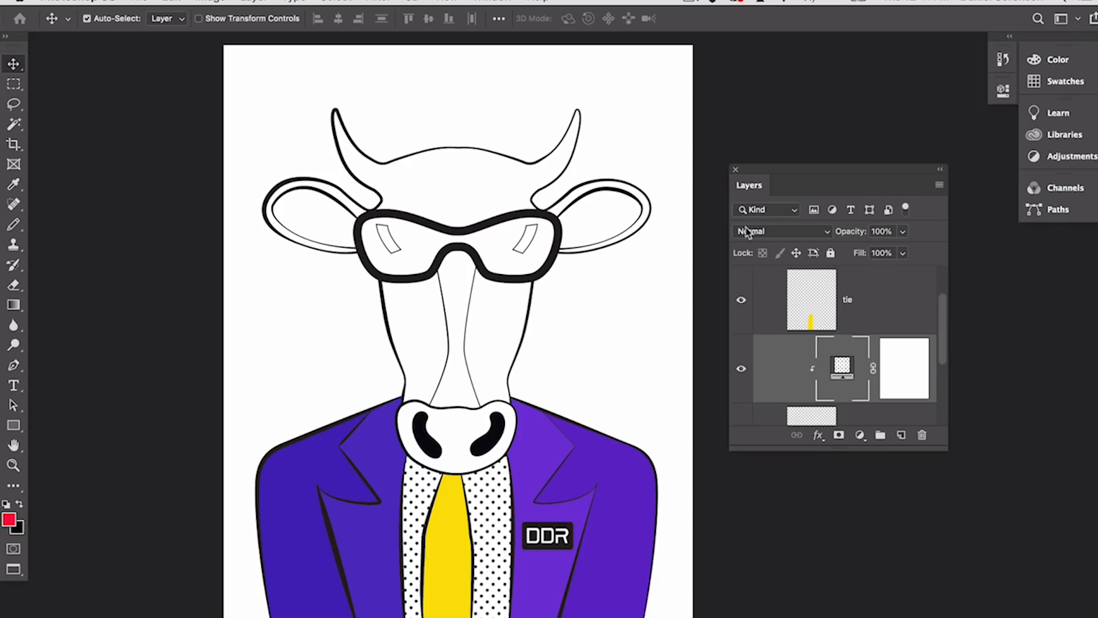
pyautogui.click(787, 232)
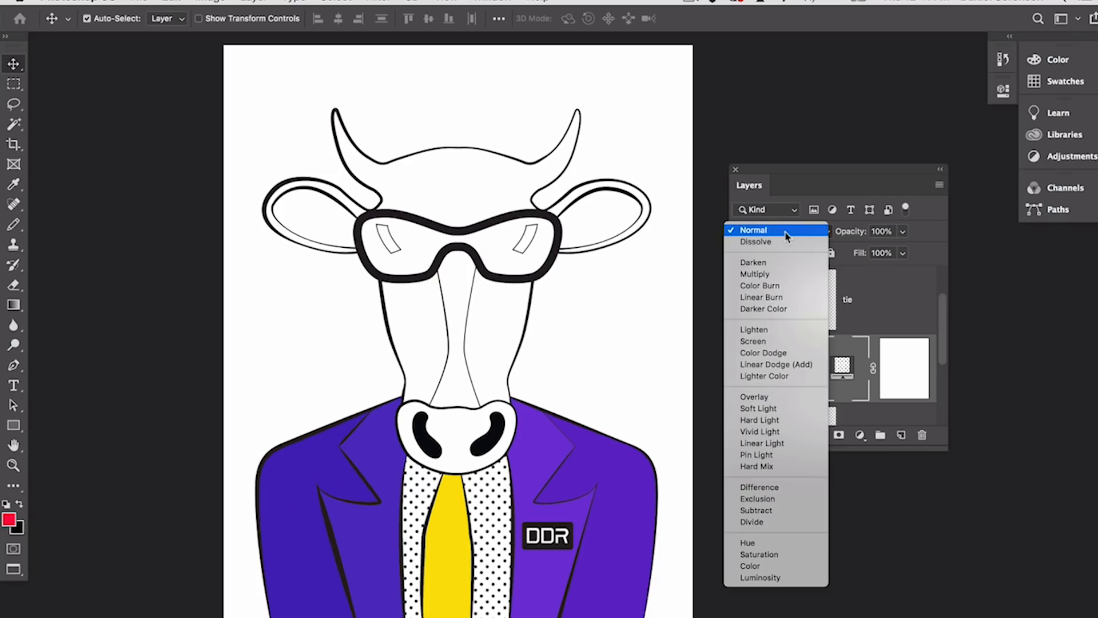
pyautogui.click(780, 276)
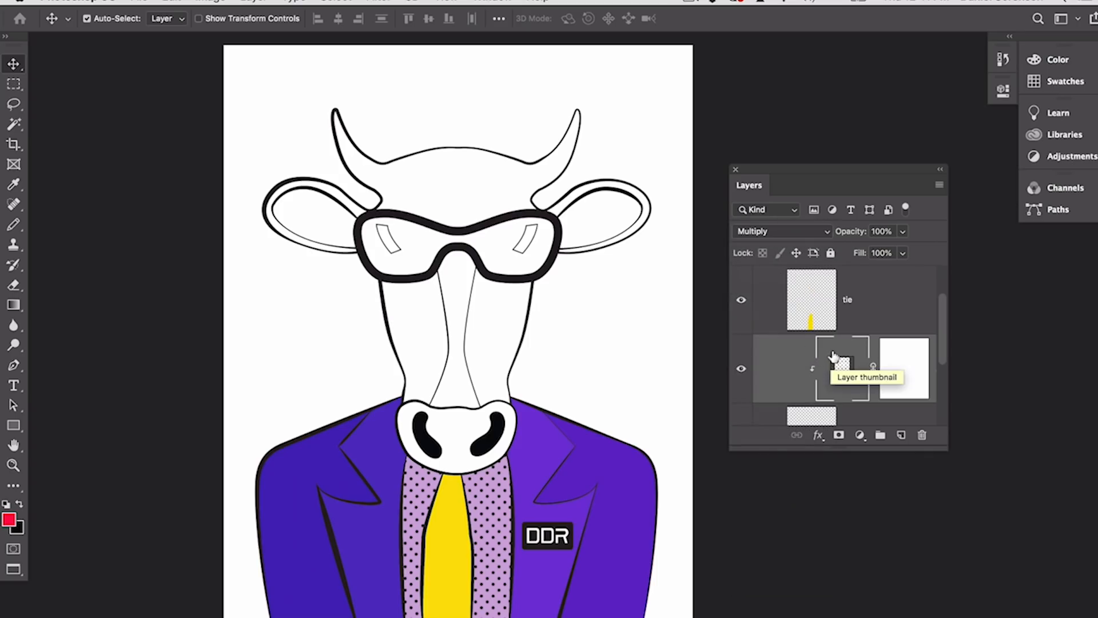
# Step: Add a pattern fill layer named "tie strips" above the tie layer, clipped to the tie
pyautogui.click(874, 302)
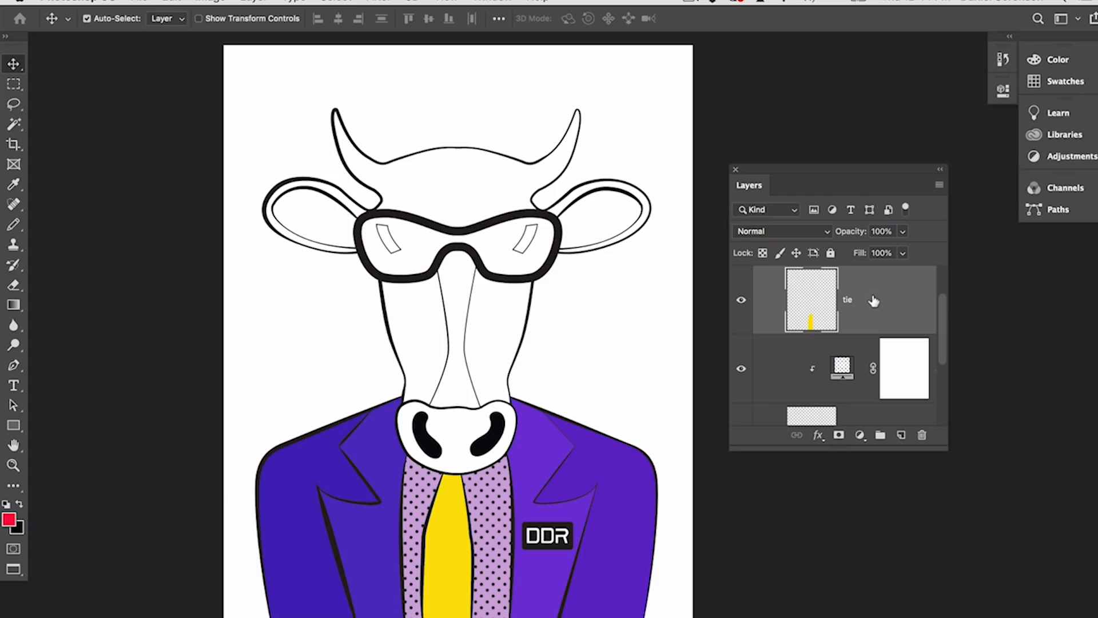
pyautogui.click(860, 436)
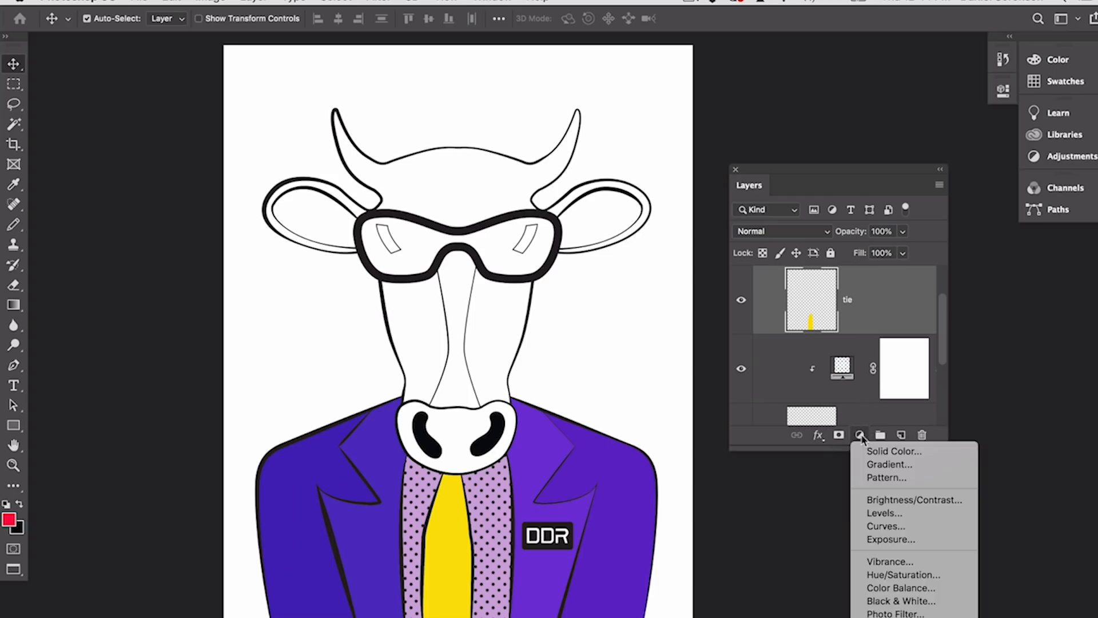
pyautogui.click(905, 478)
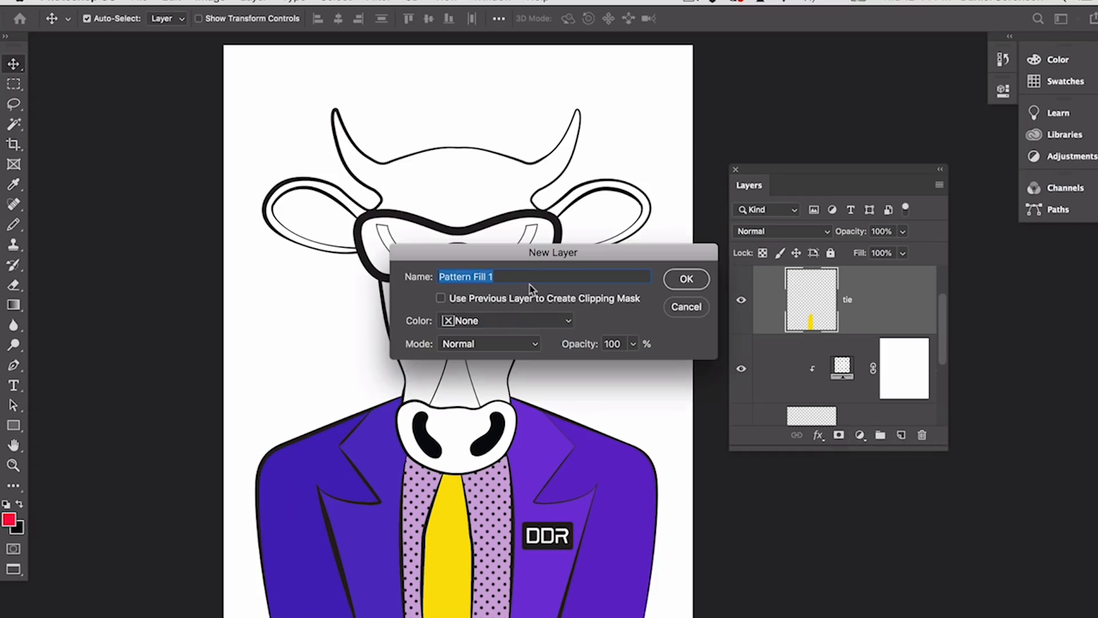
pyautogui.write('tie strips')
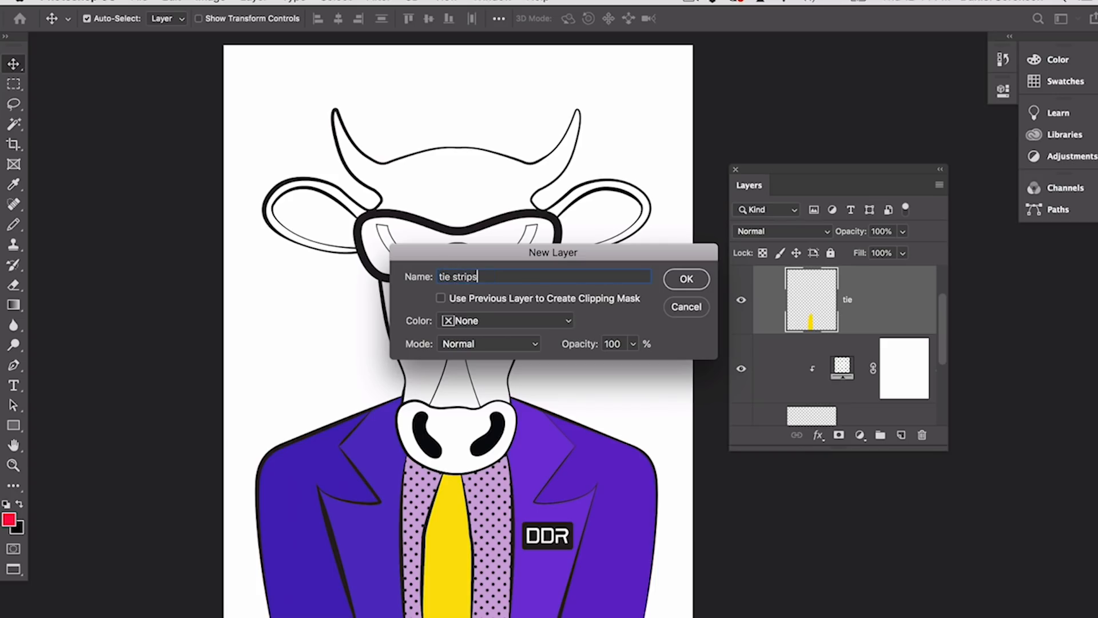
pyautogui.click(538, 303)
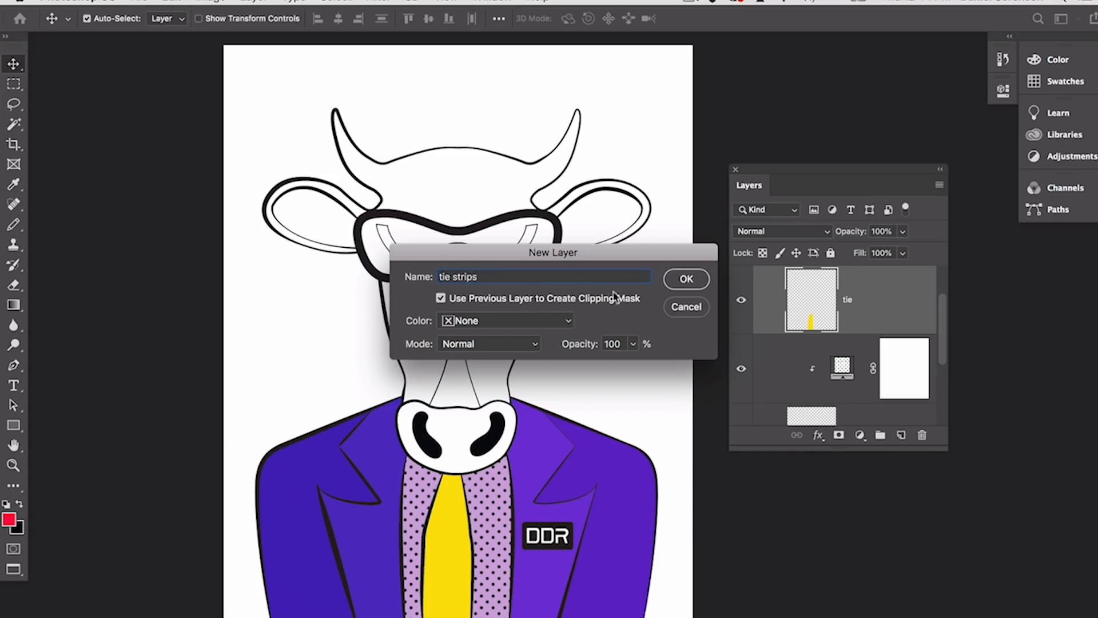
pyautogui.click(677, 287)
# Step: Append the Web Patterns set to the pattern presets and choose its black-and-white horizontal line pattern for the tie
pyautogui.click(482, 310)
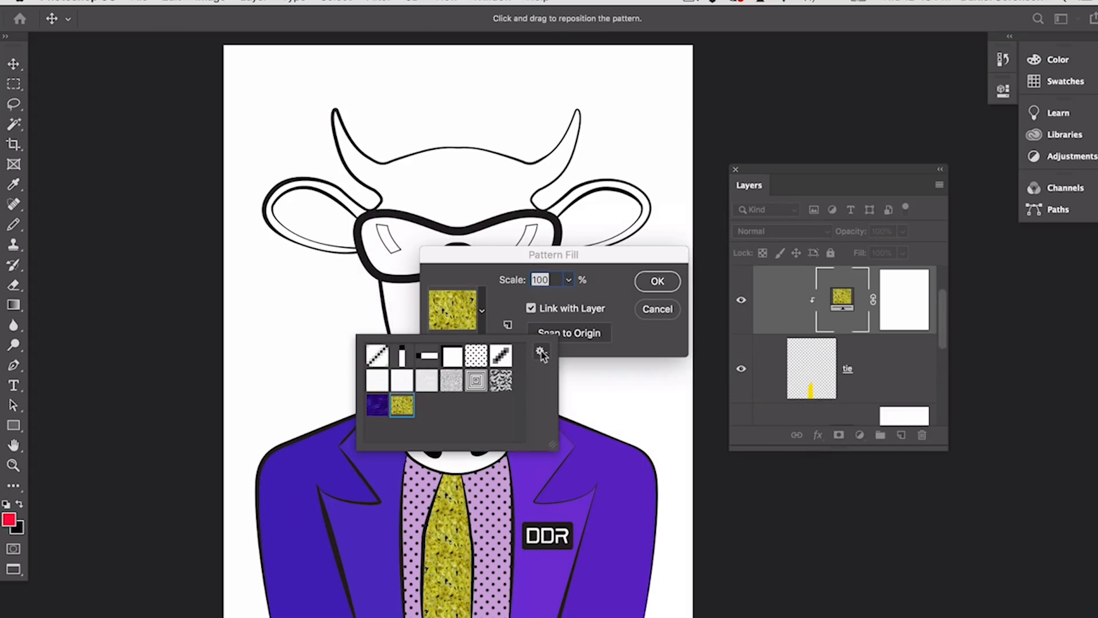
pyautogui.click(541, 353)
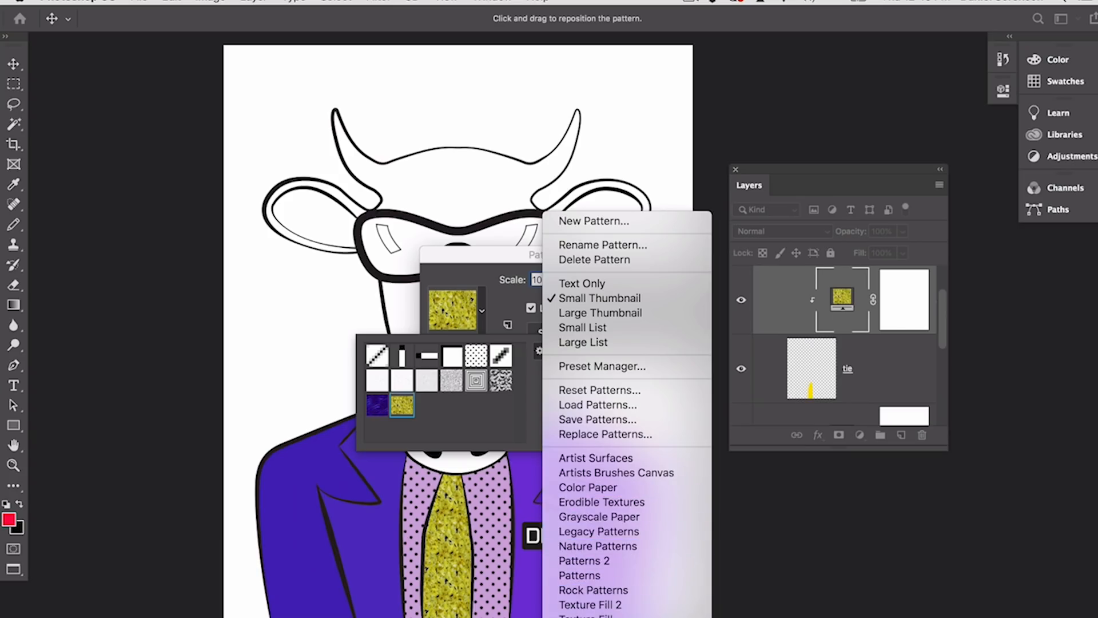
pyautogui.click(601, 601)
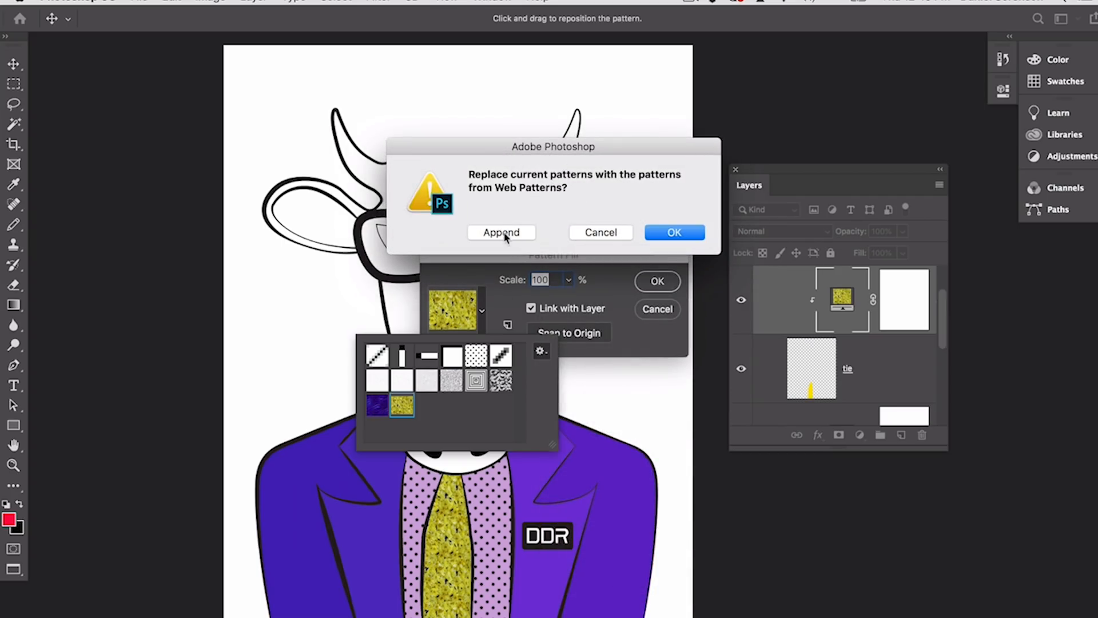
pyautogui.click(503, 235)
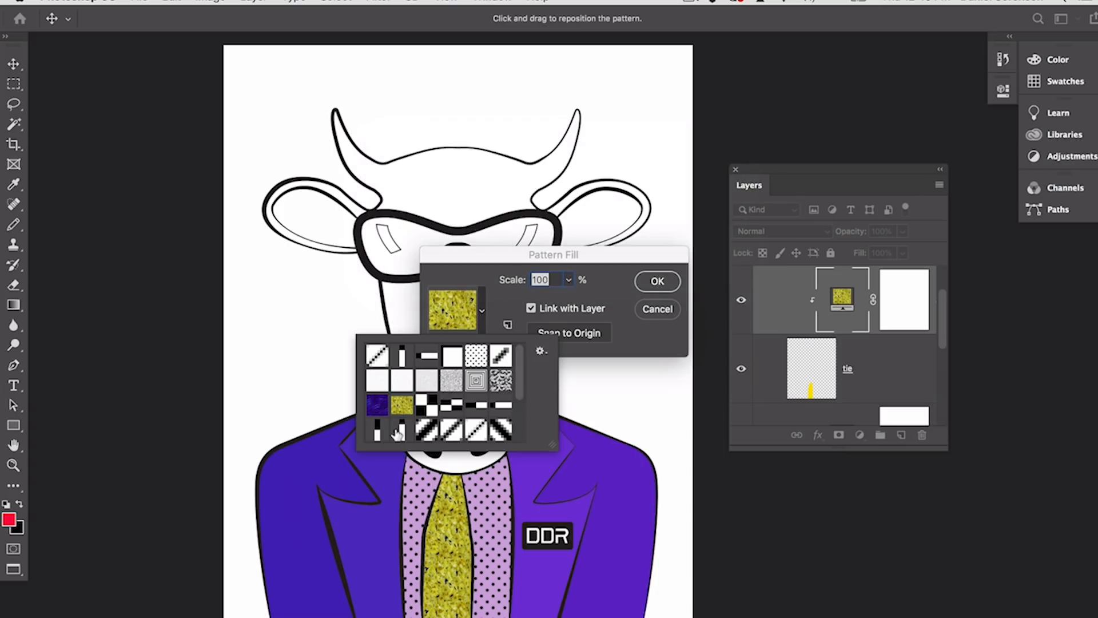
pyautogui.click(377, 430)
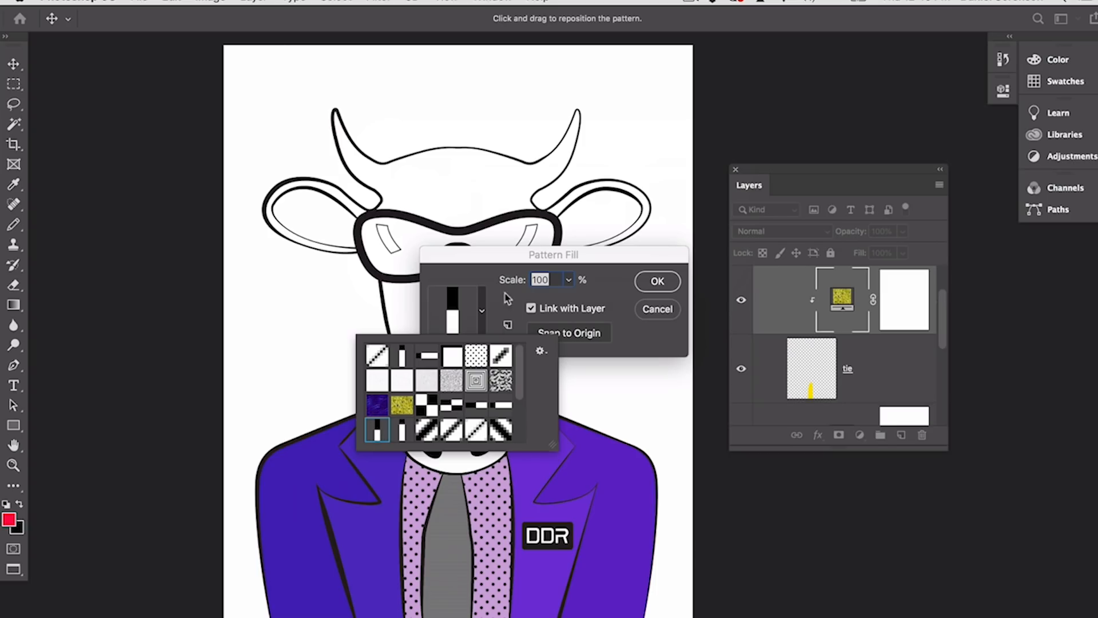
# Step: Scale the tie's stripe pattern to 1000% and set its fill layer's blend mode to Multiply
pyautogui.click(569, 281)
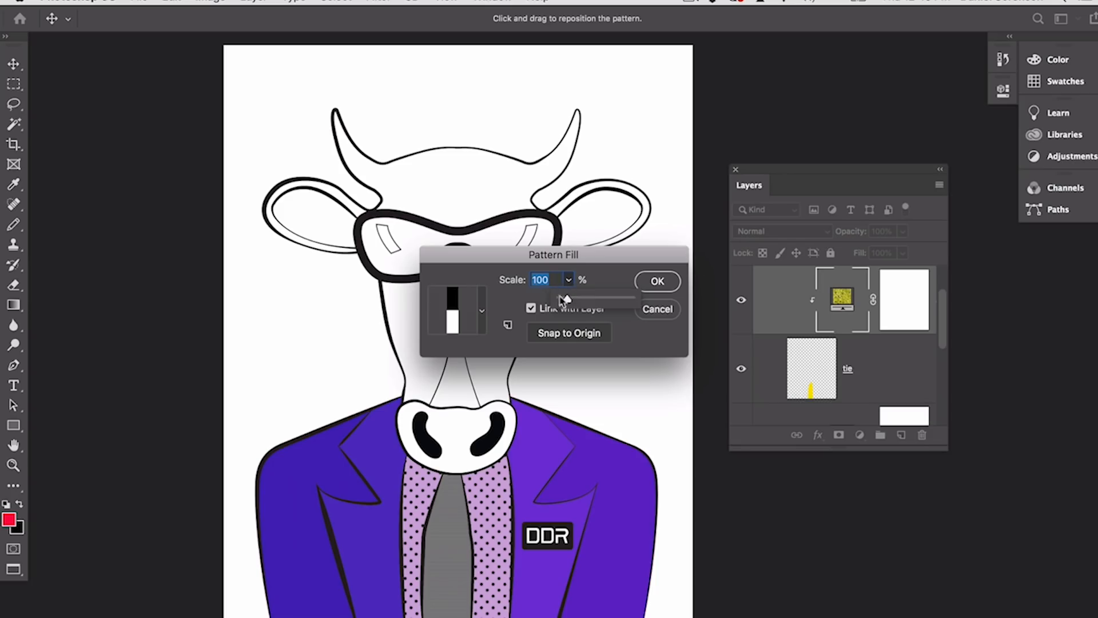
pyautogui.moveTo(567, 302); pyautogui.dragTo(650, 309)
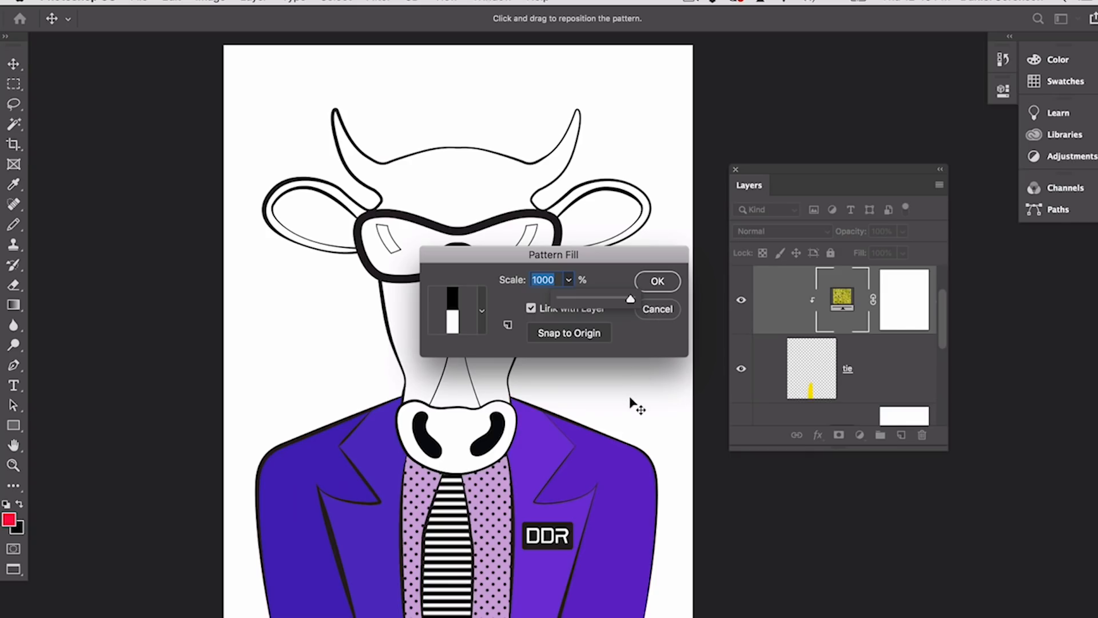
pyautogui.click(657, 282)
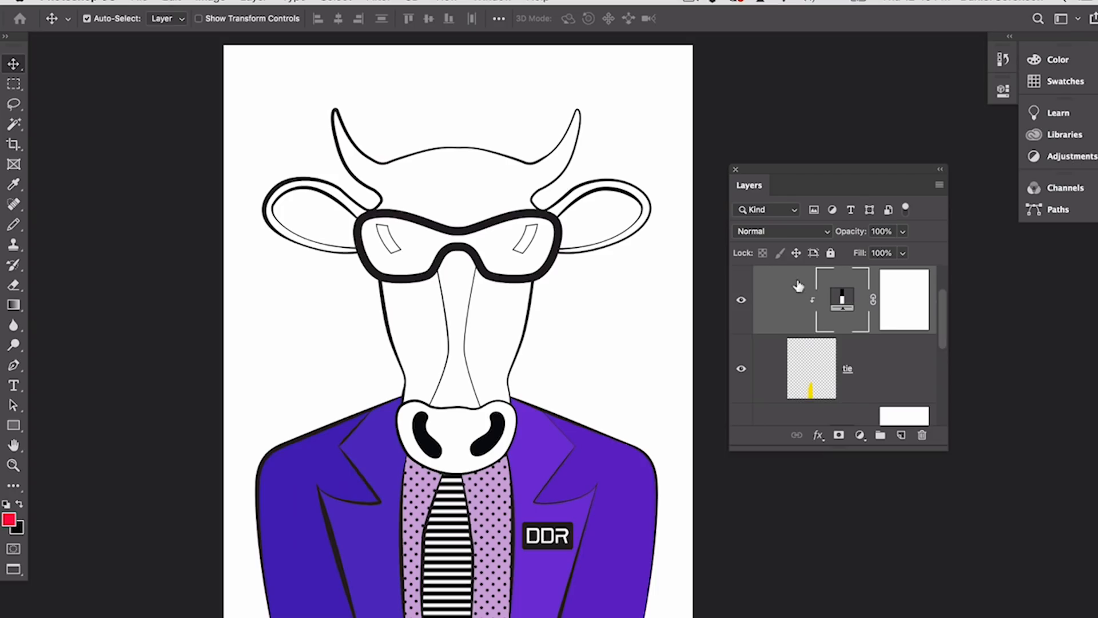
pyautogui.click(782, 231)
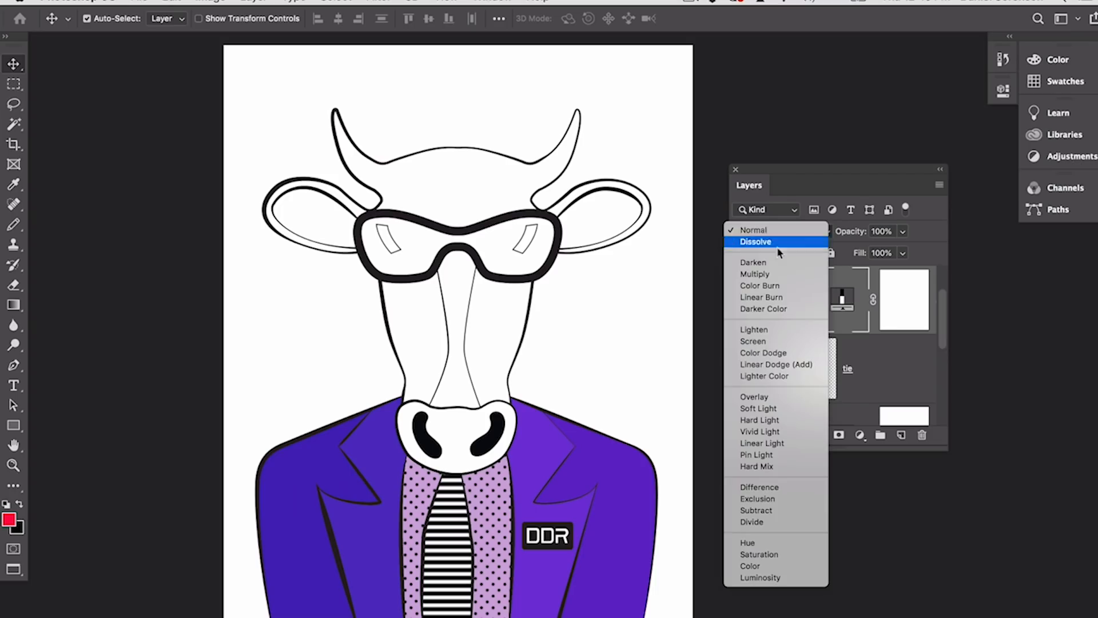
pyautogui.click(776, 278)
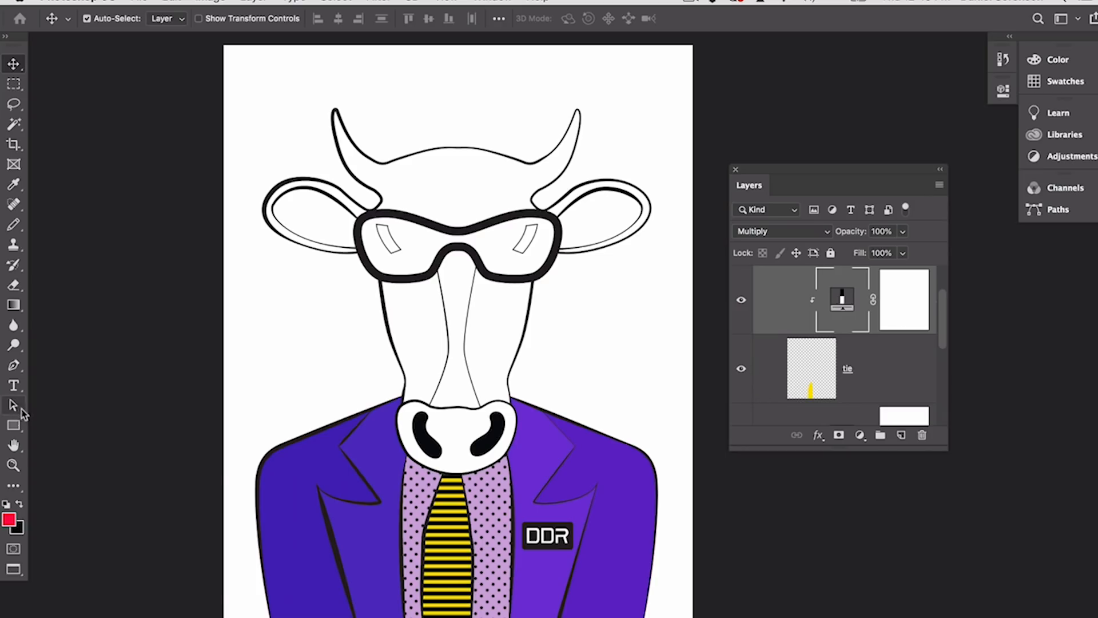
# Step: Draw a red rectangle about 341 × 44 px beside the cow's face and duplicate it downward into five evenly spaced stripes
pyautogui.click(14, 426)
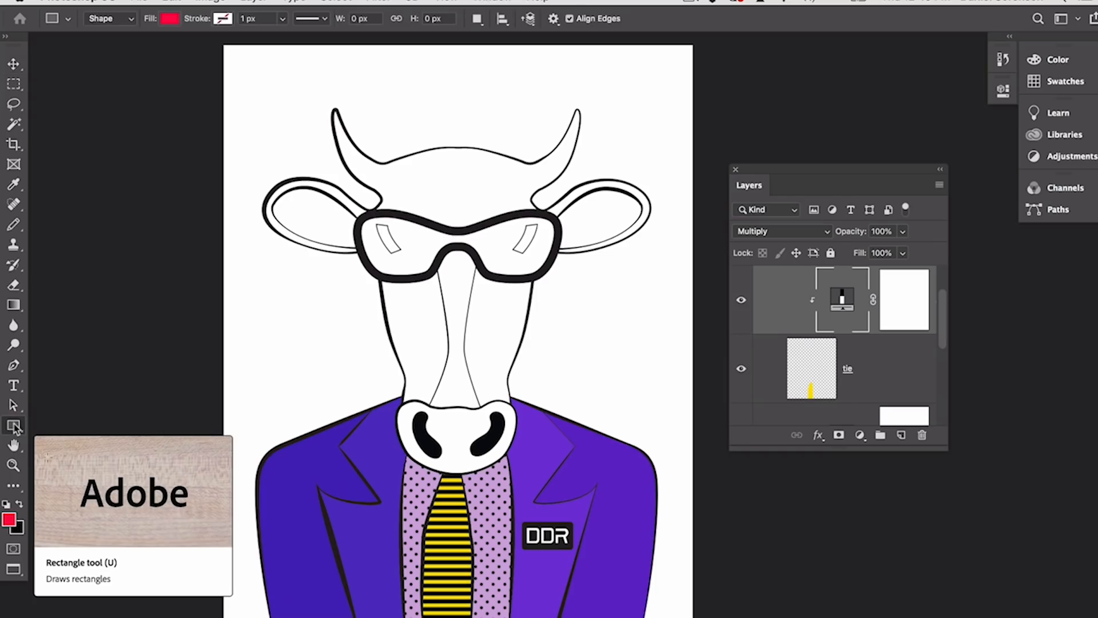
pyautogui.moveTo(572, 314); pyautogui.dragTo(639, 323)
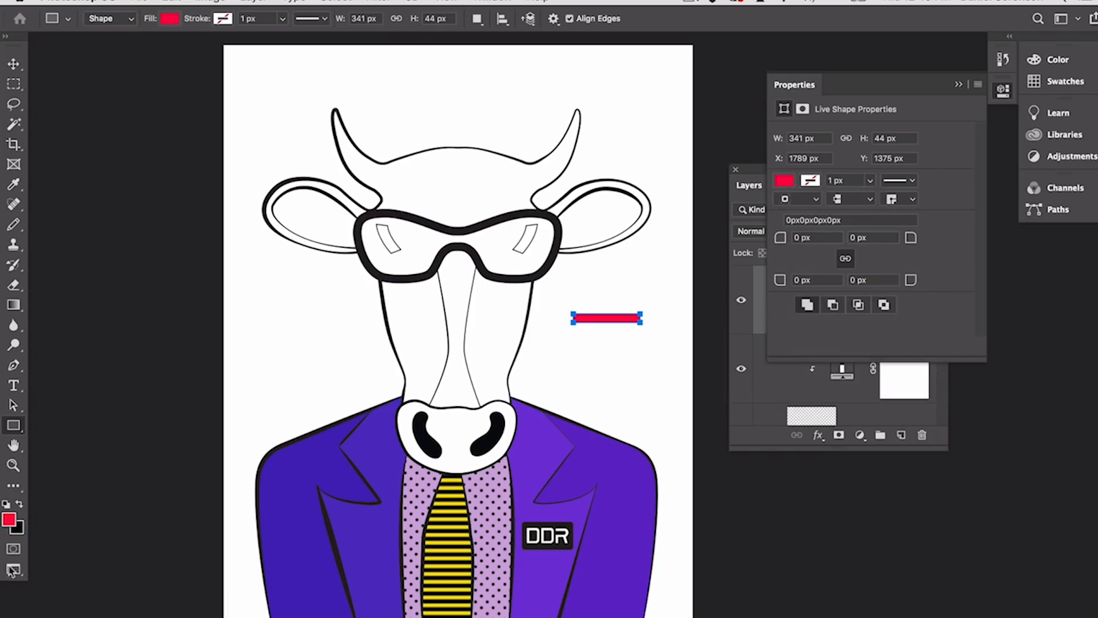
pyautogui.click(14, 63)
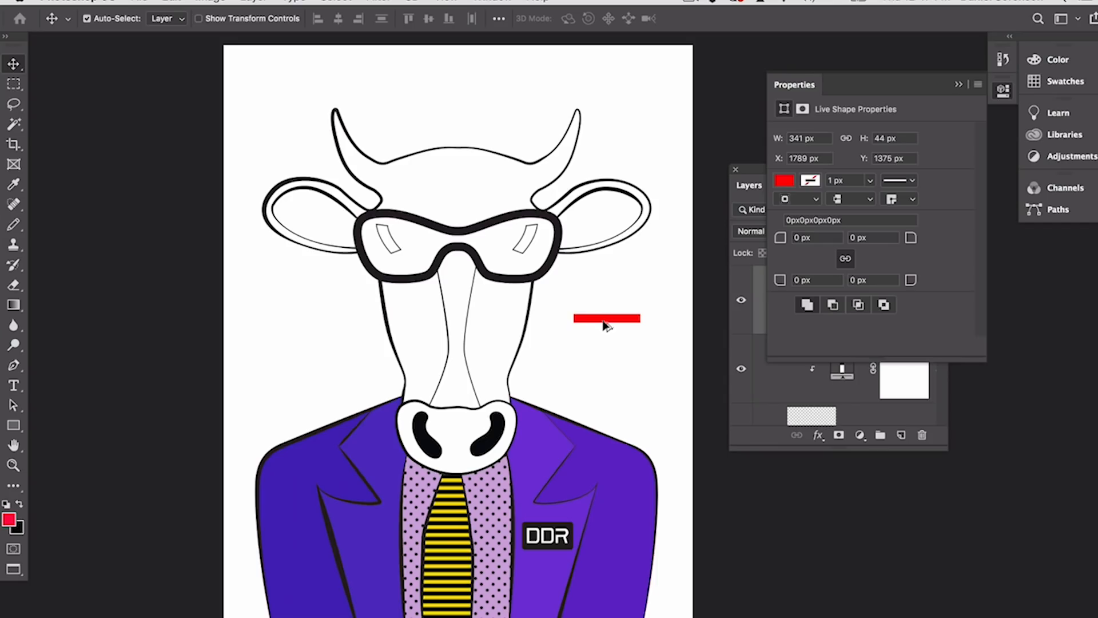
pyautogui.keyDown('alt'); pyautogui.moveTo(606, 321); pyautogui.dragTo(608, 371); pyautogui.keyUp('alt')
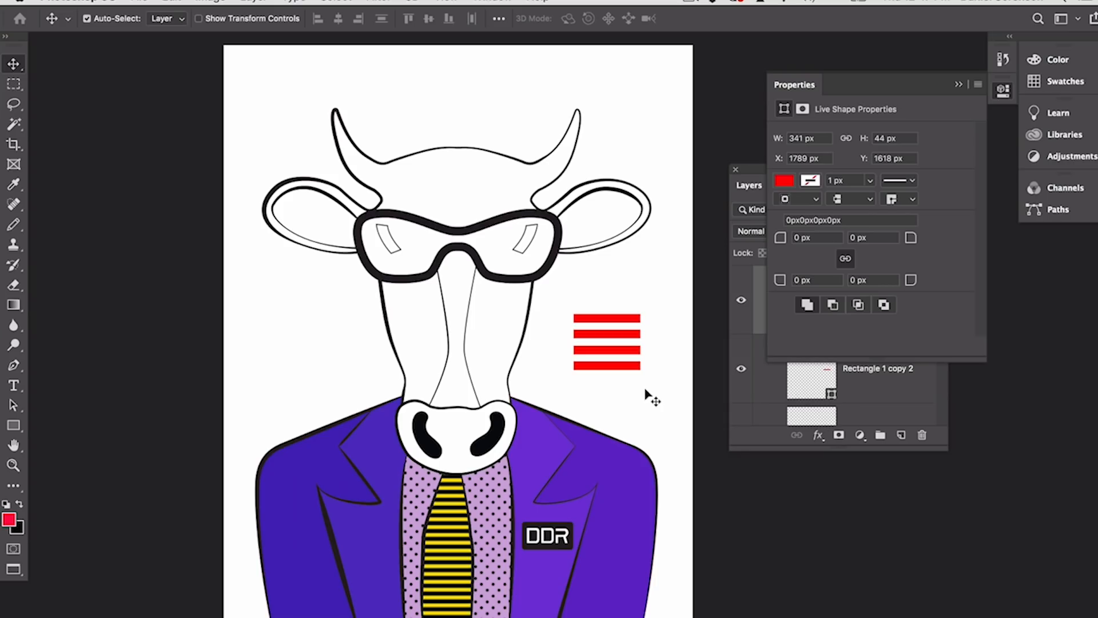
pyautogui.keyDown('alt'); pyautogui.moveTo(622, 369); pyautogui.dragTo(622, 385); pyautogui.keyUp('alt')
# Step: Make a square marquee selection about 0.95 in wide over the upper four red stripes, starting at their upper-left corner
pyautogui.press('m')
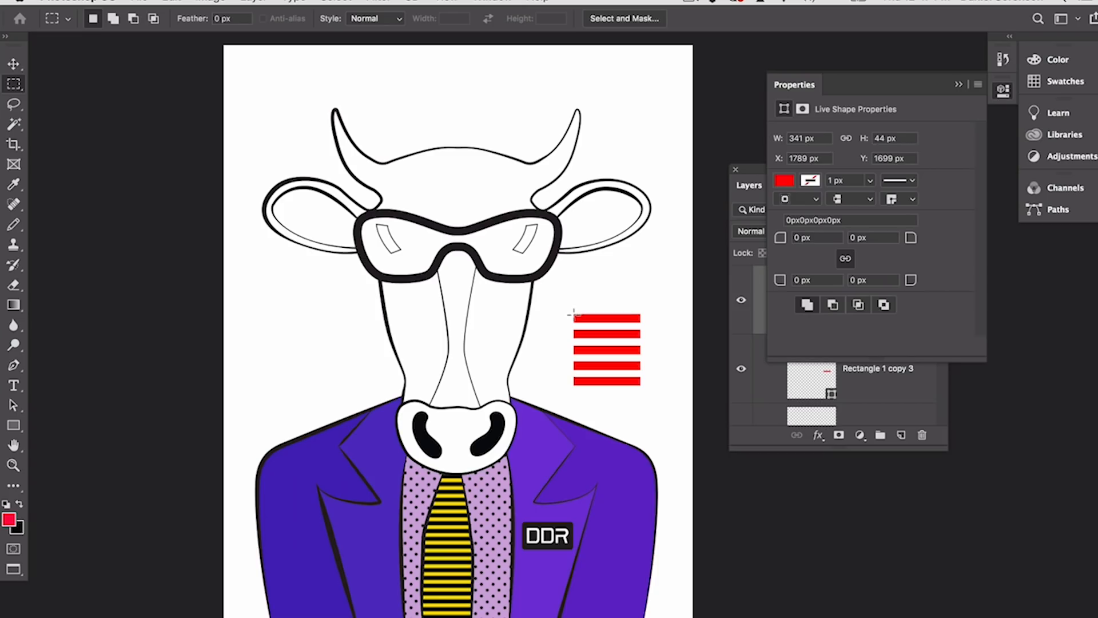
pyautogui.moveTo(575, 314); pyautogui.dragTo(629, 369)
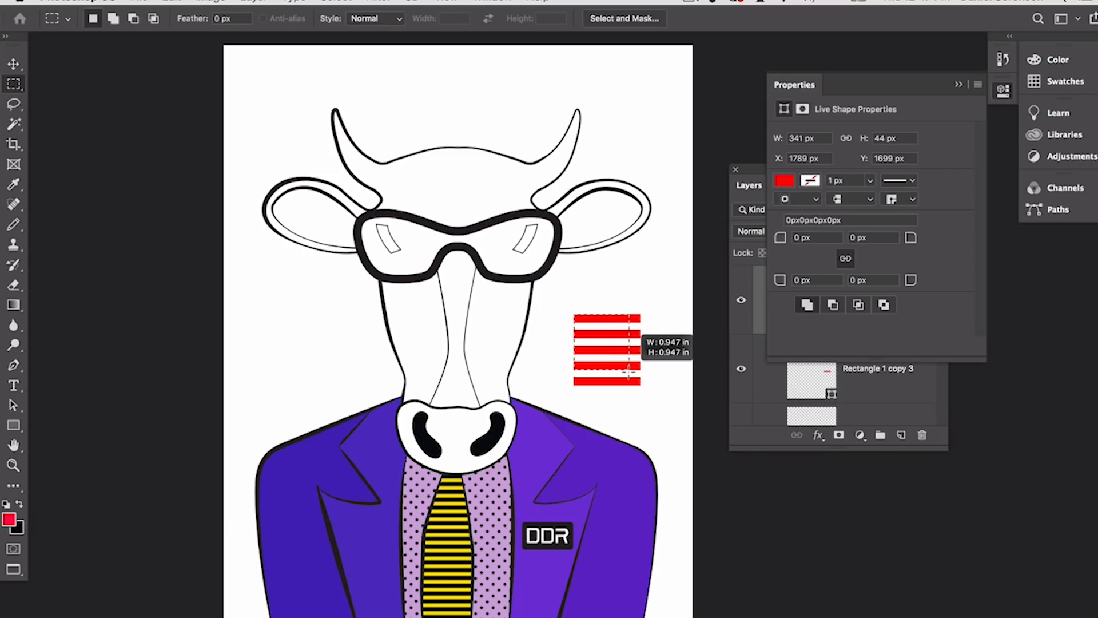
pyautogui.moveTo(629, 369); pyautogui.dragTo(629, 370)
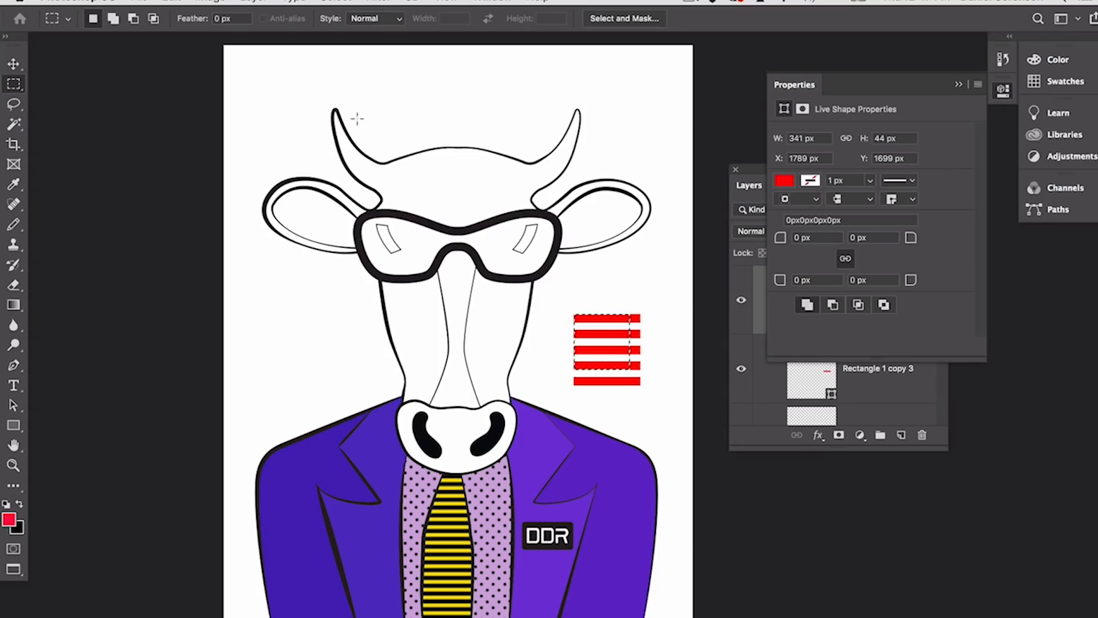
# Step: Define the selected stripe area as a pattern named "red stripes" and clear the selection
pyautogui.click(175, 2)
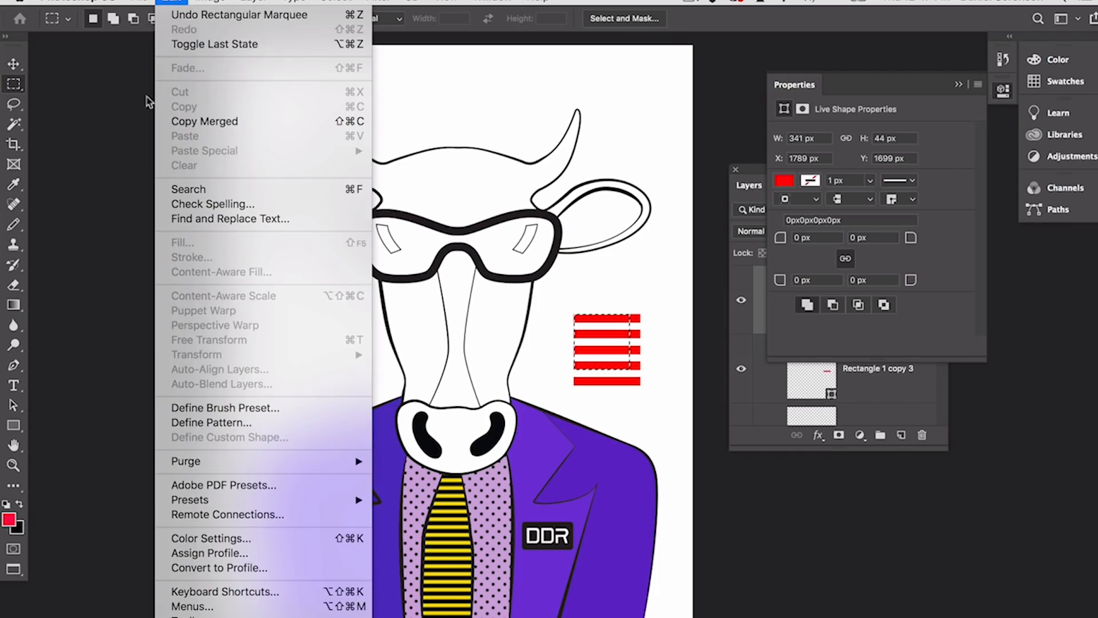
pyautogui.click(220, 422)
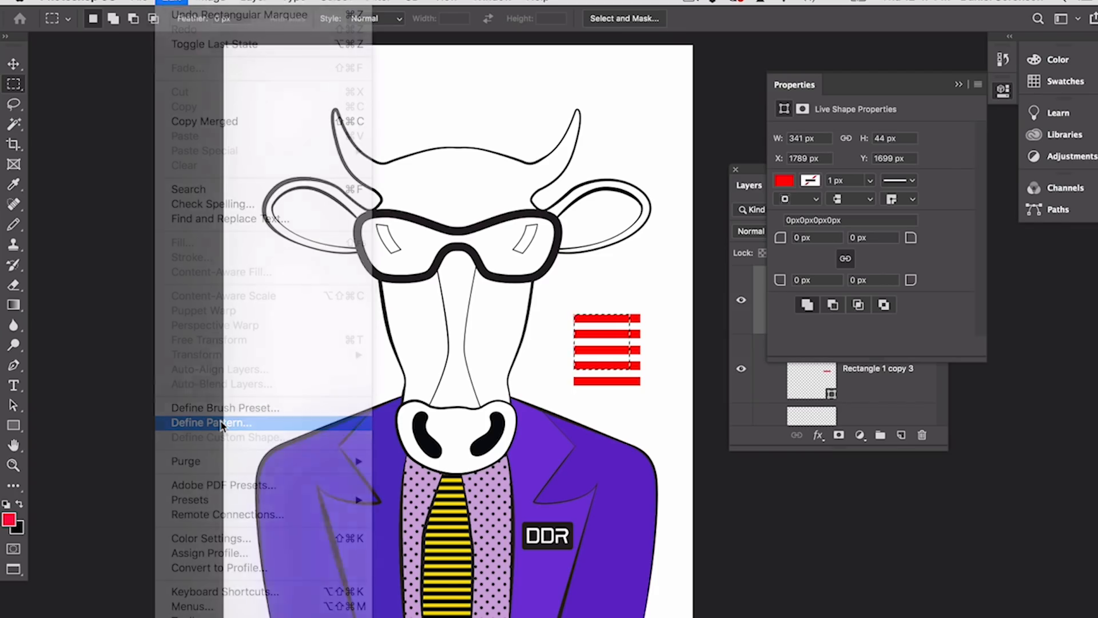
pyautogui.write('red')
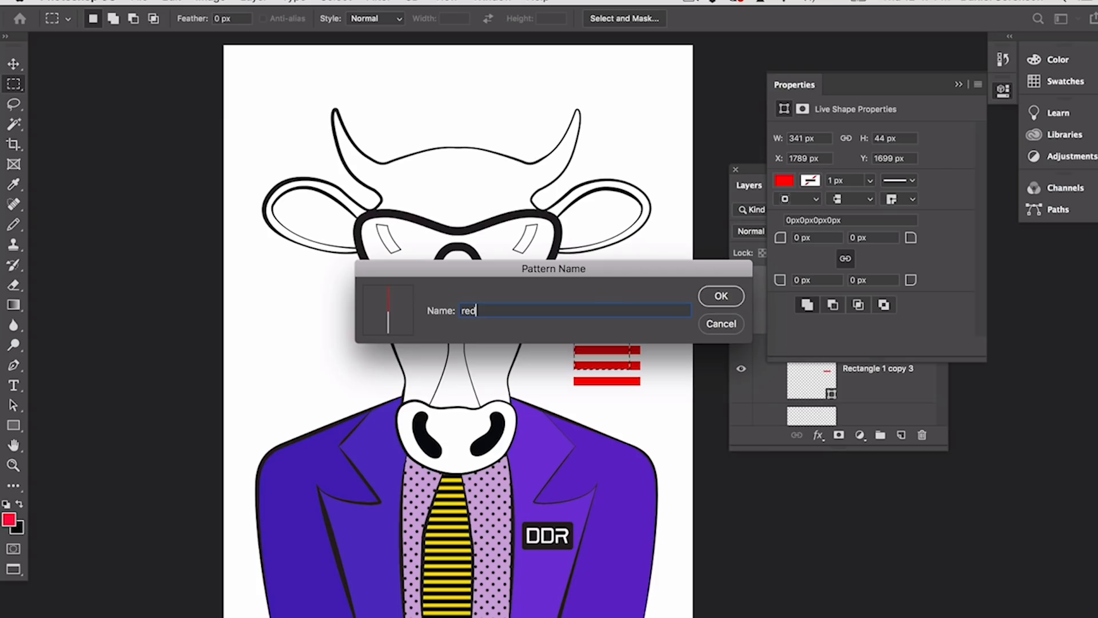
pyautogui.write(' stripes')
pyautogui.press('Return')
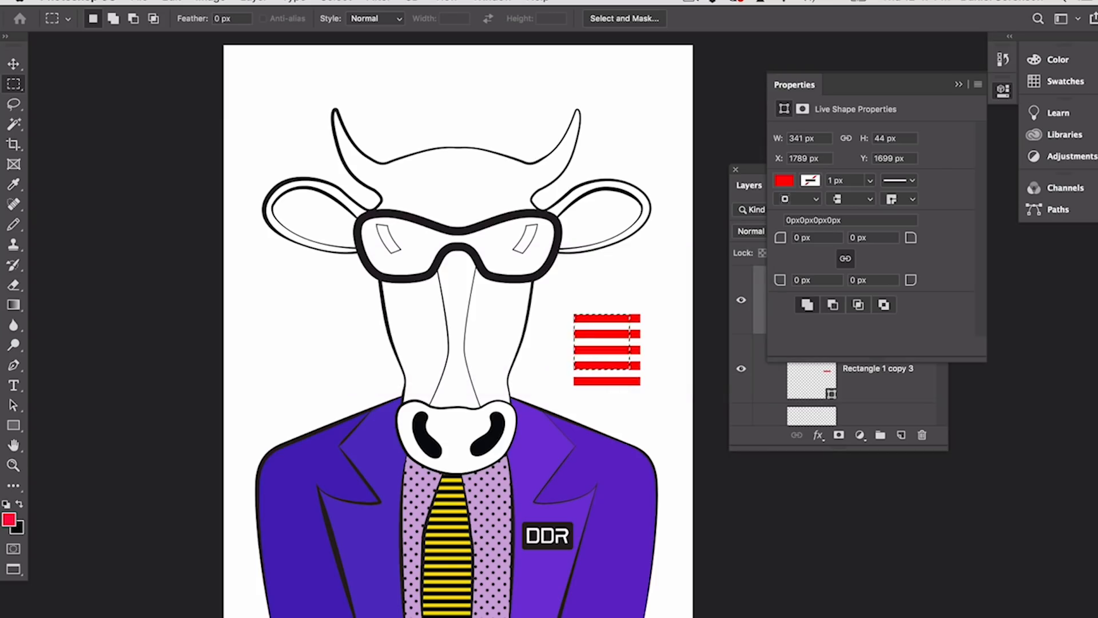
pyautogui.press('super+d')
# Step: Delete all five red stripe shape layers, from Rectangle 1 through Rectangle 1 copy 4, in the SHIRT group
pyautogui.click(759, 418)
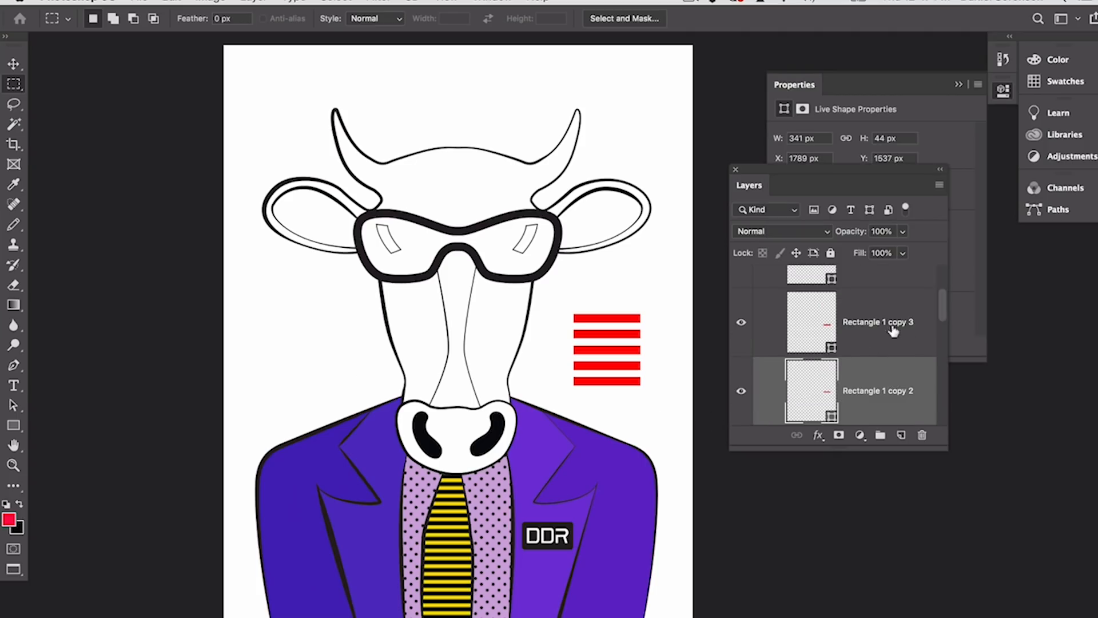
pyautogui.scroll(-1, 942, 307)
pyautogui.moveTo(943, 308); pyautogui.dragTo(947, 352)
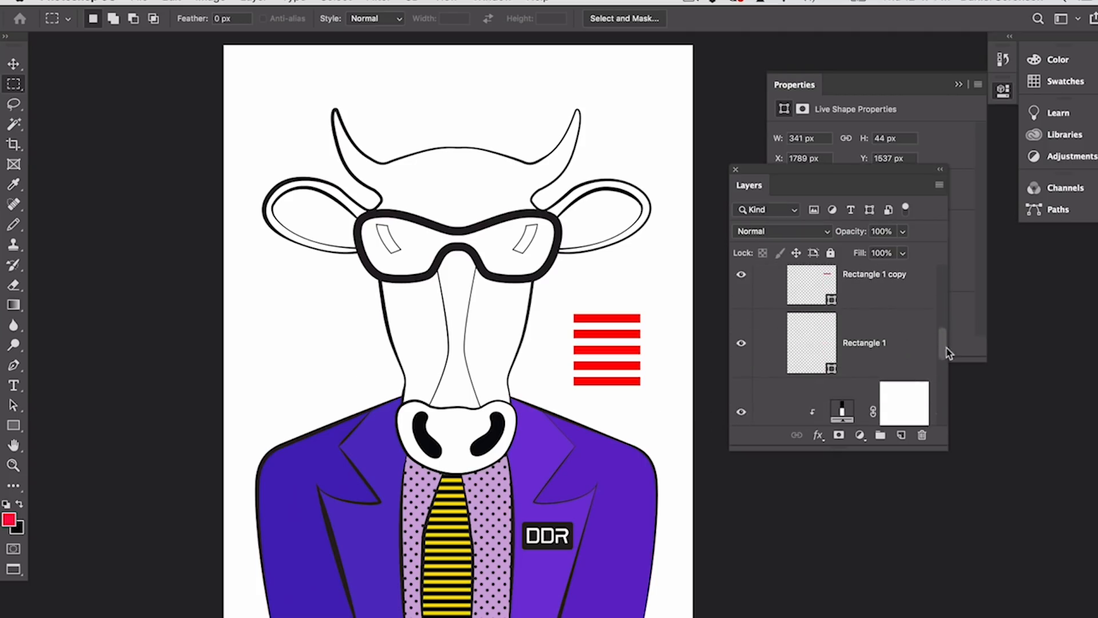
pyautogui.click(880, 346)
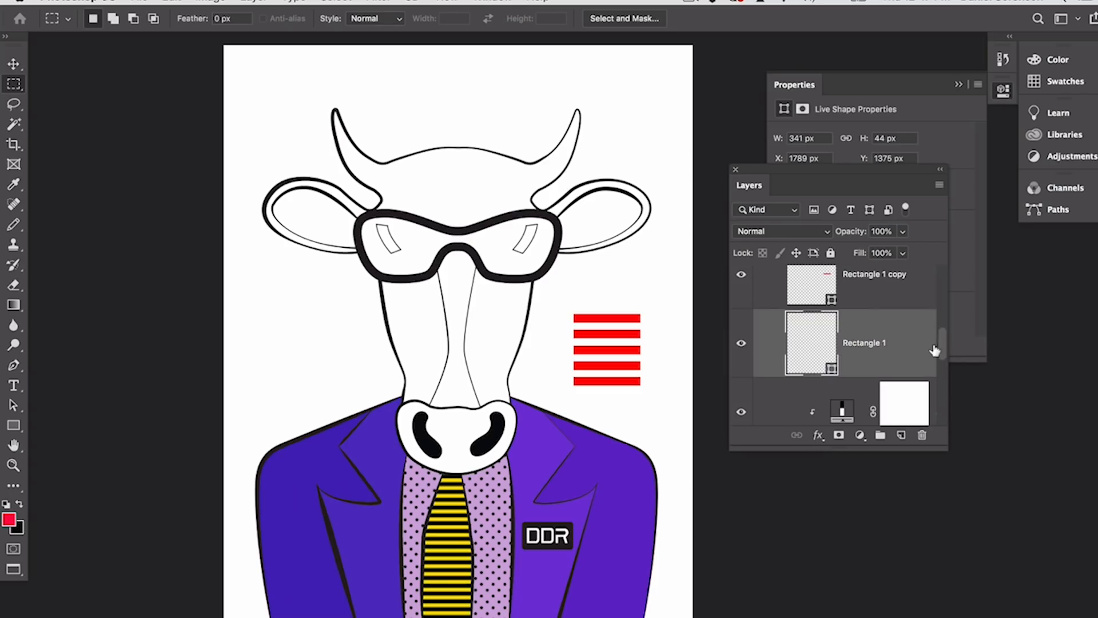
pyautogui.moveTo(944, 349); pyautogui.dragTo(943, 286)
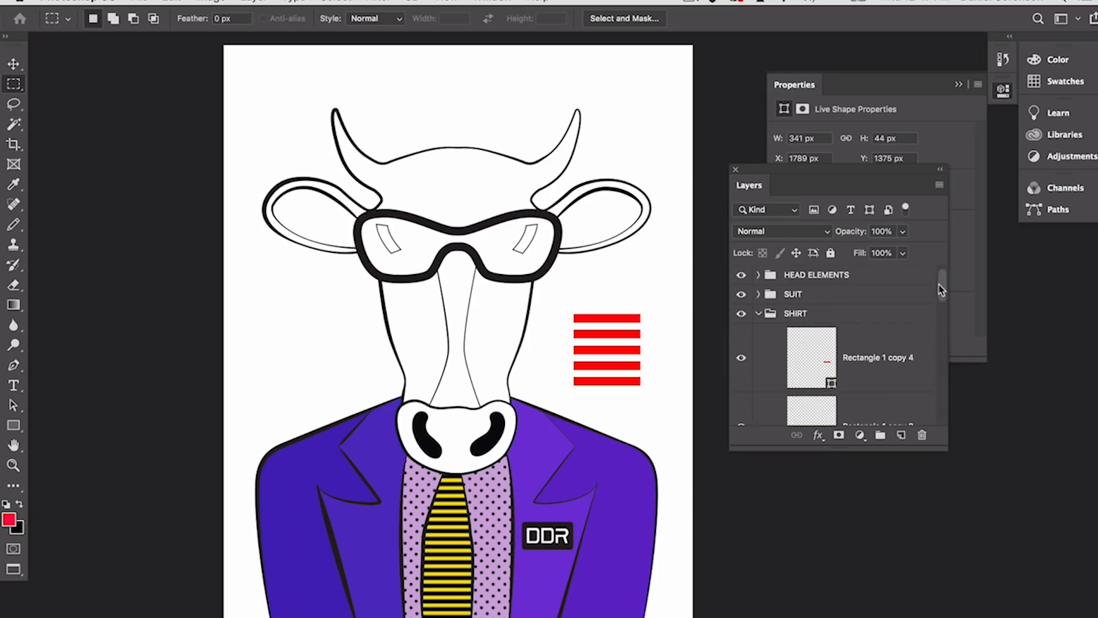
pyautogui.click(880, 357)
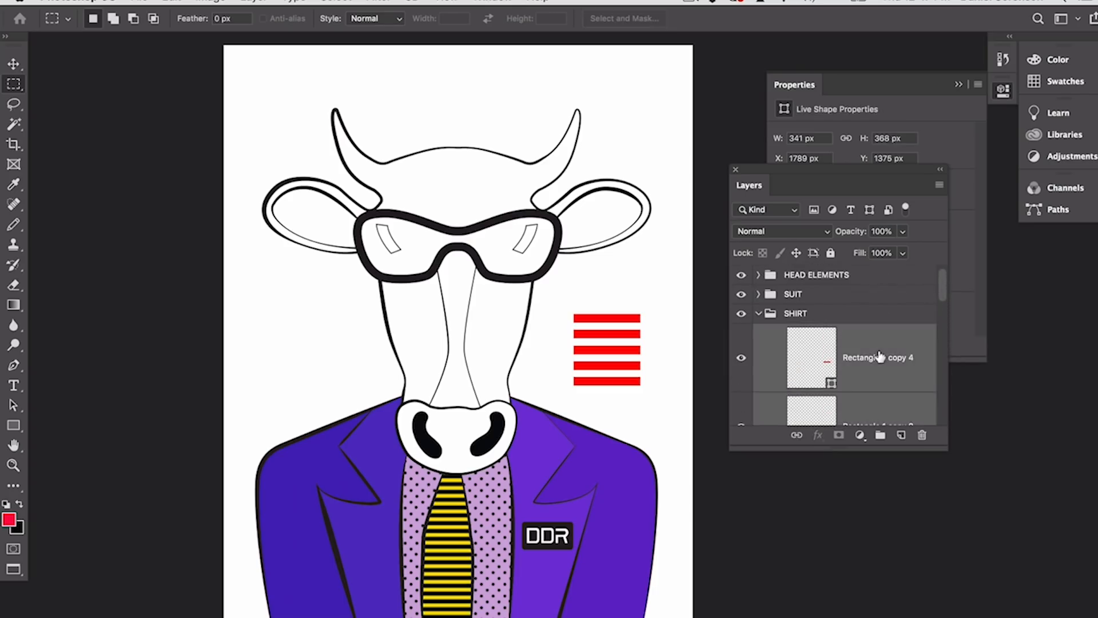
pyautogui.click(921, 436)
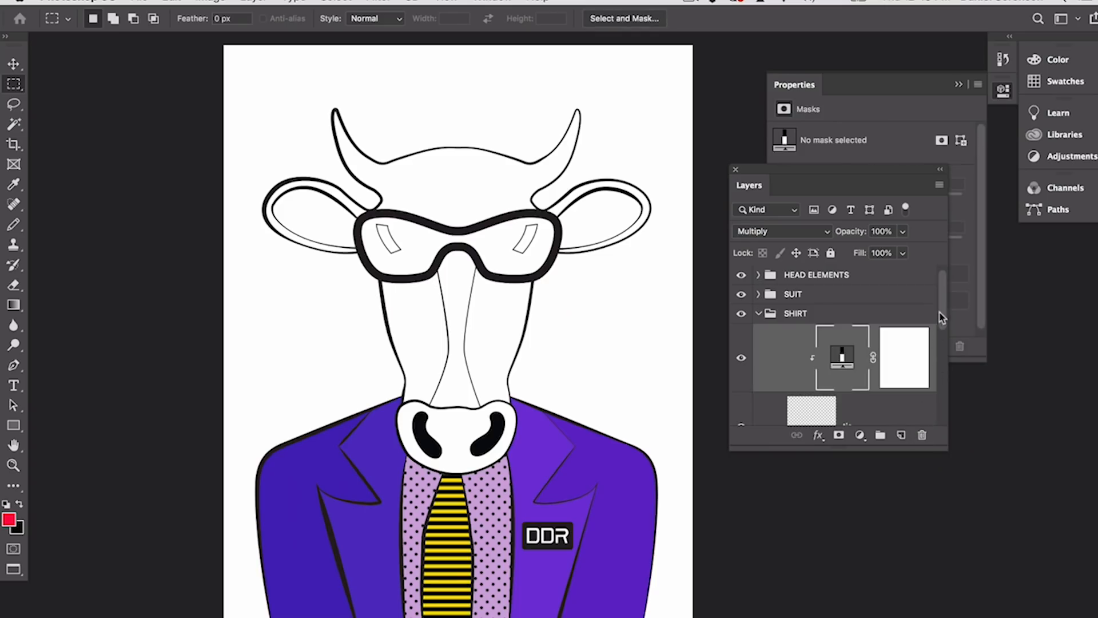
# Step: Replace the pattern in the tie's fill layer with the custom red stripes pattern, scaled to 111%
pyautogui.doubleClick(841, 358)
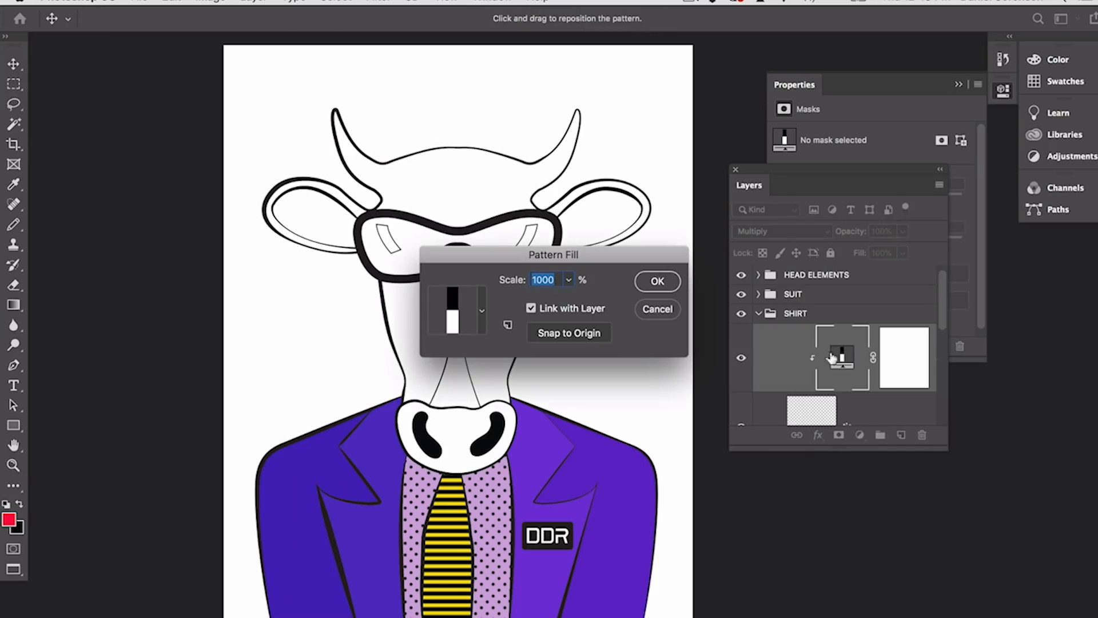
pyautogui.click(460, 319)
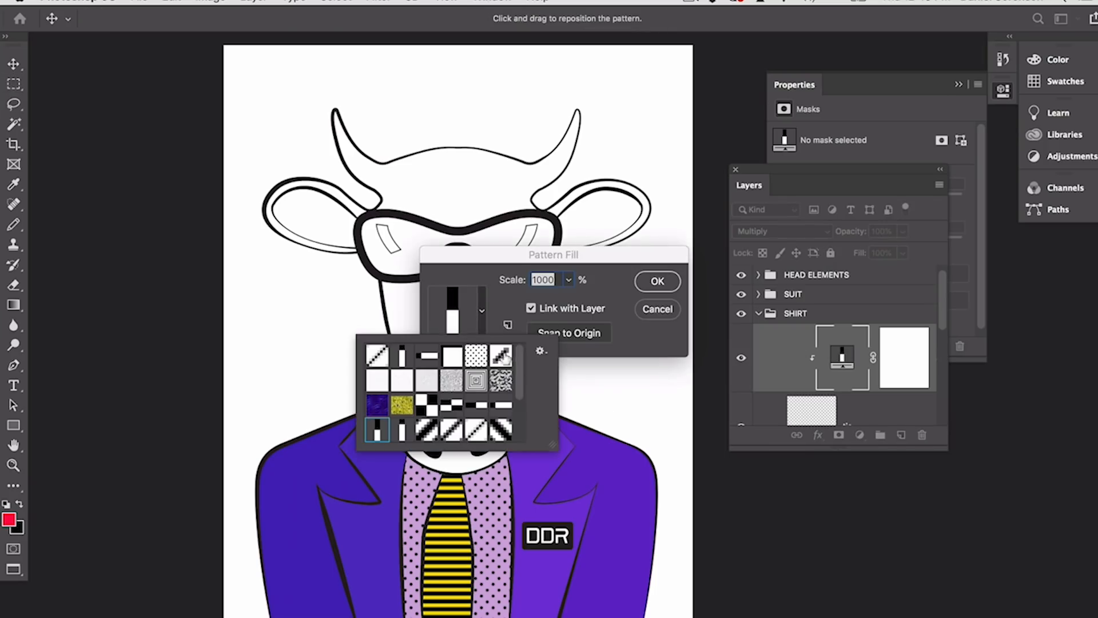
pyautogui.moveTo(520, 368); pyautogui.dragTo(517, 440)
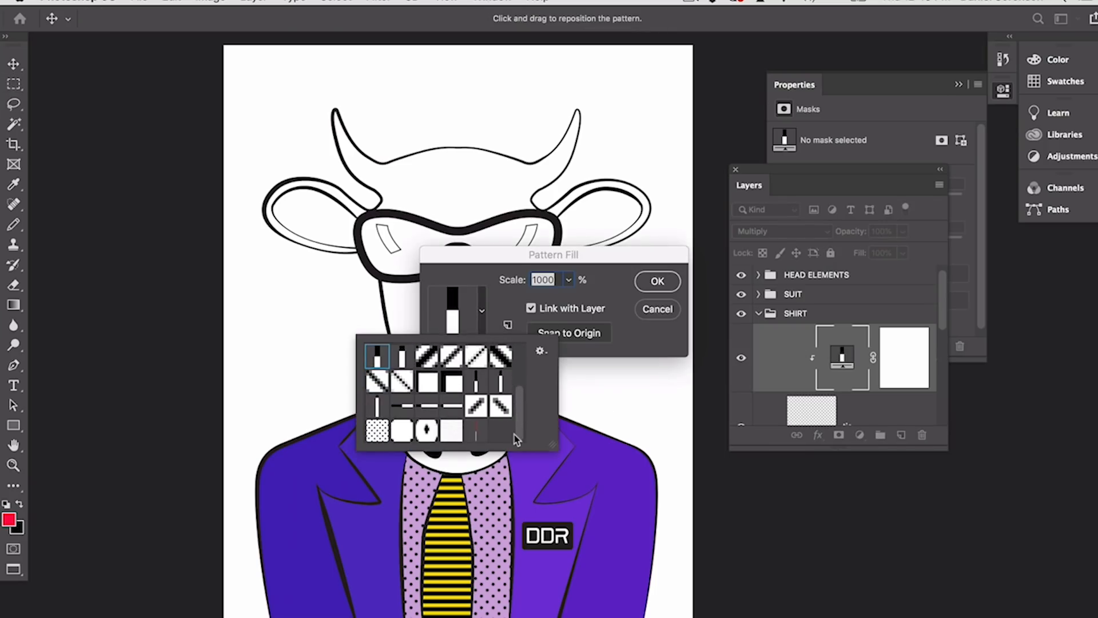
pyautogui.click(476, 432)
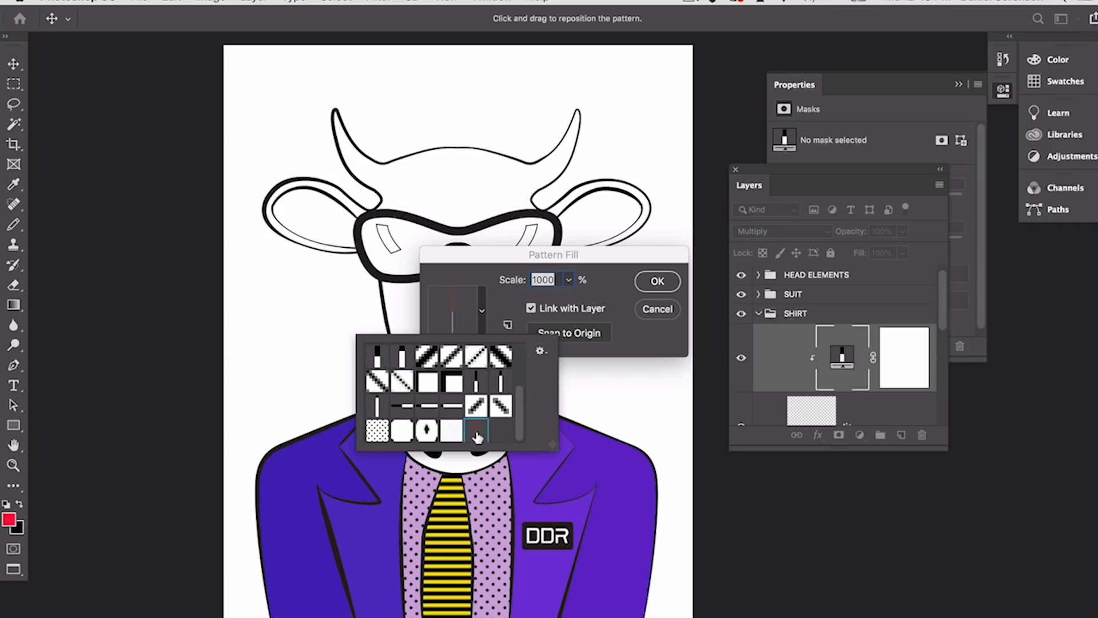
pyautogui.click(511, 309)
pyautogui.click(569, 280)
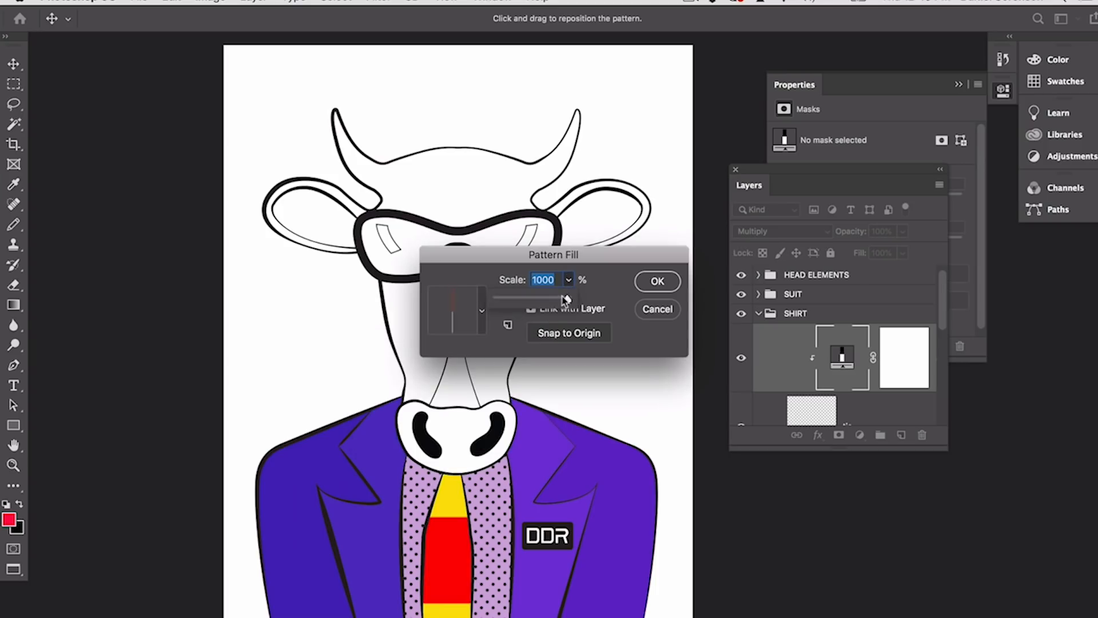
pyautogui.moveTo(568, 298); pyautogui.dragTo(505, 302)
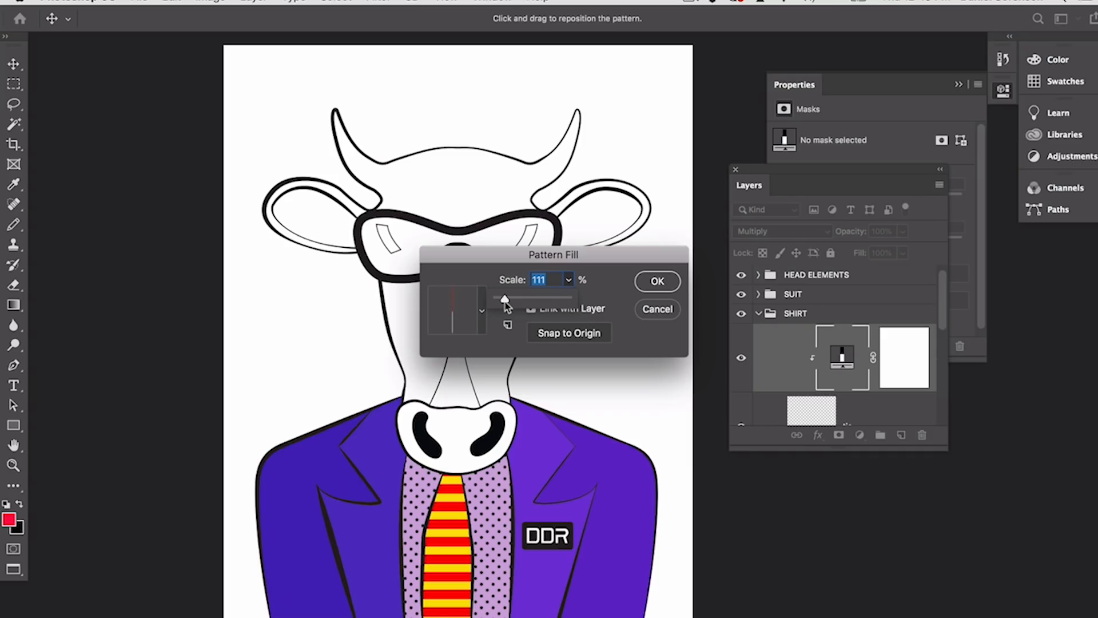
pyautogui.click(657, 281)
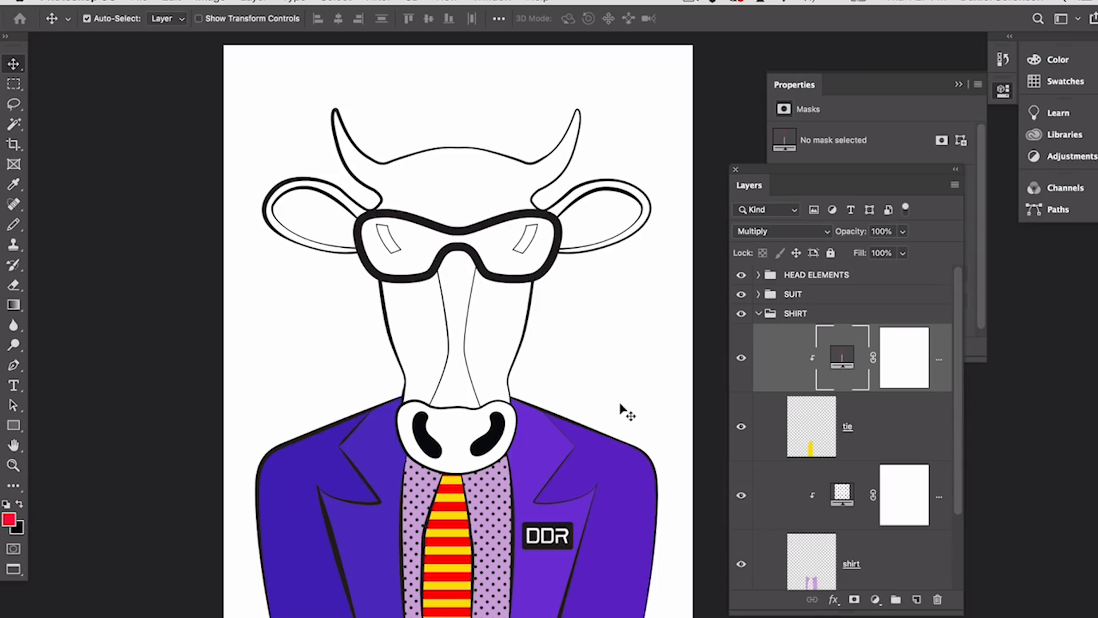
# Step: Add a new layer named "rt shoulder highlite" above the suit's right shoulder layer, clipped to it
pyautogui.rightClick(605, 468)
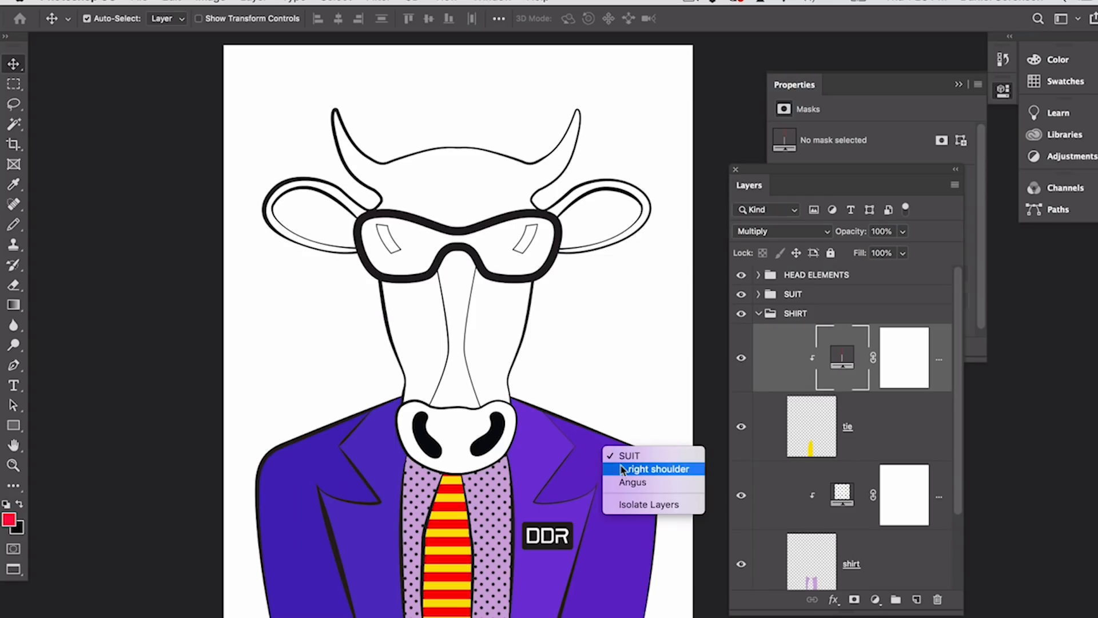
pyautogui.click(582, 482)
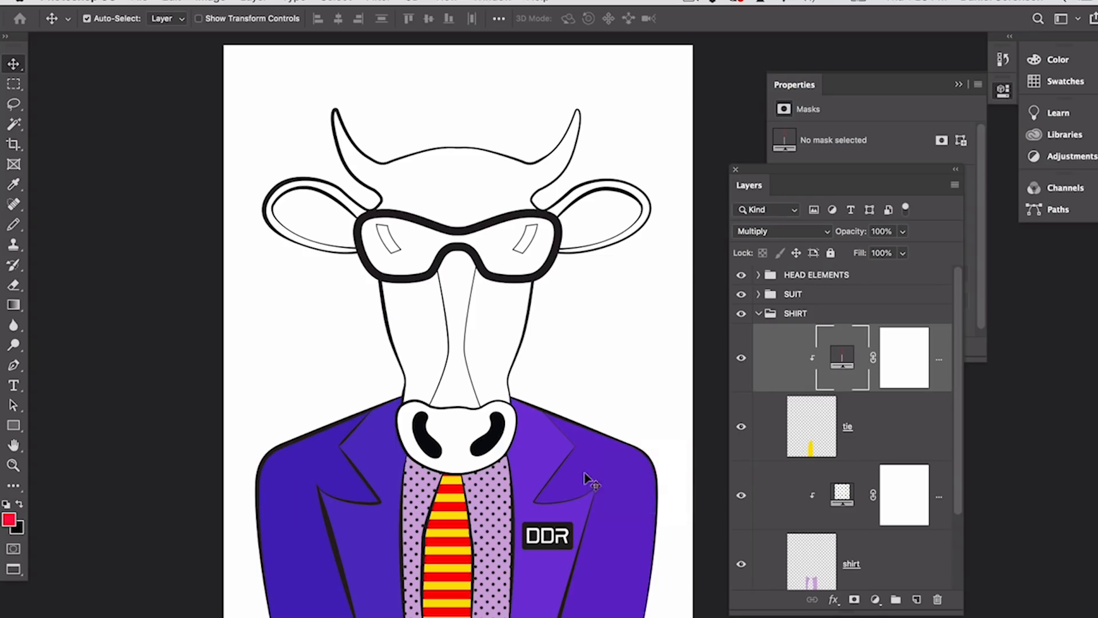
pyautogui.rightClick(600, 457)
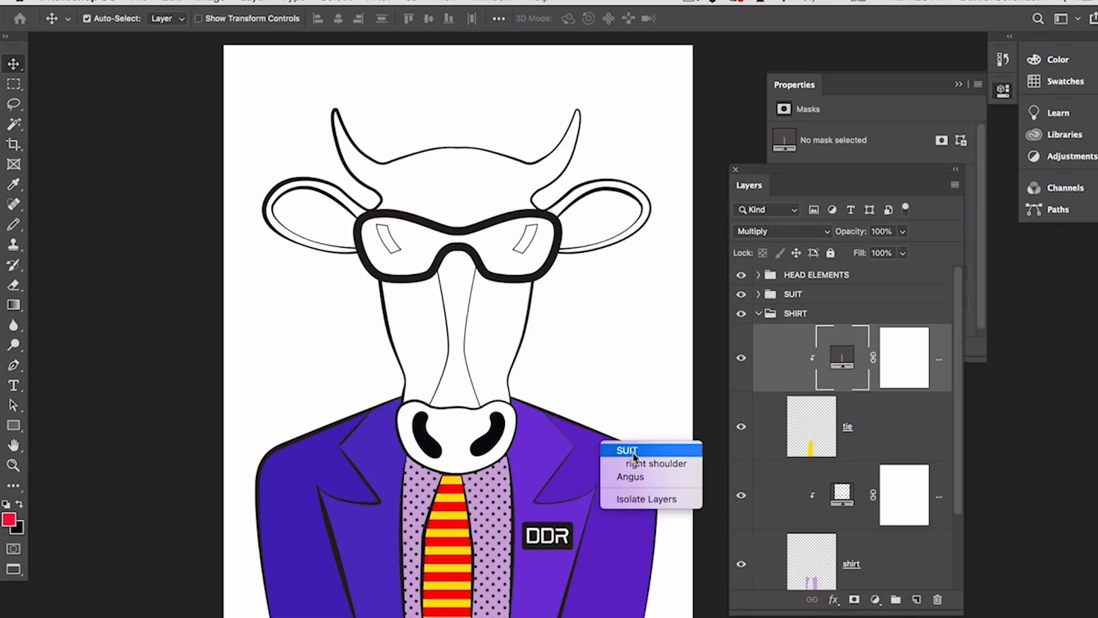
pyautogui.click(638, 464)
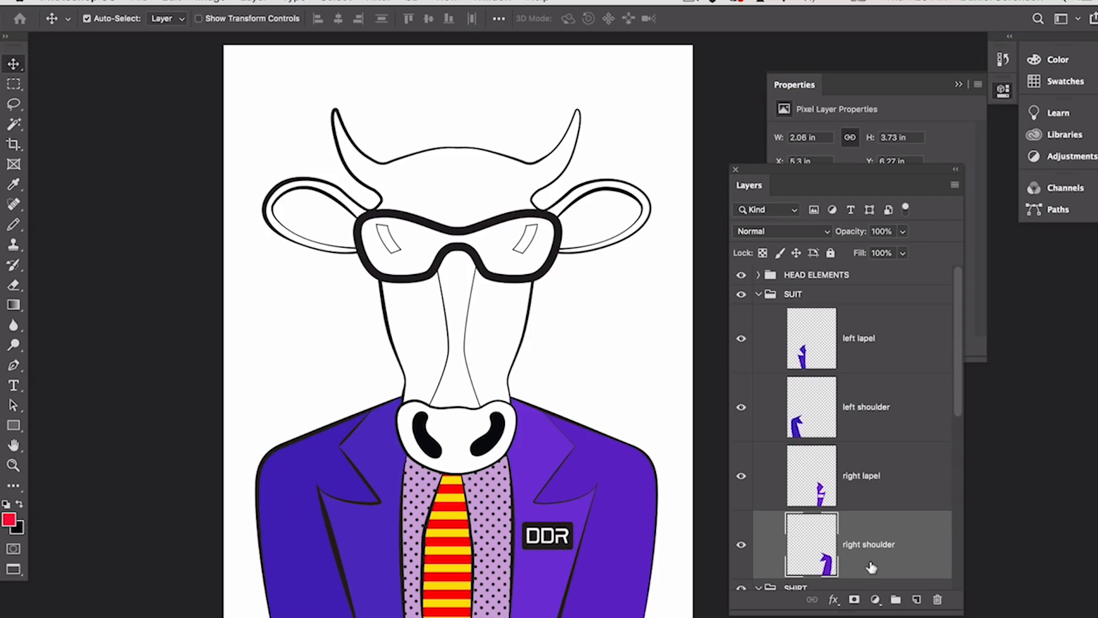
pyautogui.click(875, 599)
pyautogui.click(651, 365)
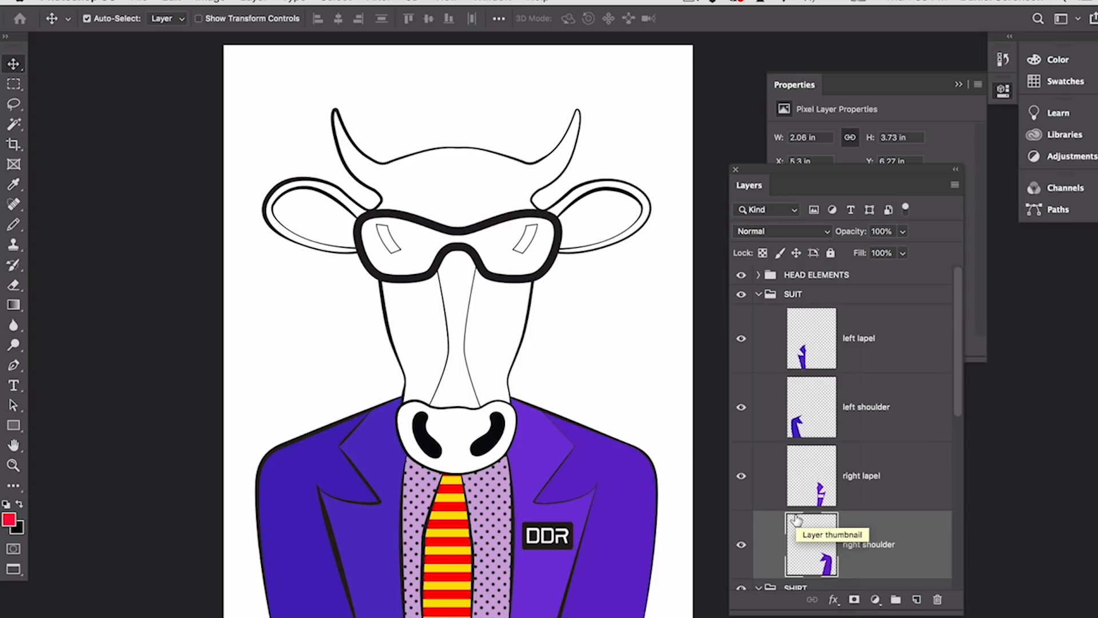
pyautogui.press('super')
pyautogui.press('super+shift+n')
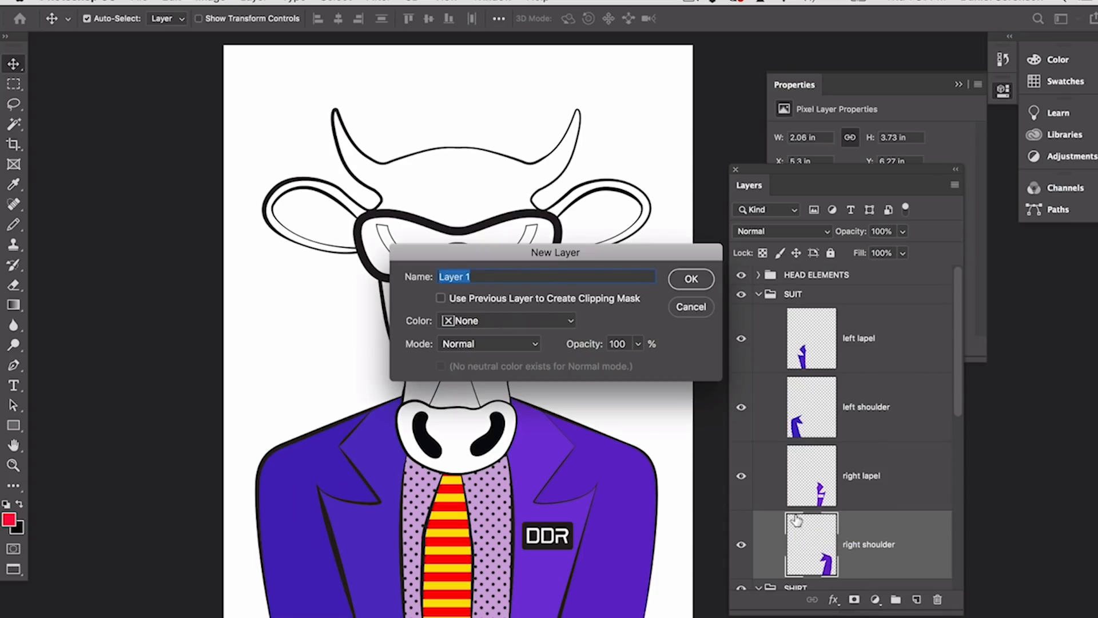
pyautogui.write('rt shoulder highlit')
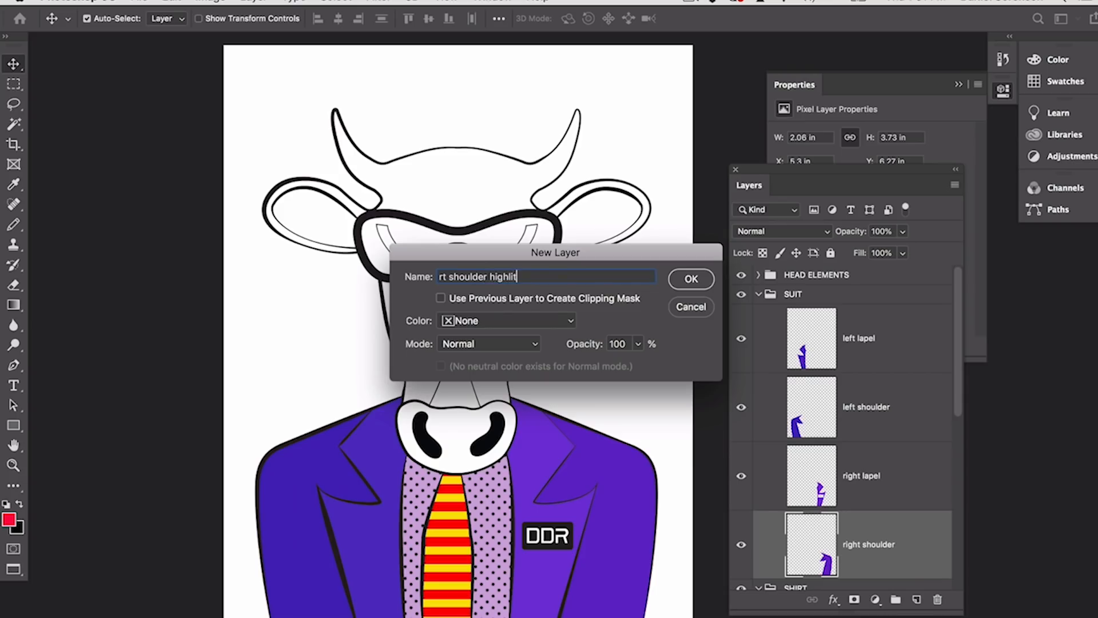
pyautogui.write('e')
pyautogui.click(592, 300)
pyautogui.click(691, 280)
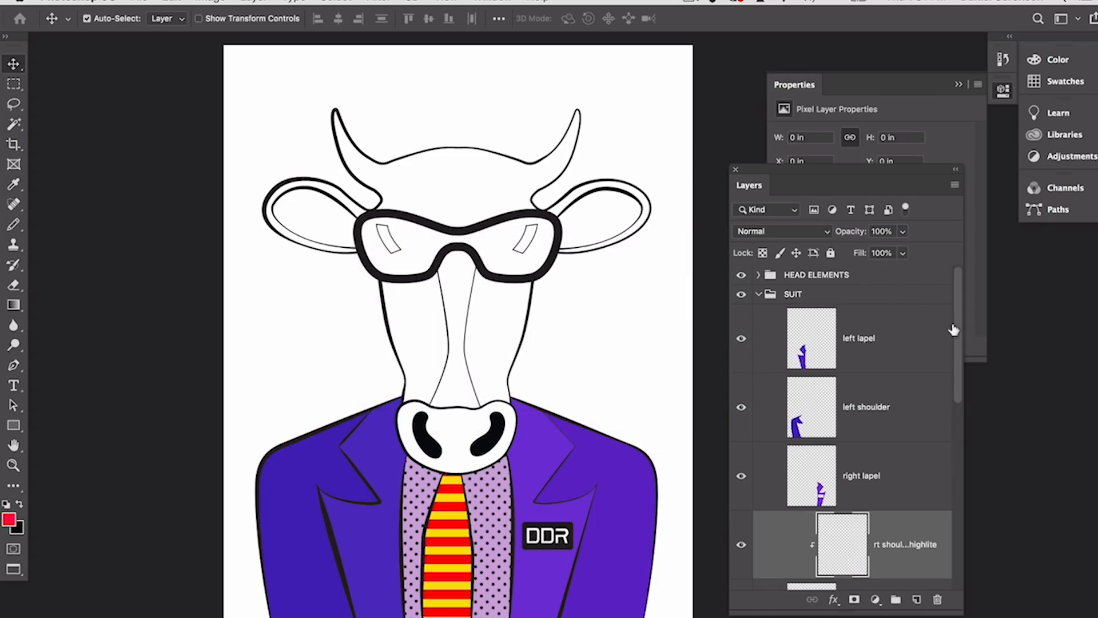
# Step: Set up the Gradient tool with a linear gradient and the foreground-to-transparent preset
pyautogui.scroll(-1, 956, 348)
pyautogui.moveTo(956, 348); pyautogui.dragTo(956, 386)
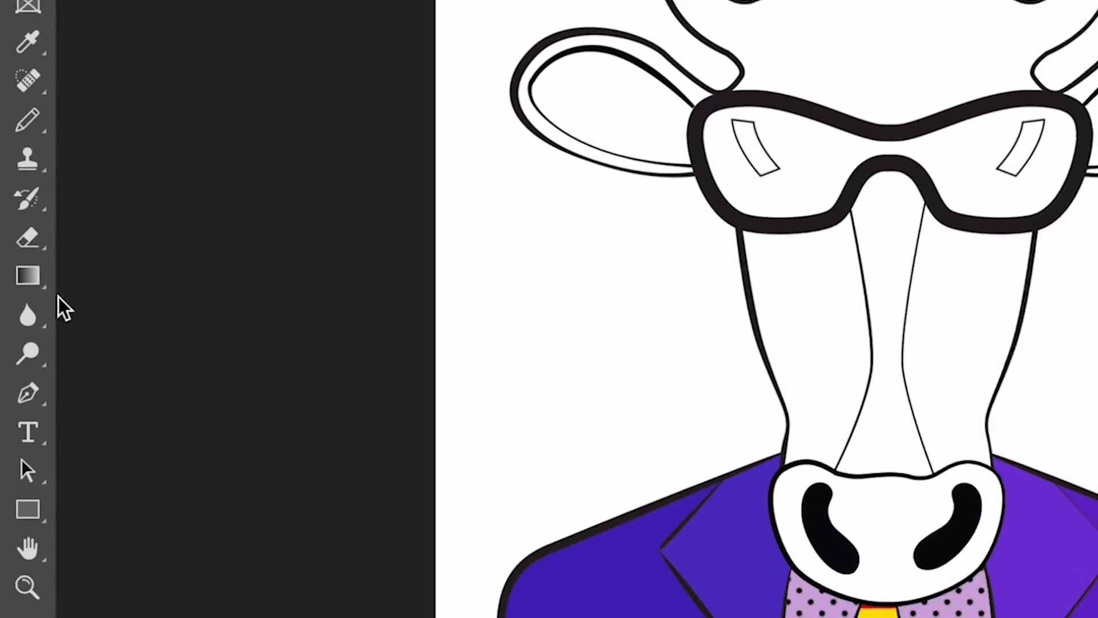
pyautogui.click(28, 275)
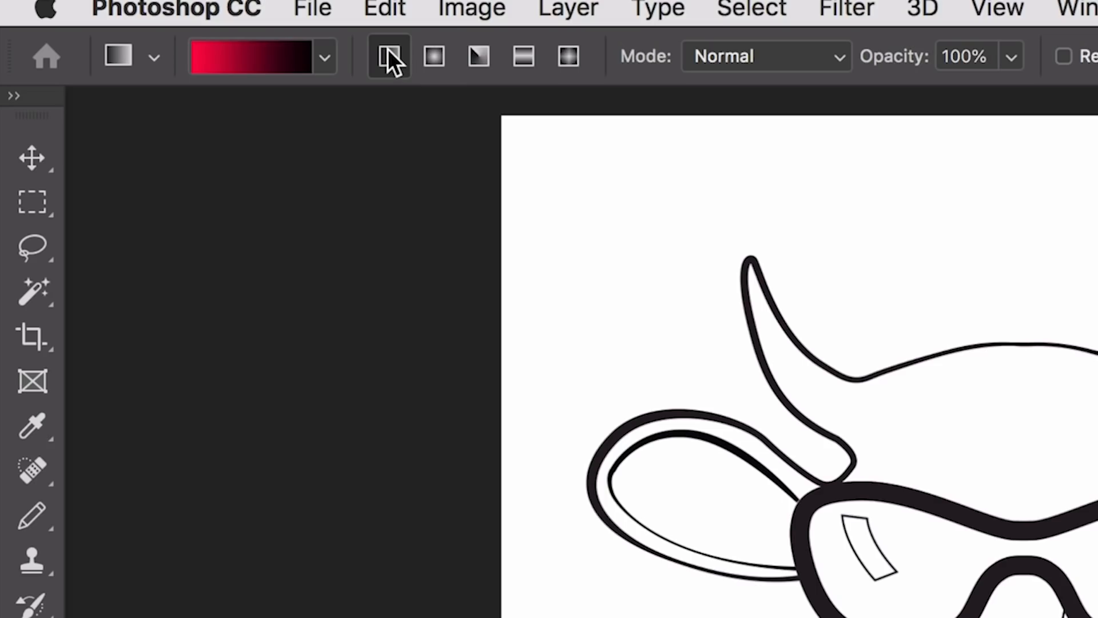
pyautogui.press('.')
pyautogui.click(324, 57)
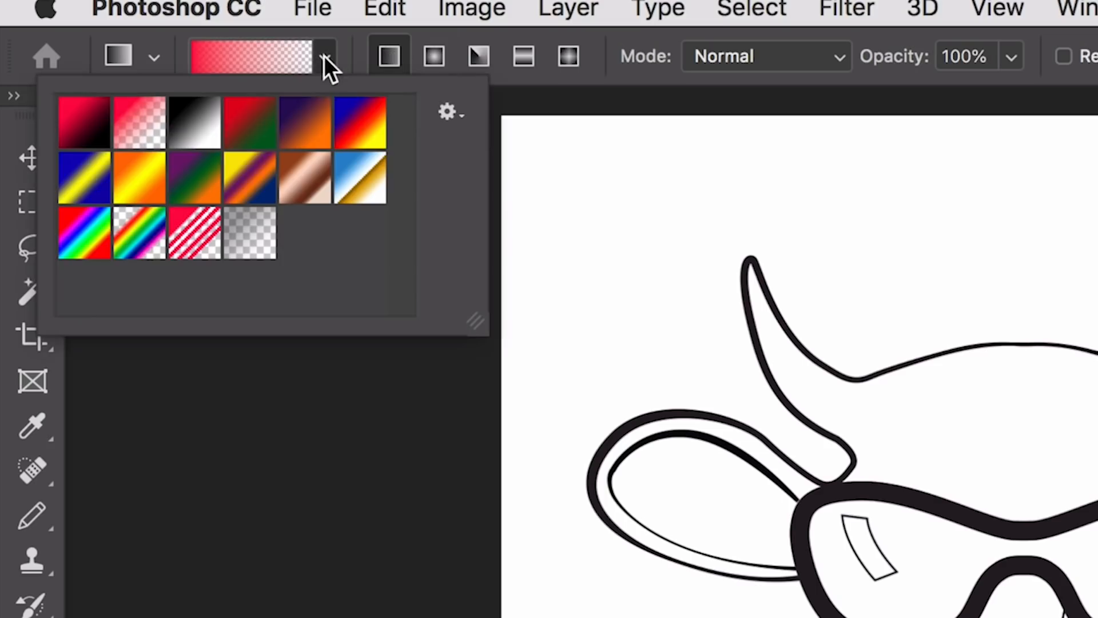
pyautogui.click(138, 123)
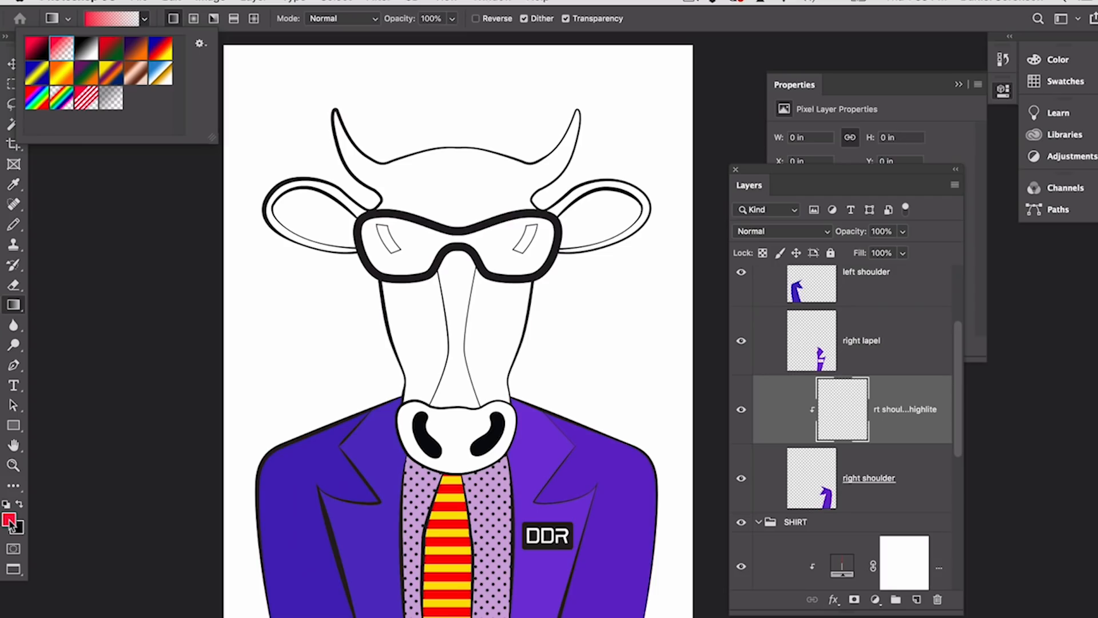
# Step: Sample the suit's right shoulder purple as the foreground colour and lighten it to b99ae6 for the gradient
pyautogui.click(10, 520)
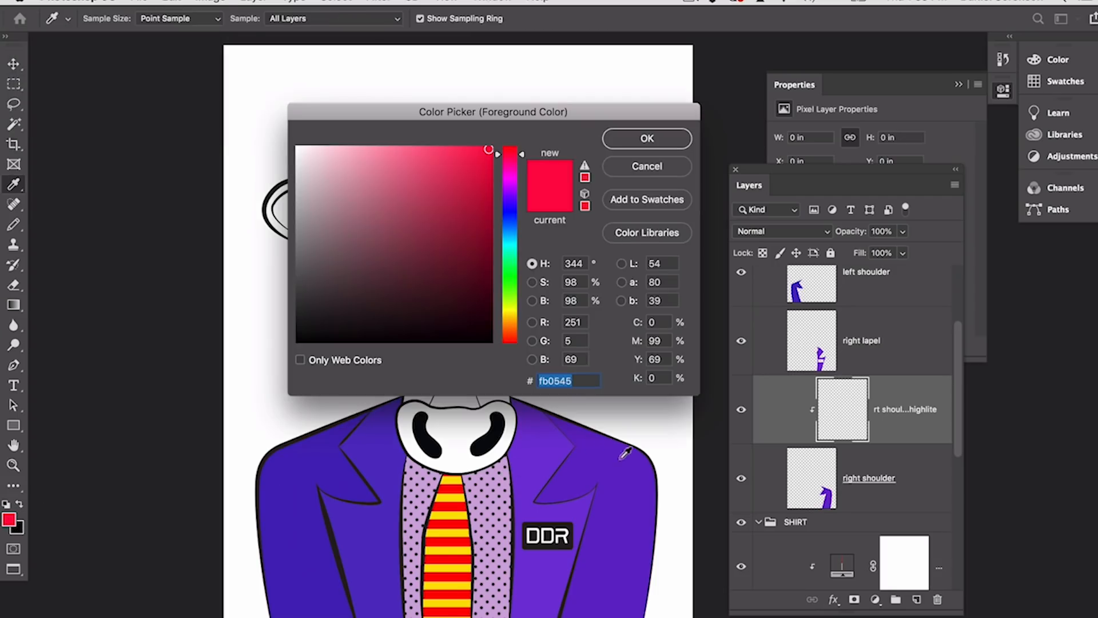
pyautogui.click(626, 453)
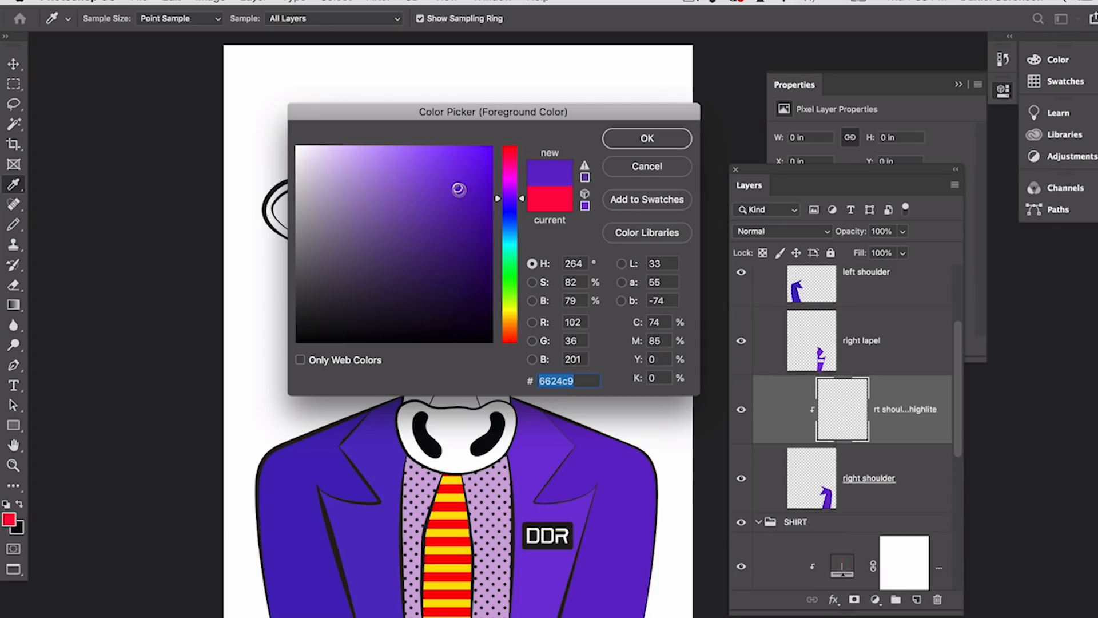
pyautogui.moveTo(457, 187)
pyautogui.mouseDown()
pyautogui.moveTo(394, 156)
pyautogui.moveTo(360, 152)
pyautogui.moveTo(372, 157)
pyautogui.moveTo(360, 166)
pyautogui.mouseUp()
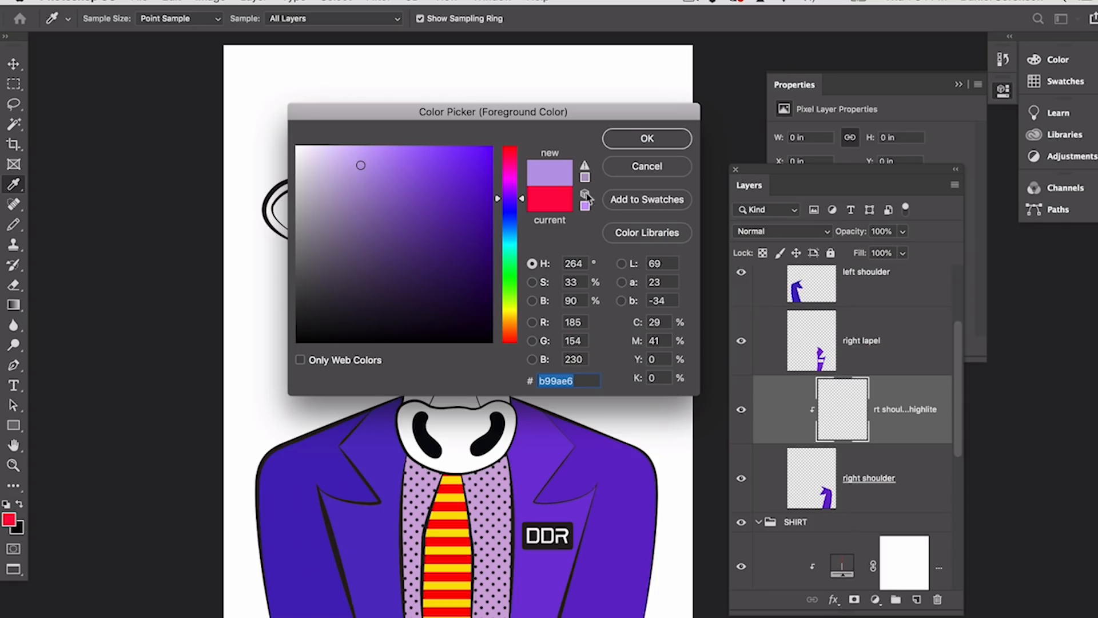
pyautogui.click(627, 143)
pyautogui.press('g')
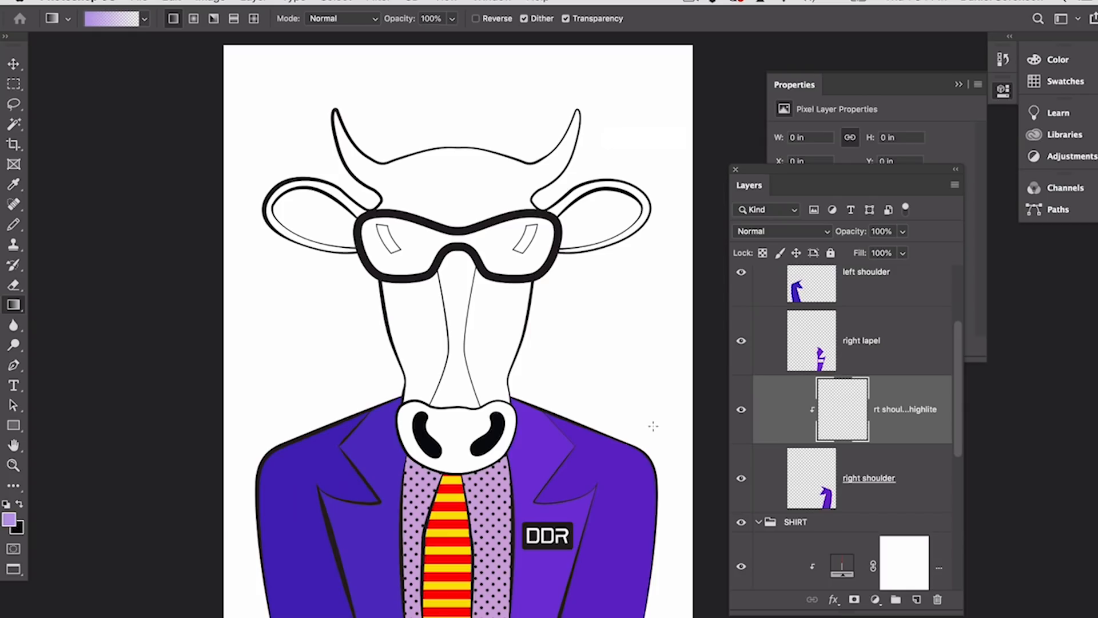
# Step: Try two light purple gradients across the right shoulder from its outer edge inward, undoing each one
pyautogui.moveTo(654, 426); pyautogui.dragTo(558, 420)
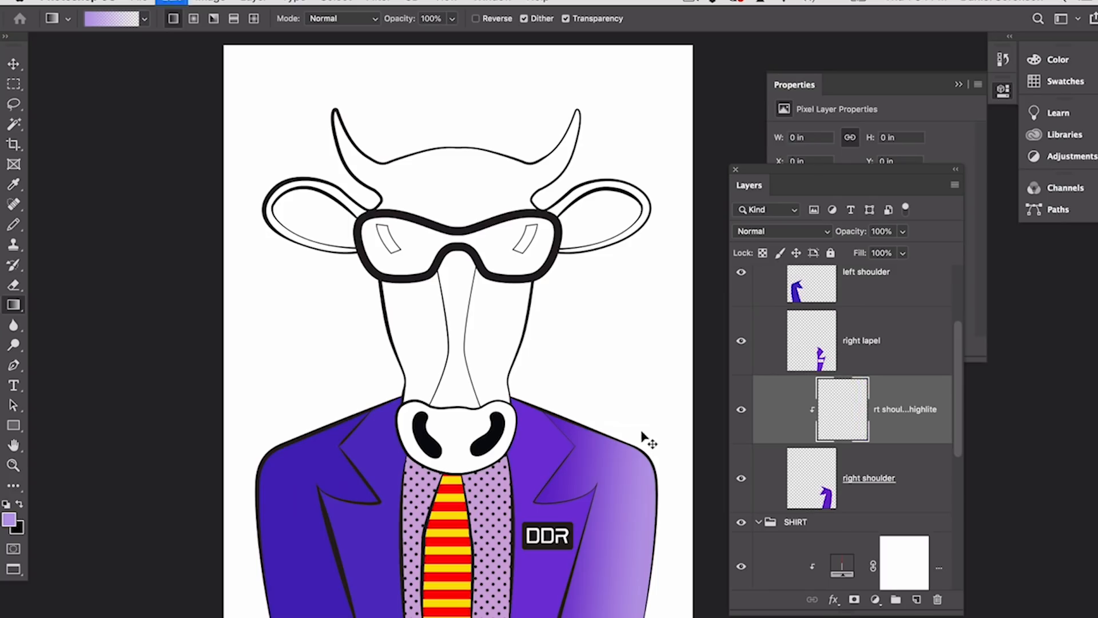
pyautogui.hotkey('ctrl', 'z')
pyautogui.moveTo(642, 430); pyautogui.dragTo(563, 458)
pyautogui.hotkey('ctrl', 'z')
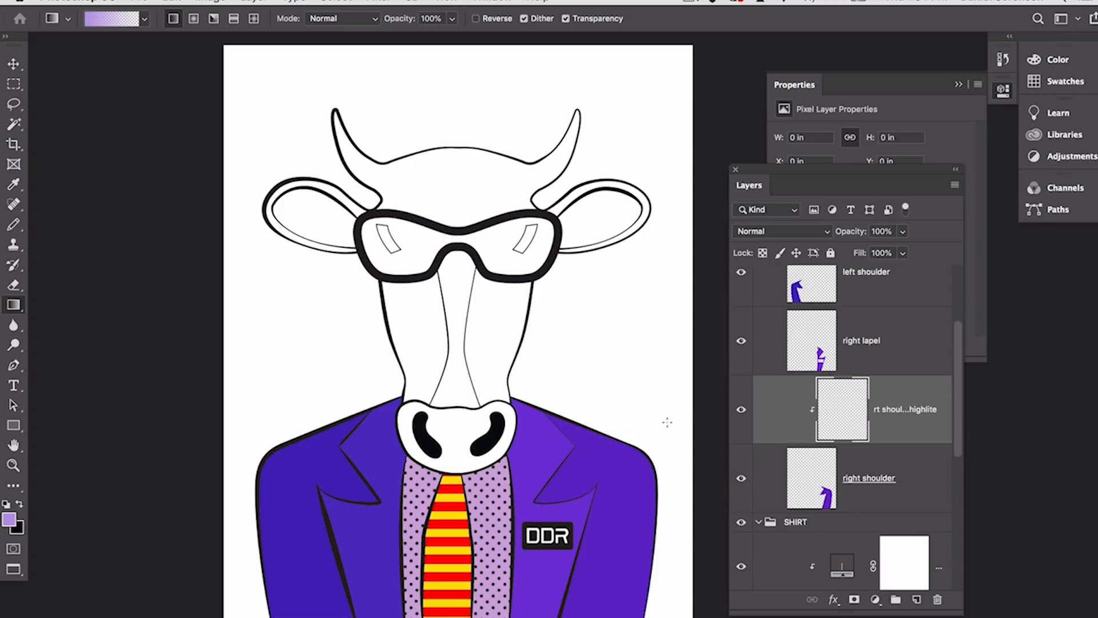
# Step: Undo a trial gradient and redraw the light purple highlight across the right shoulder, from its outer edge inward
pyautogui.moveTo(667, 424); pyautogui.dragTo(559, 461)
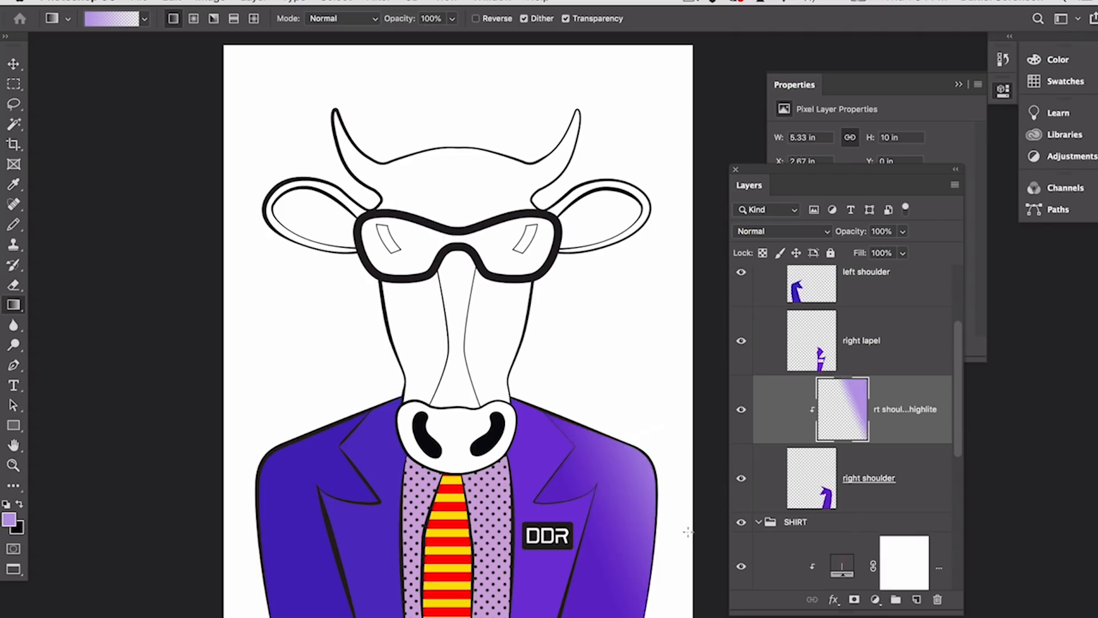
pyautogui.hotkey('ctrl', 'z')
pyautogui.moveTo(665, 456); pyautogui.dragTo(559, 473)
# Step: With auto-select off, move the right shoulder highlight slightly inward and set its layer's blend mode to Screen
pyautogui.press('v')
pyautogui.scroll(-2, 776, 382)
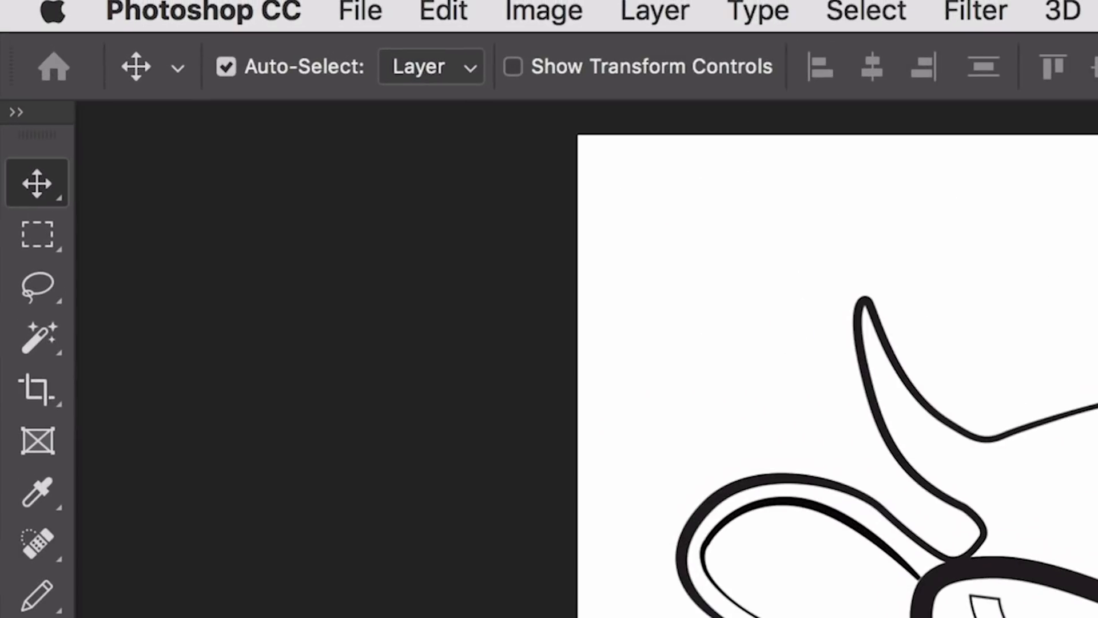
pyautogui.click(220, 63)
pyautogui.moveTo(637, 474)
pyautogui.mouseDown()
pyautogui.moveTo(651, 473)
pyautogui.moveTo(624, 474)
pyautogui.mouseUp()
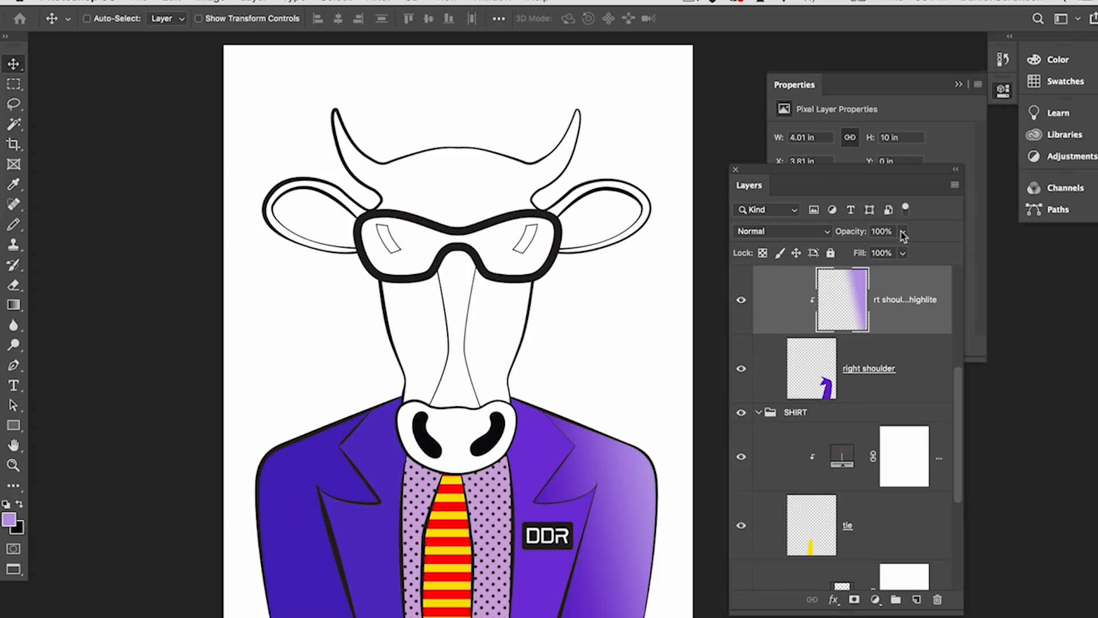
pyautogui.click(812, 232)
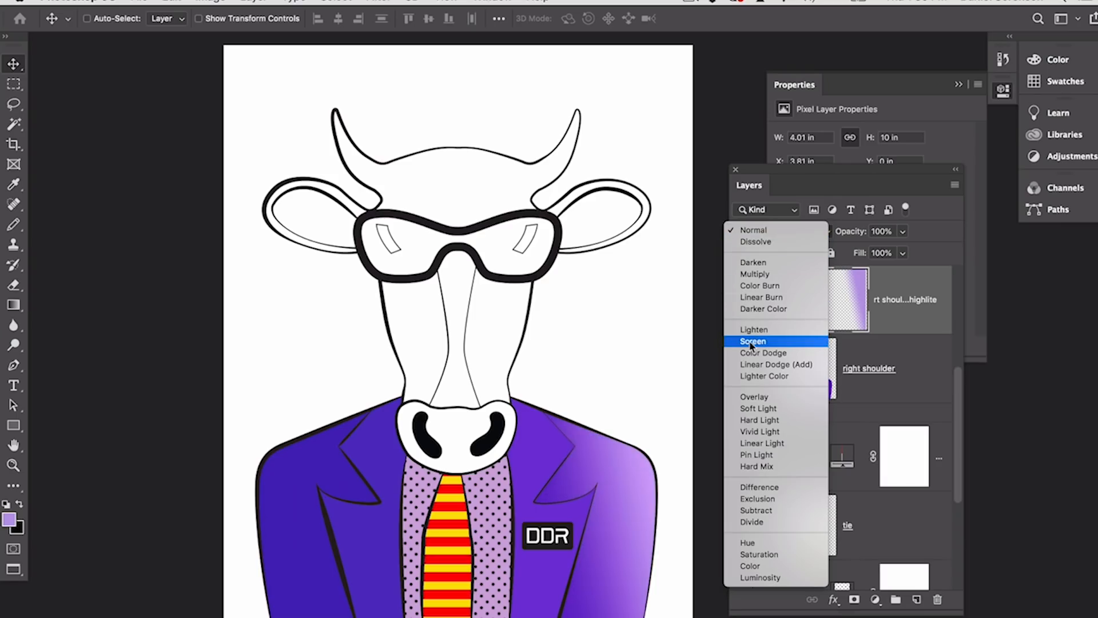
pyautogui.click(751, 345)
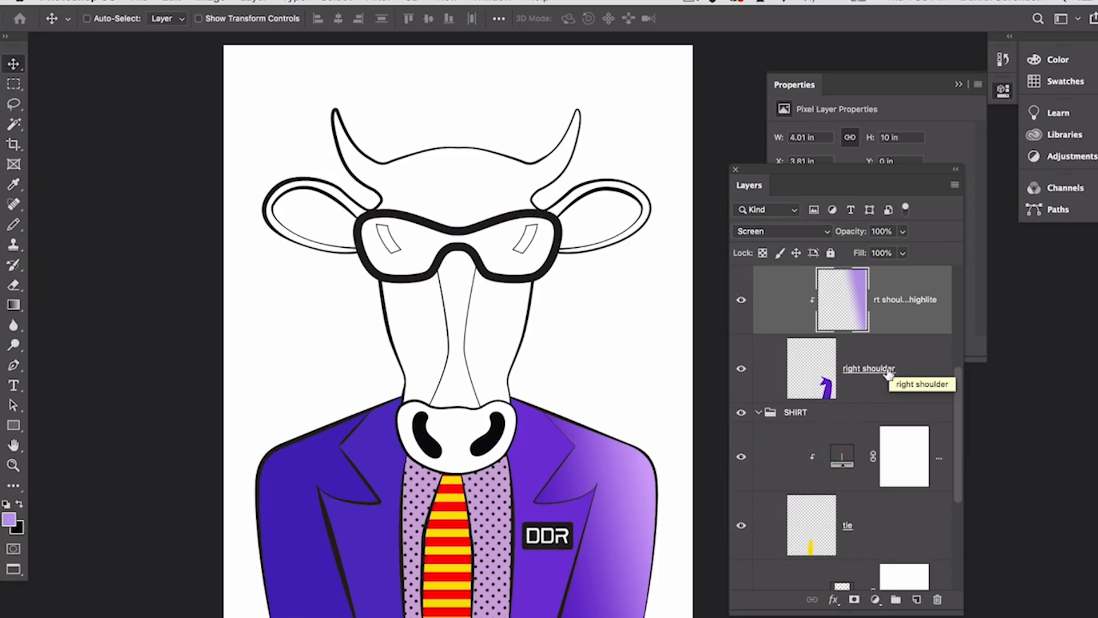
# Step: Select the right lapel layer and add a new layer named "rt lapel highlite" above it, clipped to it
pyautogui.keyDown('super'); pyautogui.rightClick(542, 449); pyautogui.keyUp('super')
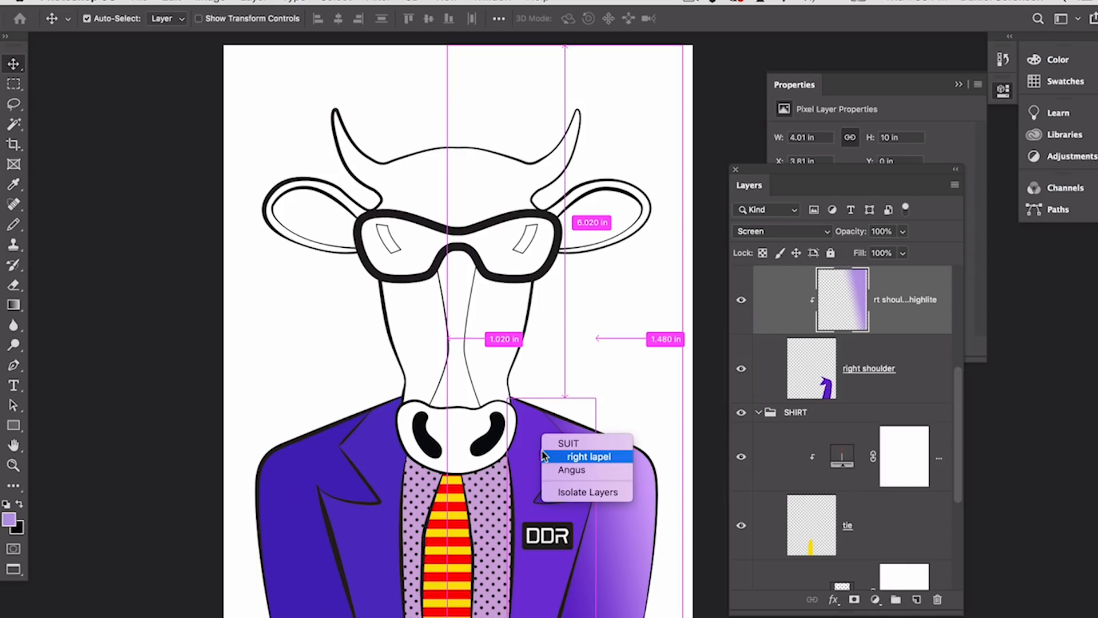
pyautogui.click(611, 460)
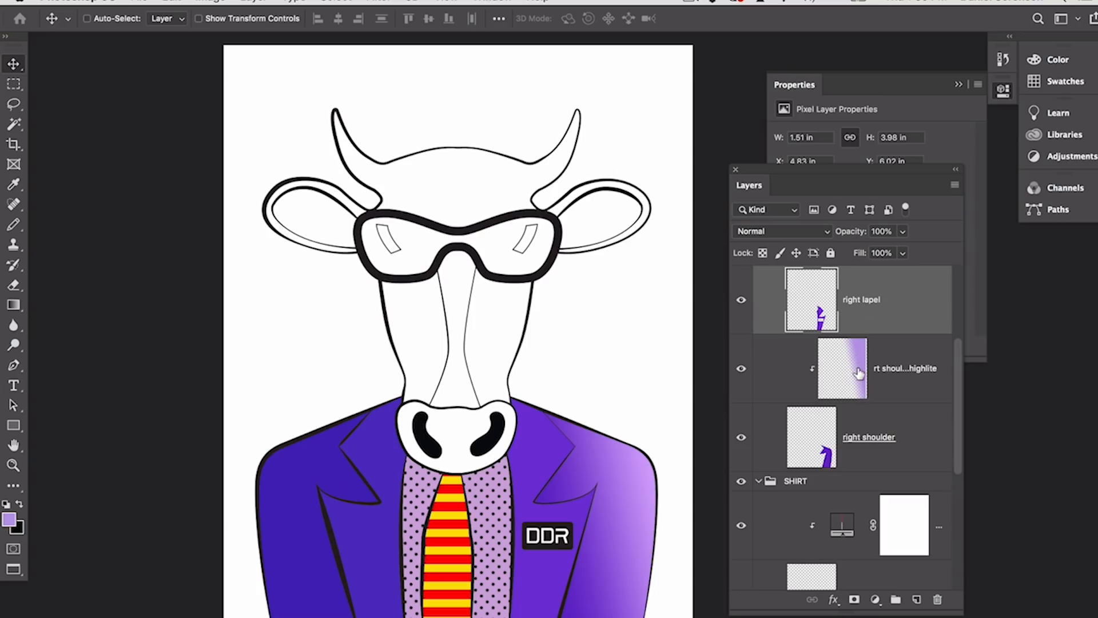
pyautogui.press('super+shift+n')
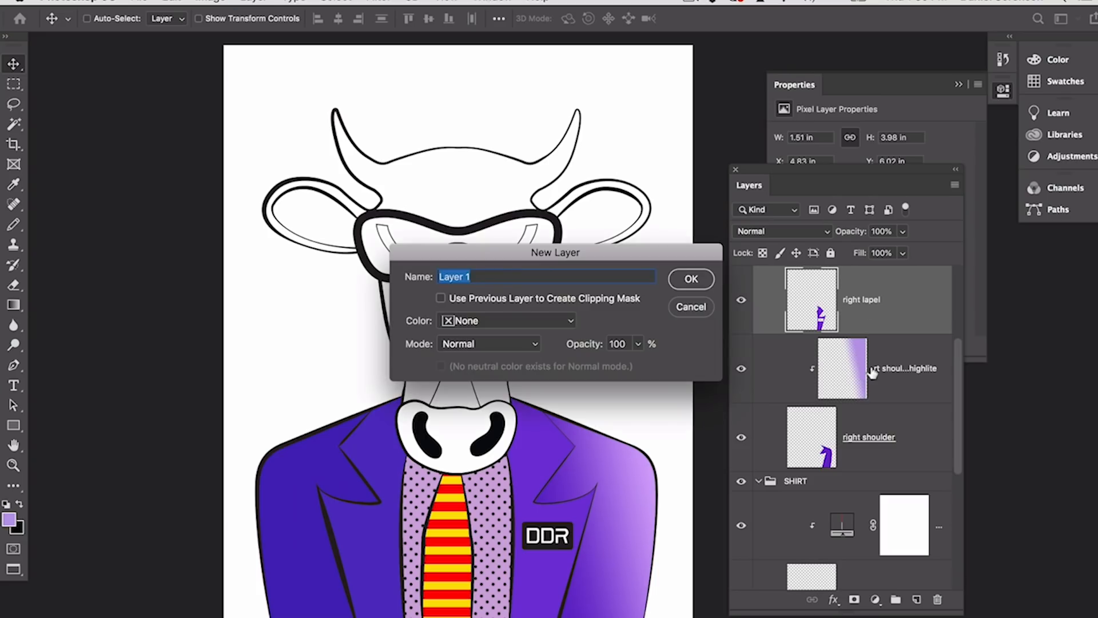
pyautogui.write('rt lapel highlite')
pyautogui.click(560, 302)
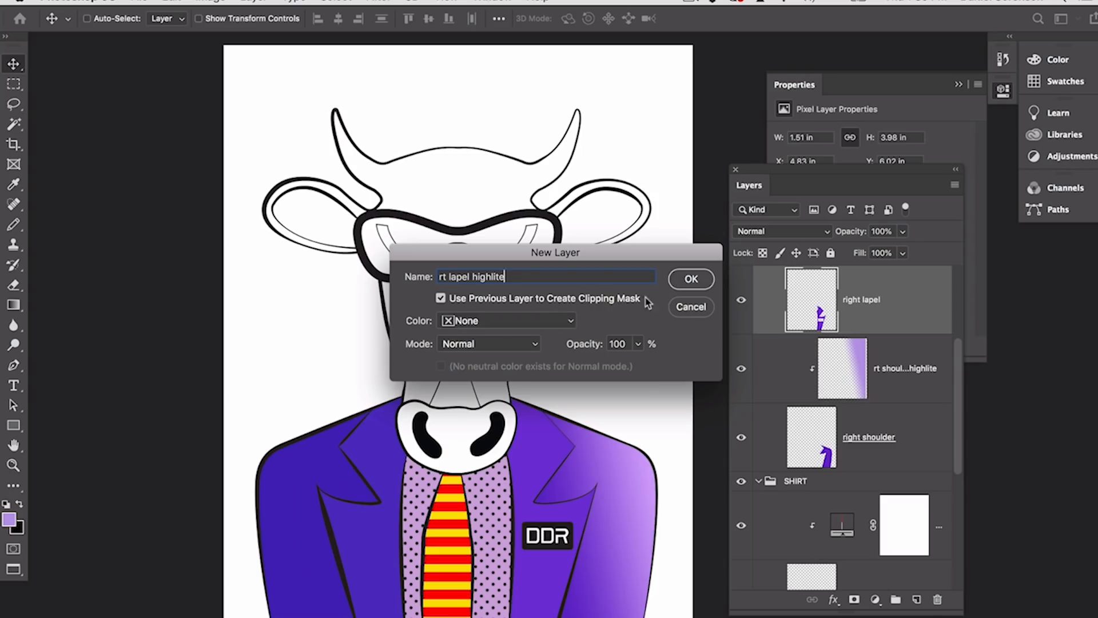
pyautogui.click(691, 281)
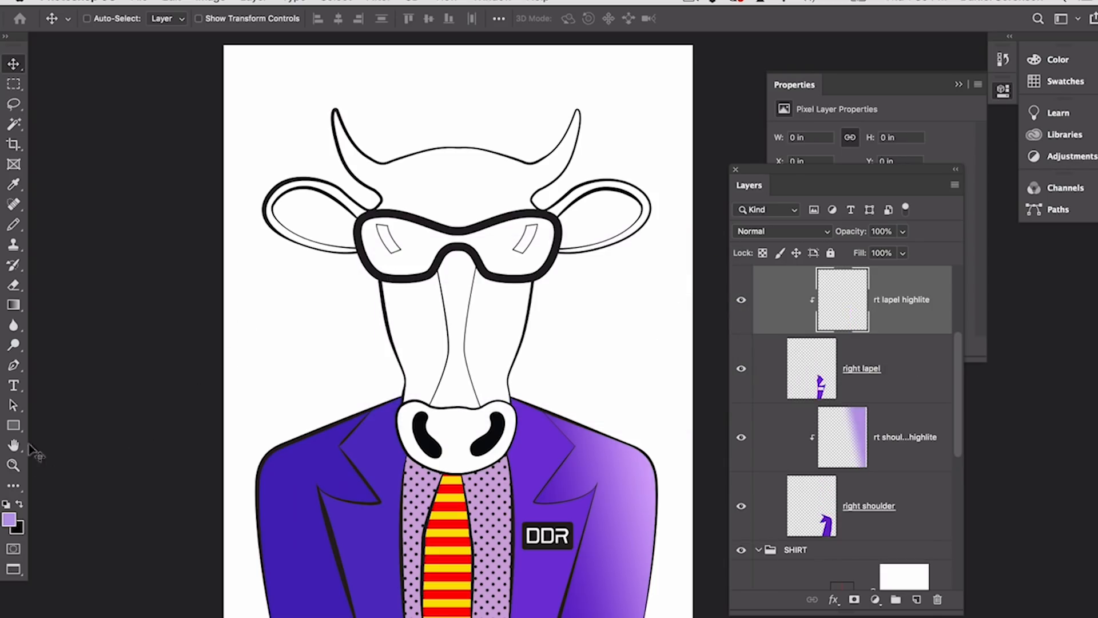
# Step: Draw two light purple gradients across the right lapel from its outer edge inward with the Gradient tool
pyautogui.click(14, 305)
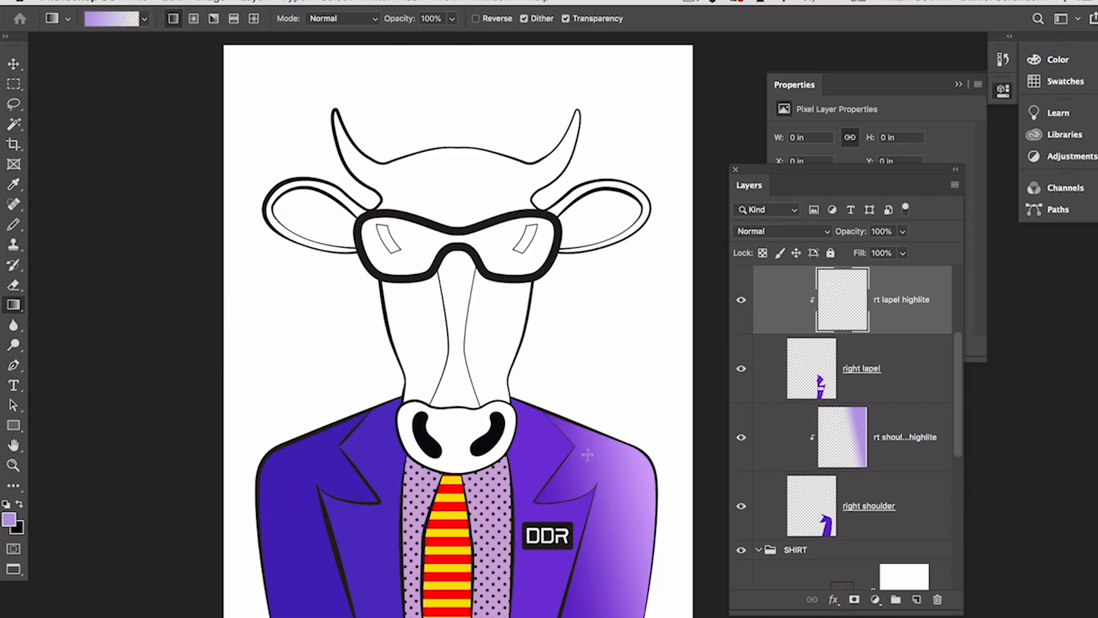
pyautogui.moveTo(585, 460); pyautogui.dragTo(512, 486)
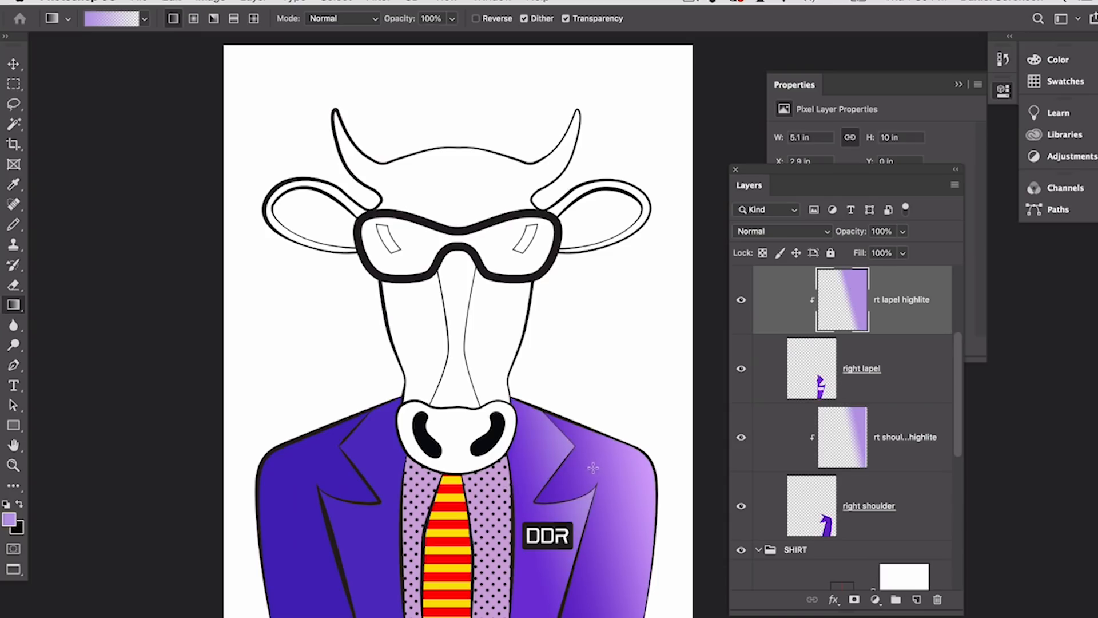
pyautogui.moveTo(587, 468); pyautogui.dragTo(541, 499)
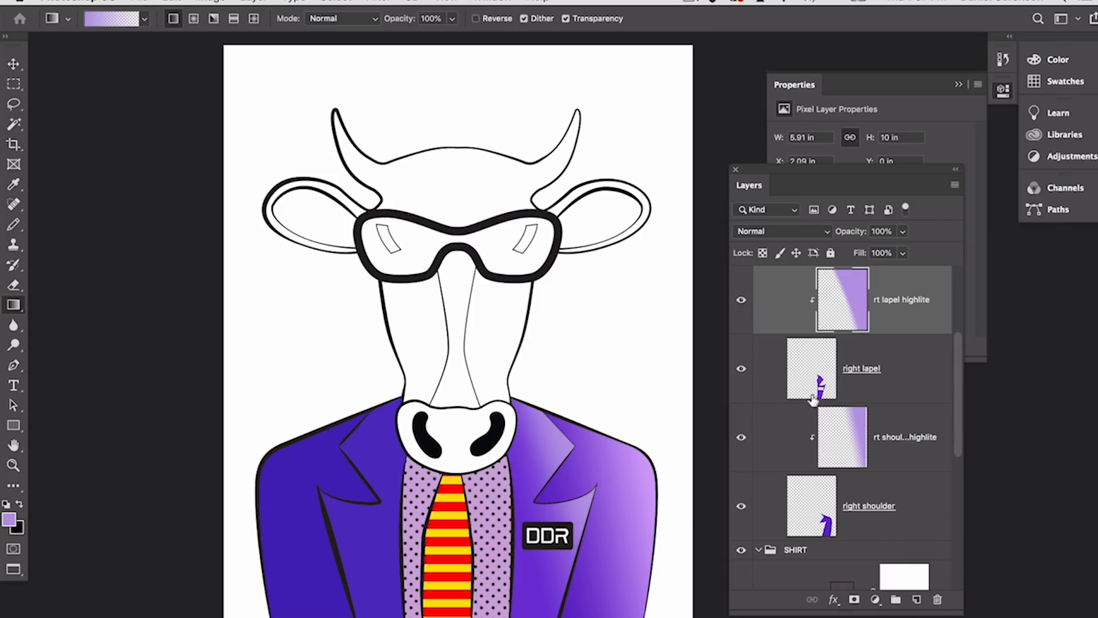
# Step: Add a new layer named "rt lapel shadow" directly above the right lapel layer, clipped to it
pyautogui.click(894, 384)
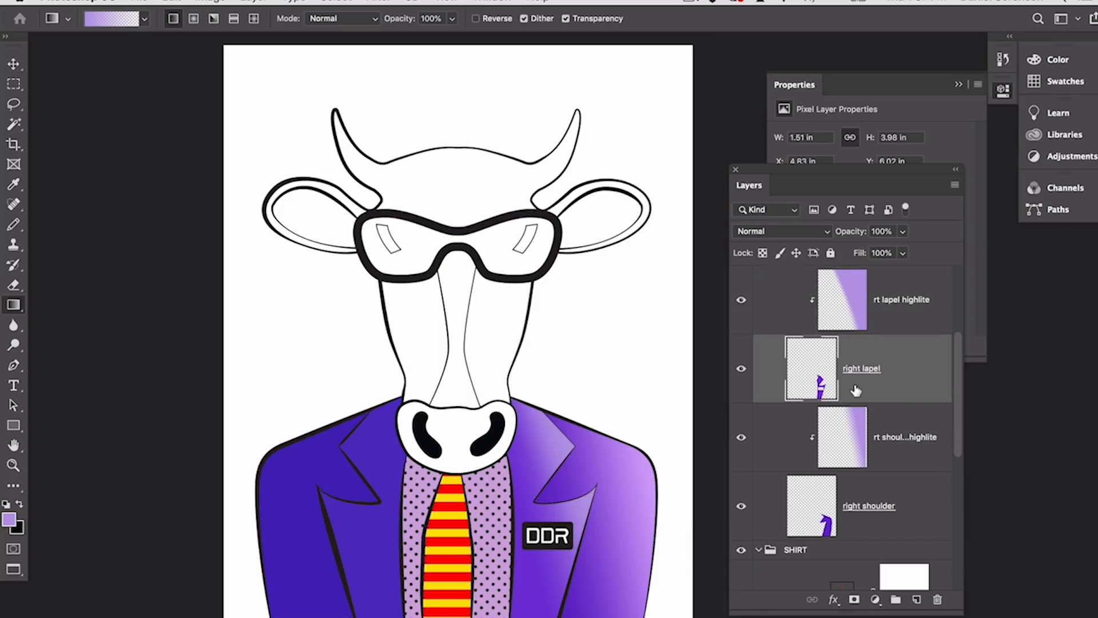
pyautogui.press('super+shift+n')
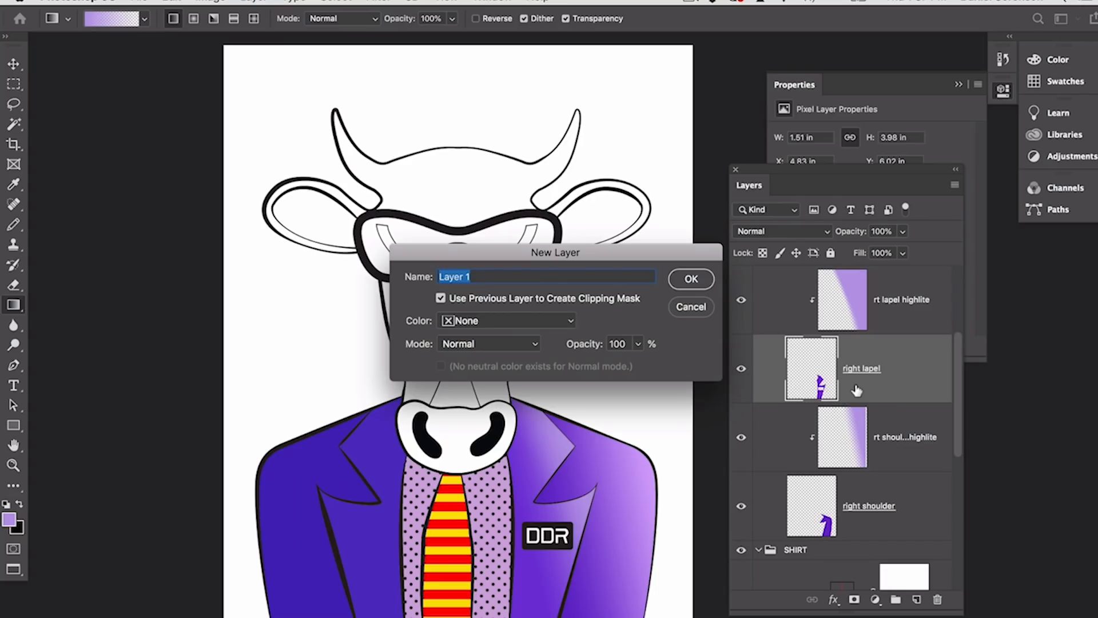
pyautogui.write('rt lapel shadow')
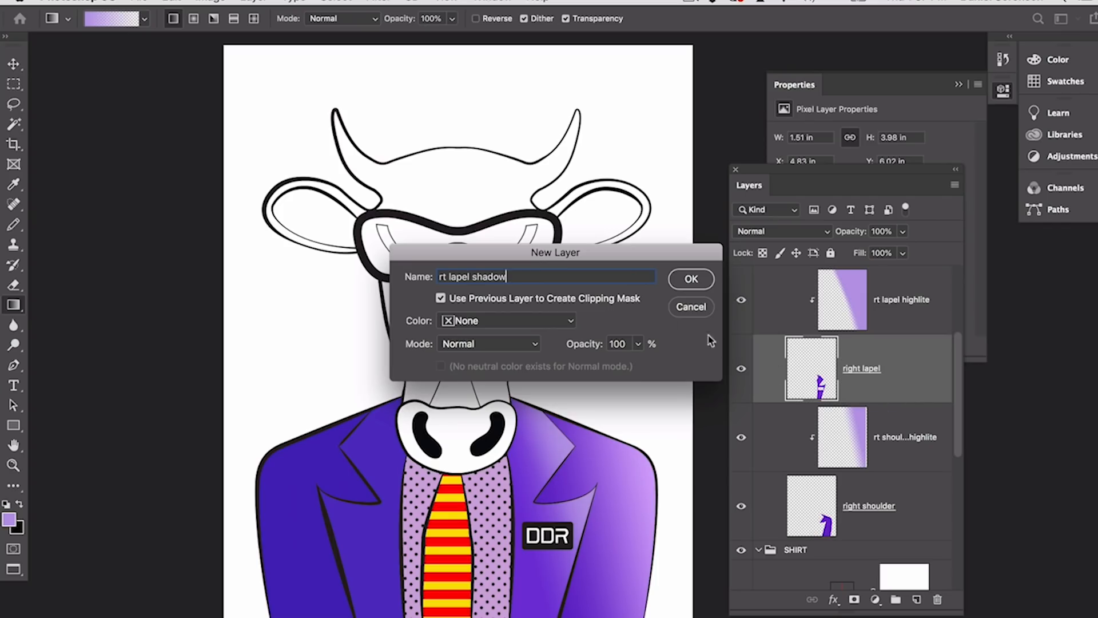
pyautogui.click(686, 280)
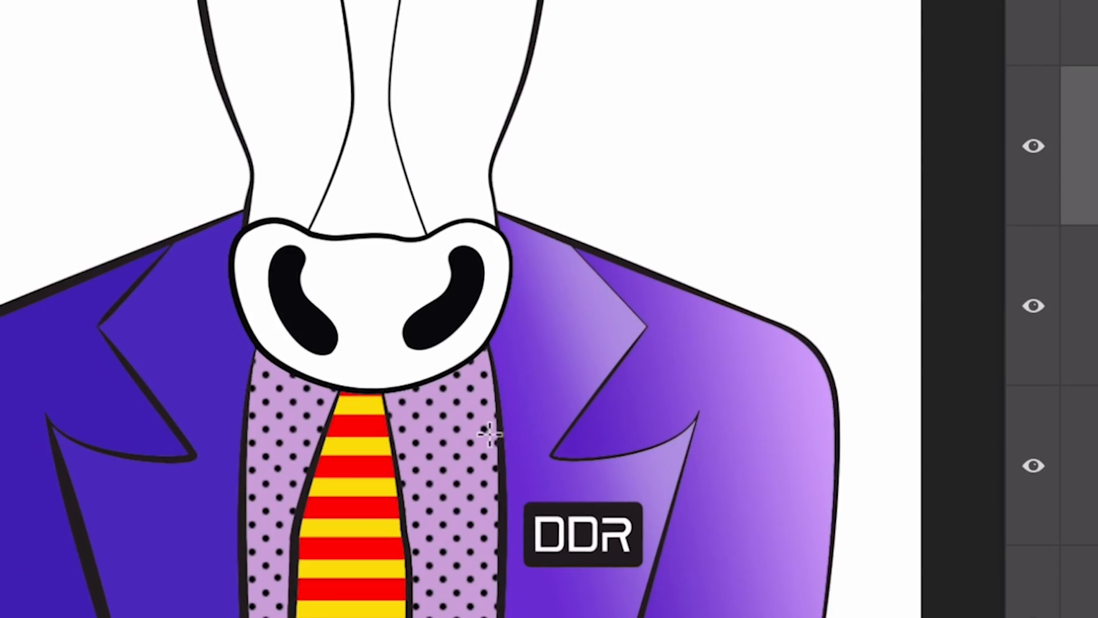
# Step: Draw dark purple shadow gradients from the right lapel's inner edge outward and set the layer to Multiply at 85% opacity
pyautogui.moveTo(505, 493); pyautogui.dragTo(531, 491)
pyautogui.moveTo(546, 429); pyautogui.dragTo(572, 429)
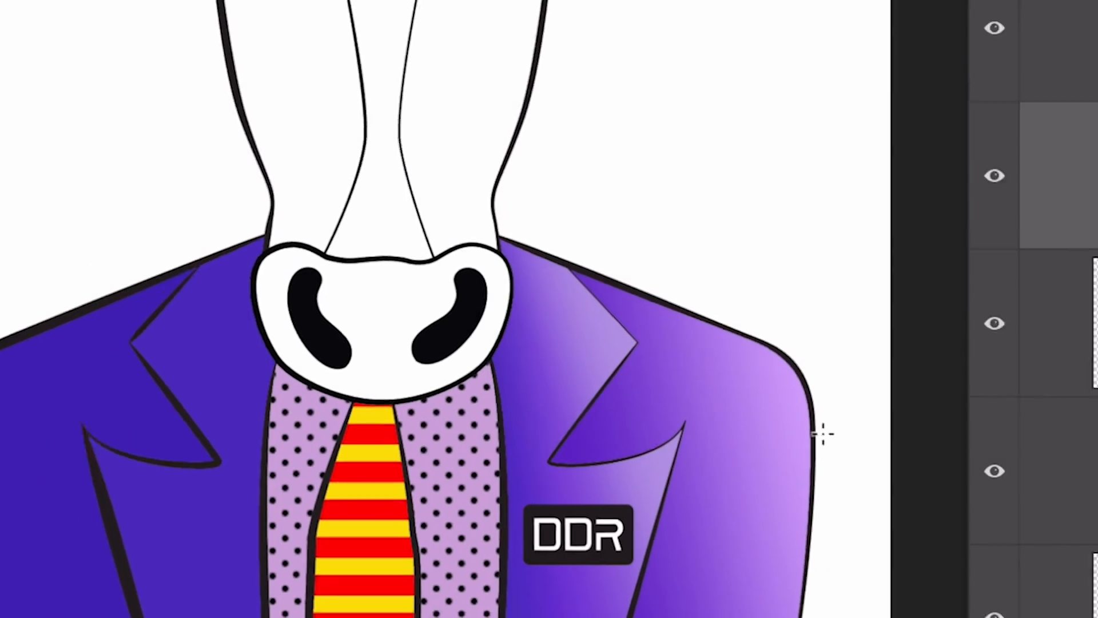
pyautogui.click(787, 231)
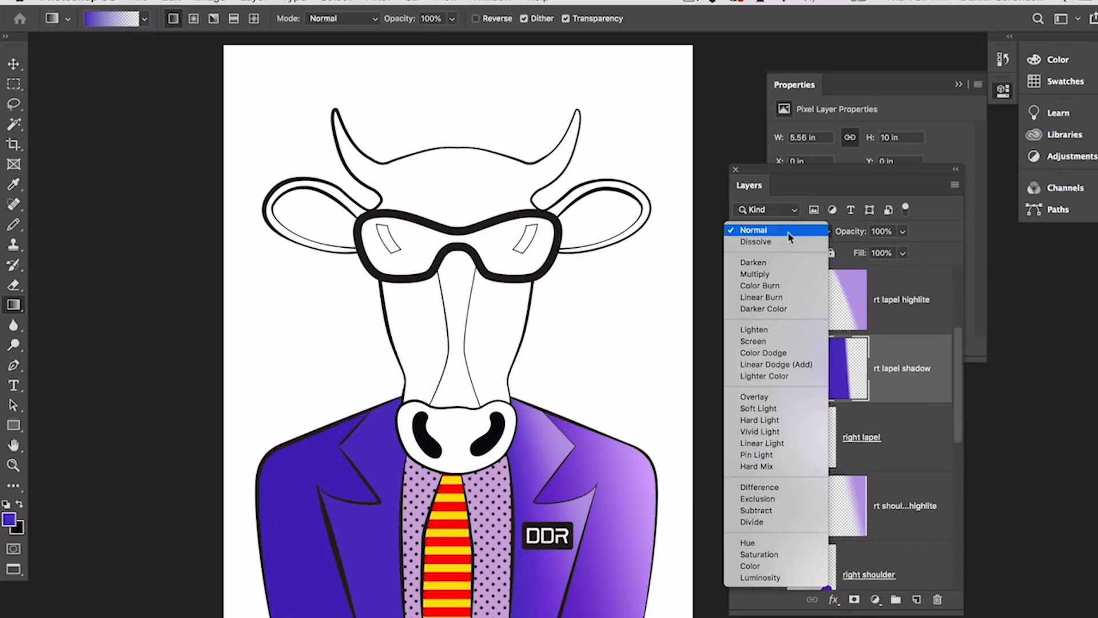
pyautogui.click(782, 276)
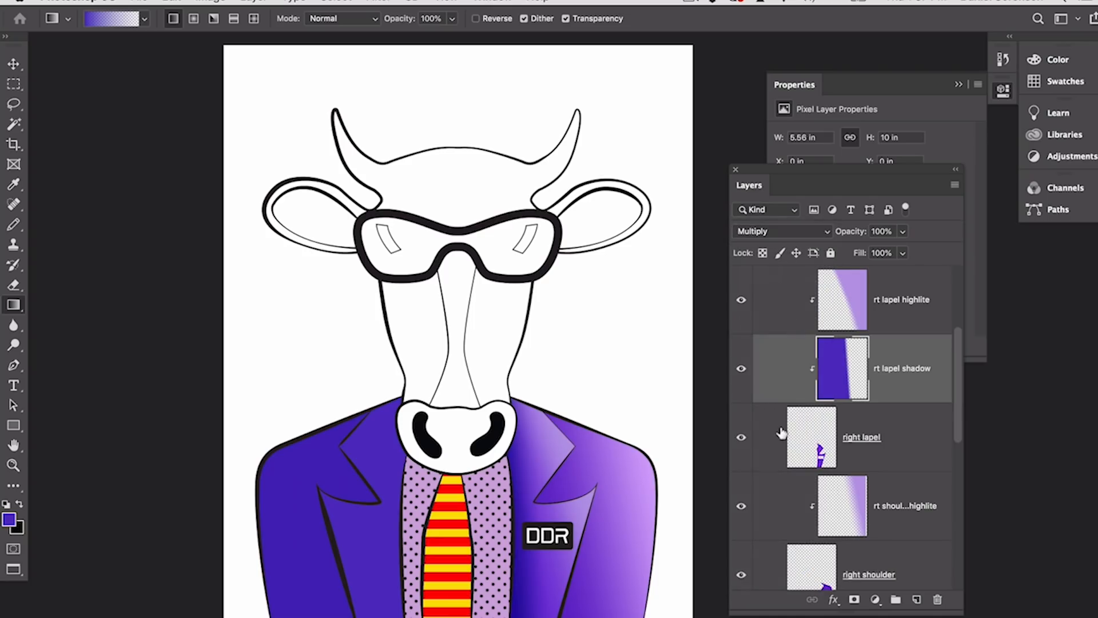
pyautogui.click(903, 231)
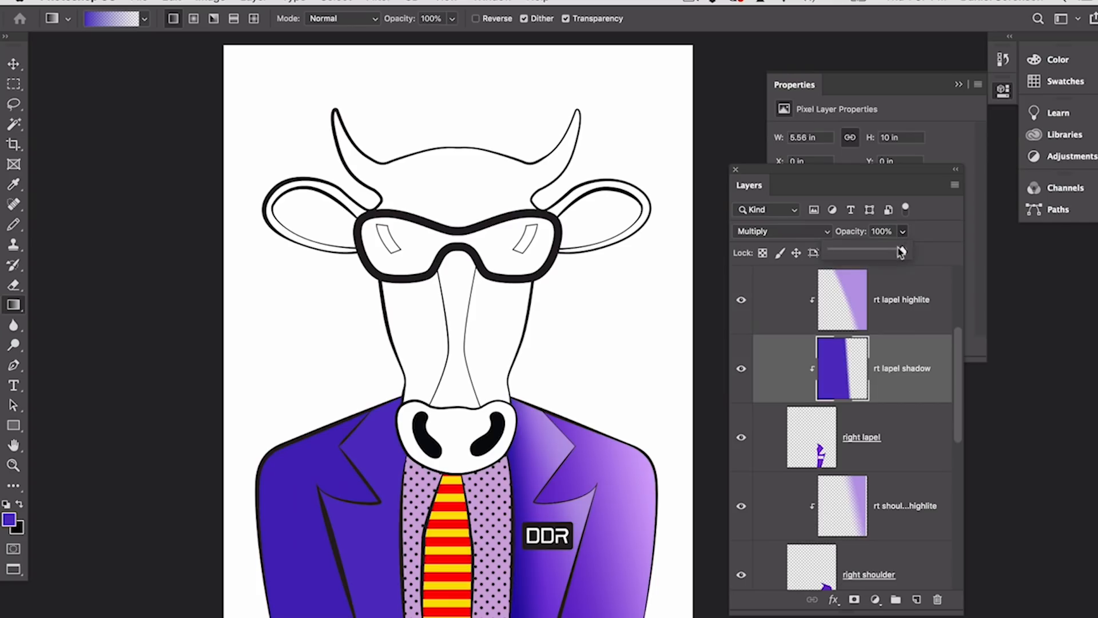
pyautogui.moveTo(902, 253); pyautogui.dragTo(892, 255)
# Step: Select the shirt layer and add a new layer named "shirt rt shadow" above it, clipped to it
pyautogui.rightClick(497, 524)
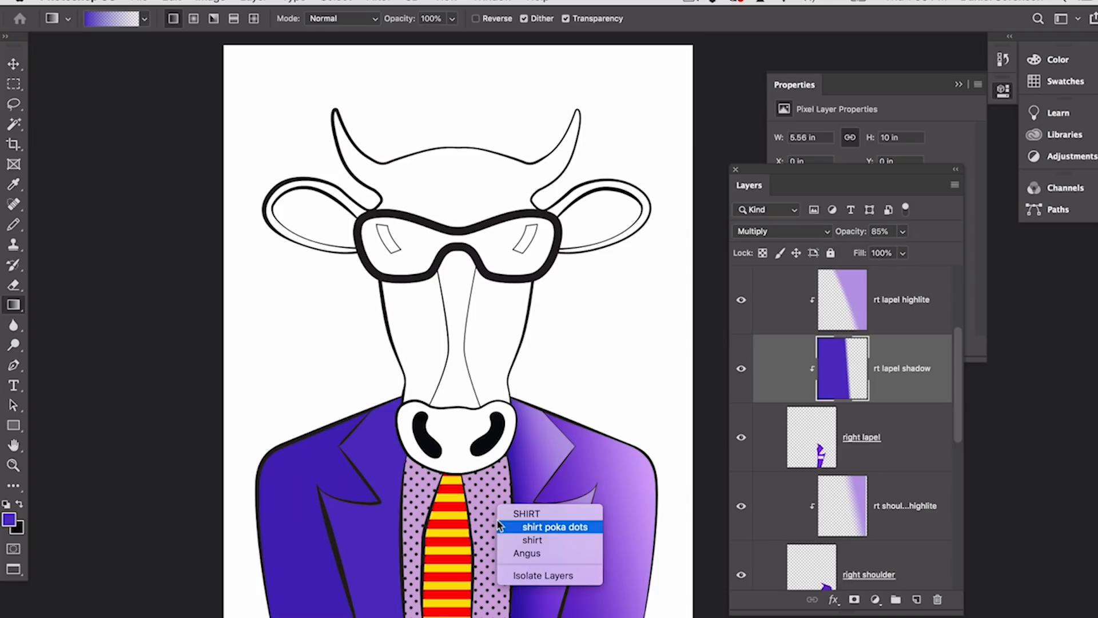
pyautogui.click(545, 542)
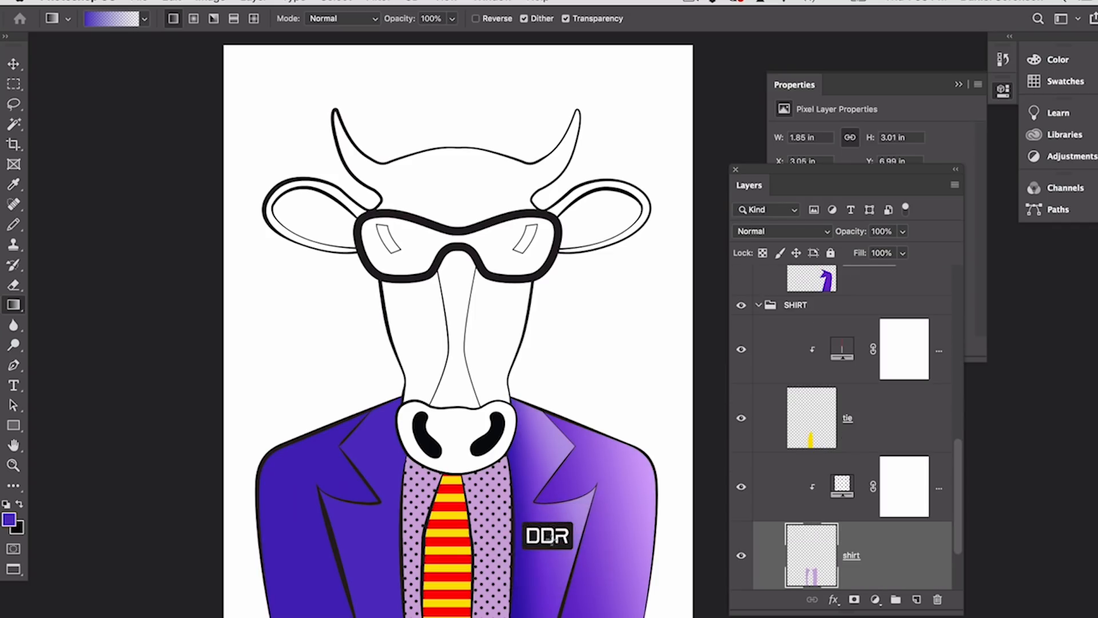
pyautogui.hotkey('ctrl', 'shift', 'n')
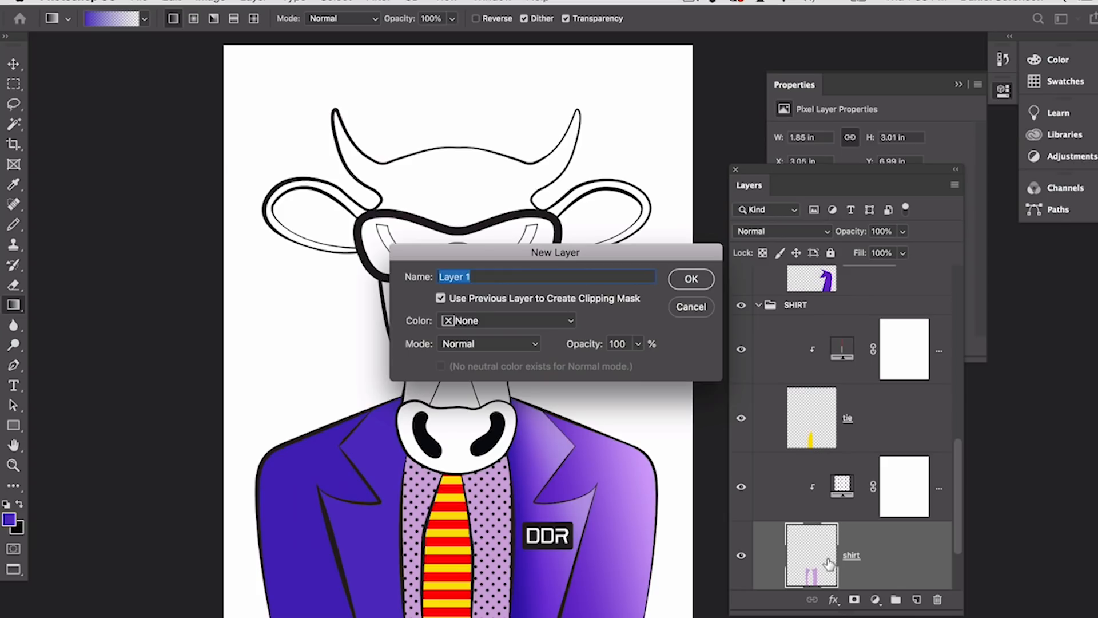
pyautogui.write('shi')
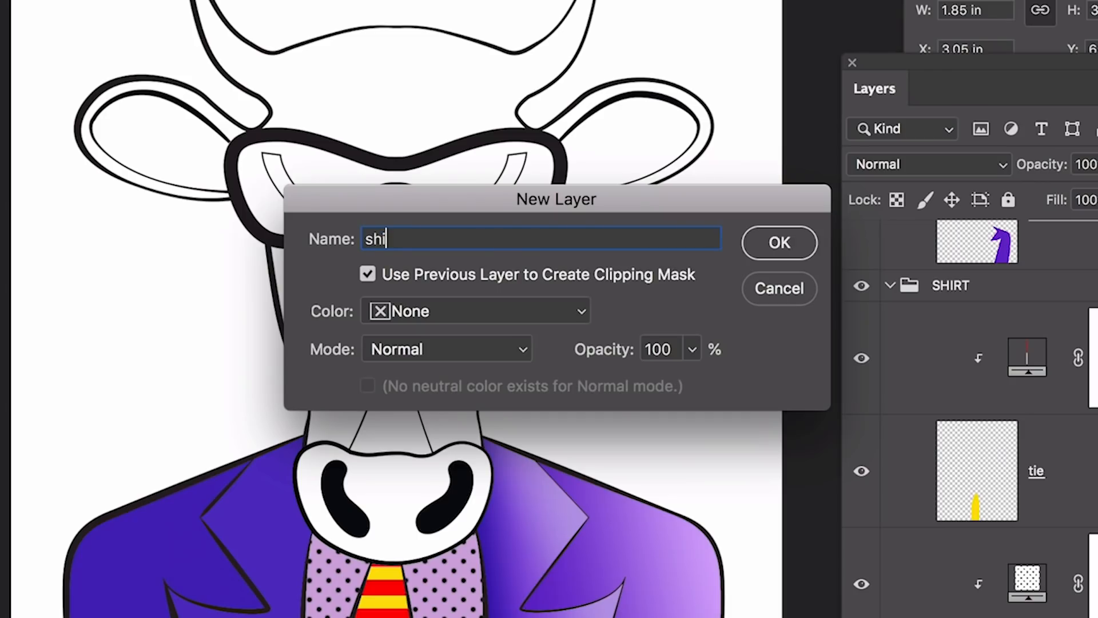
pyautogui.write('rt rt shad')
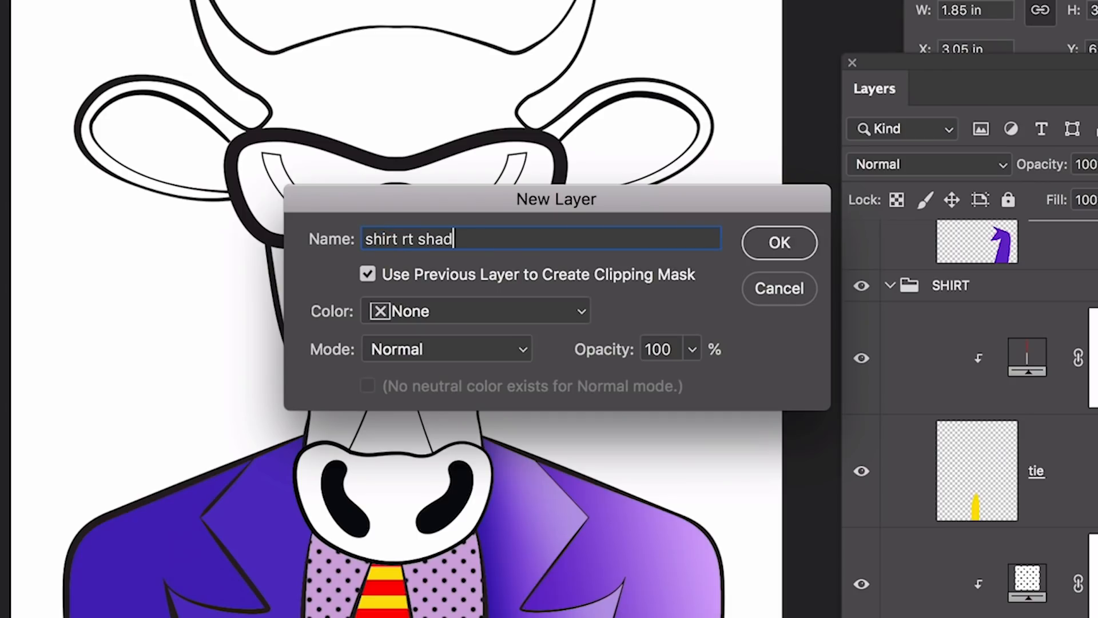
pyautogui.write('ow')
pyautogui.click(776, 244)
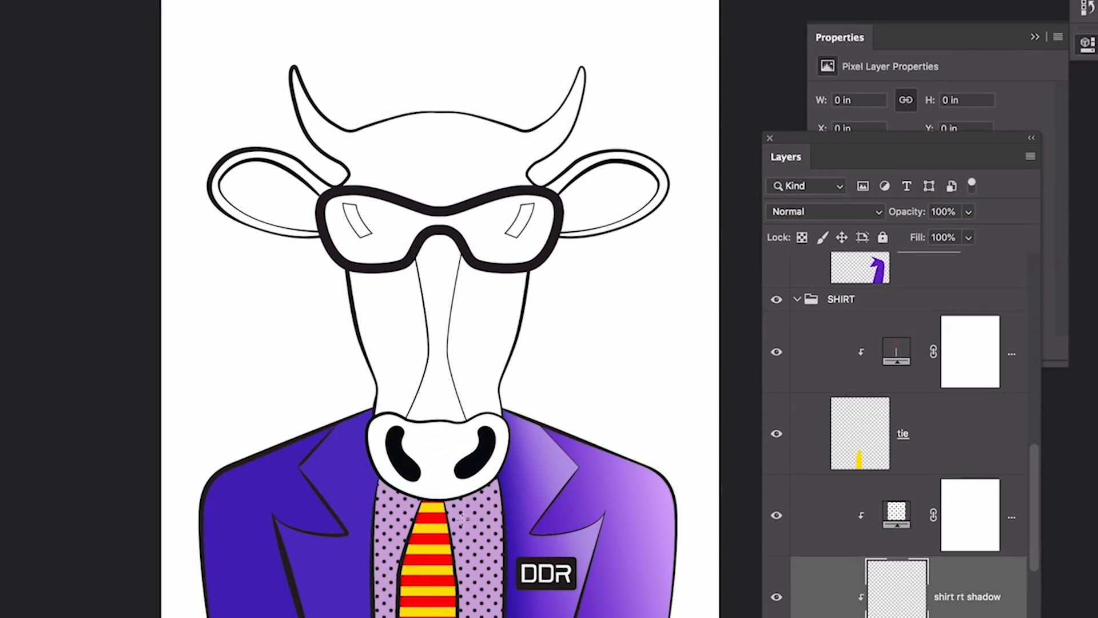
# Step: Shift the shirt's light purple foreground colour toward blue and darken it to a17dbb for the shadow
pyautogui.click(1, 415)
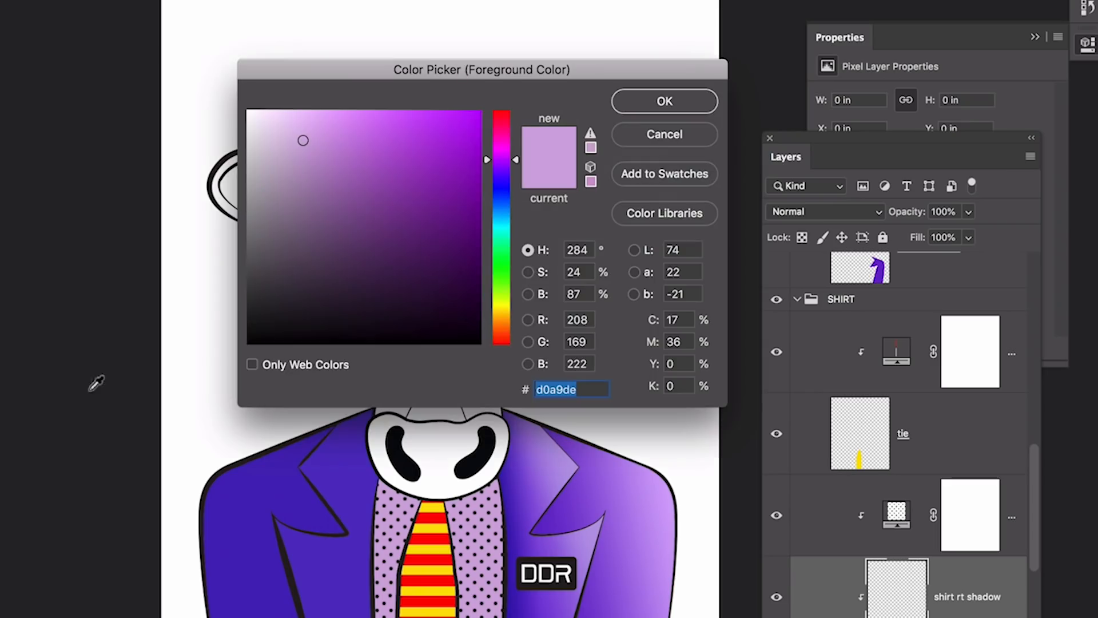
pyautogui.moveTo(389, 68); pyautogui.dragTo(397, 48)
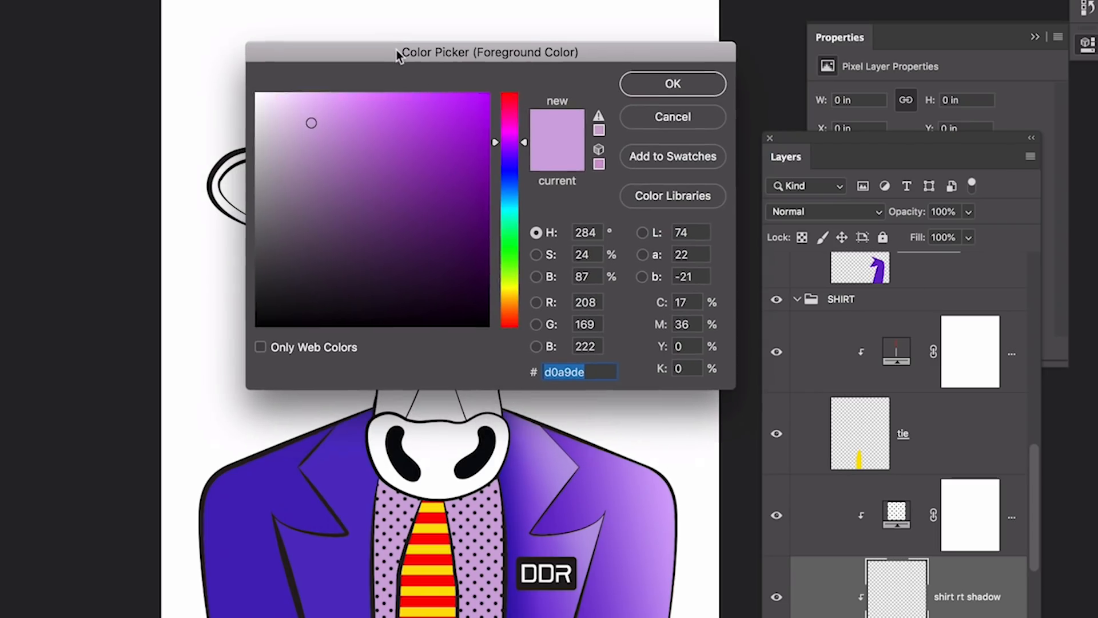
pyautogui.moveTo(525, 140); pyautogui.dragTo(526, 144)
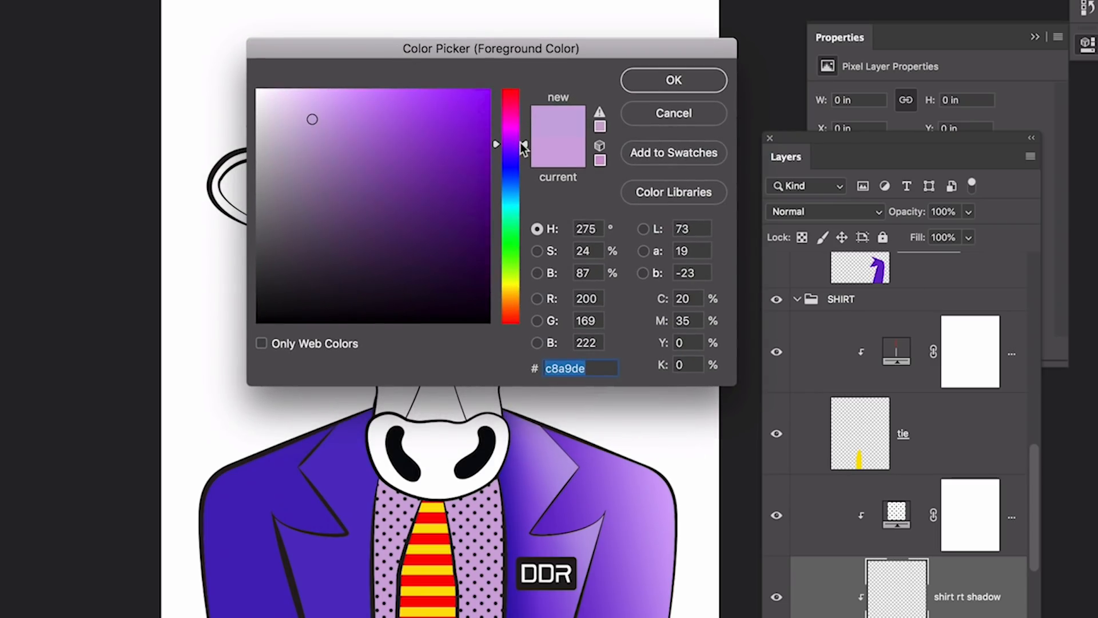
pyautogui.click(335, 151)
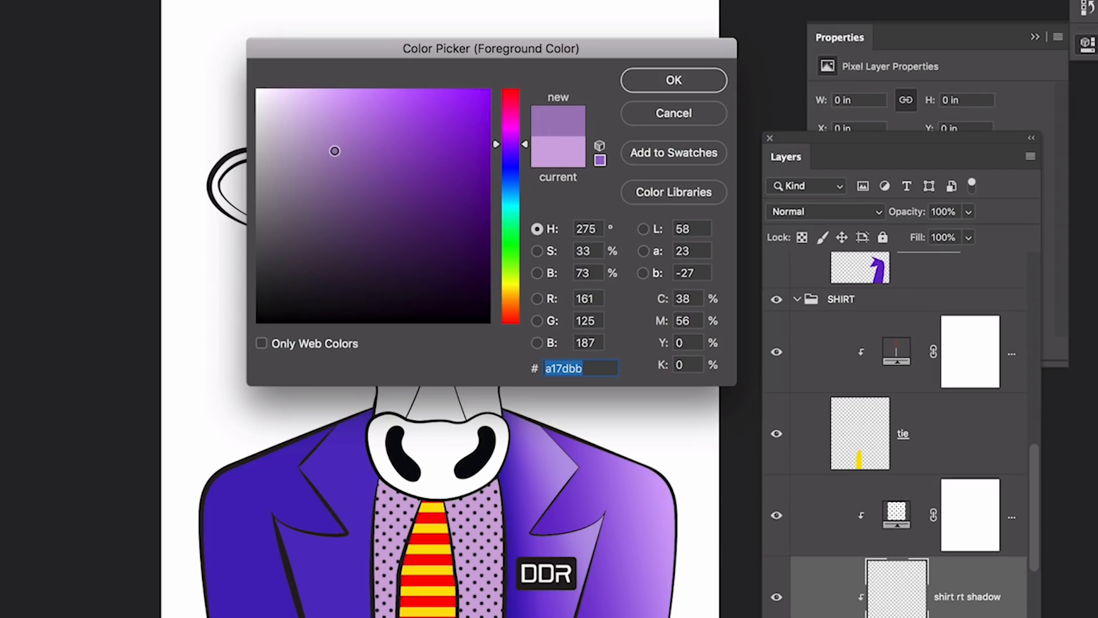
pyautogui.click(674, 80)
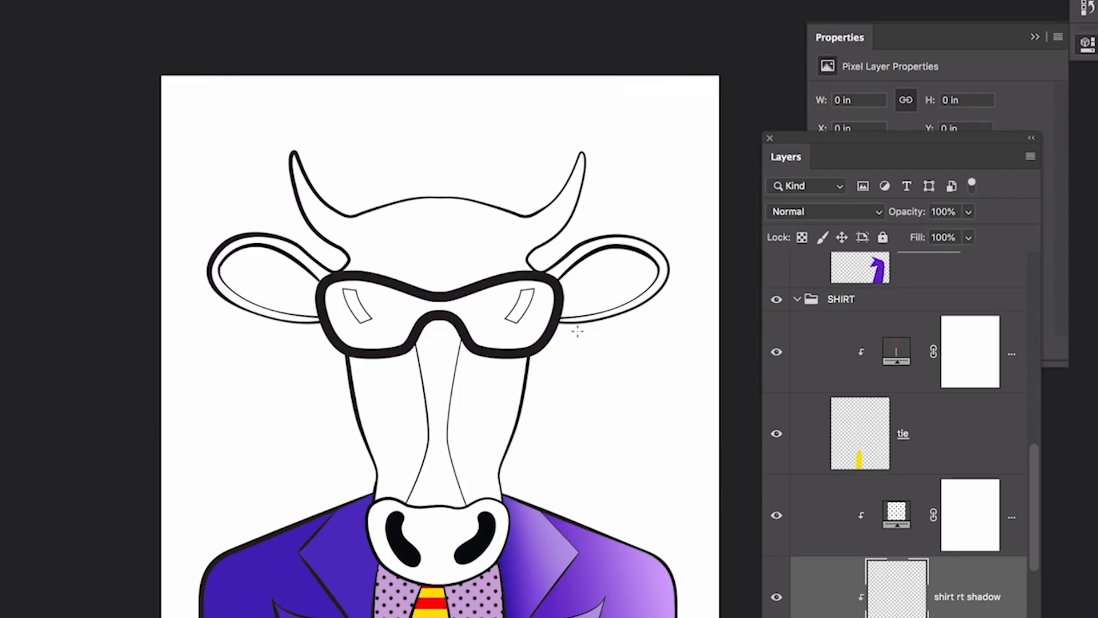
# Step: Draw two shadow gradients on the right half of the shirt, from the suit's edge in toward the tie
pyautogui.moveTo(566, 352); pyautogui.dragTo(552, 209)
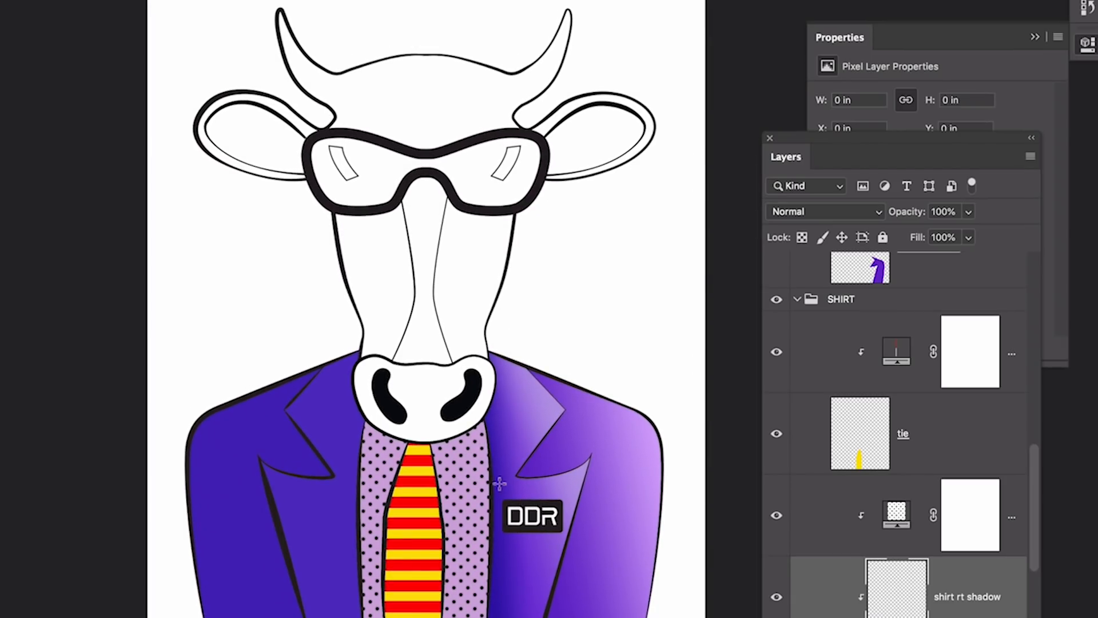
pyautogui.moveTo(496, 490); pyautogui.dragTo(461, 493)
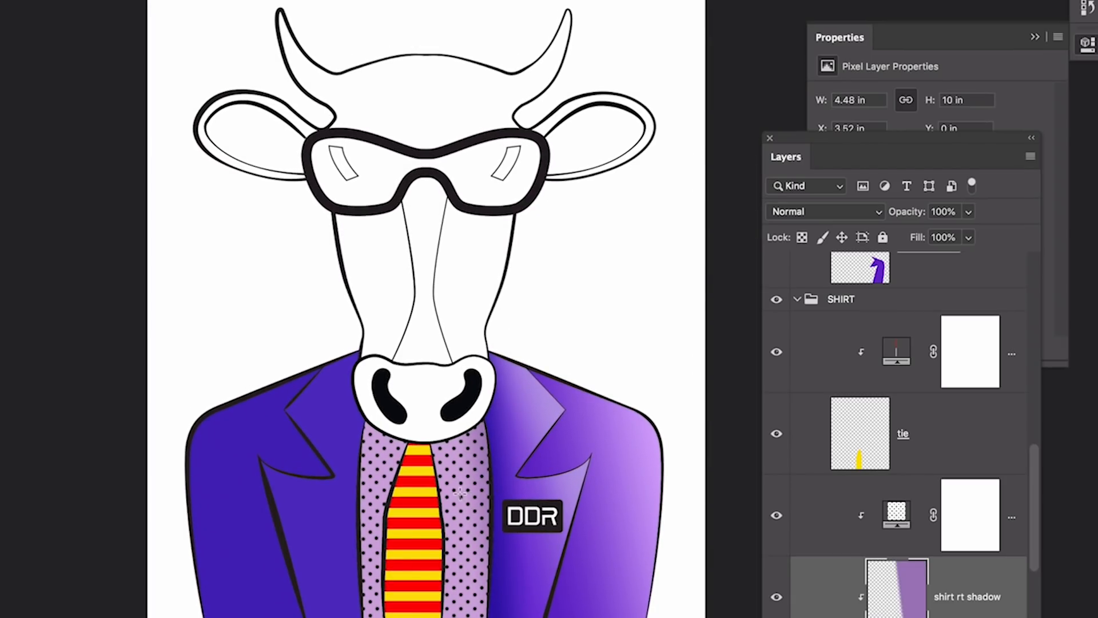
pyautogui.moveTo(495, 587); pyautogui.dragTo(462, 587)
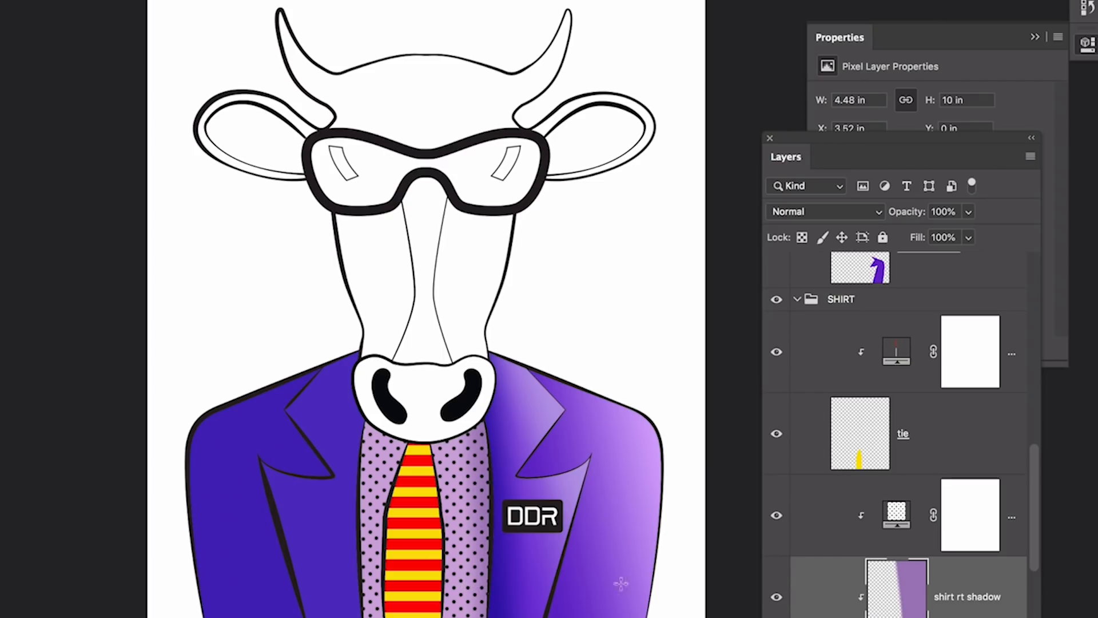
# Step: Set the "shirt rt shadow" layer to Multiply and add a clipped layer named "shirt left shadow" above it
pyautogui.click(828, 213)
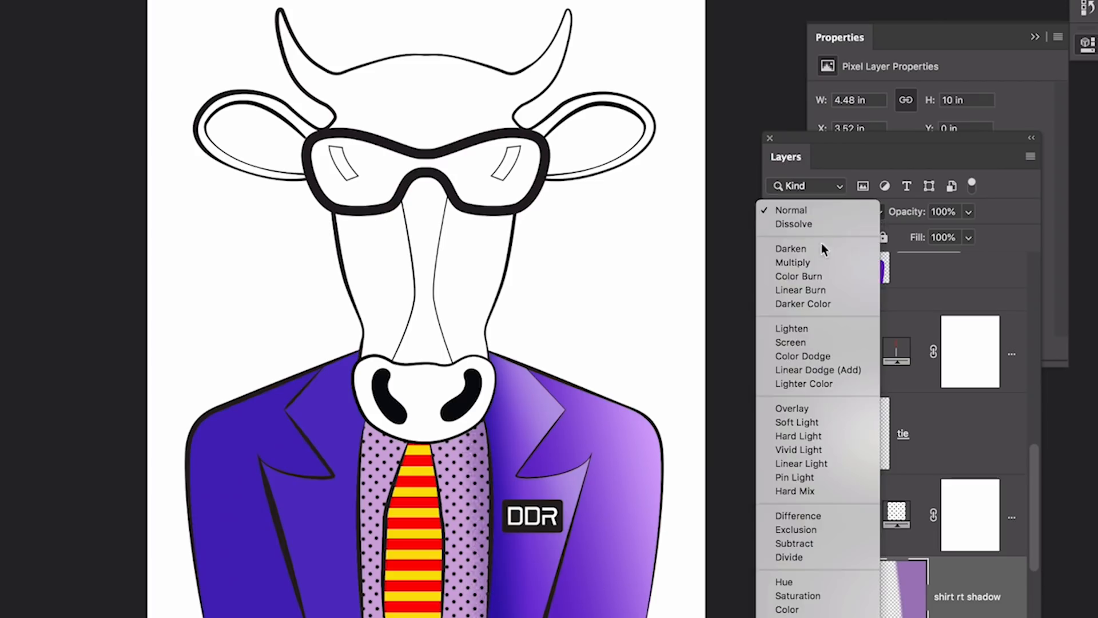
pyautogui.click(820, 264)
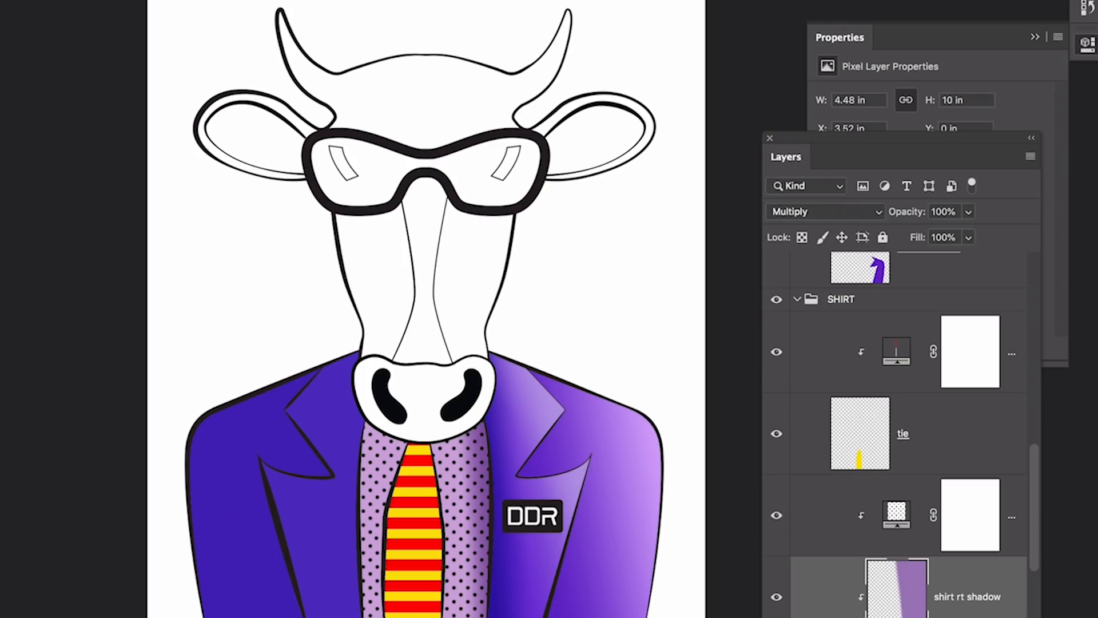
pyautogui.press('super+shift+n')
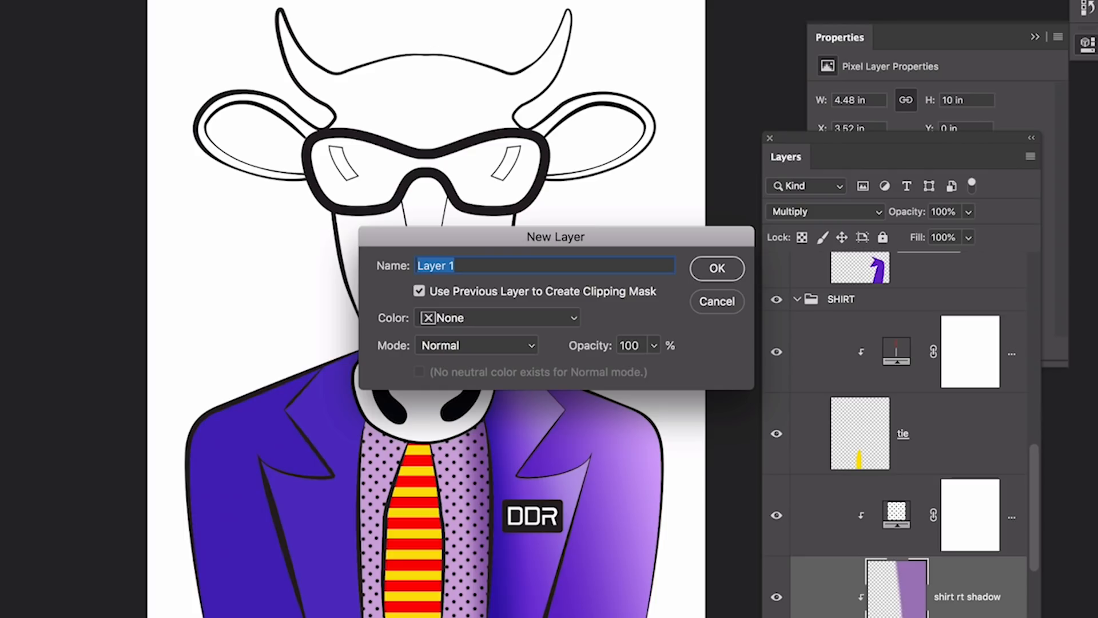
pyautogui.write('shirt left shad')
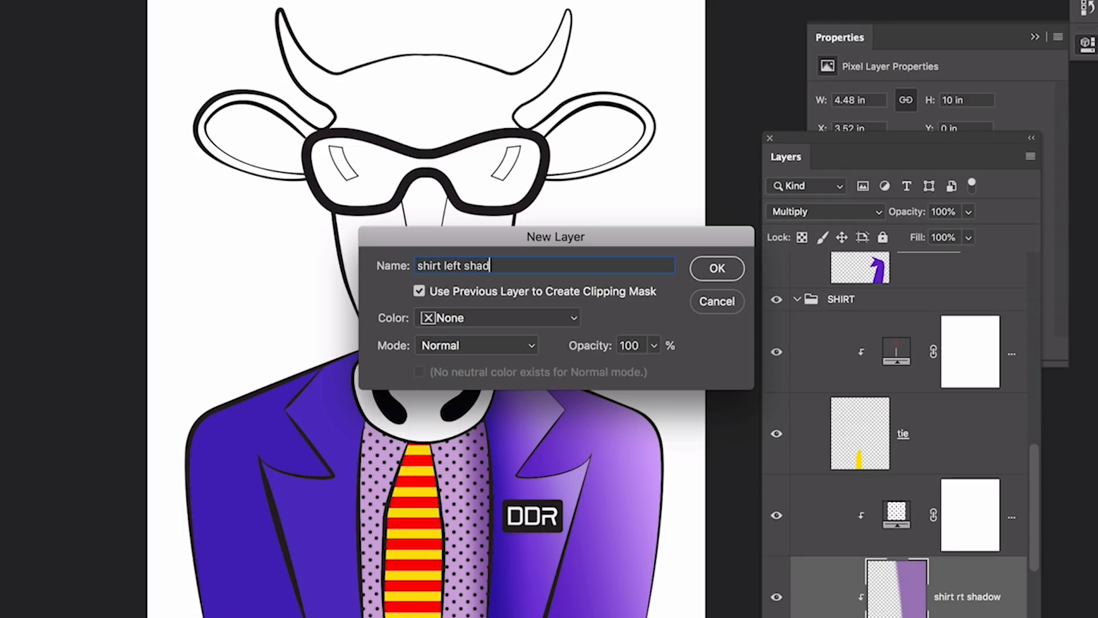
pyautogui.write('ow')
pyautogui.press('Return')
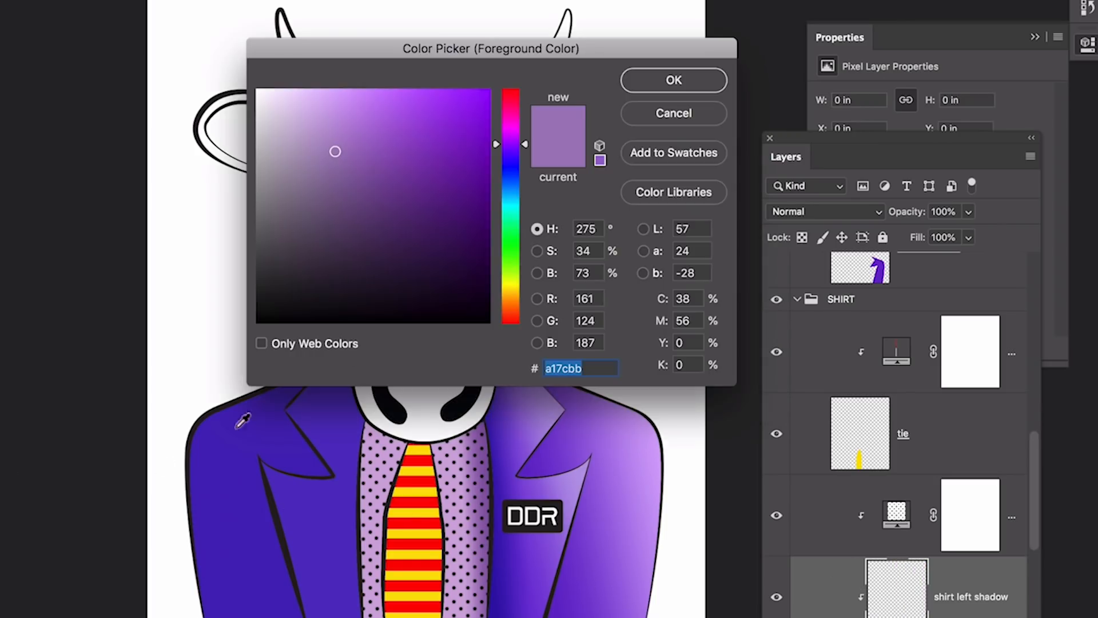
# Step: Draw two darker purple shadow gradients from the suit's edge across the left half of the shirt and set the layer to Multiply
pyautogui.click(353, 178)
pyautogui.click(656, 83)
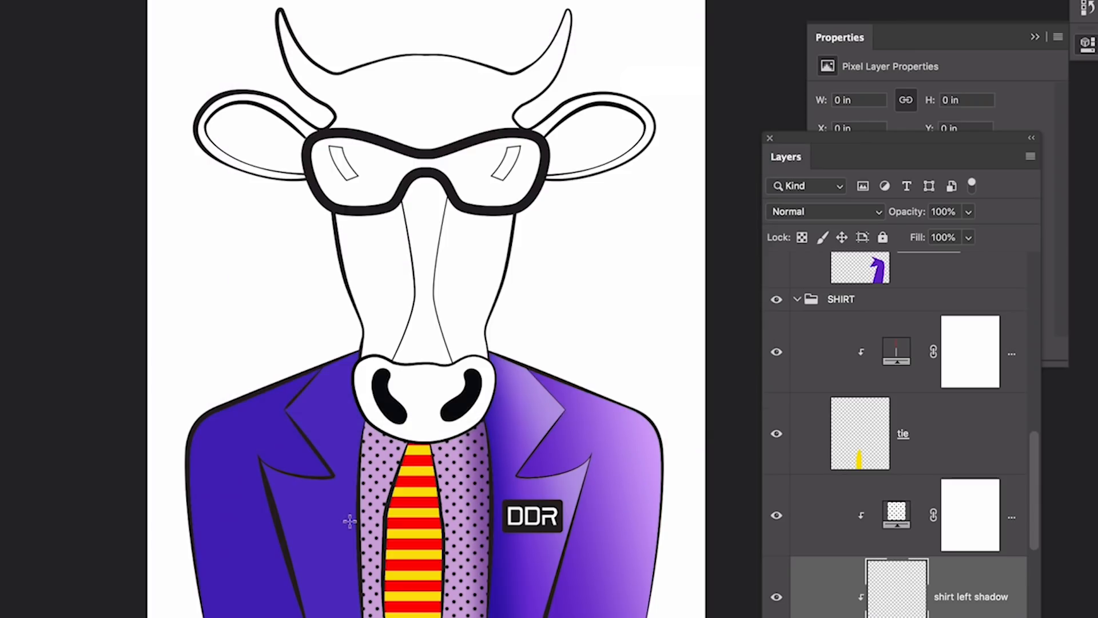
pyautogui.moveTo(351, 521); pyautogui.dragTo(384, 520)
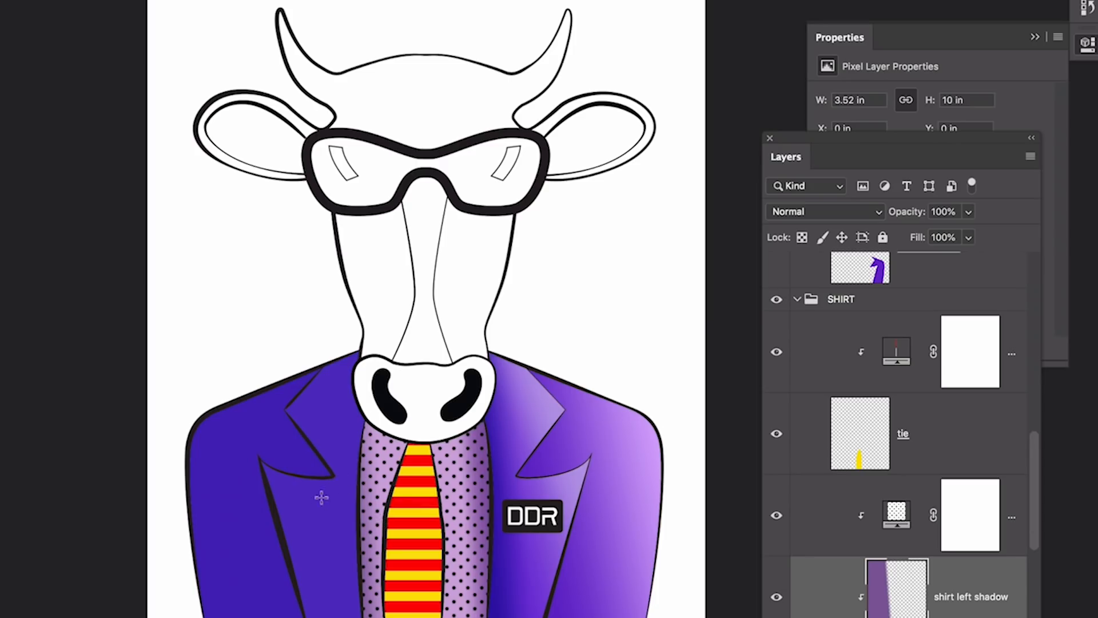
pyautogui.moveTo(324, 500); pyautogui.dragTo(419, 501)
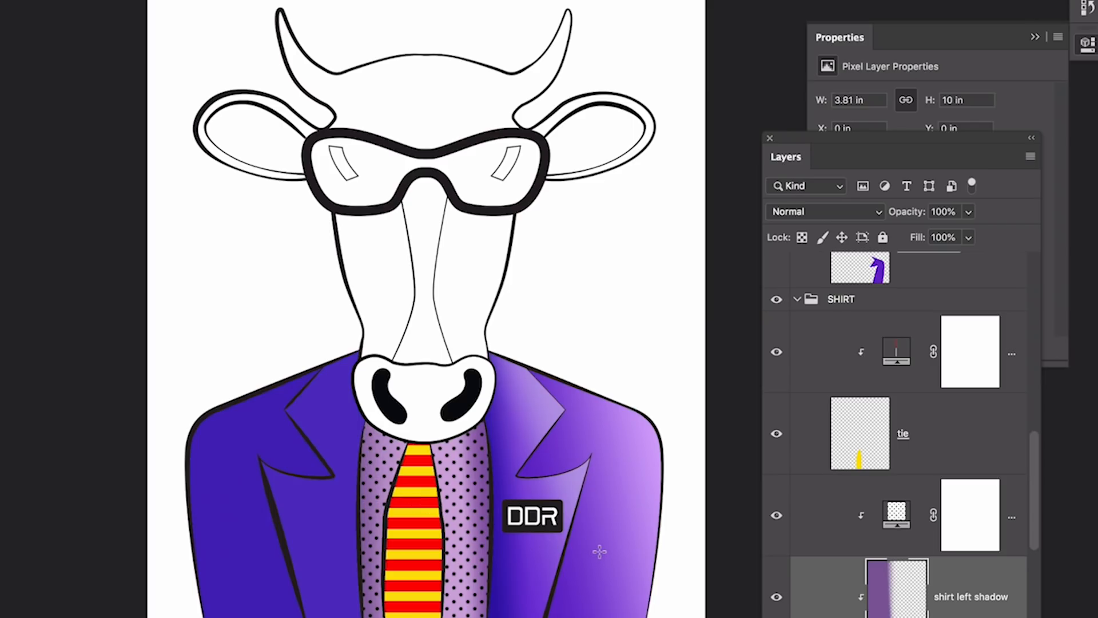
pyautogui.click(821, 212)
pyautogui.click(817, 266)
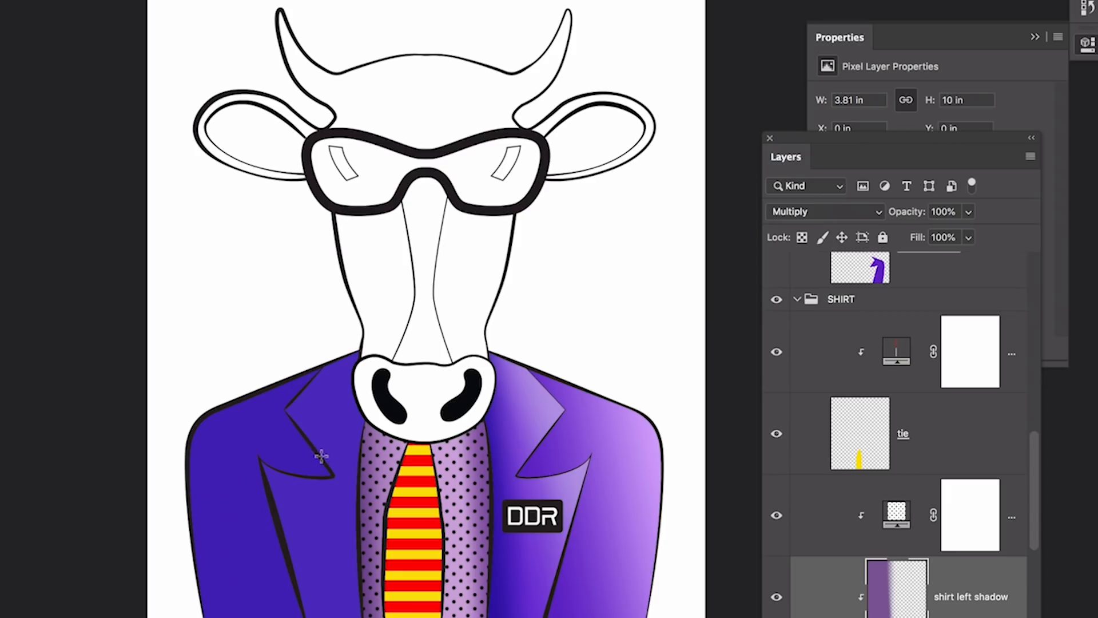
# Step: Select the left lapel layer and add a new layer named "left lapel highlight" above it, clipped to it
pyautogui.rightClick(325, 533)
pyautogui.click(373, 539)
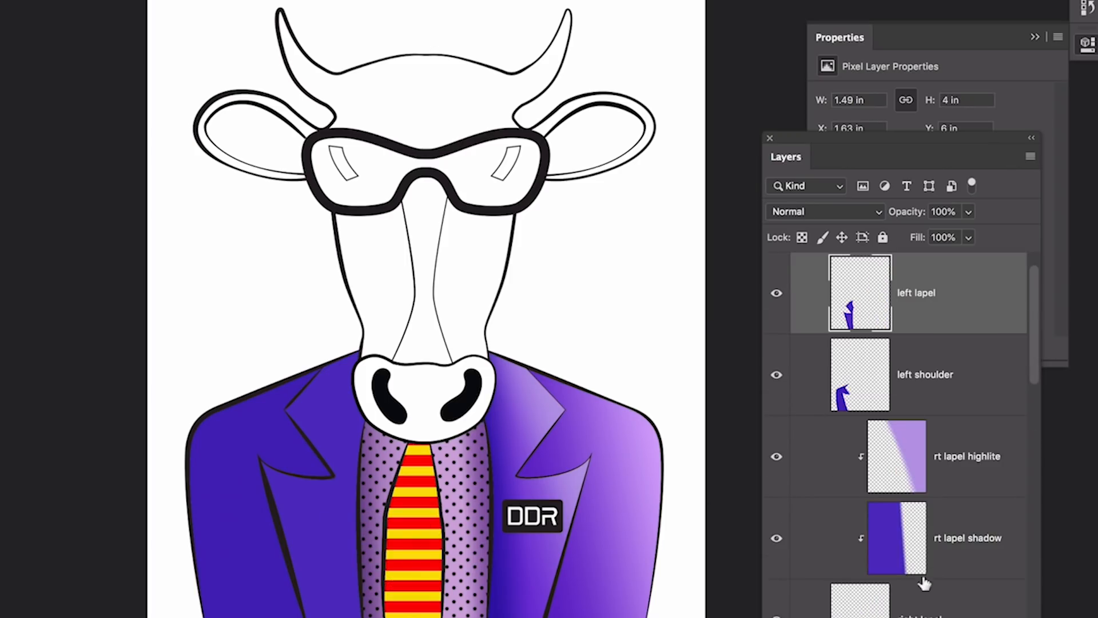
pyautogui.hotkey('ctrl', 'shift', 'n')
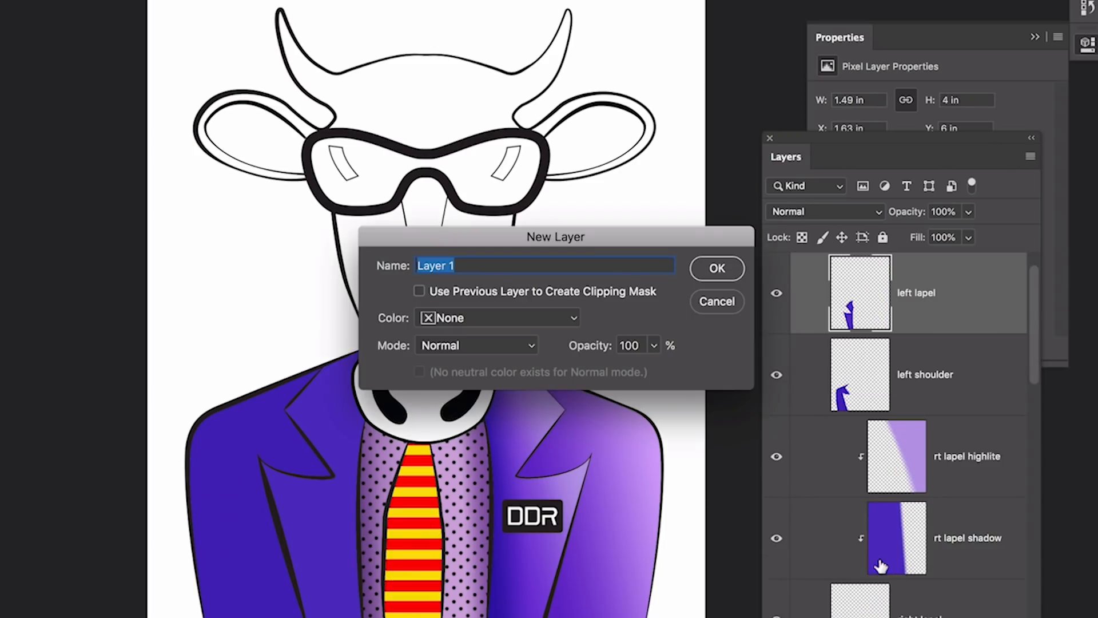
pyautogui.click(579, 292)
pyautogui.press('BackSpace')
pyautogui.write('lef')
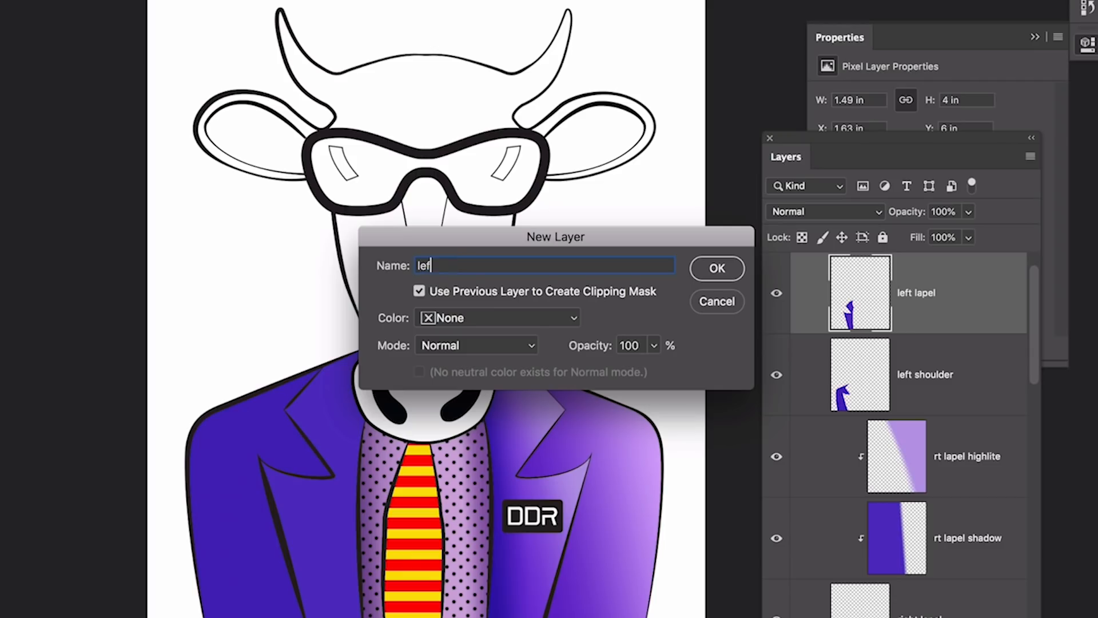
pyautogui.write('t lapel highlight')
pyautogui.press('Return')
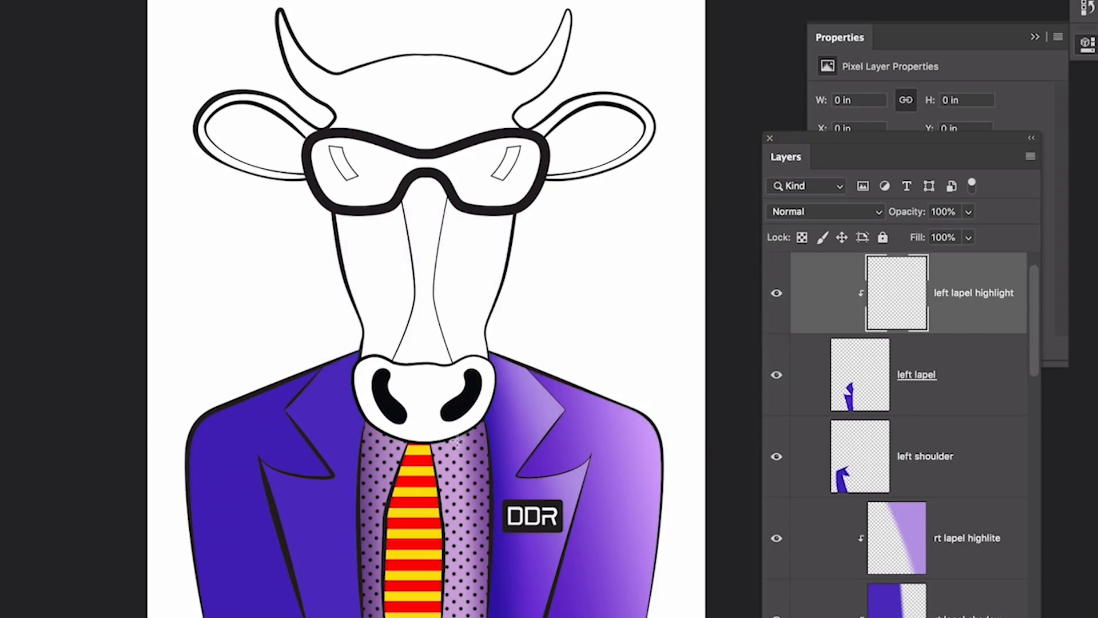
# Step: Sample the light purple of the right lapel and darken the foreground colour to 9474c6 for the left lapel's highlight
pyautogui.click(532, 407)
pyautogui.click(12, 503)
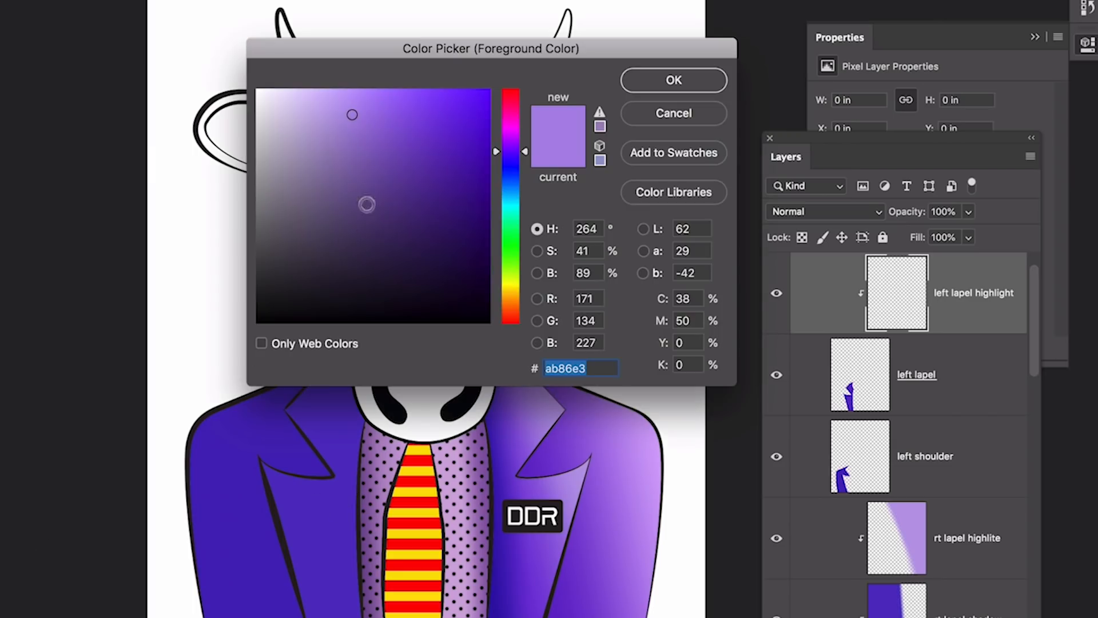
pyautogui.click(354, 141)
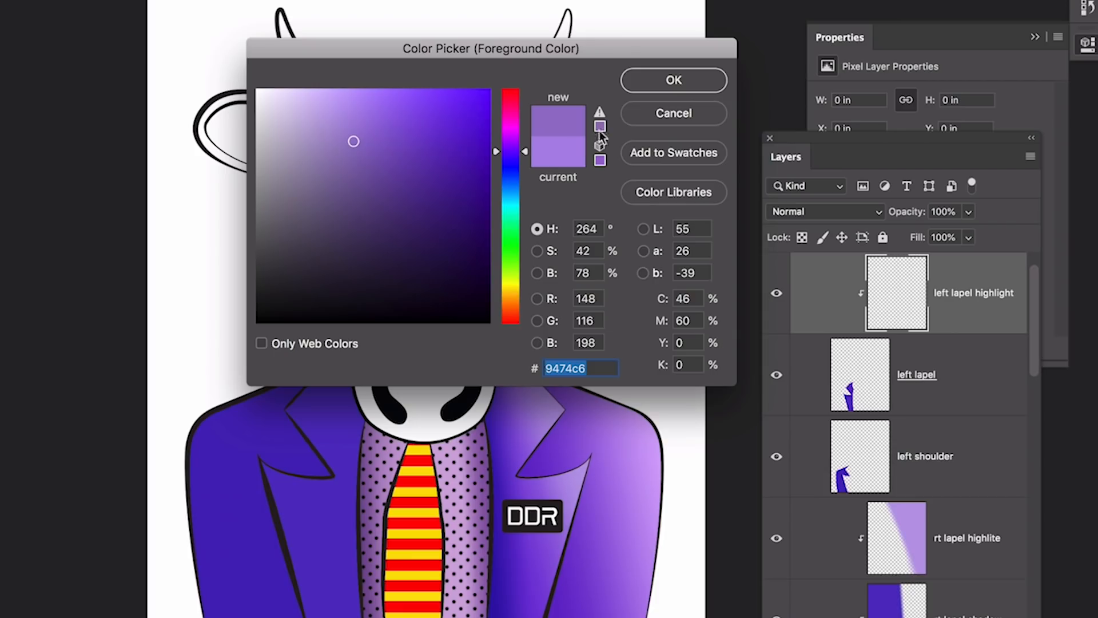
pyautogui.click(651, 87)
# Step: Draw light purple highlight gradients from the left lapel's inner edge outward, undoing and redrawing the stroke that spreads it further
pyautogui.moveTo(333, 541); pyautogui.dragTo(328, 525)
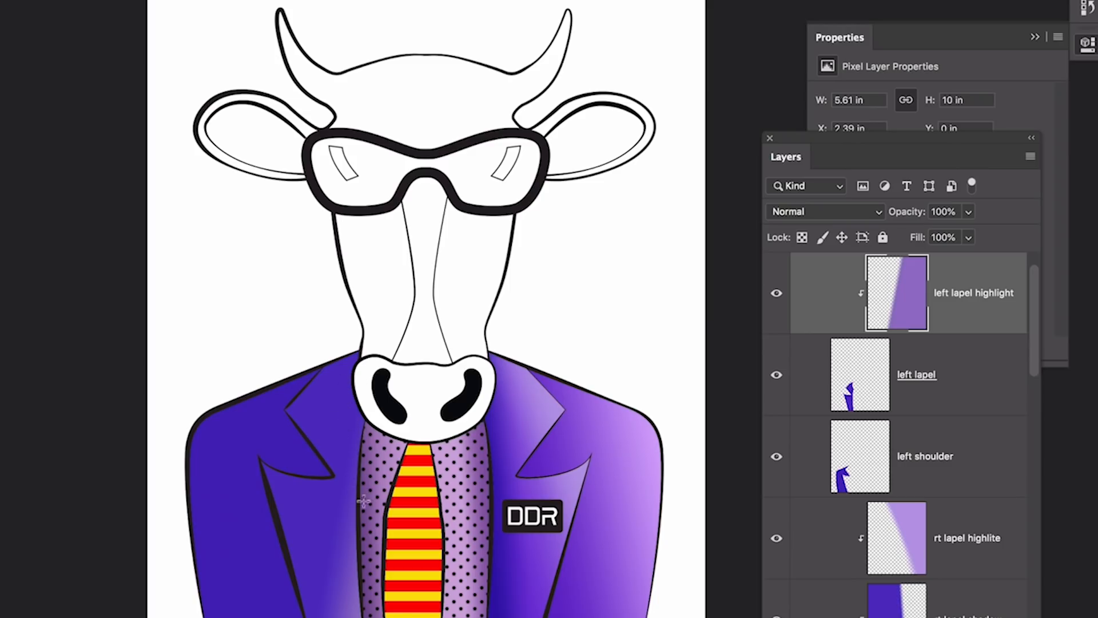
pyautogui.moveTo(365, 505); pyautogui.dragTo(339, 509)
pyautogui.press('super+z')
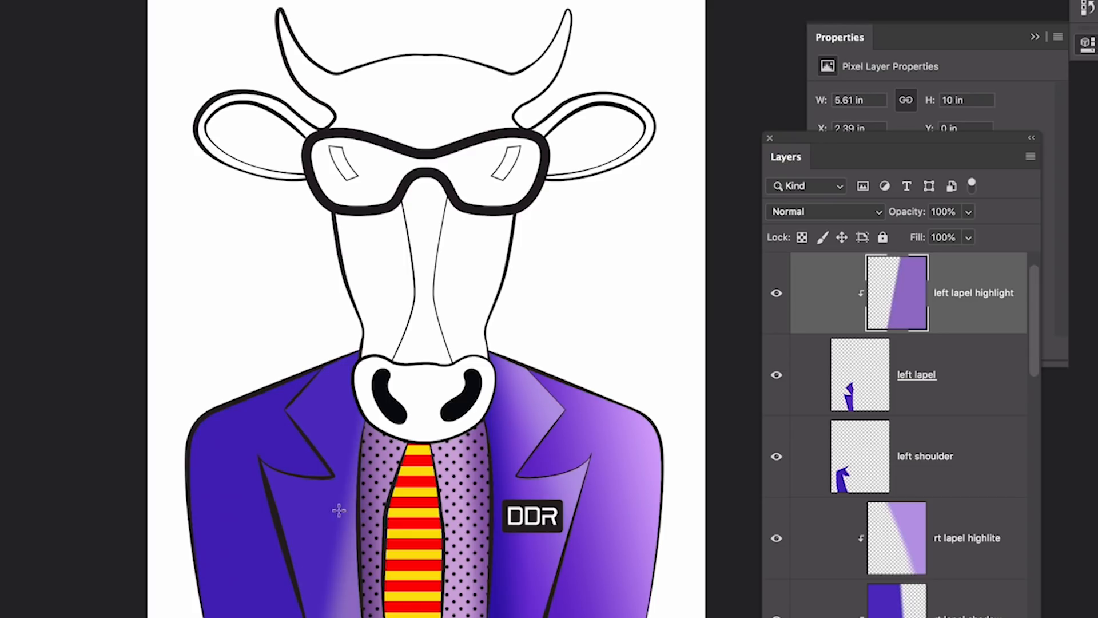
pyautogui.press('super+z')
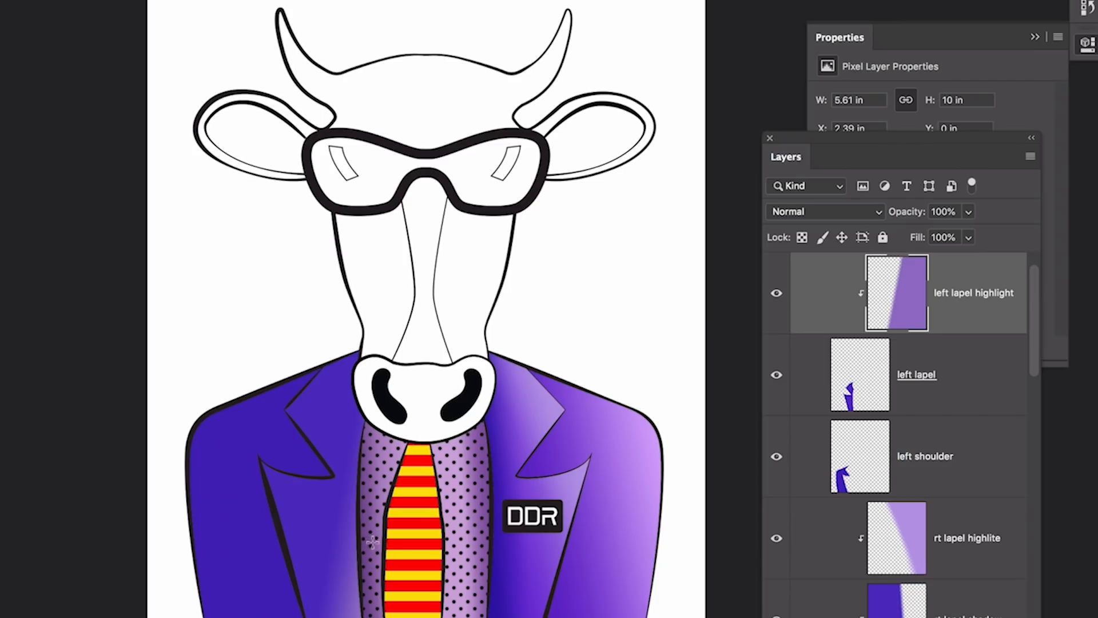
pyautogui.moveTo(371, 541); pyautogui.dragTo(323, 517)
pyautogui.press('super+z')
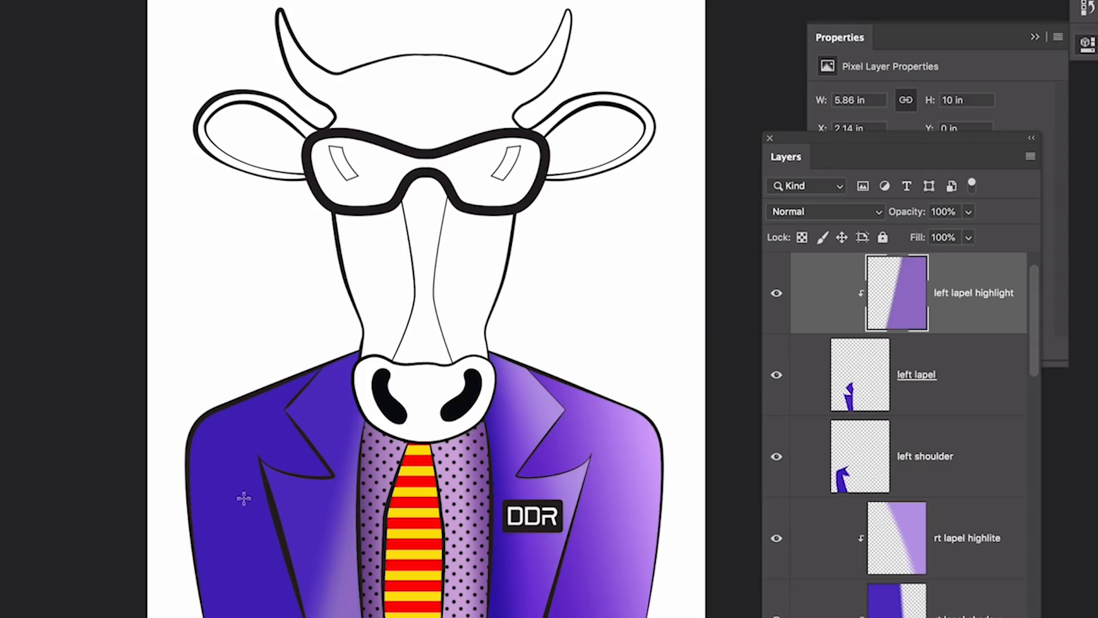
# Step: Select the left shoulder layer and add a clipped layer named "left shoulder reflect light" above it
pyautogui.rightClick(243, 469)
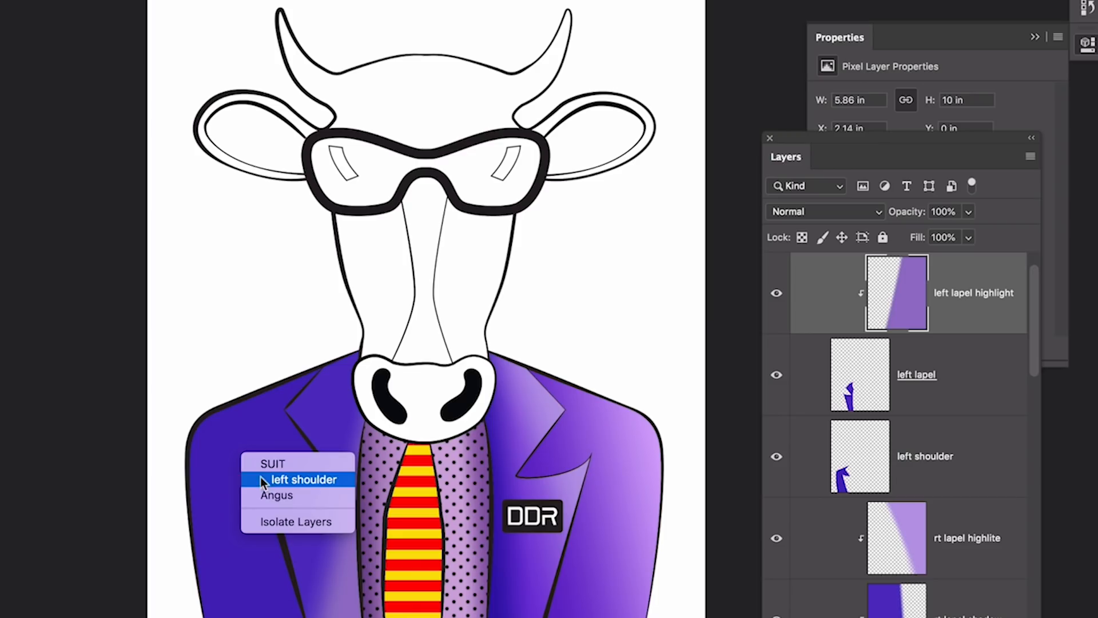
pyautogui.click(282, 481)
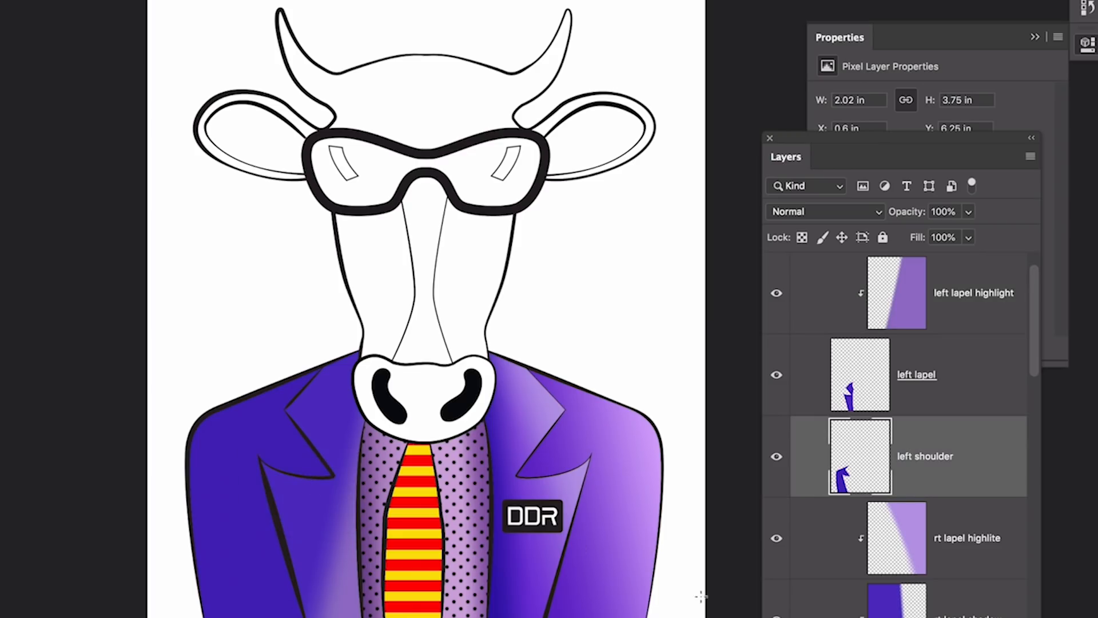
pyautogui.press('super+shift+n')
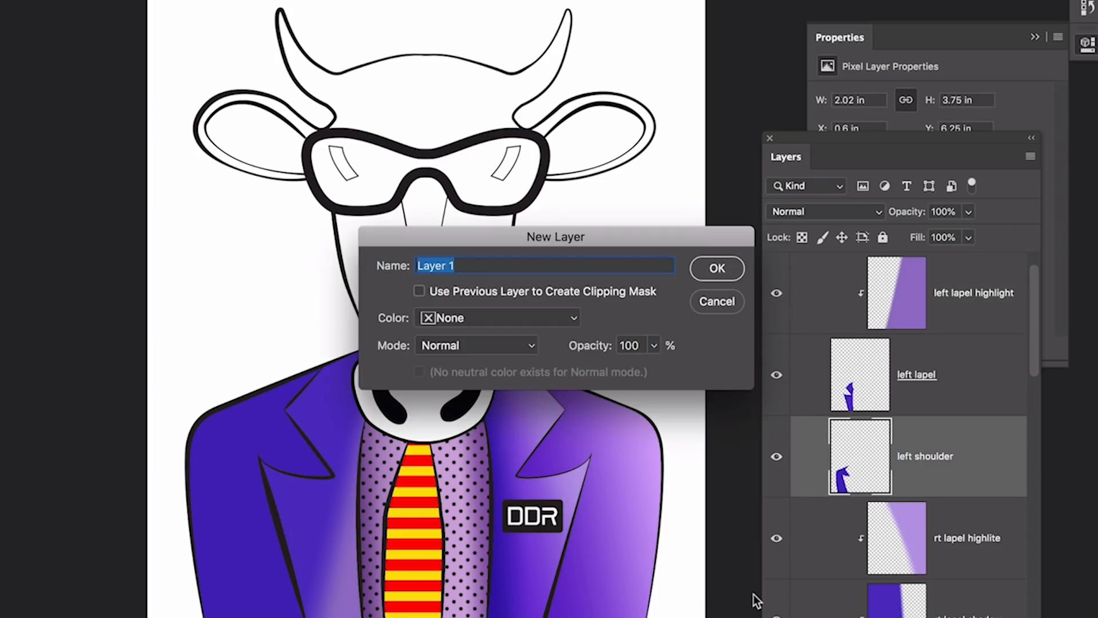
pyautogui.write('lef')
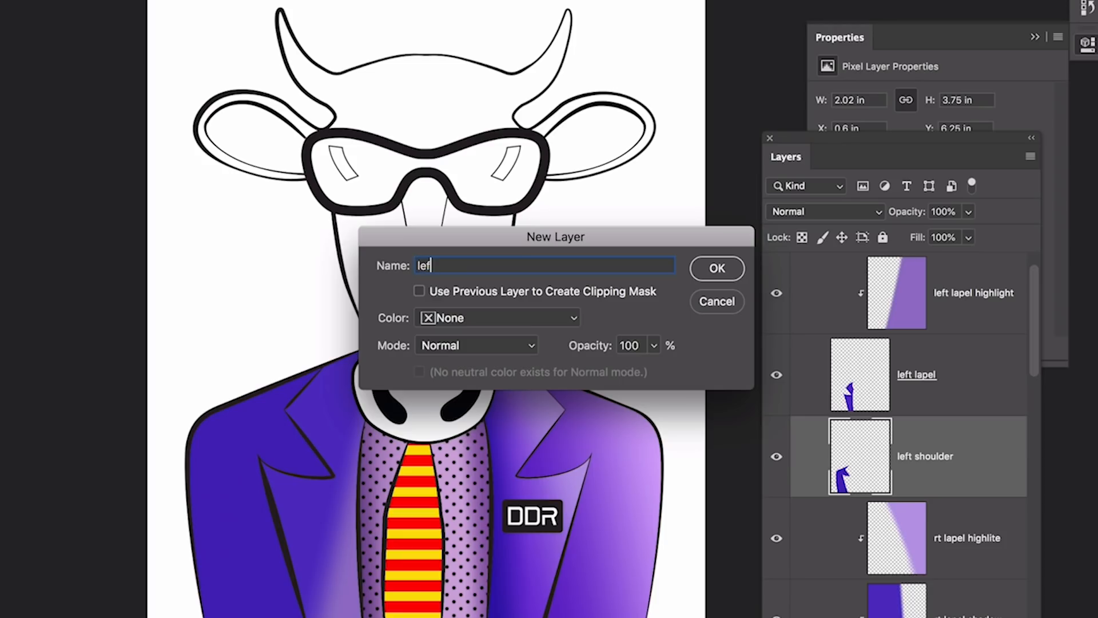
pyautogui.write('t shoulder reflect')
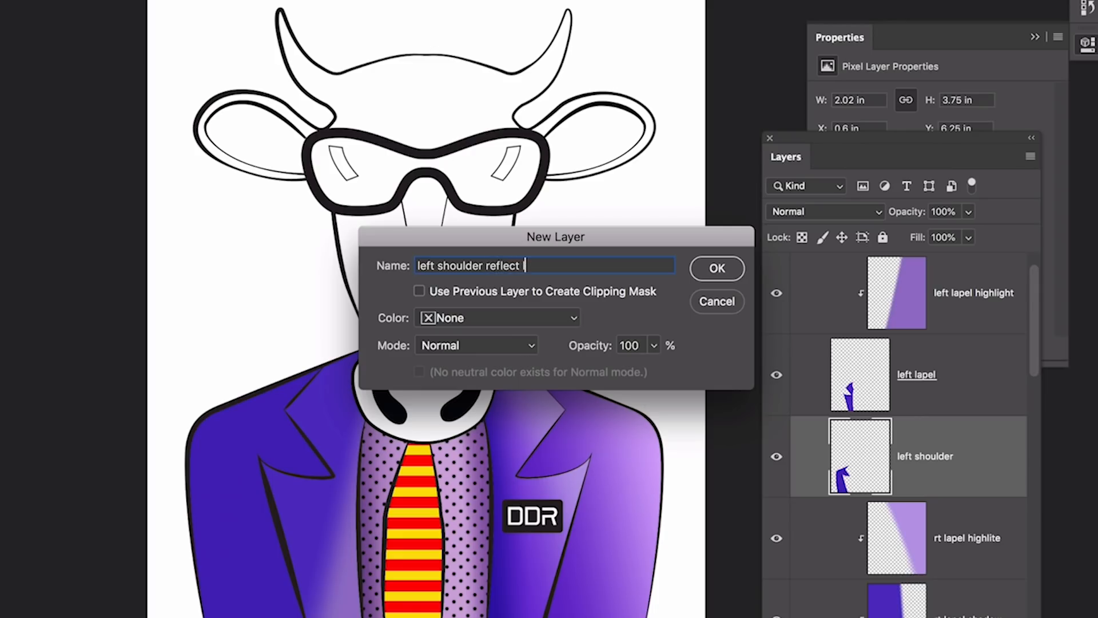
pyautogui.write(' light')
pyautogui.click(613, 297)
pyautogui.click(716, 268)
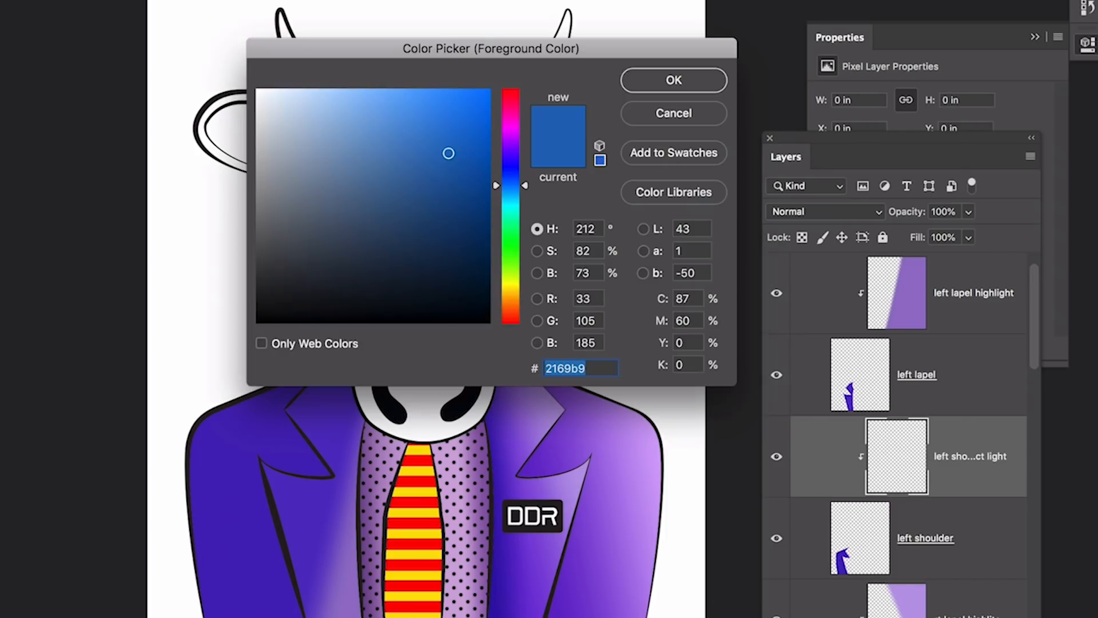
# Step: Brighten the blue foreground colour and draw a reflected-light gradient from the left sleeve's outer edge inward over the shoulder
pyautogui.moveTo(452, 145); pyautogui.dragTo(444, 130)
pyautogui.click(661, 82)
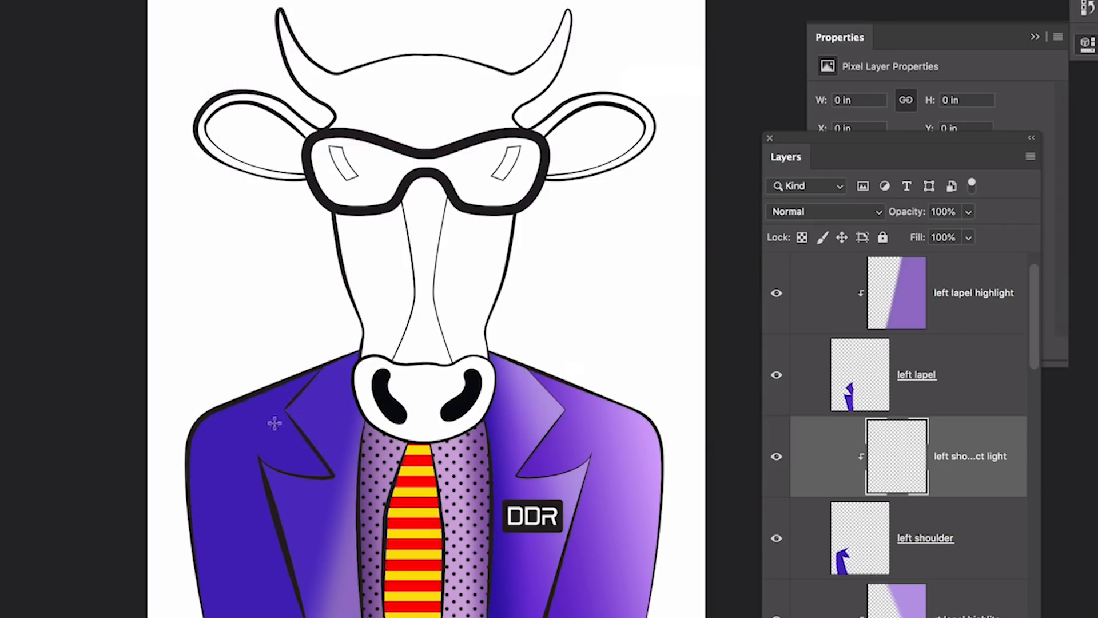
pyautogui.moveTo(173, 480); pyautogui.dragTo(263, 484)
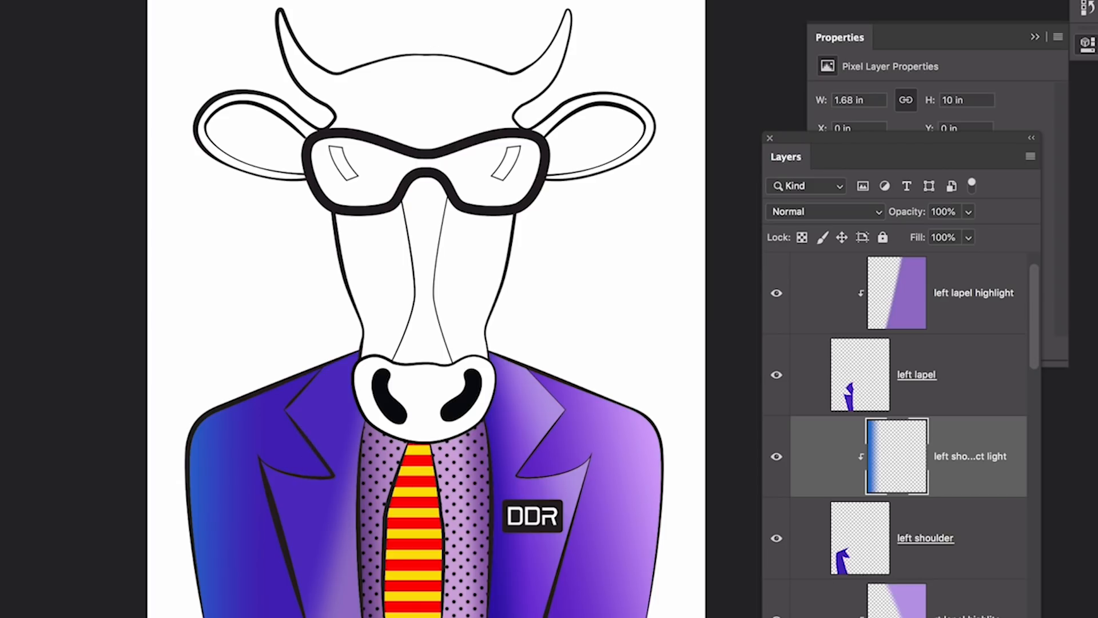
# Step: Add a clipped layer named "left should lapel shadow" above the left shoulder's reflected-light layer
pyautogui.press('super+shift+n')
pyautogui.write('left should')
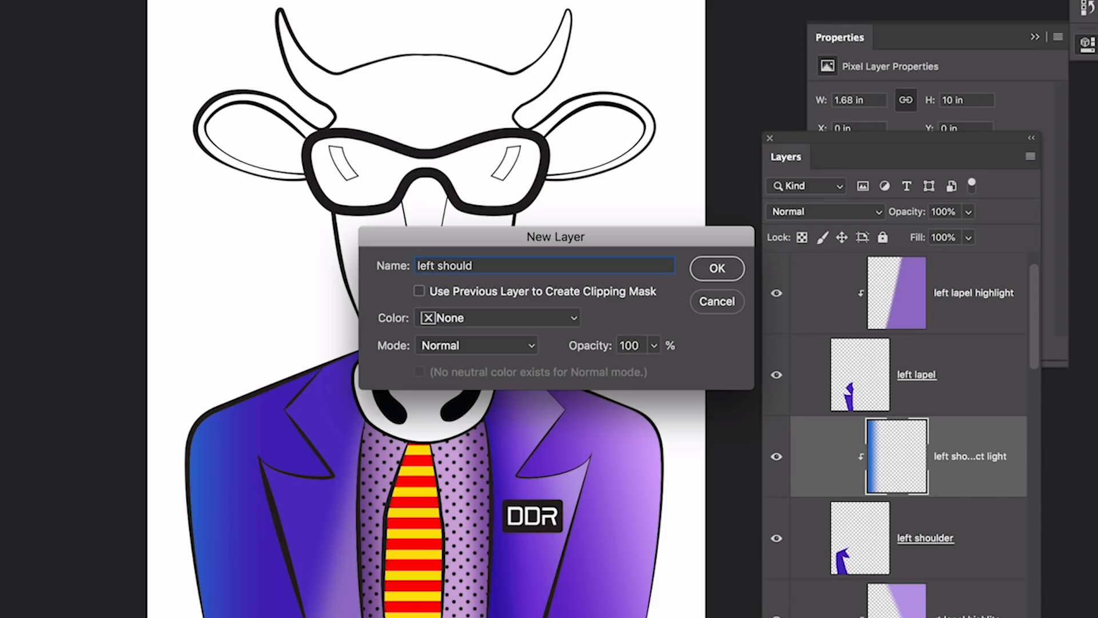
pyautogui.write(' lapel')
pyautogui.write('shadow')
pyautogui.click(501, 292)
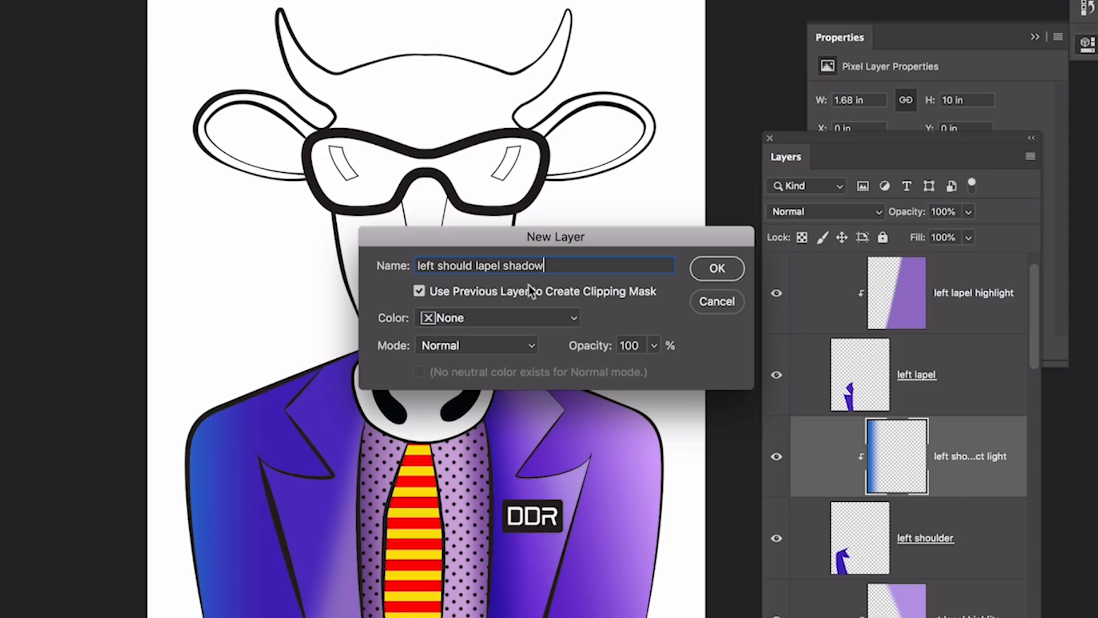
pyautogui.click(711, 269)
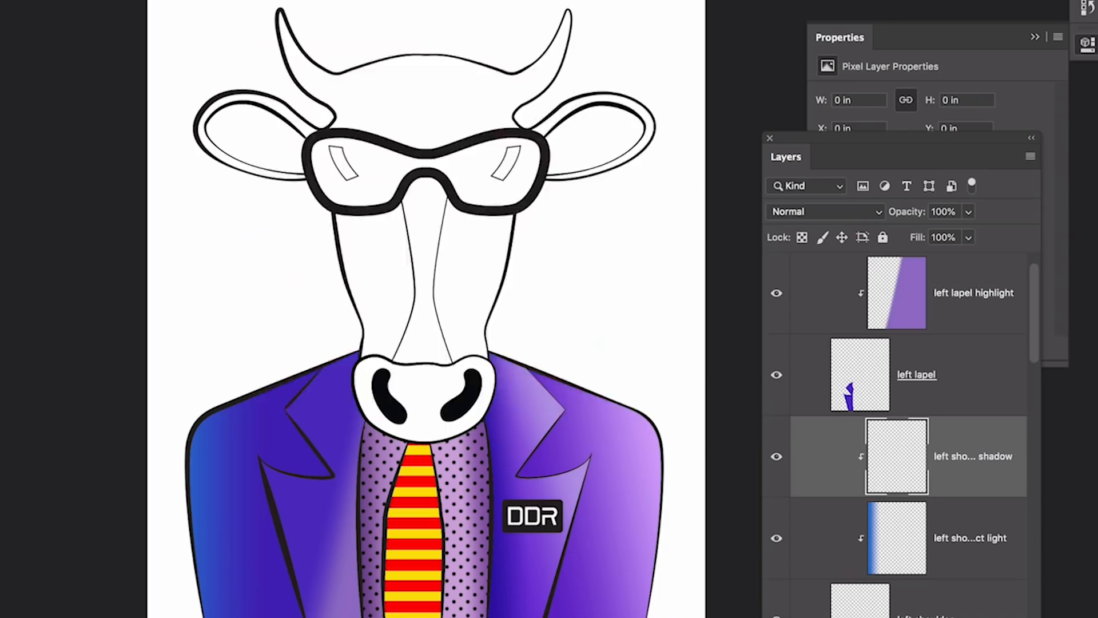
# Step: Shift the purple foreground colour toward blue and darken it to 121890 for the lapel's shadow
pyautogui.click(25, 508)
pyautogui.click(461, 191)
pyautogui.moveTo(513, 163); pyautogui.dragTo(515, 172)
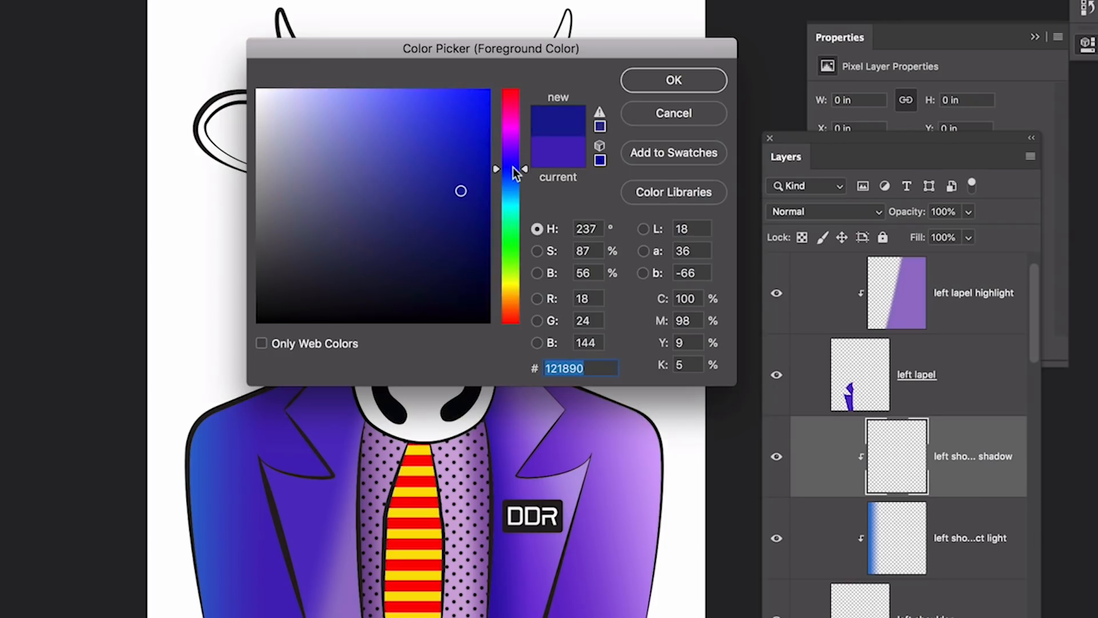
pyautogui.click(636, 87)
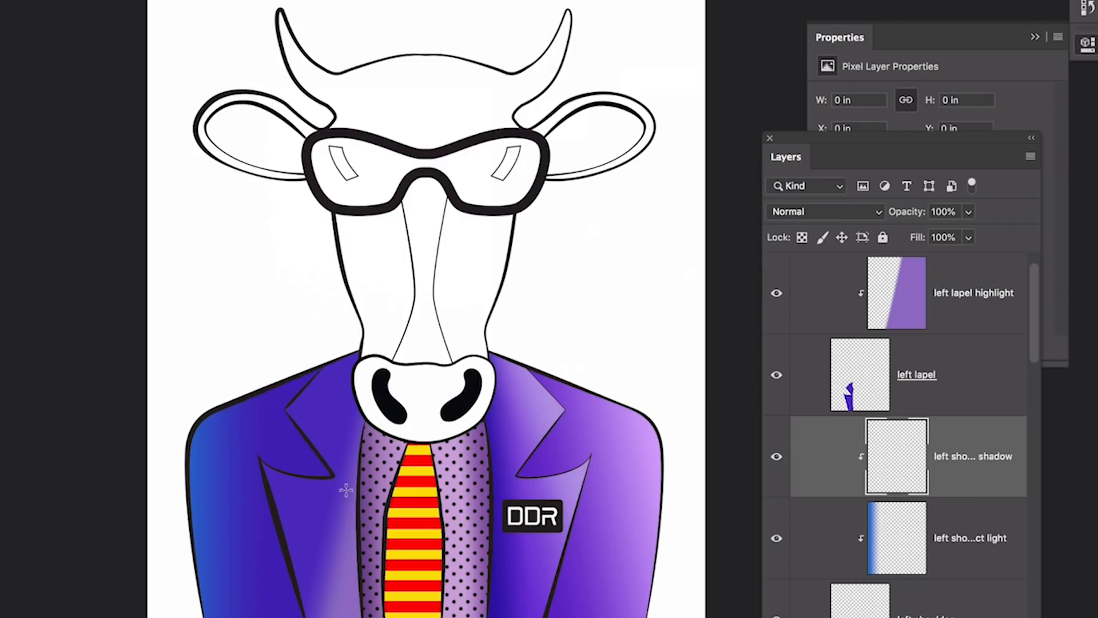
# Step: Draw a dark blue shadow gradient from the left lapel outward over the shoulder and set the layer's blend mode to Multiply
pyautogui.moveTo(346, 490); pyautogui.dragTo(277, 481)
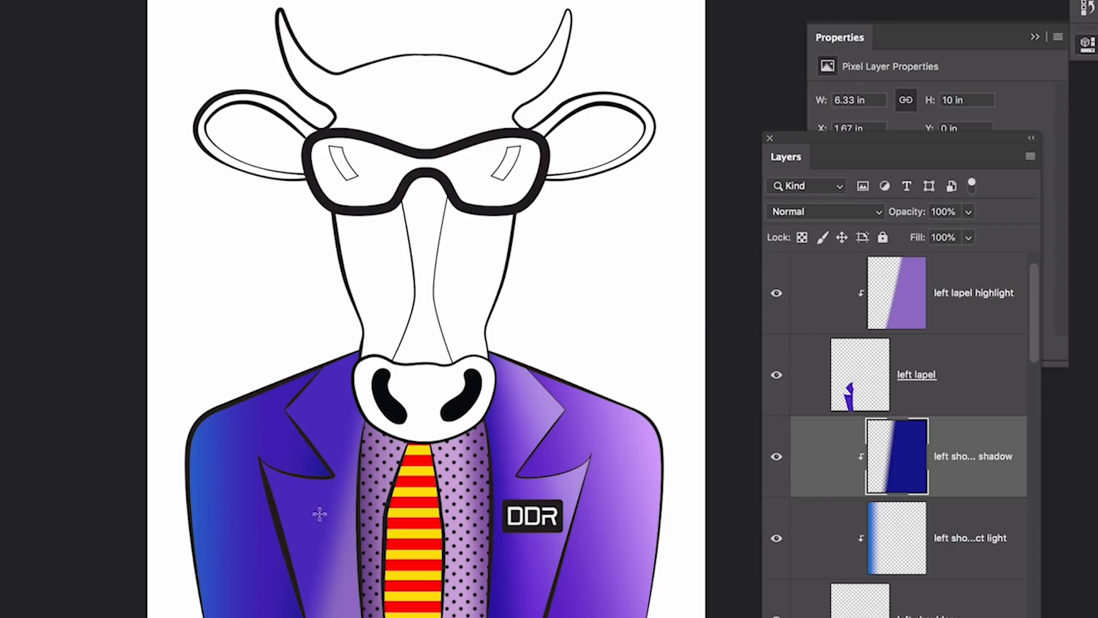
pyautogui.moveTo(320, 513); pyautogui.dragTo(264, 554)
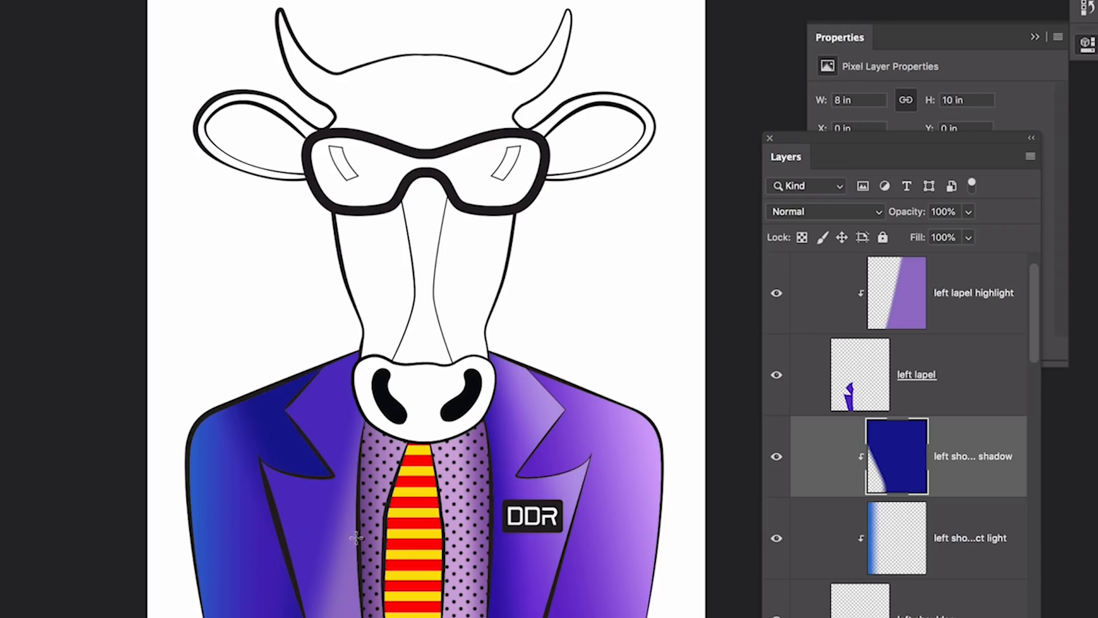
pyautogui.hotkey('ctrl', 'z')
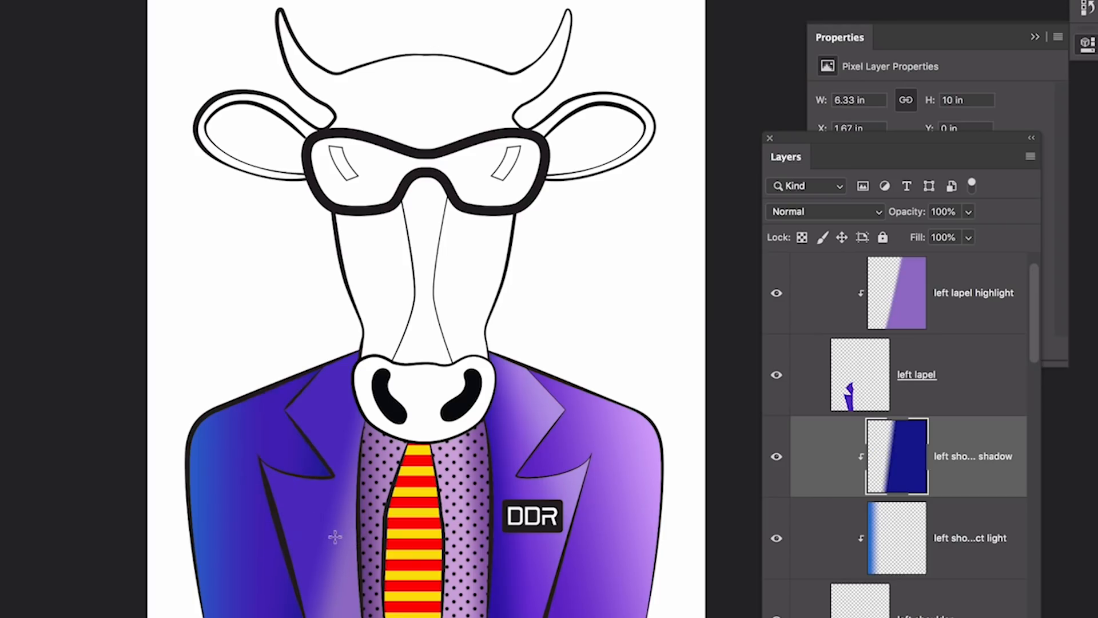
pyautogui.moveTo(335, 537); pyautogui.dragTo(266, 543)
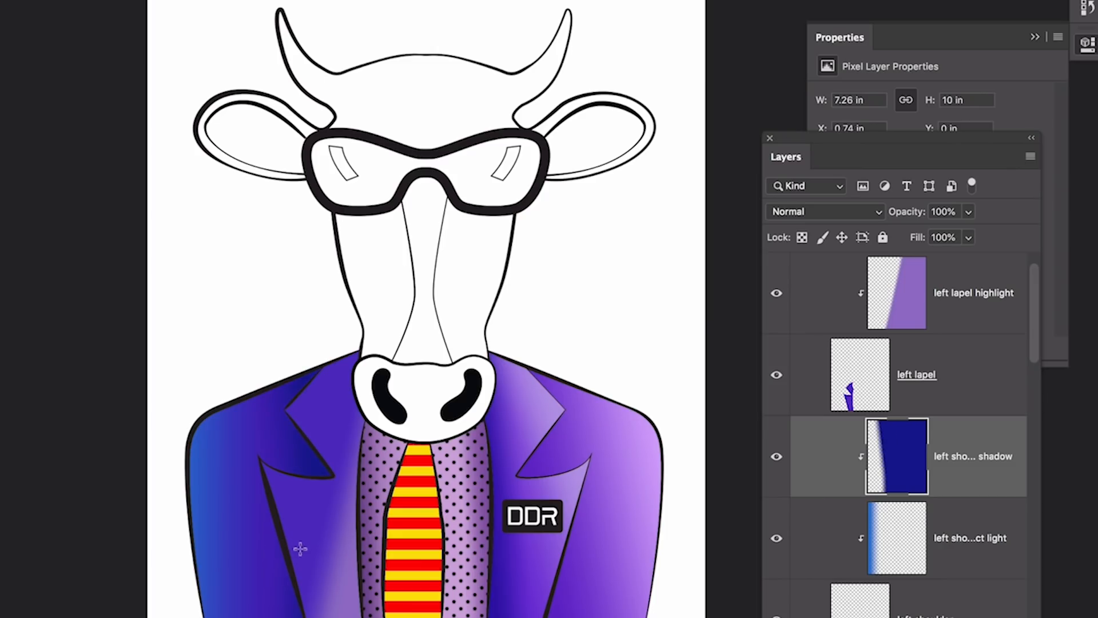
pyautogui.click(817, 212)
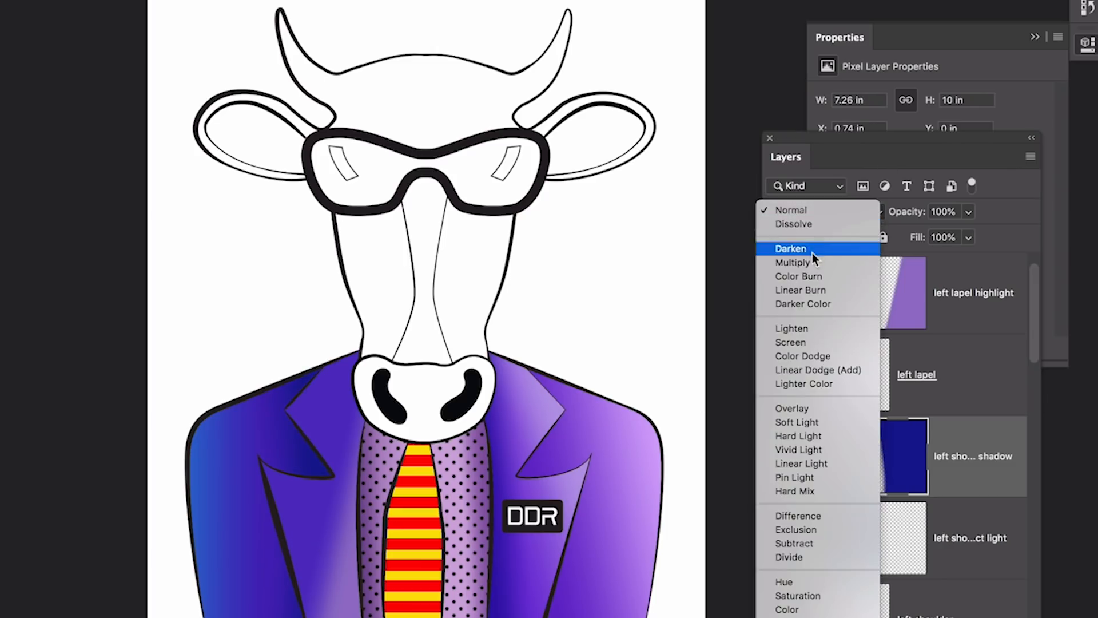
pyautogui.click(811, 263)
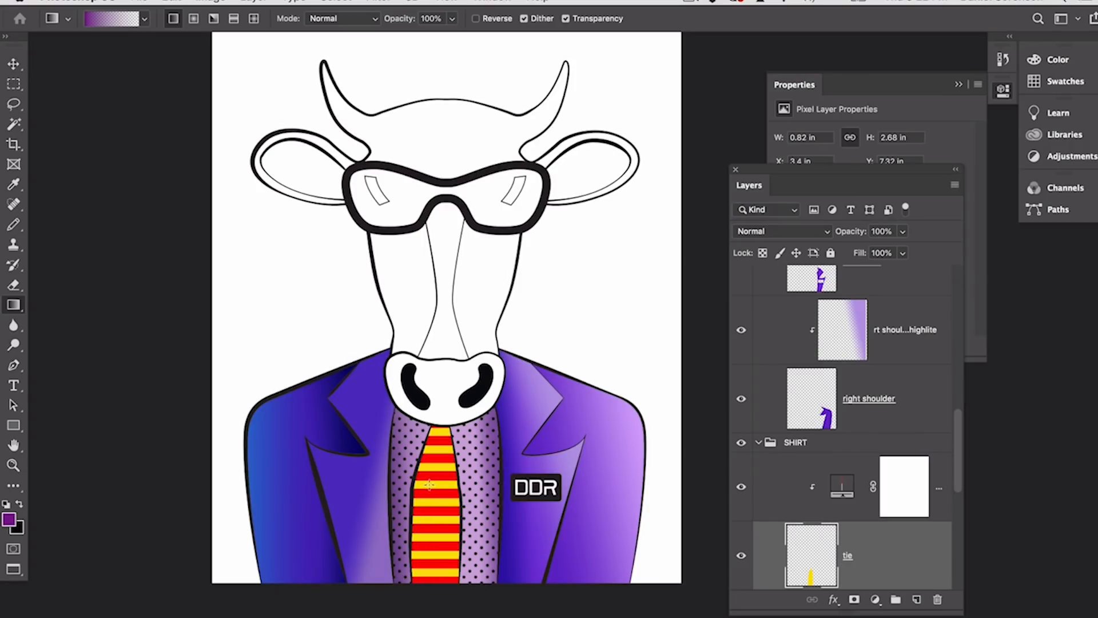
# Step: Select the tie layer and add a clipped layer named "tie reflected light" above it
pyautogui.rightClick(437, 488)
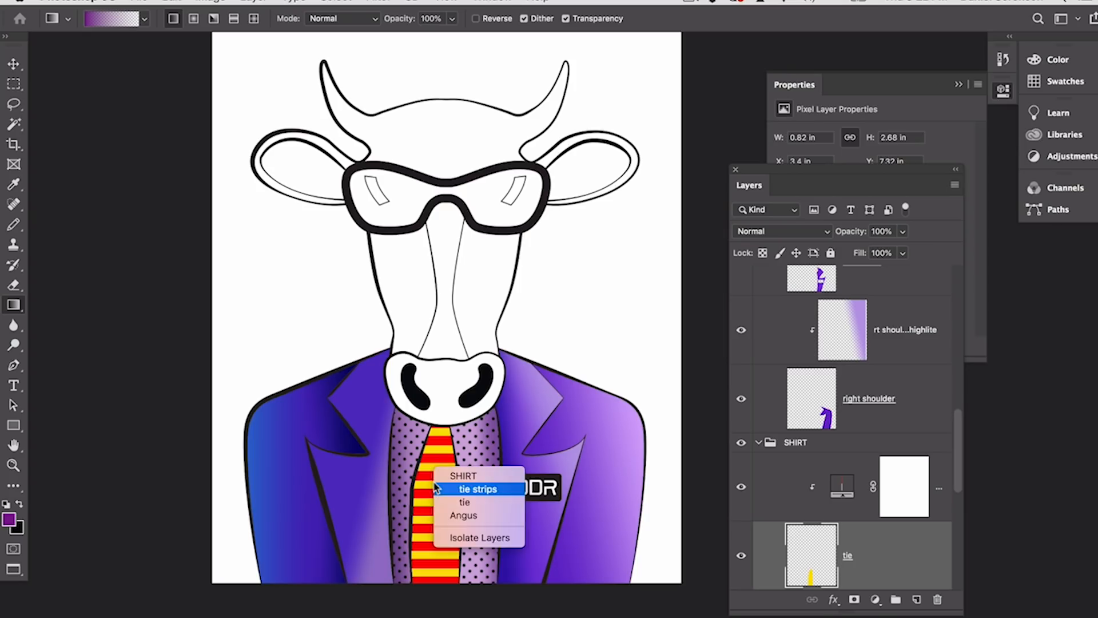
pyautogui.click(452, 502)
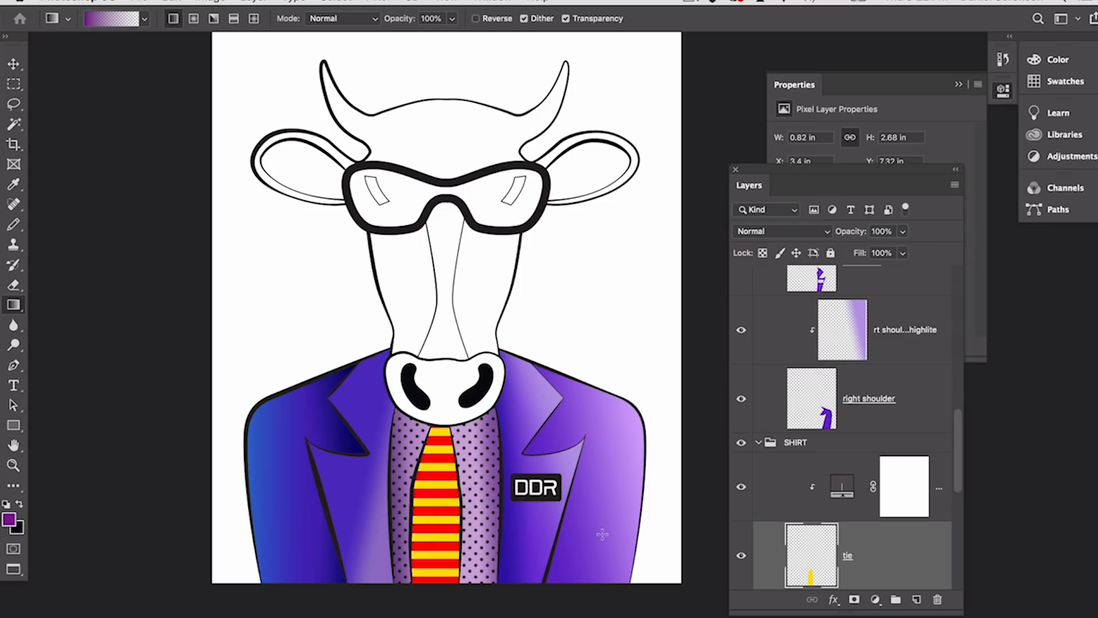
pyautogui.press('super+shift+n')
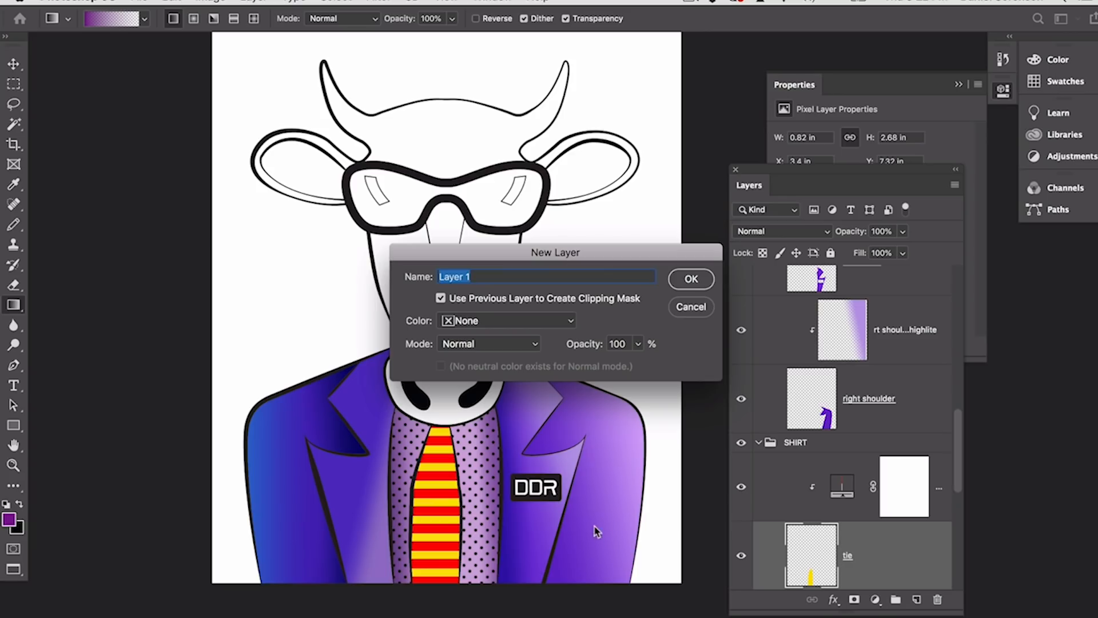
pyautogui.write('tie reflected light')
pyautogui.press('Return')
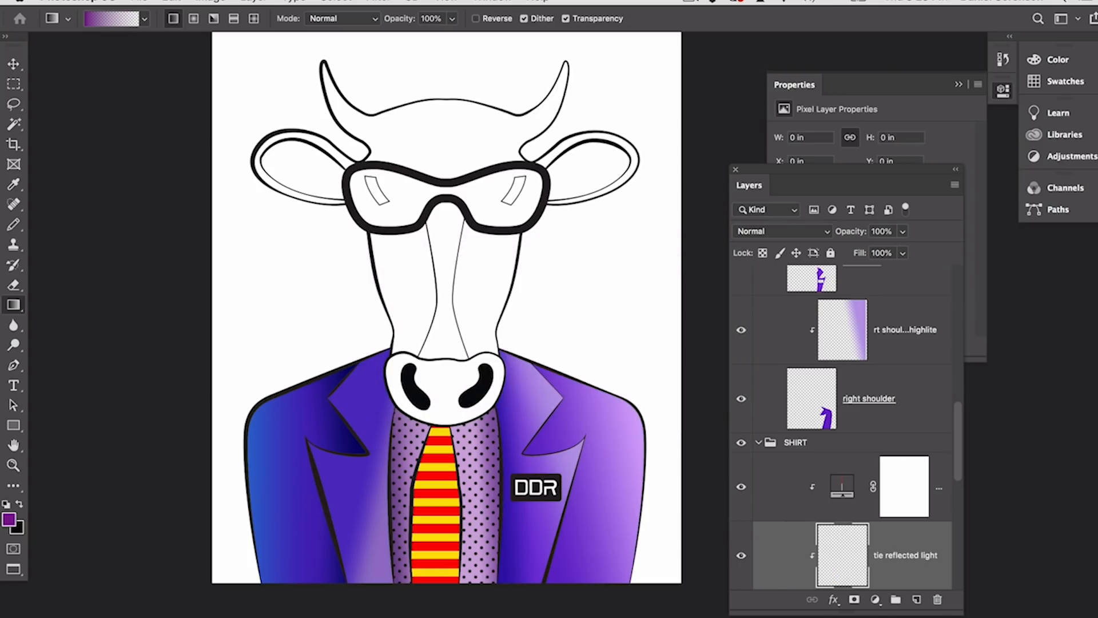
# Step: Sample the blue of the left sleeve and draw reflected-light gradients inward from the tie's left edge and top
pyautogui.keyDown('alt'); pyautogui.click(254, 422); pyautogui.keyUp('alt')
pyautogui.moveTo(407, 491); pyautogui.dragTo(452, 491)
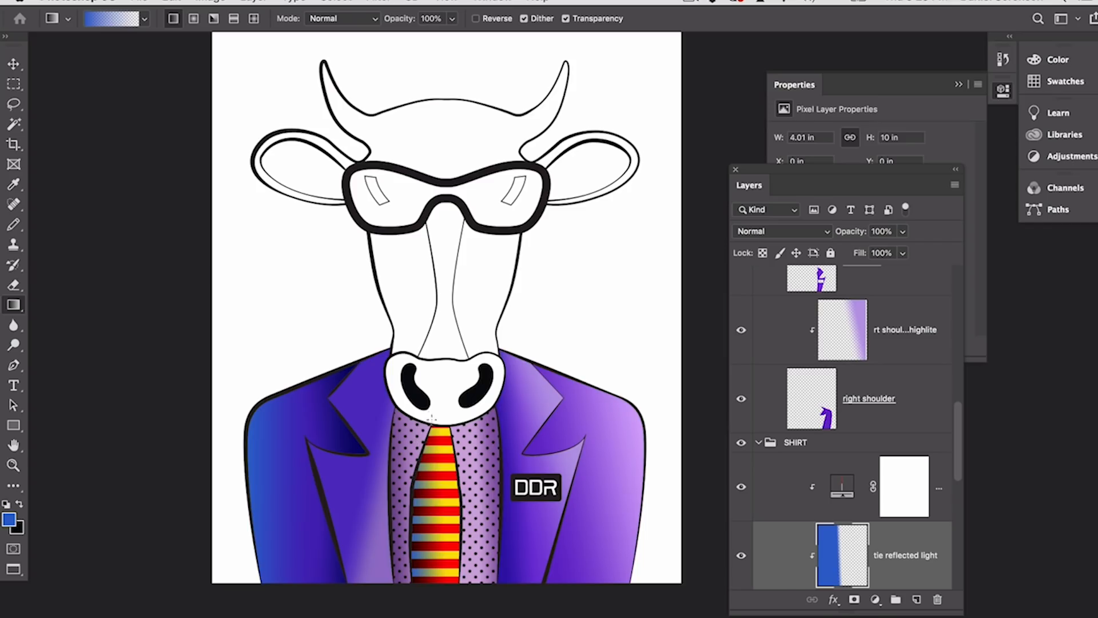
pyautogui.moveTo(430, 418); pyautogui.dragTo(445, 446)
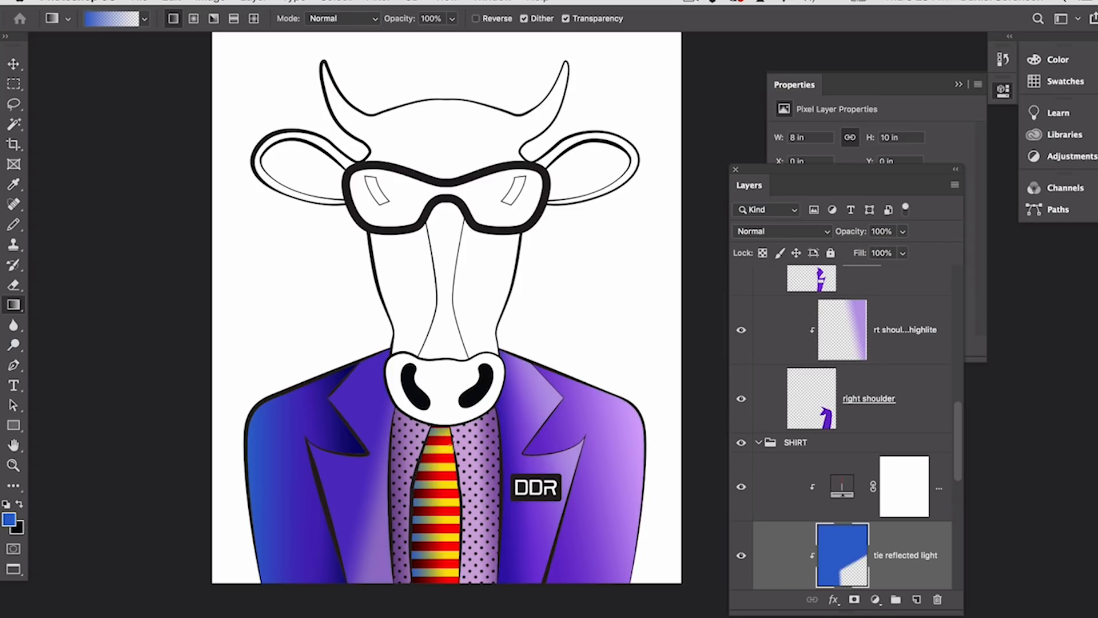
# Step: Set the tie's reflected-light layer to the Pin Light blend mode
pyautogui.hotkey('shift', 'alt', 'm')
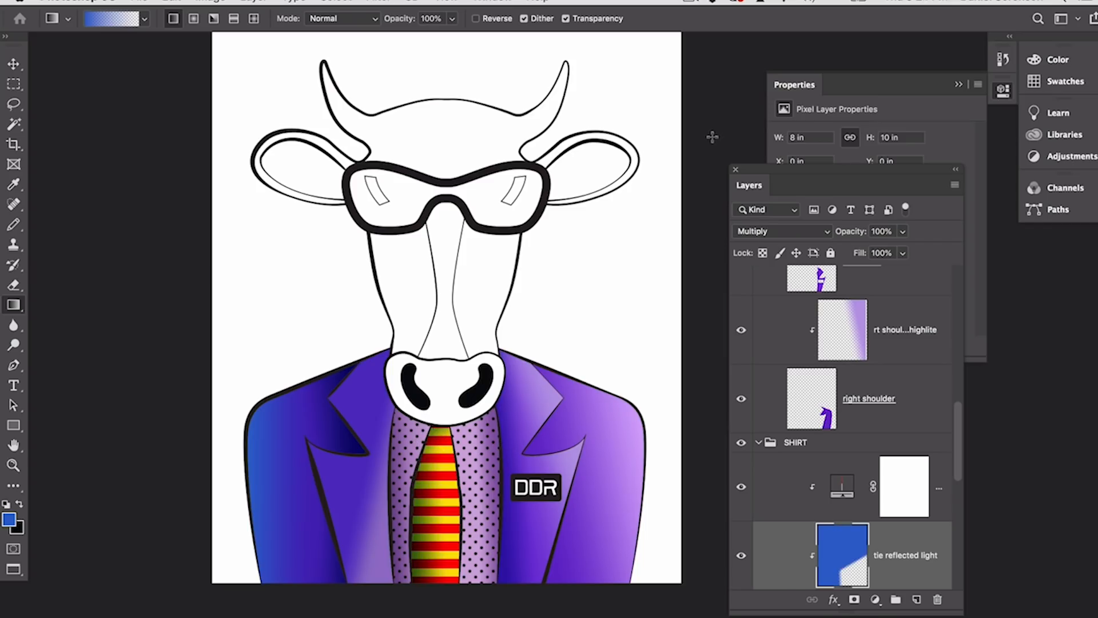
pyautogui.click(777, 231)
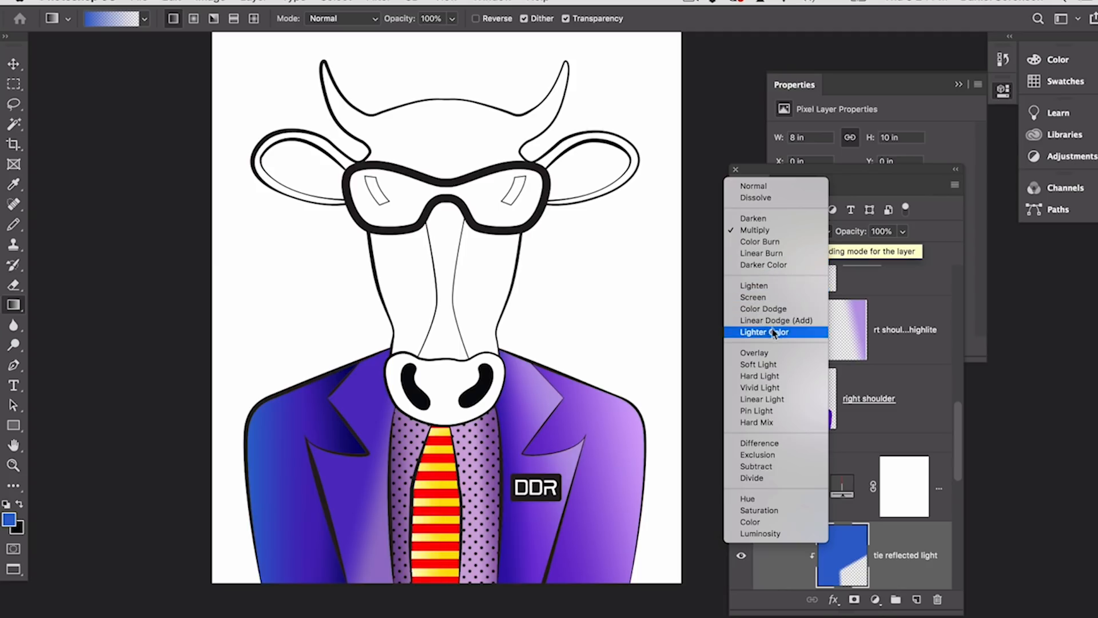
pyautogui.click(761, 411)
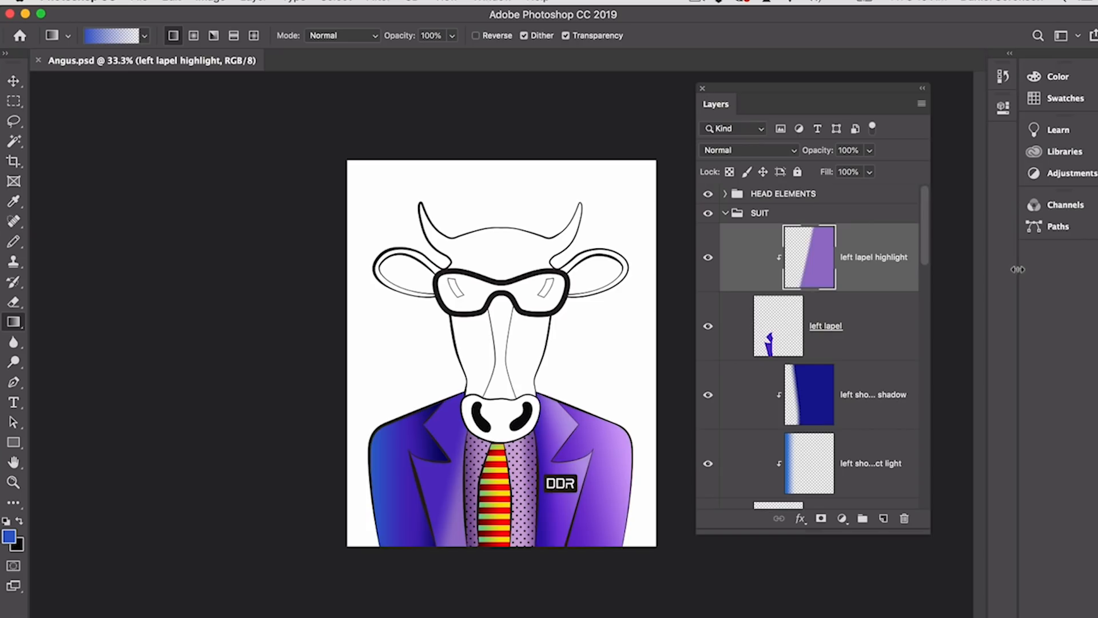
# Step: Add an unclipped layer named "DDR badge" at the top of the SUIT group
pyautogui.click(759, 215)
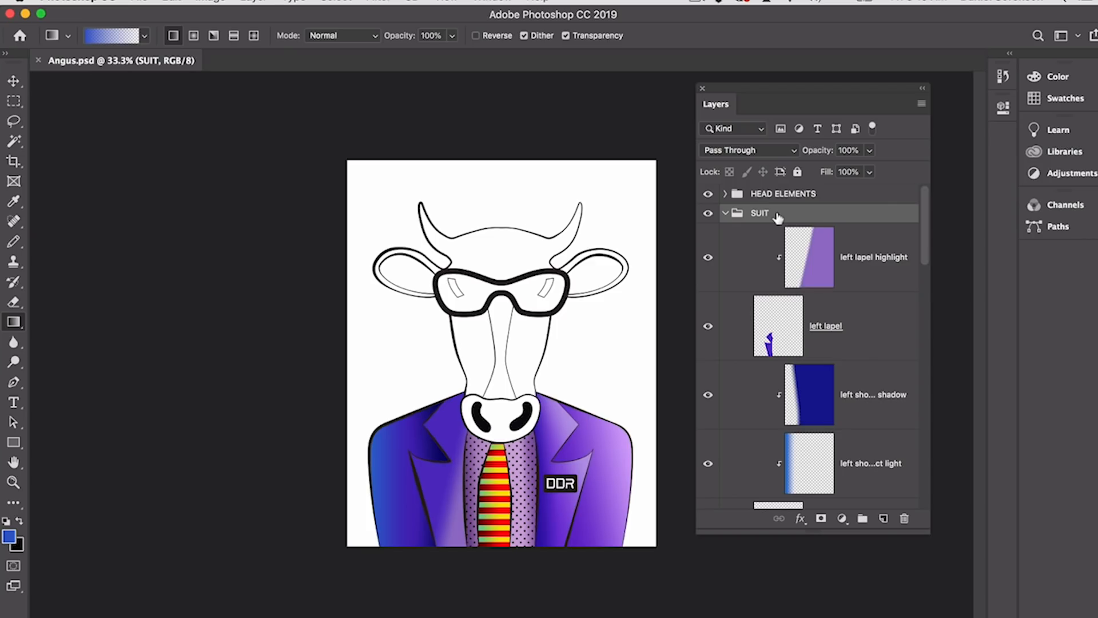
pyautogui.press('super+shift+n')
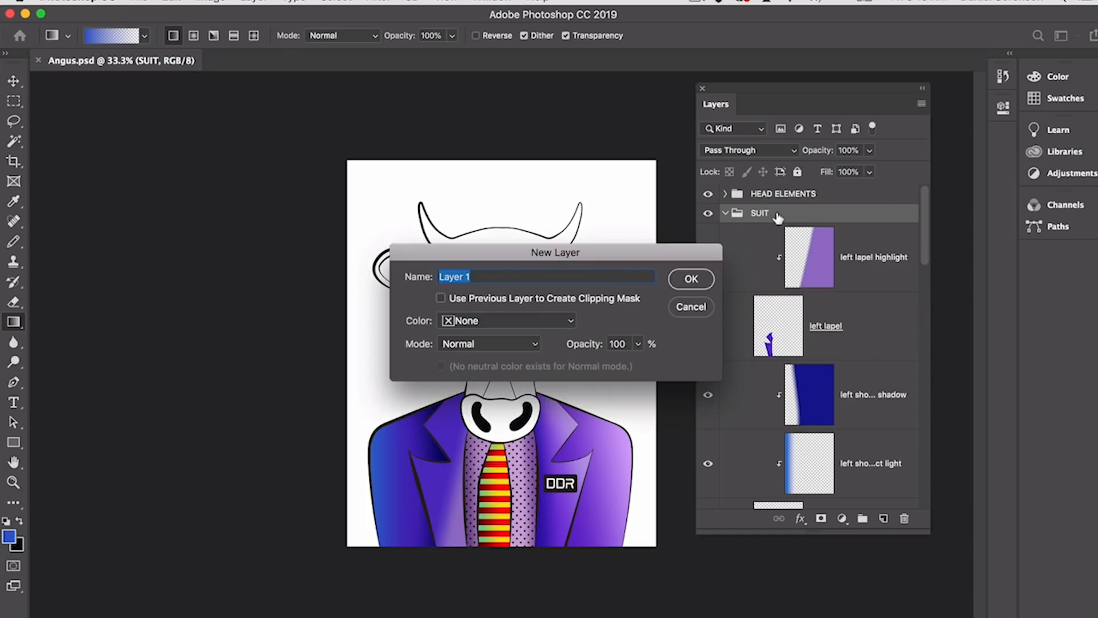
pyautogui.write('DDR badge')
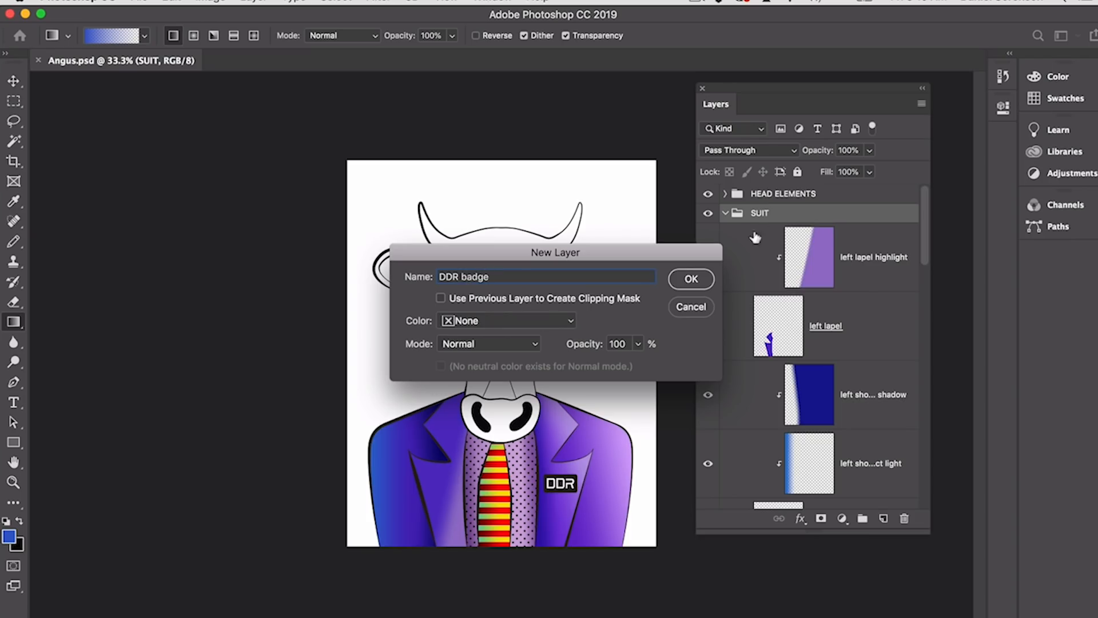
pyautogui.click(694, 283)
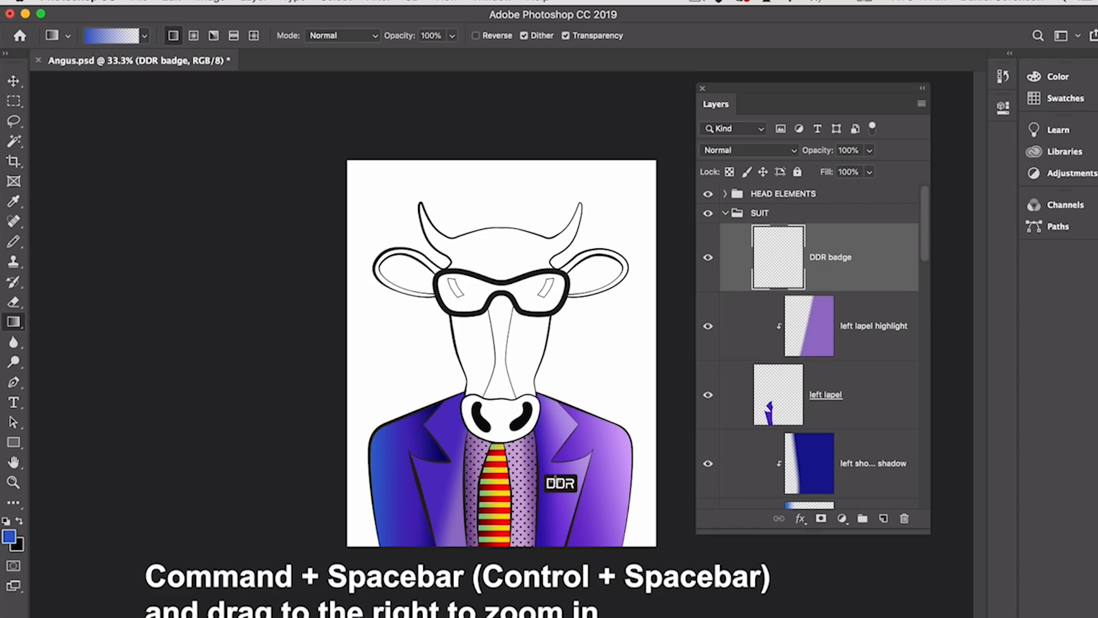
# Step: Select all three white DDR letters on the badge with the Magic Wand
pyautogui.press('super+space')
pyautogui.moveTo(555, 493); pyautogui.dragTo(495, 421)
pyautogui.press('space')
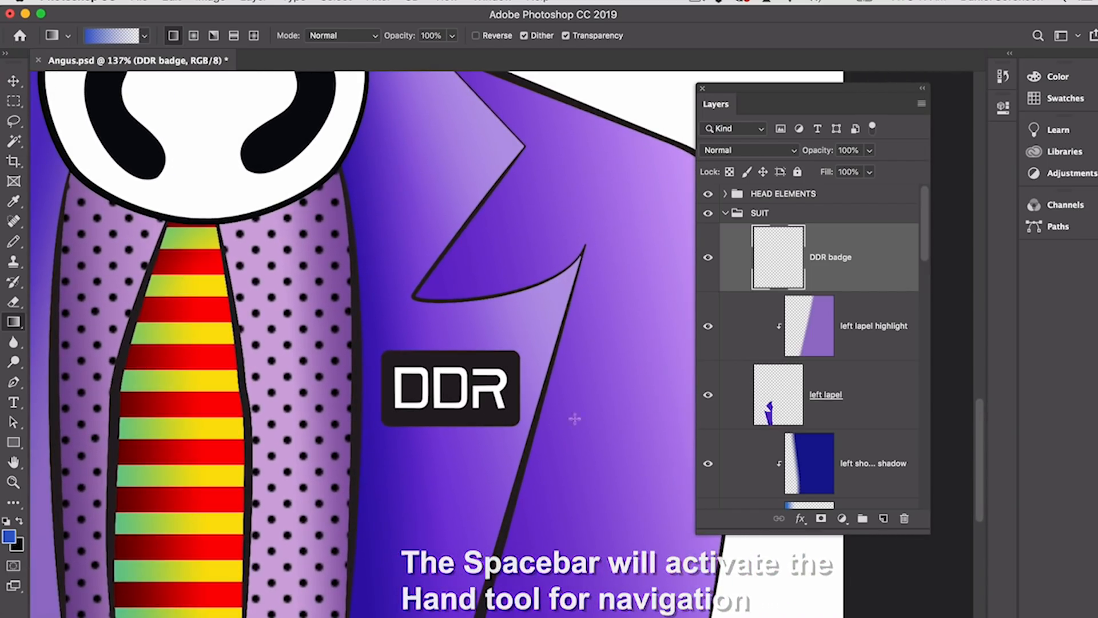
pyautogui.press('w')
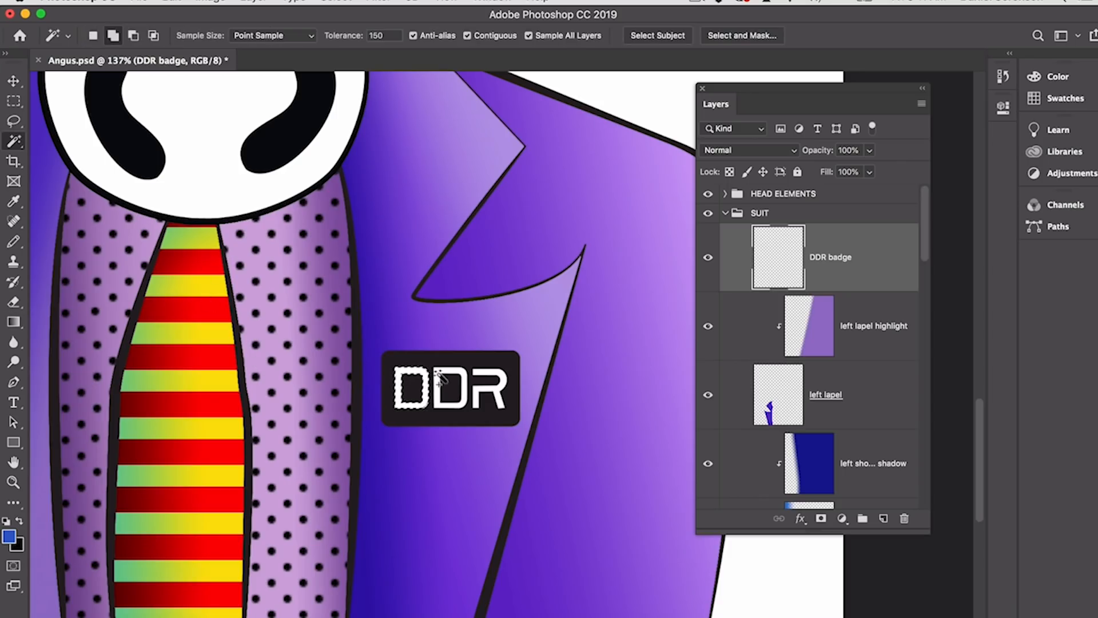
pyautogui.keyDown('shift'); pyautogui.click(445, 372); pyautogui.keyUp('shift')
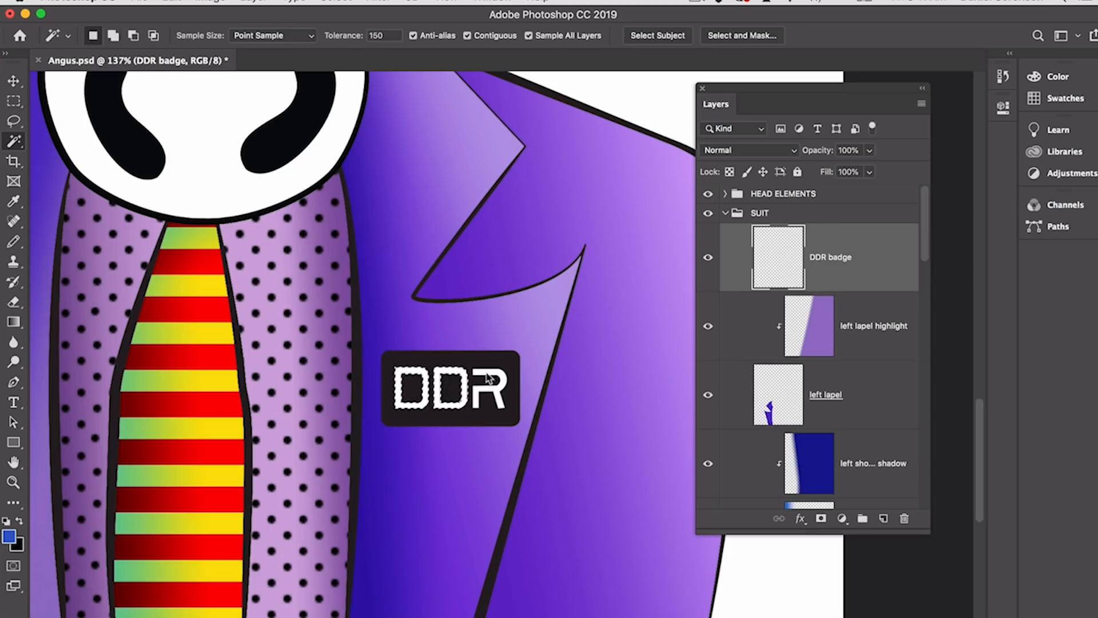
pyautogui.keyDown('shift'); pyautogui.click(485, 374); pyautogui.keyUp('shift')
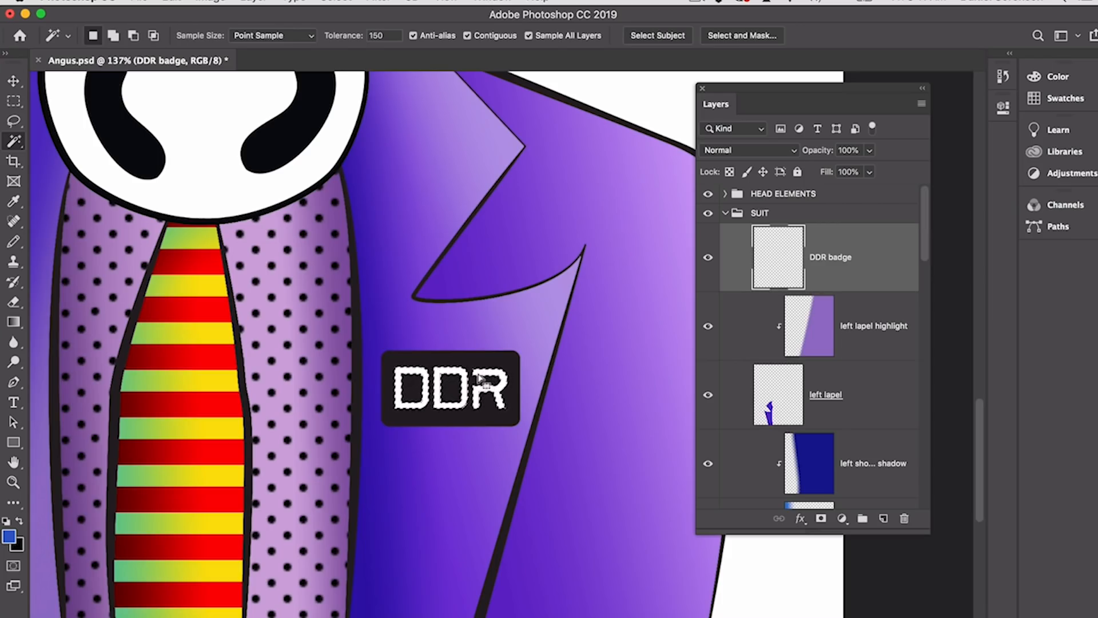
# Step: Pick a gold foreground colour for the badge's letters
pyautogui.click(9, 537)
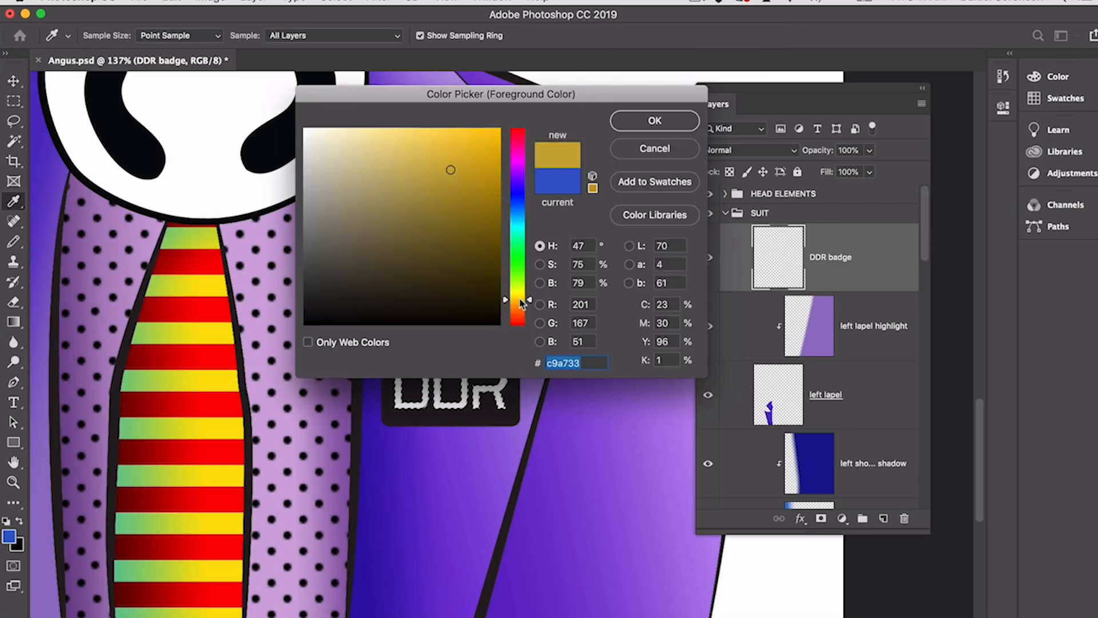
# Step: Fill the selected DDR letters on the DDR badge layer with bright orange and deselect them
pyautogui.moveTo(518, 300); pyautogui.dragTo(517, 317)
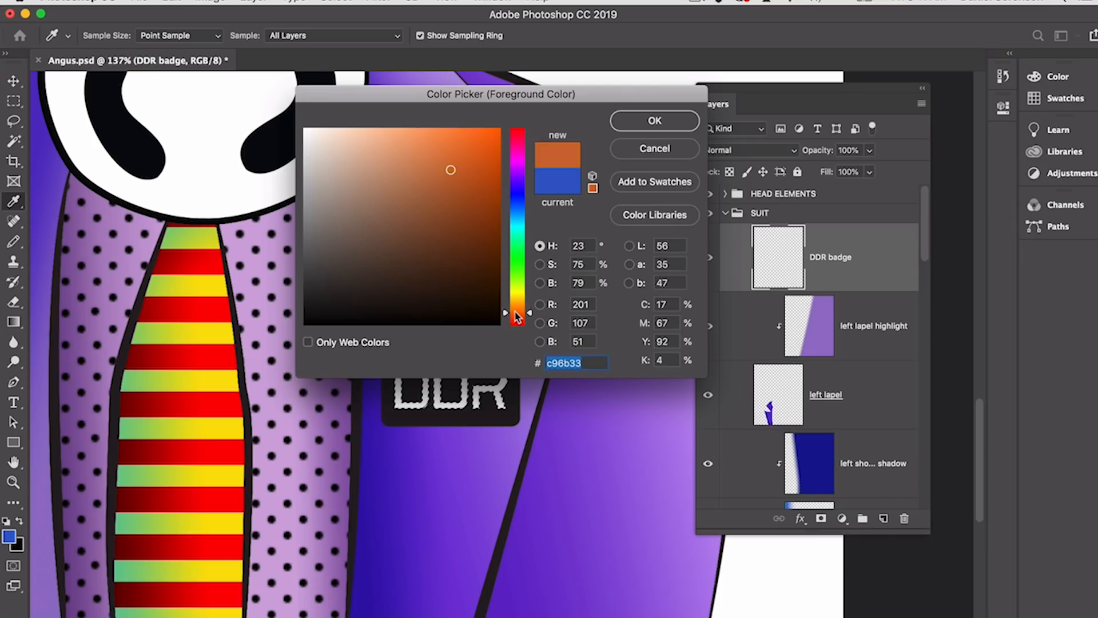
pyautogui.click(498, 131)
pyautogui.click(653, 121)
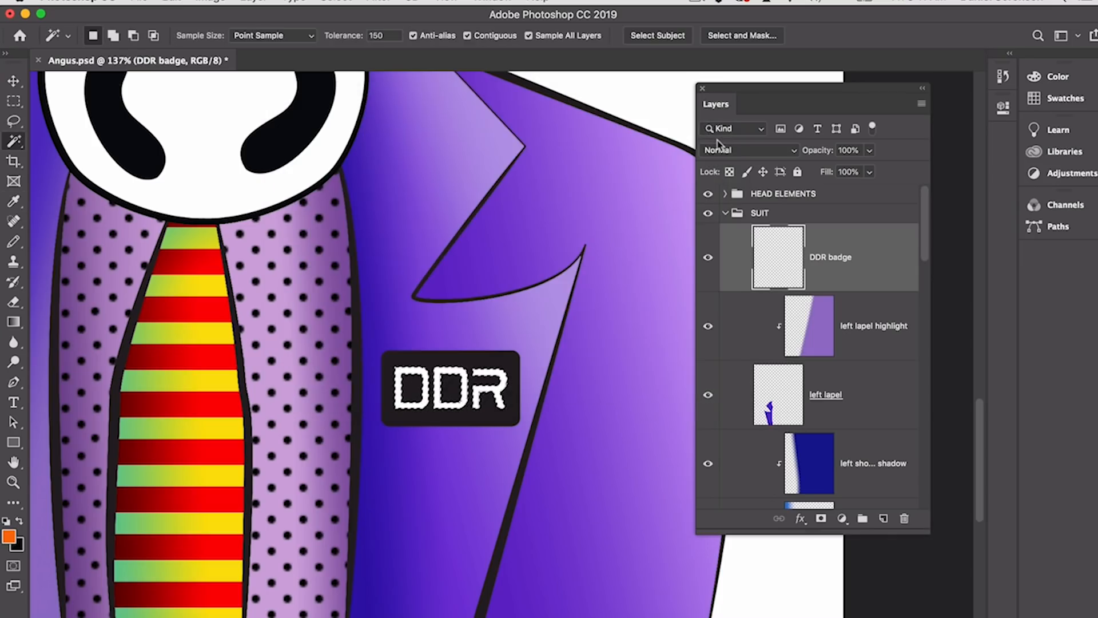
pyautogui.hotkey('alt', 'BackSpace')
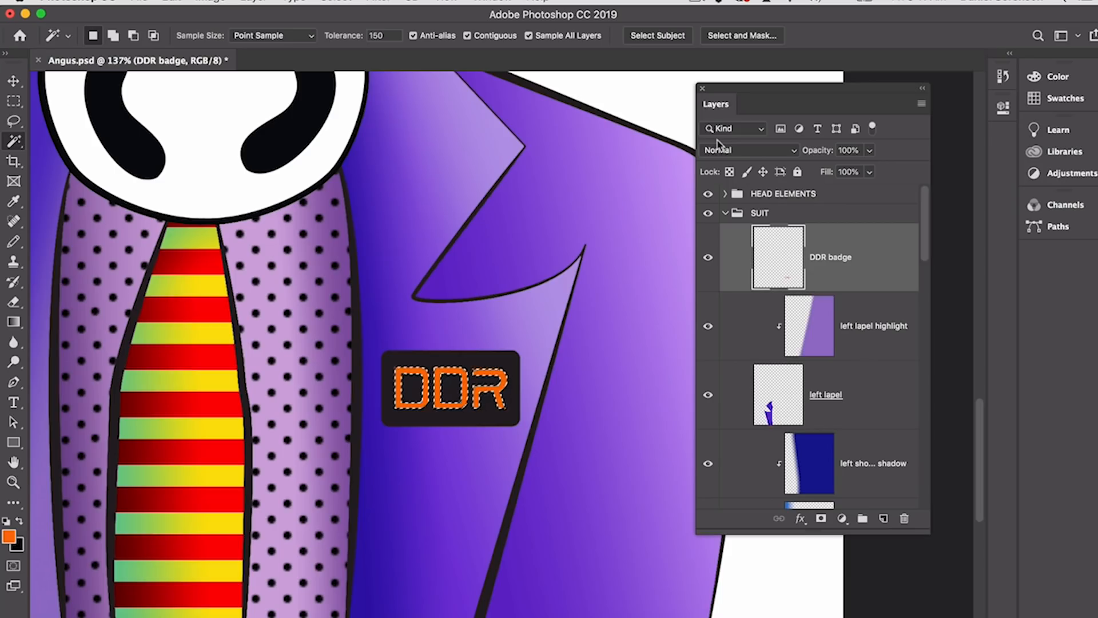
pyautogui.press('super+d')
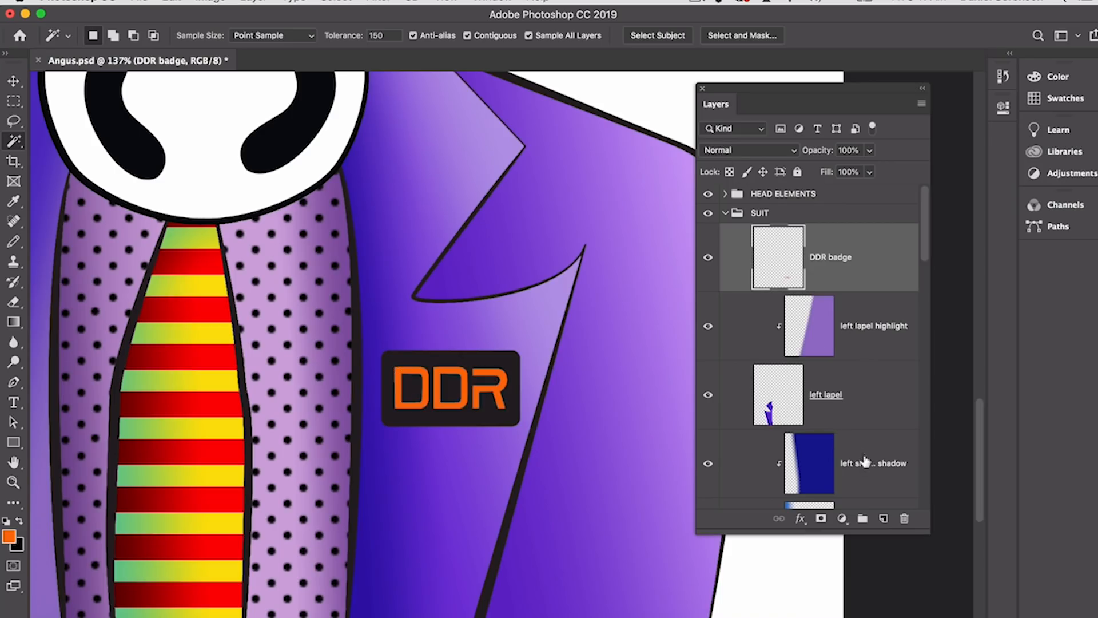
# Step: Create a layer named "DDR highlite" above DDR badge, using the previous layer as clipping mask
pyautogui.press('super+shift+n')
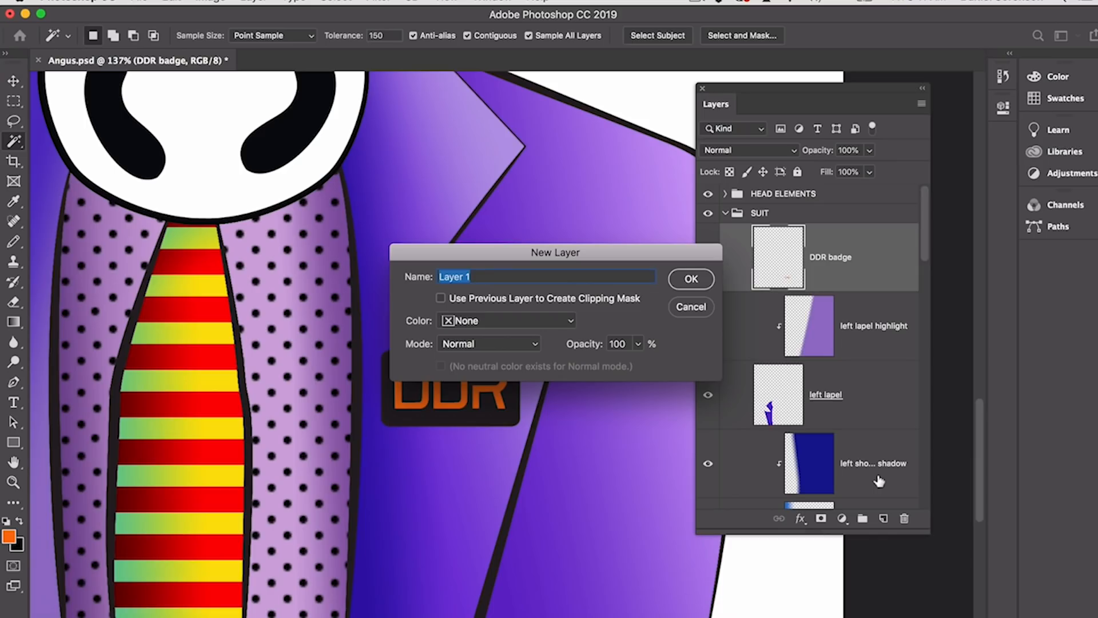
pyautogui.write('DDR hih')
pyautogui.press('BackSpace')
pyautogui.press('BackSpace')
pyautogui.click(554, 301)
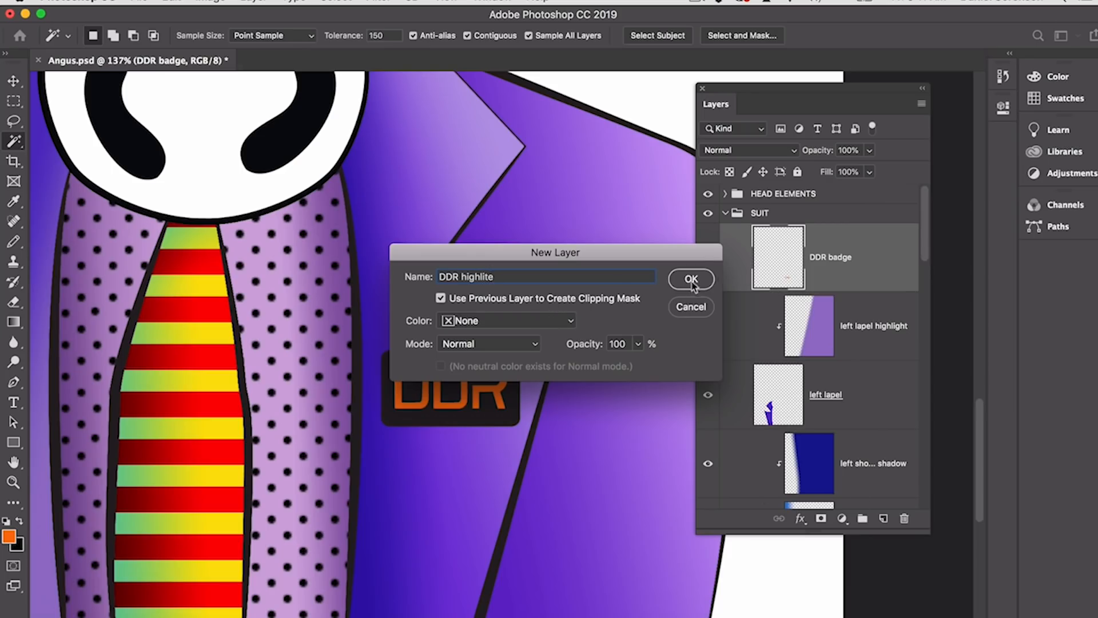
pyautogui.click(692, 279)
# Step: Apply a foreground-to-transparent gradient in yellow-orange f8be23 on DDR highlite, running diagonally from the badge's upper right to beyond its lower left
pyautogui.click(13, 322)
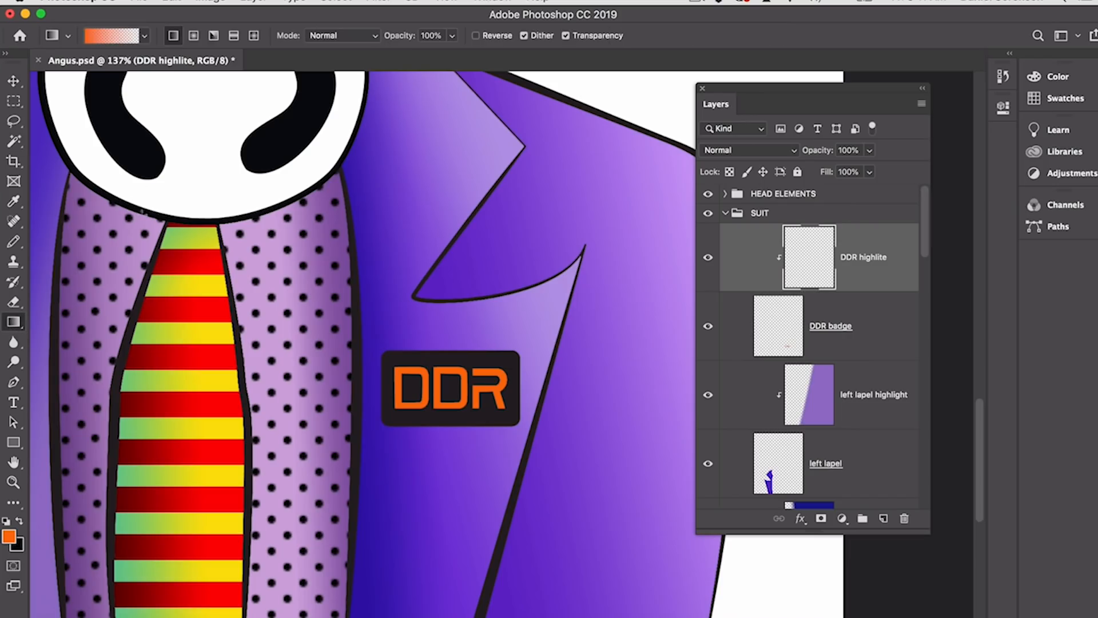
pyautogui.click(8, 537)
pyautogui.moveTo(523, 316); pyautogui.dragTo(523, 302)
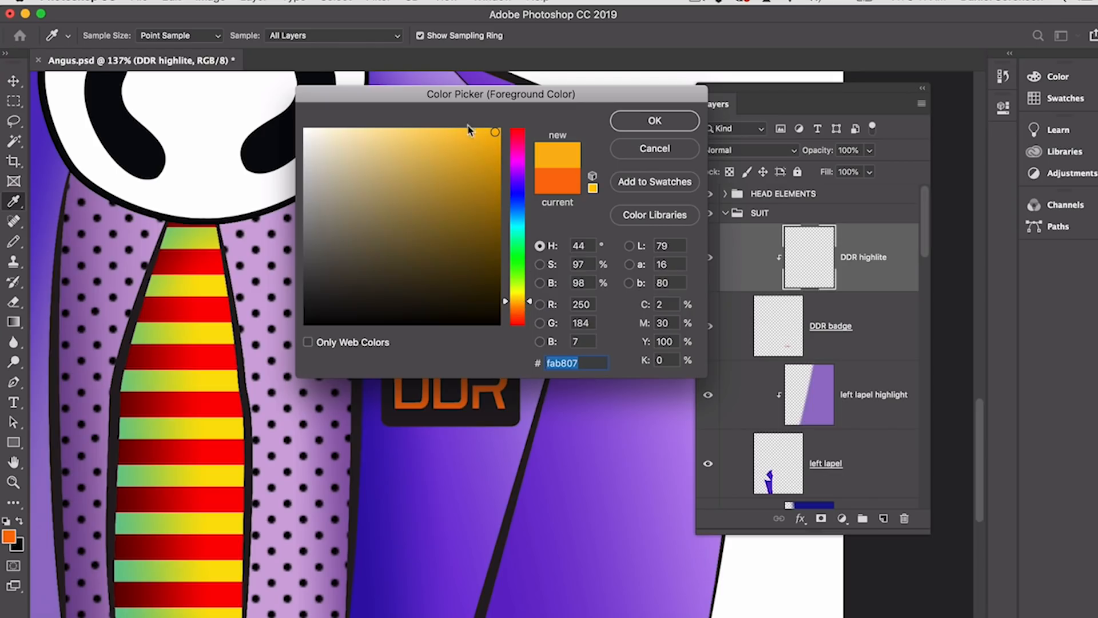
pyautogui.click(655, 121)
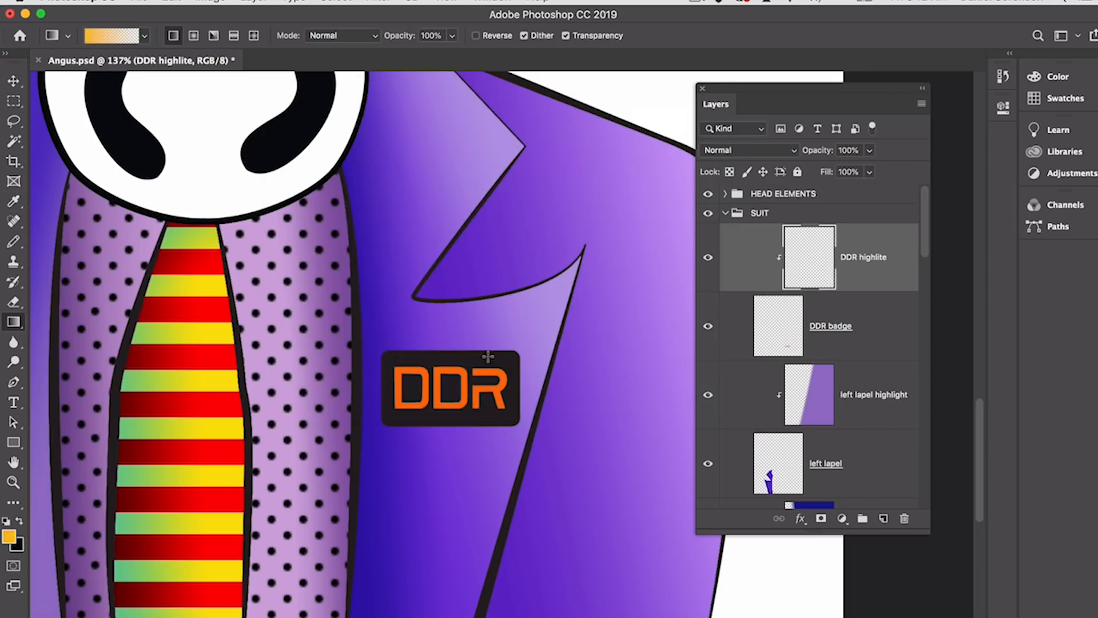
pyautogui.moveTo(526, 368); pyautogui.dragTo(432, 432)
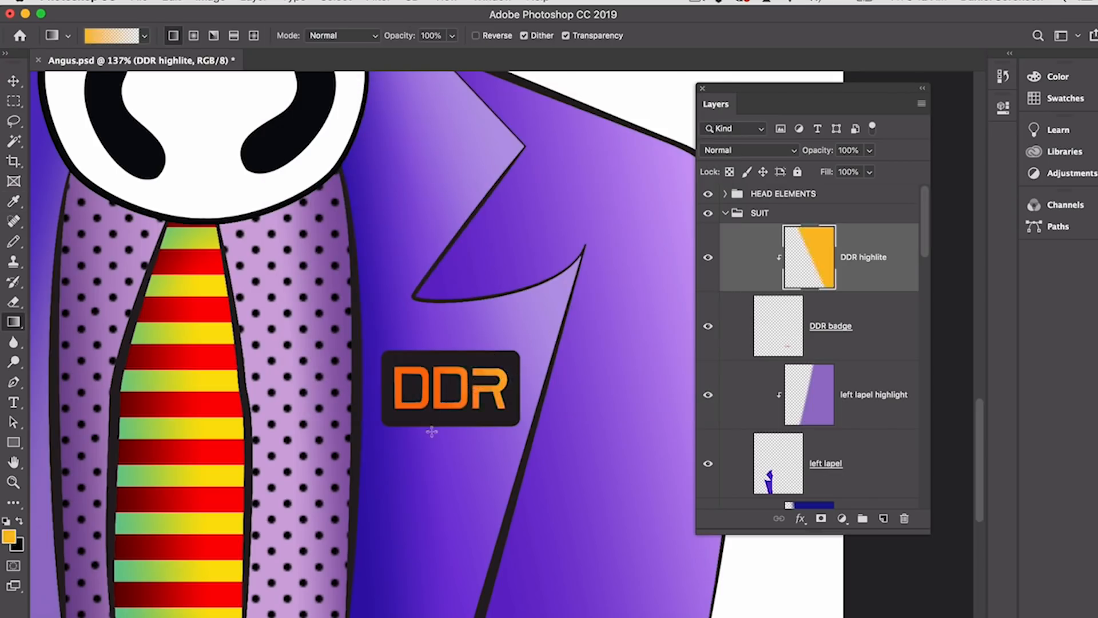
pyautogui.moveTo(522, 345); pyautogui.dragTo(394, 452)
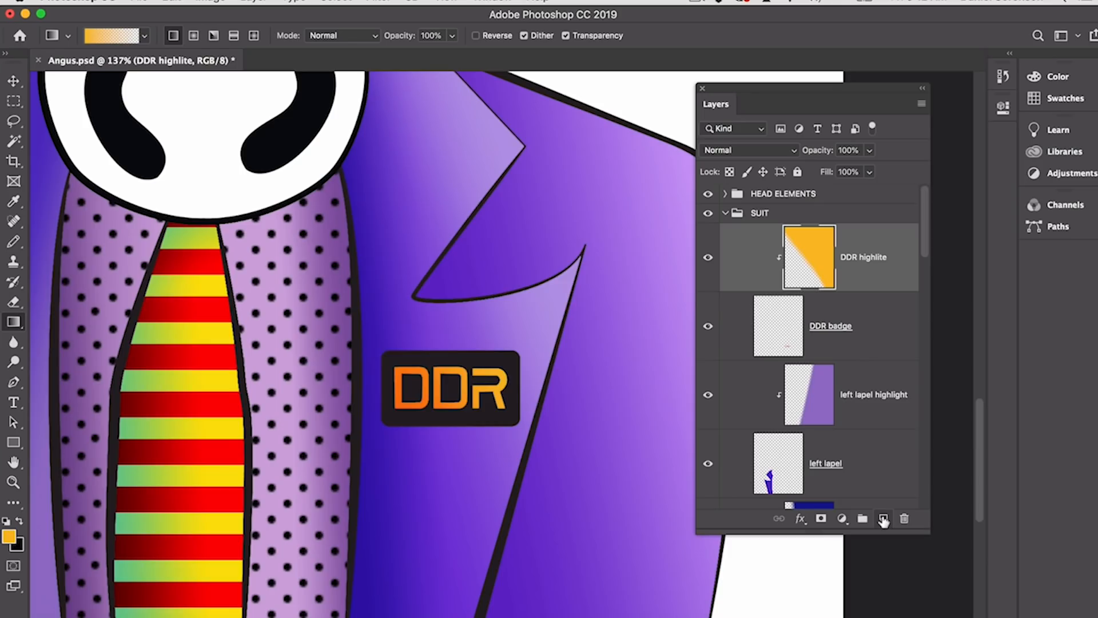
# Step: Create a layer named "DDR shadow" above DDR highlite, clipped to the layer below
pyautogui.keyDown('alt'); pyautogui.click(884, 520); pyautogui.keyUp('alt')
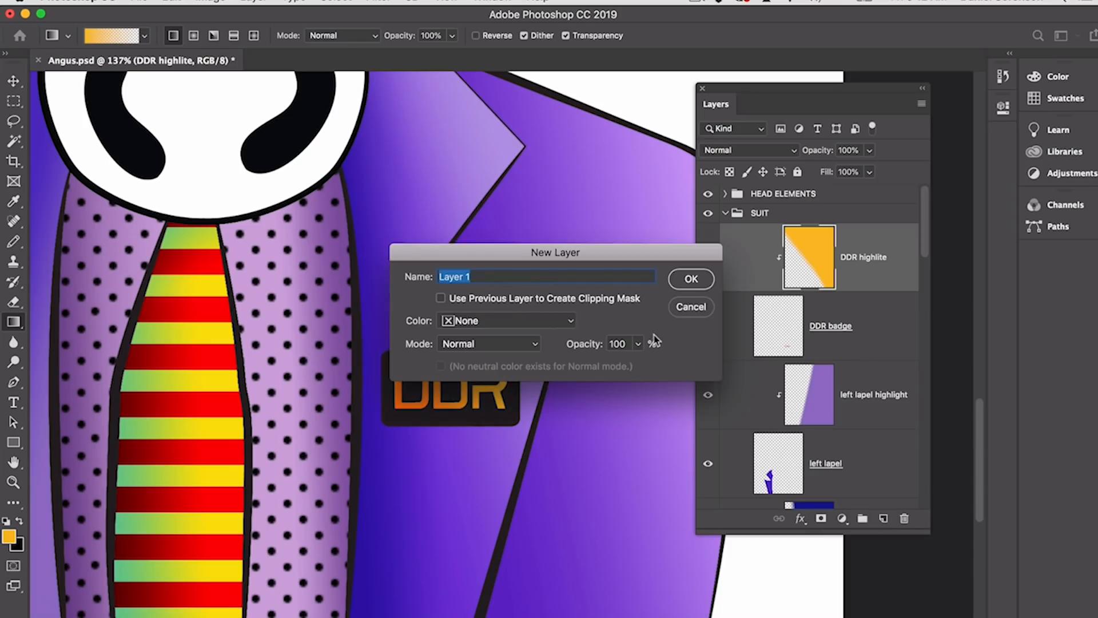
pyautogui.write('DDR shadow')
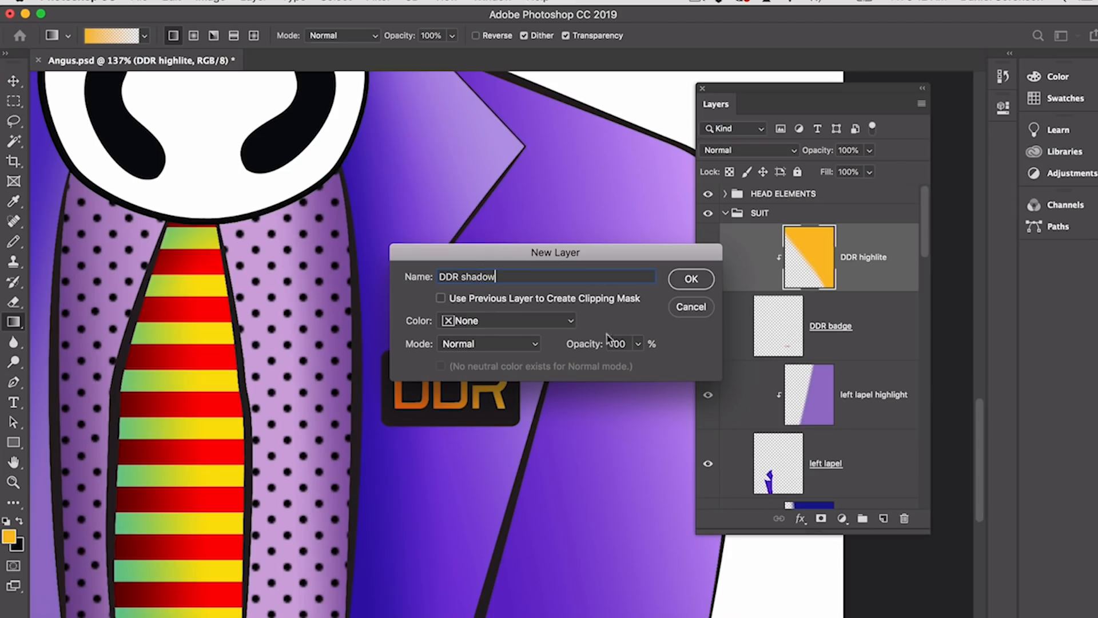
pyautogui.click(692, 279)
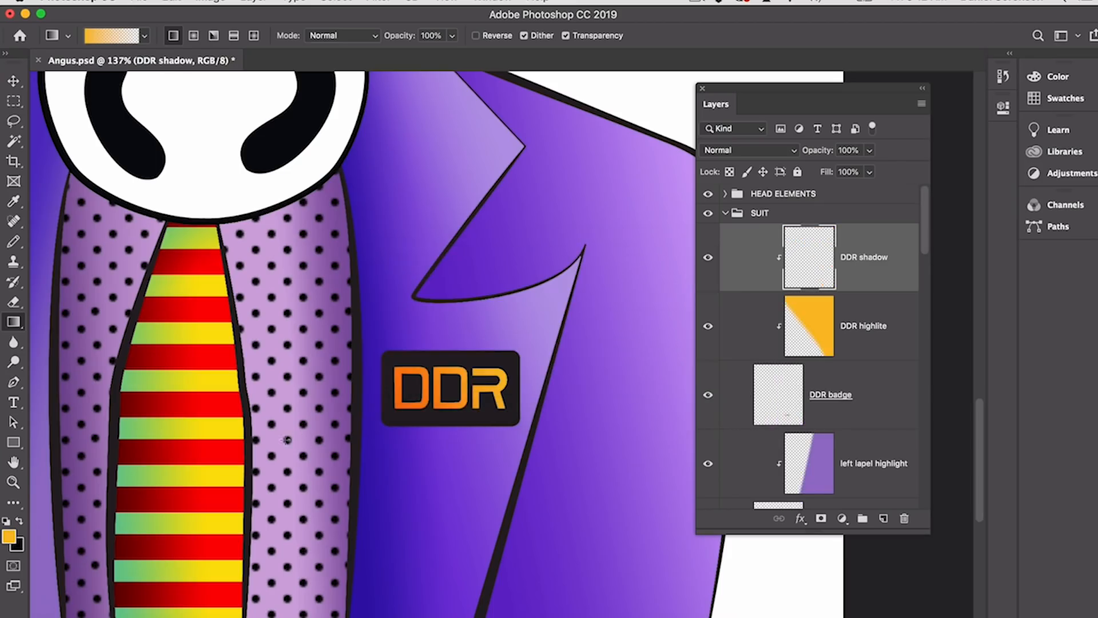
# Step: Apply a crimson c12165 gradient on DDR shadow, fading across the letters from the badge's lower left, and set the layer's blend mode to Multiply
pyautogui.click(9, 536)
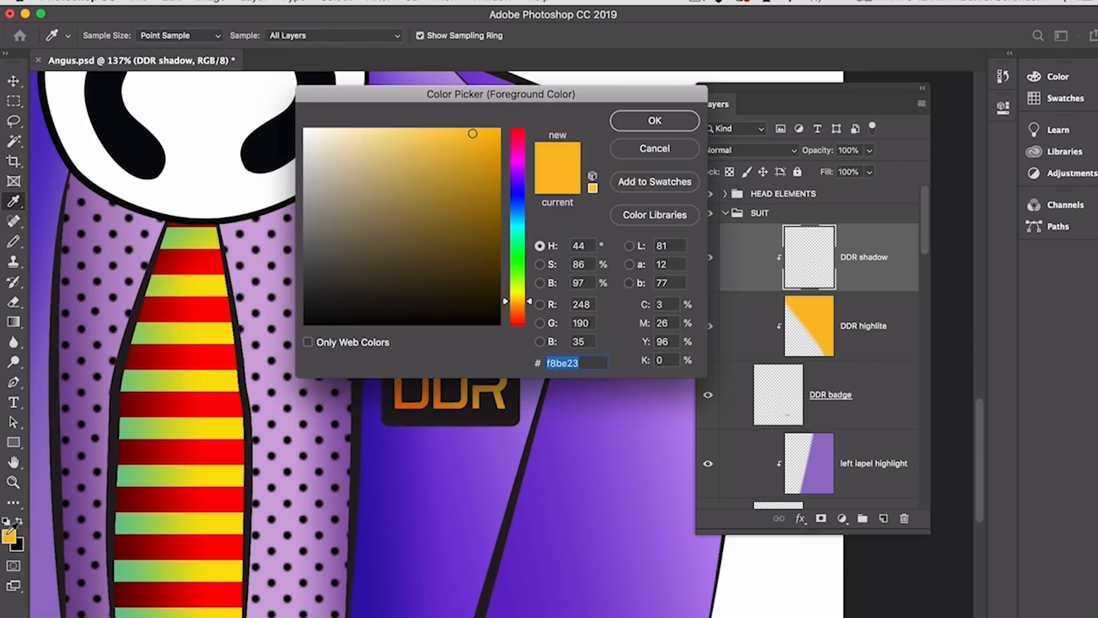
pyautogui.moveTo(517, 166); pyautogui.dragTo(520, 141)
pyautogui.click(467, 176)
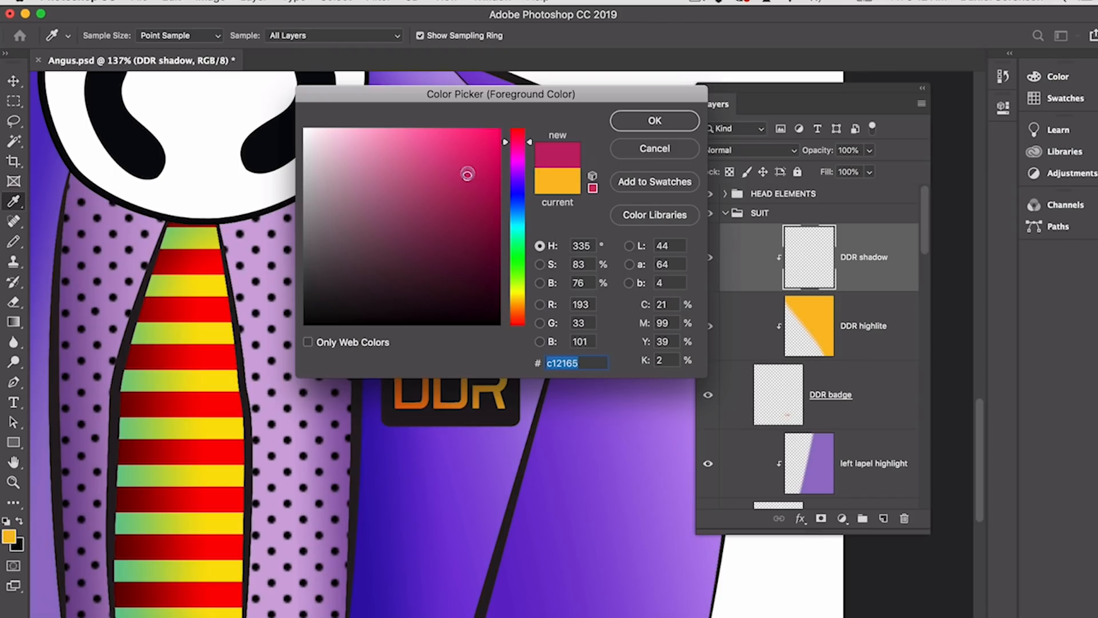
pyautogui.click(631, 126)
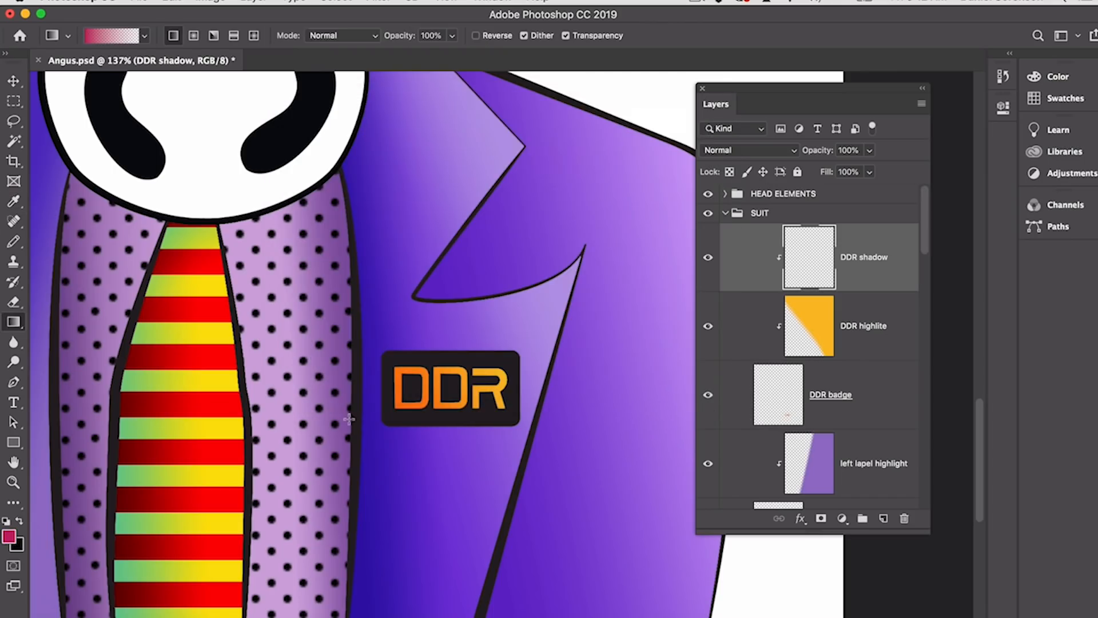
pyautogui.moveTo(349, 419); pyautogui.dragTo(474, 369)
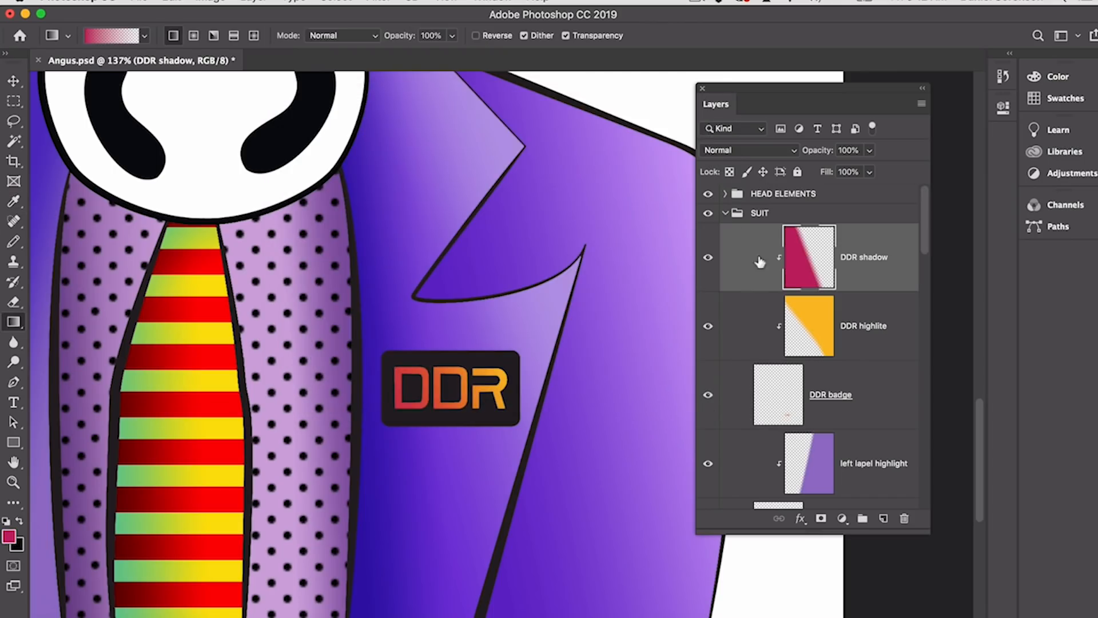
pyautogui.click(744, 149)
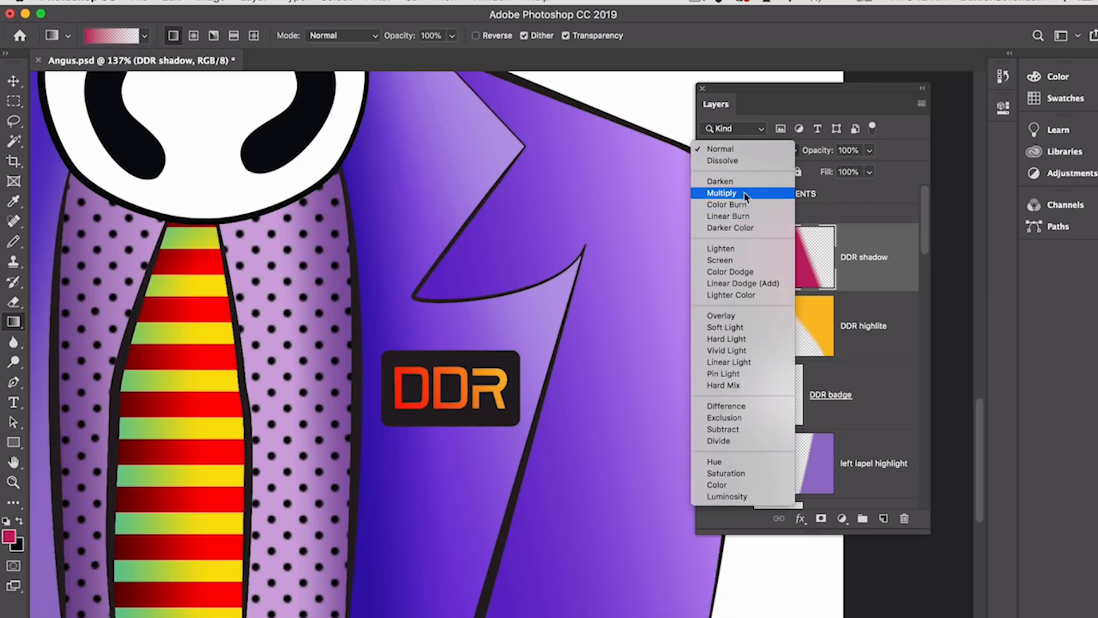
pyautogui.click(745, 194)
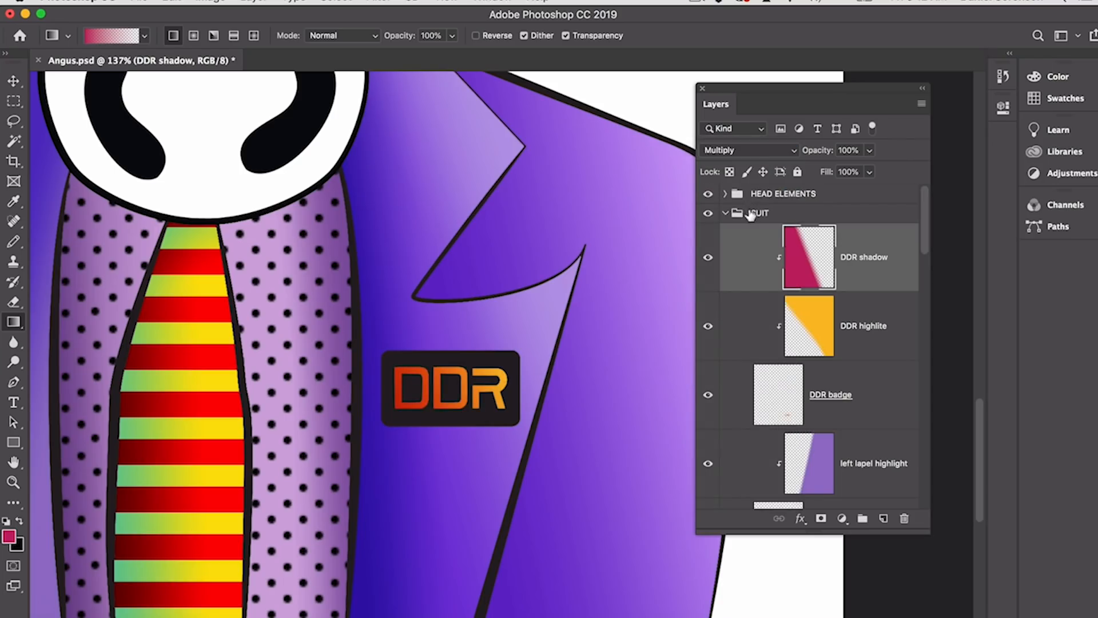
# Step: Set the DDR highlite layer's blend mode to Screen and save the document
pyautogui.click(810, 316)
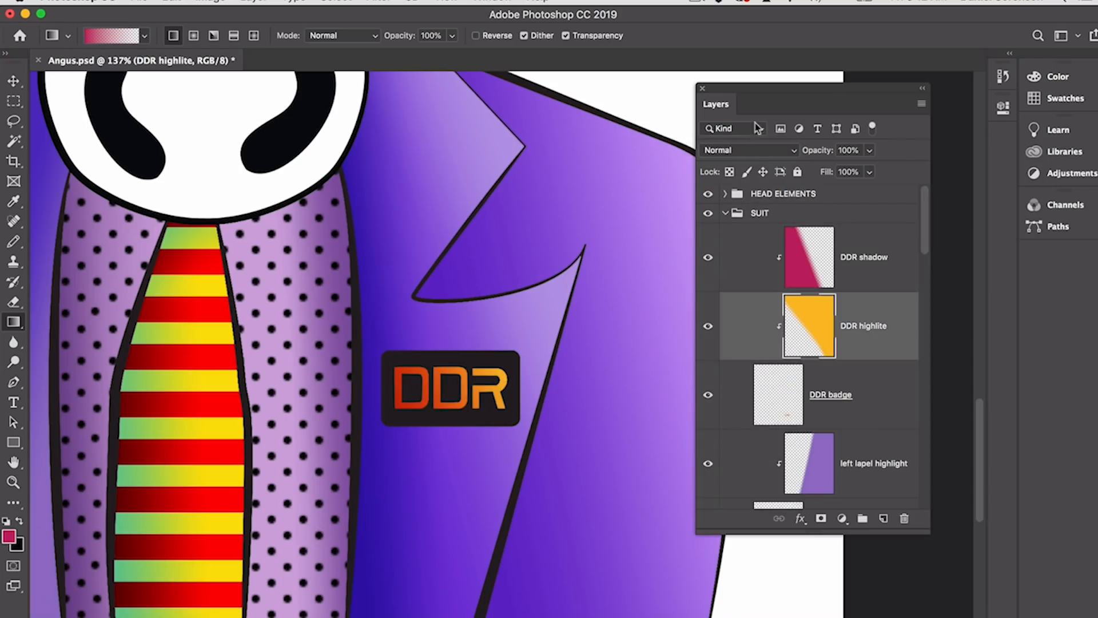
pyautogui.click(745, 152)
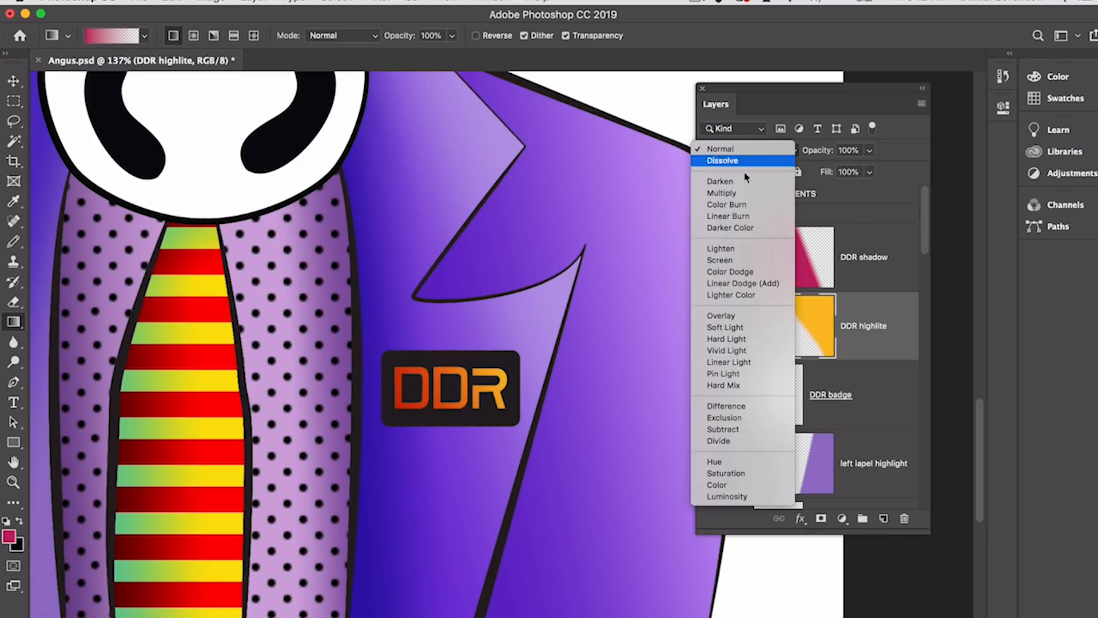
pyautogui.click(744, 262)
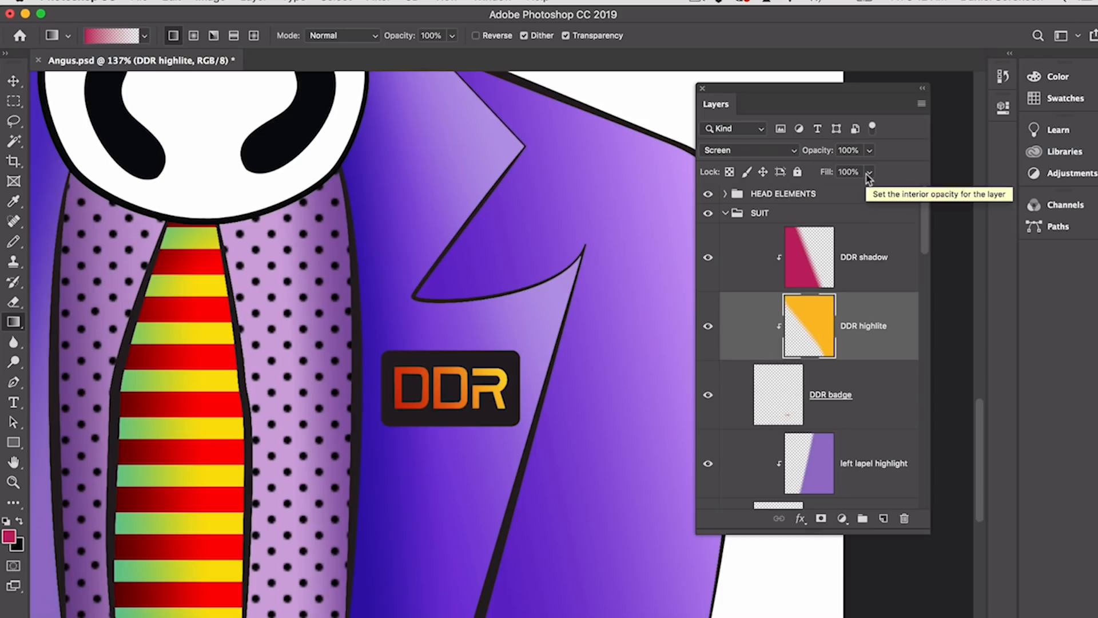
pyautogui.hotkey('ctrl', 's')
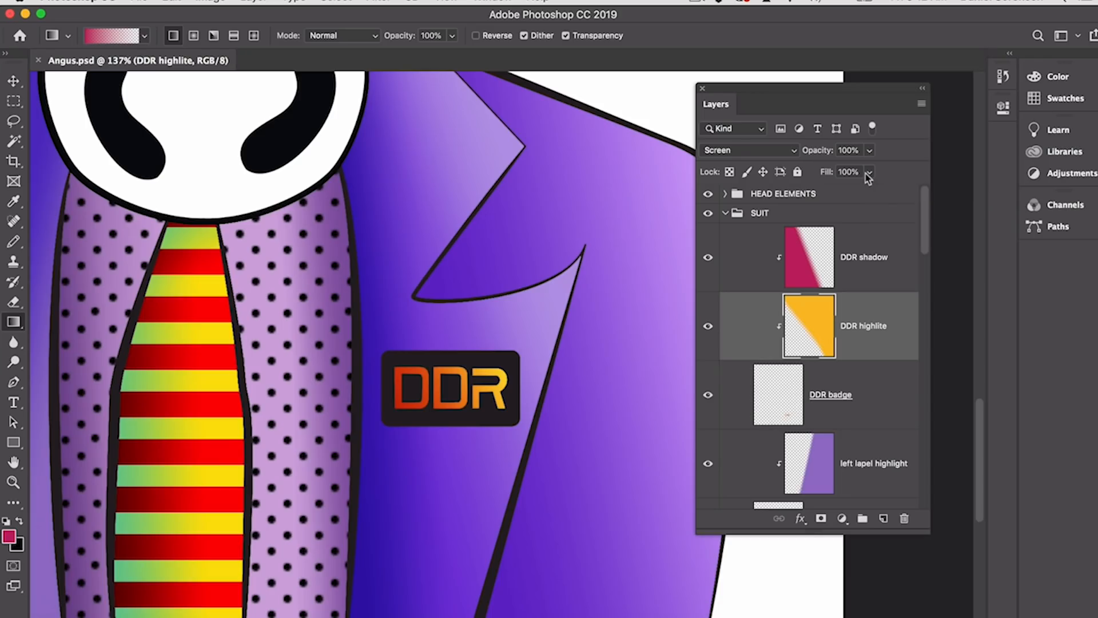
pyautogui.click(705, 3)
pyautogui.click(723, 30)
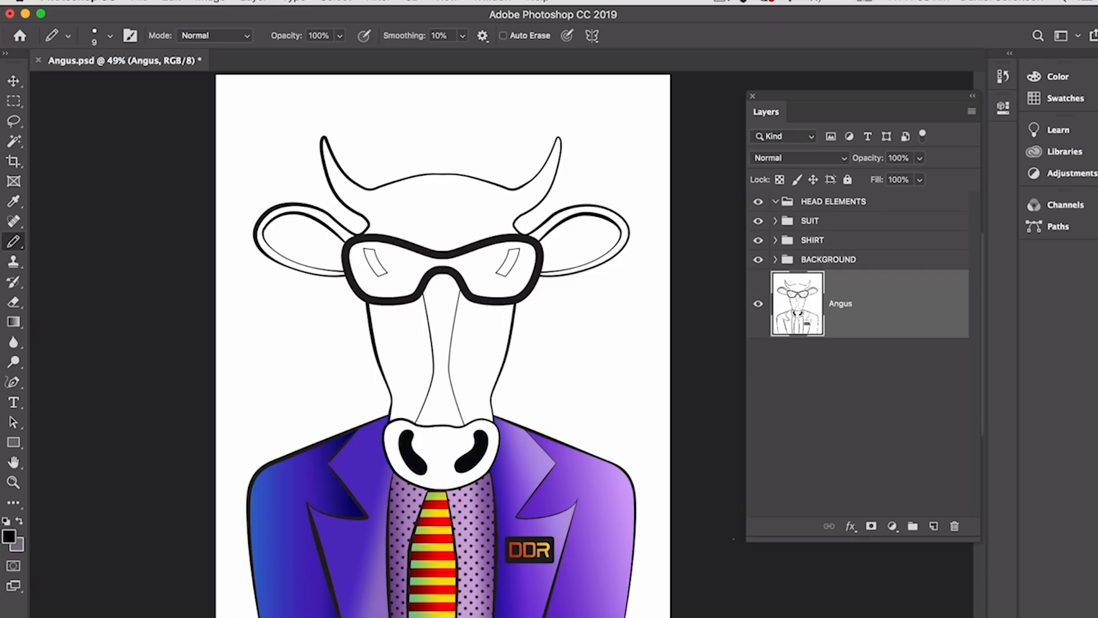
# Step: Create a layer named "horns base" directly above the Angus line-art layer
pyautogui.press('super+shift+n')
pyautogui.press('BackSpace')
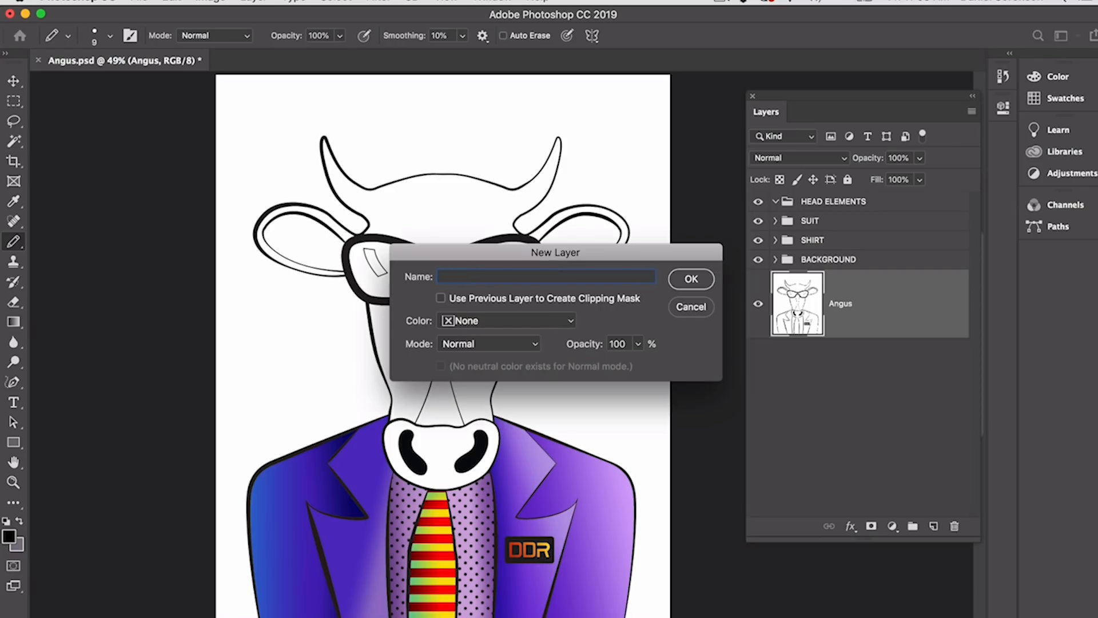
pyautogui.write('horns base')
pyautogui.press('Return')
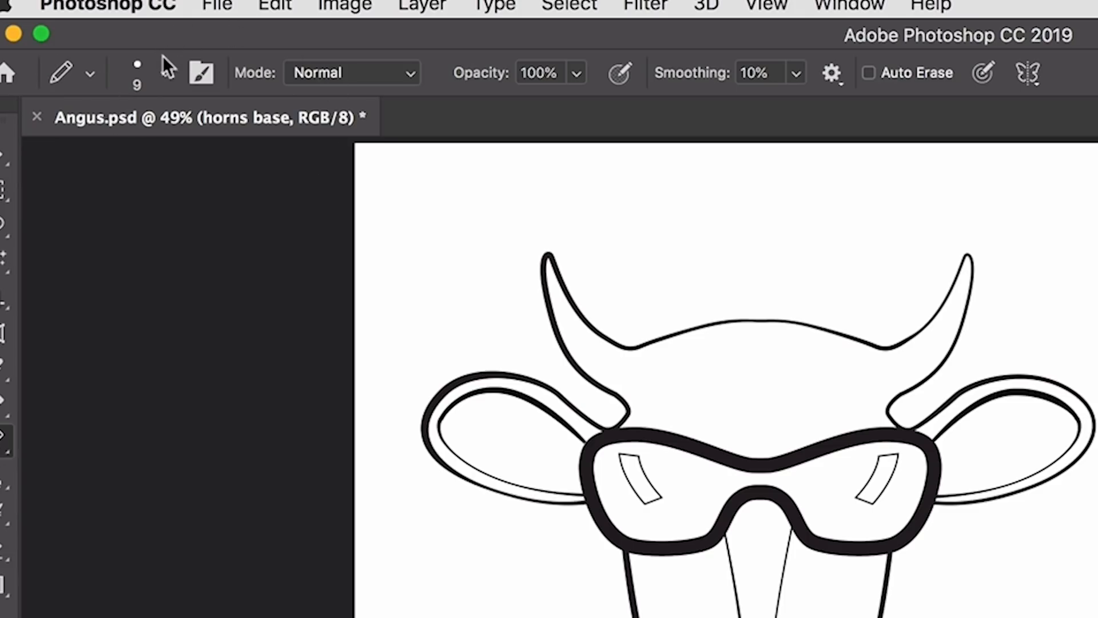
# Step: Close off the base of the left horn with a curved black 9 px Pencil line bulging toward the forehead
pyautogui.click(163, 73)
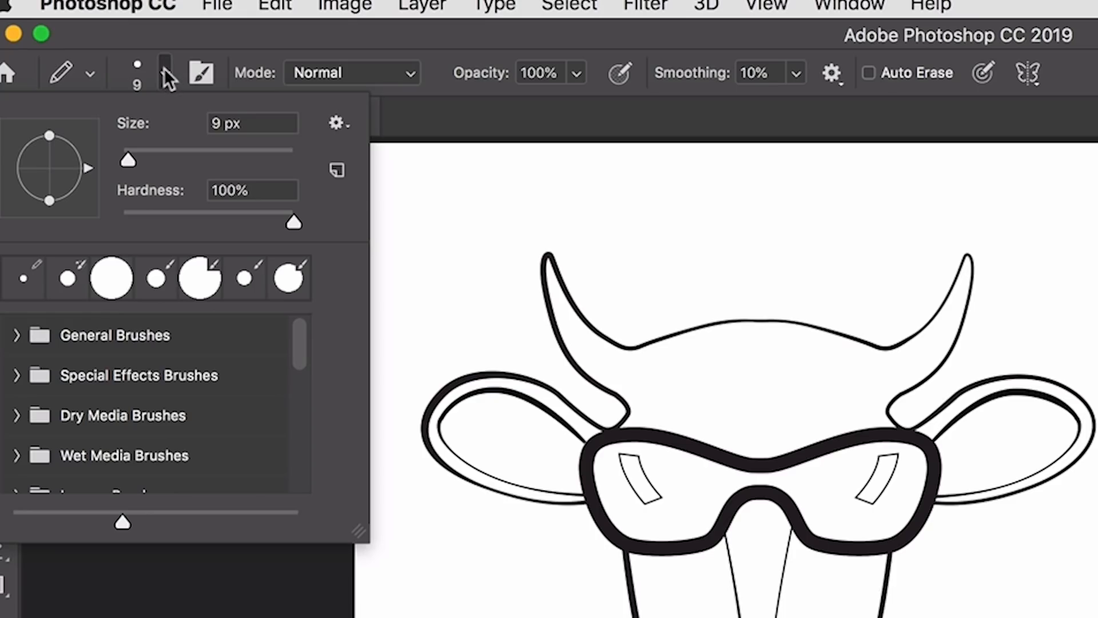
pyautogui.click(165, 71)
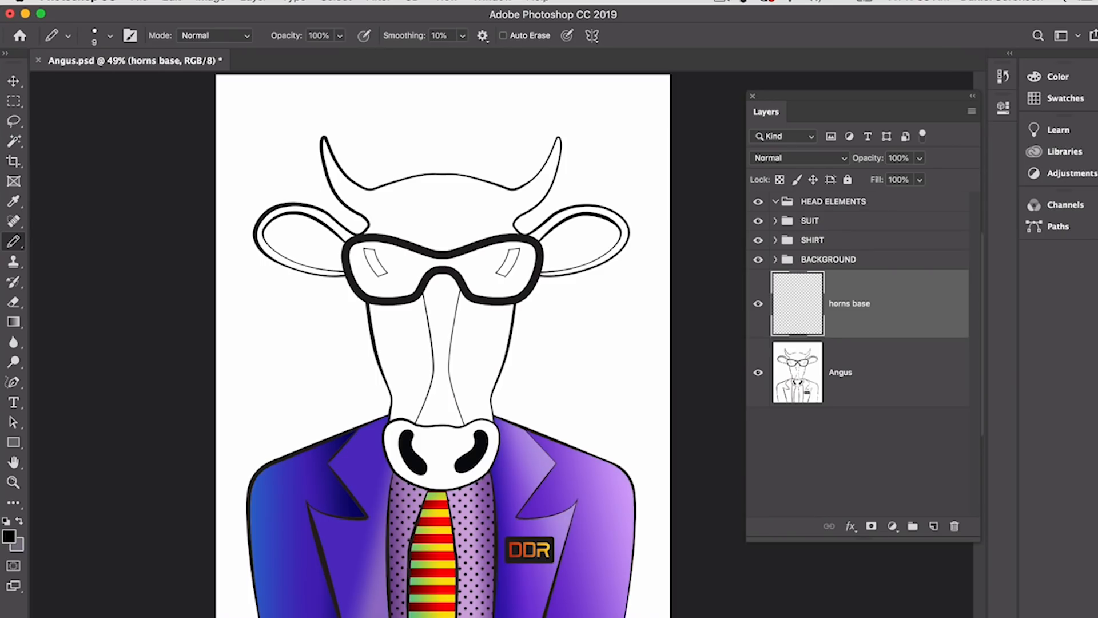
pyautogui.moveTo(360, 220); pyautogui.dragTo(450, 294)
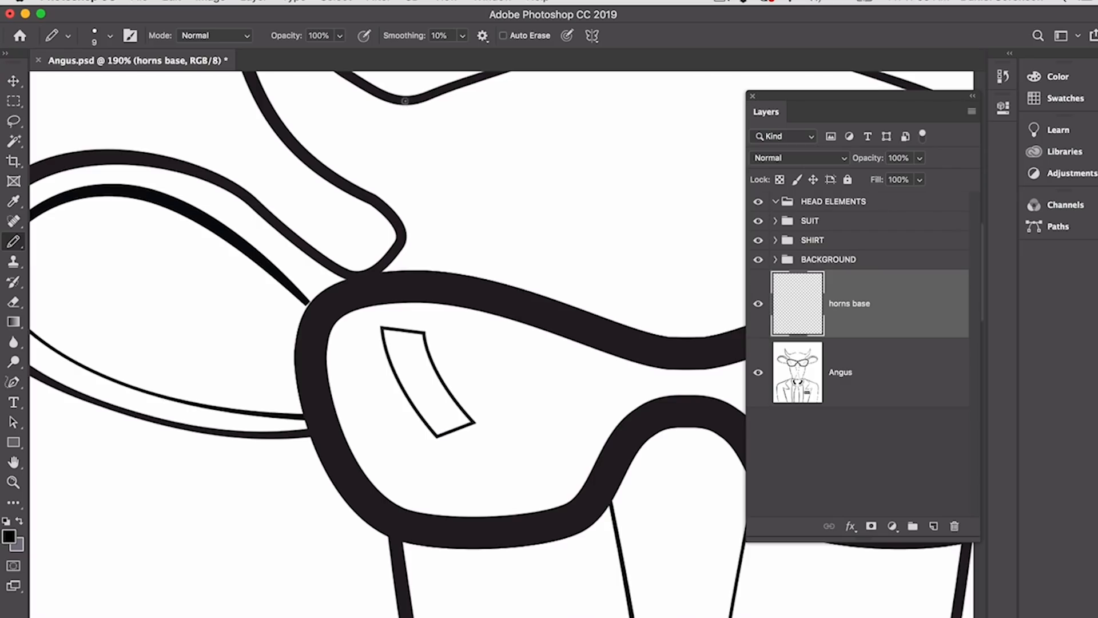
pyautogui.moveTo(405, 101)
pyautogui.mouseDown()
pyautogui.moveTo(438, 154)
pyautogui.moveTo(400, 219)
pyautogui.mouseUp()
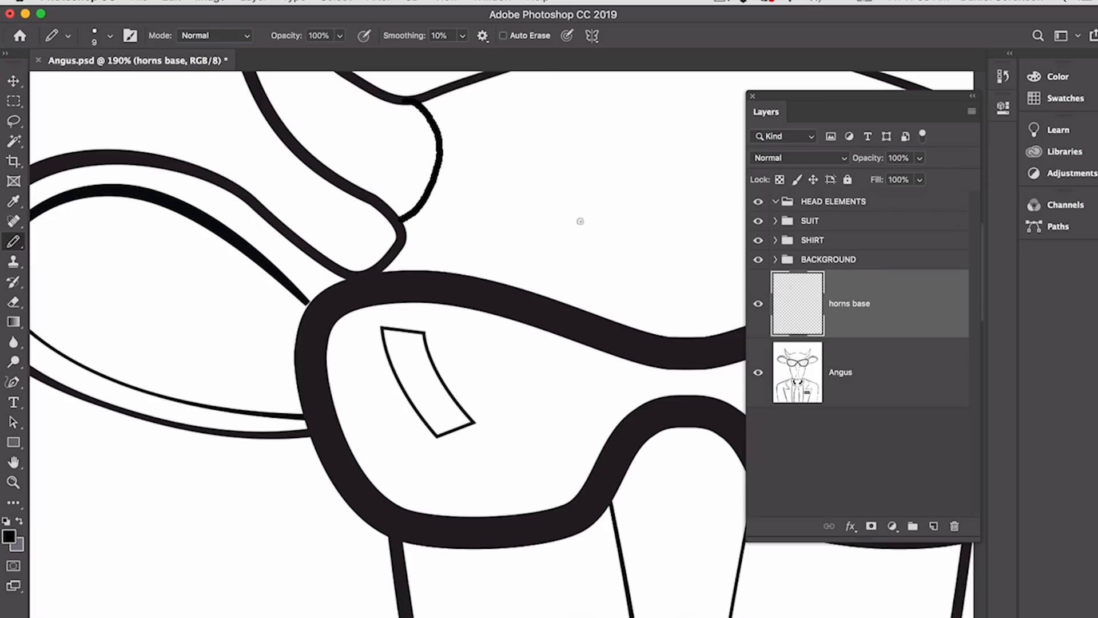
# Step: Close off the base of the right horn with a matching curved black Pencil line, redrawing the first attempt
pyautogui.moveTo(579, 222); pyautogui.dragTo(143, 240)
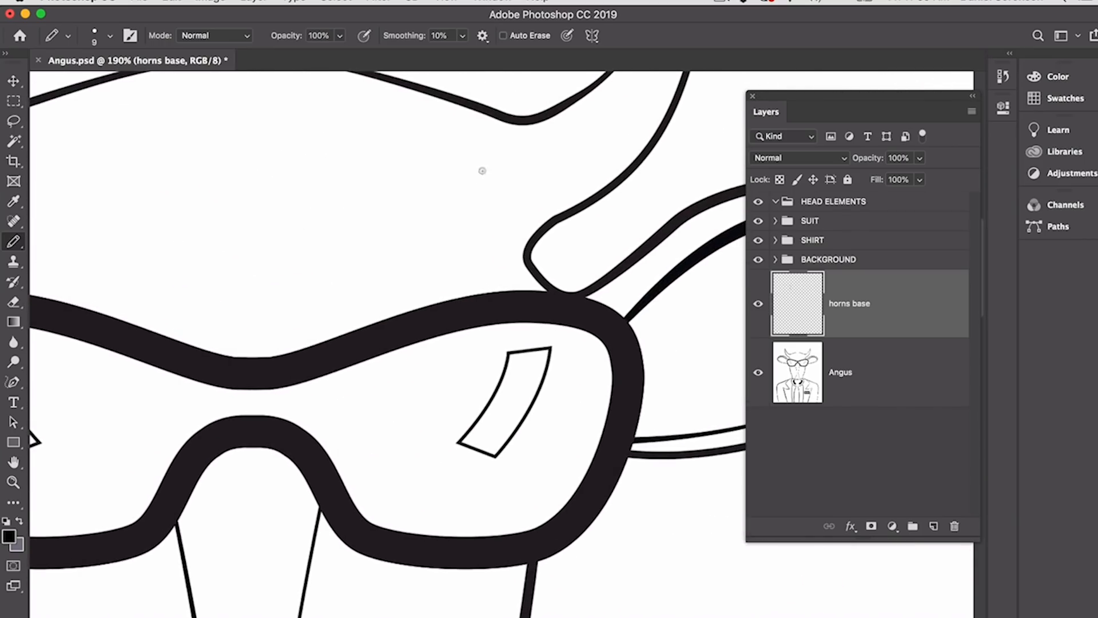
pyautogui.moveTo(527, 120)
pyautogui.mouseDown()
pyautogui.moveTo(474, 145)
pyautogui.moveTo(453, 183)
pyautogui.moveTo(456, 211)
pyautogui.mouseUp()
pyautogui.press('super+z')
pyautogui.moveTo(527, 121)
pyautogui.mouseDown()
pyautogui.moveTo(483, 163)
pyautogui.moveTo(491, 215)
pyautogui.moveTo(527, 245)
pyautogui.mouseUp()
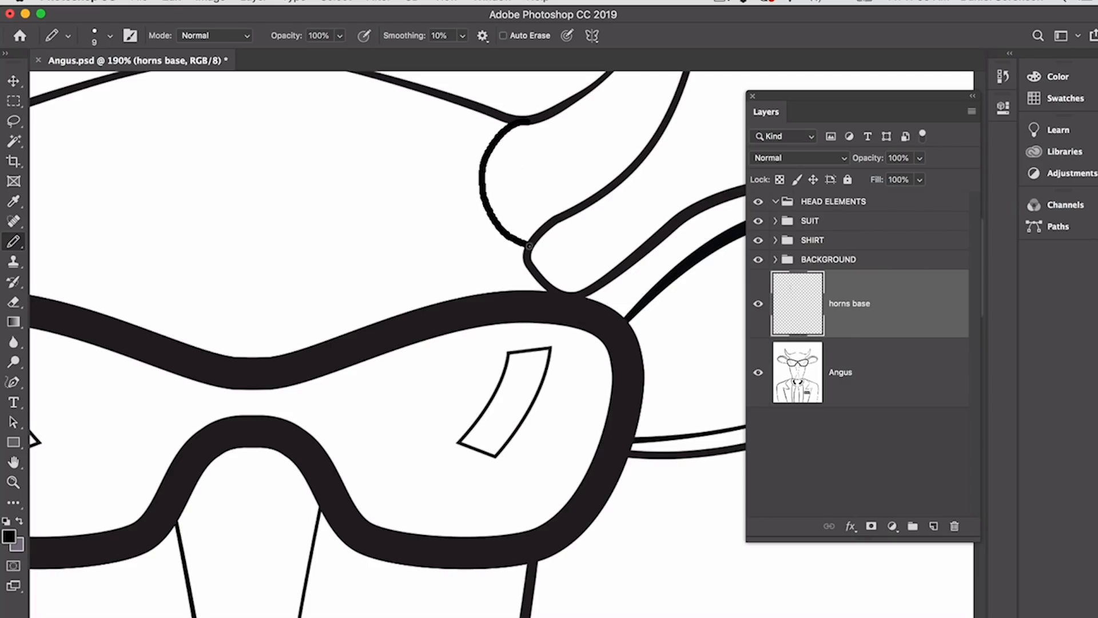
pyautogui.hscroll(-1, 550, 249)
pyautogui.press('super+0')
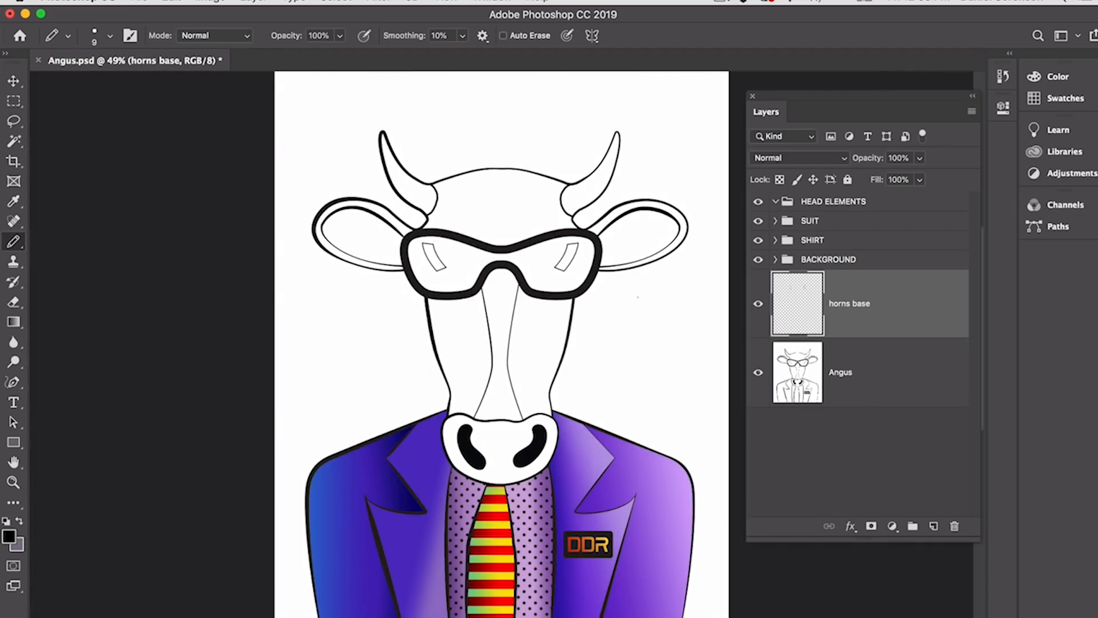
pyautogui.click(808, 202)
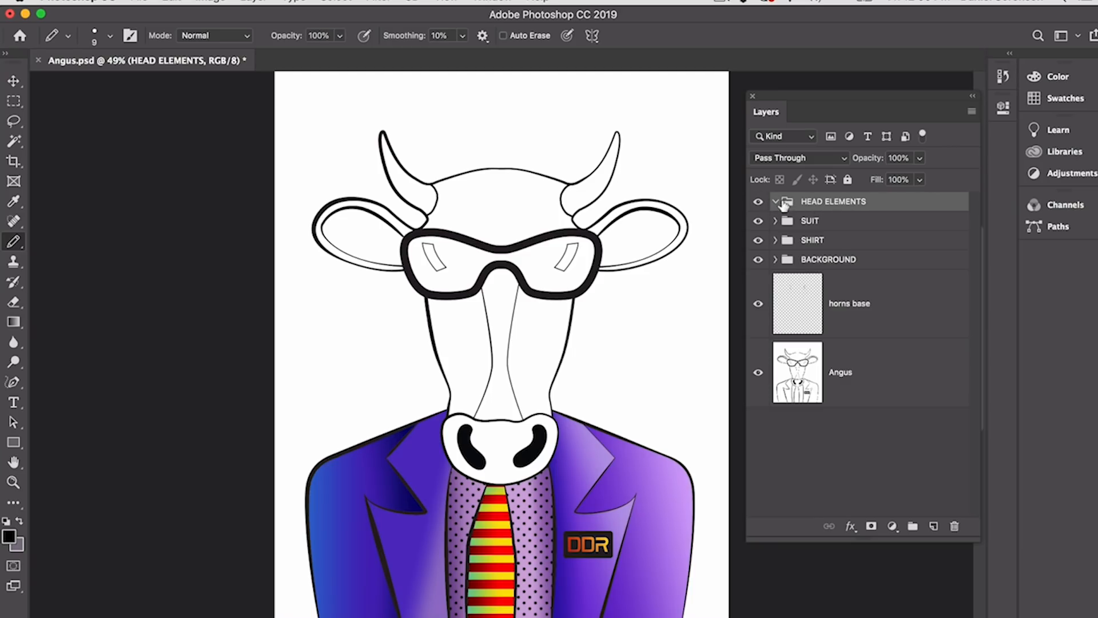
pyautogui.press('super+shift+n')
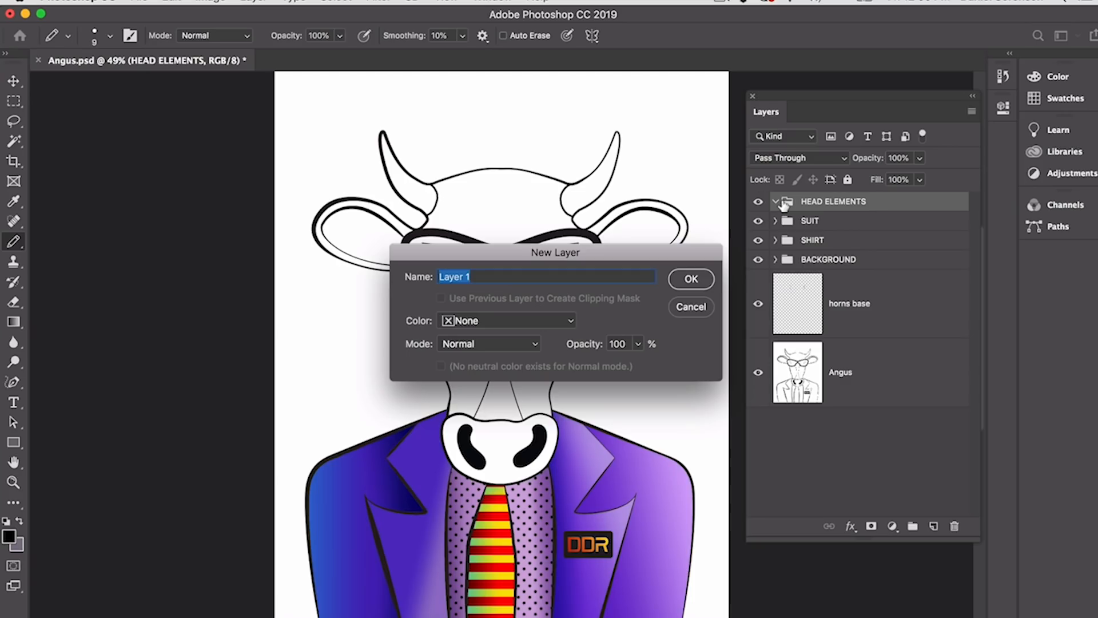
pyautogui.write('head')
pyautogui.press('Return')
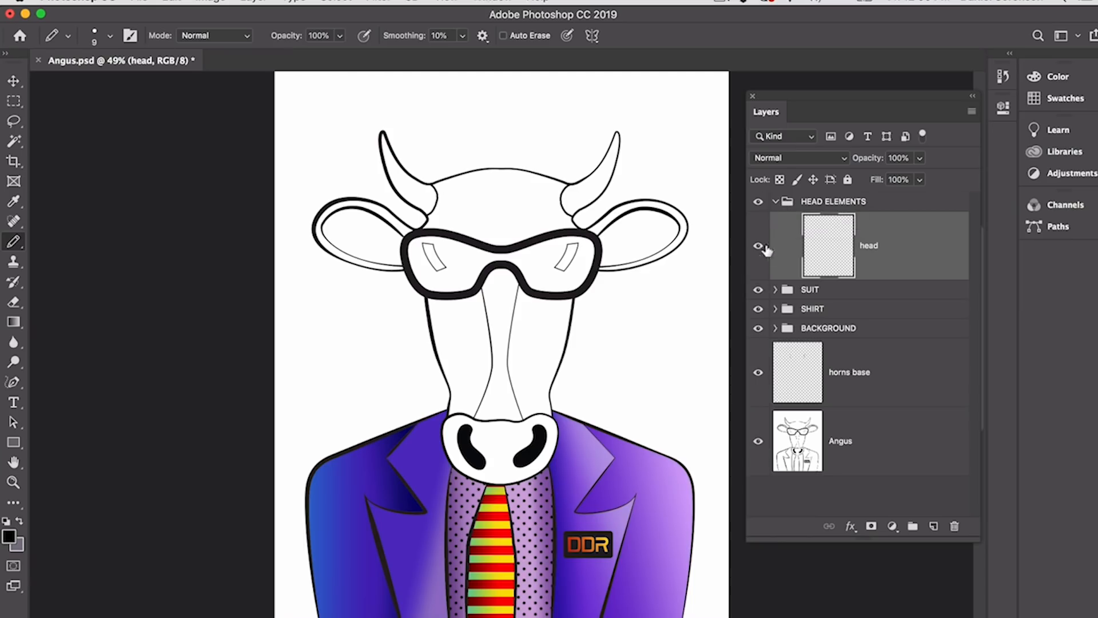
pyautogui.press('w')
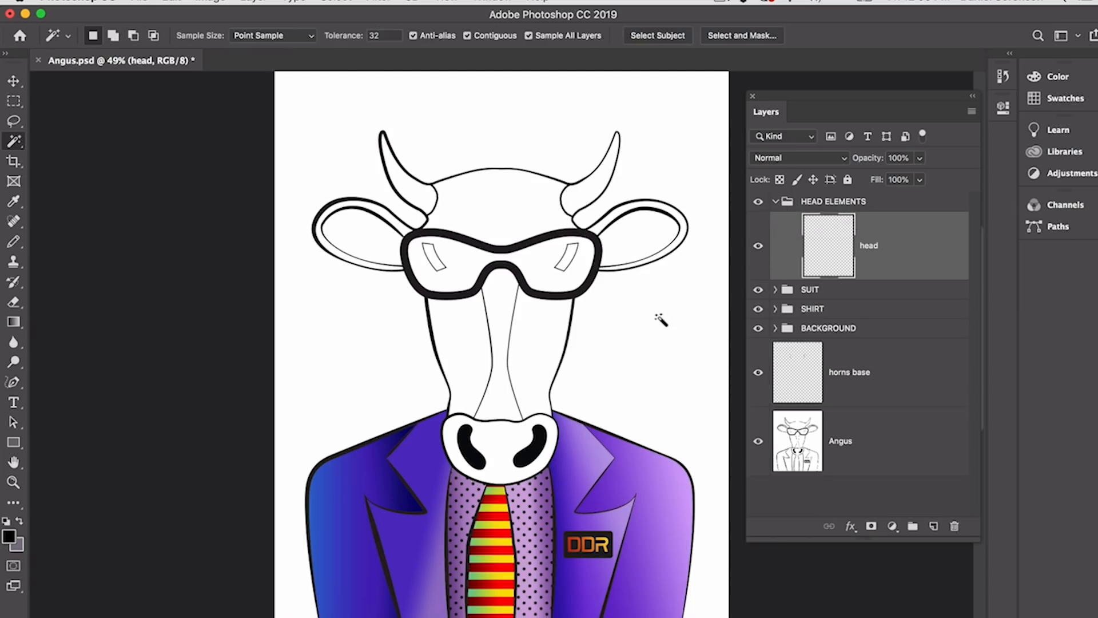
pyautogui.click(543, 332)
pyautogui.keyDown('shift'); pyautogui.click(470, 341); pyautogui.keyUp('shift')
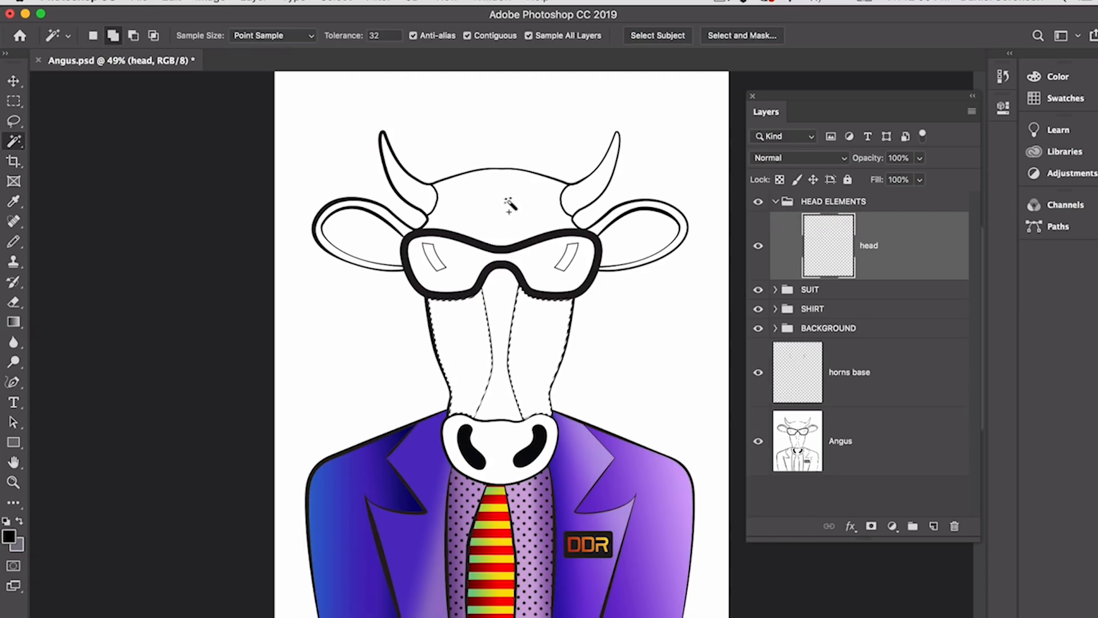
pyautogui.keyDown('shift'); pyautogui.click(508, 206); pyautogui.keyUp('shift')
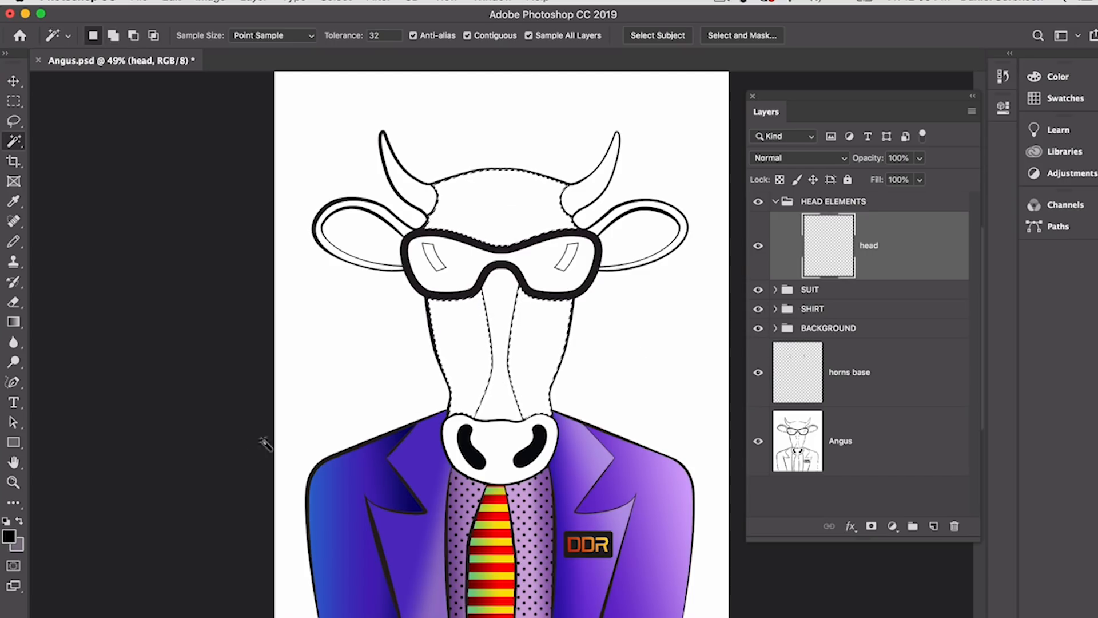
pyautogui.click(8, 535)
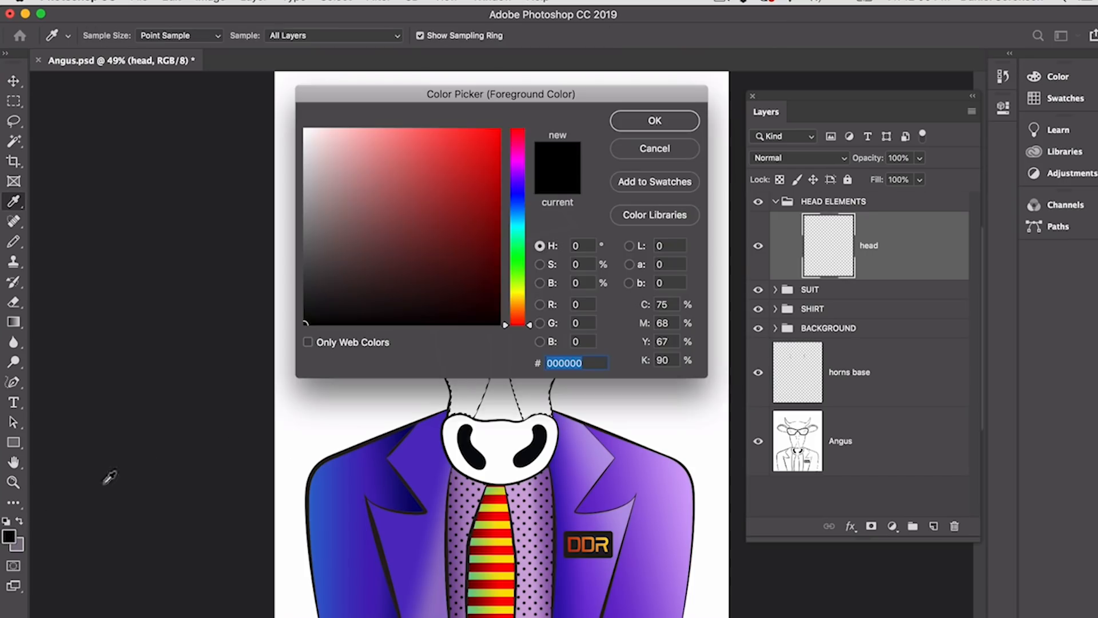
pyautogui.moveTo(308, 187); pyautogui.dragTo(305, 196)
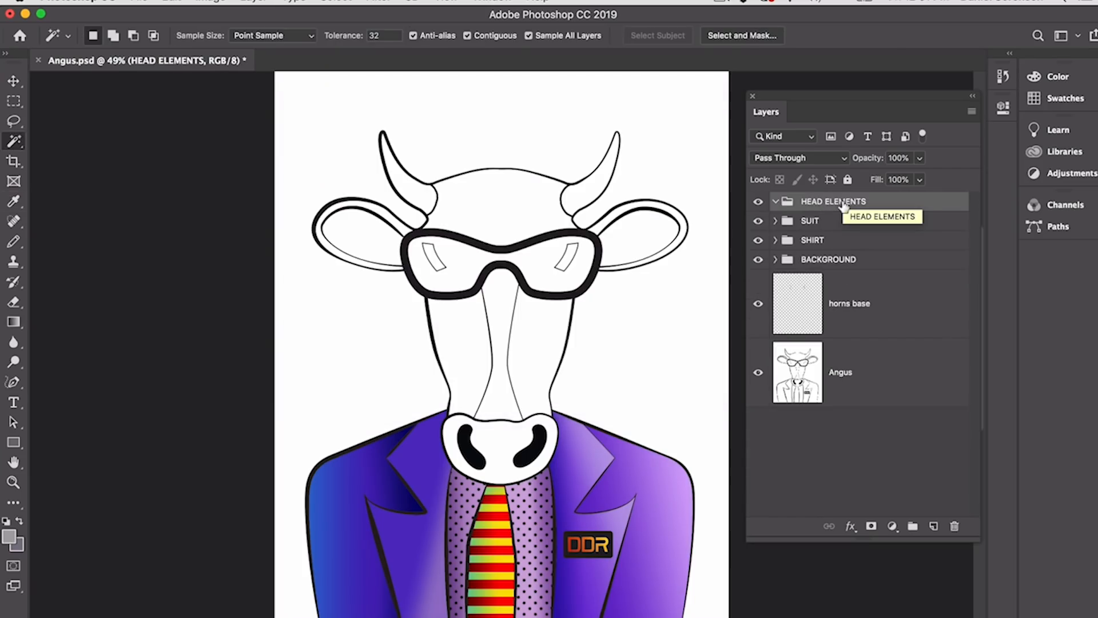
# Step: Create a layer named "head" in the HEAD ELEMENTS group
pyautogui.click(776, 202)
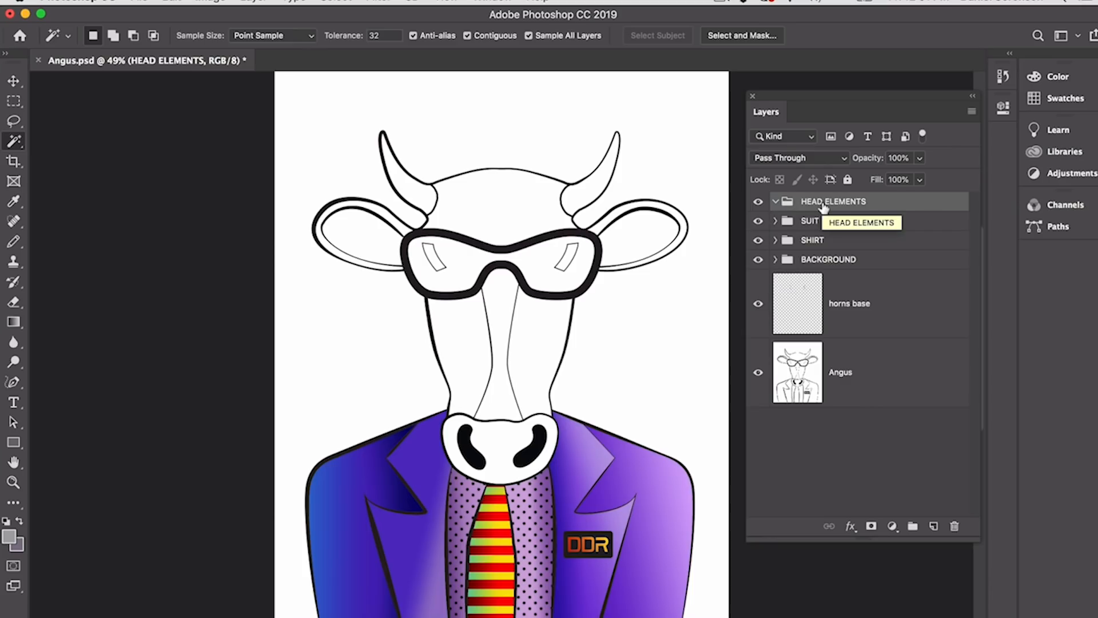
pyautogui.press('super+shift+n')
pyautogui.write('head')
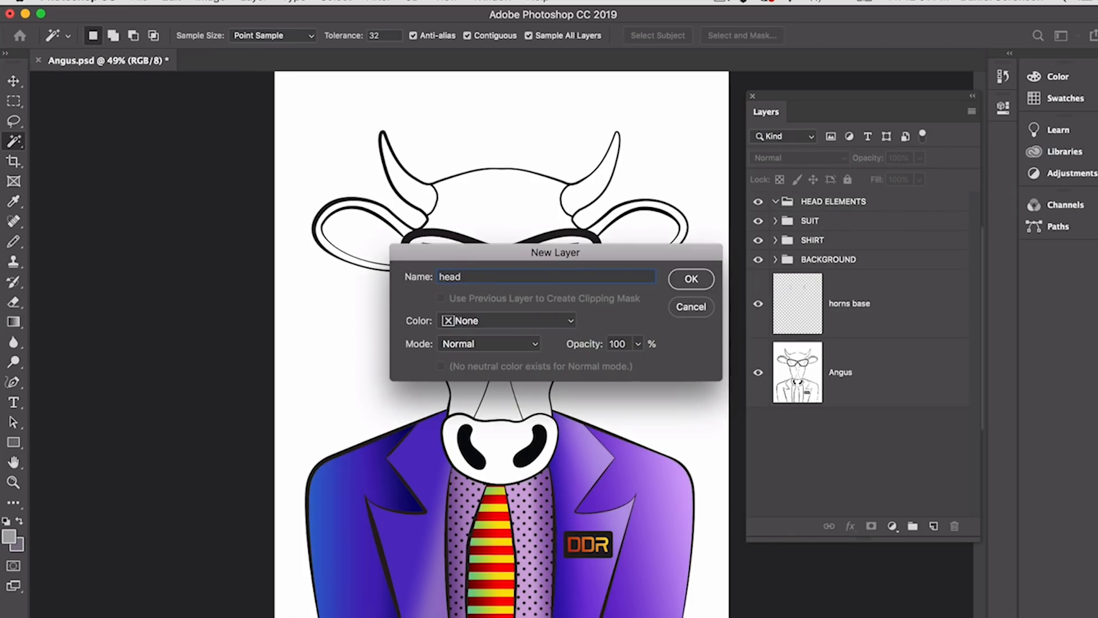
pyautogui.press('Return')
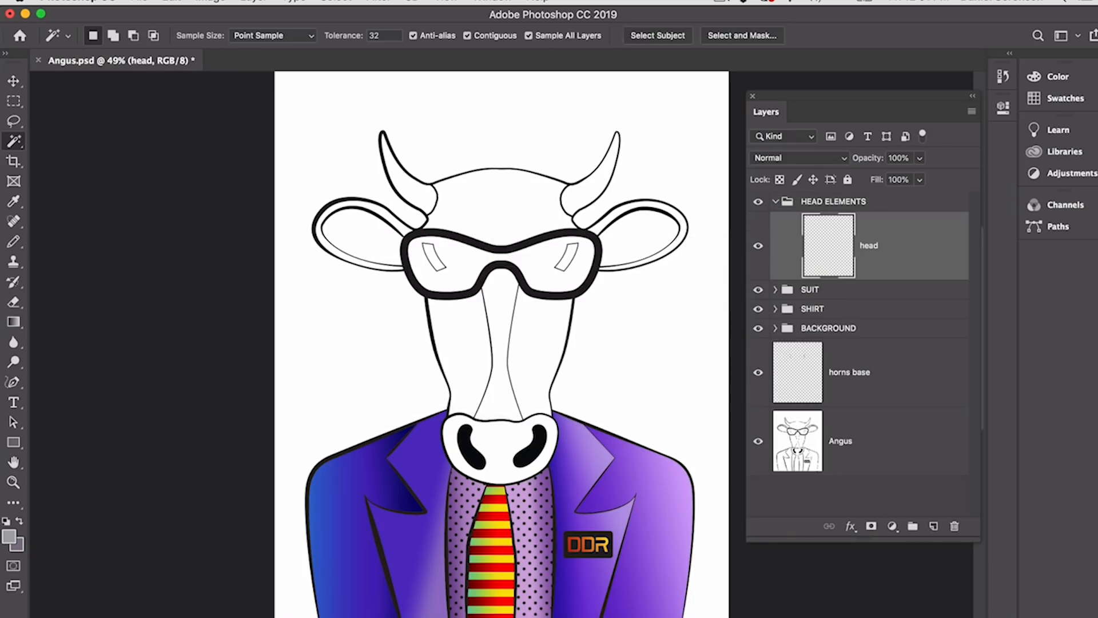
# Step: Select the forehead and both sides of the face, fill them with light grey c8c8c8, and deselect
pyautogui.click(547, 330)
pyautogui.keyDown('shift'); pyautogui.click(474, 334); pyautogui.keyUp('shift')
pyautogui.keyDown('shift'); pyautogui.click(496, 226); pyautogui.keyUp('shift')
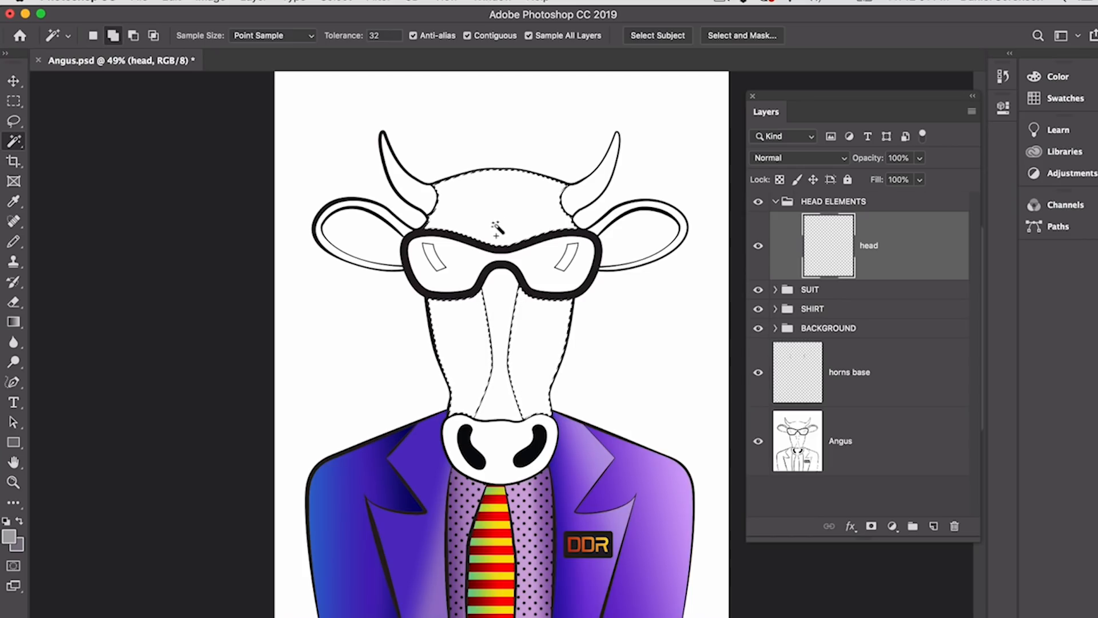
pyautogui.click(9, 535)
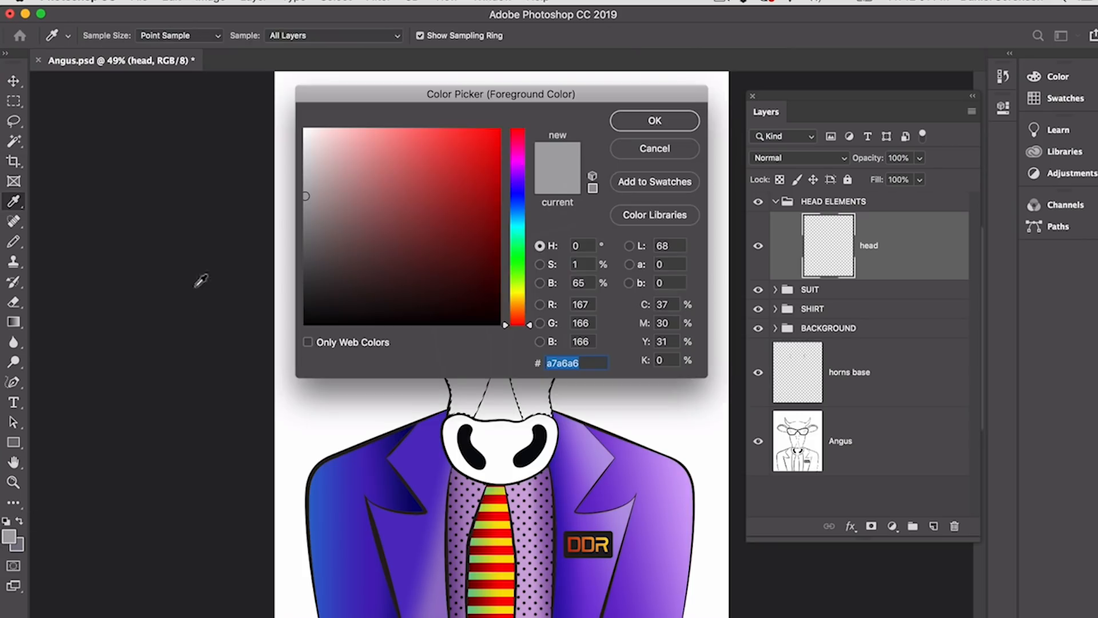
pyautogui.moveTo(306, 196); pyautogui.dragTo(305, 170)
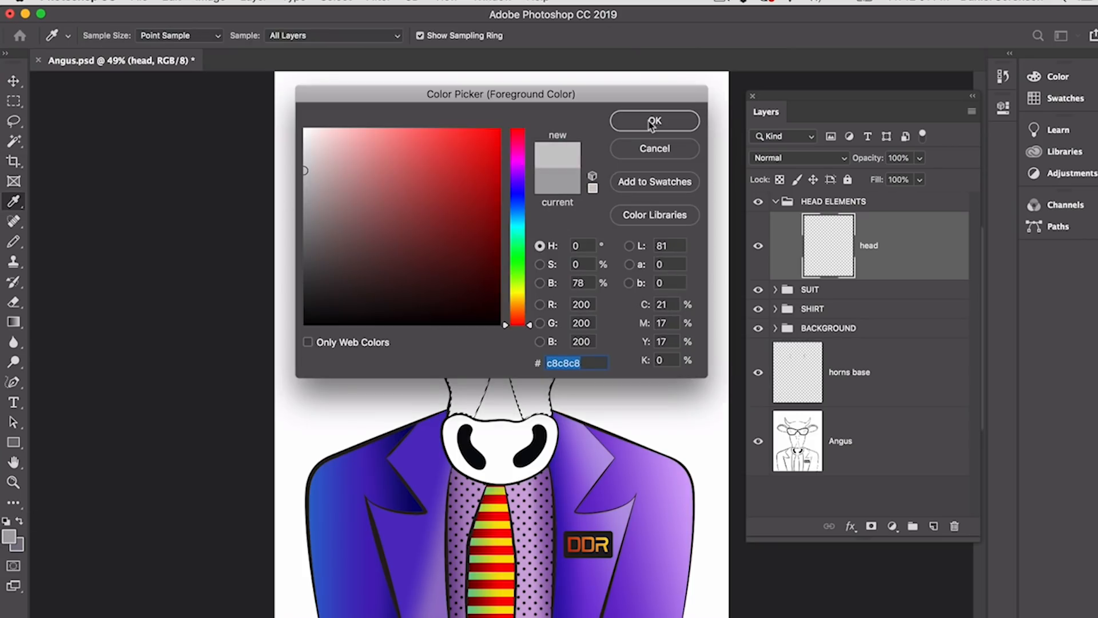
pyautogui.click(653, 122)
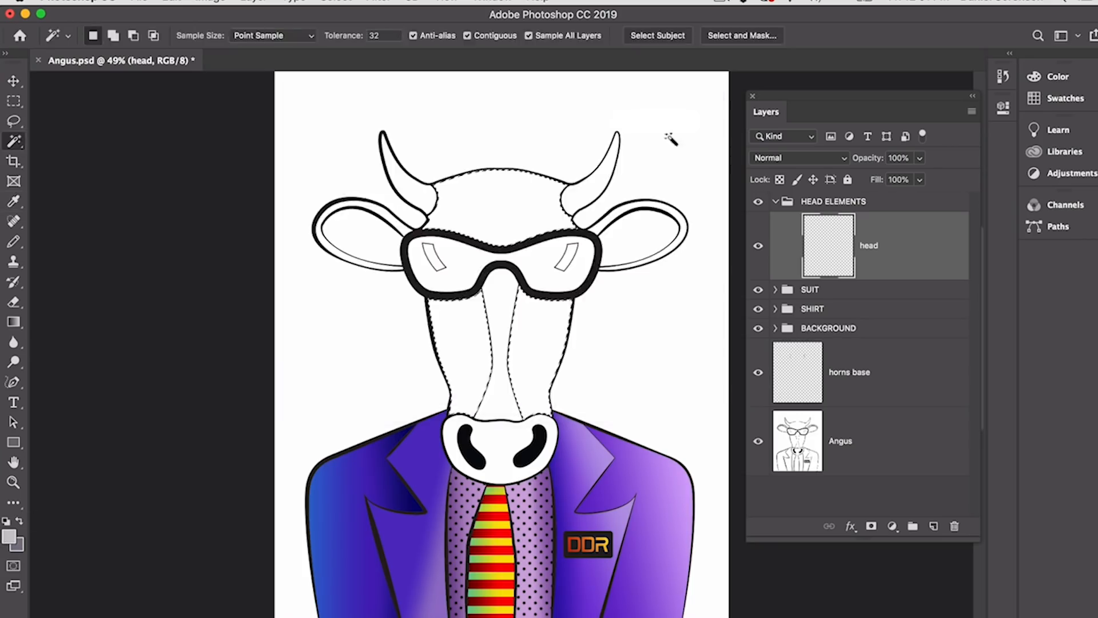
pyautogui.hotkey('alt', 'BackSpace')
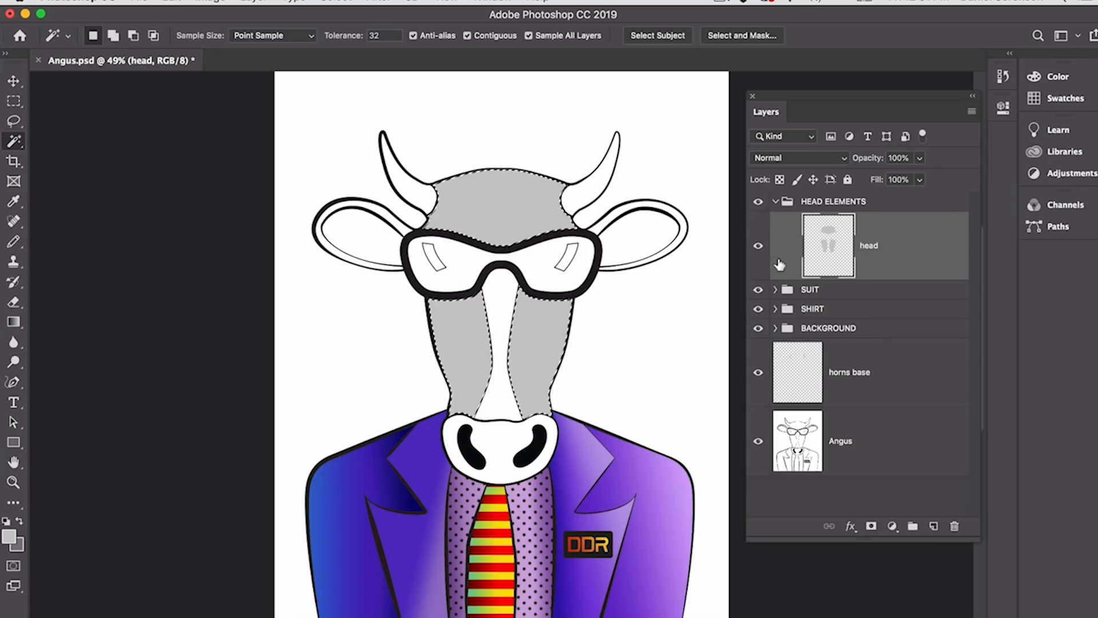
pyautogui.press('super+d')
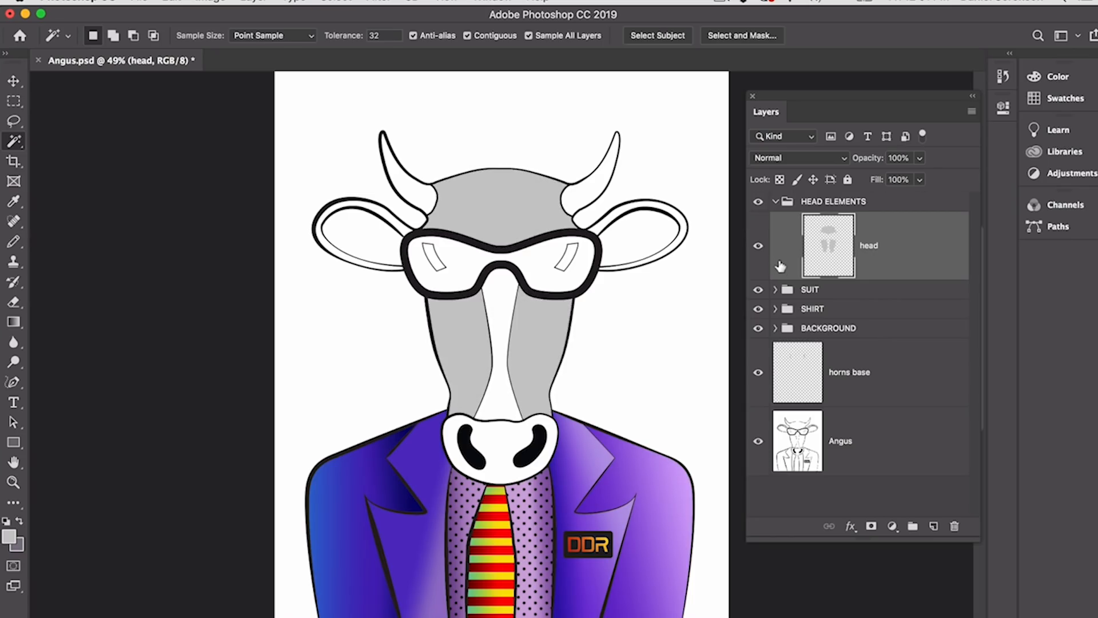
# Step: Create a layer named "ridge of nose" above the head layer and fill the central nose strip with the same light grey
pyautogui.keyDown('alt'); pyautogui.click(932, 526); pyautogui.keyUp('alt')
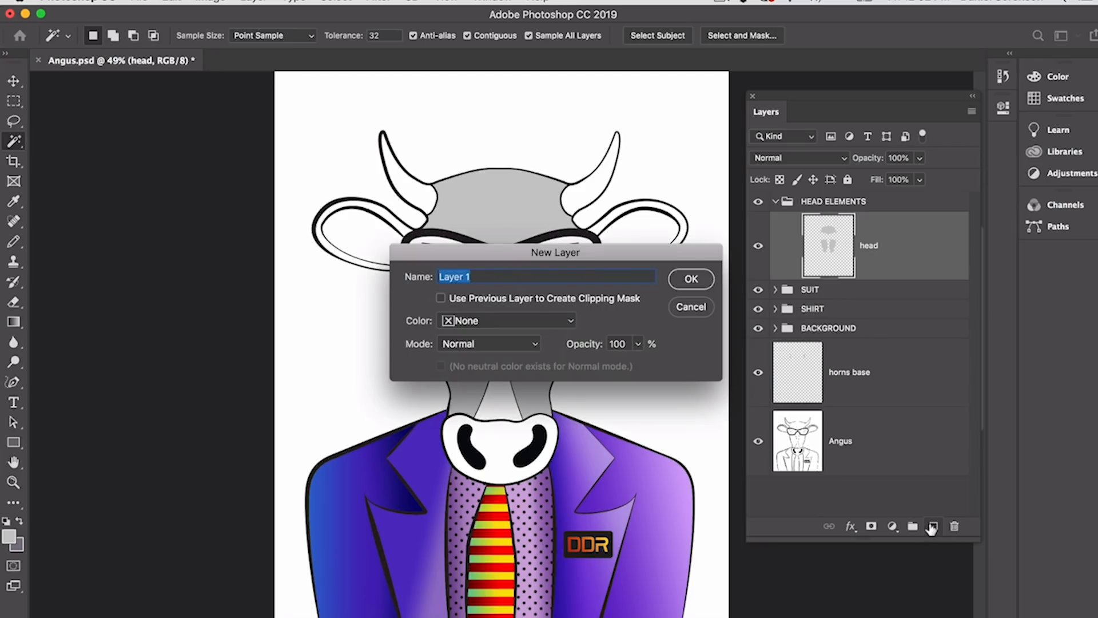
pyautogui.write('ridge of nose')
pyautogui.press('Return')
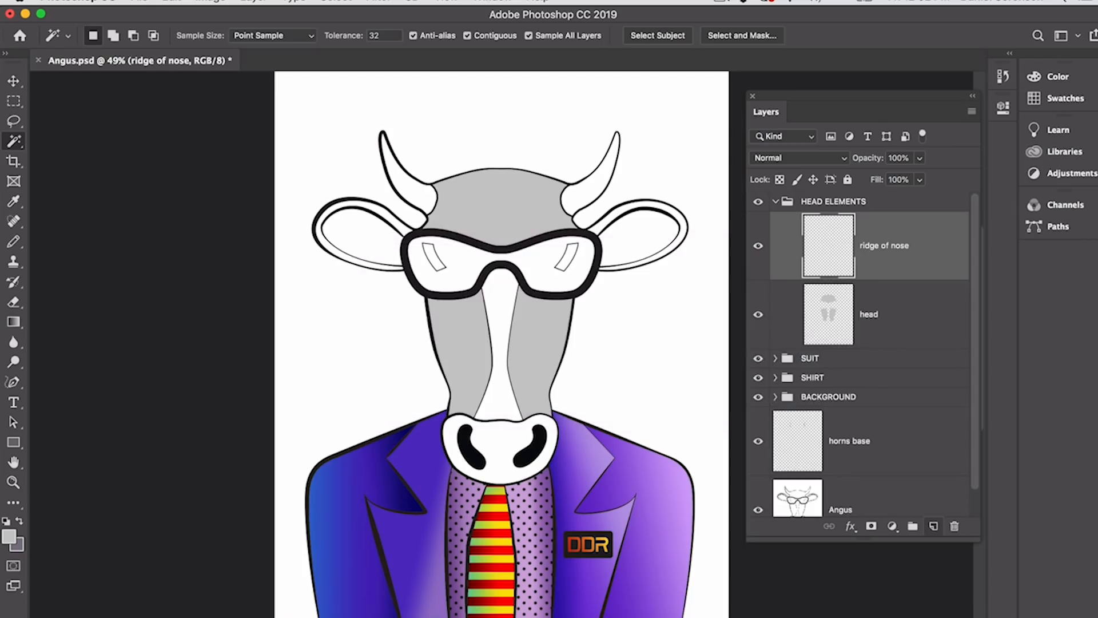
pyautogui.click(502, 330)
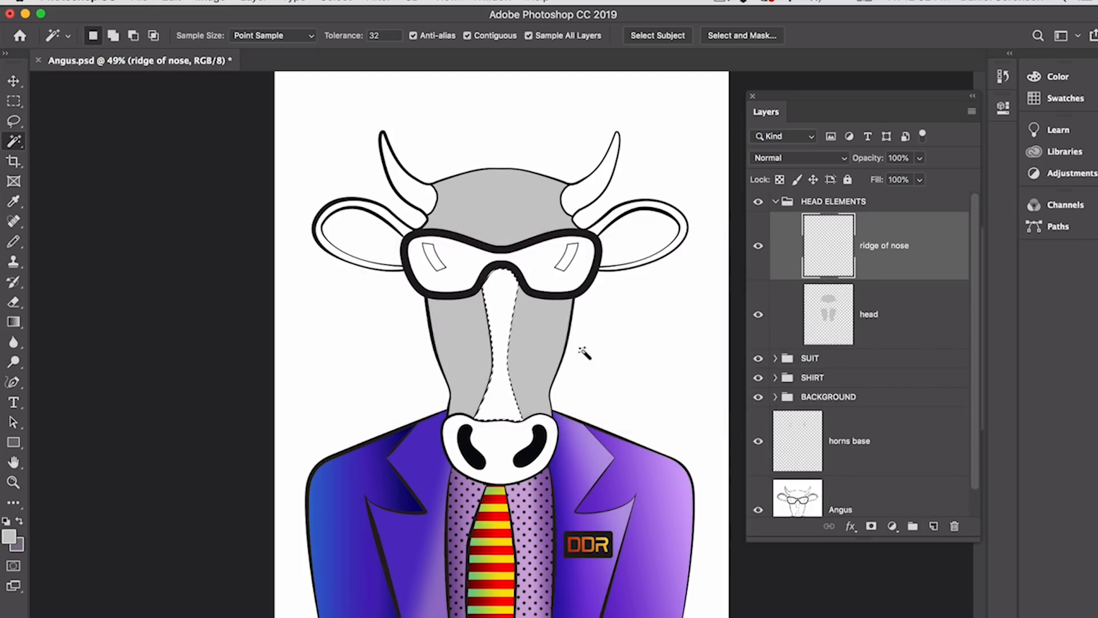
pyautogui.hotkey('alt', 'BackSpace')
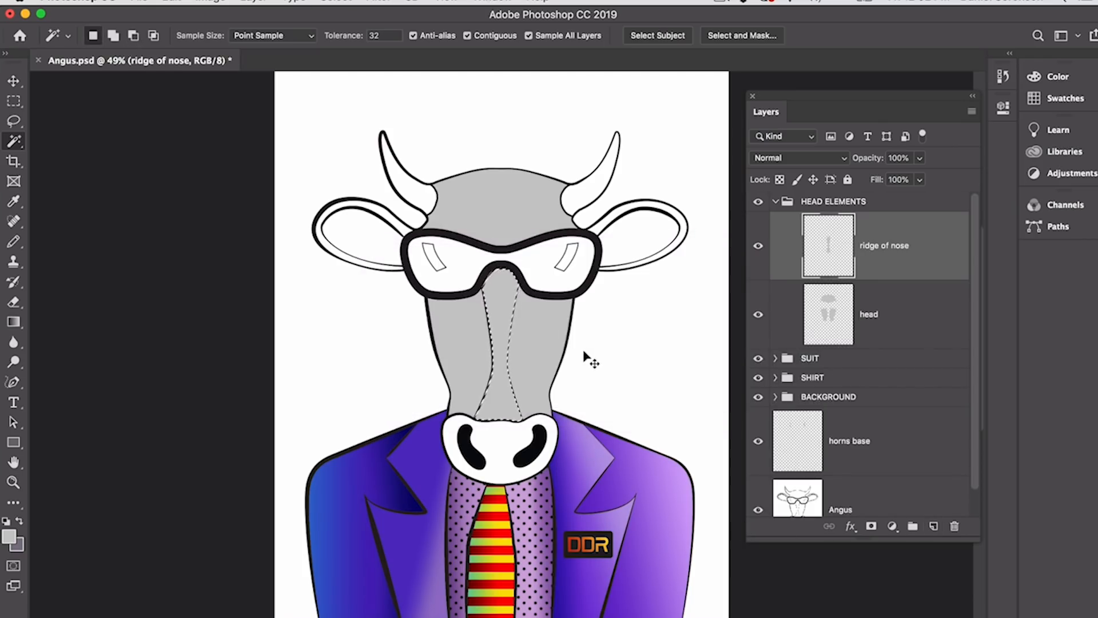
pyautogui.press('super+d')
# Step: Create a layer named "right ear outside" and fill the outer rim of the right ear with the same light grey
pyautogui.press('super+shift+n')
pyautogui.press('BackSpace')
pyautogui.write('rig')
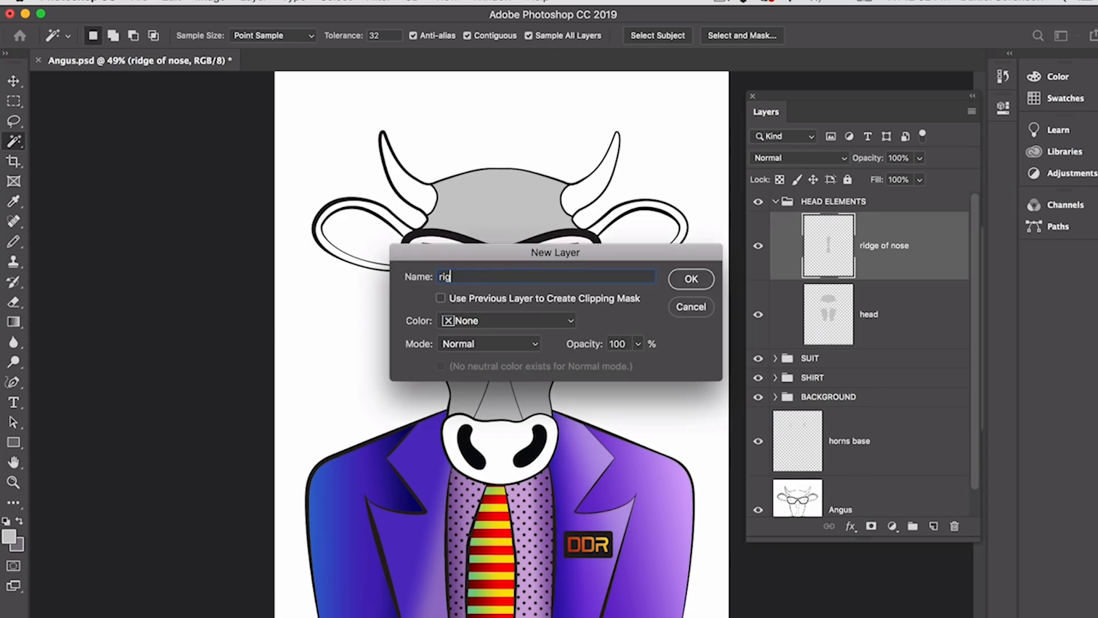
pyautogui.write('ht ear outside')
pyautogui.press('Return')
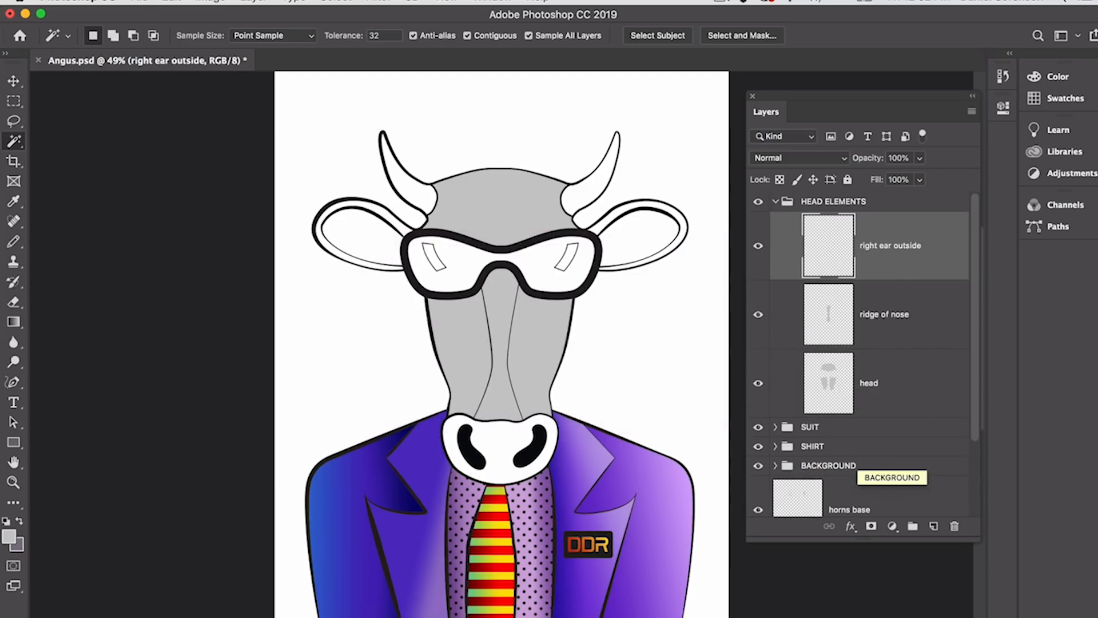
pyautogui.click(611, 222)
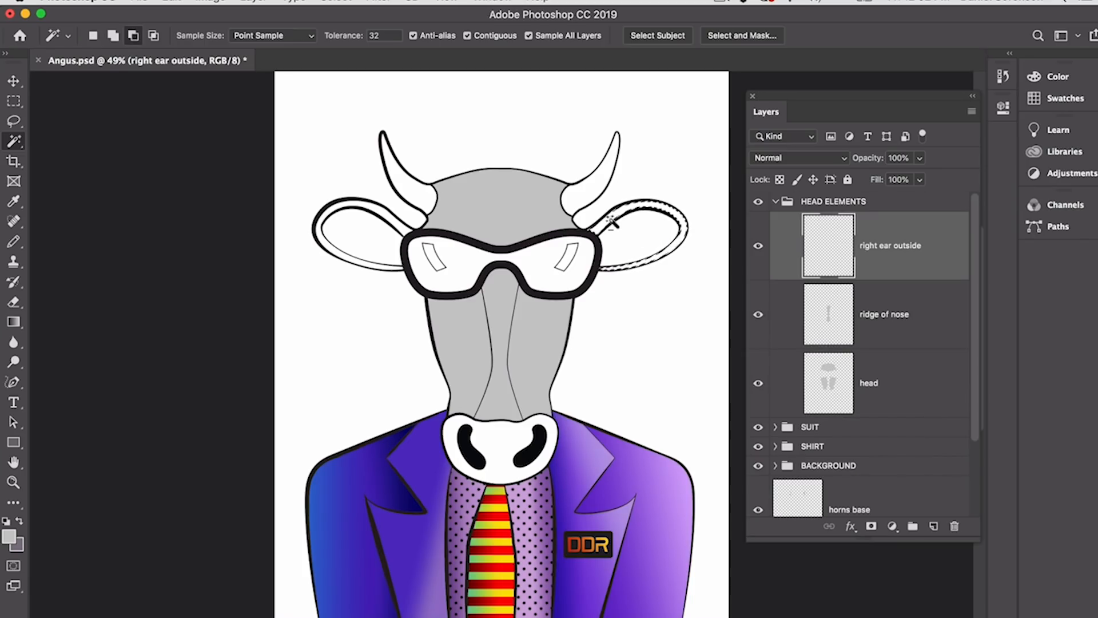
pyautogui.press('super+d')
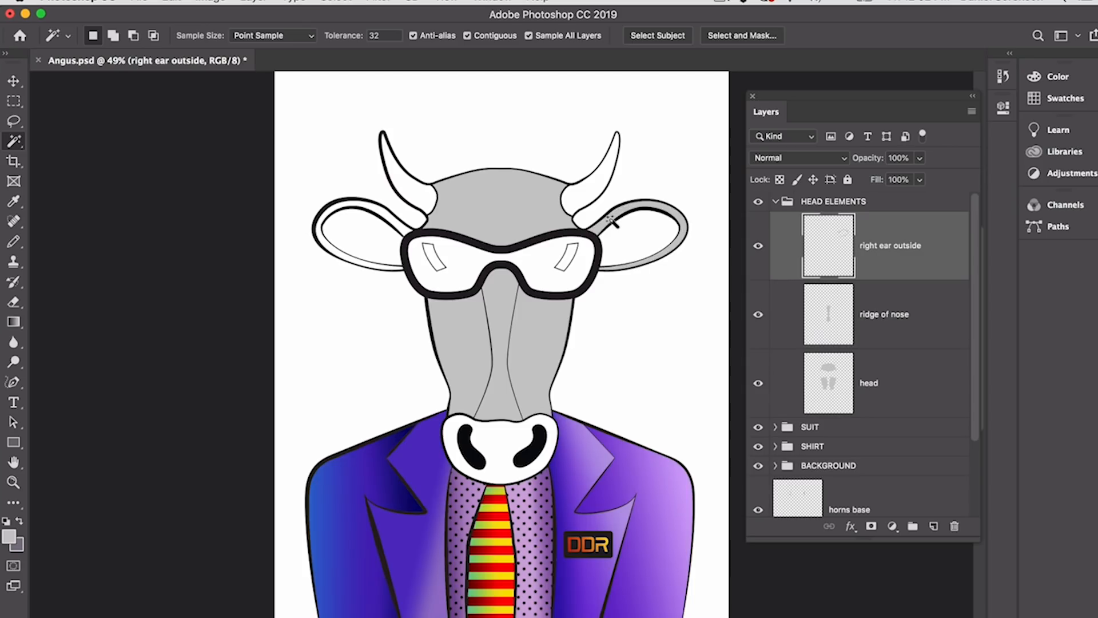
# Step: Create a layer named "left ear outside" above the right ear layer
pyautogui.press('super+shift+n')
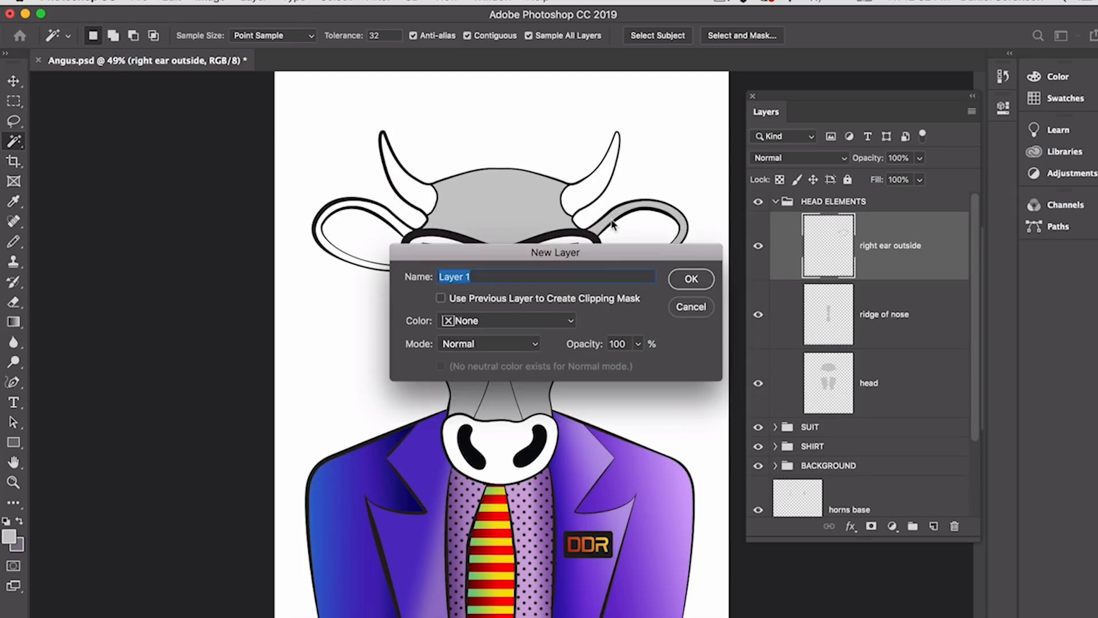
pyautogui.write('left ear outside')
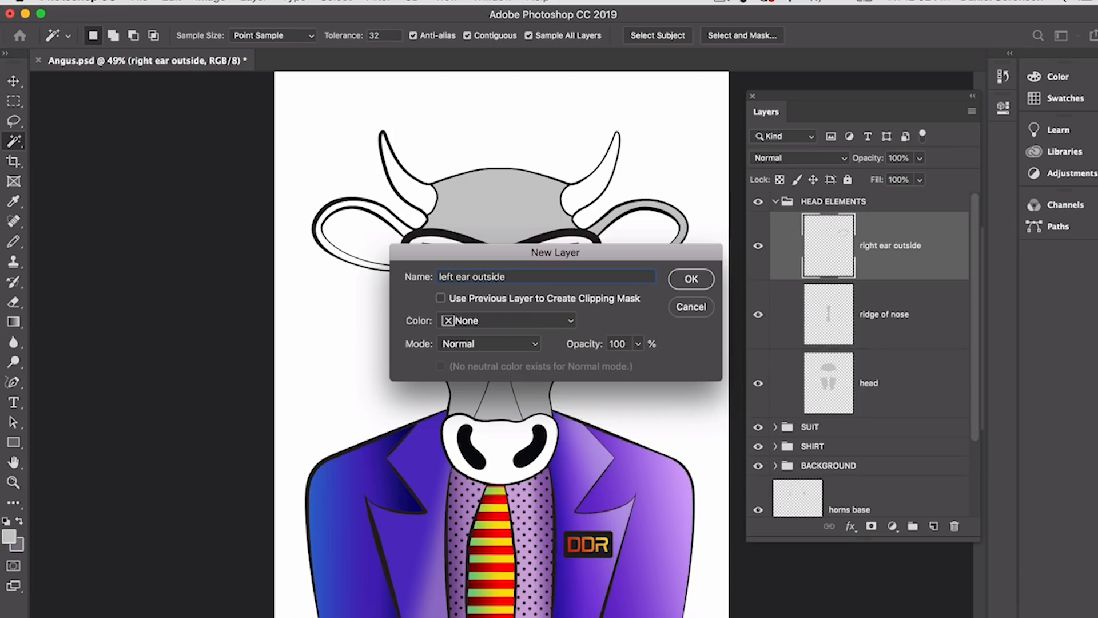
pyautogui.press('Return')
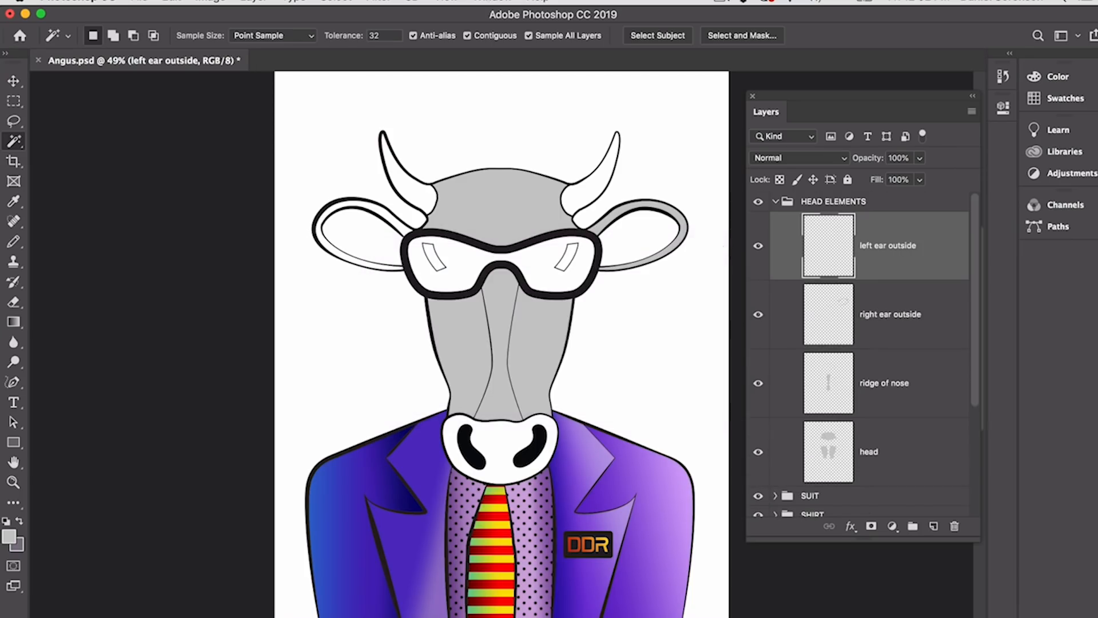
# Step: Fill the outer rim of the left ear with a darker grey than the rest of the head
pyautogui.click(10, 537)
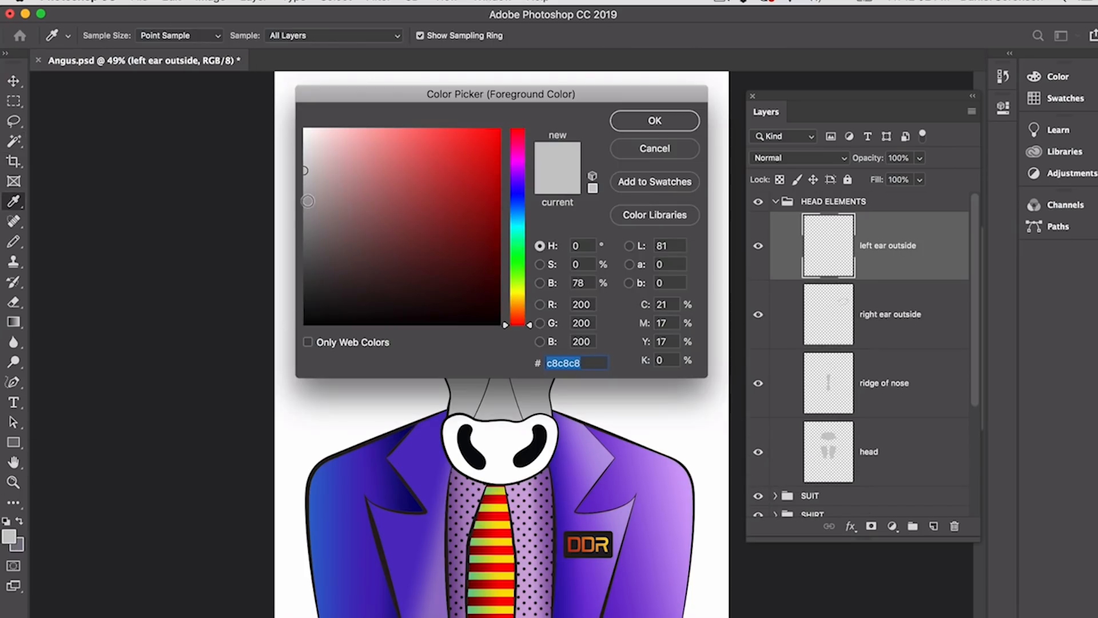
pyautogui.click(308, 201)
pyautogui.click(644, 120)
pyautogui.press('w')
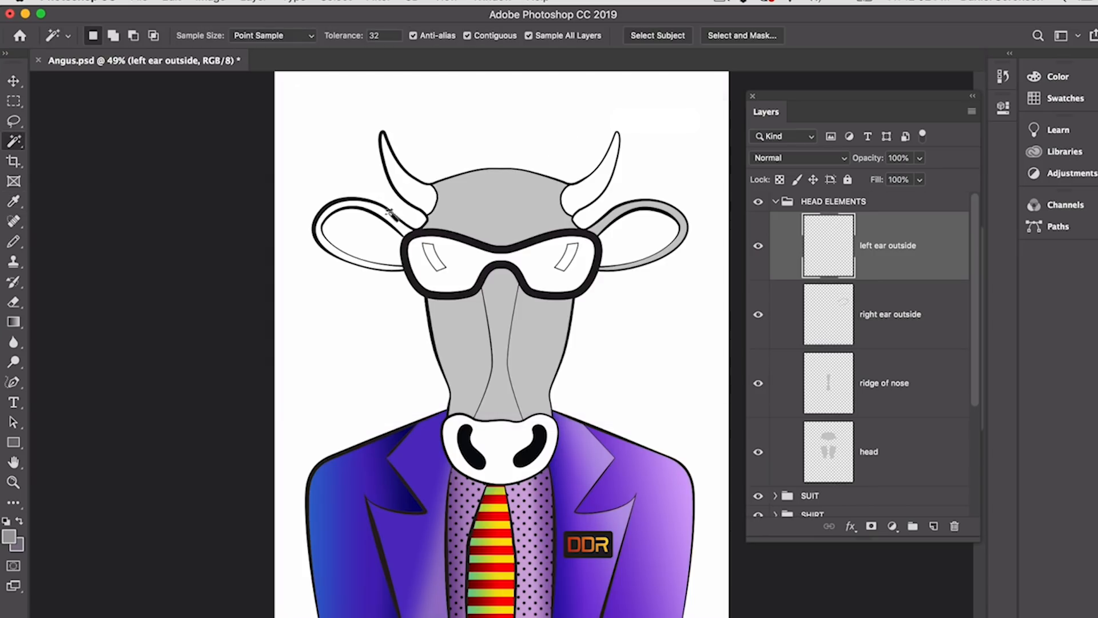
pyautogui.click(389, 213)
pyautogui.press('alt')
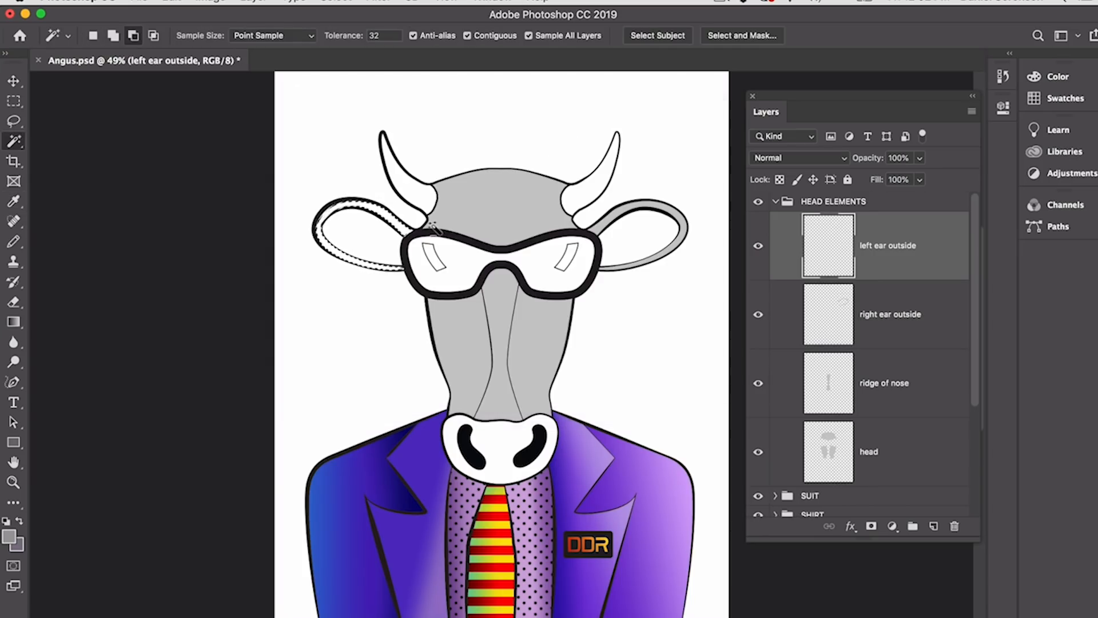
pyautogui.hotkey('alt', 'BackSpace')
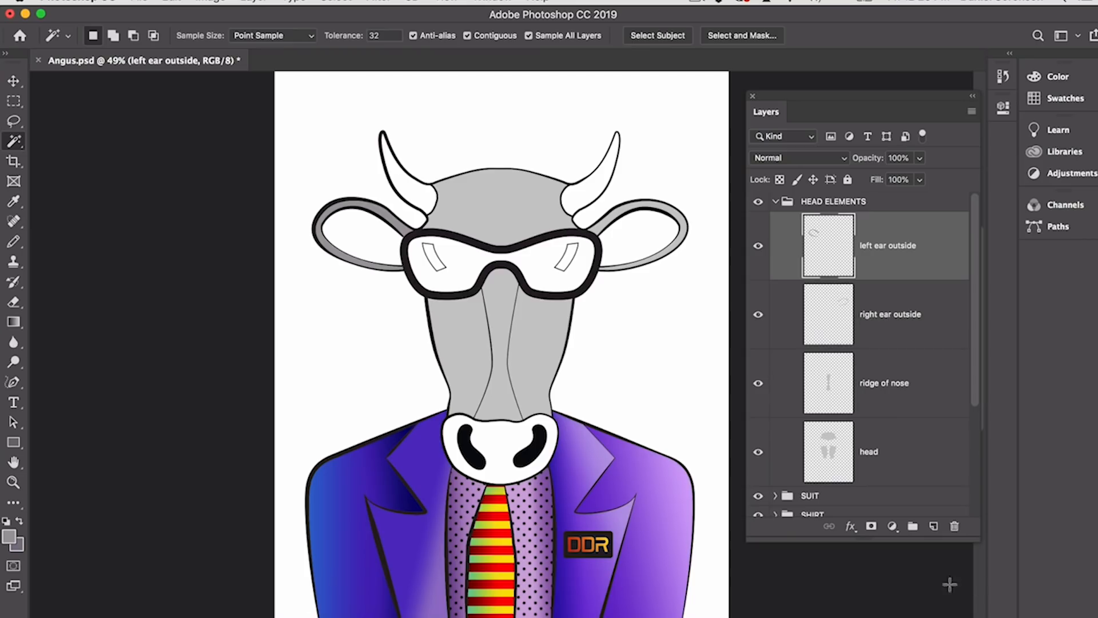
# Step: Create a layer named "head highlite" directly above the head layer and clipped to it
pyautogui.click(894, 461)
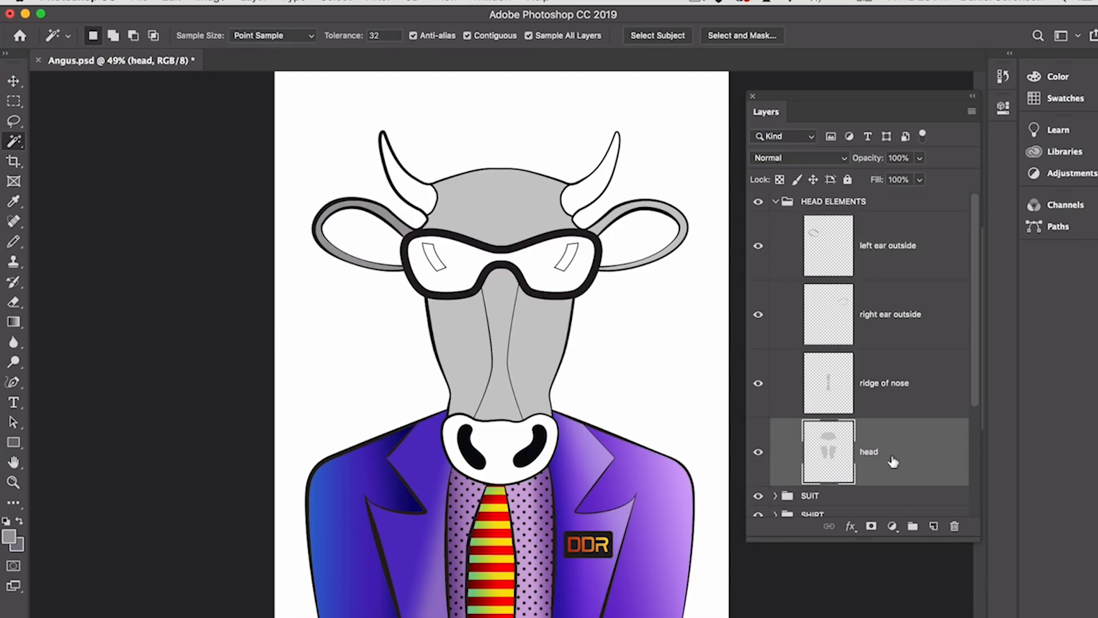
pyautogui.press('super+shift+n')
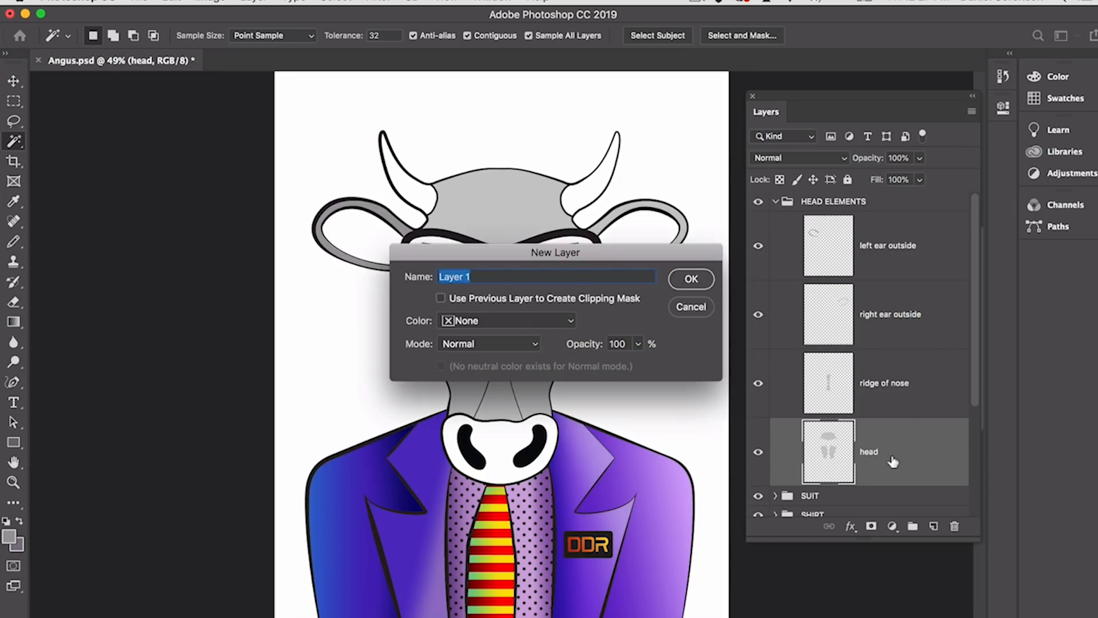
pyautogui.write('head highlite')
pyautogui.click(561, 298)
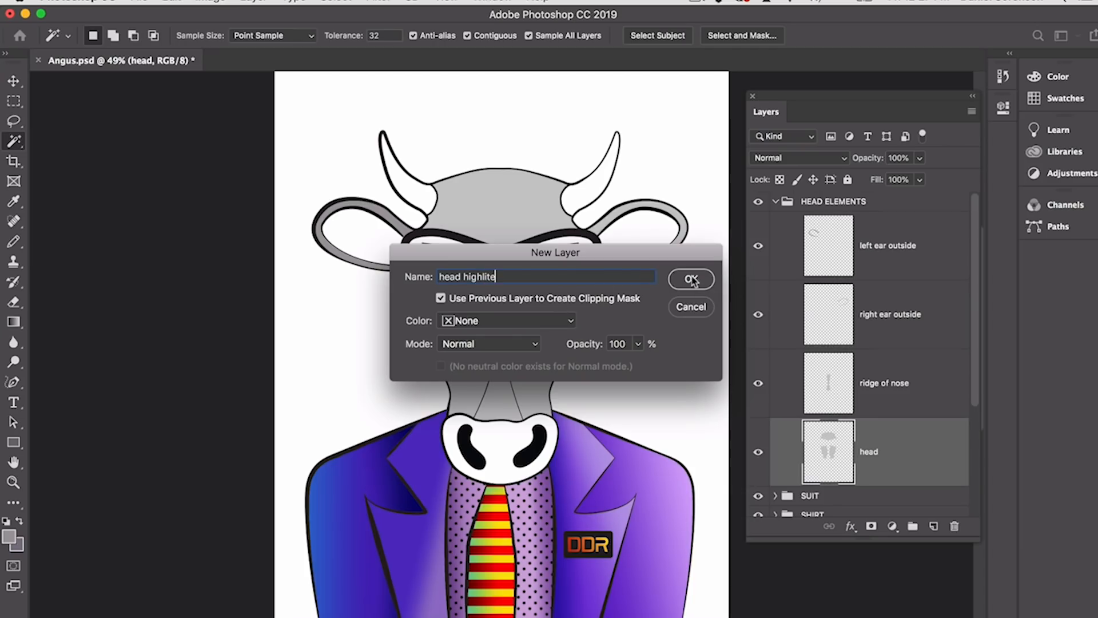
pyautogui.click(692, 280)
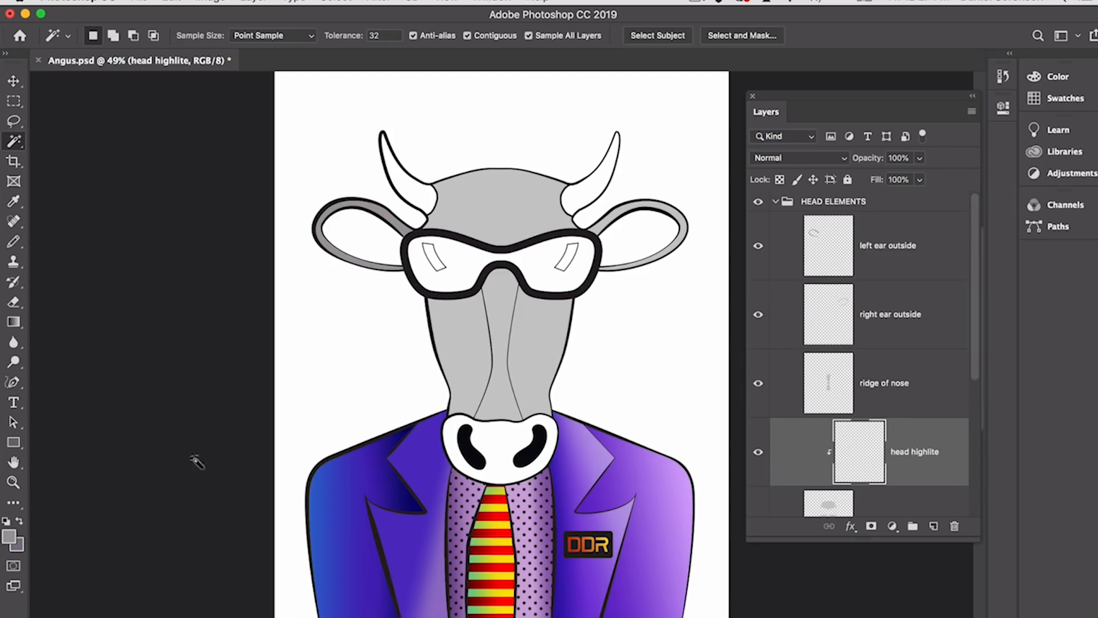
# Step: Set the foreground colour to light grey #e2dfdf and draw highlight gradients fading inward from the right side of the head
pyautogui.click(8, 536)
pyautogui.moveTo(309, 163); pyautogui.dragTo(307, 150)
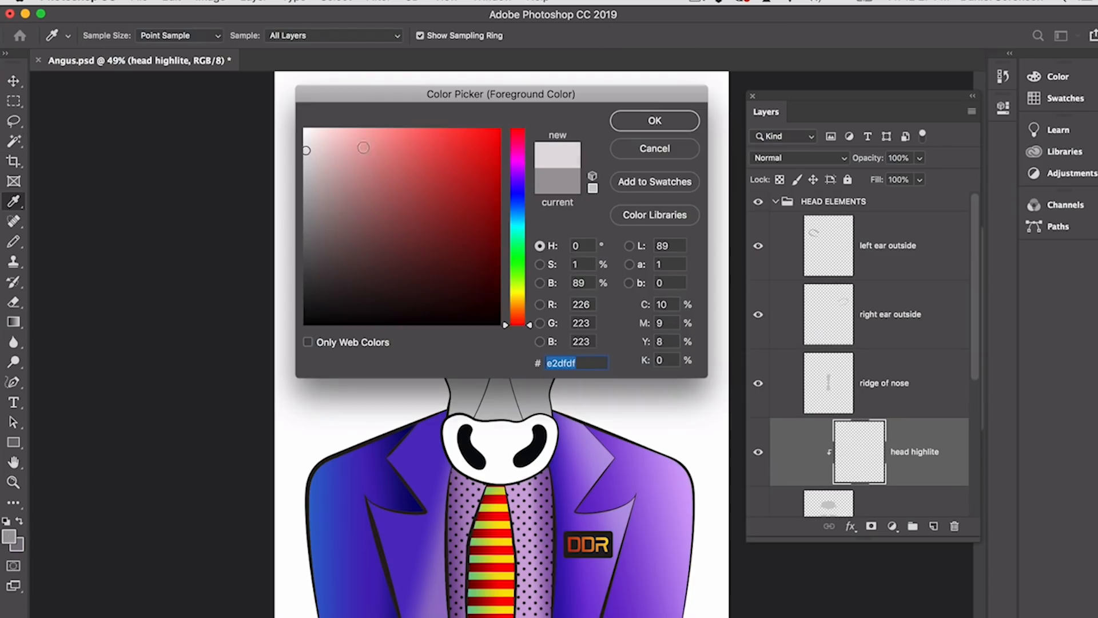
pyautogui.click(635, 127)
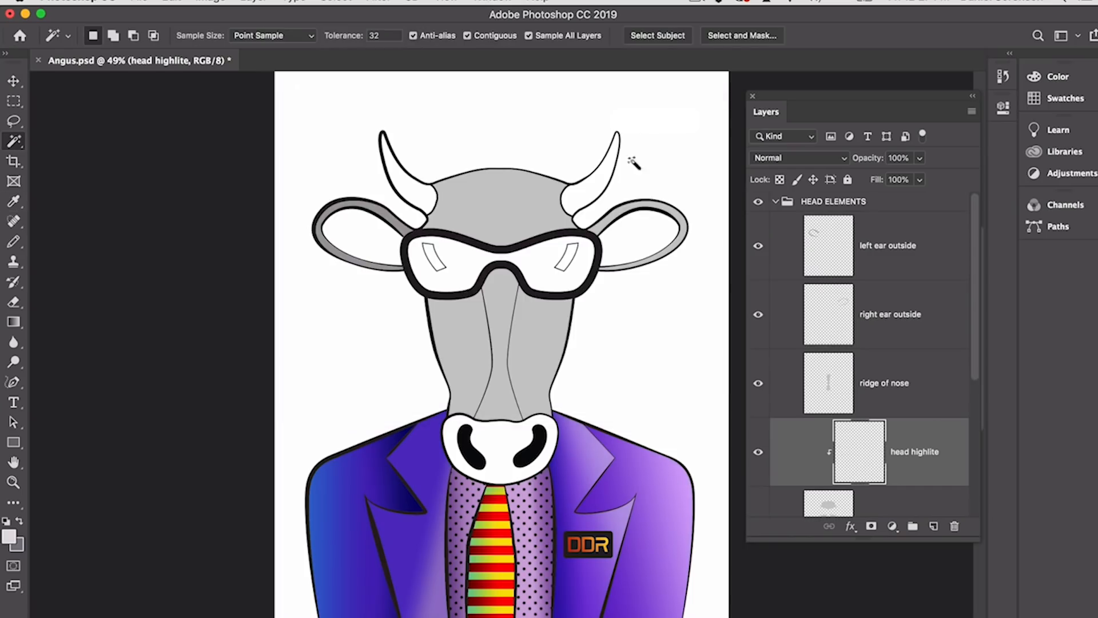
pyautogui.click(13, 321)
pyautogui.moveTo(640, 313); pyautogui.dragTo(452, 321)
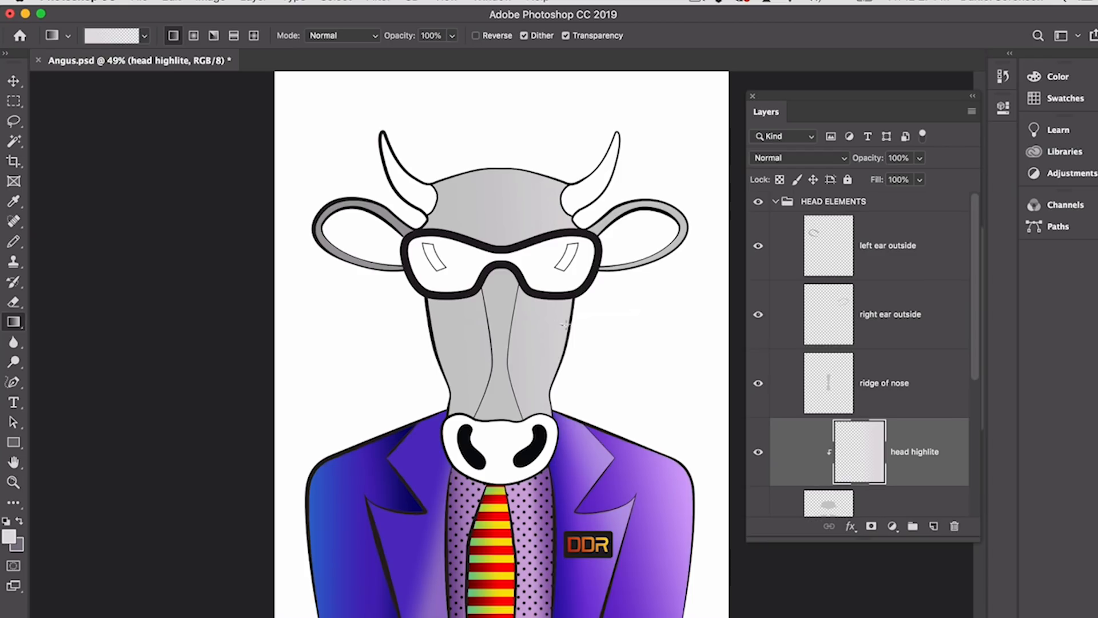
pyautogui.moveTo(577, 320); pyautogui.dragTo(480, 322)
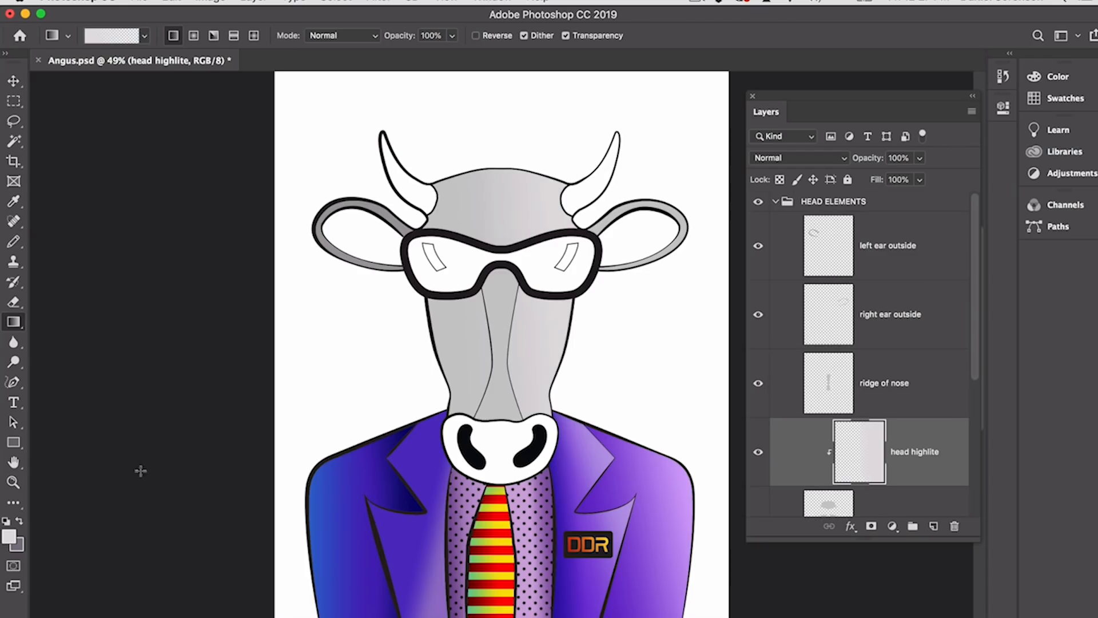
# Step: Brighten the head highlight with a #f6f2f2 gradient running diagonally inward from the upper right of the head
pyautogui.click(9, 539)
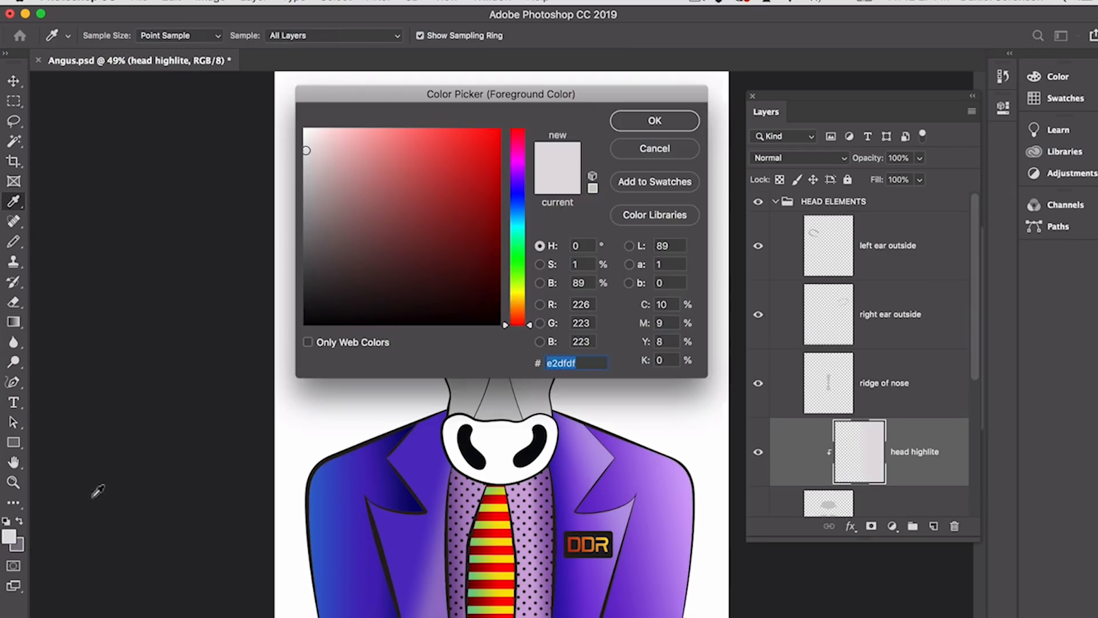
pyautogui.click(304, 129)
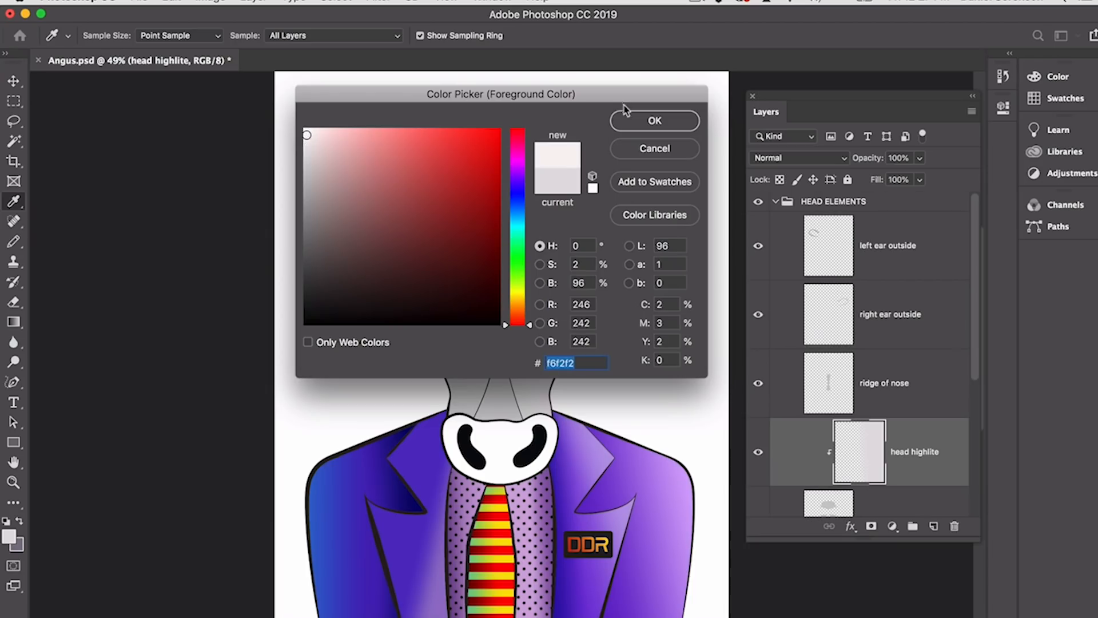
pyautogui.click(640, 121)
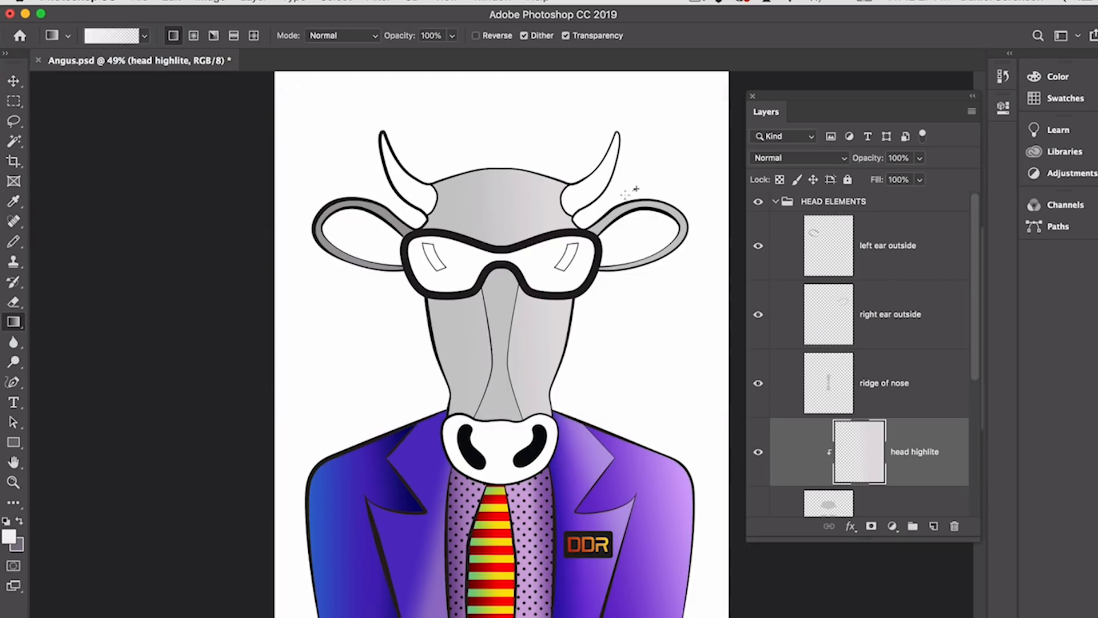
pyautogui.moveTo(636, 189); pyautogui.dragTo(518, 224)
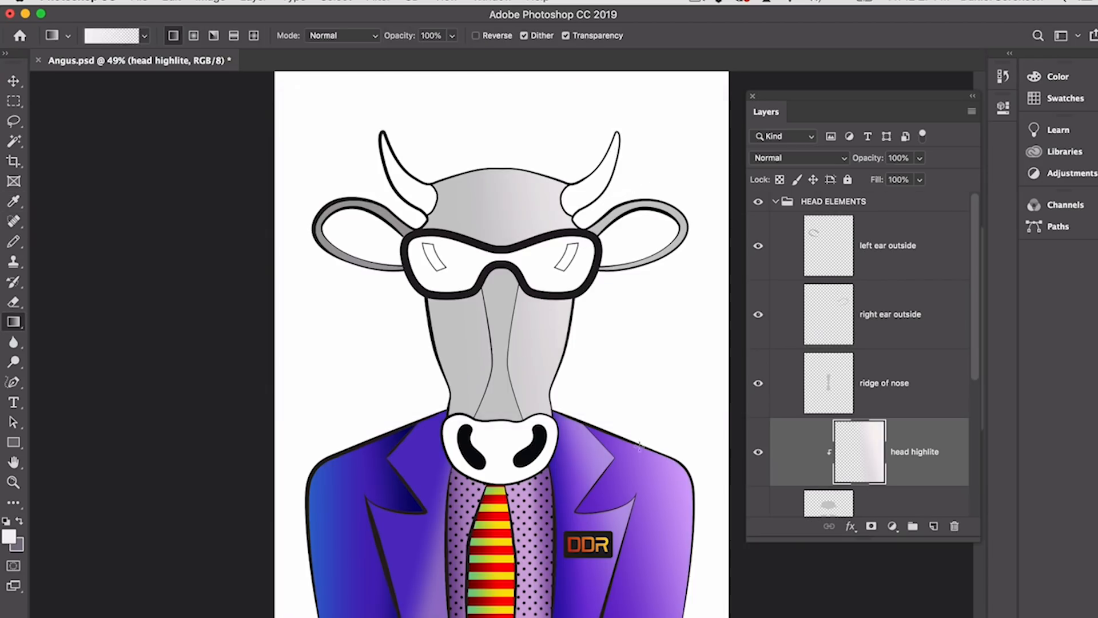
# Step: Create a layer named "head shadow" above the head highlight layer
pyautogui.keyDown('alt'); pyautogui.click(934, 526); pyautogui.keyUp('alt')
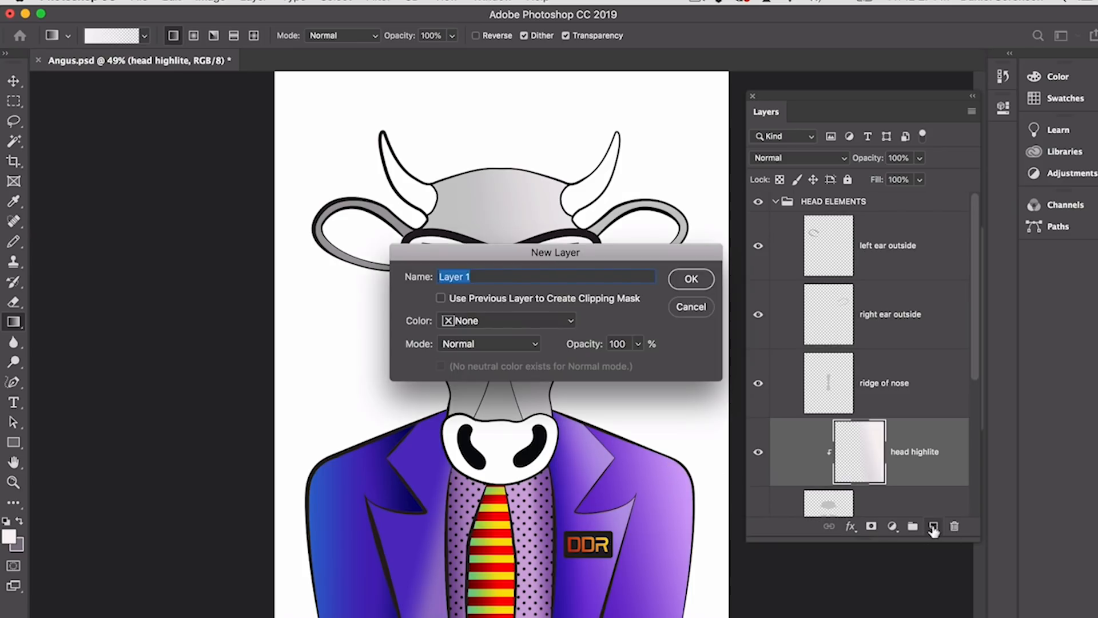
pyautogui.write('head shadow')
pyautogui.press('Return')
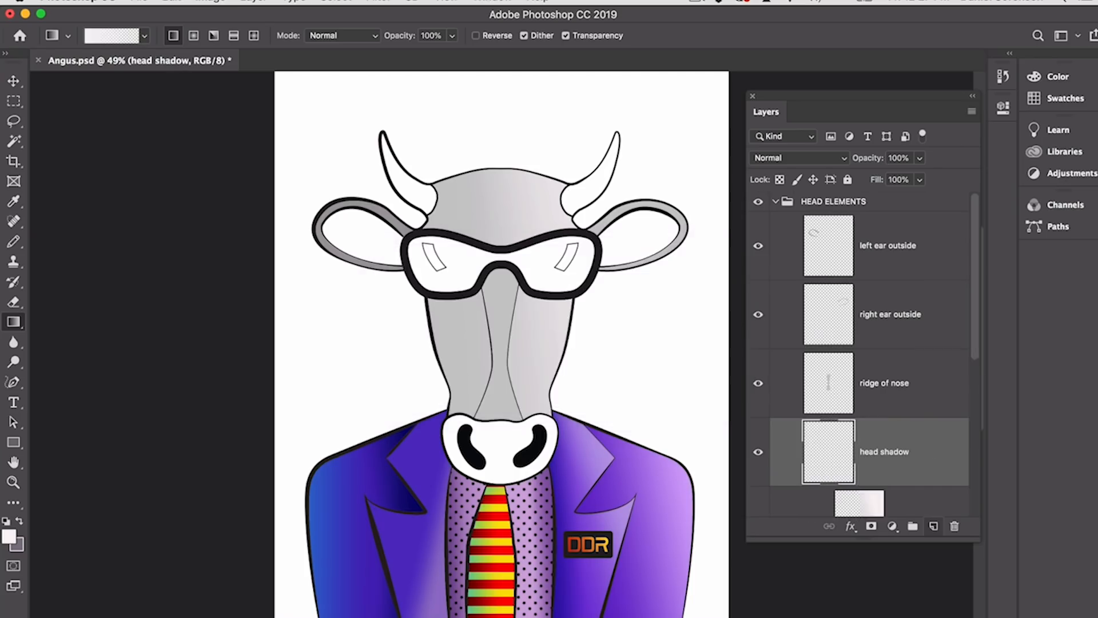
# Step: Set the foreground colour to the purplish grey #817a8c for the head shadow
pyautogui.click(9, 540)
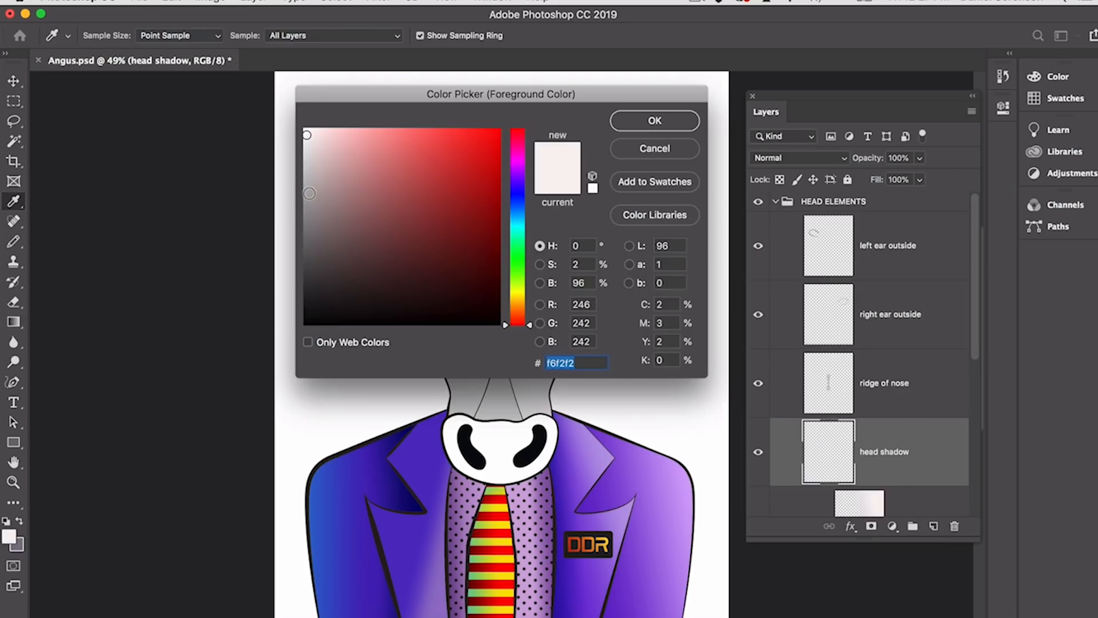
pyautogui.write('999999')
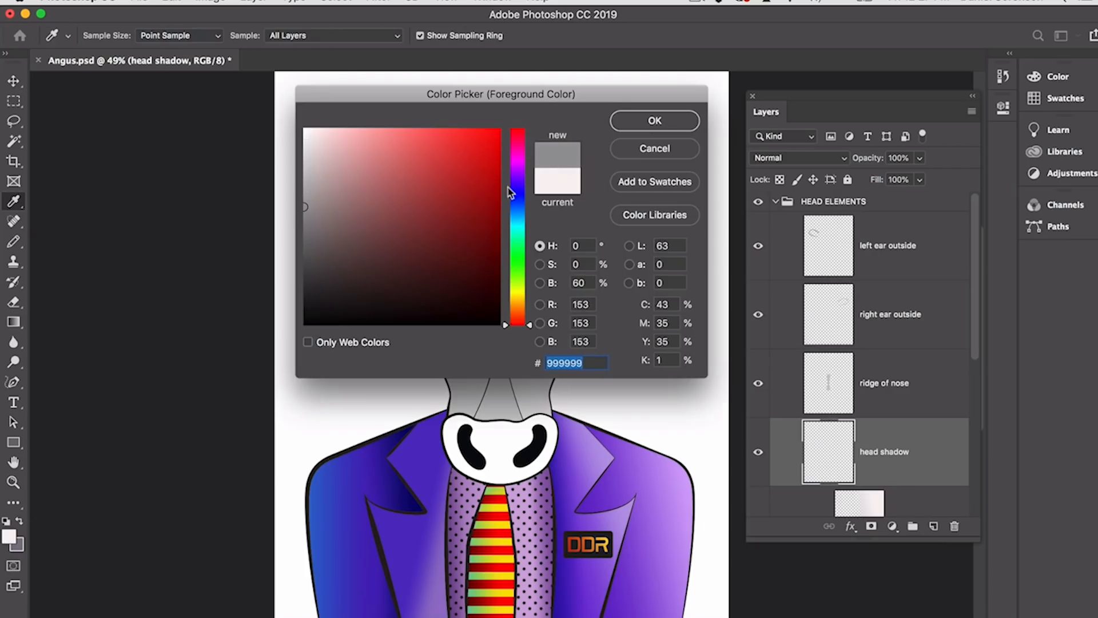
pyautogui.moveTo(517, 325); pyautogui.dragTo(507, 180)
pyautogui.click(310, 223)
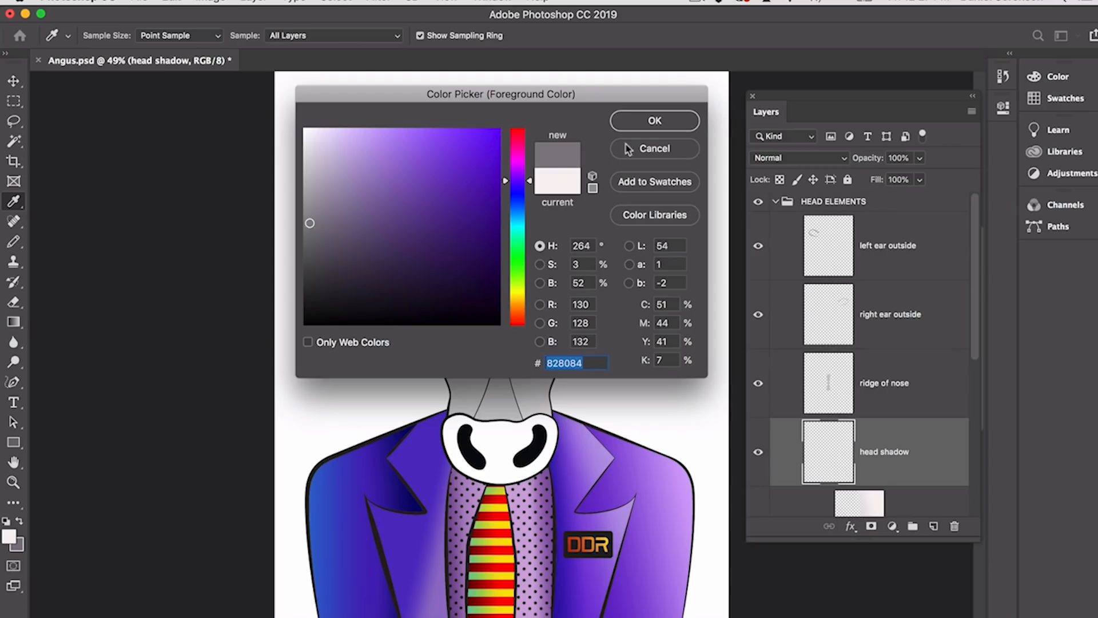
pyautogui.click(327, 215)
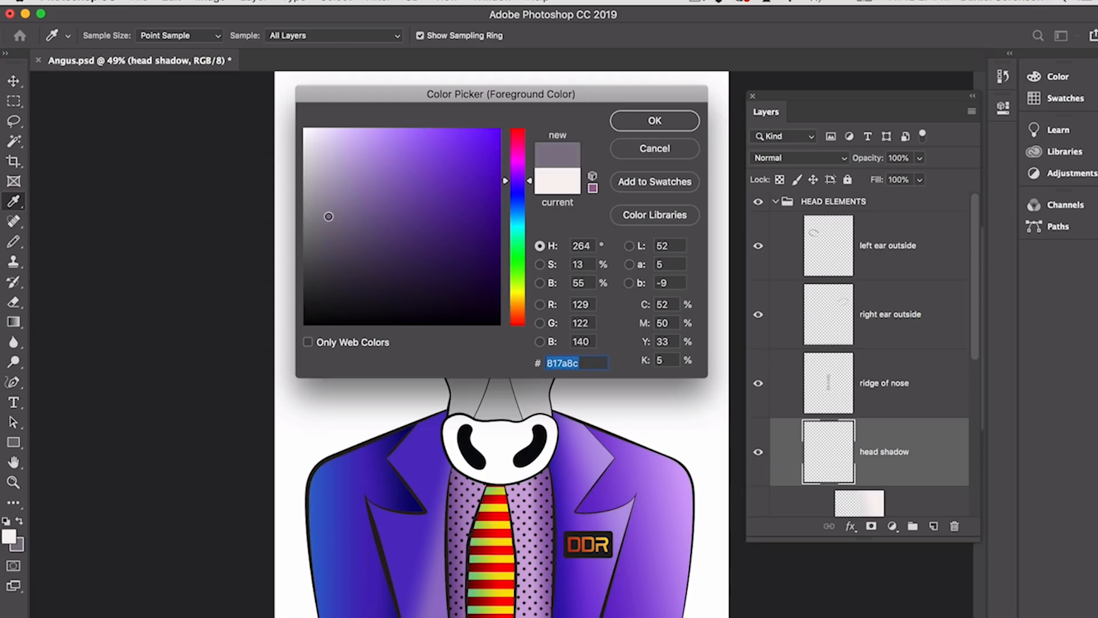
pyautogui.click(623, 122)
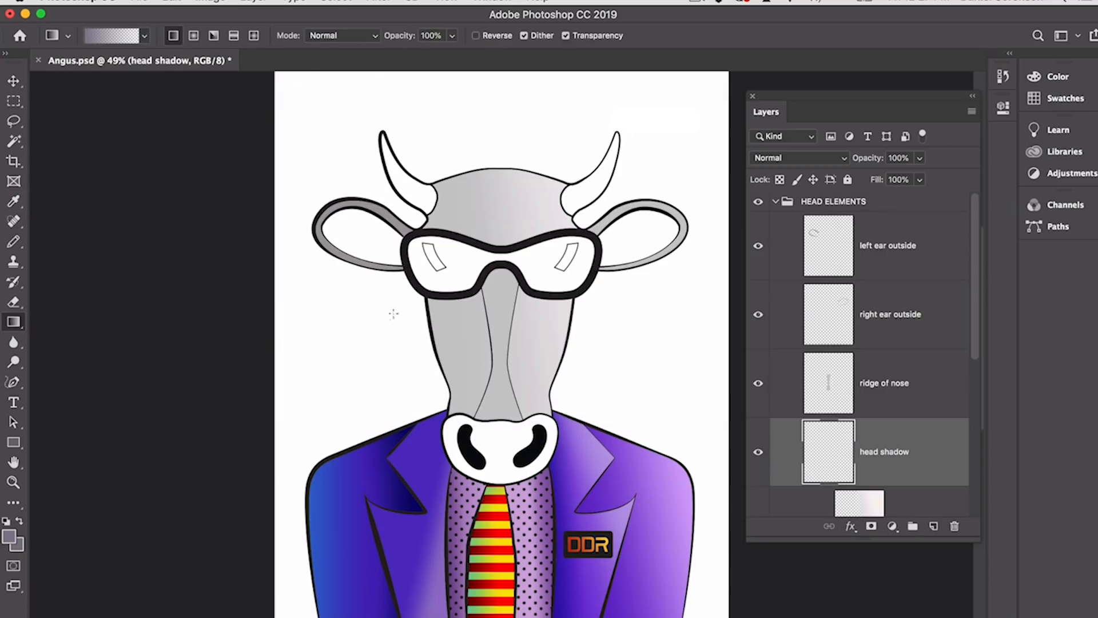
# Step: Shade the left side of the head with a horizontal gradient, clipped to the head layer and blended with Multiply
pyautogui.moveTo(367, 326); pyautogui.dragTo(510, 318)
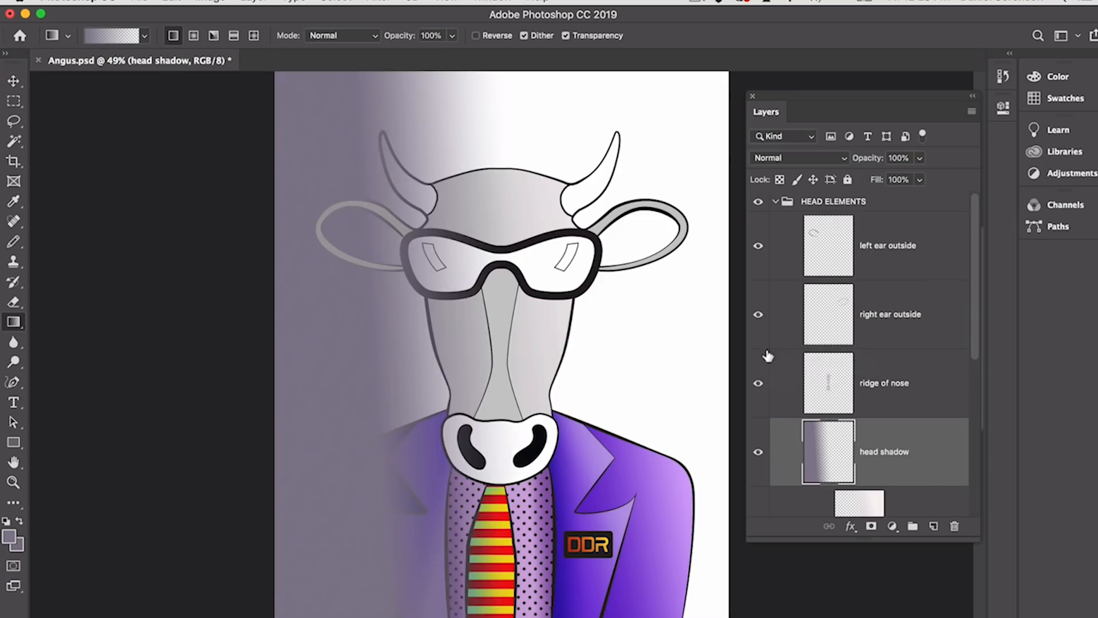
pyautogui.keyDown('alt'); pyautogui.click(766, 346); pyautogui.keyUp('alt')
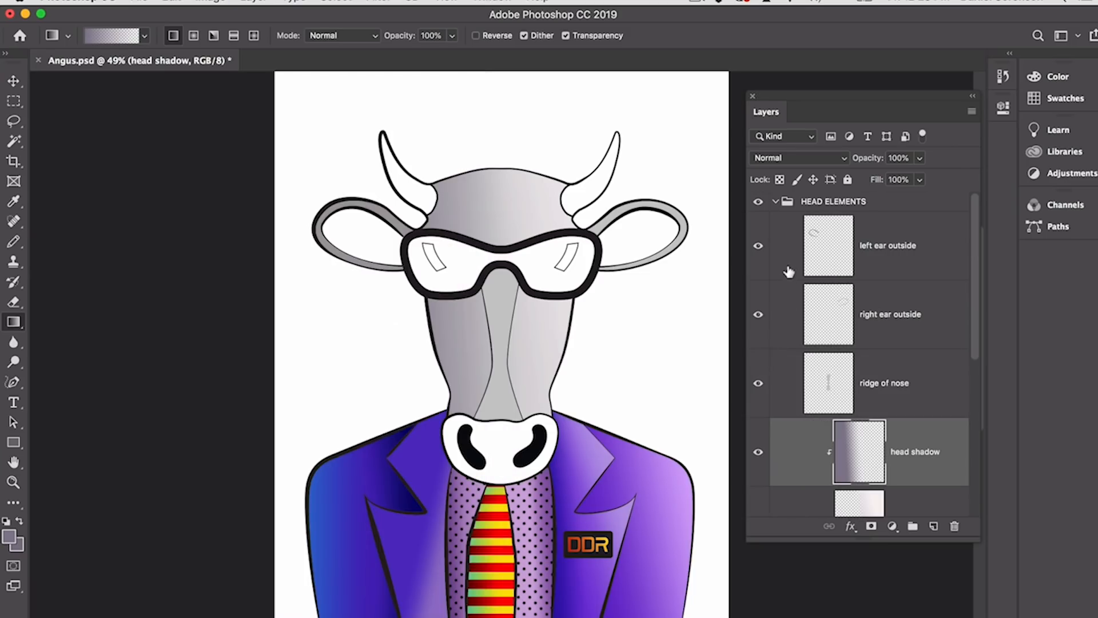
pyautogui.click(791, 158)
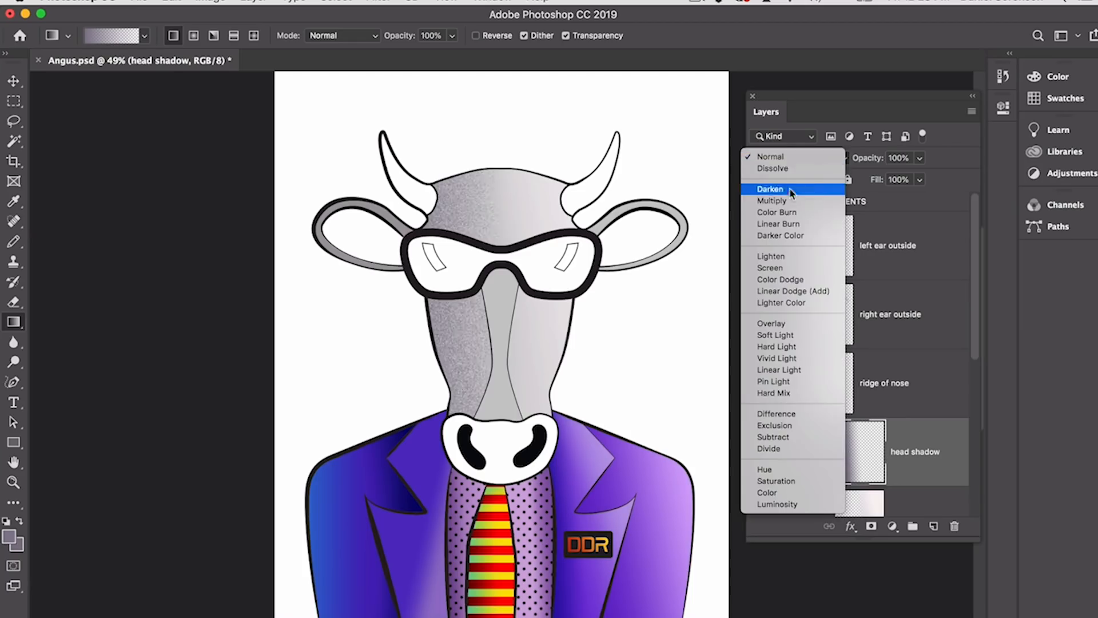
pyautogui.click(789, 199)
# Step: Create a clipped layer named "head reflected light" and add a blue gradient fading inward from the head's left edge
pyautogui.keyDown('alt'); pyautogui.click(934, 525); pyautogui.keyUp('alt')
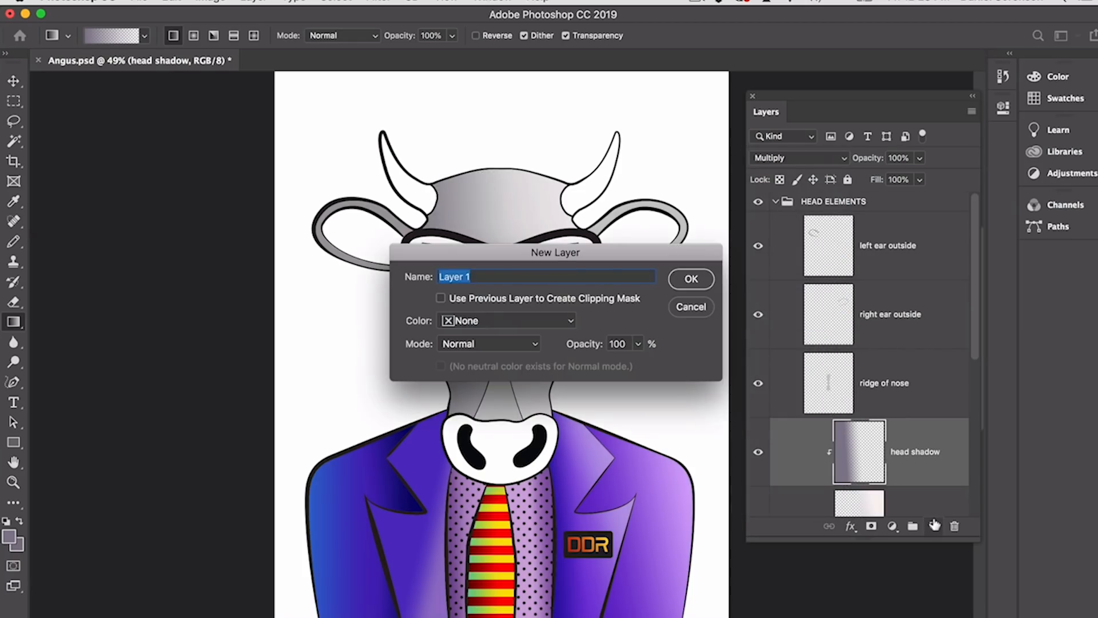
pyautogui.write('head reflecte')
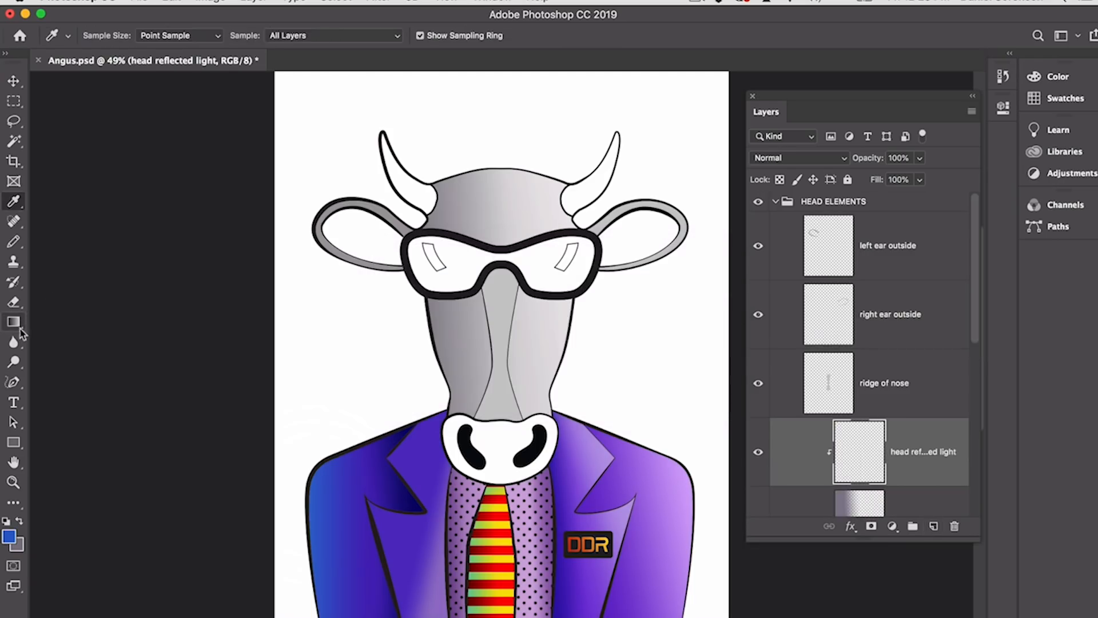
pyautogui.click(18, 326)
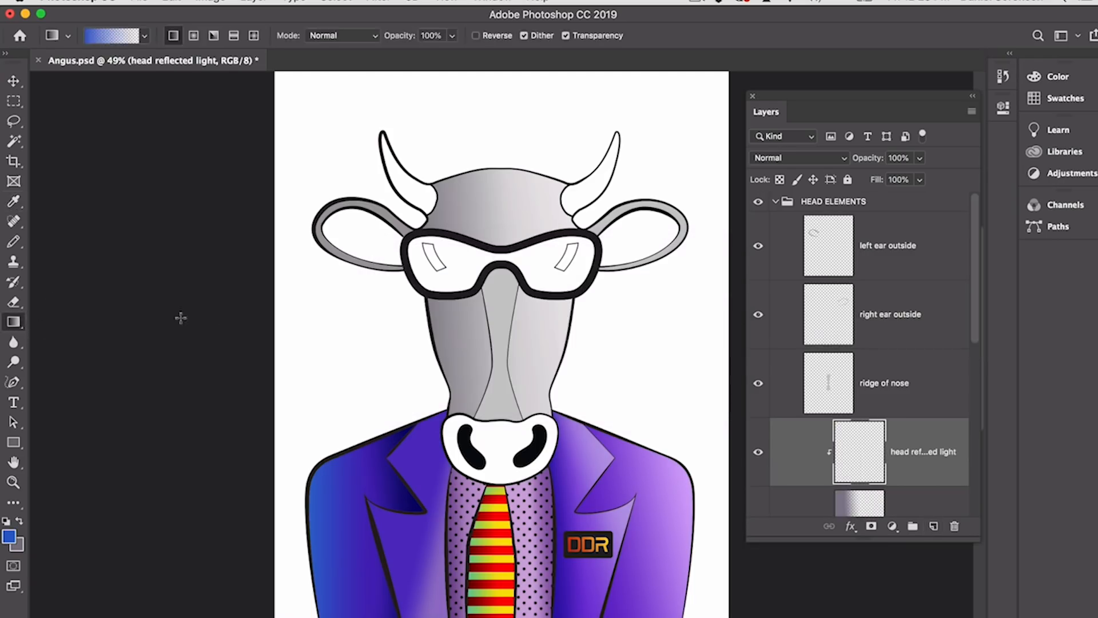
pyautogui.moveTo(363, 317); pyautogui.dragTo(461, 316)
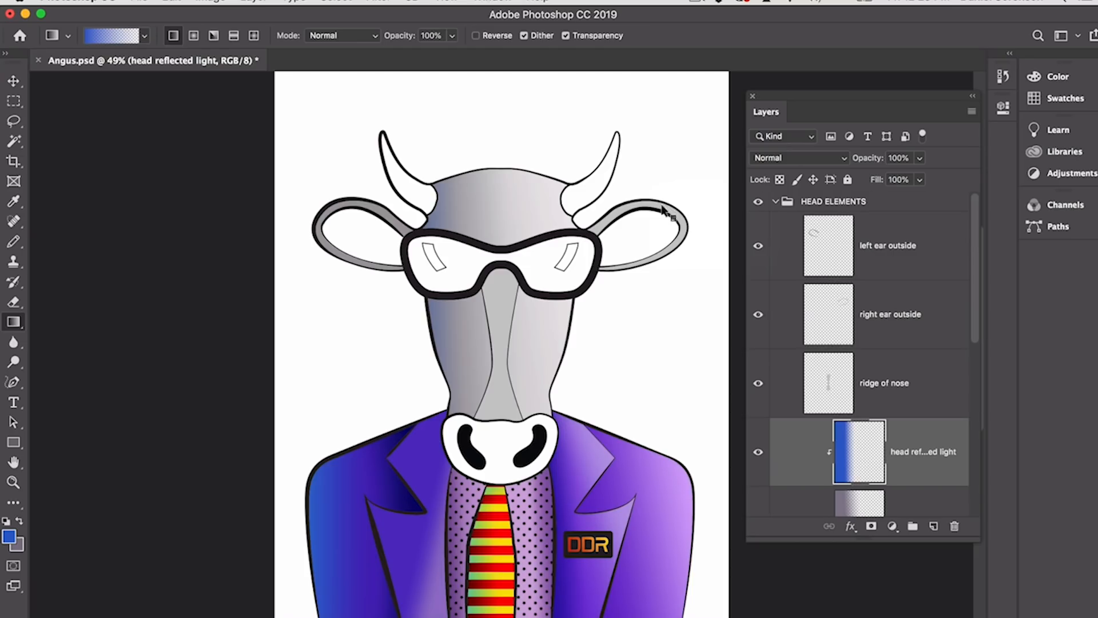
# Step: Create a layer "rt ear outside highlite" clipped to the right ear outside layer, and add a diagonal gradient in the light grey sampled from the face
pyautogui.rightClick(663, 207)
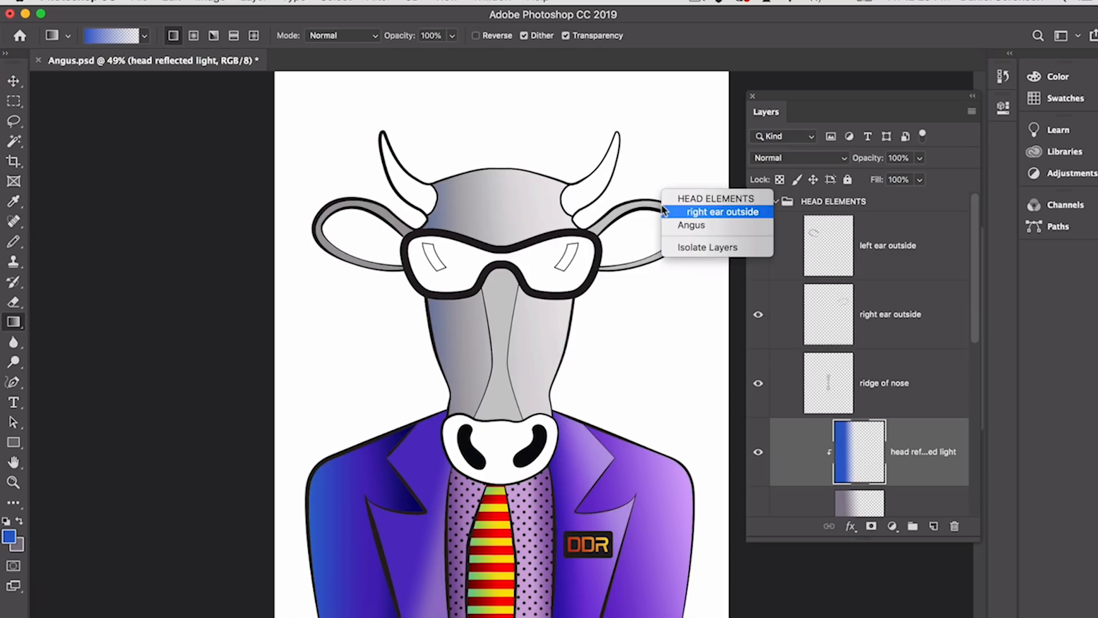
pyautogui.click(744, 212)
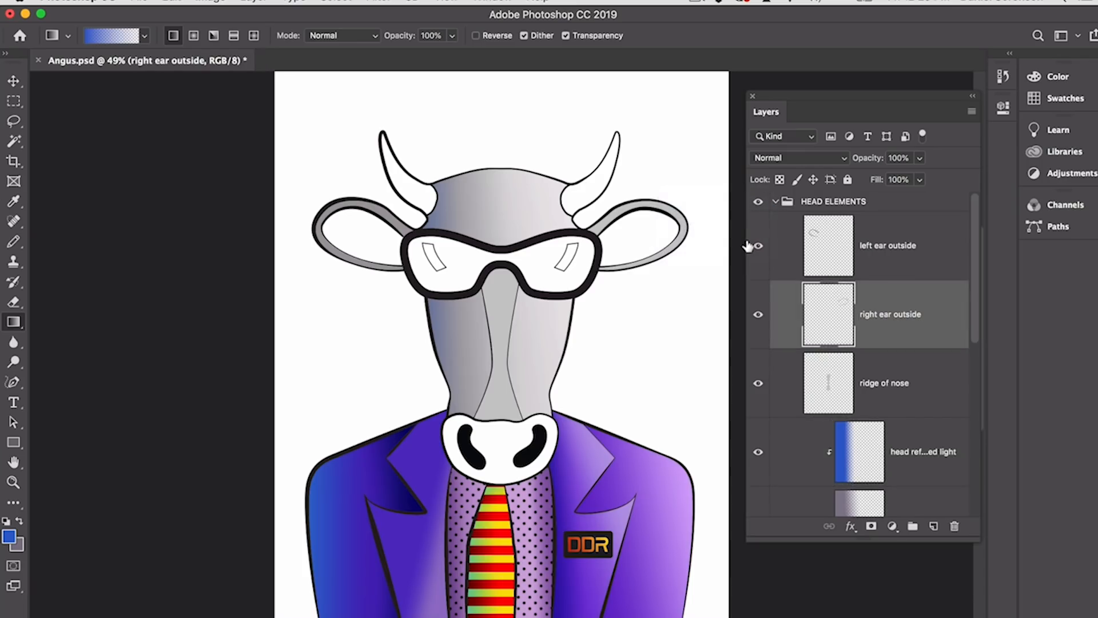
pyautogui.press('super+shift+n')
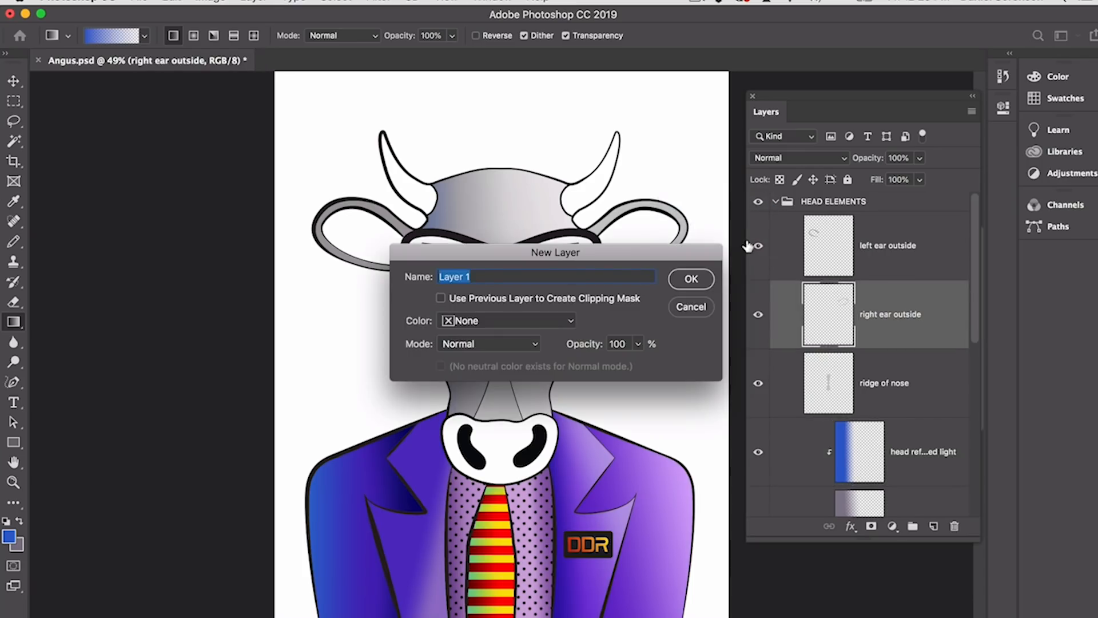
pyautogui.write('rt ear outside highlite')
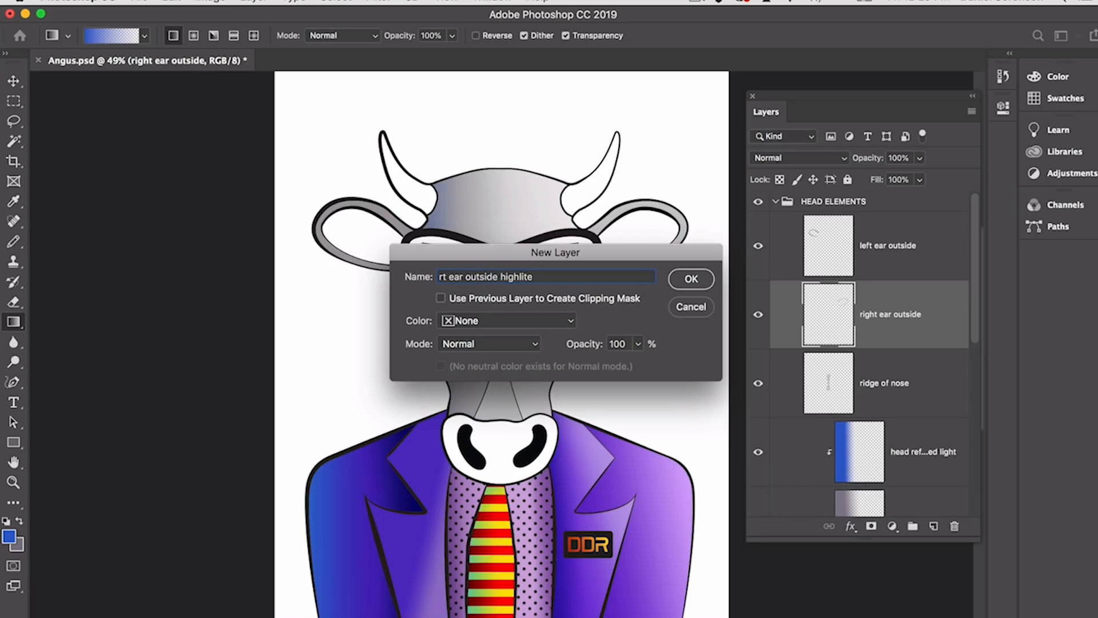
pyautogui.click(601, 298)
pyautogui.click(690, 279)
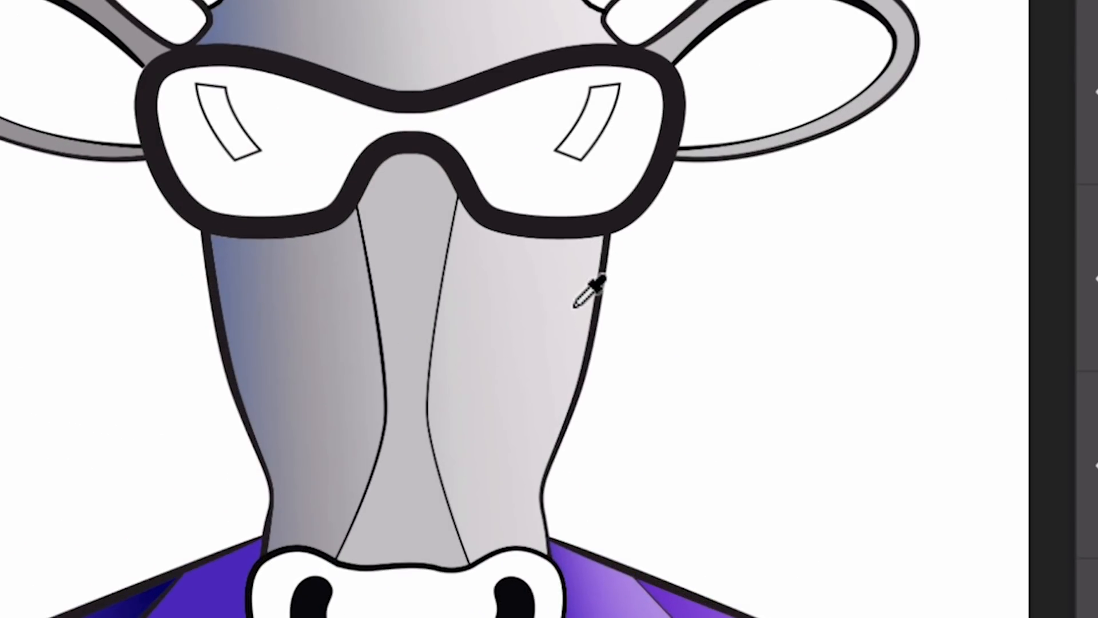
pyautogui.keyDown('alt'); pyautogui.click(579, 293); pyautogui.keyUp('alt')
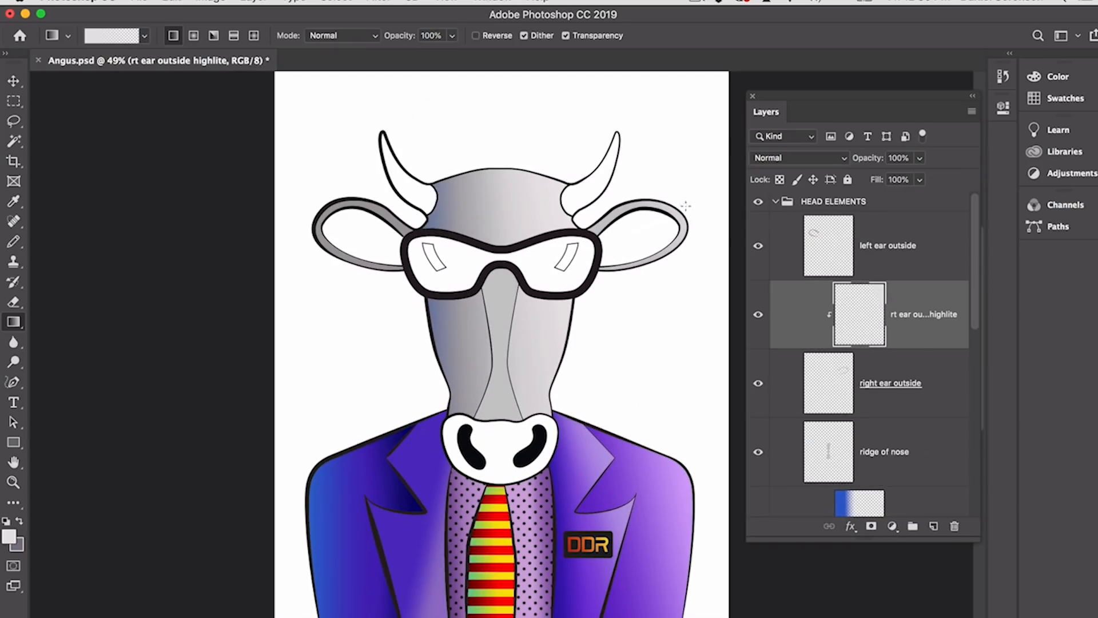
pyautogui.moveTo(687, 205); pyautogui.dragTo(633, 247)
# Step: Create a clipped layer named "rt ear outside shadoe" above the right ear highlight layer
pyautogui.press('super+shift+n')
pyautogui.write('rt ea')
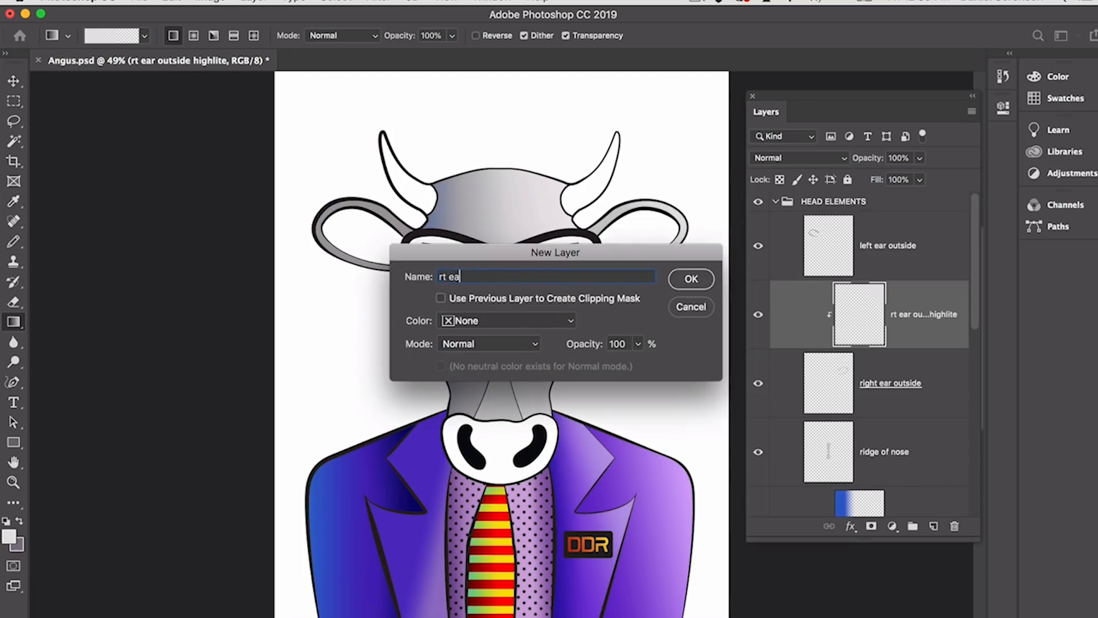
pyautogui.write('r outside shadoe')
pyautogui.click(689, 281)
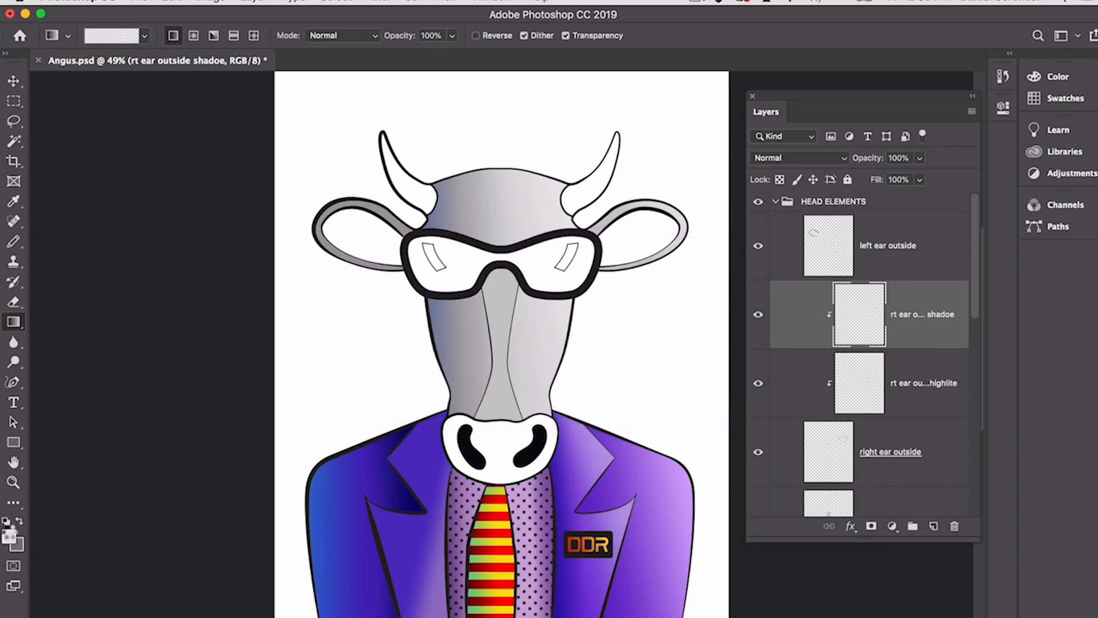
# Step: Shade the right ear's inner end with a grey #888585 gradient fading outward on the shadow layer, blended with Multiply
pyautogui.click(9, 536)
pyautogui.click(308, 219)
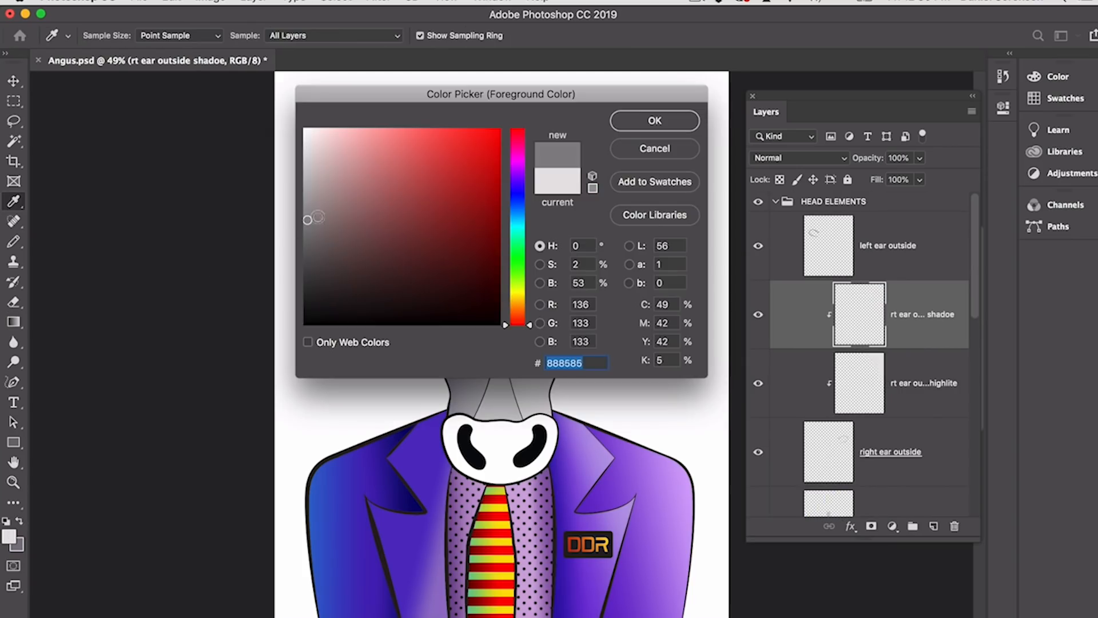
pyautogui.click(652, 120)
pyautogui.press('g')
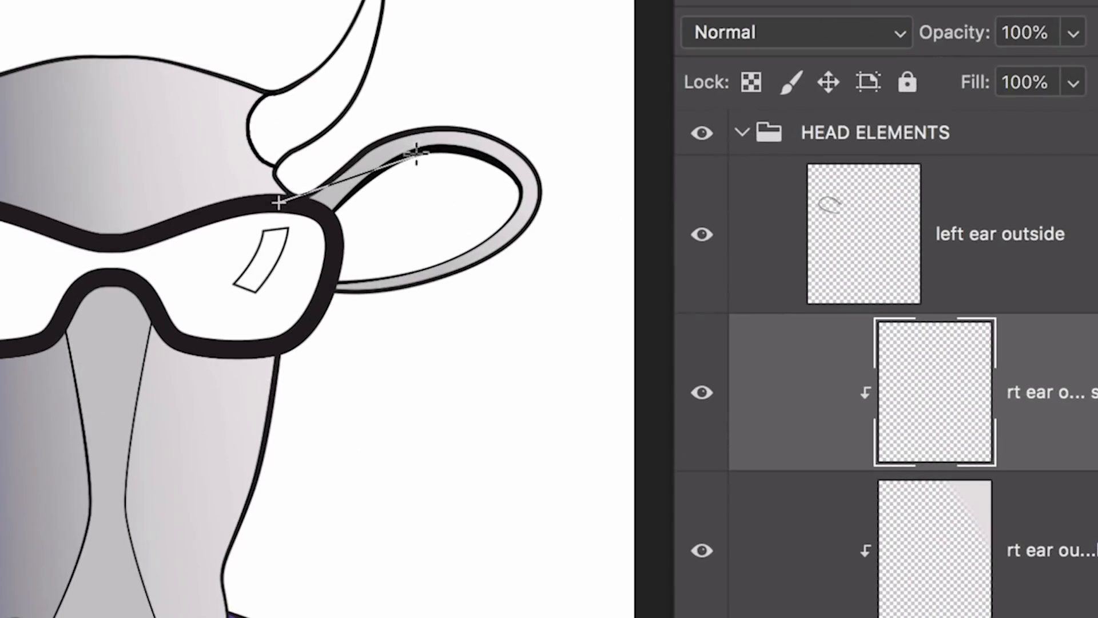
pyautogui.moveTo(576, 232); pyautogui.dragTo(642, 210)
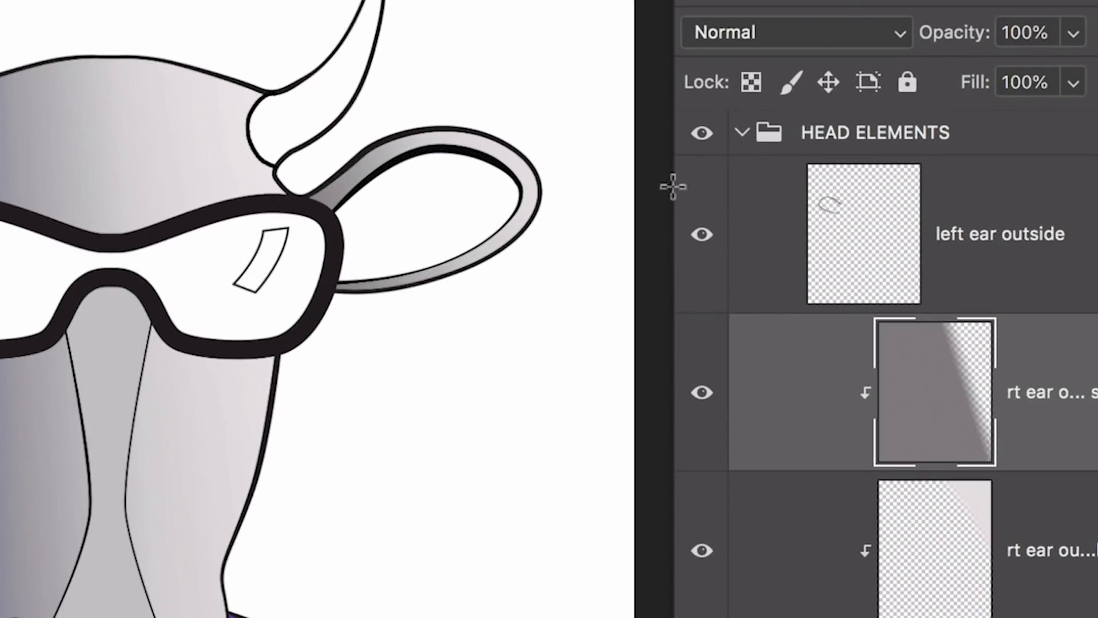
pyautogui.click(784, 32)
pyautogui.click(766, 132)
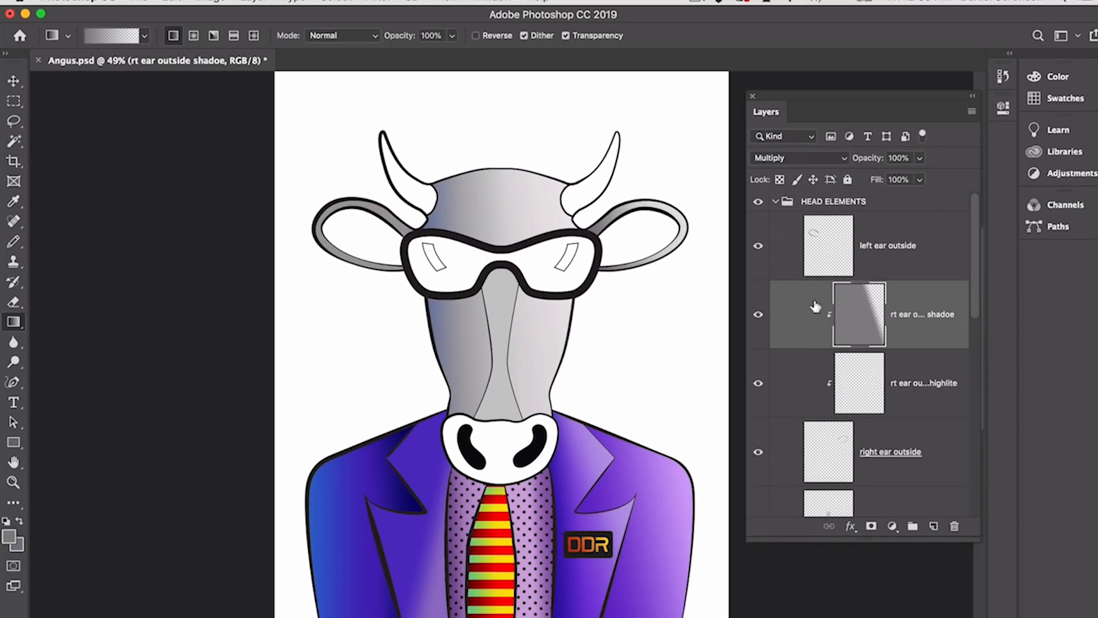
# Step: Create a layer named "left ear shadow" clipped to the left ear outside layer
pyautogui.click(819, 254)
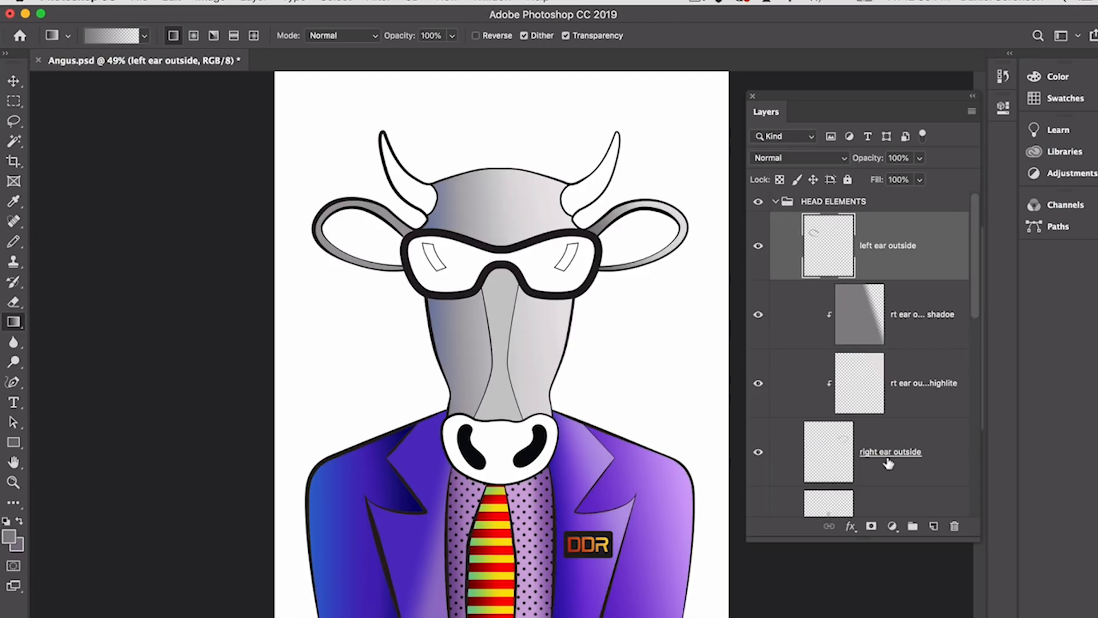
pyautogui.press('super+shift+n')
pyautogui.write('left')
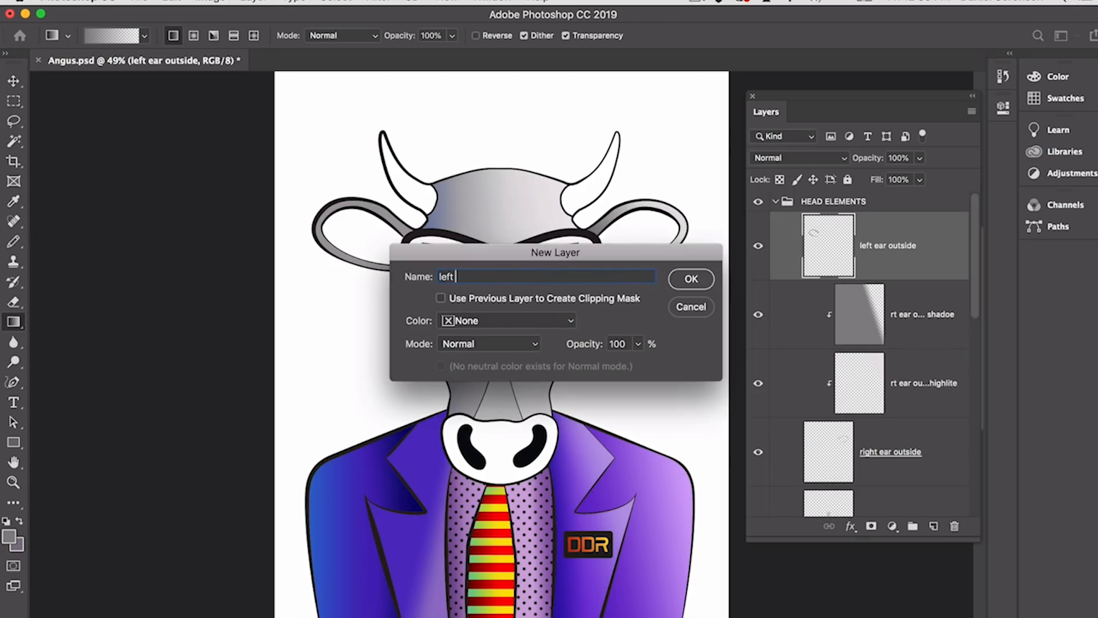
pyautogui.write(' ear shadow')
pyautogui.click(609, 298)
pyautogui.click(691, 279)
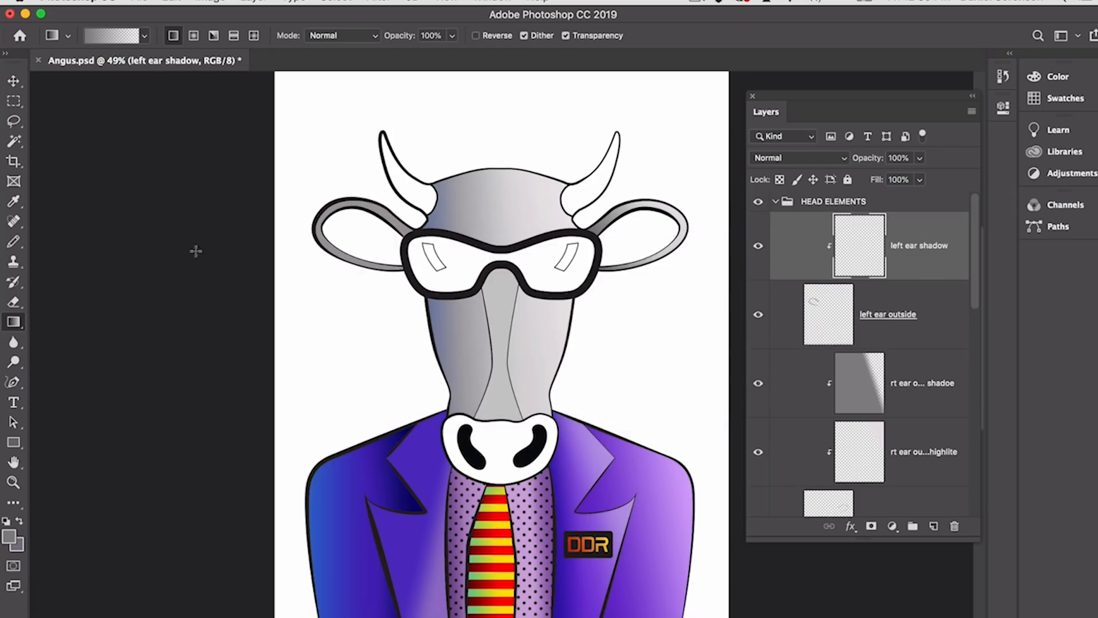
# Step: Shade the left ear with a darker grey gradient fading outward from the head, and blend the layer with Multiply
pyautogui.click(9, 536)
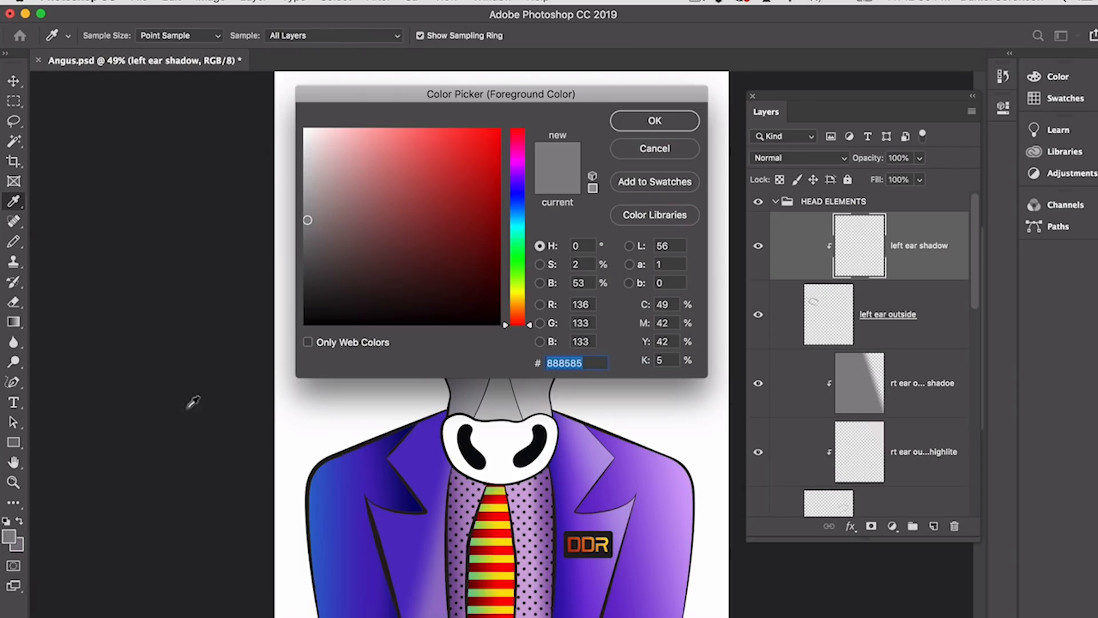
pyautogui.click(308, 248)
pyautogui.click(630, 125)
pyautogui.press('g')
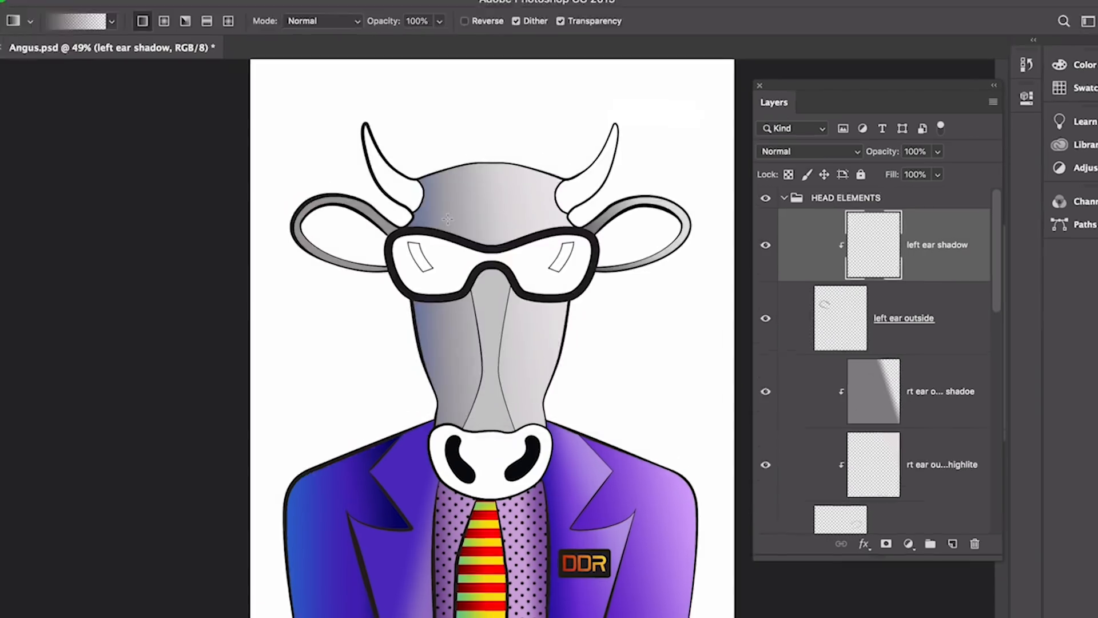
pyautogui.moveTo(438, 229); pyautogui.dragTo(377, 221)
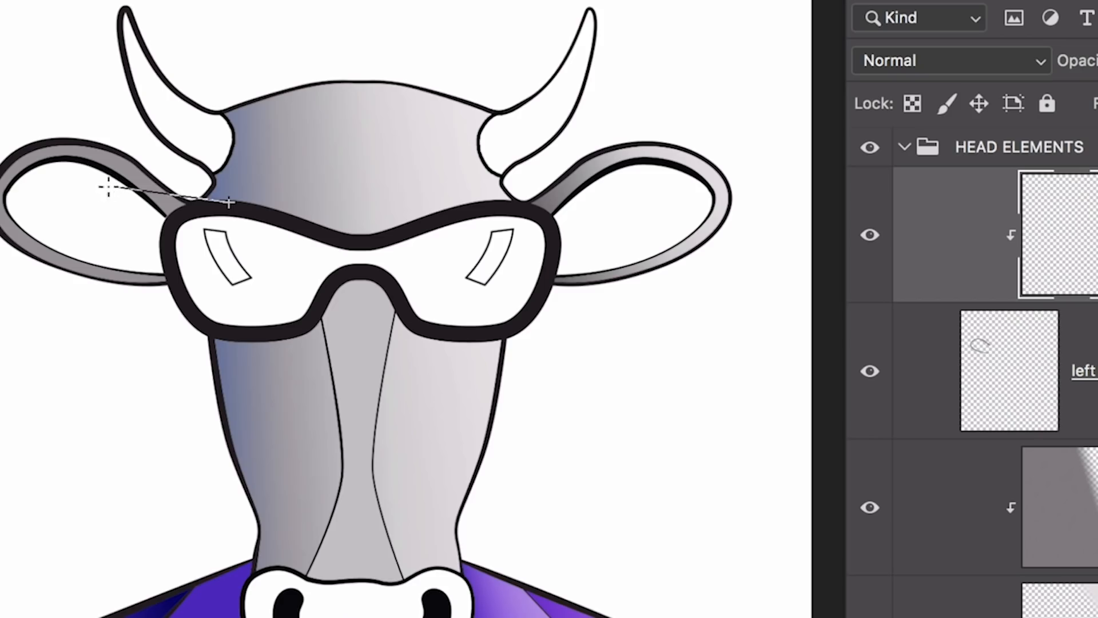
pyautogui.moveTo(109, 188); pyautogui.dragTo(23, 203)
pyautogui.click(928, 62)
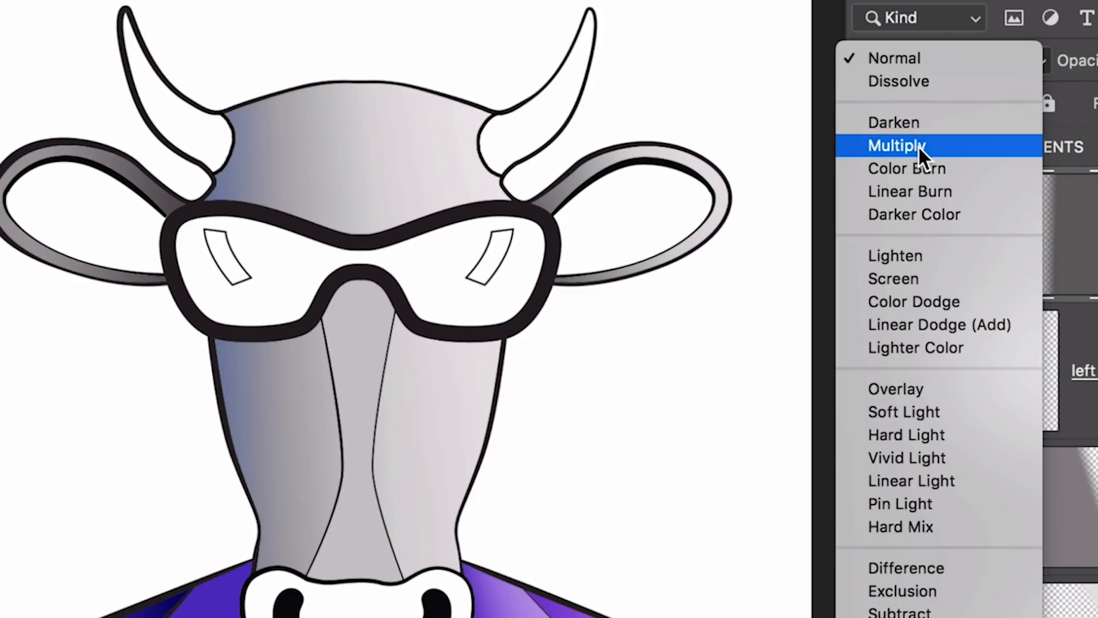
pyautogui.click(919, 145)
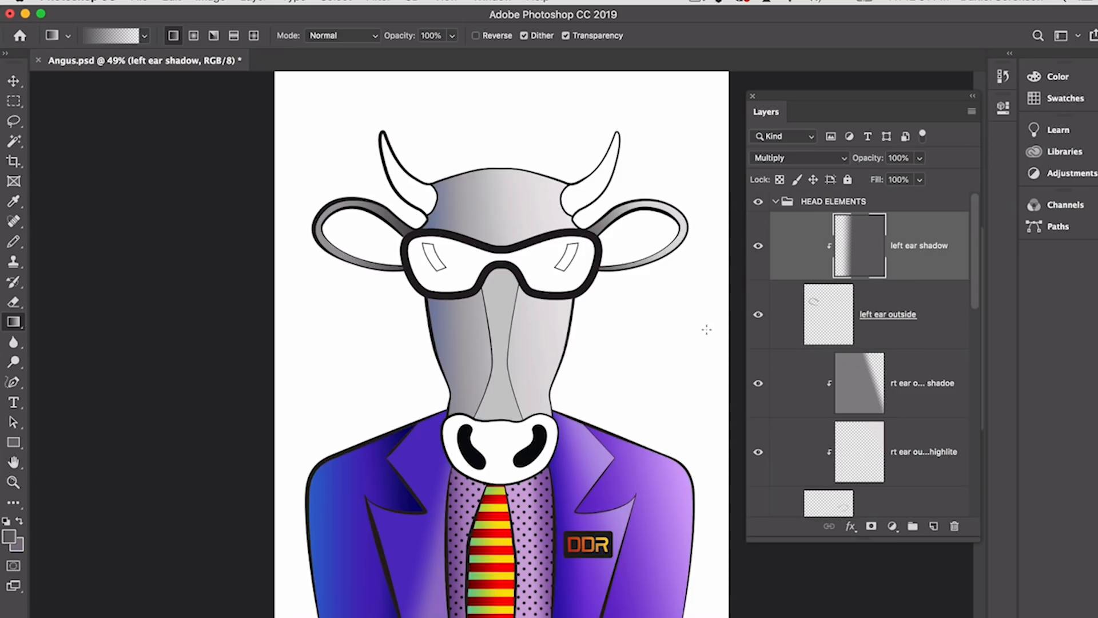
# Step: Create a clipped layer named "left ear outside reflected light" above the left ear shadow layer
pyautogui.press('super+shift+n')
pyautogui.write('le')
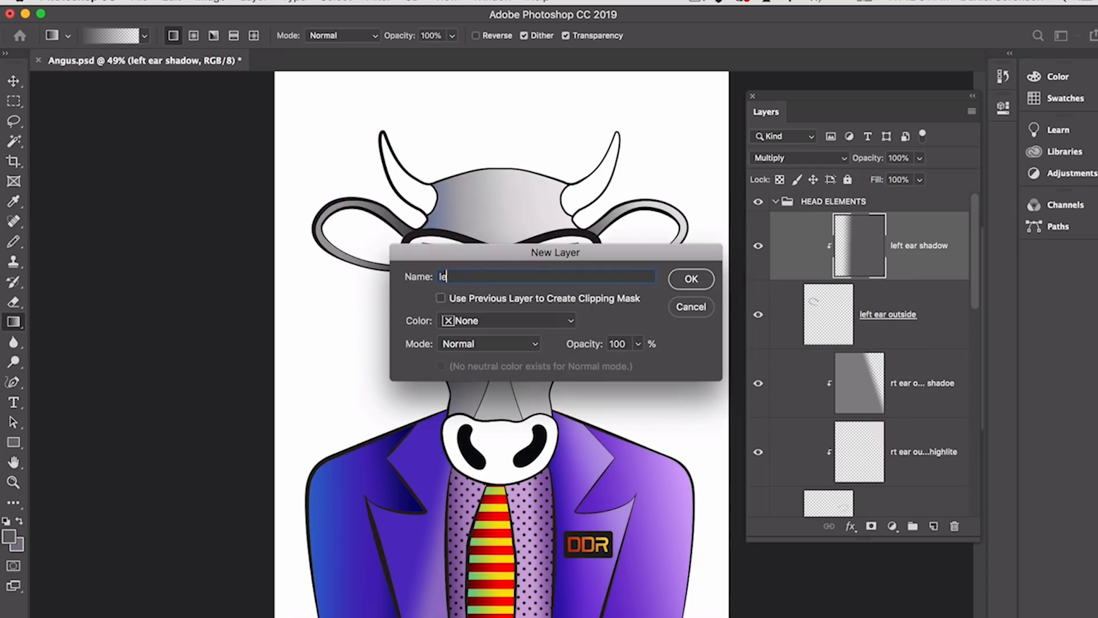
pyautogui.write('ft ear outside reflected light')
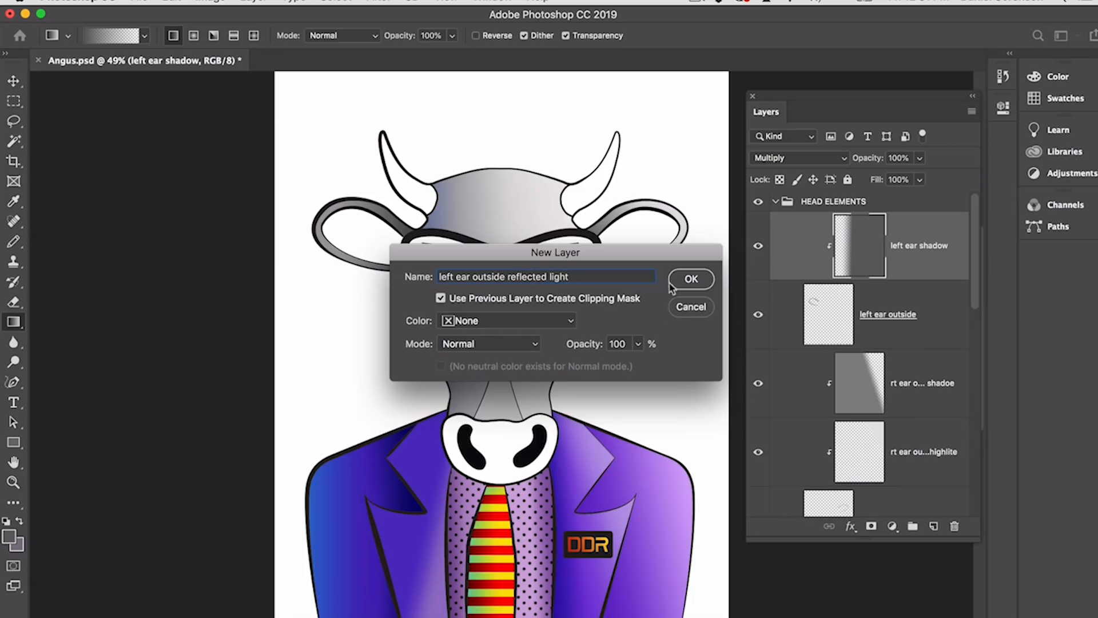
pyautogui.click(691, 279)
# Step: Add a horizontal gradient in the jacket's sampled blue, fading inward from the left ear's outer edge, and save the document
pyautogui.keyDown('alt'); pyautogui.click(320, 482); pyautogui.keyUp('alt')
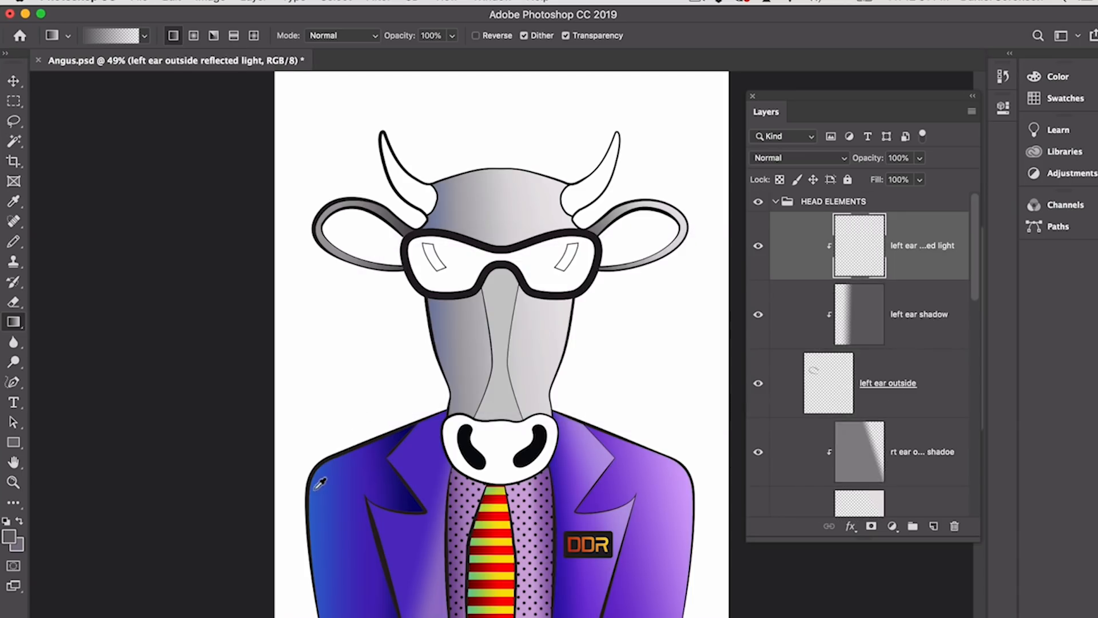
pyautogui.moveTo(288, 218); pyautogui.dragTo(386, 218)
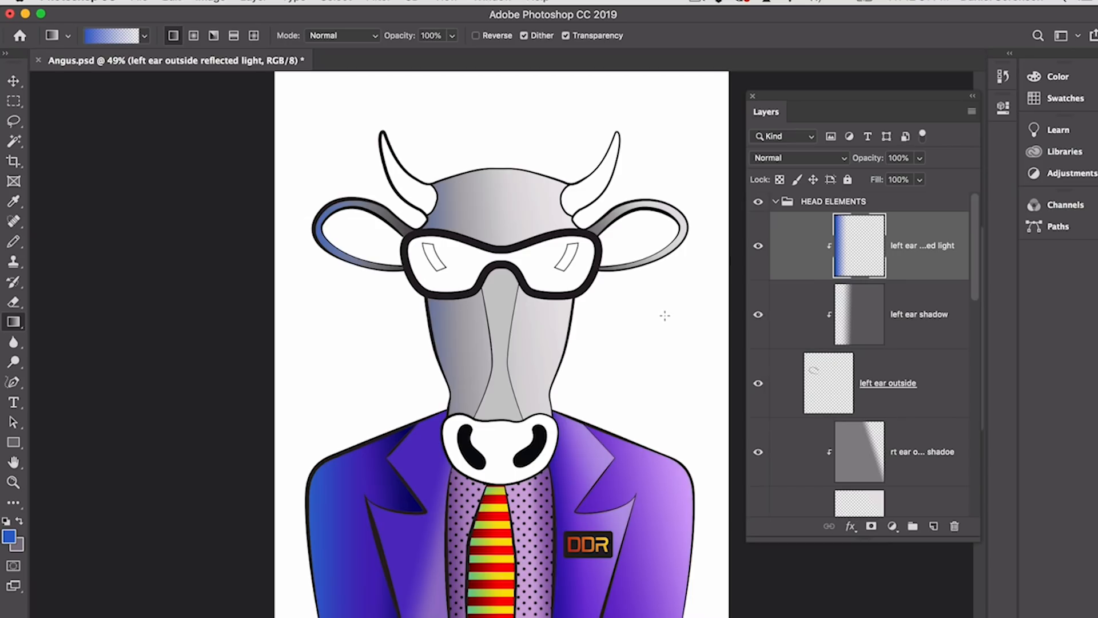
pyautogui.press('super+s')
# Step: Create a new unclipped layer named "glasses" at the top of the HEAD ELEMENTS group
pyautogui.press('super+shift+n')
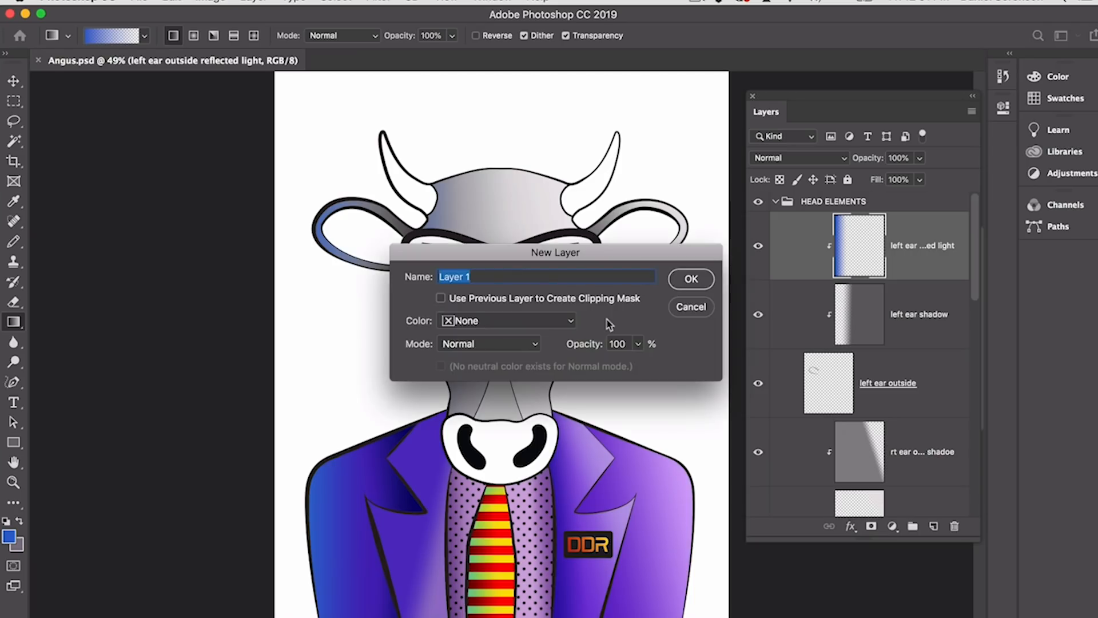
pyautogui.write('glasses')
pyautogui.press('Return')
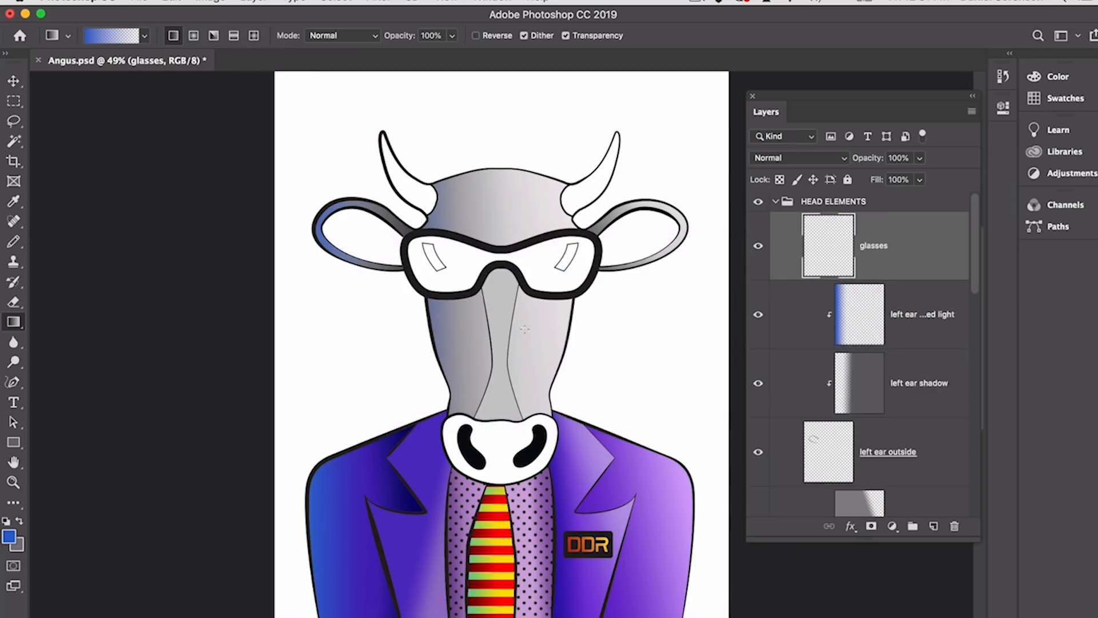
# Step: Select both sunglass lenses without their reflection bars, fill them with dark grey #4a4b4d, and deselect
pyautogui.press('w')
pyautogui.click(458, 279)
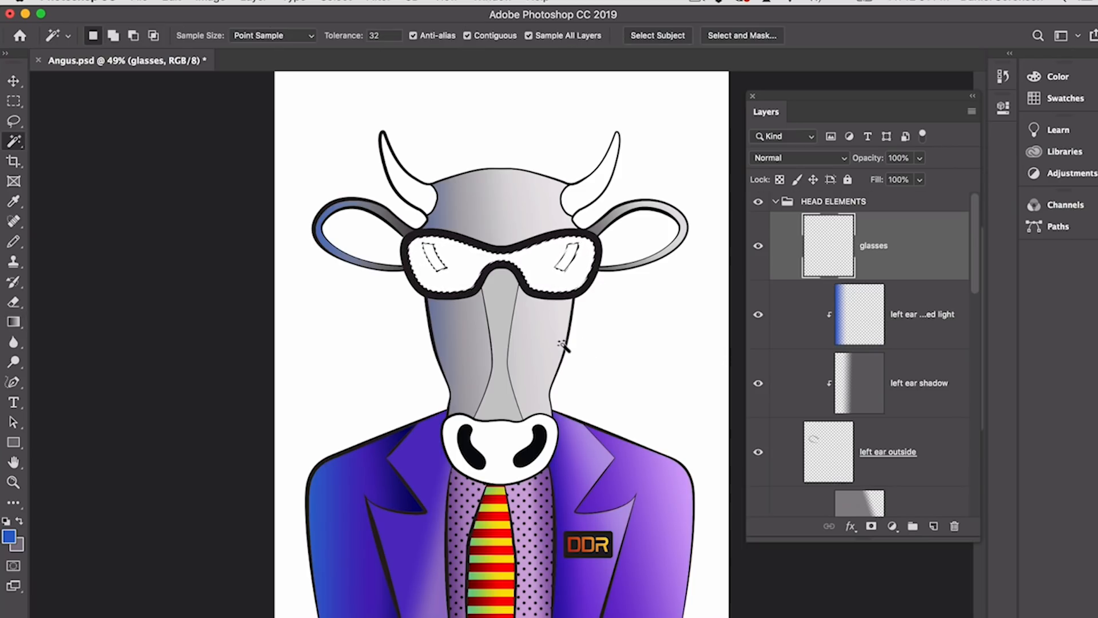
pyautogui.click(9, 536)
pyautogui.moveTo(306, 255); pyautogui.dragTo(310, 266)
pyautogui.click(635, 121)
pyautogui.press('w')
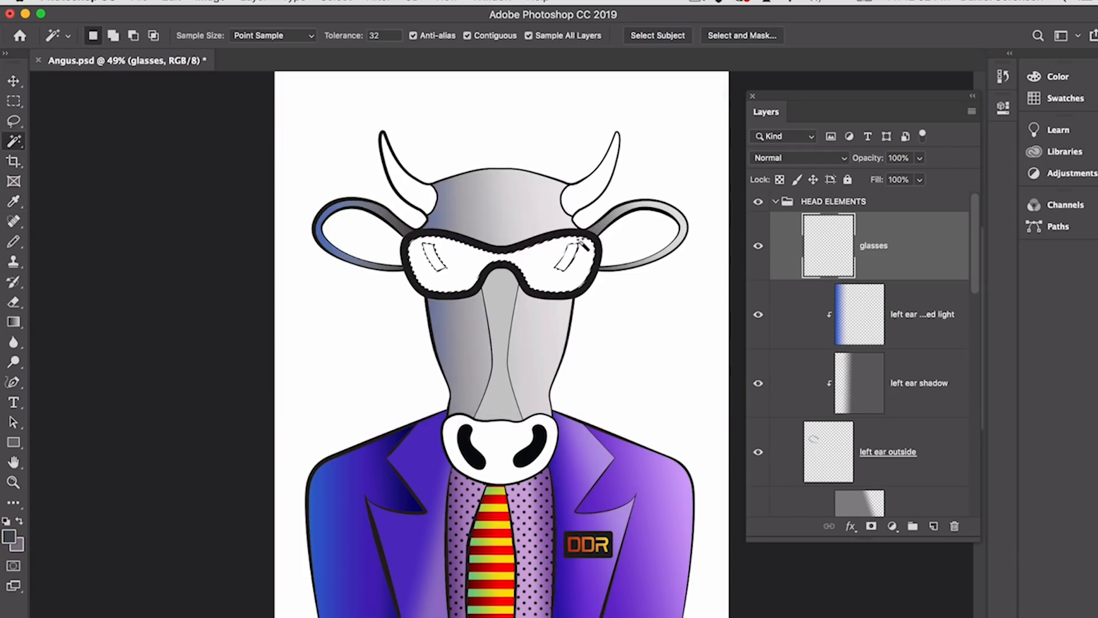
pyautogui.click(555, 294)
pyautogui.hotkey('alt', 'BackSpace')
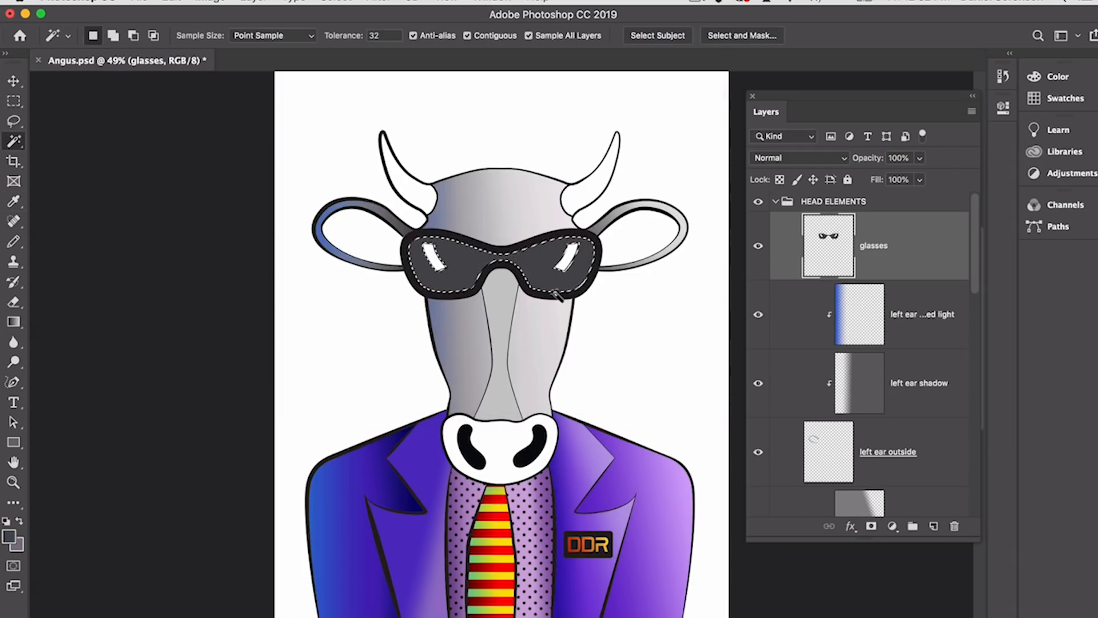
pyautogui.hotkey('ctrl', 'd')
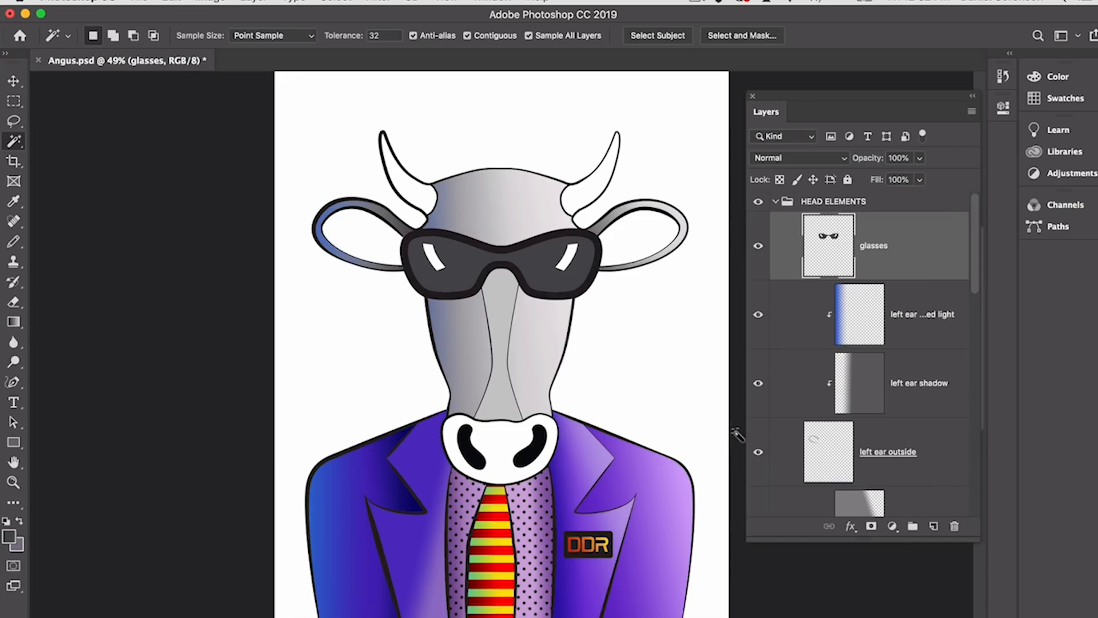
# Step: Create a layer named "glasses highlite" clipped to the glasses layer
pyautogui.press('super+shift+n')
pyautogui.write('glasses highlite')
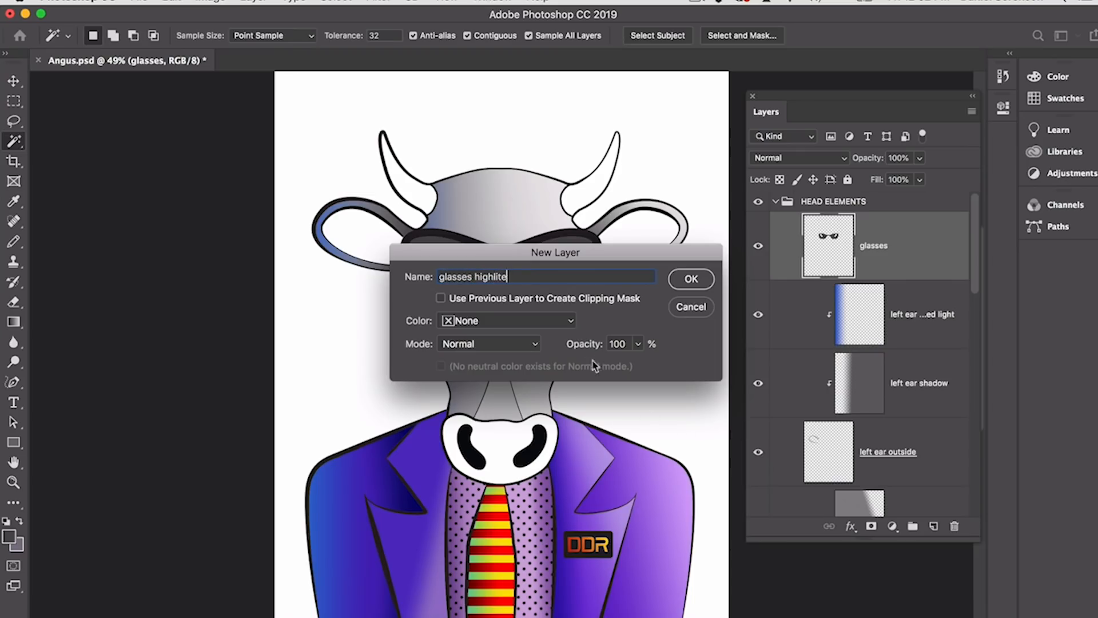
pyautogui.click(594, 300)
pyautogui.click(681, 282)
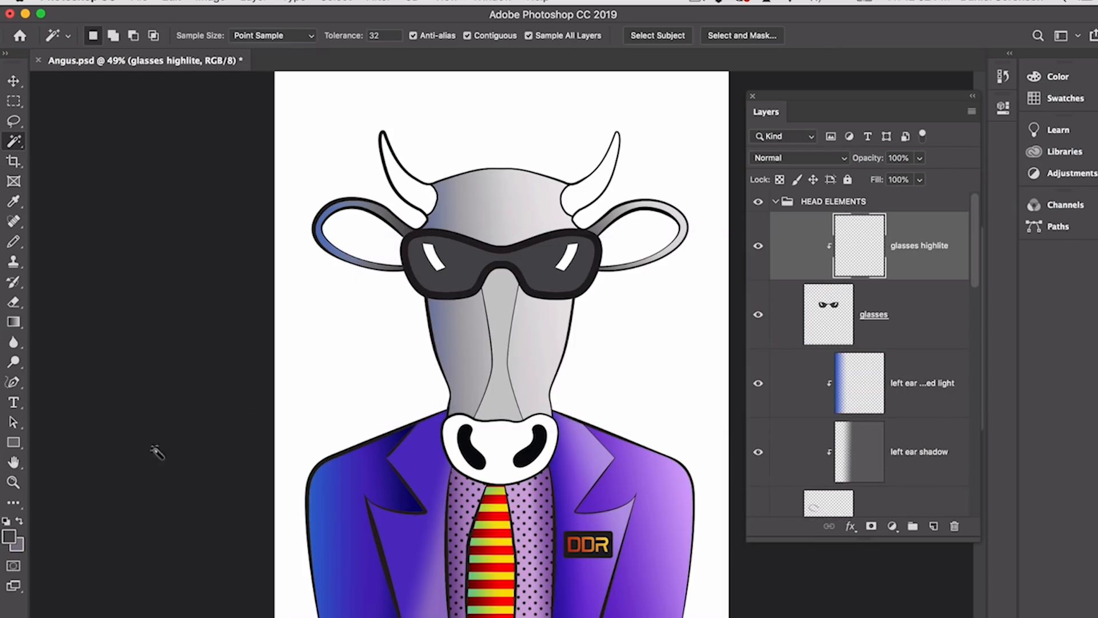
# Step: Highlight the right lens with a muted purple-grey #8b8394 gradient fading inward from the glasses' right edge
pyautogui.click(9, 536)
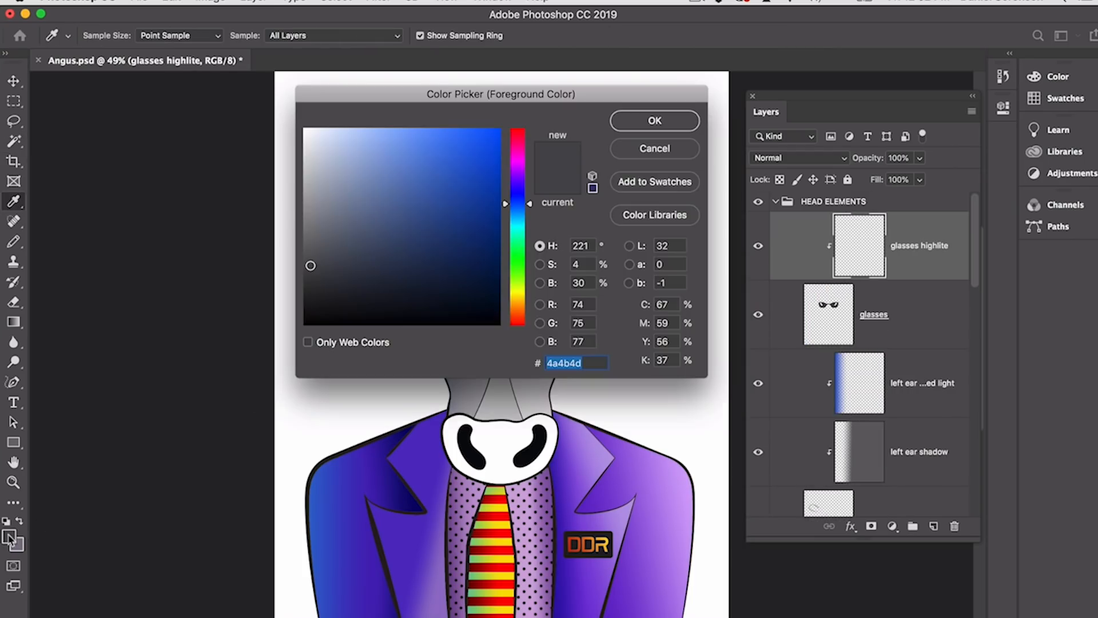
pyautogui.click(306, 229)
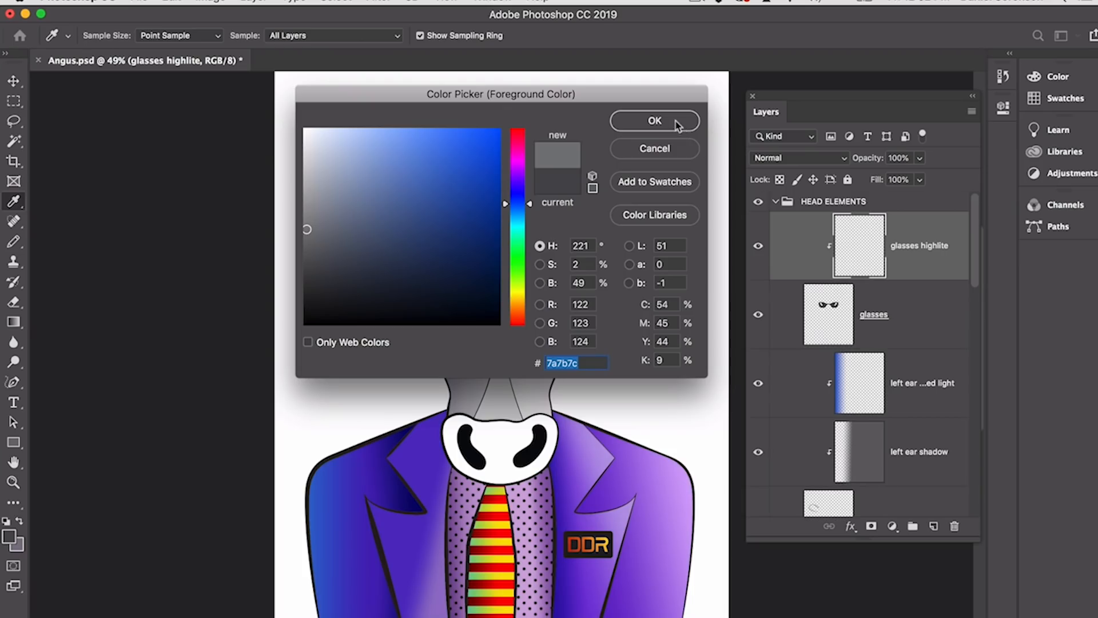
pyautogui.moveTo(531, 202); pyautogui.dragTo(531, 178)
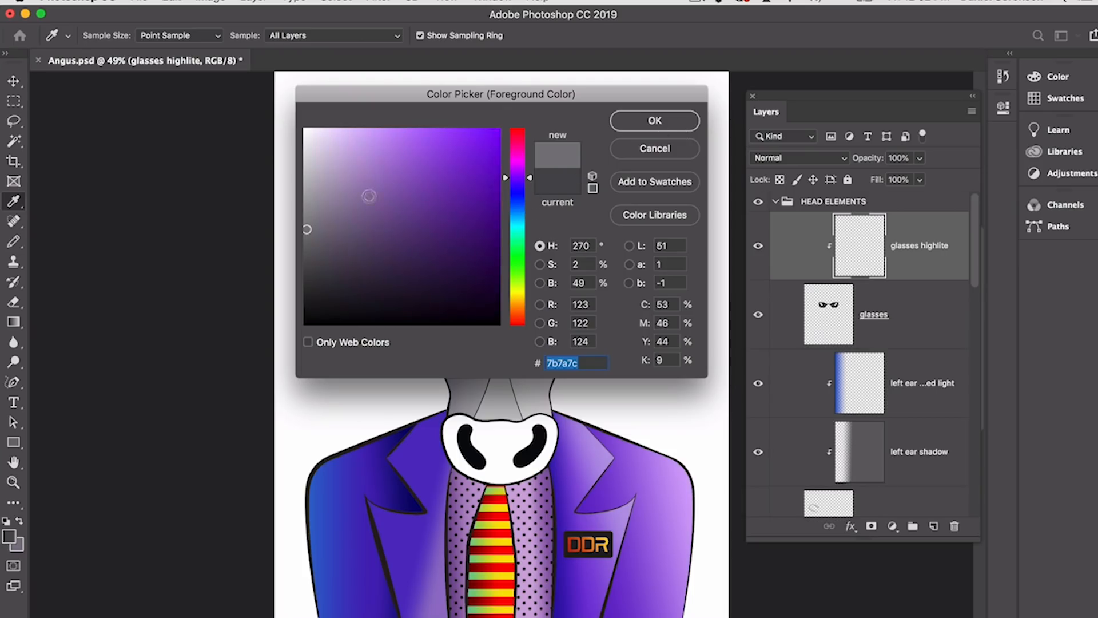
pyautogui.click(326, 210)
pyautogui.click(653, 120)
pyautogui.press('w')
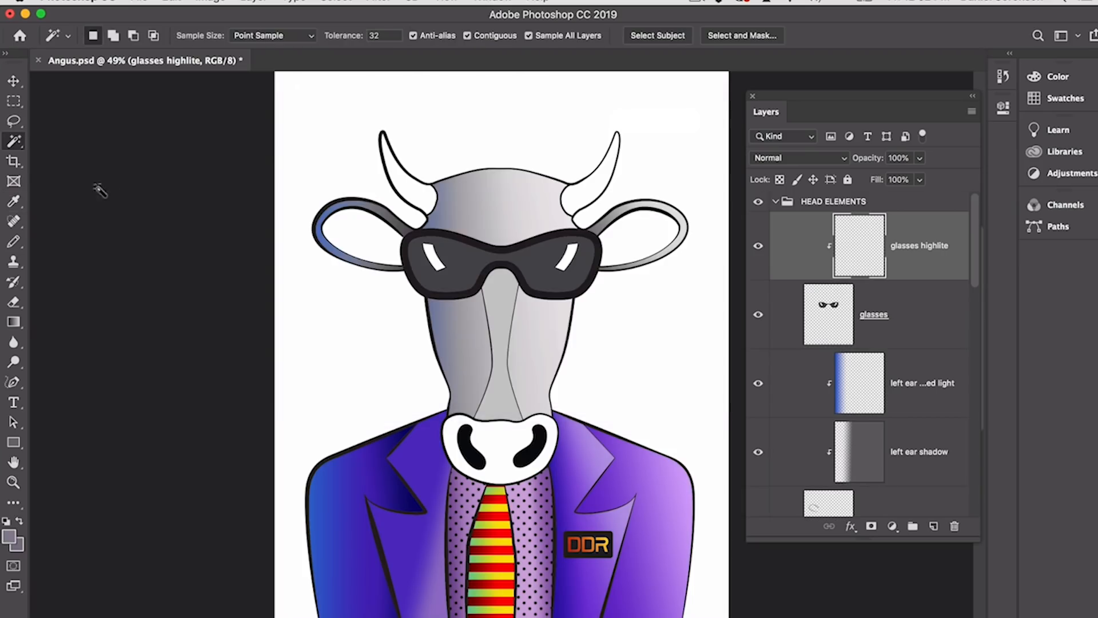
pyautogui.click(13, 321)
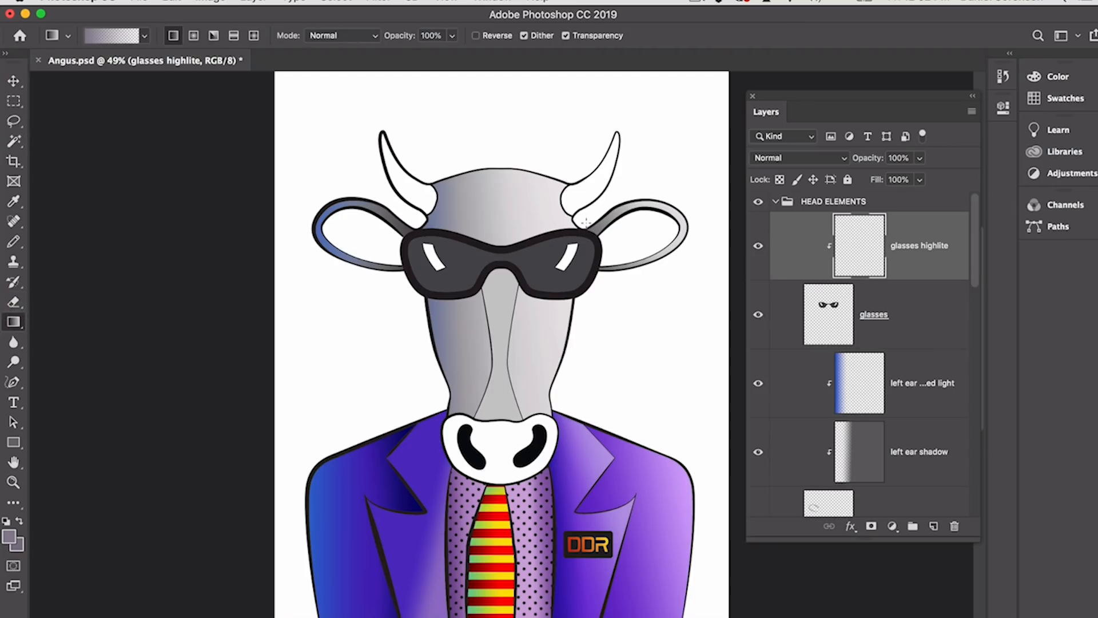
pyautogui.moveTo(641, 231); pyautogui.dragTo(541, 253)
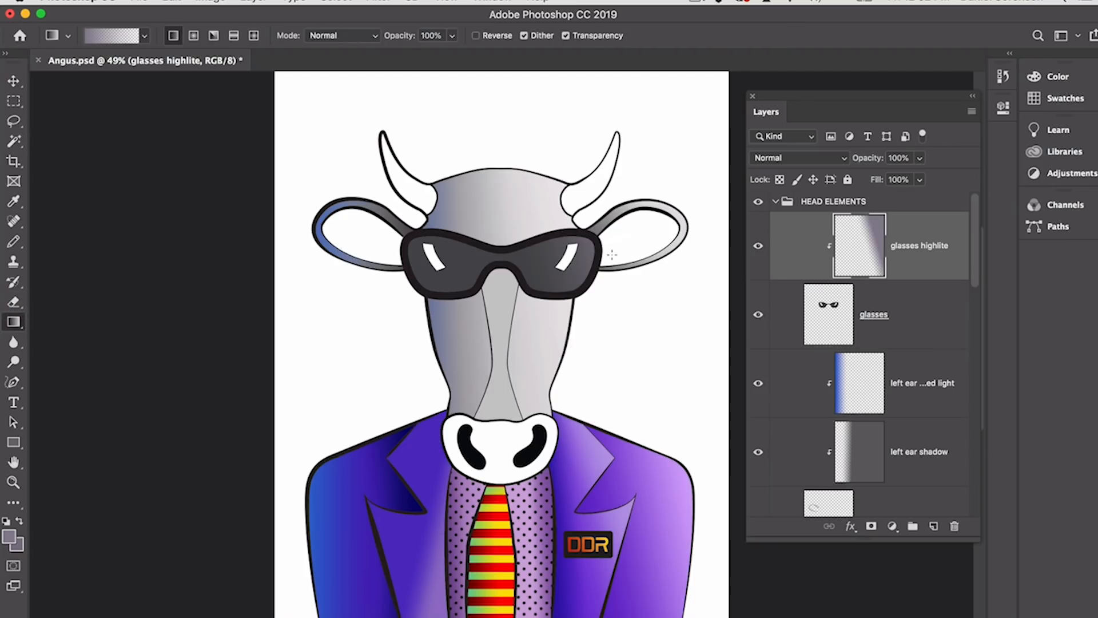
pyautogui.moveTo(607, 243); pyautogui.dragTo(561, 252)
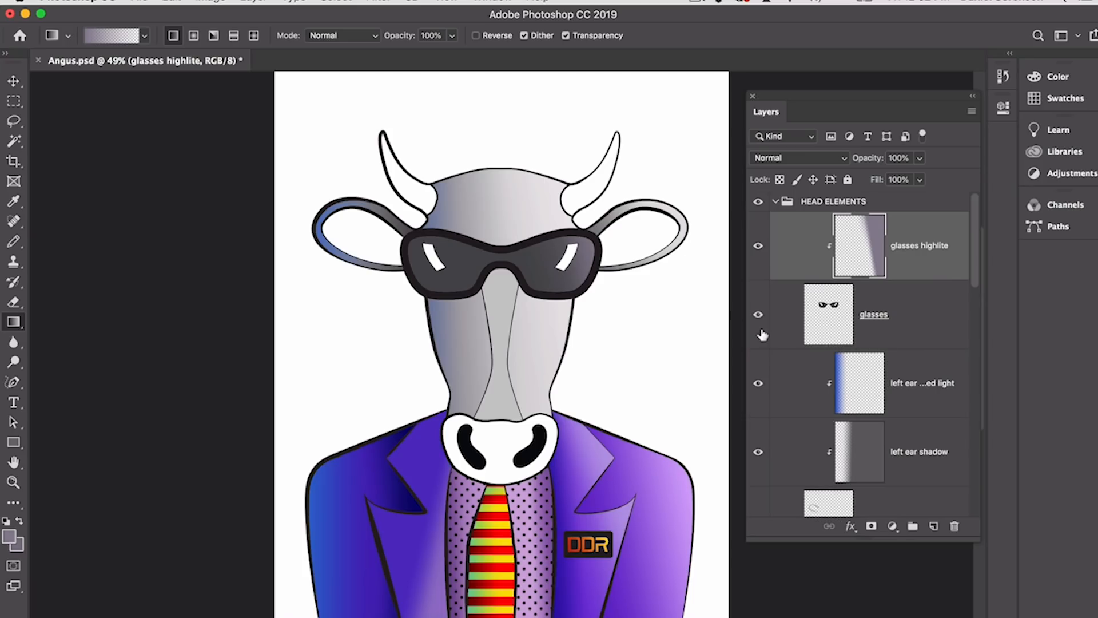
# Step: Create a clipped layer named "glasses shadow" above the glasses highlight layer
pyautogui.press('super+shift+n')
pyautogui.write('g')
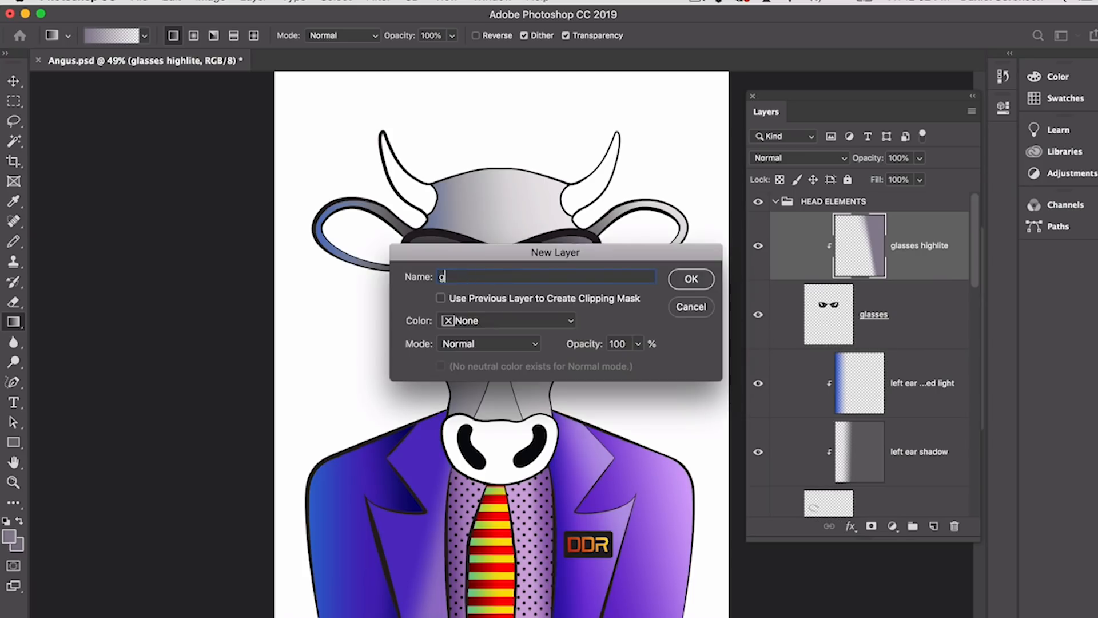
pyautogui.write('lasses shadow')
pyautogui.click(621, 301)
pyautogui.click(681, 283)
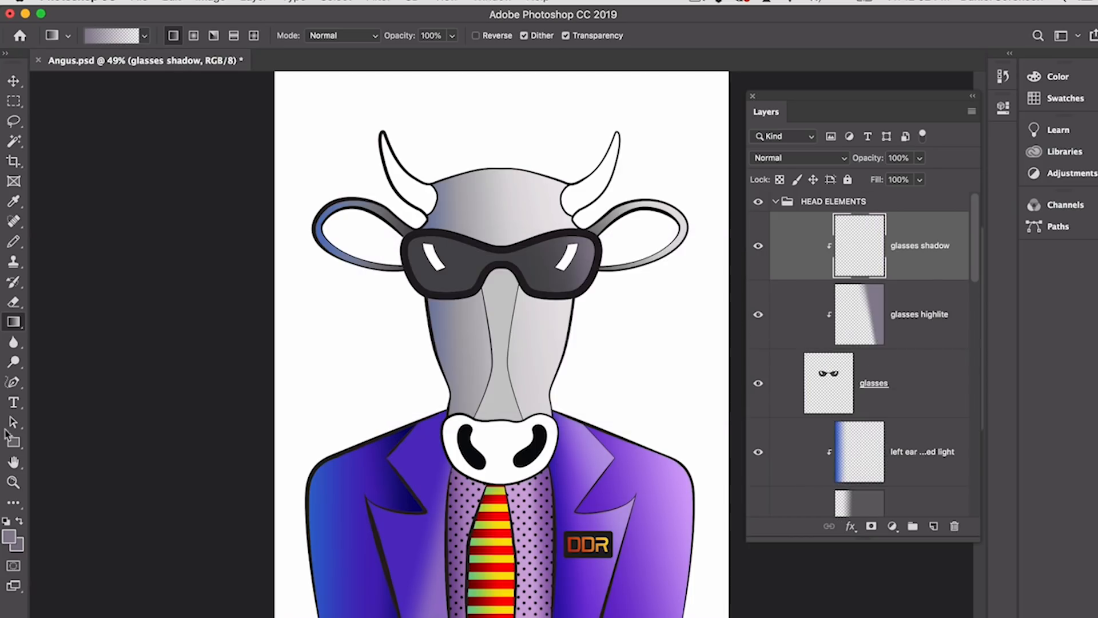
# Step: Shade the left lens with a dark grey gradient fading inward from the glasses' left edge, and set the shadow layer's blend mode to Multiply
pyautogui.click(9, 537)
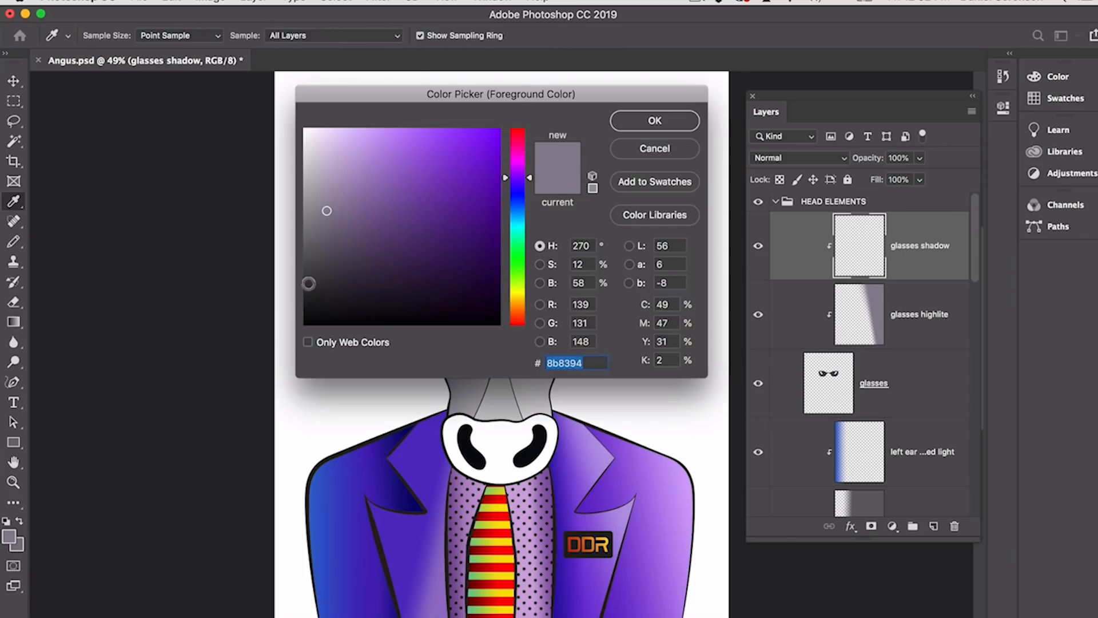
pyautogui.click(315, 278)
pyautogui.click(628, 126)
pyautogui.press('g')
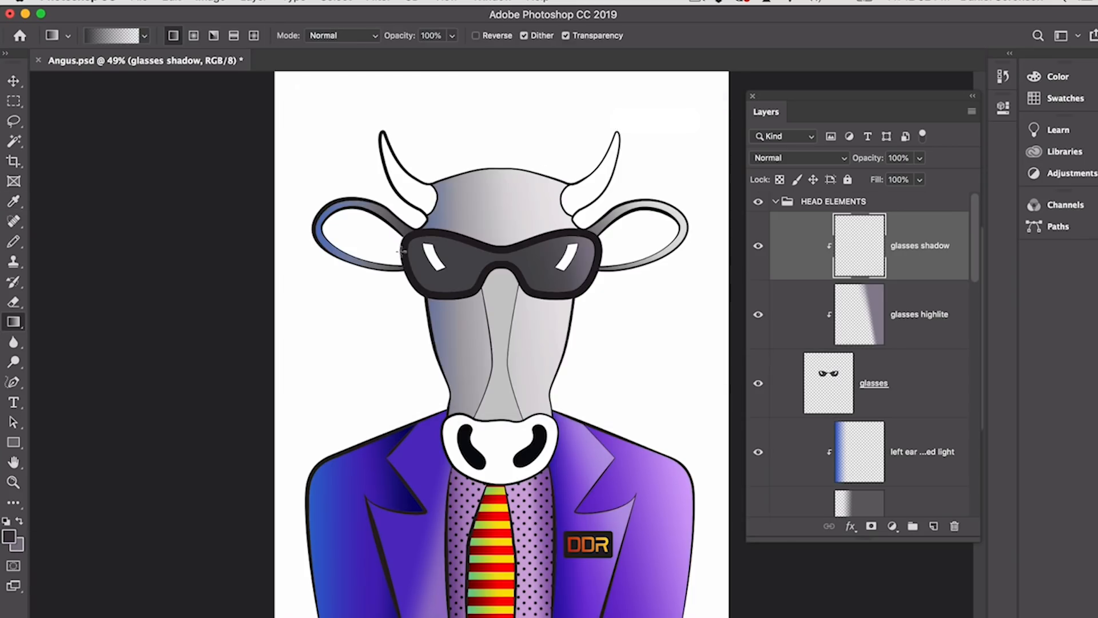
pyautogui.moveTo(402, 269); pyautogui.dragTo(485, 258)
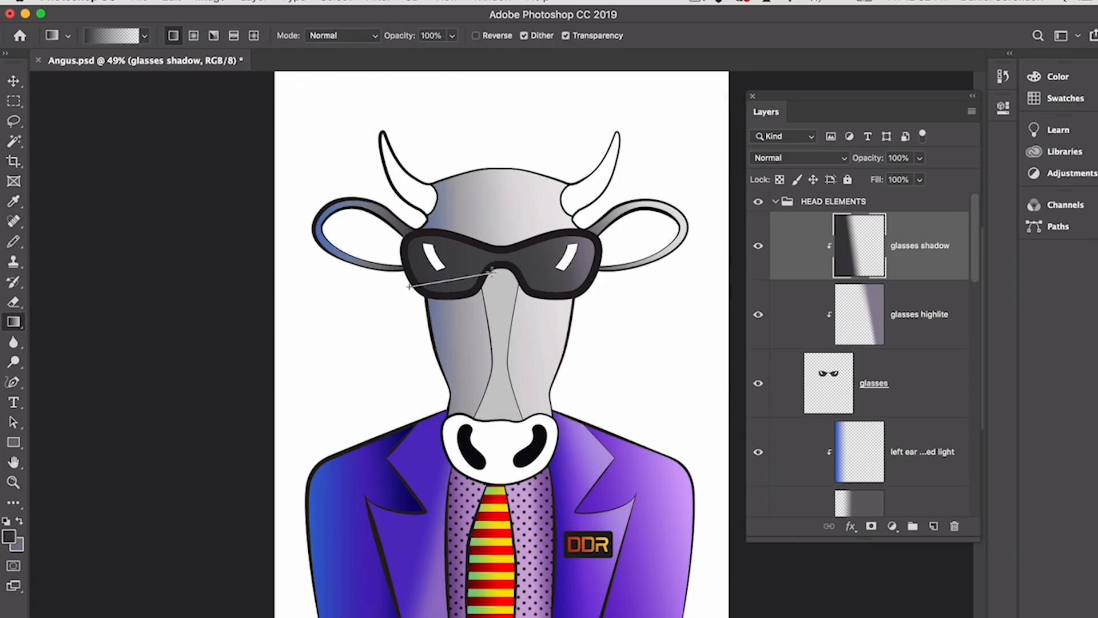
pyautogui.click(792, 162)
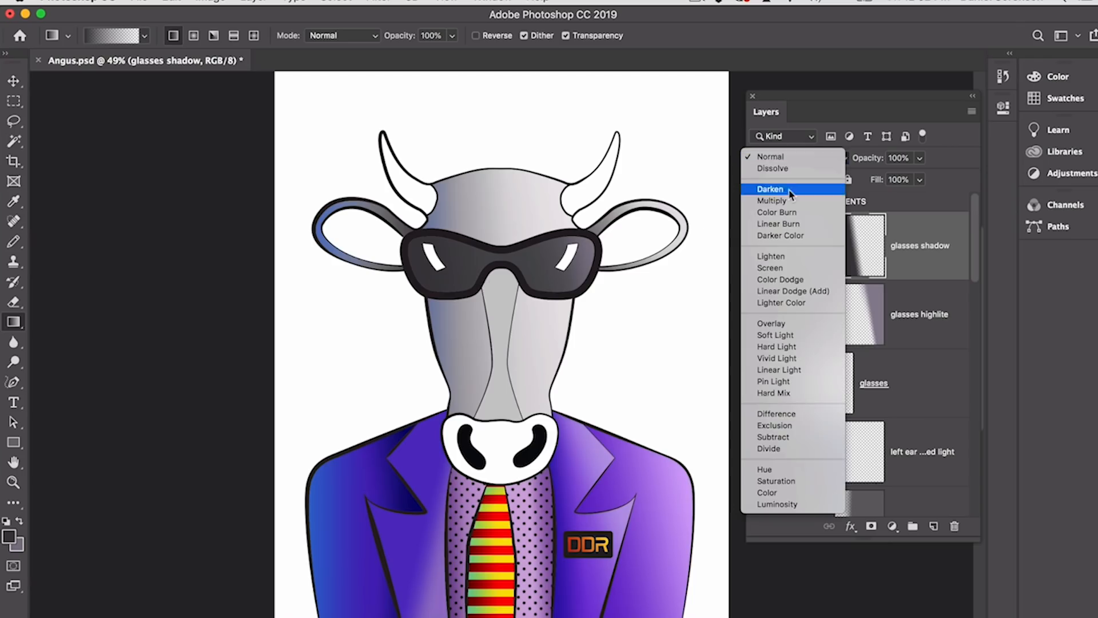
pyautogui.click(778, 199)
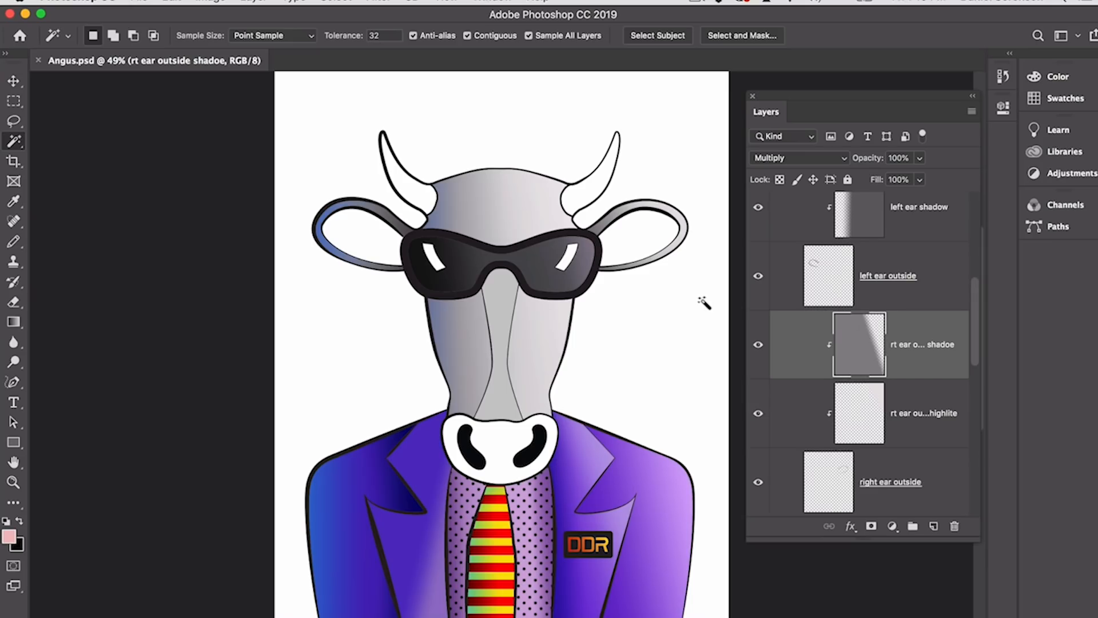
# Step: Create a layer named "rt ear inside" directly above the right ear outside's shadow layer
pyautogui.rightClick(686, 229)
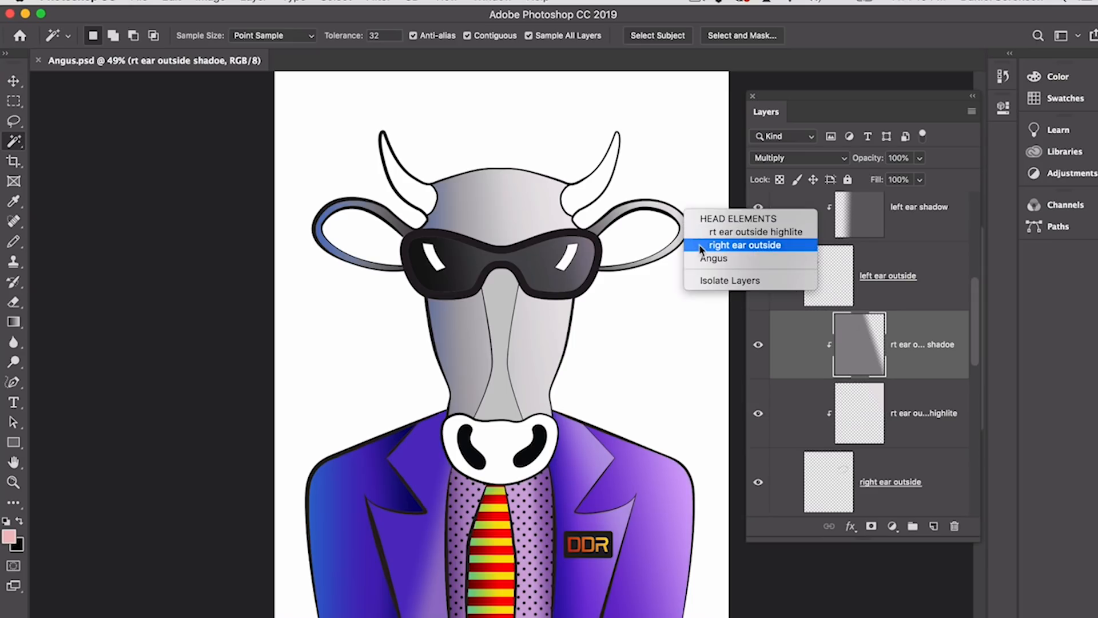
pyautogui.click(702, 246)
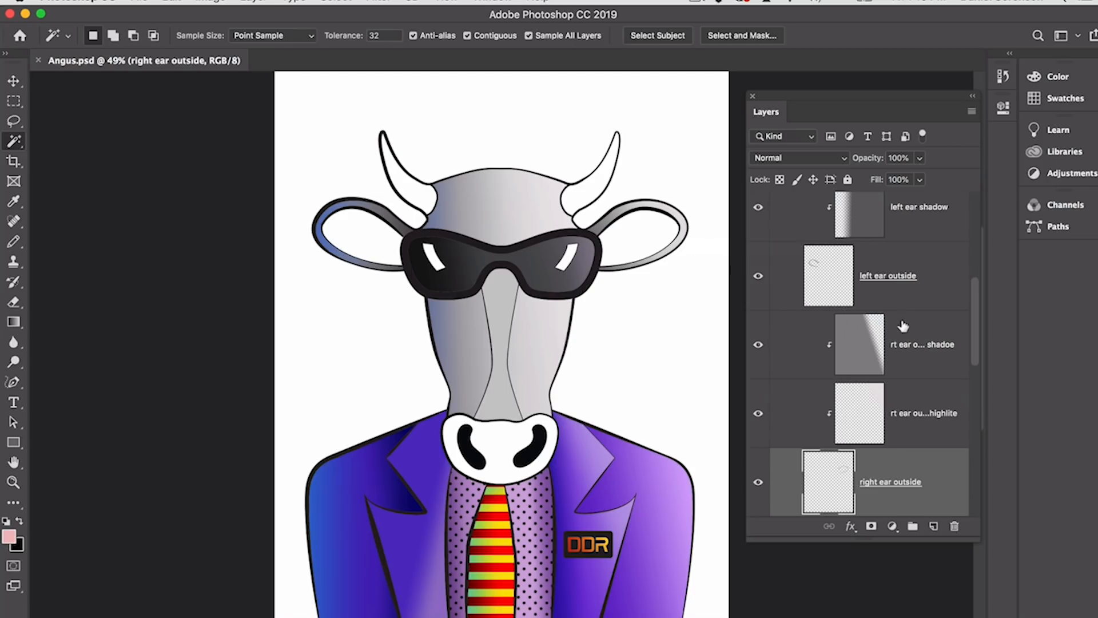
pyautogui.click(909, 367)
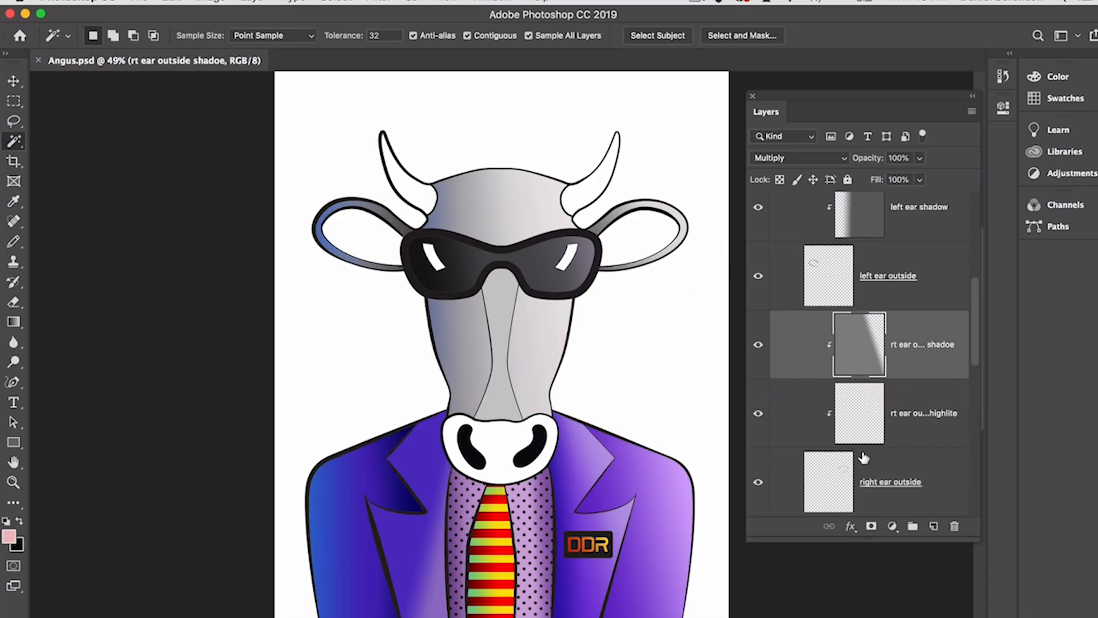
pyautogui.press('super+shift+n')
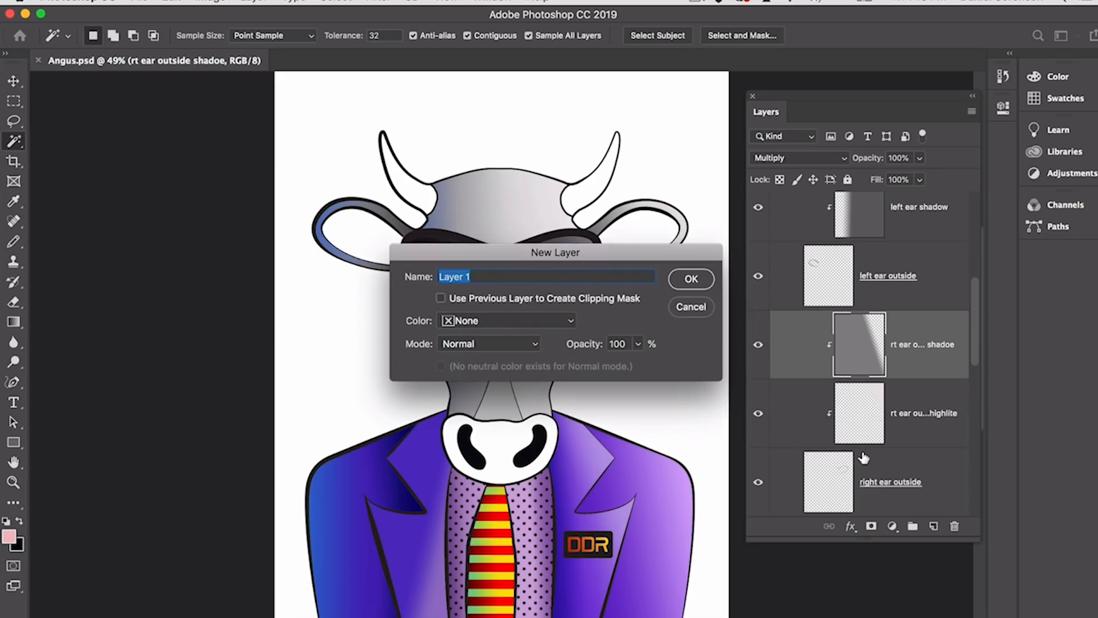
pyautogui.write('rt ear inside')
pyautogui.press('Return')
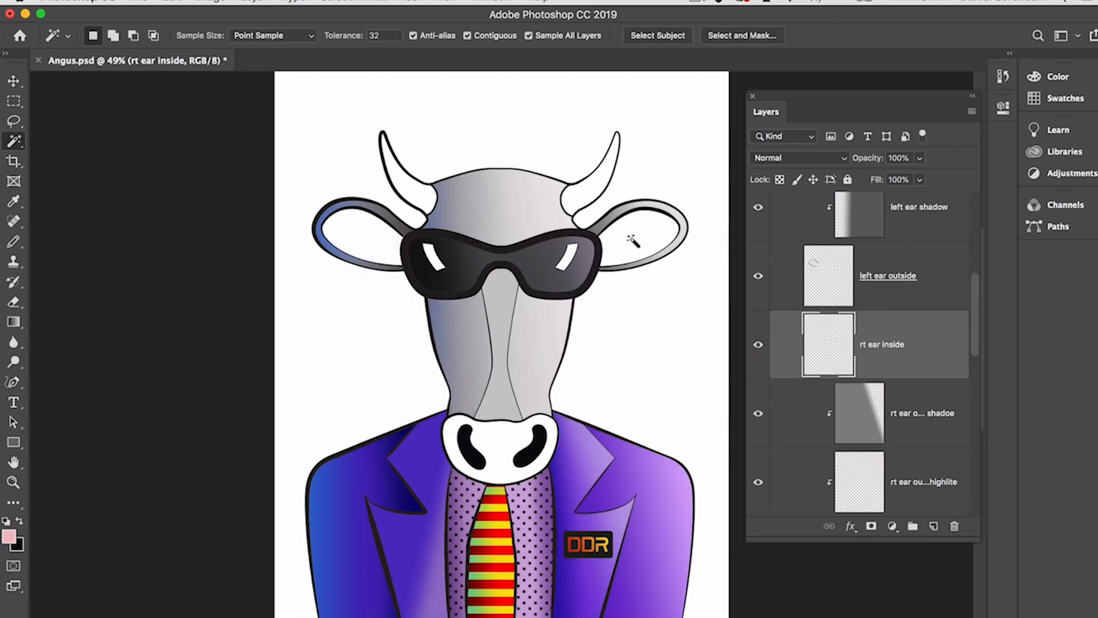
# Step: Select the white interior of the right ear, fill it with light pink #edbfbf, and deselect
pyautogui.click(633, 240)
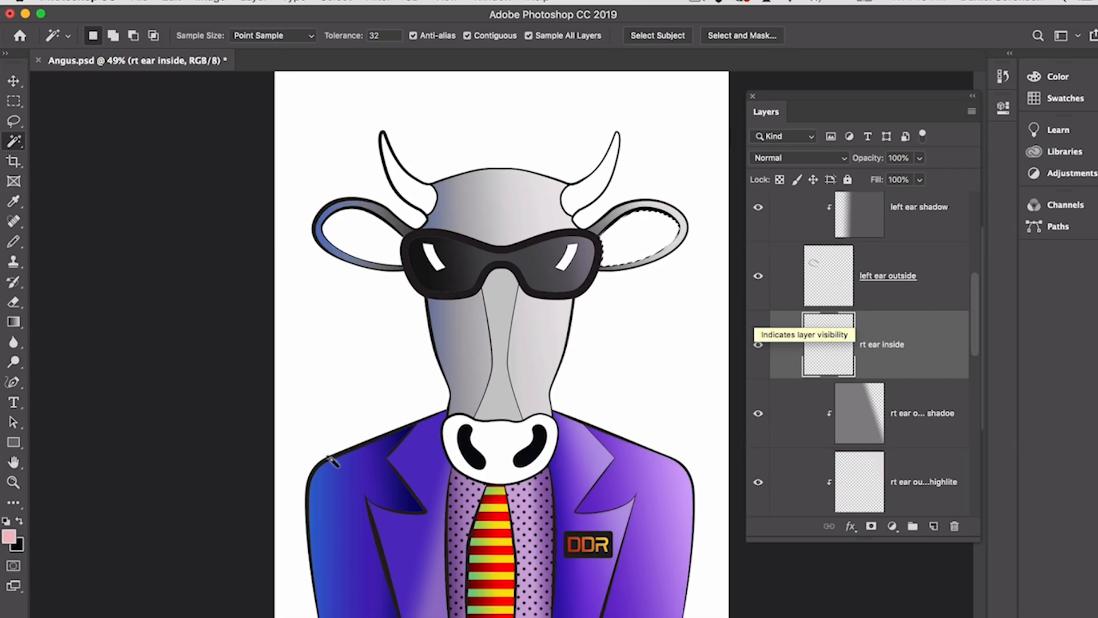
pyautogui.click(9, 536)
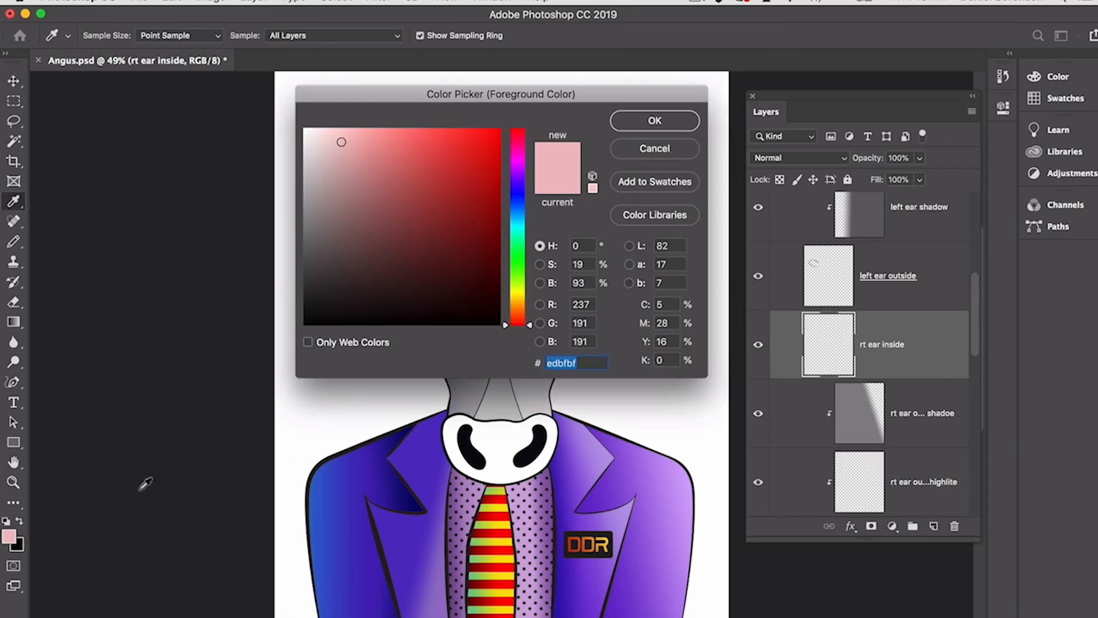
pyautogui.click(658, 120)
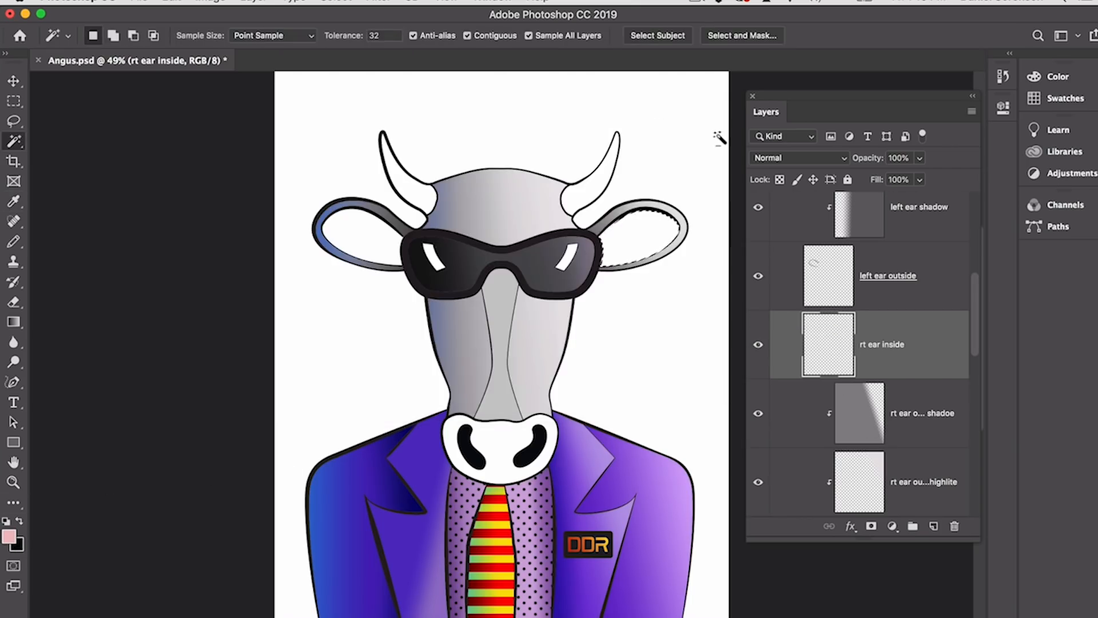
pyautogui.hotkey('alt', 'BackSpace')
pyautogui.press('super+d')
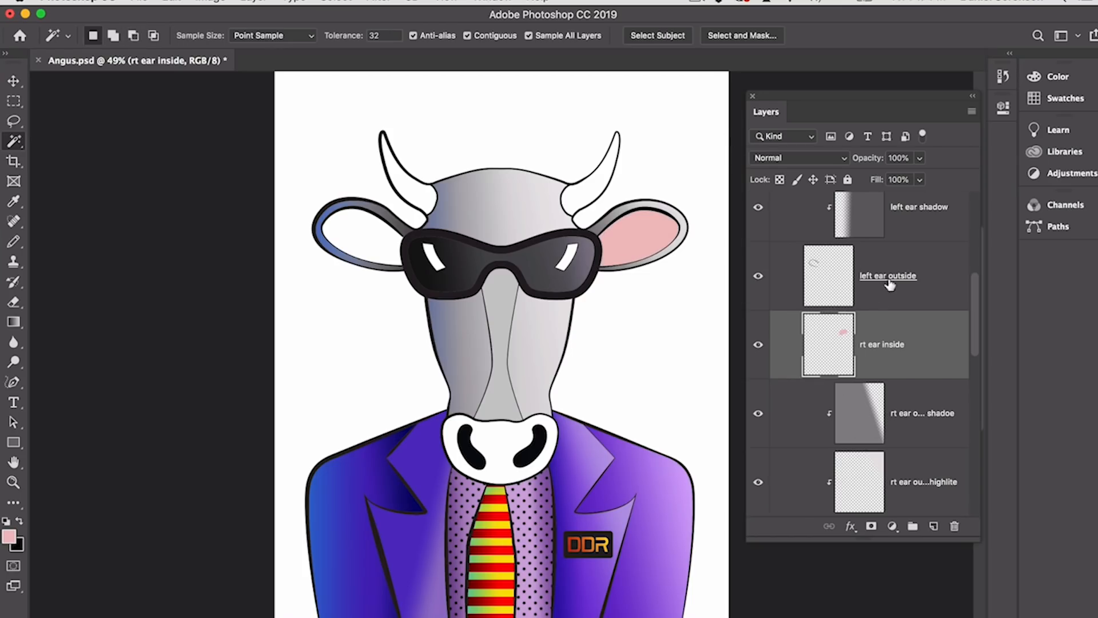
# Step: Create a layer named "left ear inside" directly above the left ear outside reflected light layer
pyautogui.click(937, 304)
pyautogui.moveTo(976, 324); pyautogui.dragTo(979, 280)
pyautogui.click(908, 319)
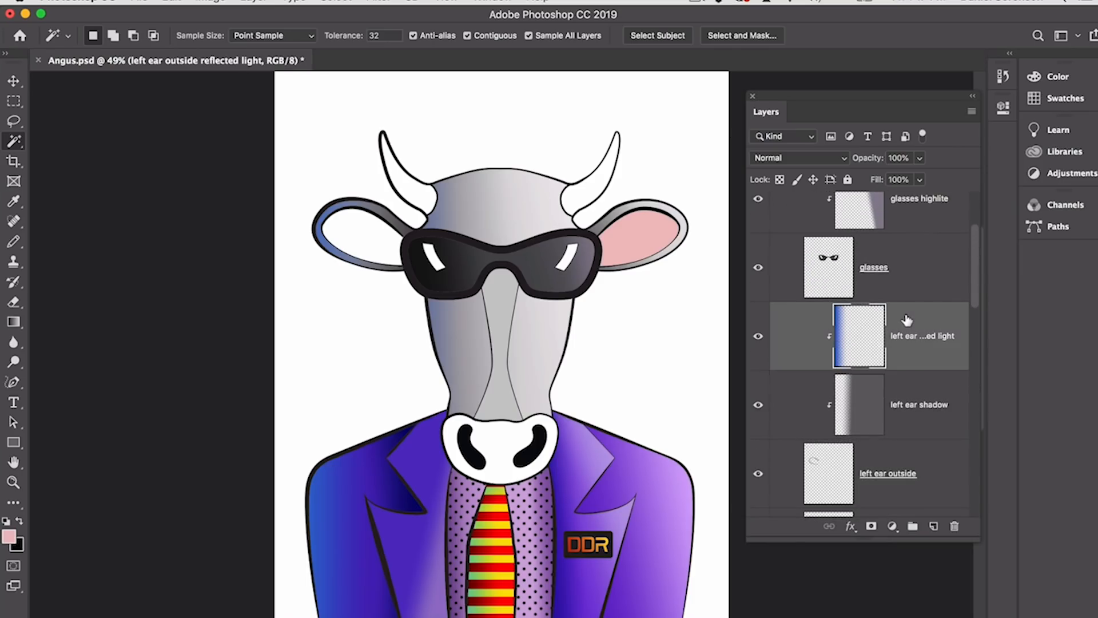
pyautogui.press('super+shift+n')
pyautogui.write('left e')
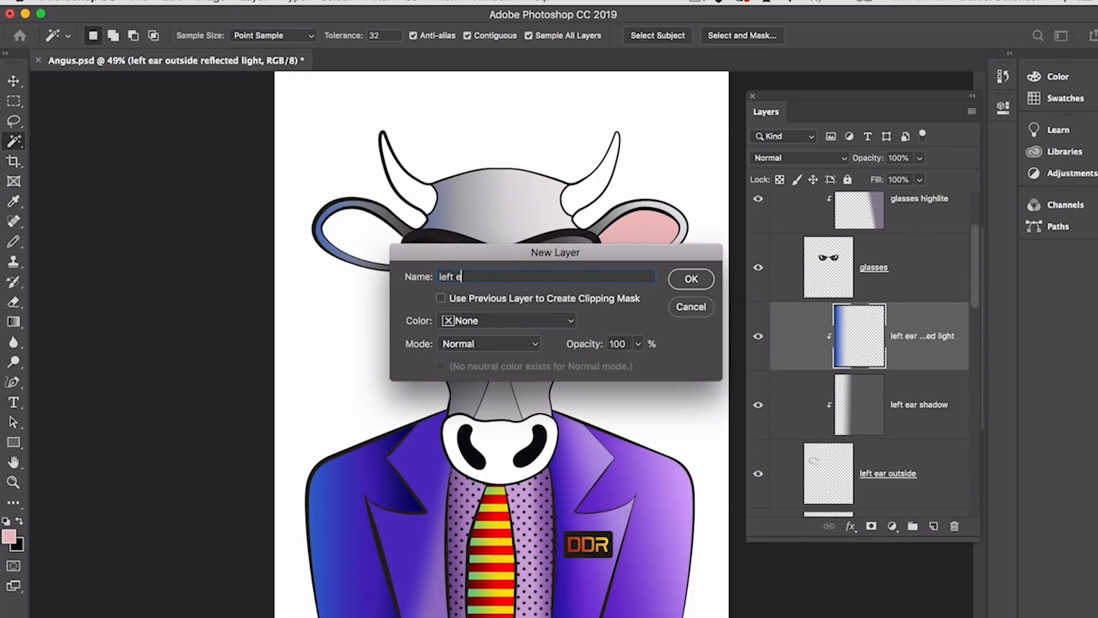
pyautogui.write('ar inside')
pyautogui.click(703, 282)
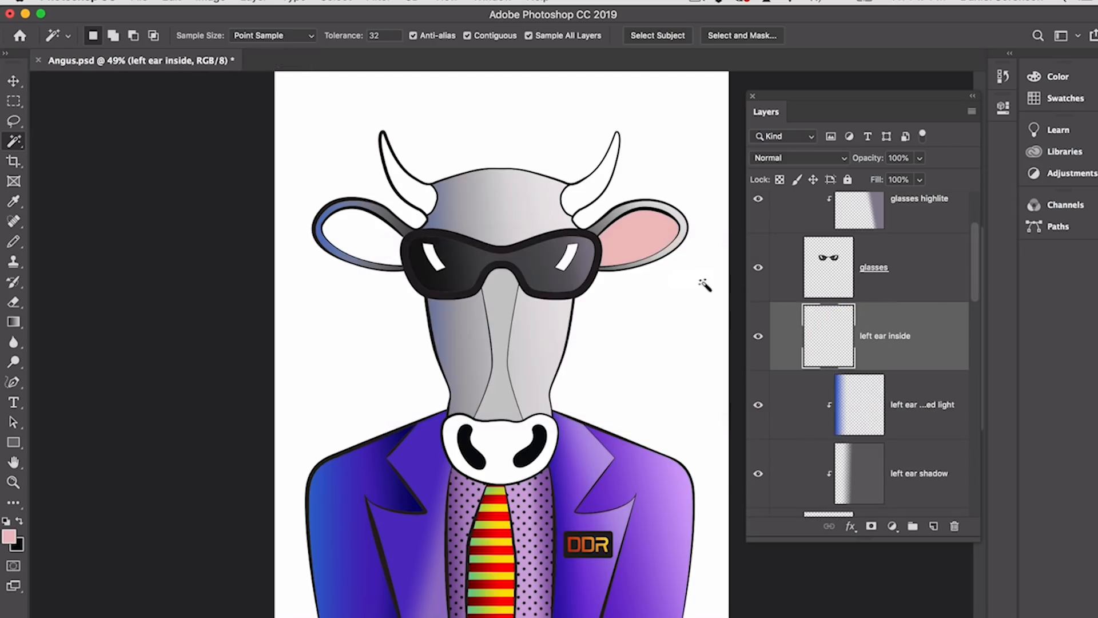
# Step: Select the white interior of the left ear, fill it with darker pink #d6a8a8, and deselect
pyautogui.click(372, 253)
pyautogui.click(8, 536)
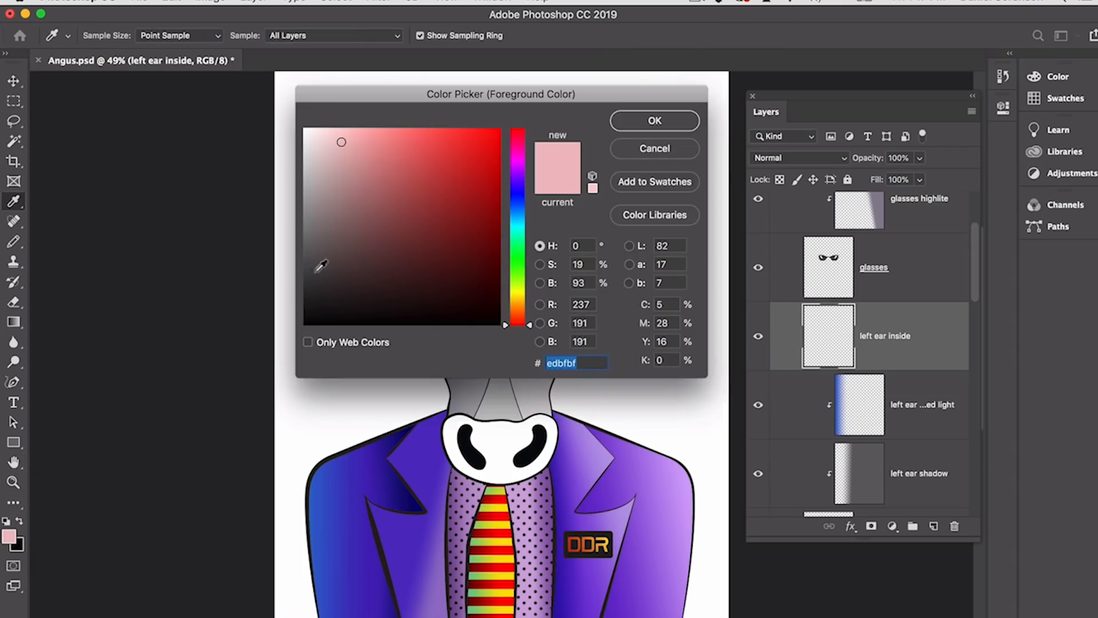
pyautogui.click(345, 157)
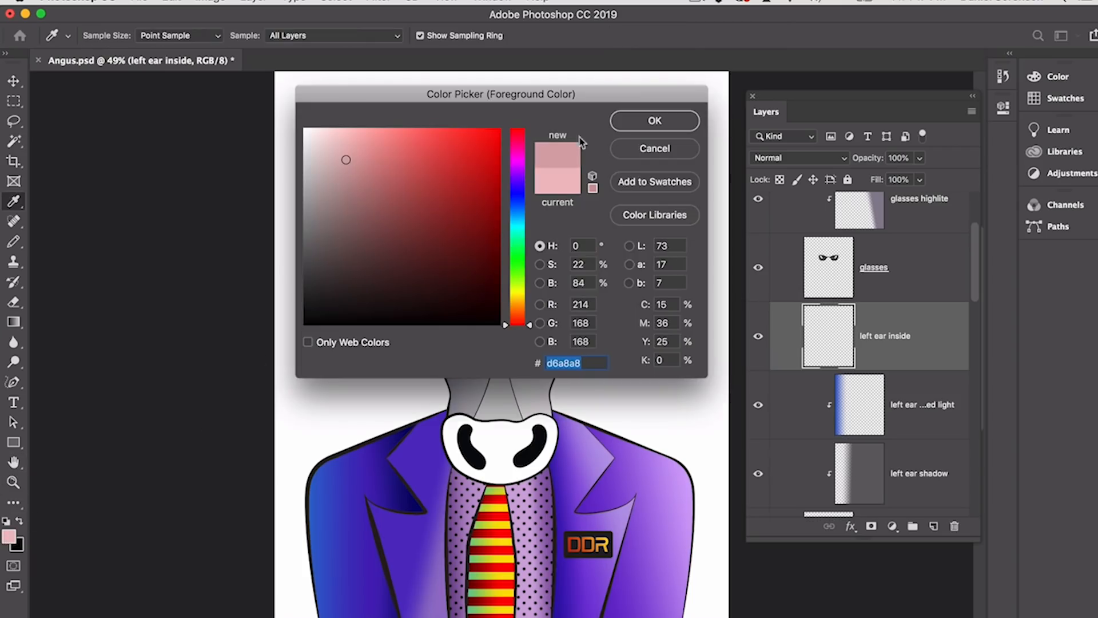
pyautogui.click(626, 126)
pyautogui.hotkey('alt', 'BackSpace')
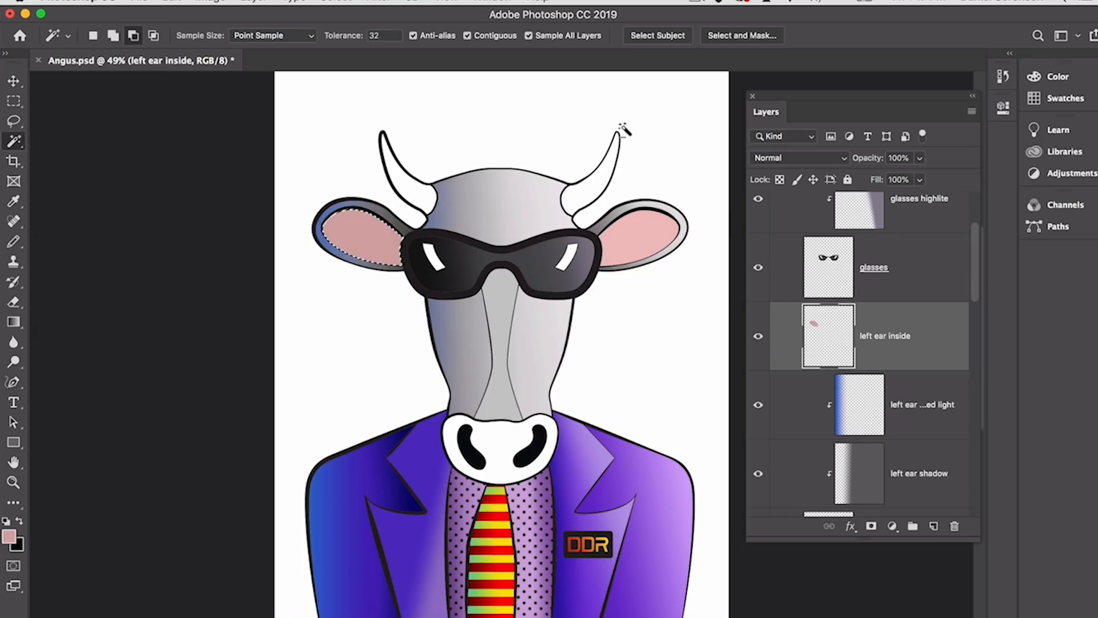
pyautogui.press('super+d')
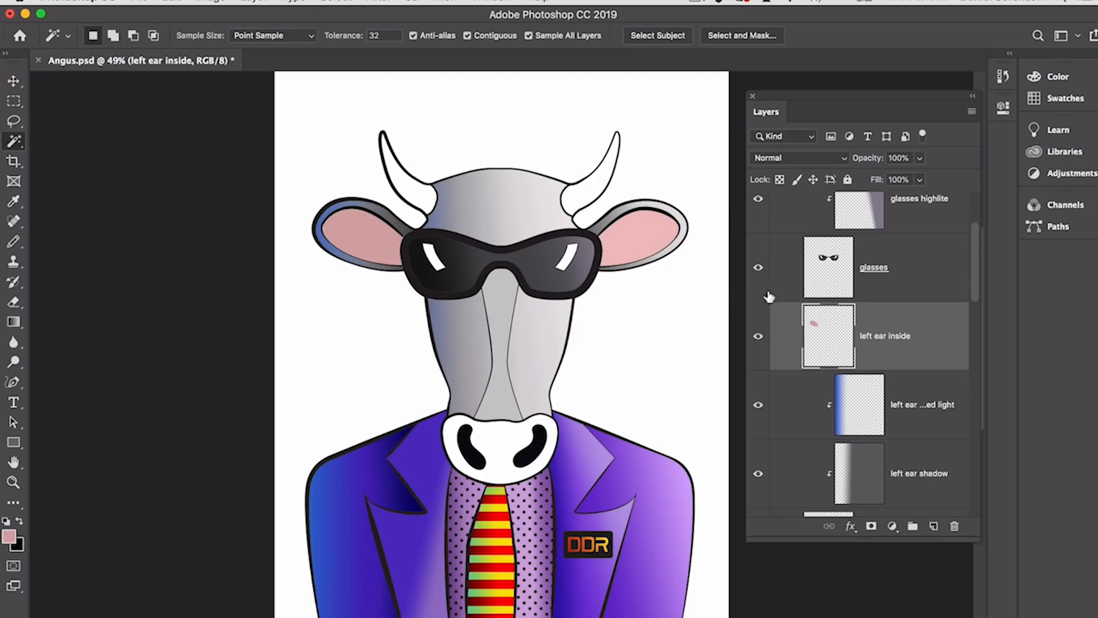
# Step: Create a layer named "rt ear inside shadow" clipped to the rt ear inside layer
pyautogui.rightClick(655, 243)
pyautogui.click(676, 248)
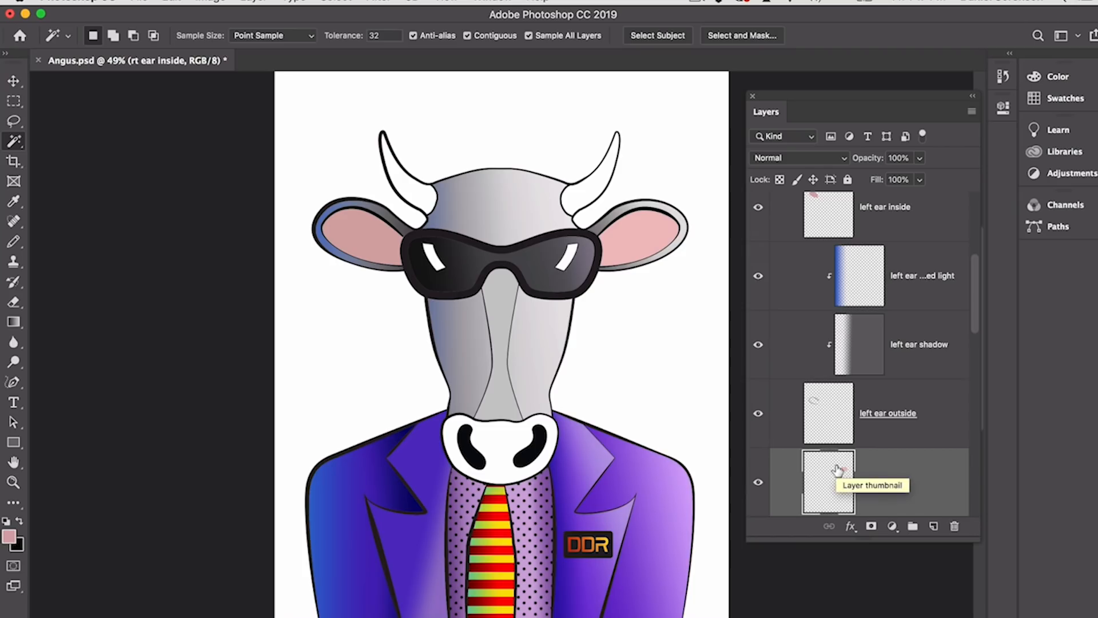
pyautogui.press('super+shift+n')
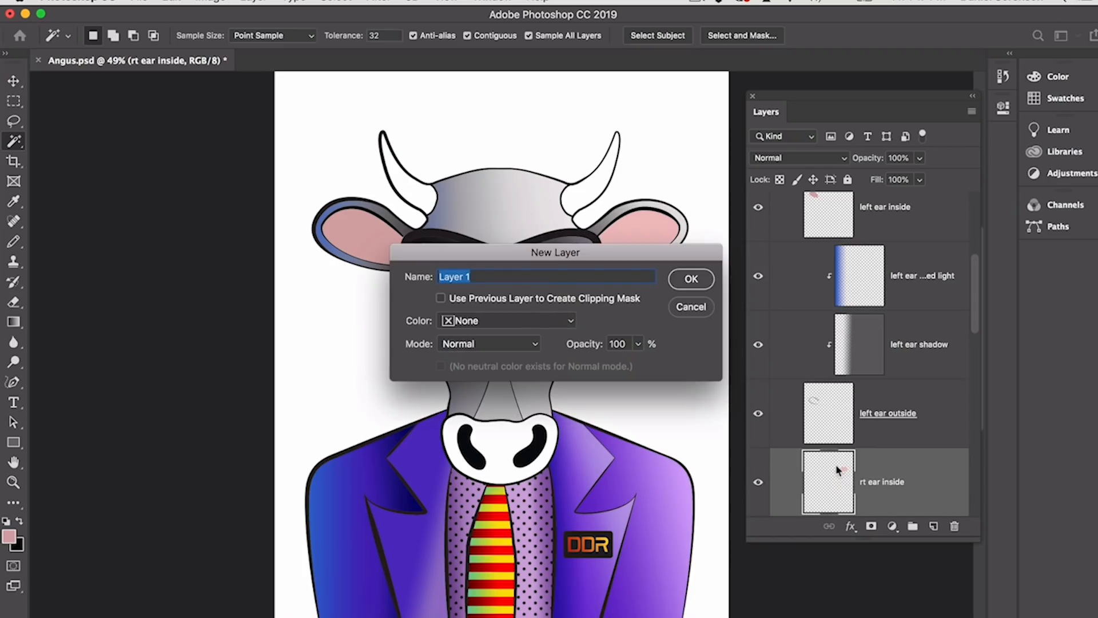
pyautogui.click(605, 303)
pyautogui.write('rt ear inside')
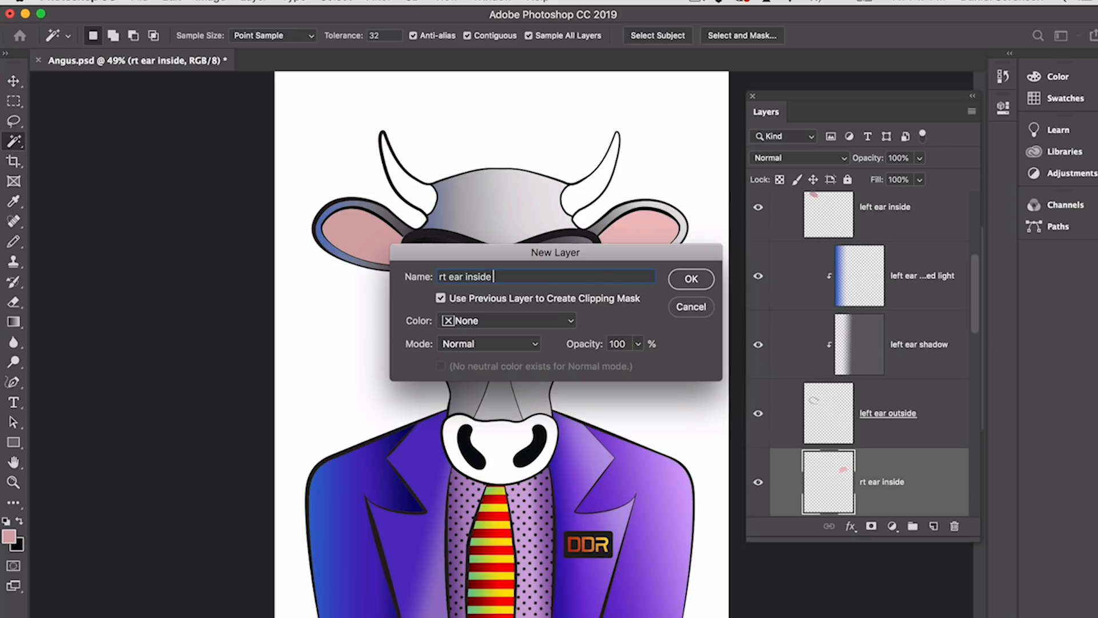
pyautogui.write('shadow')
pyautogui.press('Return')
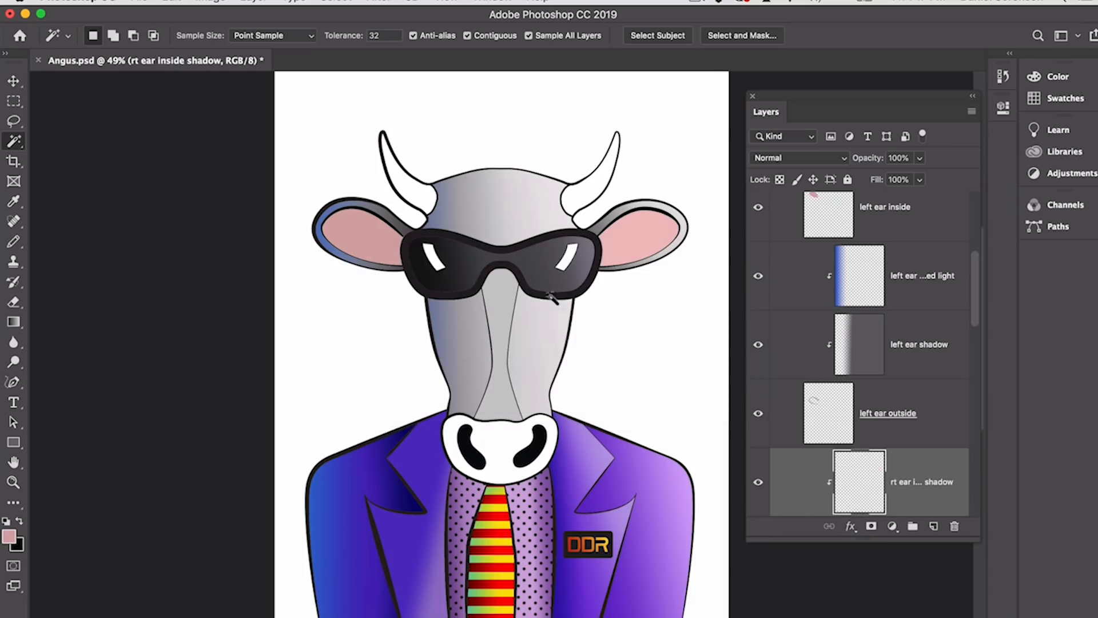
# Step: Shade the inside of the right ear with dusky pink #a97878 gradients fading inward from its upper outer edge
pyautogui.click(9, 536)
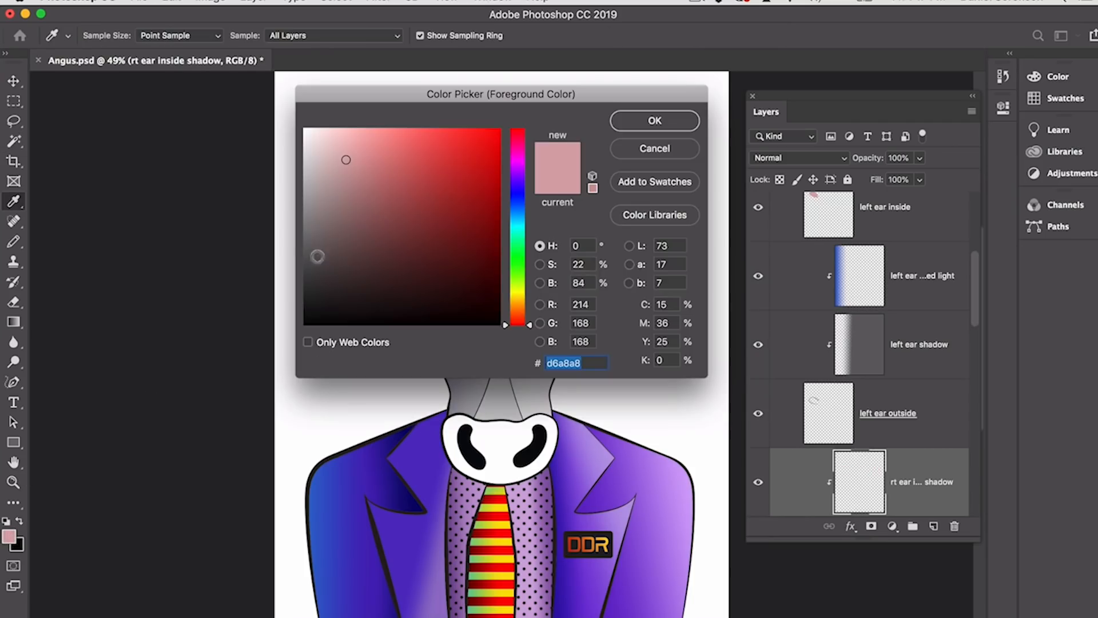
pyautogui.moveTo(343, 184); pyautogui.dragTo(361, 194)
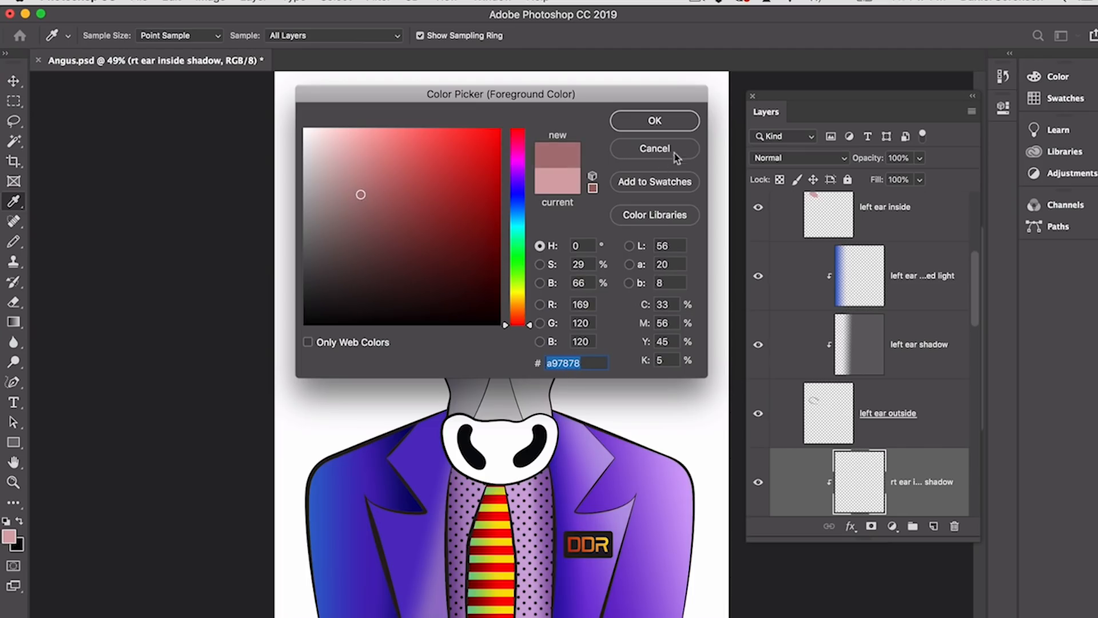
pyautogui.click(653, 121)
pyautogui.press('w')
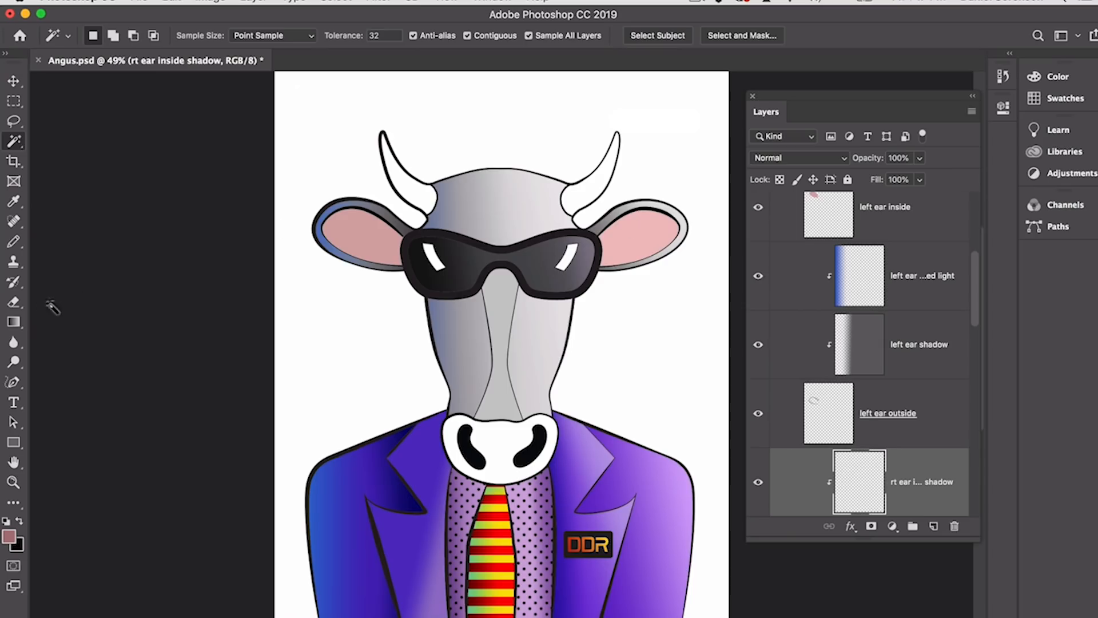
pyautogui.click(15, 323)
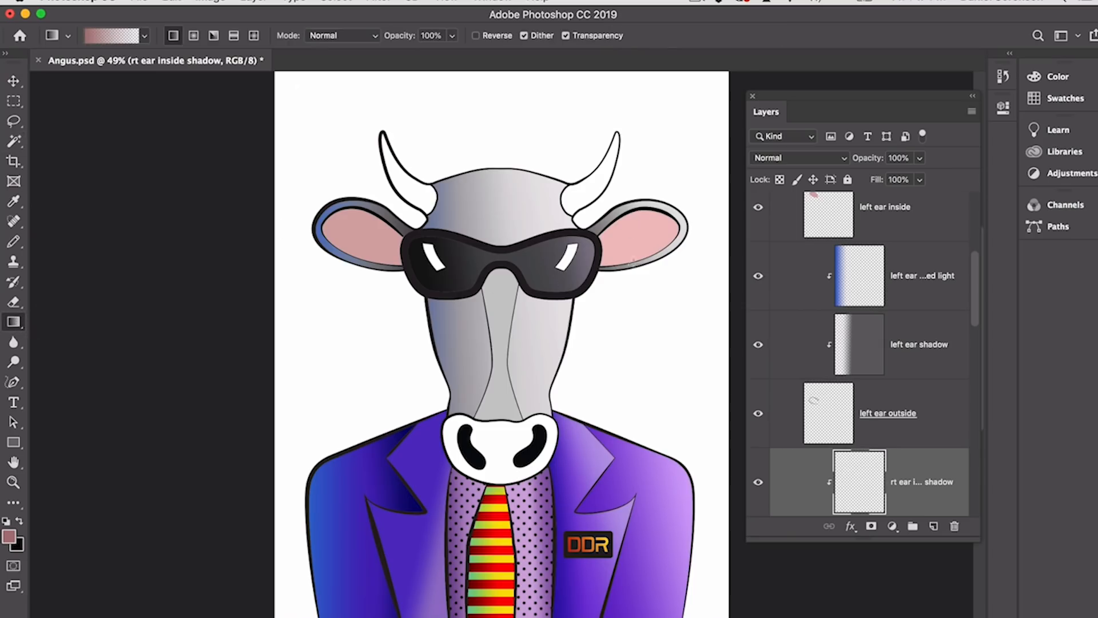
pyautogui.moveTo(708, 205)
pyautogui.mouseDown()
pyautogui.moveTo(658, 231)
pyautogui.moveTo(559, 320)
pyautogui.mouseUp()
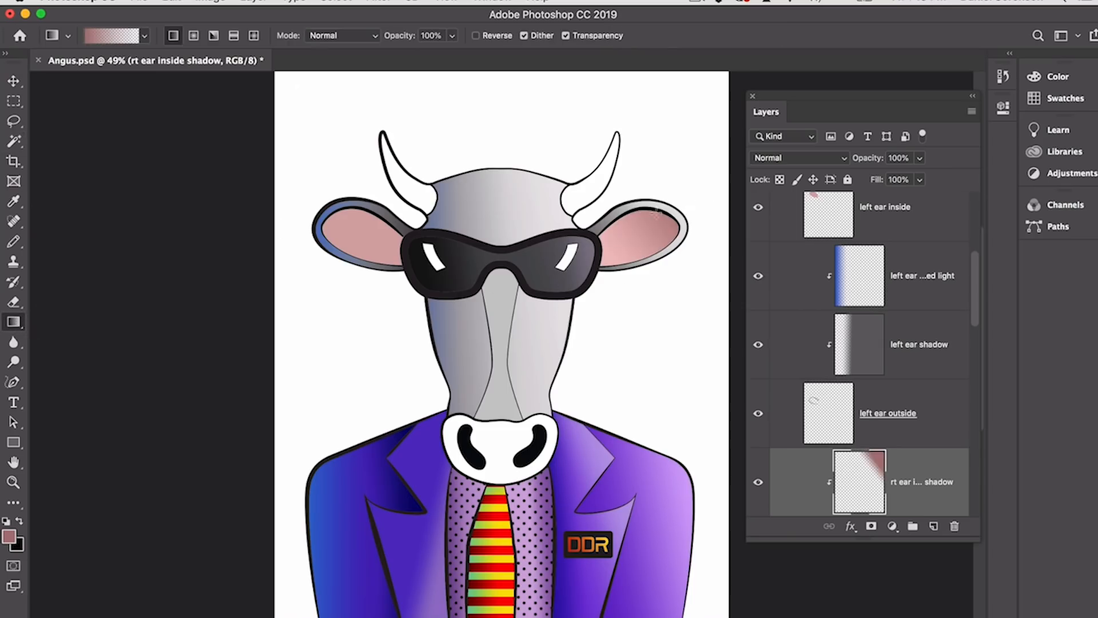
pyautogui.moveTo(651, 195); pyautogui.dragTo(626, 226)
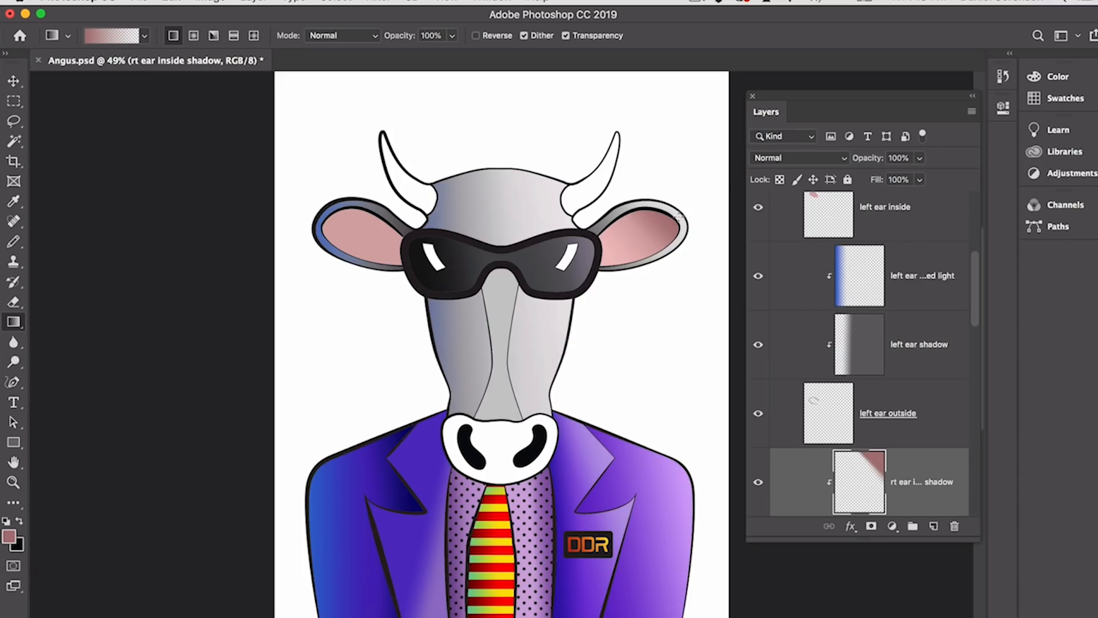
# Step: Create a layer named "left ear inside shadow" clipped to the left ear inside layer
pyautogui.rightClick(363, 243)
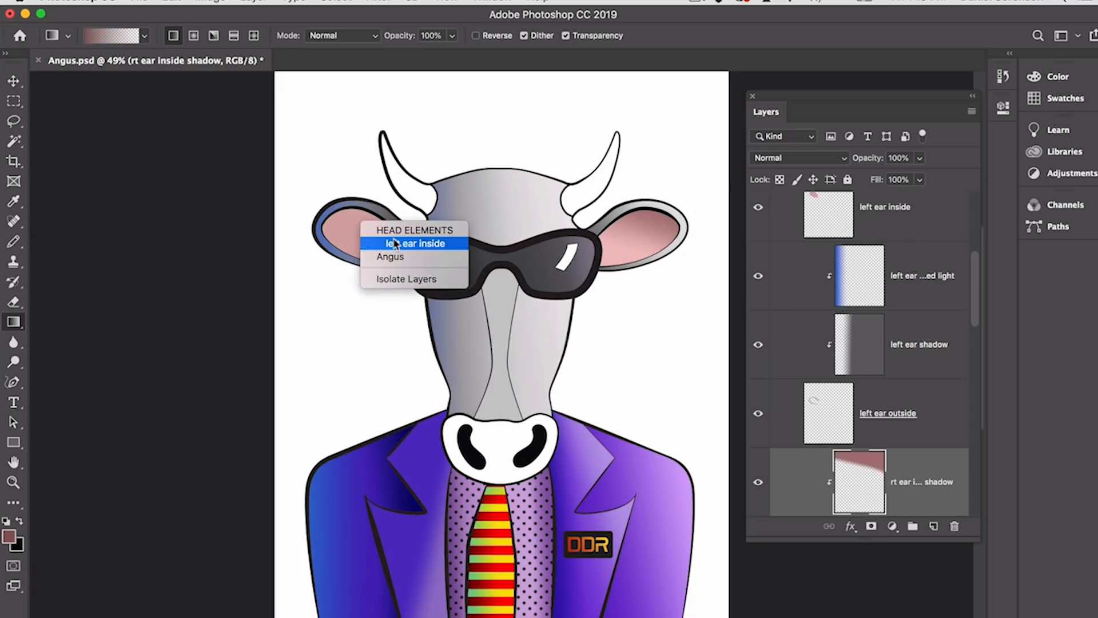
pyautogui.click(420, 243)
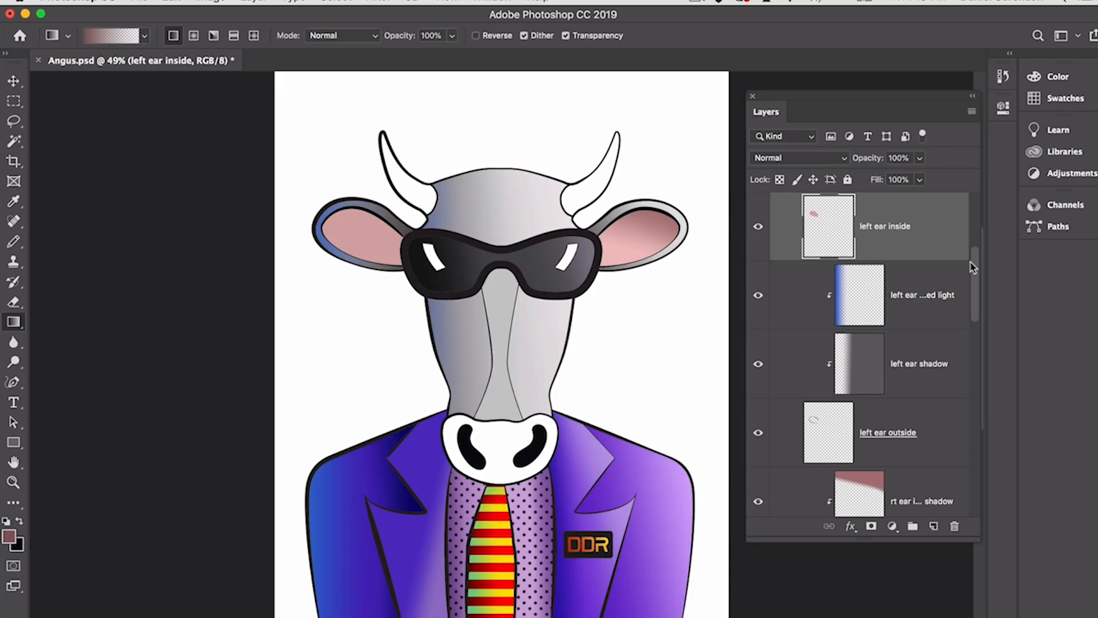
pyautogui.press('super+shift+n')
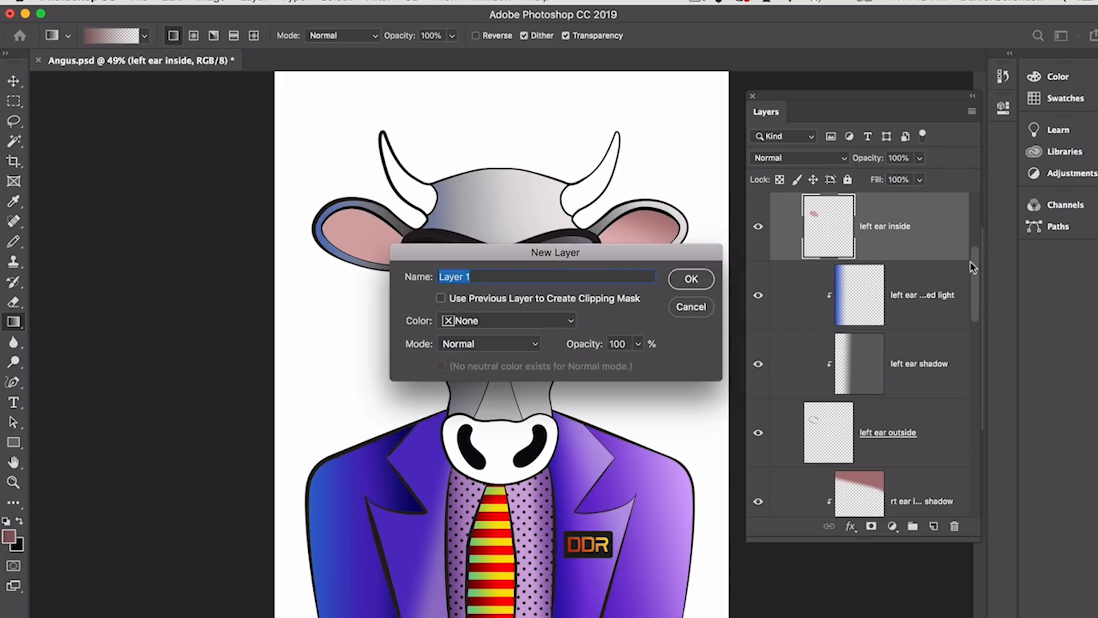
pyautogui.write('left ear inside shadow')
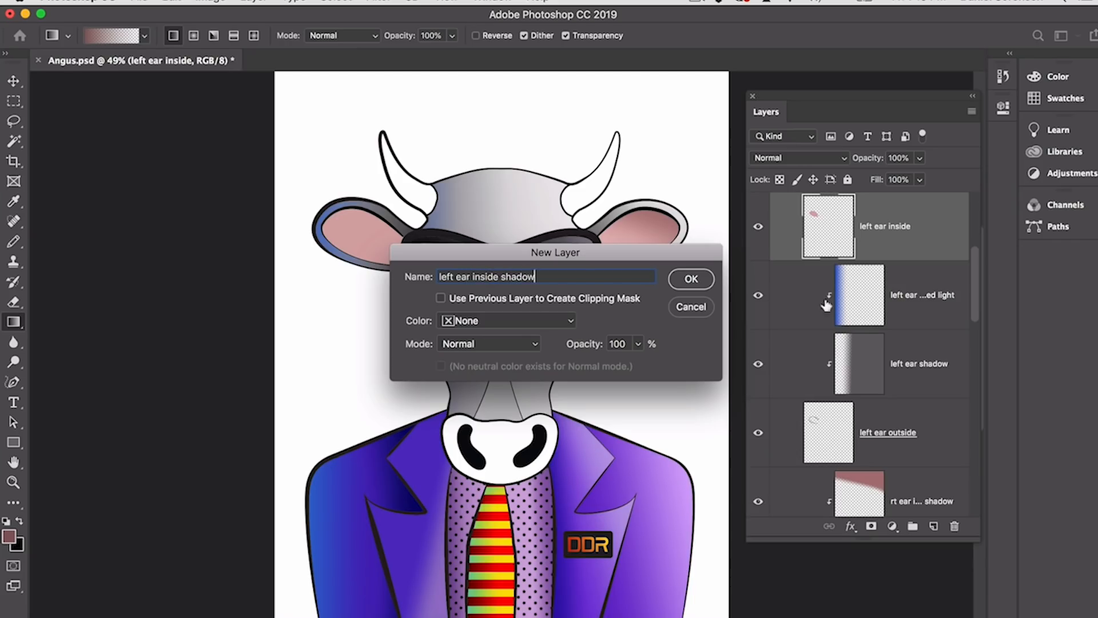
pyautogui.click(596, 300)
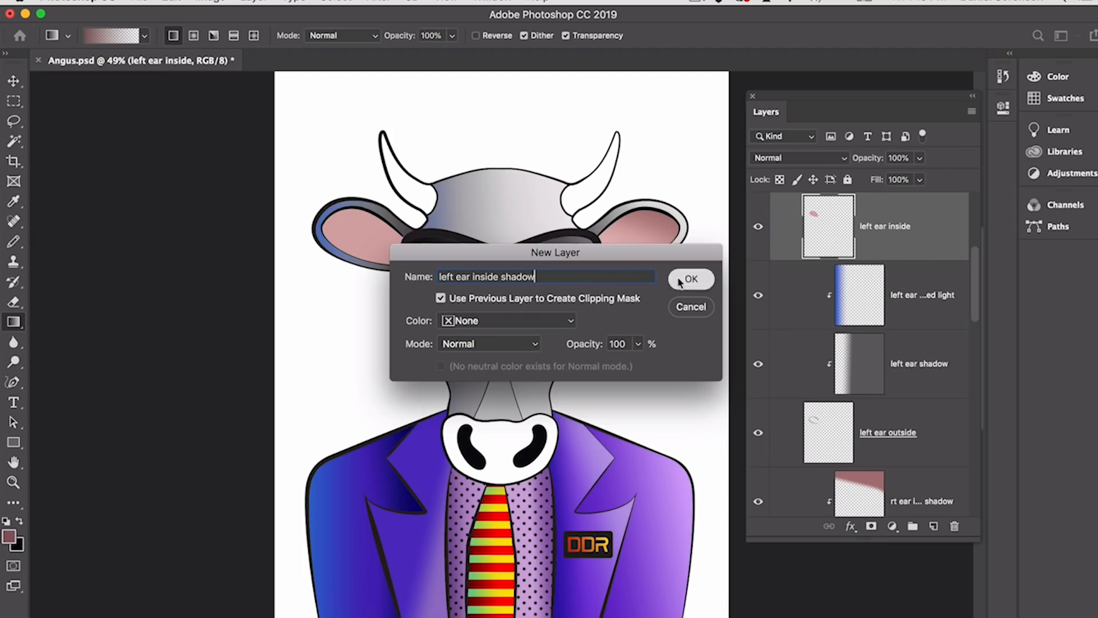
pyautogui.click(690, 279)
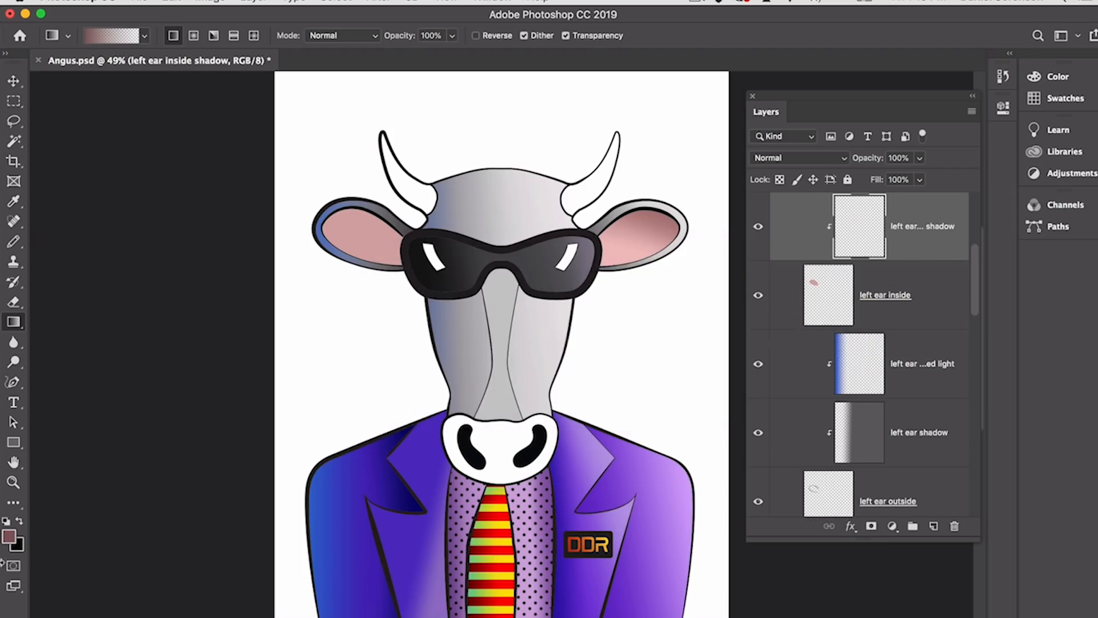
# Step: Shade the inside of the left ear with a #896161 gradient fading down and outward from its upper inner edge, and set the layer to Multiply
pyautogui.click(9, 536)
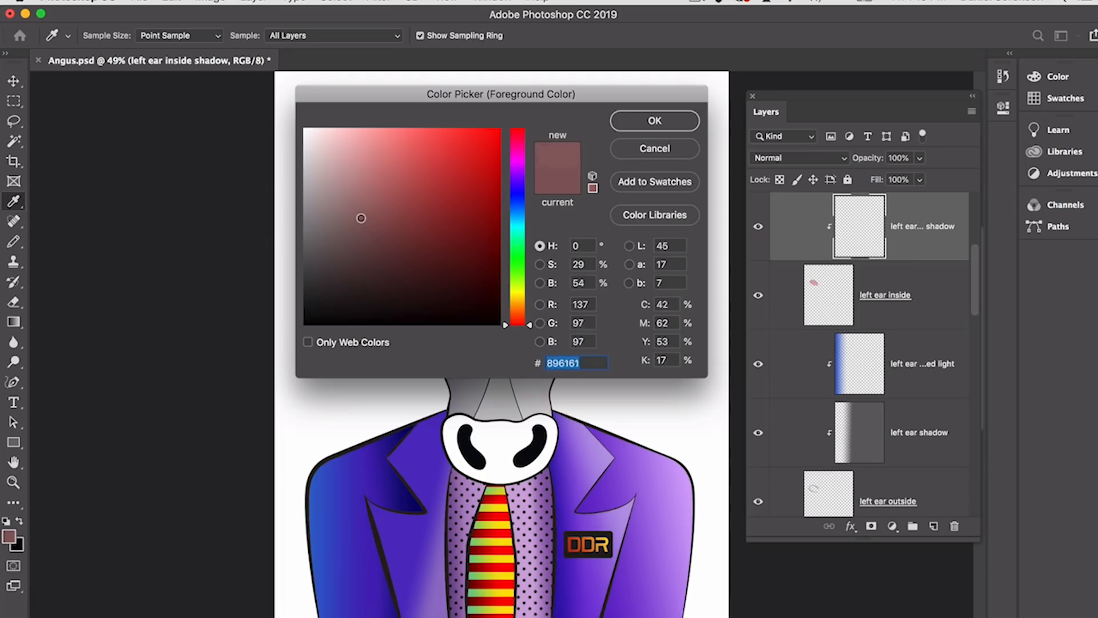
pyautogui.click(655, 121)
pyautogui.press('g')
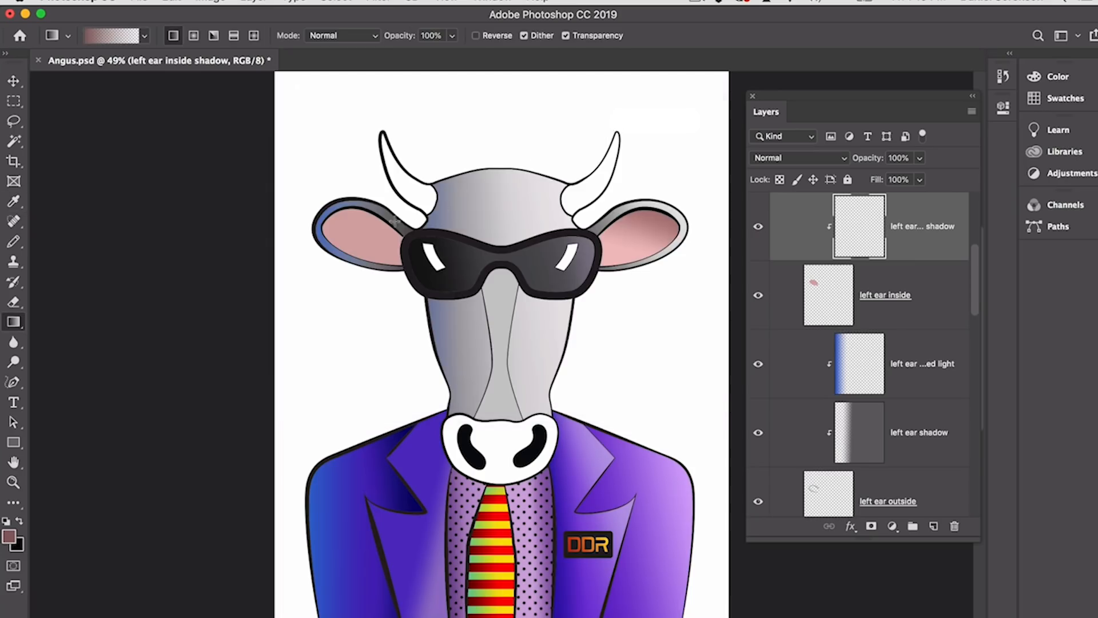
pyautogui.moveTo(384, 206); pyautogui.dragTo(308, 275)
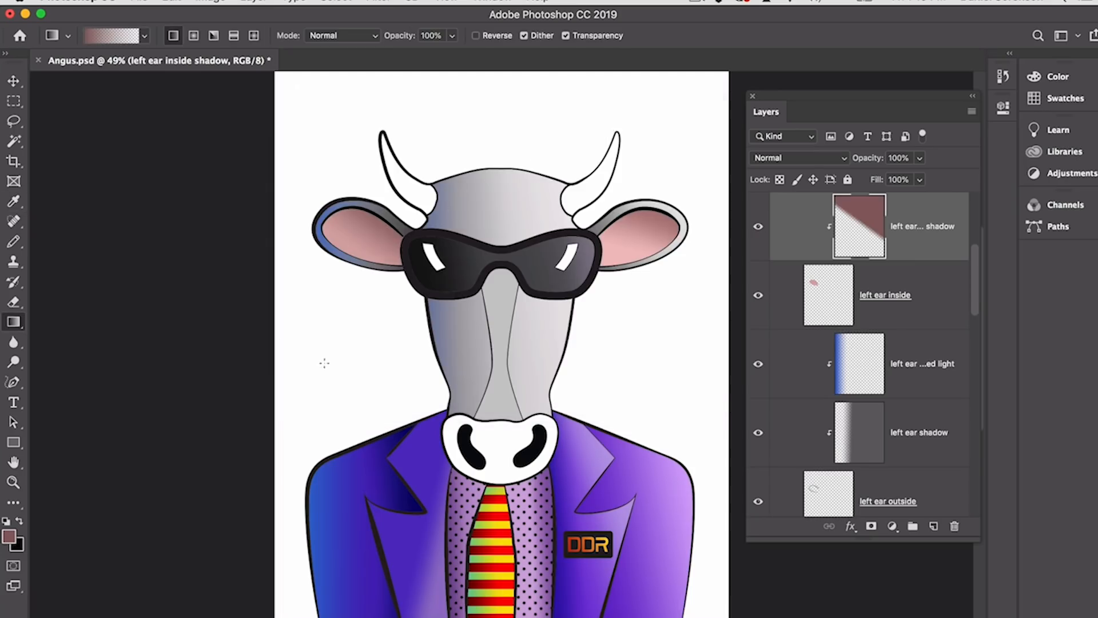
pyautogui.click(789, 158)
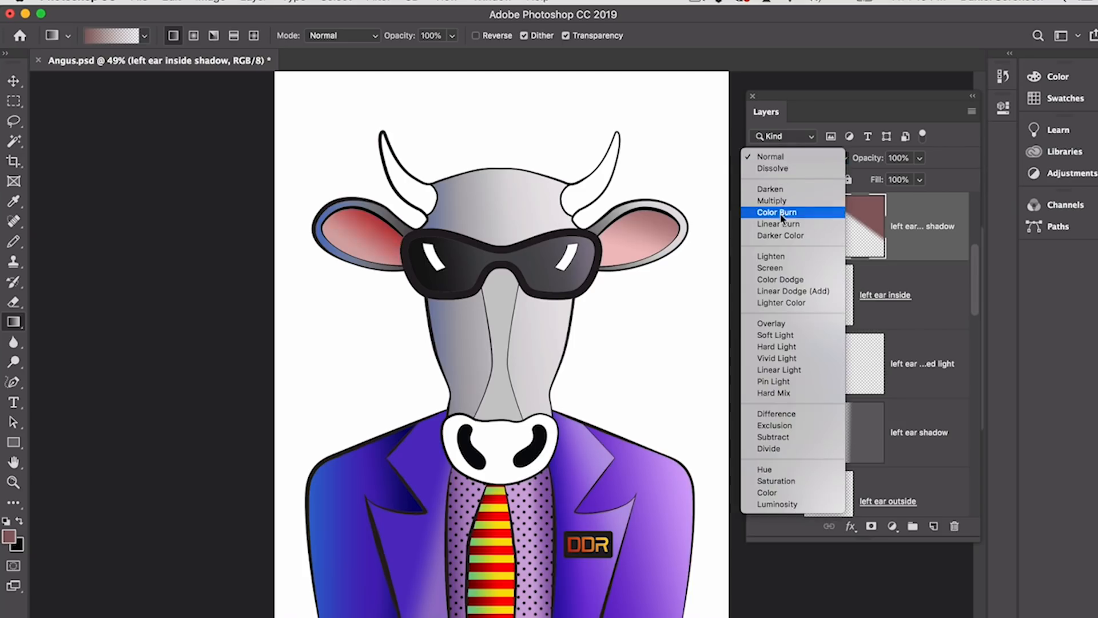
pyautogui.click(824, 201)
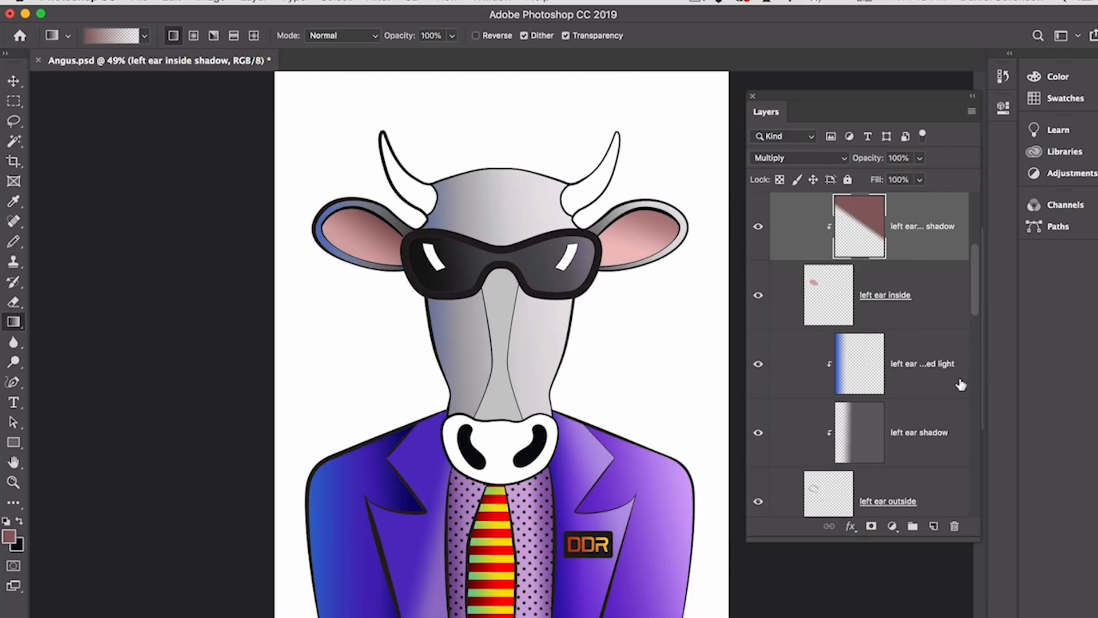
# Step: Add a clipped layer named "left ear inside purple" and fade the jacket's sampled purple upward from below the left ear
pyautogui.press('super+shift+n')
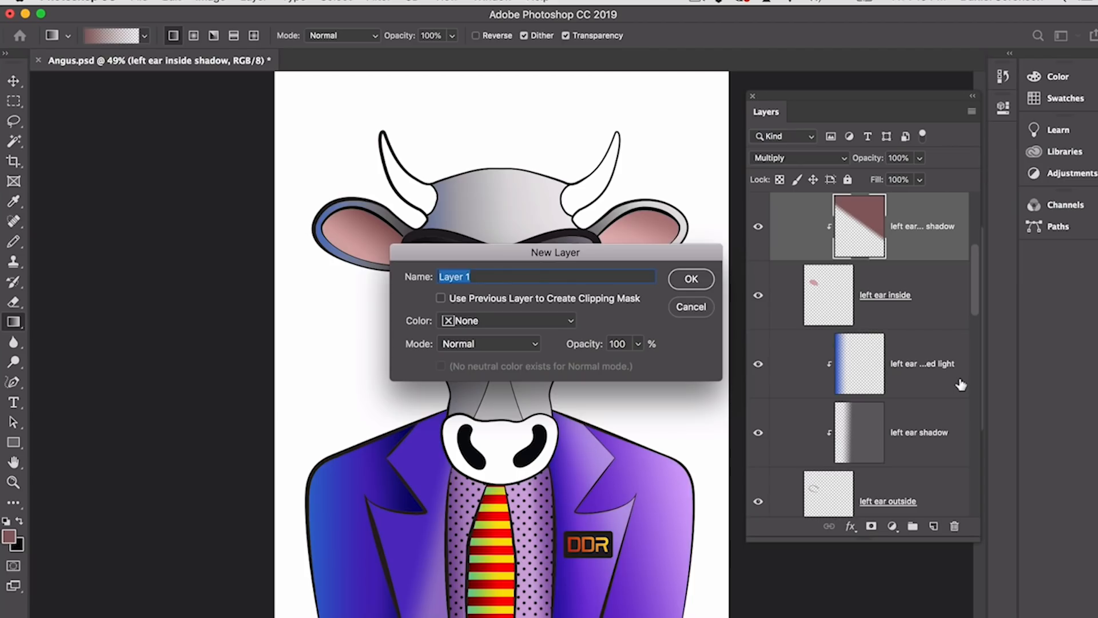
pyautogui.write('left ear inside purple')
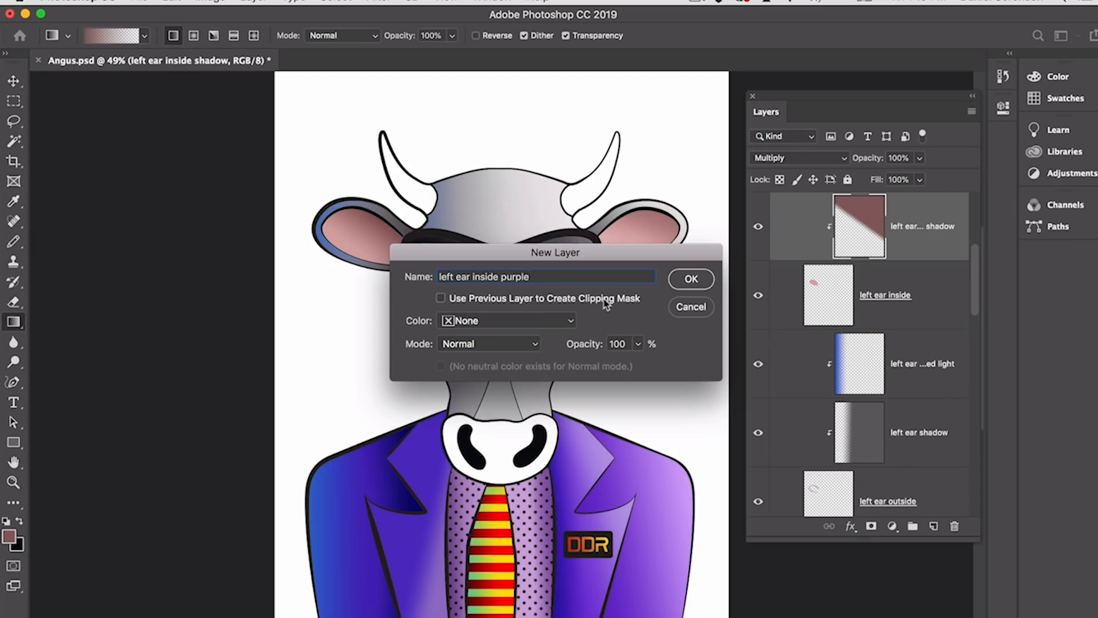
pyautogui.click(440, 298)
pyautogui.click(687, 283)
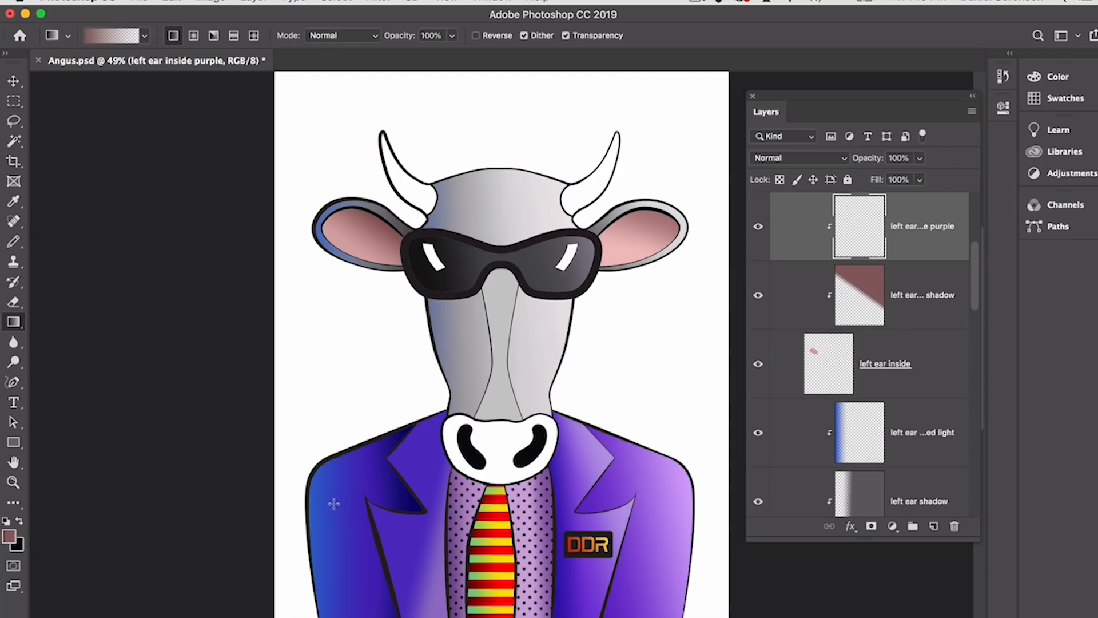
pyautogui.keyDown('alt'); pyautogui.click(412, 455); pyautogui.keyUp('alt')
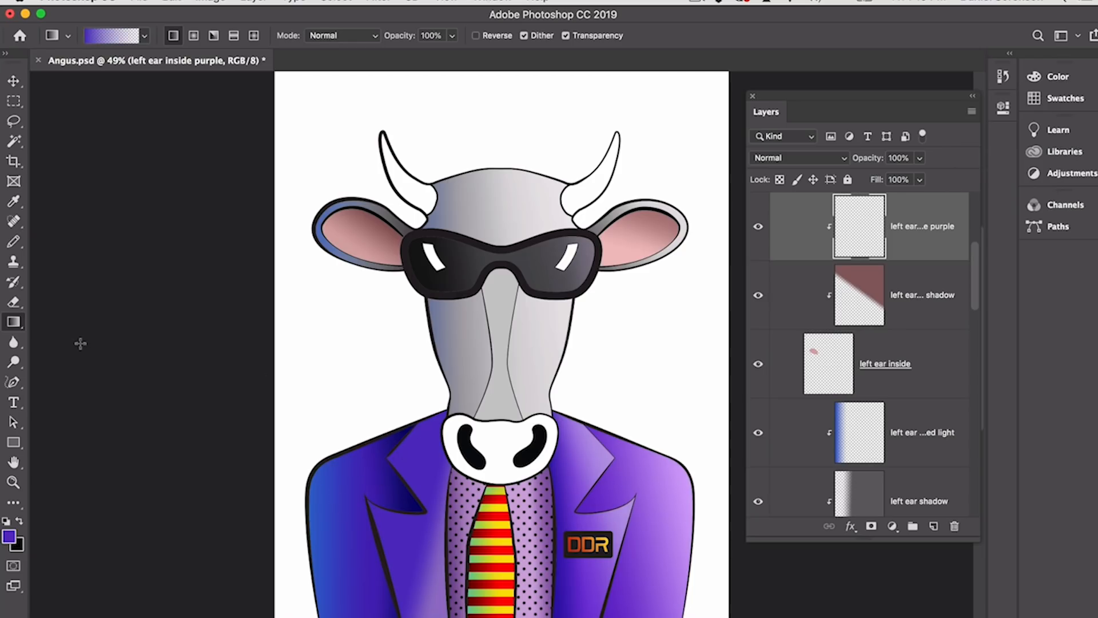
pyautogui.moveTo(361, 298); pyautogui.dragTo(366, 226)
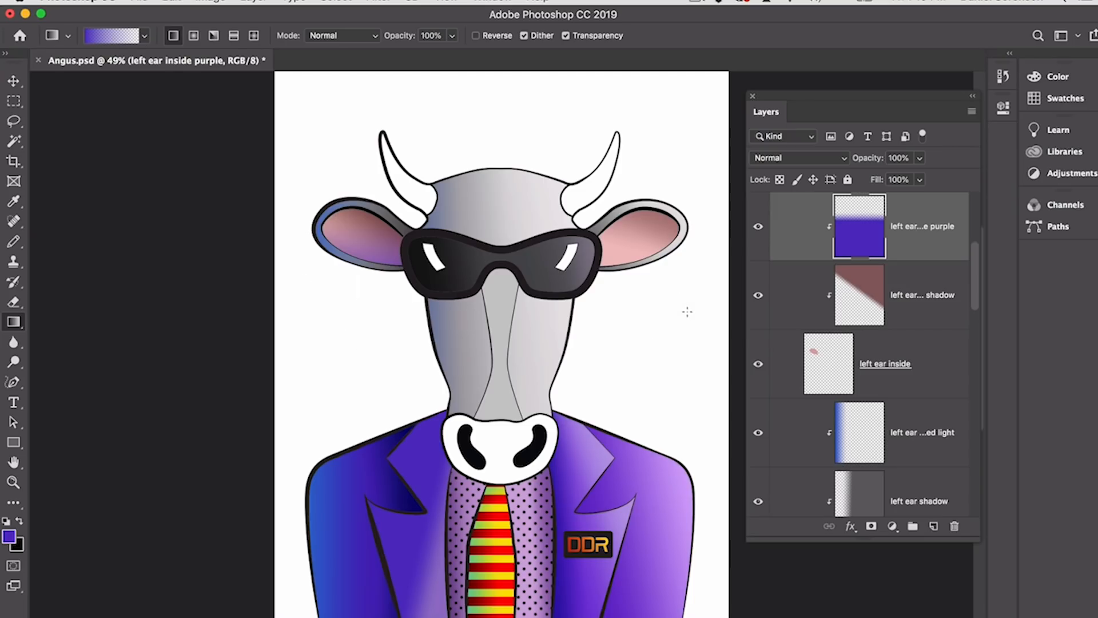
# Step: Locate the right ear's inner layers and select the rt ear inside shadow layer
pyautogui.keyDown('super'); pyautogui.rightClick(622, 252); pyautogui.keyUp('super')
pyautogui.click(650, 259)
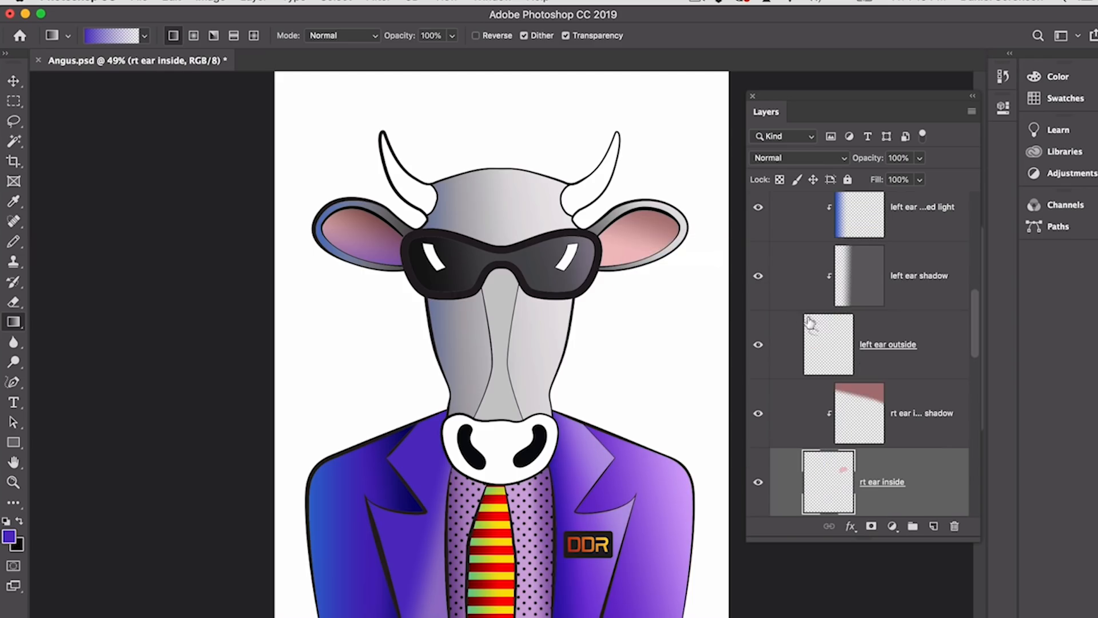
pyautogui.click(860, 422)
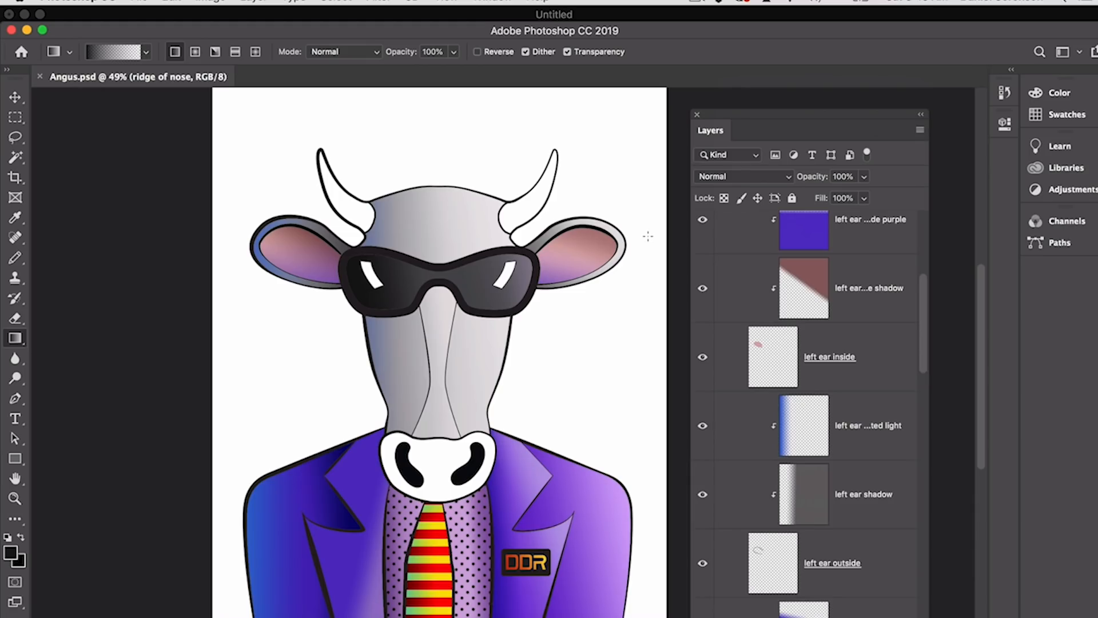
# Step: Group the layers from head up to the ridge of nose highlite and name the group FACE
pyautogui.scroll(-10, 905, 543)
pyautogui.scroll(2, 904, 543)
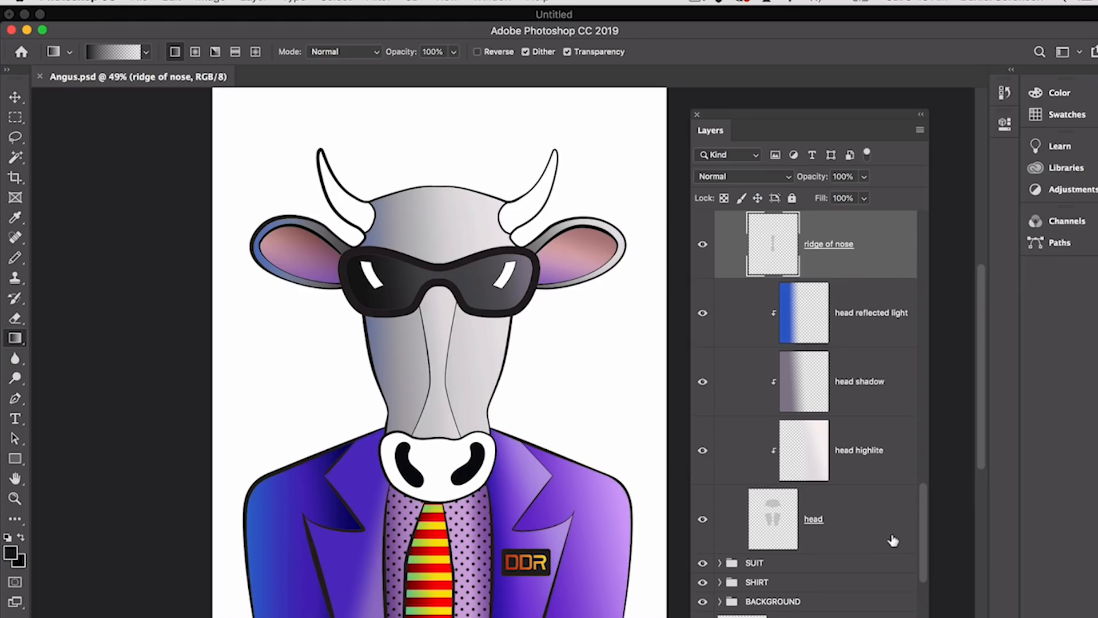
pyautogui.click(851, 527)
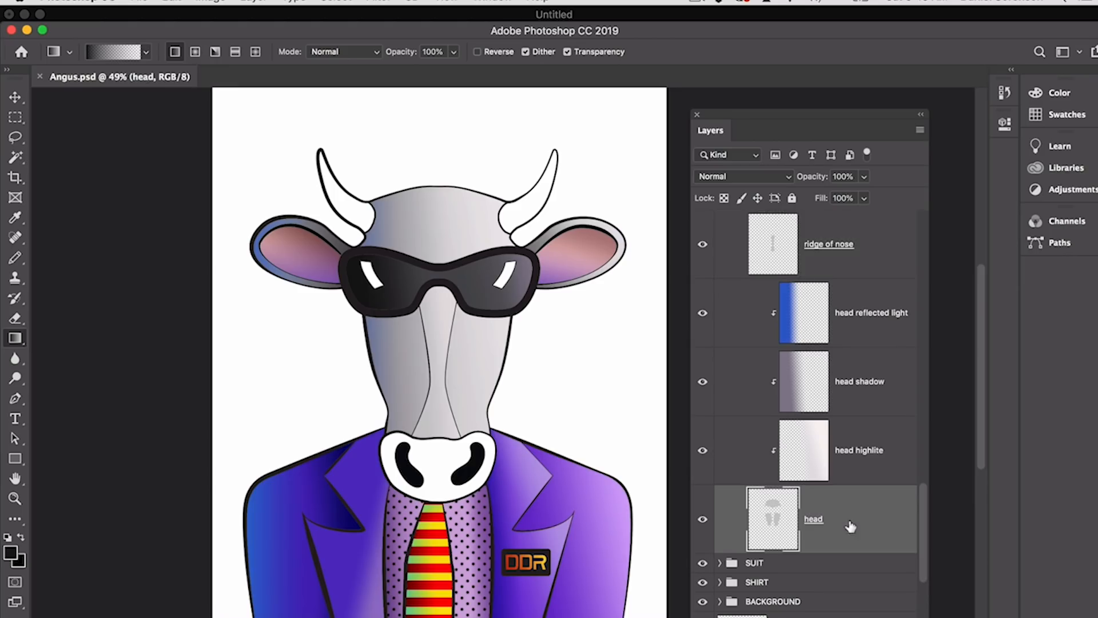
pyautogui.moveTo(924, 552); pyautogui.dragTo(925, 473)
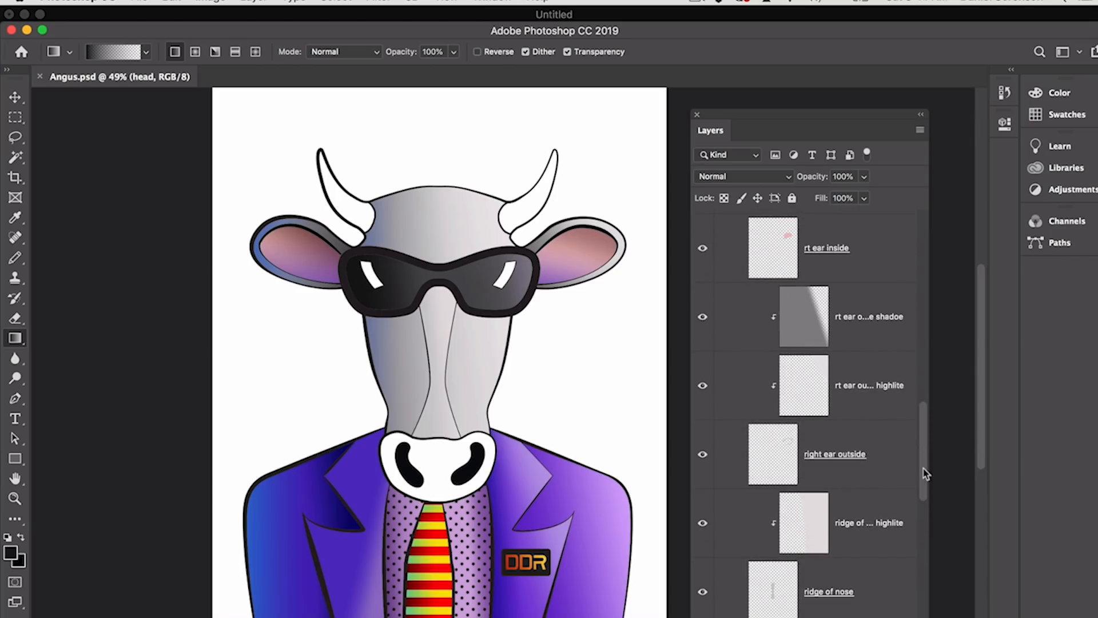
pyautogui.keyDown('shift'); pyautogui.click(848, 516); pyautogui.keyUp('shift')
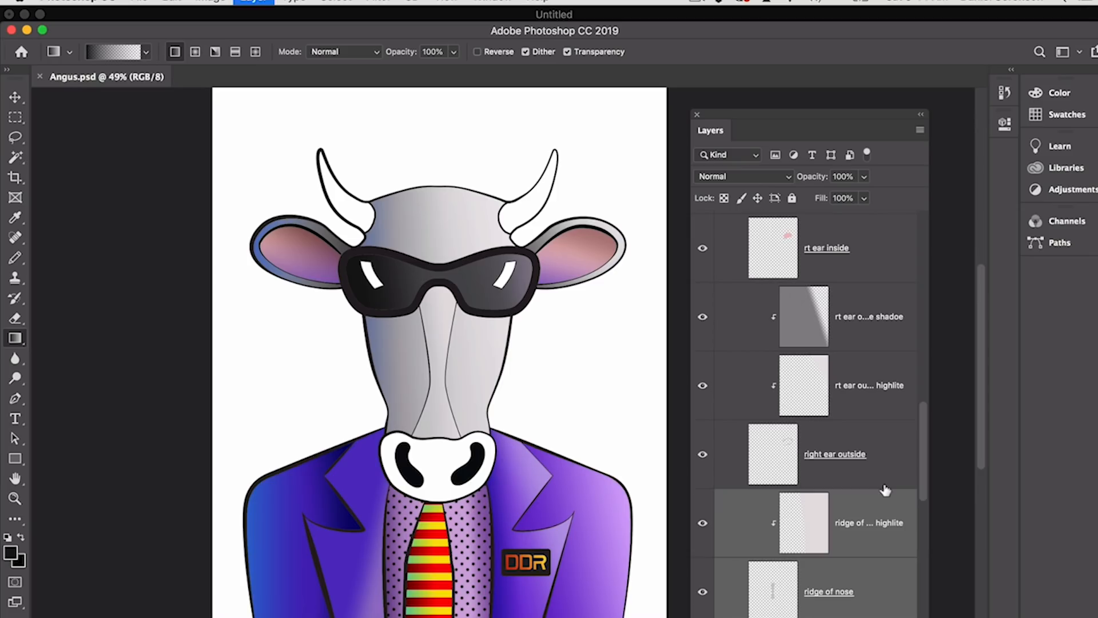
pyautogui.press('super+g')
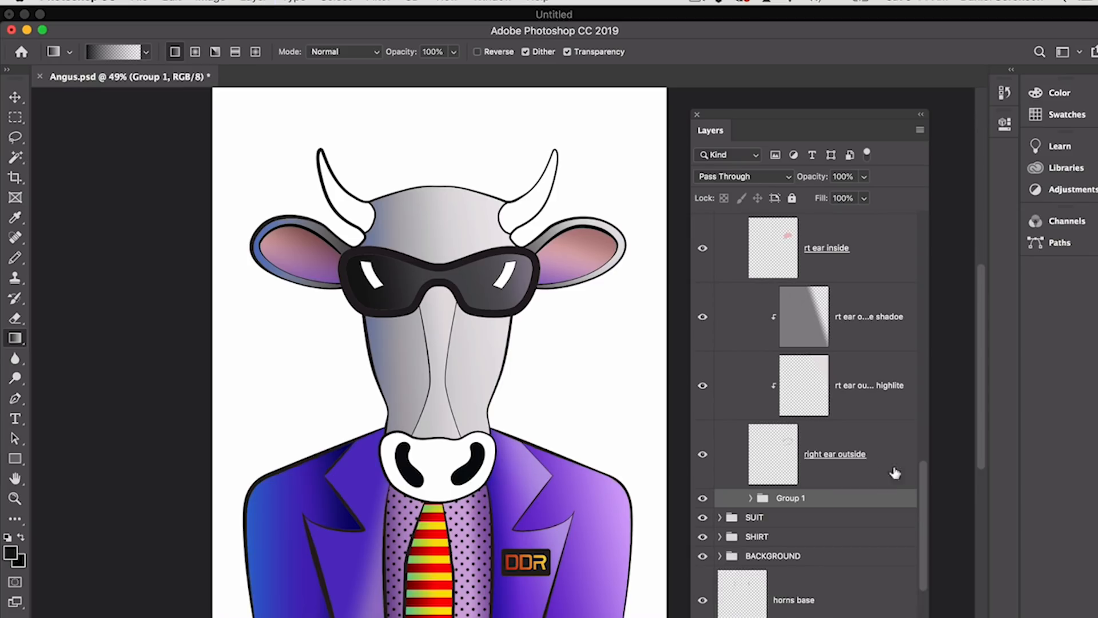
pyautogui.doubleClick(789, 499)
pyautogui.write('FACE')
# Step: Group the layers from right ear outside up to left ear inside purple and name the group EARS
pyautogui.click(864, 457)
pyautogui.scroll(5, 925, 484)
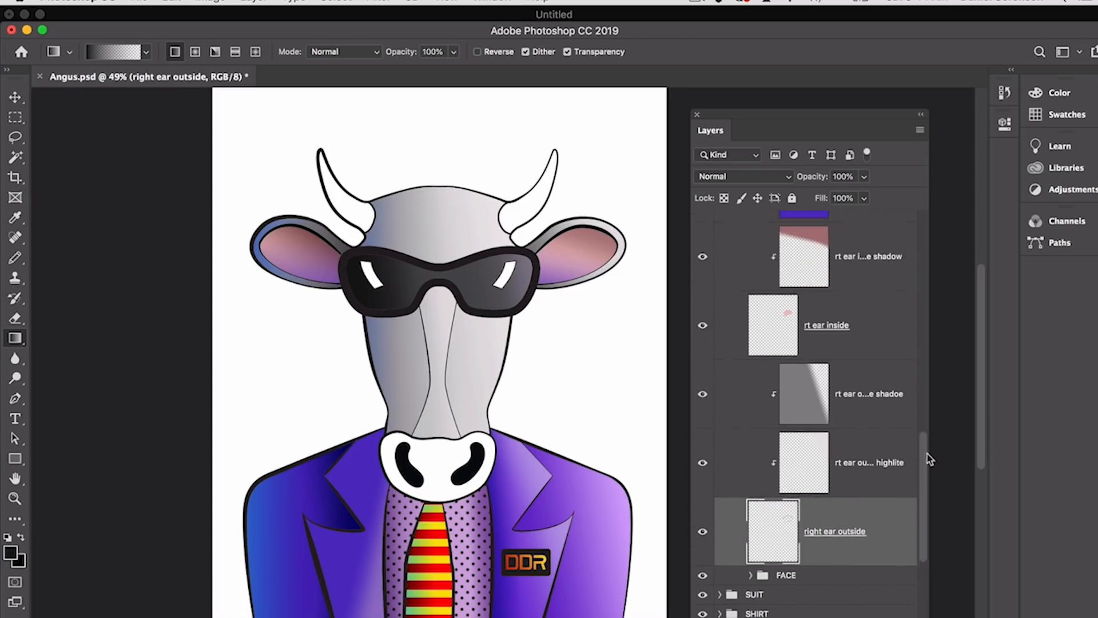
pyautogui.keyDown('shift'); pyautogui.click(874, 336); pyautogui.keyUp('shift')
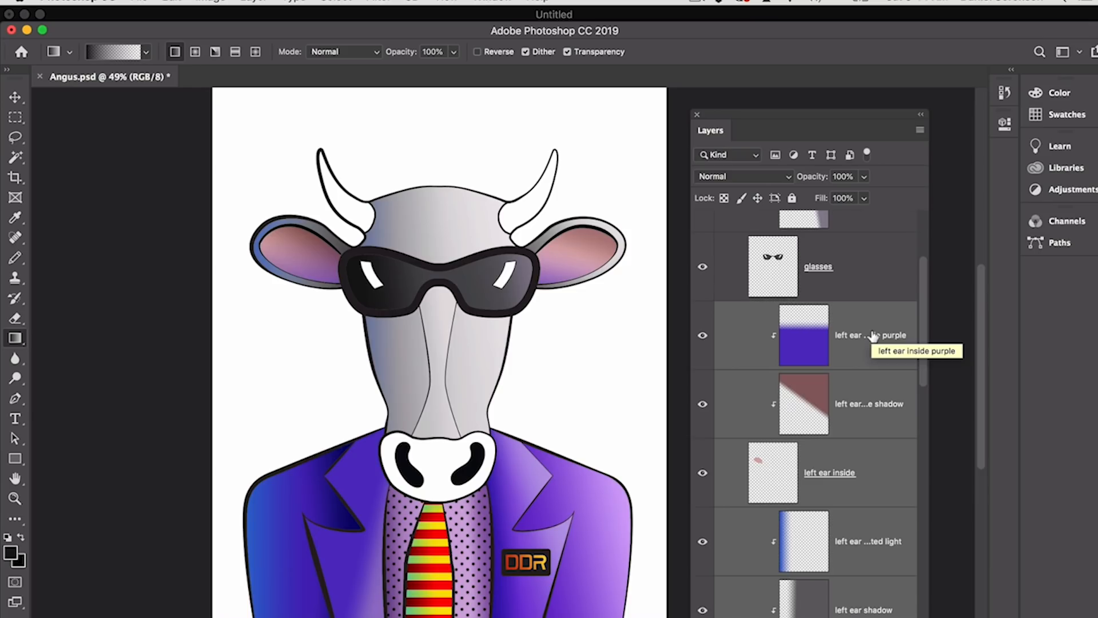
pyautogui.press('super+g')
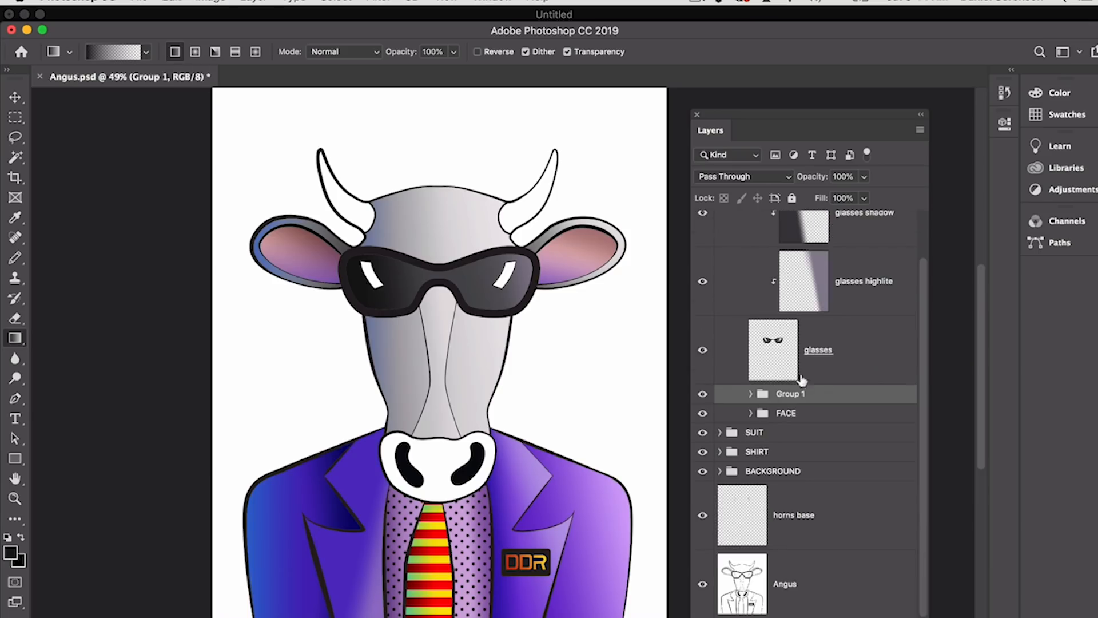
pyautogui.doubleClick(790, 395)
pyautogui.write('EARS')
# Step: Group the glasses, glasses highlite and glasses shadow layers and name the group GLASSES
pyautogui.click(845, 366)
pyautogui.scroll(1, 921, 373)
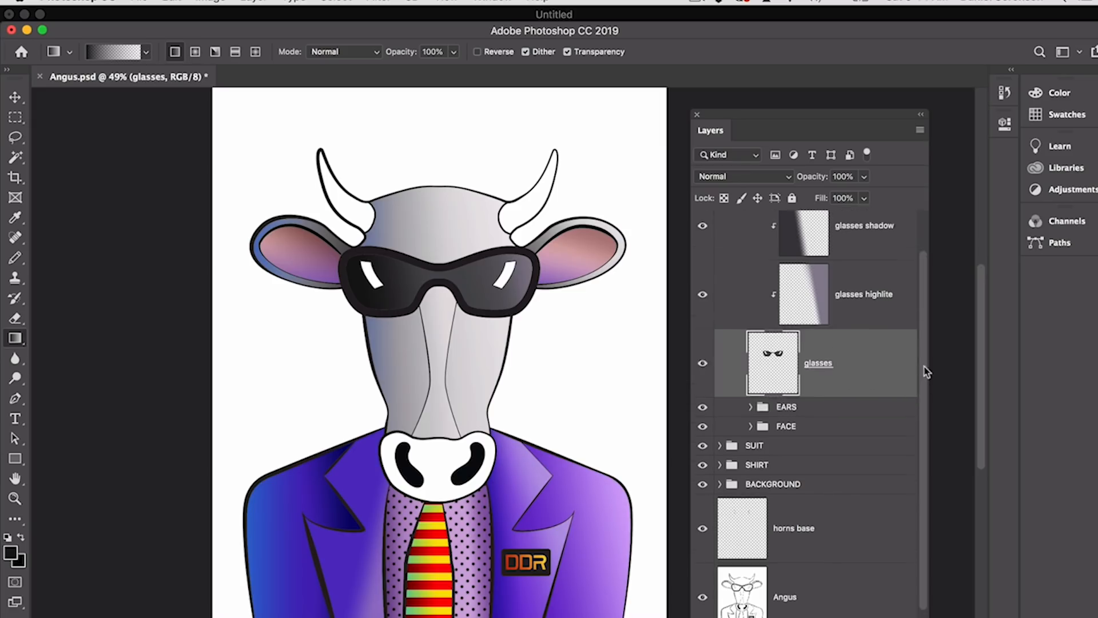
pyautogui.scroll(2, 924, 372)
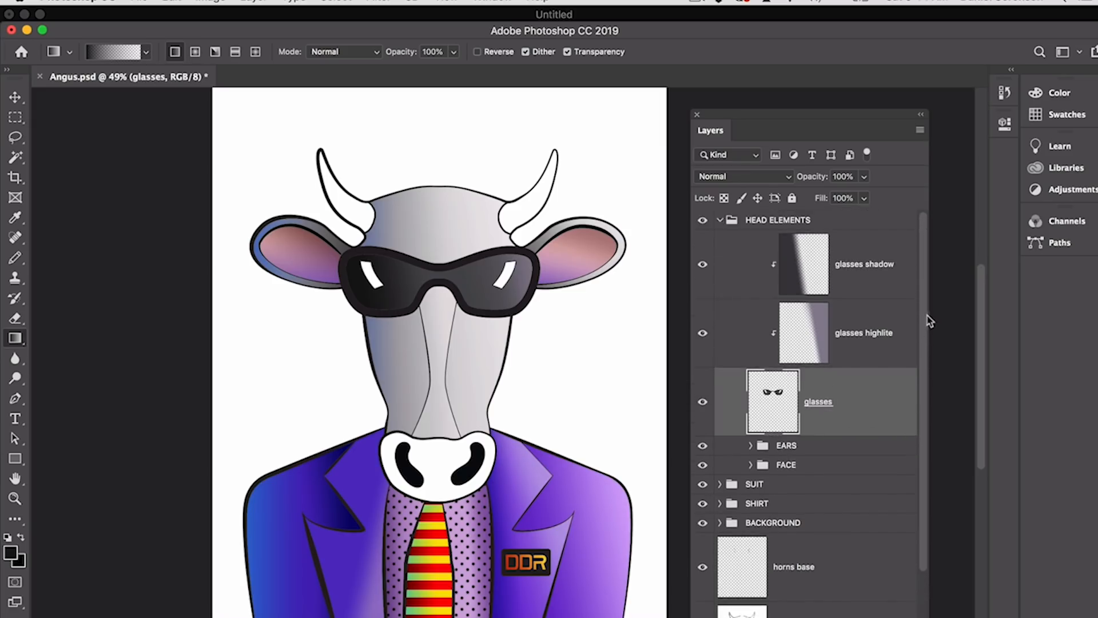
pyautogui.keyDown('shift'); pyautogui.click(883, 286); pyautogui.keyUp('shift')
pyautogui.press('super+g')
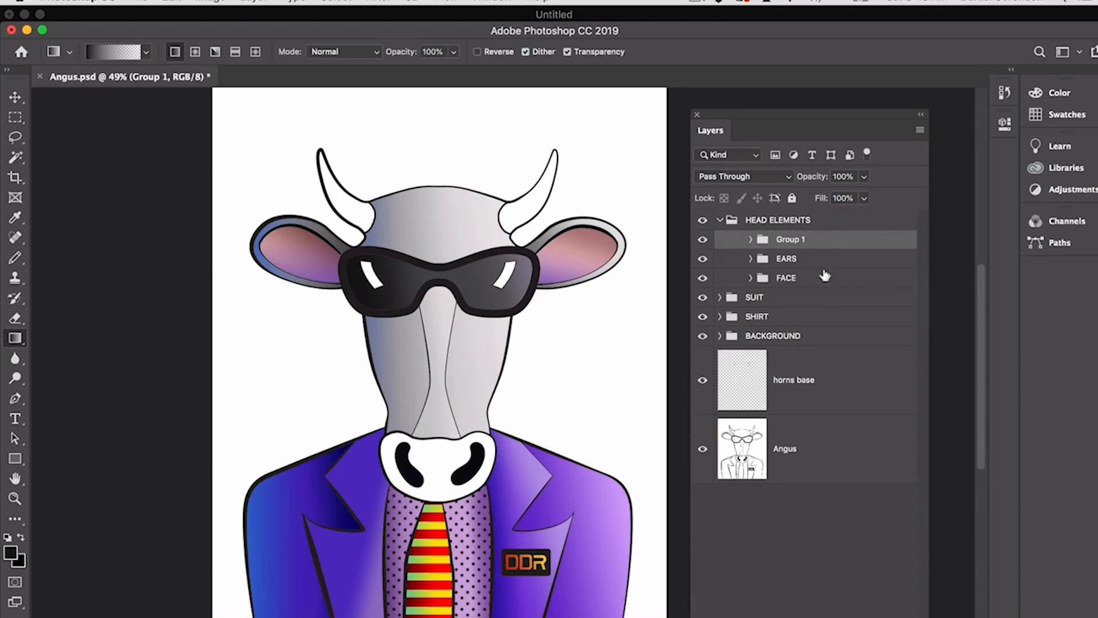
pyautogui.doubleClick(792, 239)
pyautogui.write('GLASSES')
# Step: Create an unclipped layer named "nose" inside the FACE group, directly above the ridge of nose highlite layer
pyautogui.click(861, 279)
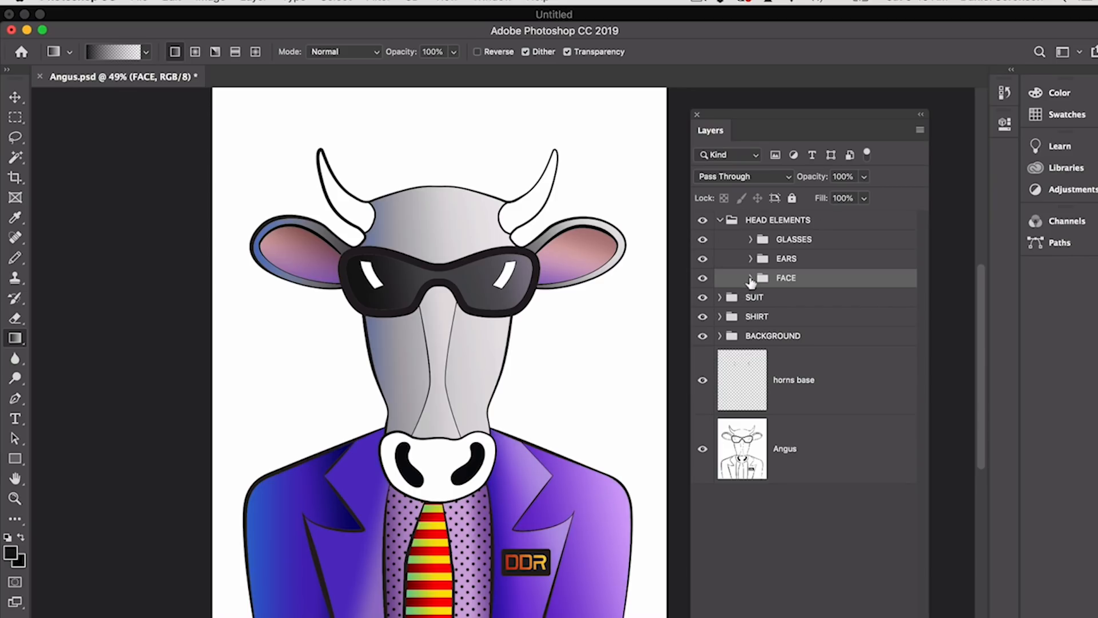
pyautogui.click(751, 278)
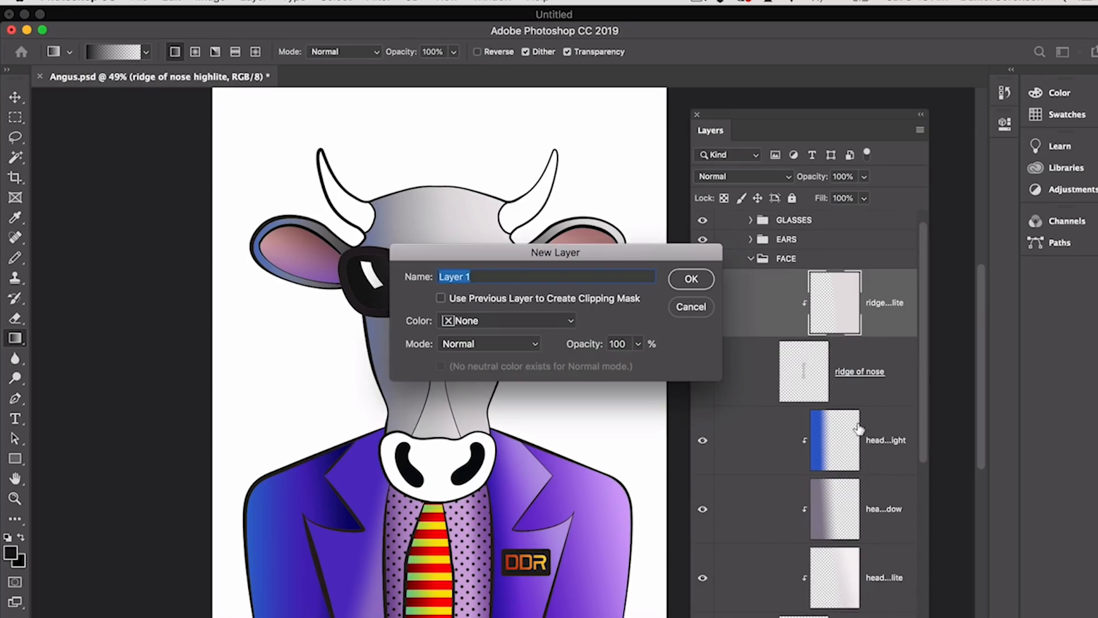
pyautogui.write('nose')
pyautogui.press('Return')
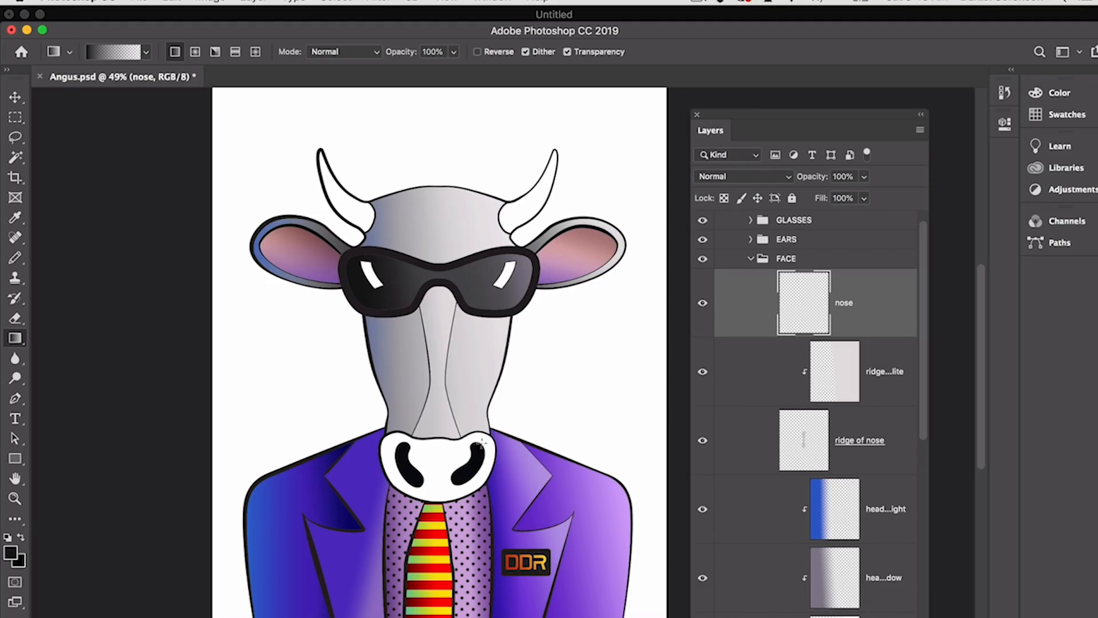
# Step: Select the cow's white nose area and fill it on the nose layer with light pink e6abbf, adjusted from a sampled inner-ear pink
pyautogui.press('w')
pyautogui.click(446, 455)
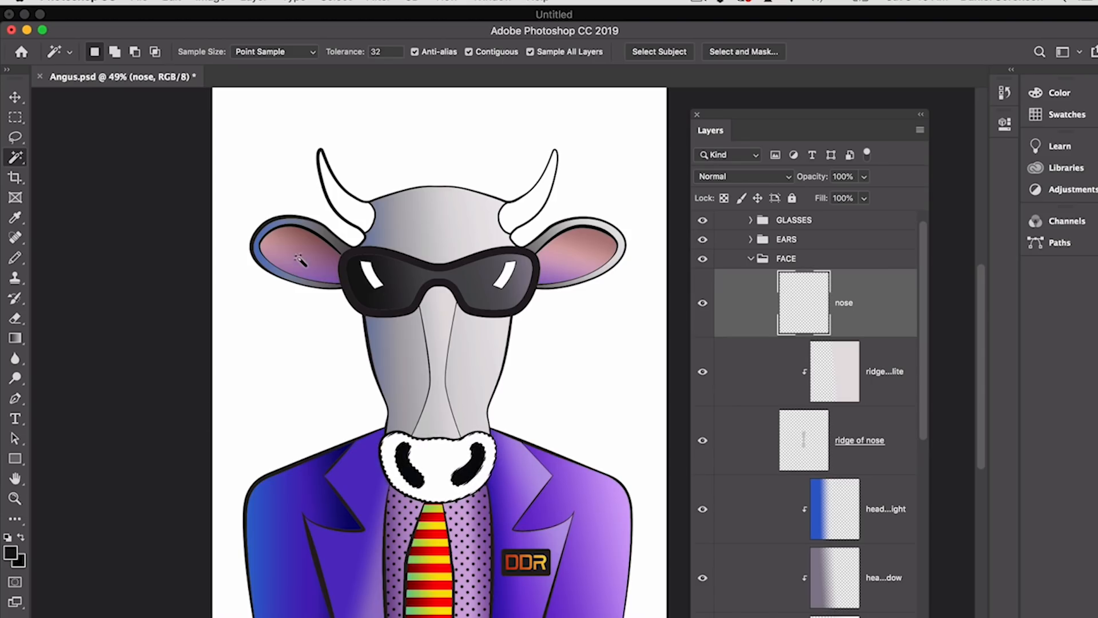
pyautogui.press('alt')
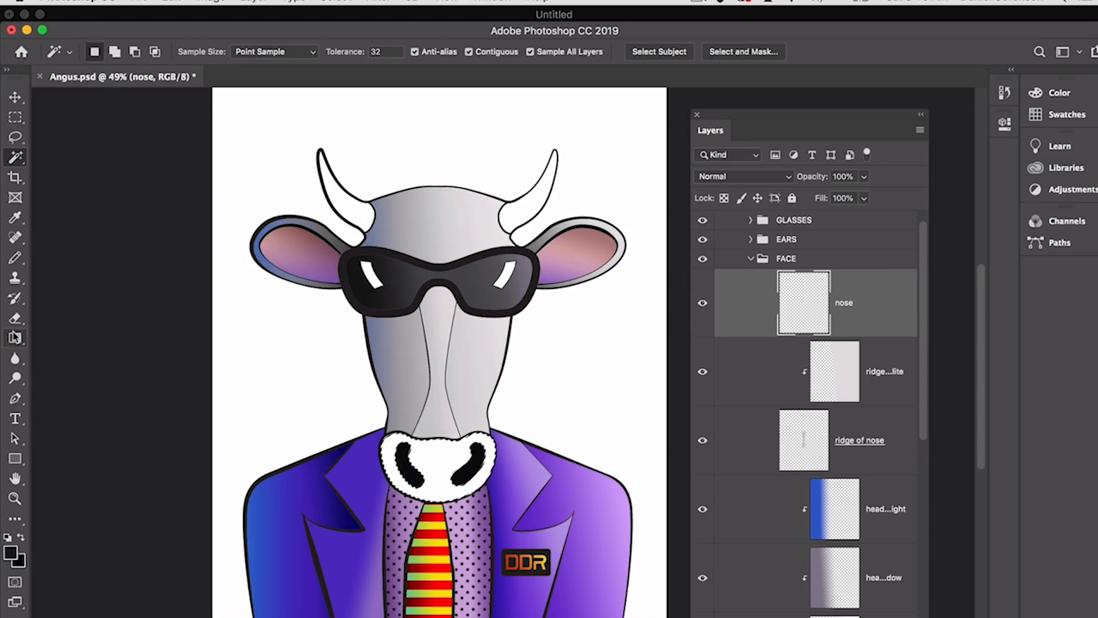
pyautogui.press('i')
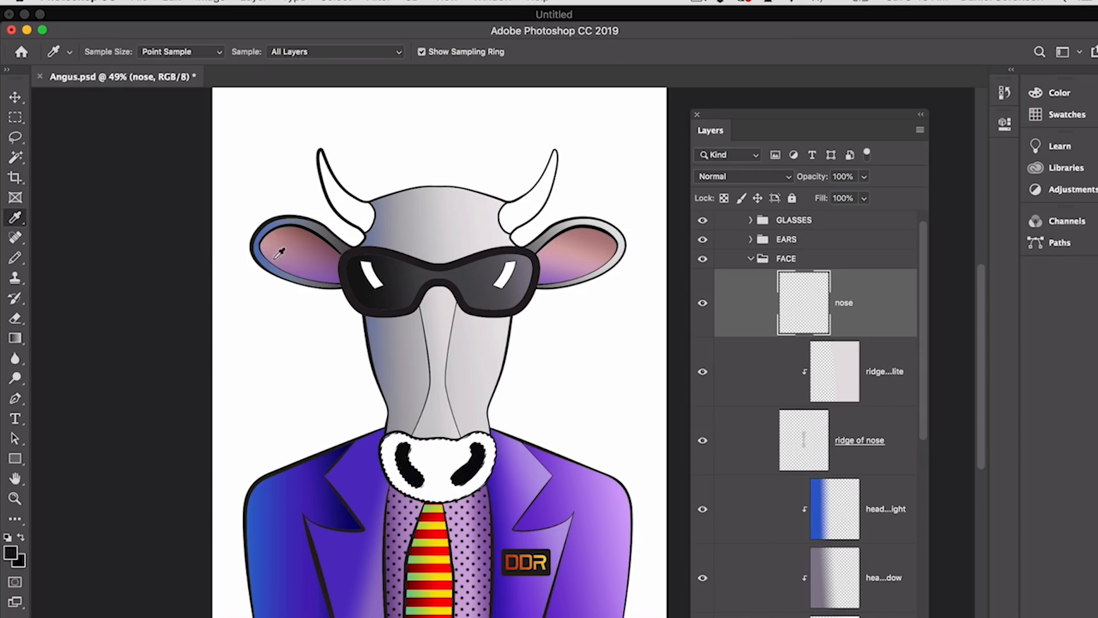
pyautogui.click(281, 244)
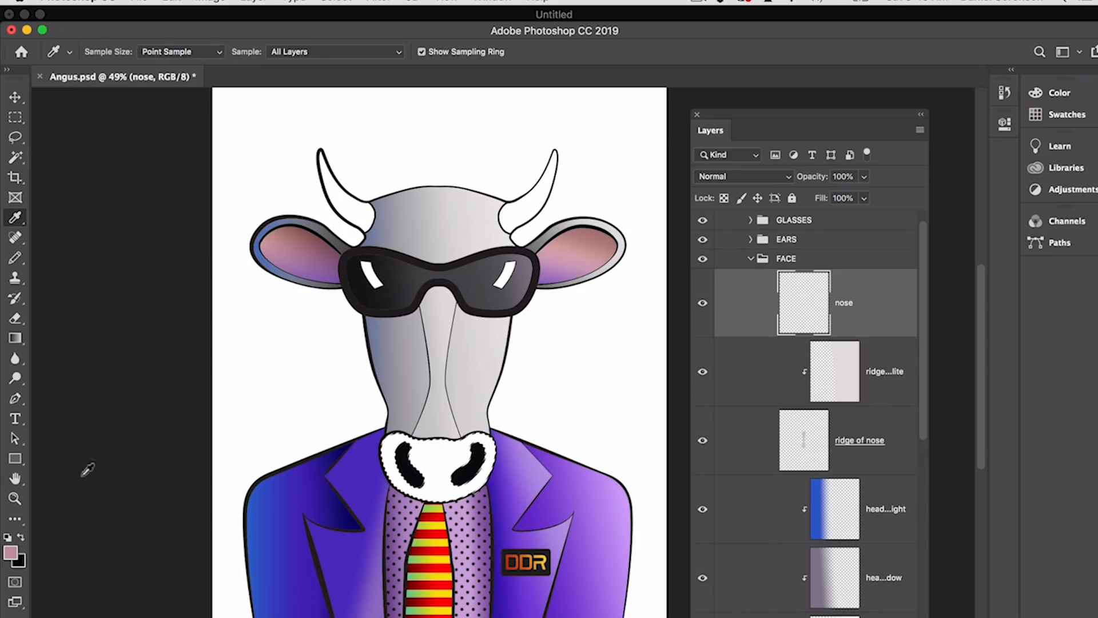
pyautogui.click(11, 552)
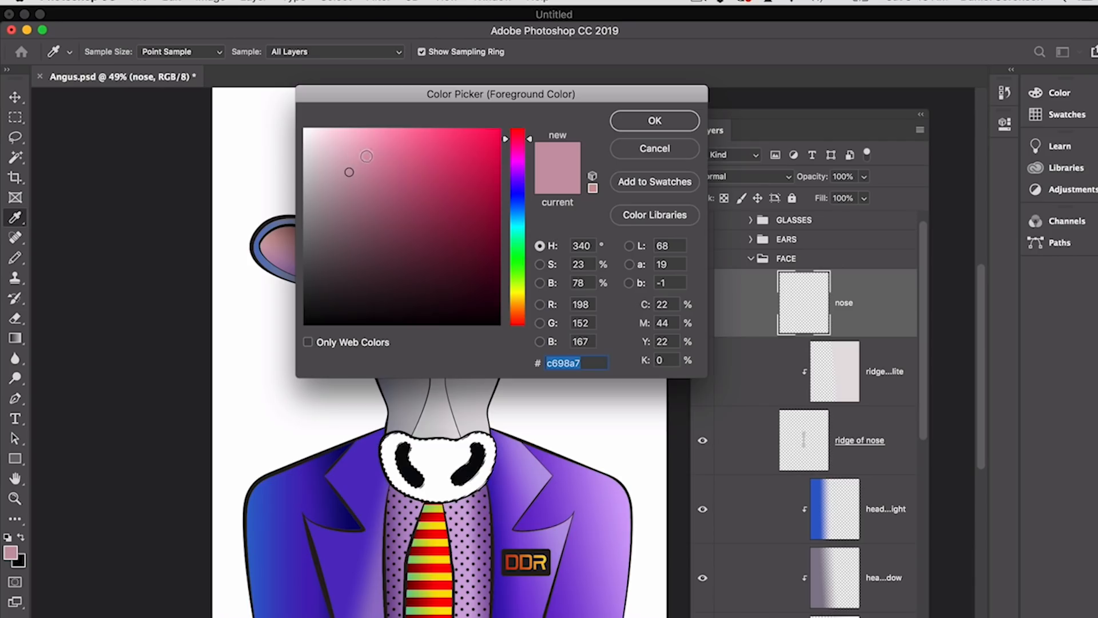
pyautogui.click(346, 146)
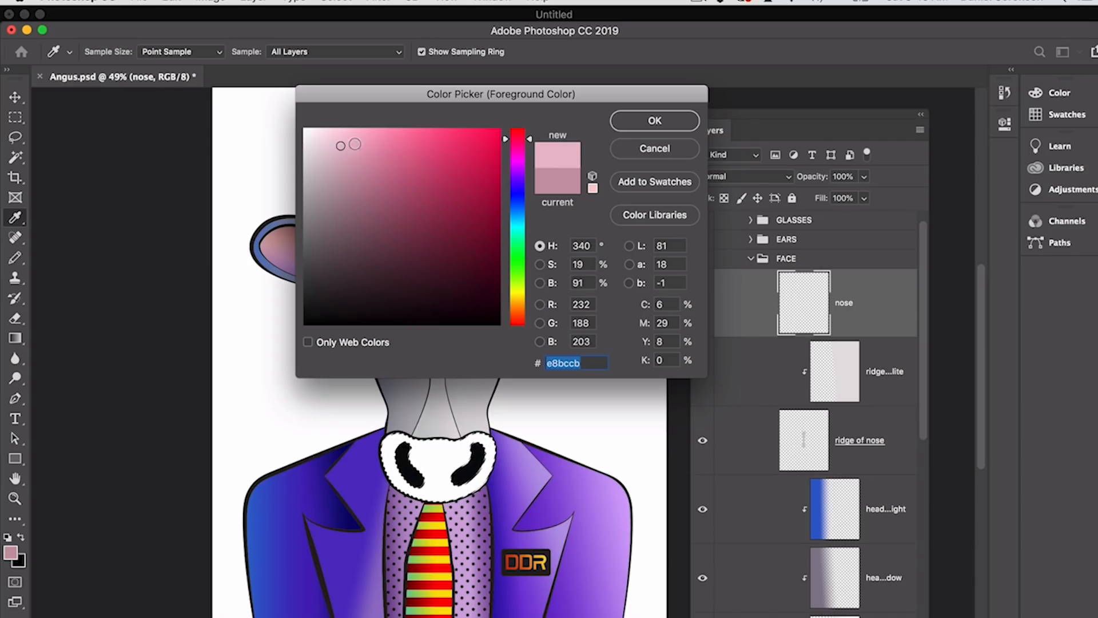
pyautogui.click(354, 150)
pyautogui.click(645, 120)
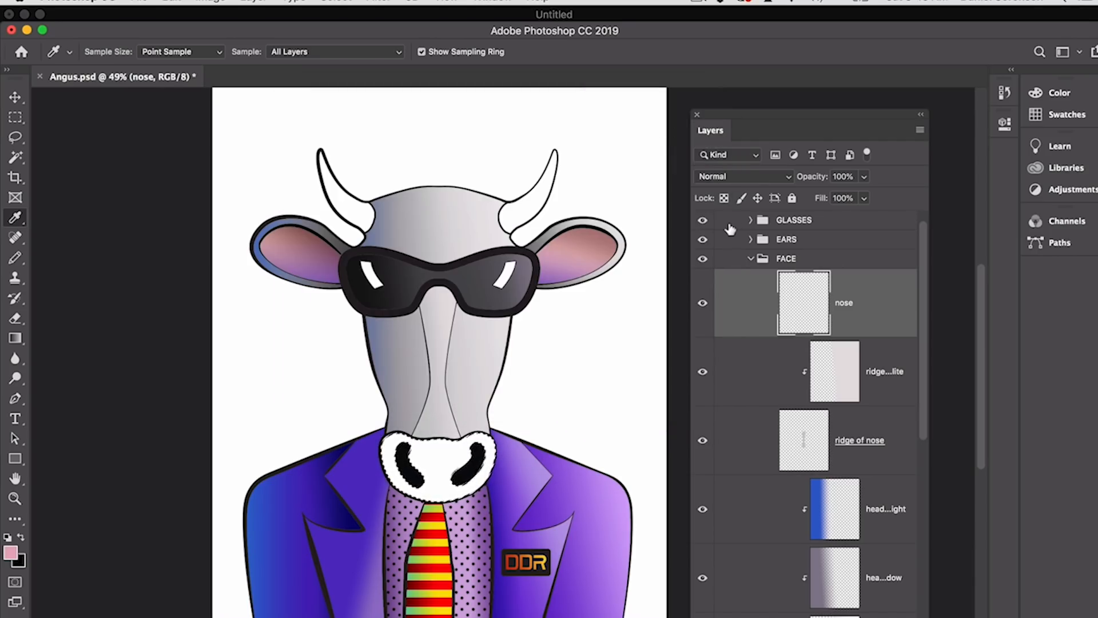
pyautogui.hotkey('alt', 'BackSpace')
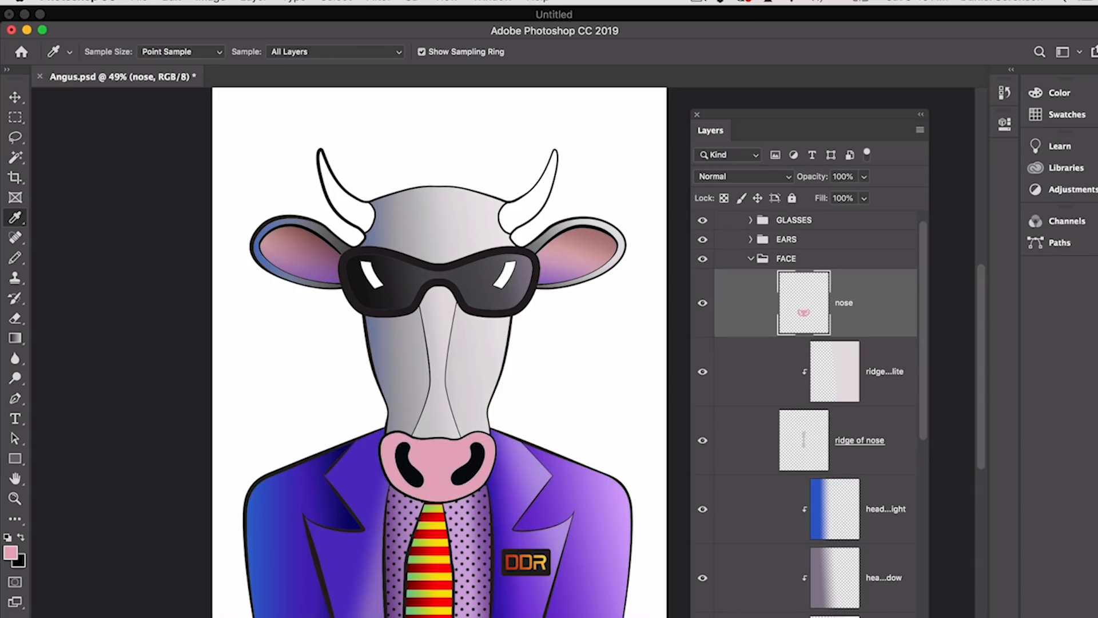
# Step: Create a layer named "nose highlite" above the nose layer, clipped to it
pyautogui.press('super+shift+n')
pyautogui.write('nose highlite')
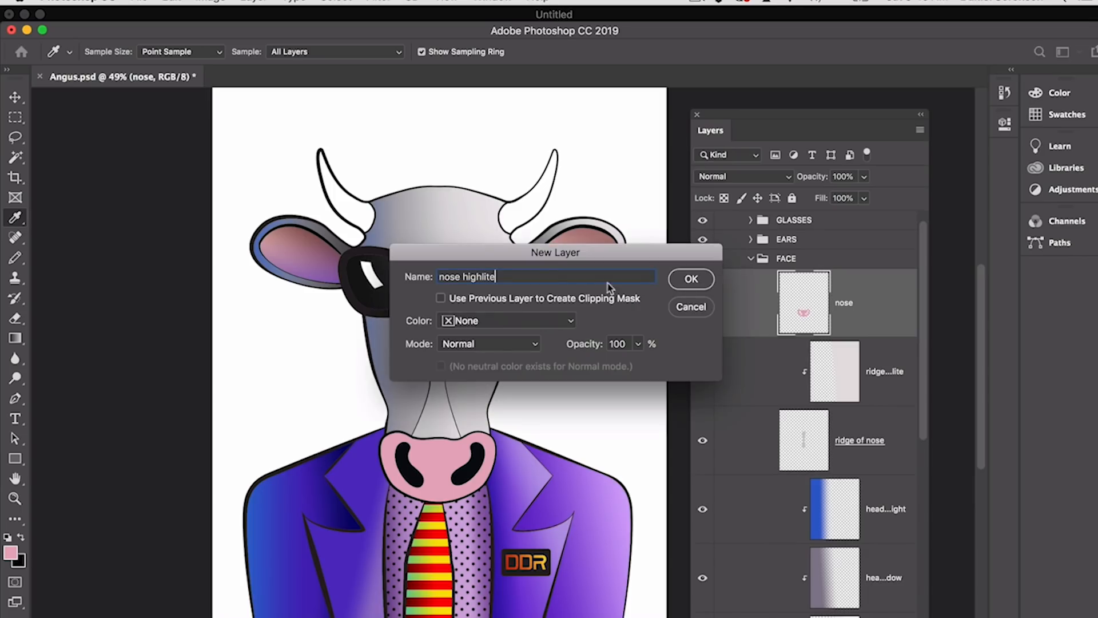
pyautogui.click(691, 279)
# Step: Highlight the nose from its right edge inward with a lighter pink foreground-to-transparent gradient and set the nose highlite layer's blend mode to Screen
pyautogui.click(10, 552)
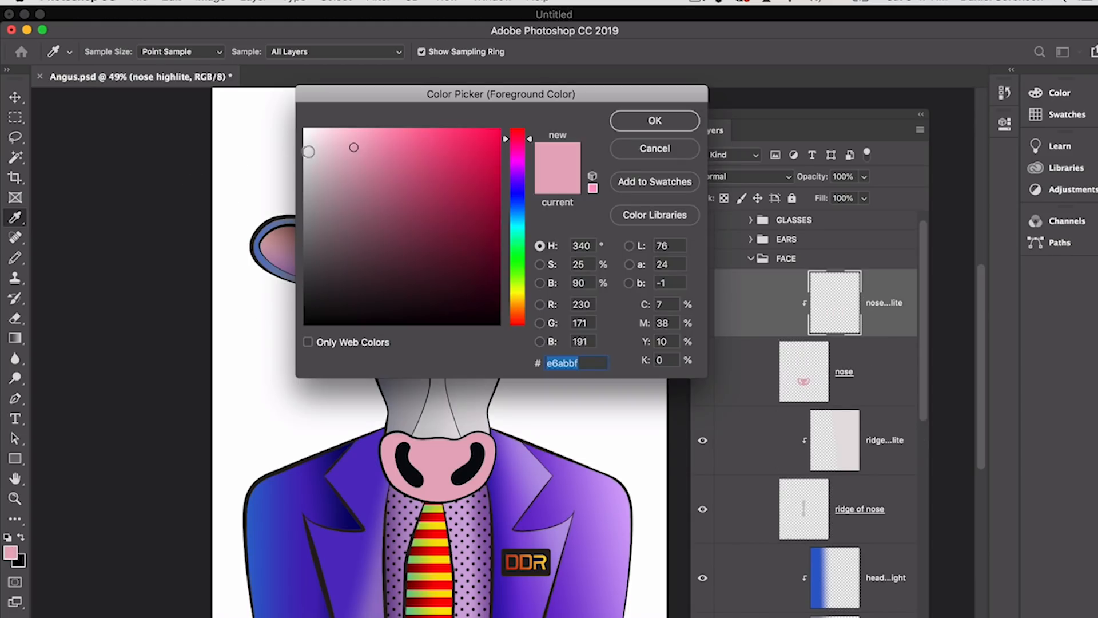
pyautogui.click(345, 140)
pyautogui.click(642, 122)
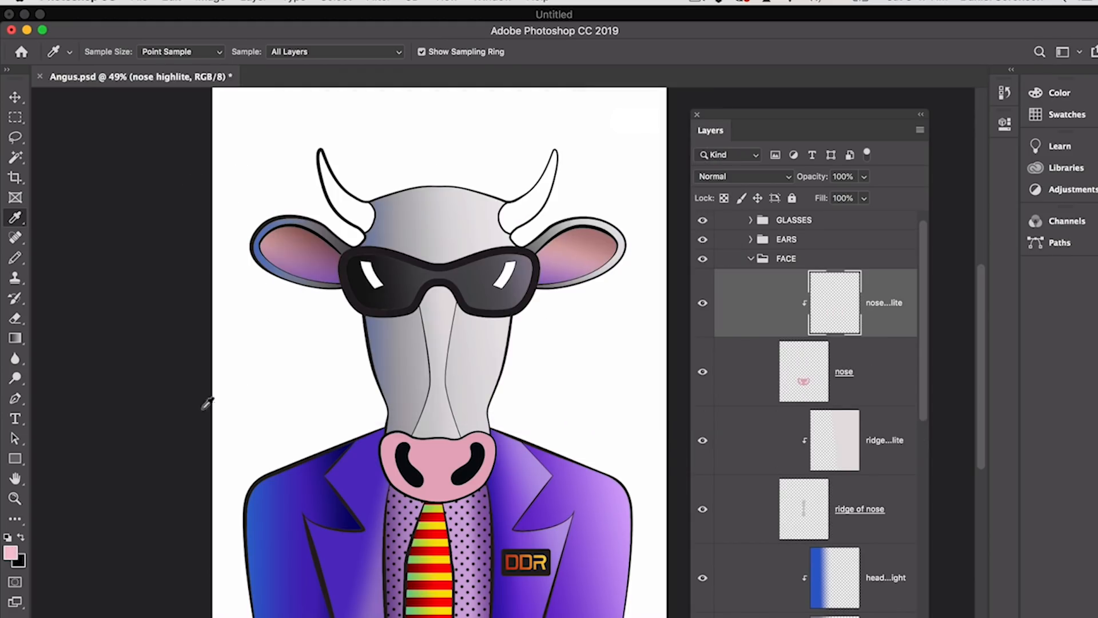
pyautogui.click(16, 338)
pyautogui.moveTo(505, 429); pyautogui.dragTo(452, 448)
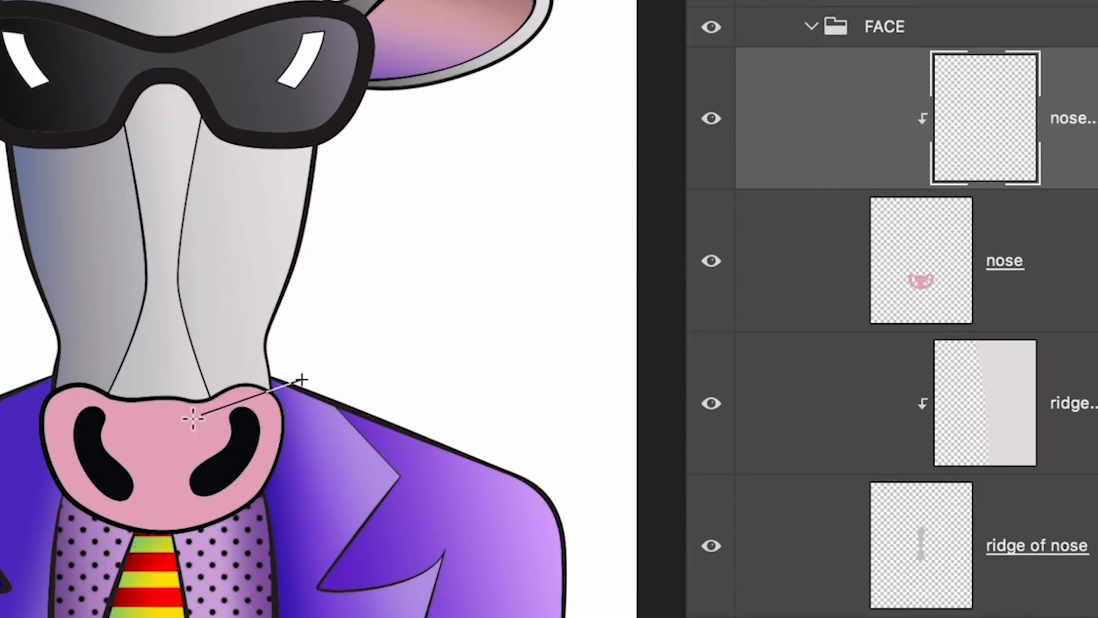
pyautogui.moveTo(193, 418); pyautogui.dragTo(174, 417)
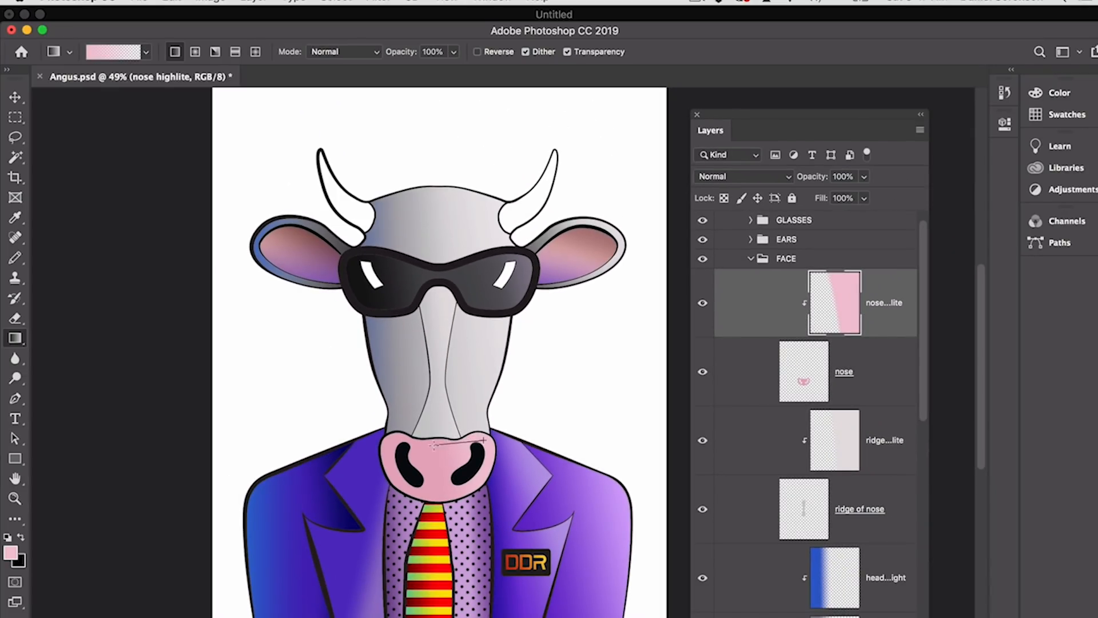
pyautogui.click(738, 176)
pyautogui.click(732, 289)
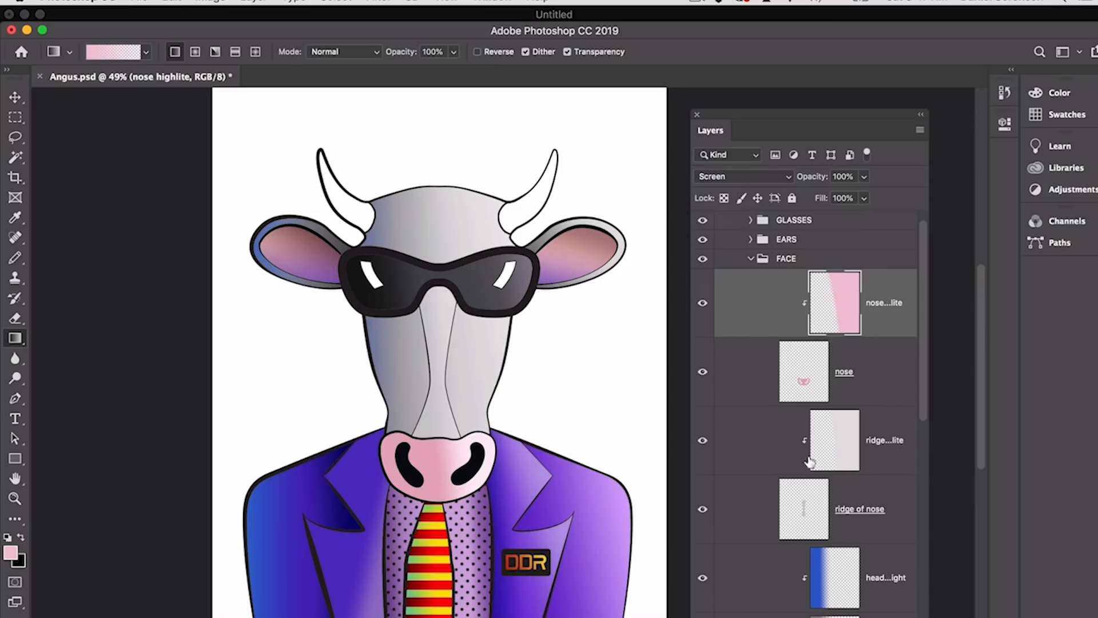
# Step: Create a clipped layer named "nose shadow" and shade the nose's left and lower edges with a dusky reddish gradient sampled from the ear
pyautogui.press('super+shift+n')
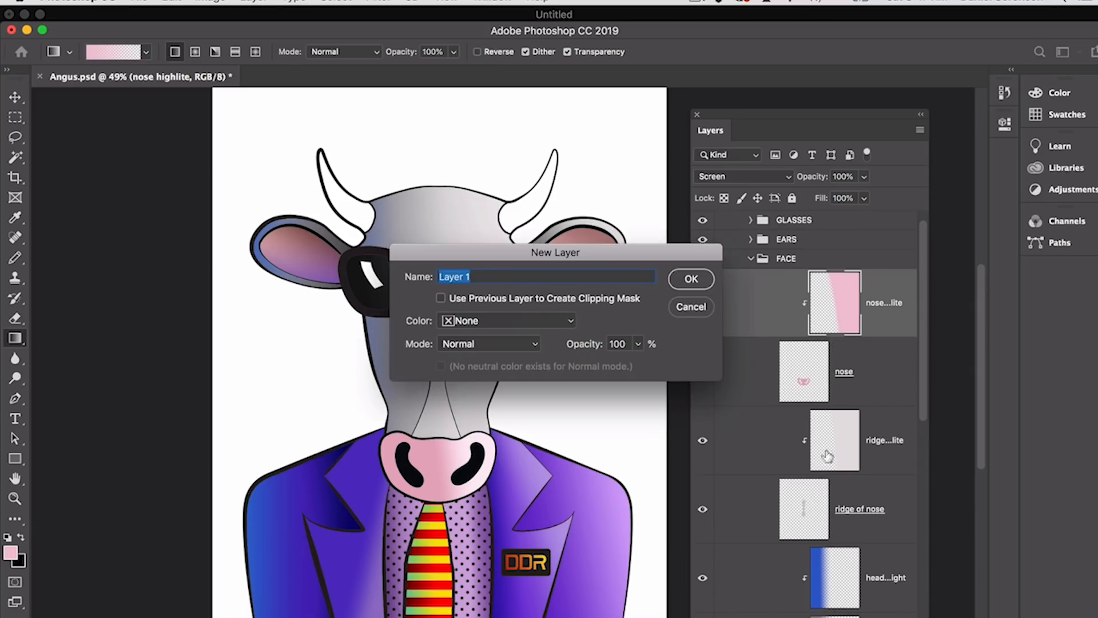
pyautogui.write('nose shadow')
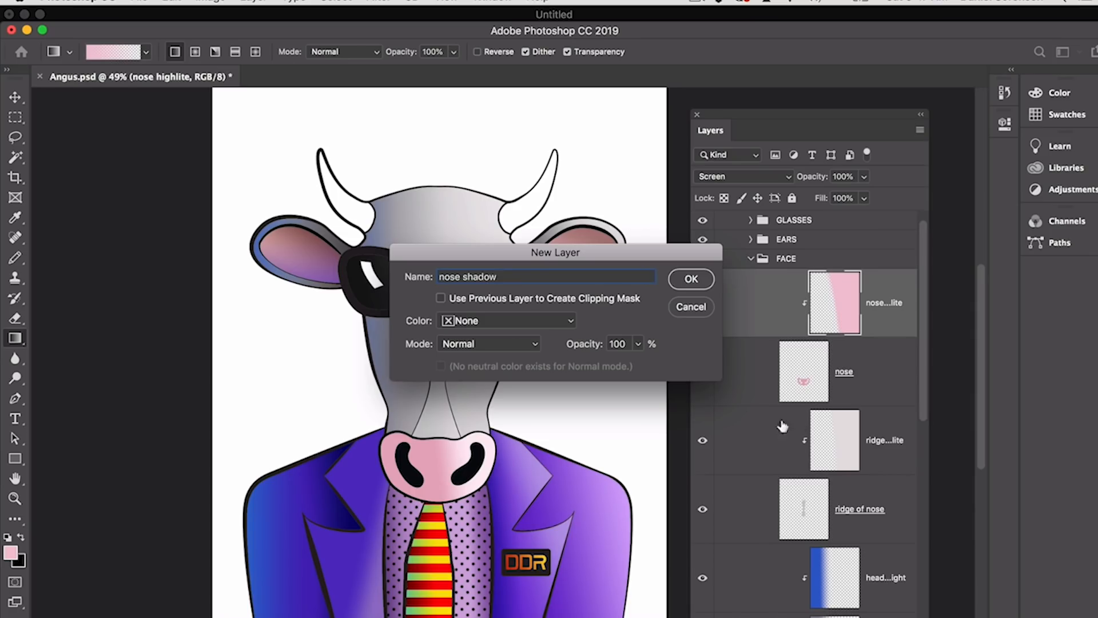
pyautogui.click(601, 302)
pyautogui.click(692, 280)
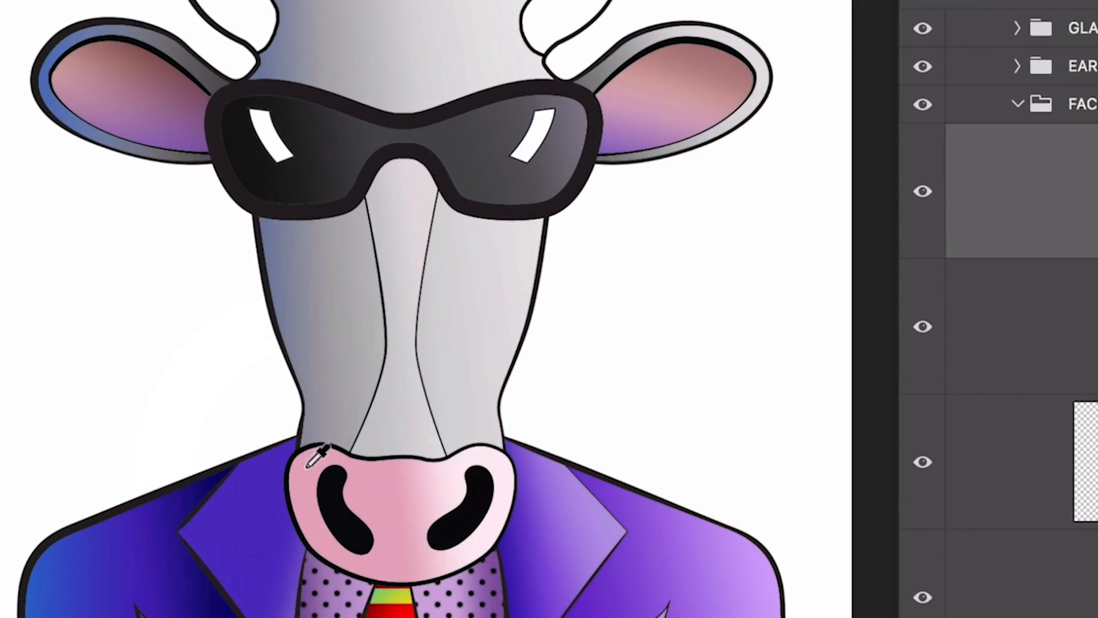
pyautogui.keyDown('alt'); pyautogui.click(144, 49); pyautogui.keyUp('alt')
pyautogui.moveTo(273, 552)
pyautogui.mouseDown()
pyautogui.moveTo(332, 520)
pyautogui.moveTo(417, 501)
pyautogui.mouseUp()
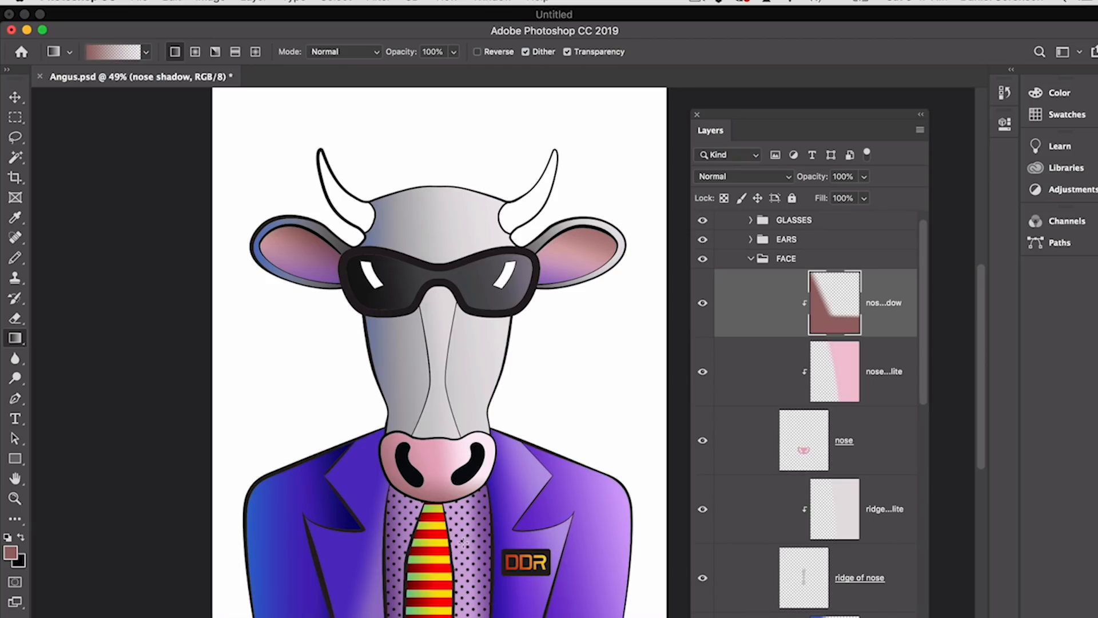
# Step: Create an unclipped layer named "rt horn" and fill the right horn with a light warm grey
pyautogui.press('super+shift+n')
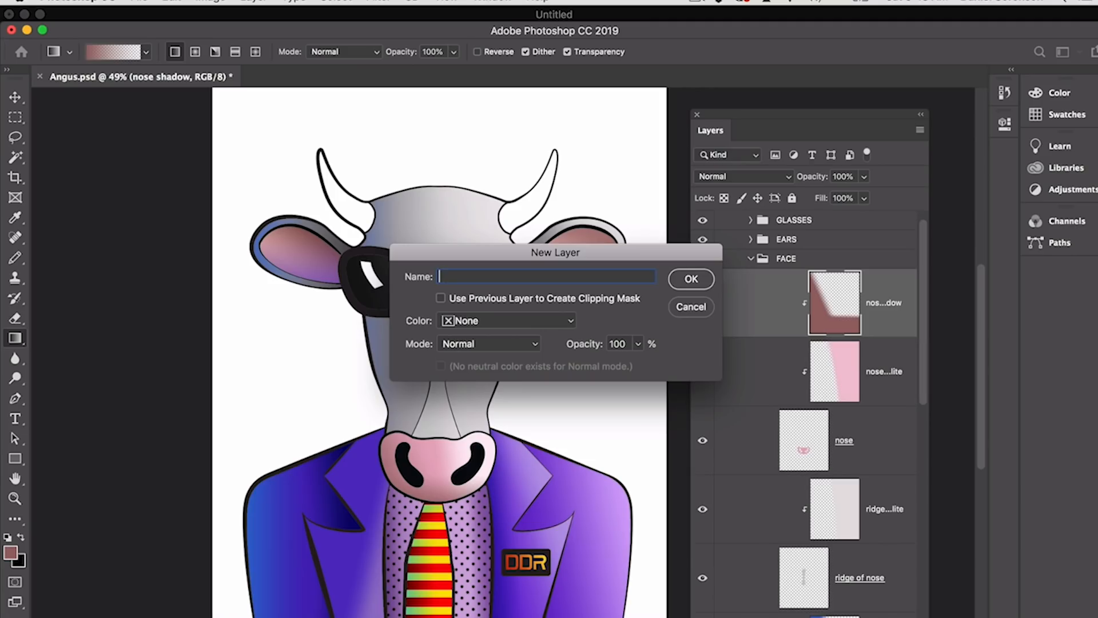
pyautogui.write('rt horn')
pyautogui.press('Return')
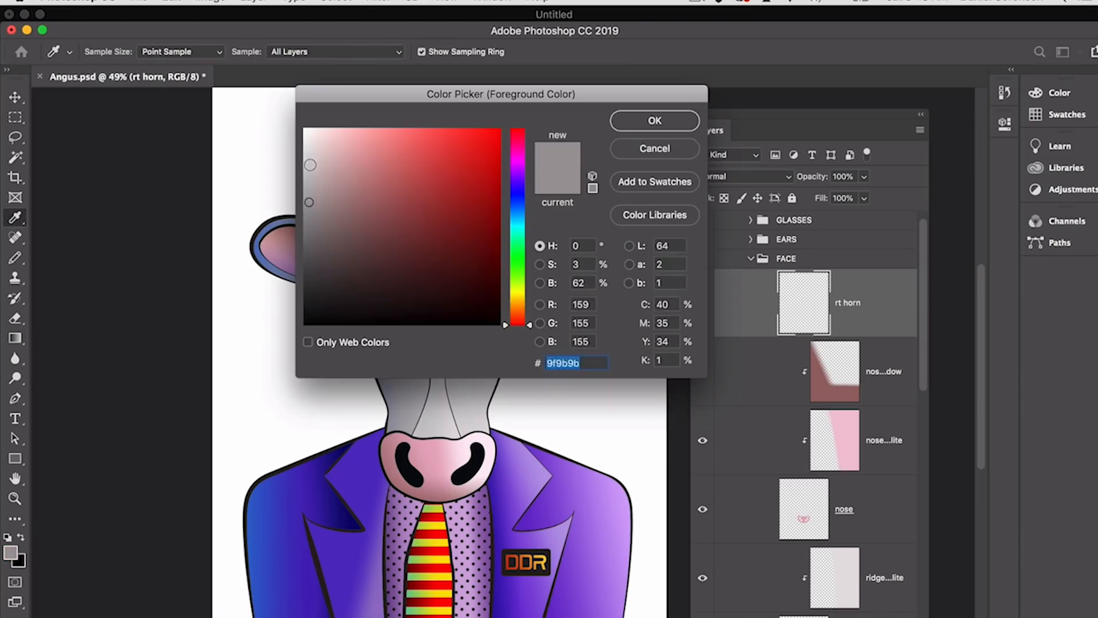
pyautogui.moveTo(309, 165); pyautogui.dragTo(310, 160)
pyautogui.click(655, 120)
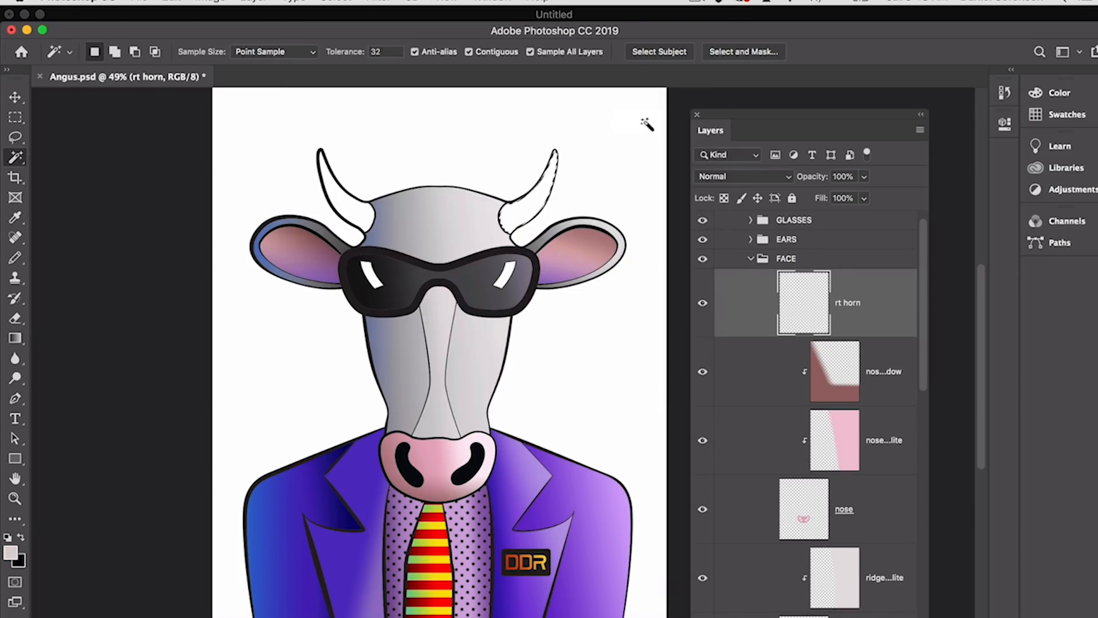
pyautogui.hotkey('alt', 'BackSpace')
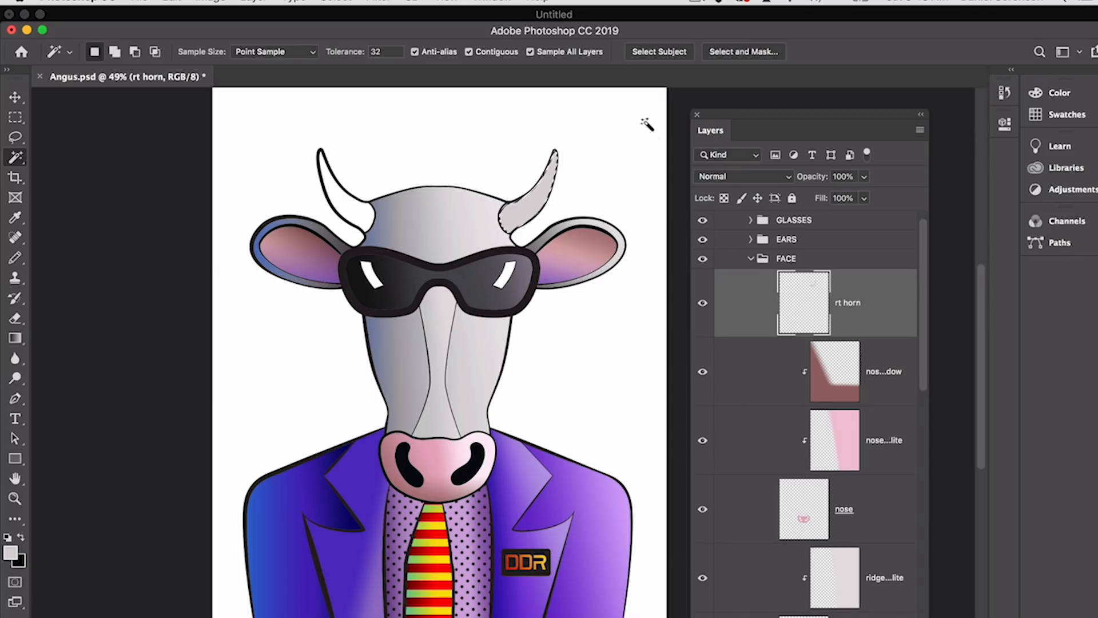
pyautogui.press('super+d')
# Step: Create a layer named "left horn" and fill the left horn with the same light grey
pyautogui.press('super+shift+n')
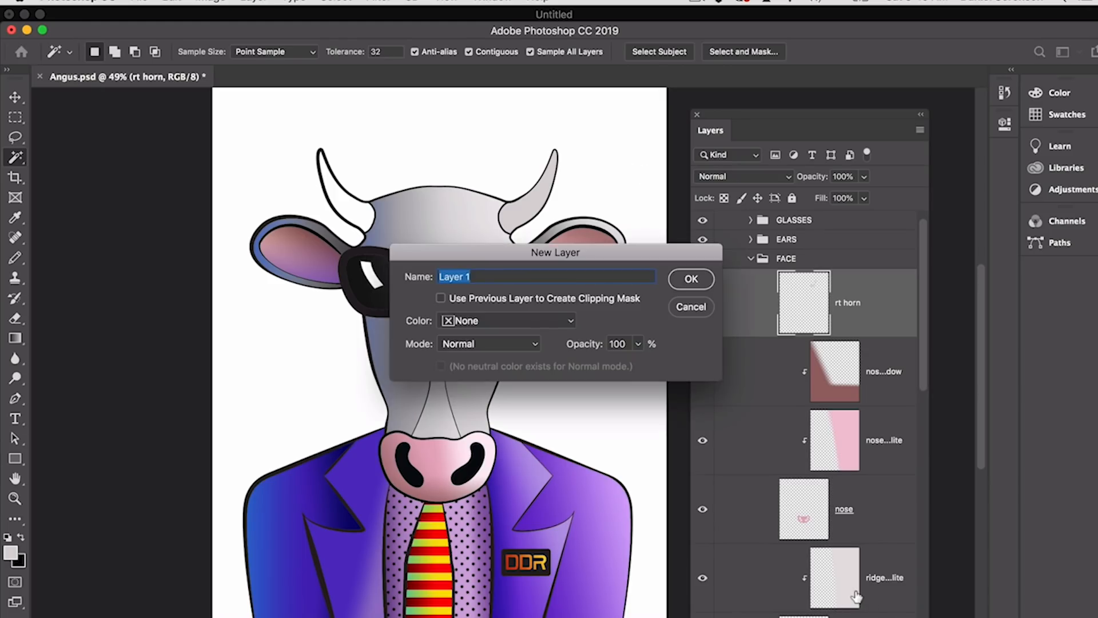
pyautogui.write('left horn')
pyautogui.press('Return')
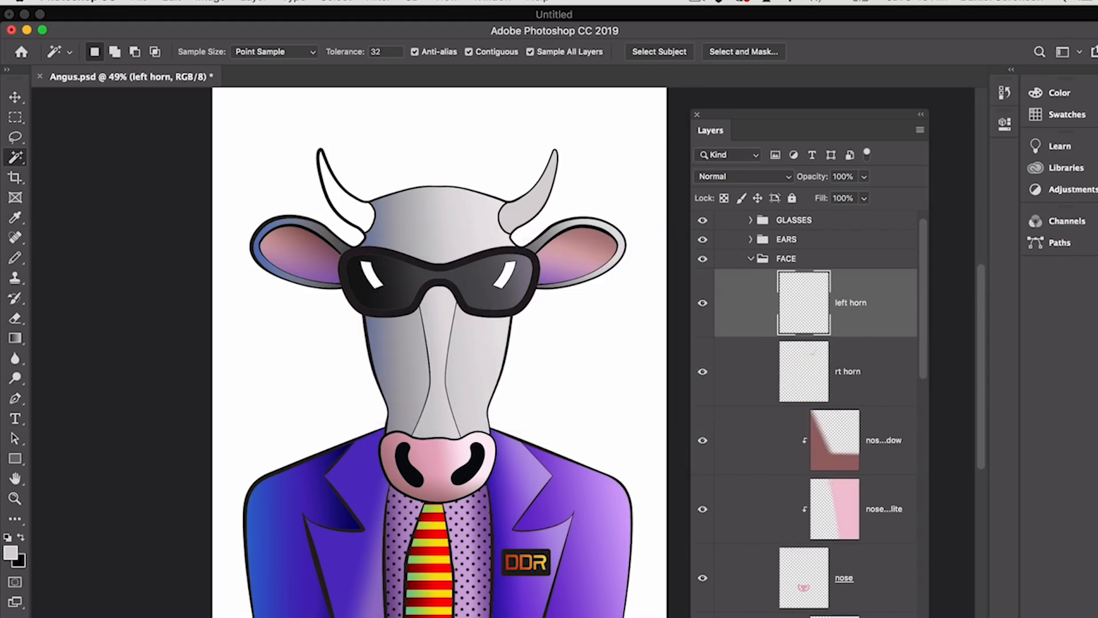
pyautogui.click(342, 206)
pyautogui.hotkey('alt', 'BackSpace')
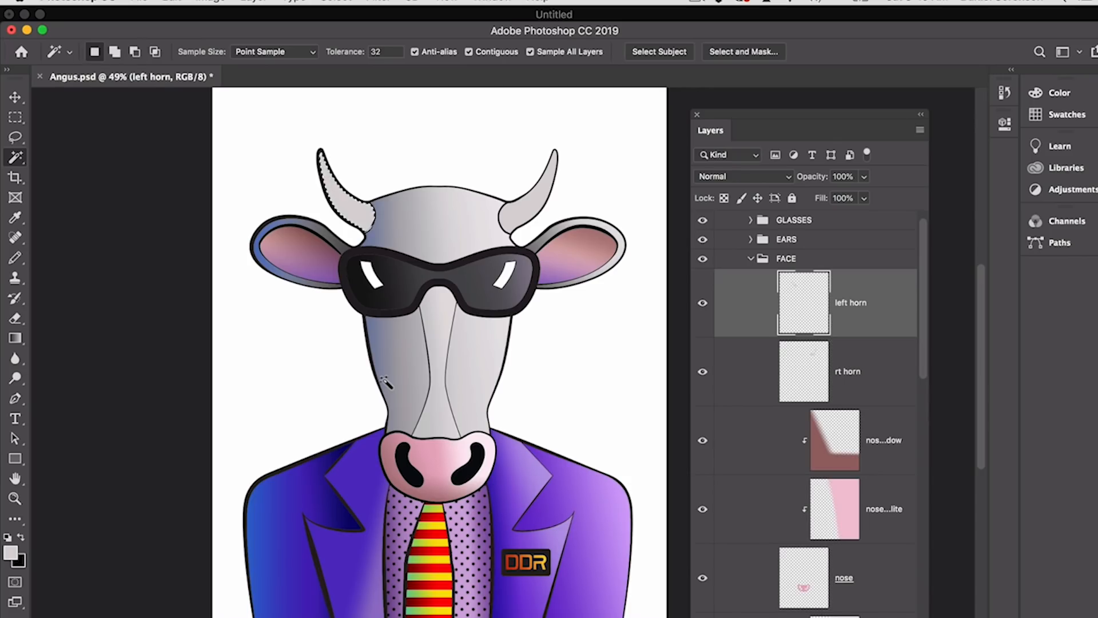
pyautogui.press('super+d')
# Step: Create a layer named "rt horn highlite" directly above the rt horn layer, clipped to it
pyautogui.click(797, 388)
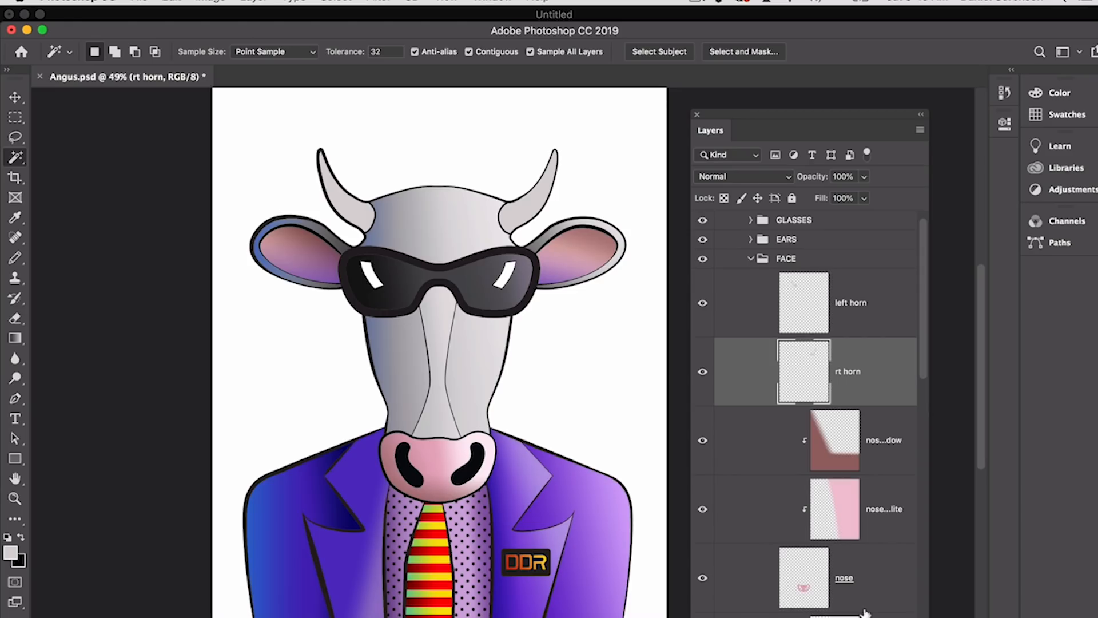
pyautogui.press('super+shift+n')
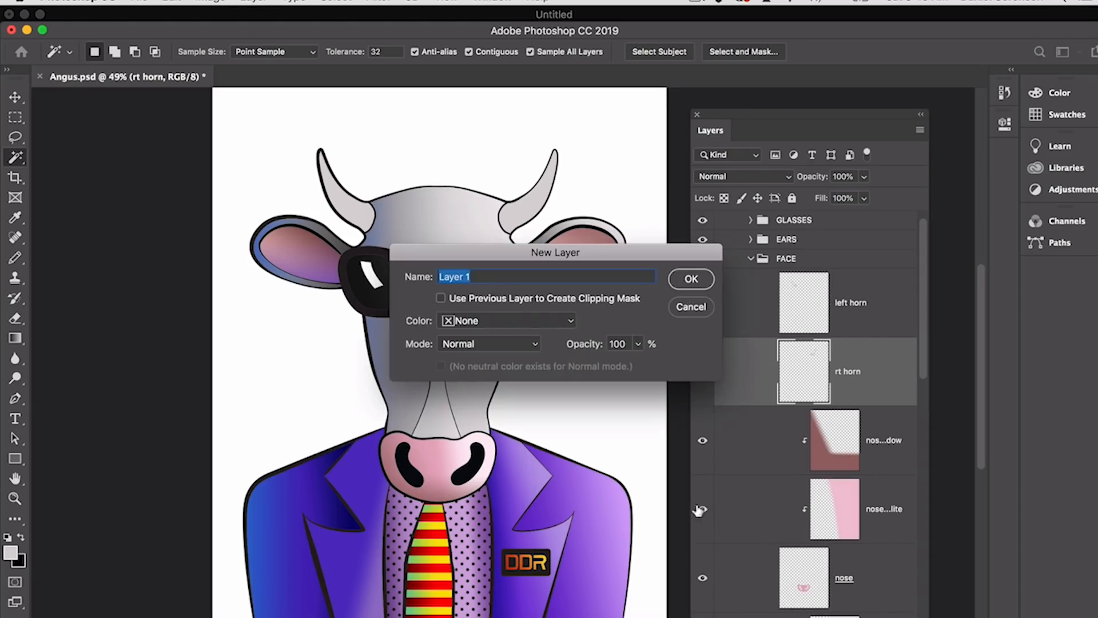
pyautogui.click(507, 299)
pyautogui.write('rt horn hi')
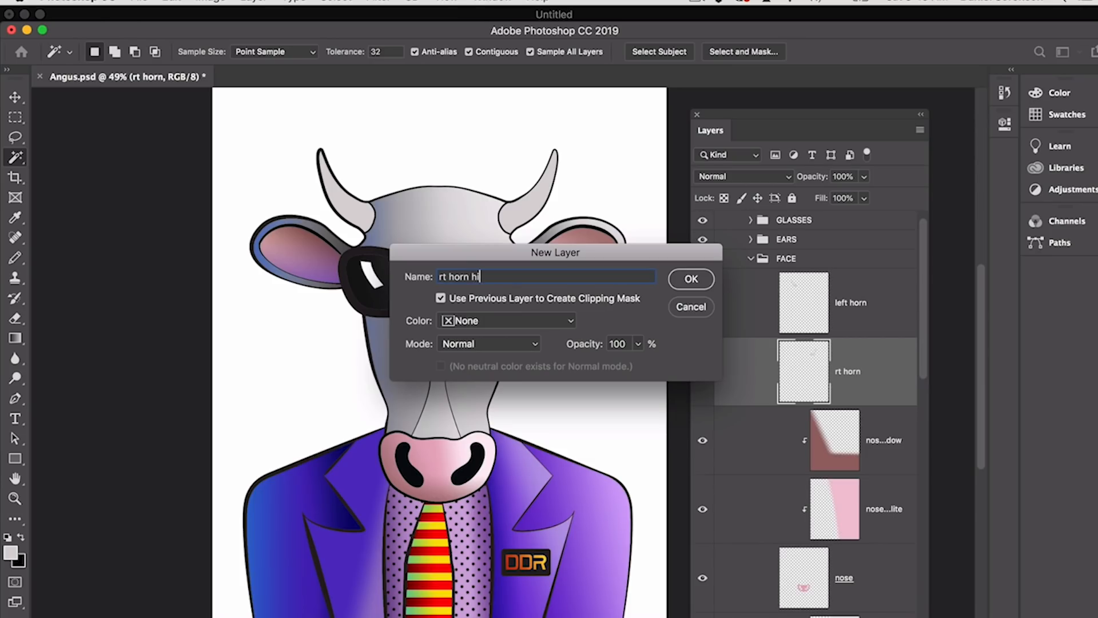
pyautogui.write('ghlite')
pyautogui.press('Return')
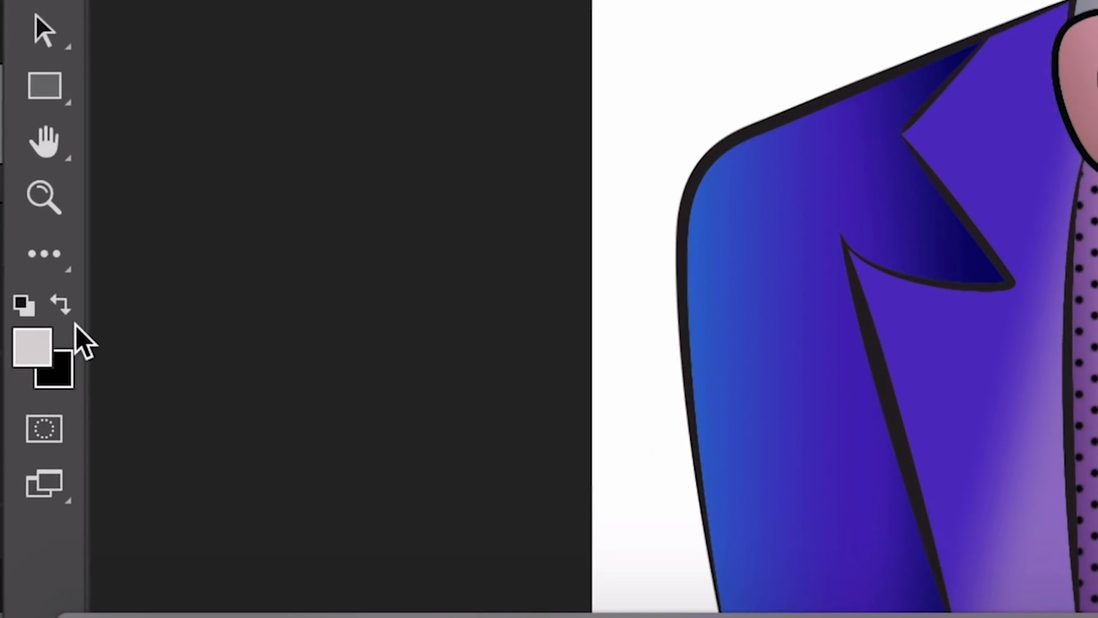
# Step: Reset the foreground and background colours to the default black and white, and try swapping them back and forth
pyautogui.press('d')
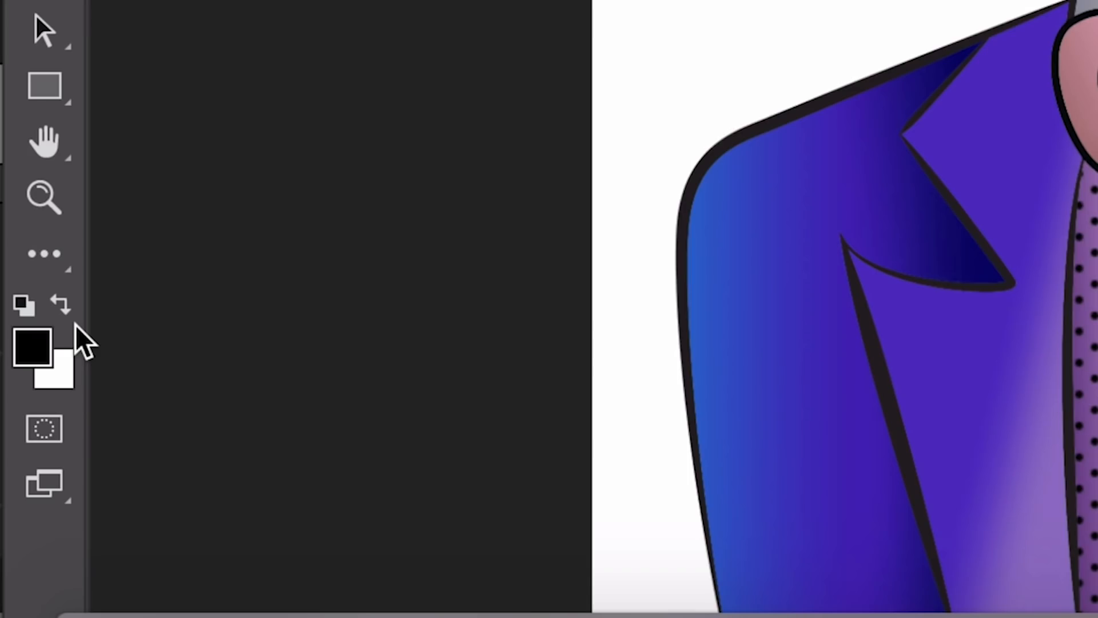
pyautogui.press('x')
pyautogui.press('x')
pyautogui.press('x')
pyautogui.press('x')
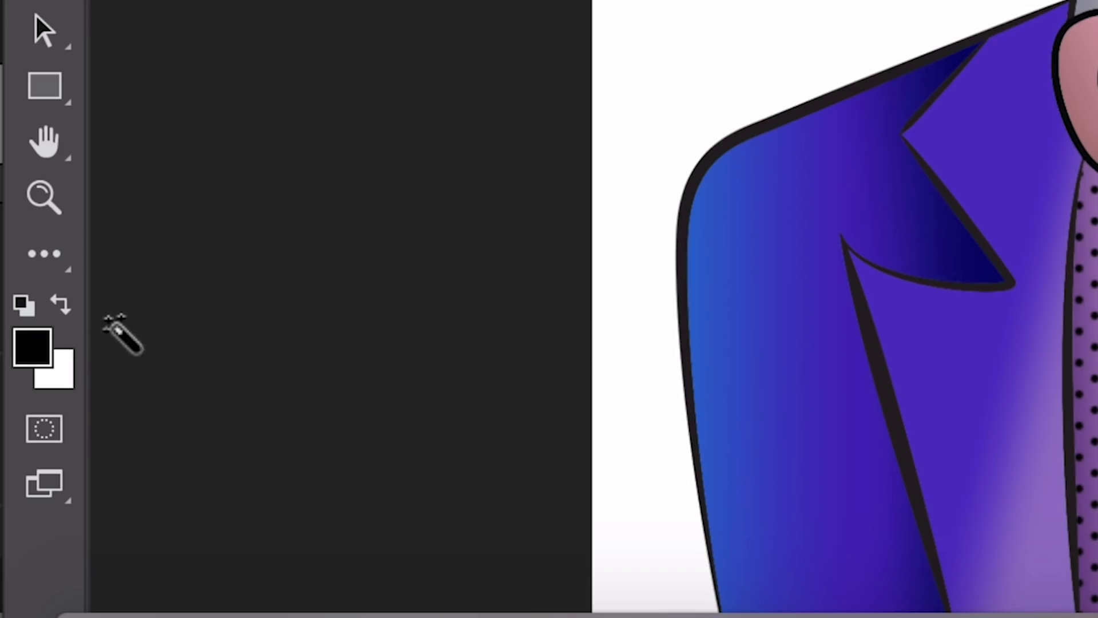
pyautogui.press('x')
pyautogui.press('x')
pyautogui.press('x')
pyautogui.press('x')
pyautogui.press('x')
pyautogui.press('x')
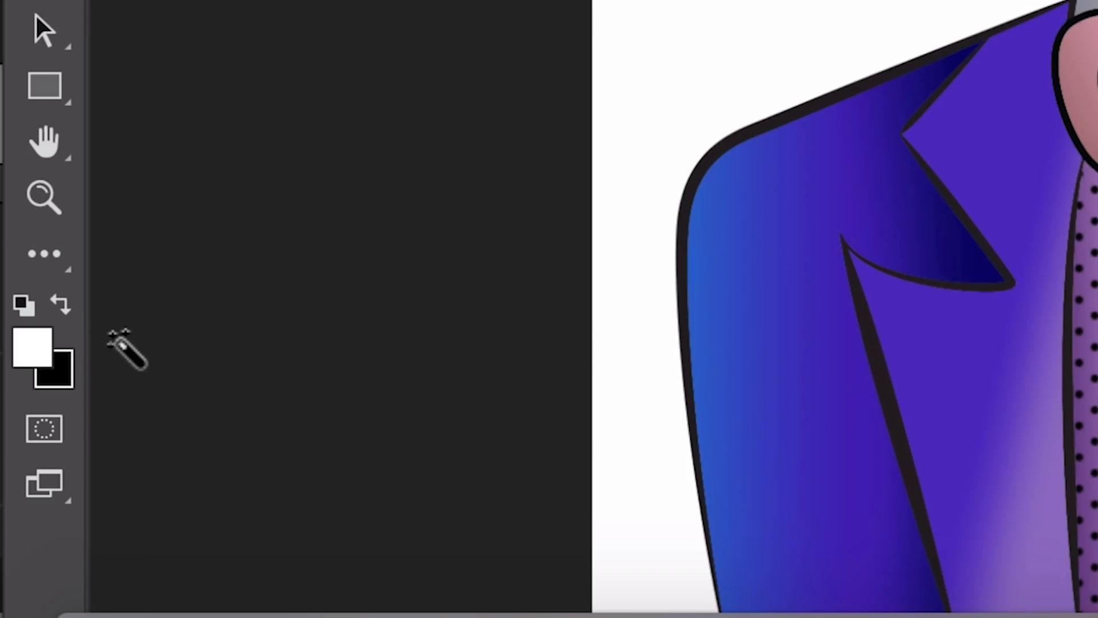
pyautogui.press('x')
pyautogui.press('x')
pyautogui.press('x')
pyautogui.press('x')
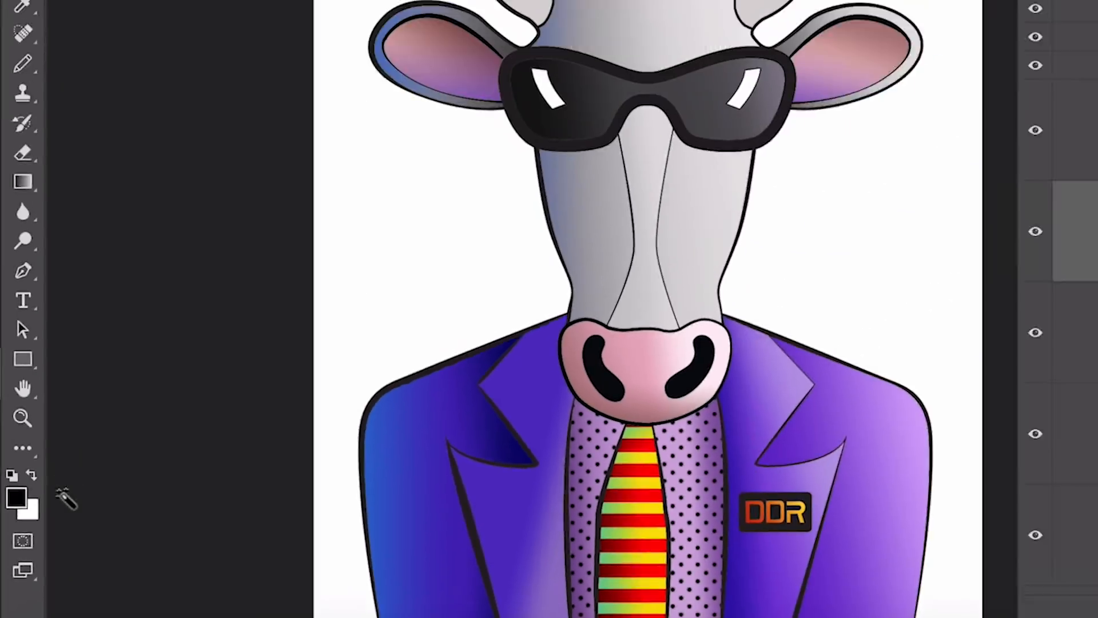
# Step: Make white the foreground colour and draw a white-to-transparent gradient across the right horn from its outer edge inward
pyautogui.press('x')
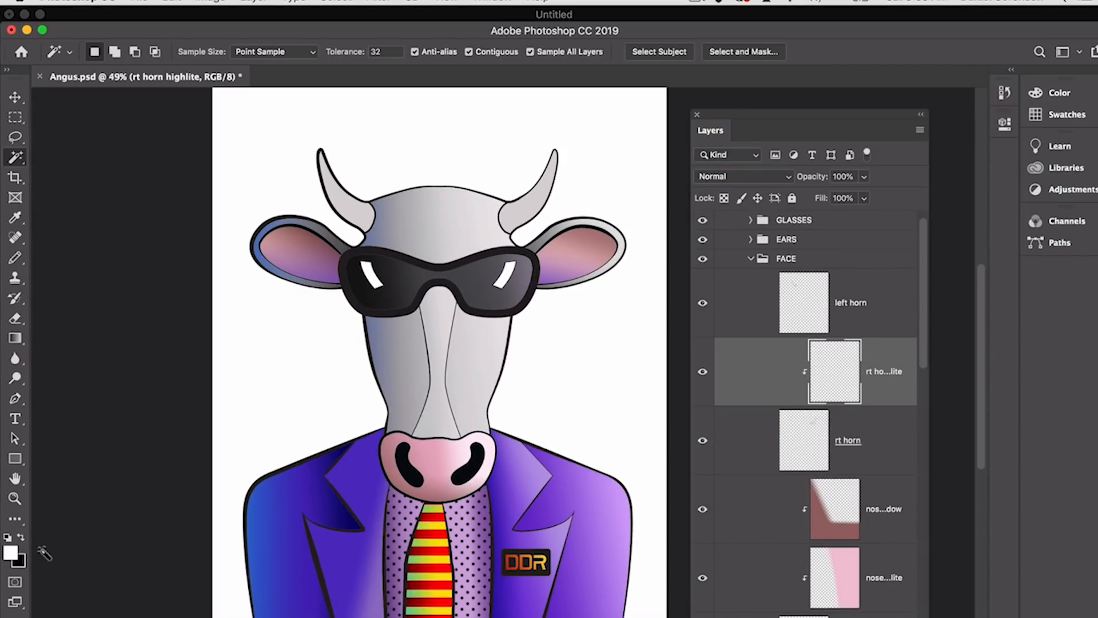
pyautogui.click(15, 338)
pyautogui.moveTo(584, 167); pyautogui.dragTo(500, 183)
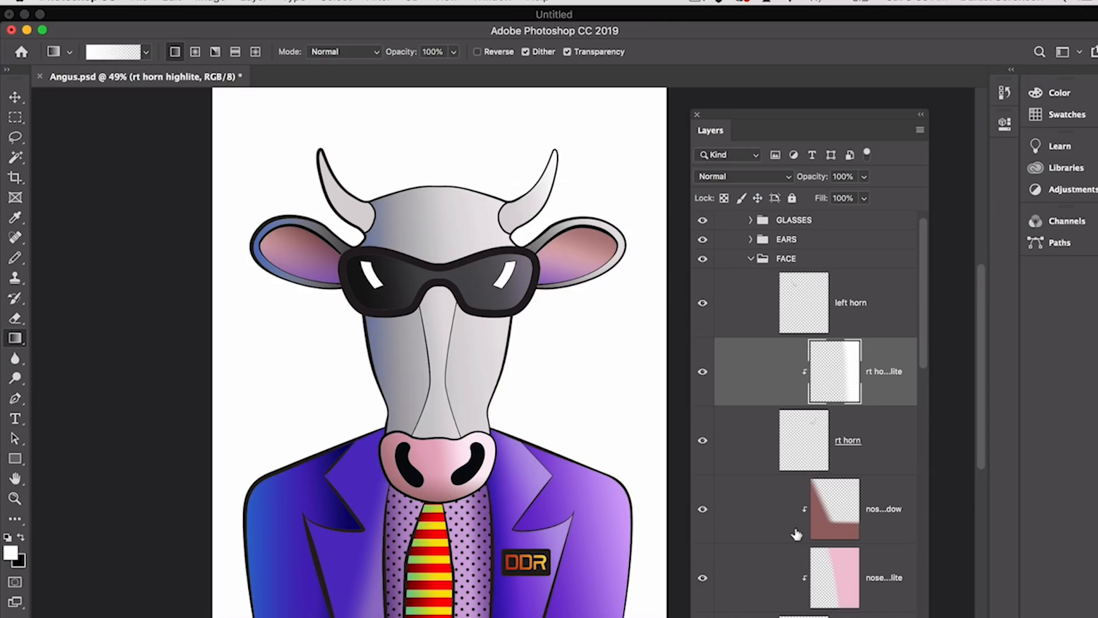
# Step: Create a clipped layer named "rt horn shadow" above the right horn's highlight and draw a blue-grey gradient, sampled from the head, at the horn's base
pyautogui.press('super+shift+n')
pyautogui.write('r')
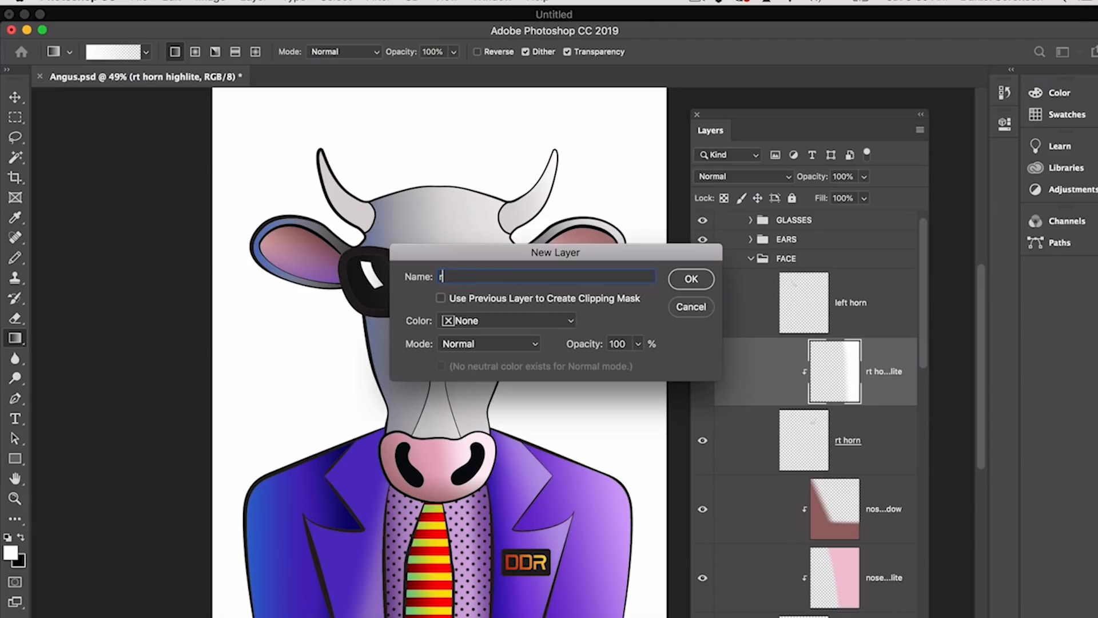
pyautogui.write('t horn shadow')
pyautogui.click(623, 303)
pyautogui.click(691, 280)
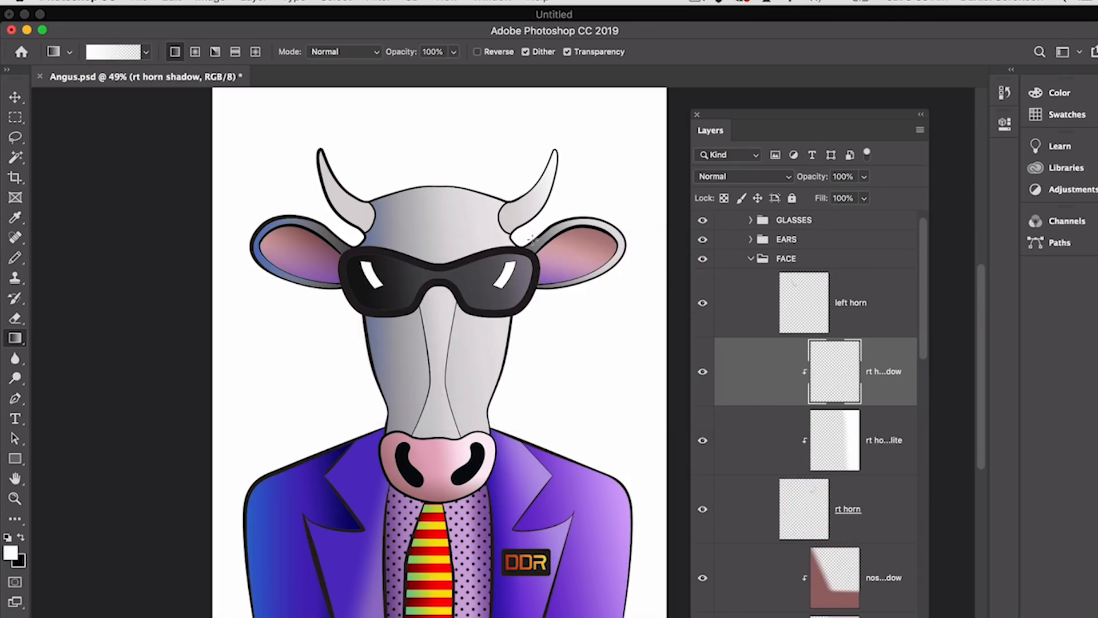
pyautogui.keyDown('alt'); pyautogui.click(376, 232); pyautogui.keyUp('alt')
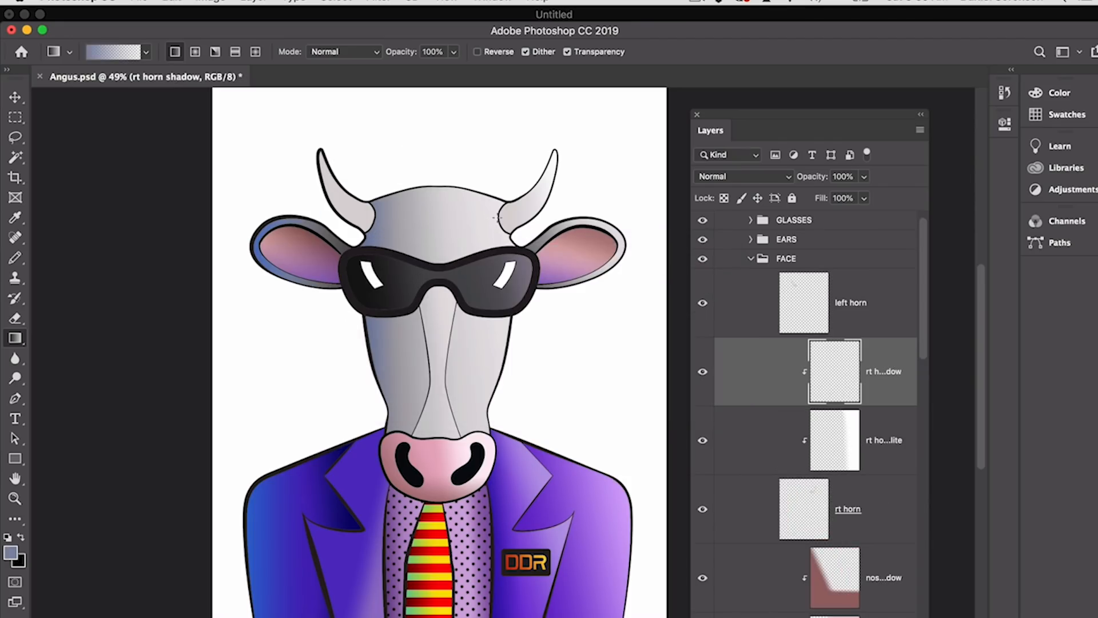
pyautogui.moveTo(521, 215); pyautogui.dragTo(522, 215)
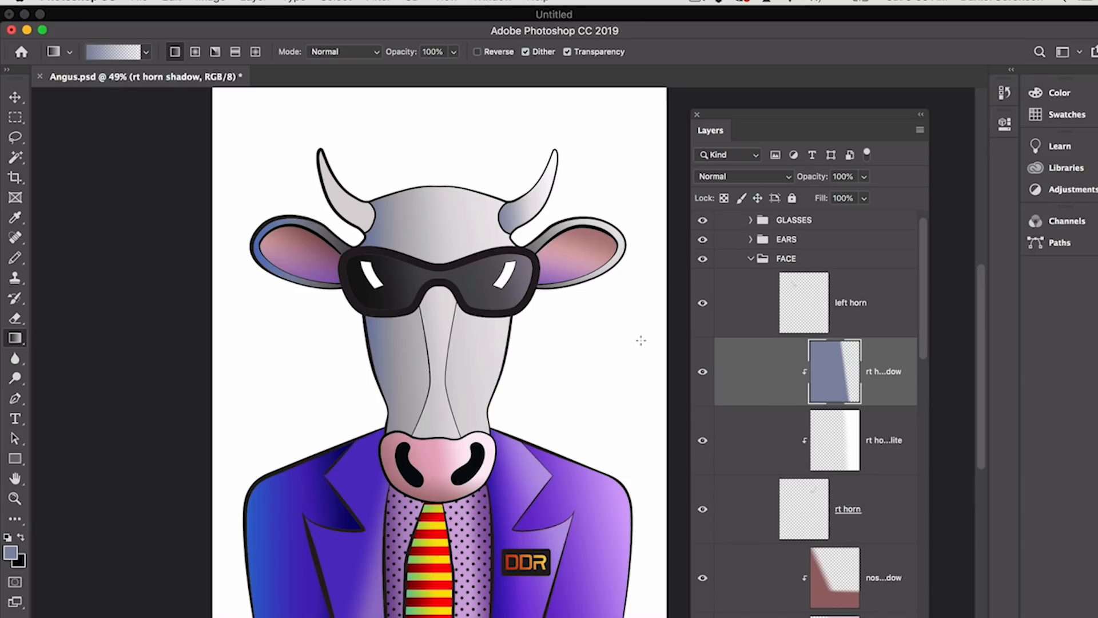
# Step: Create a layer named "left horn highlite" directly above the left horn layer, clipped to it
pyautogui.moveTo(809, 307); pyautogui.dragTo(801, 332)
pyautogui.press('super+shift+n')
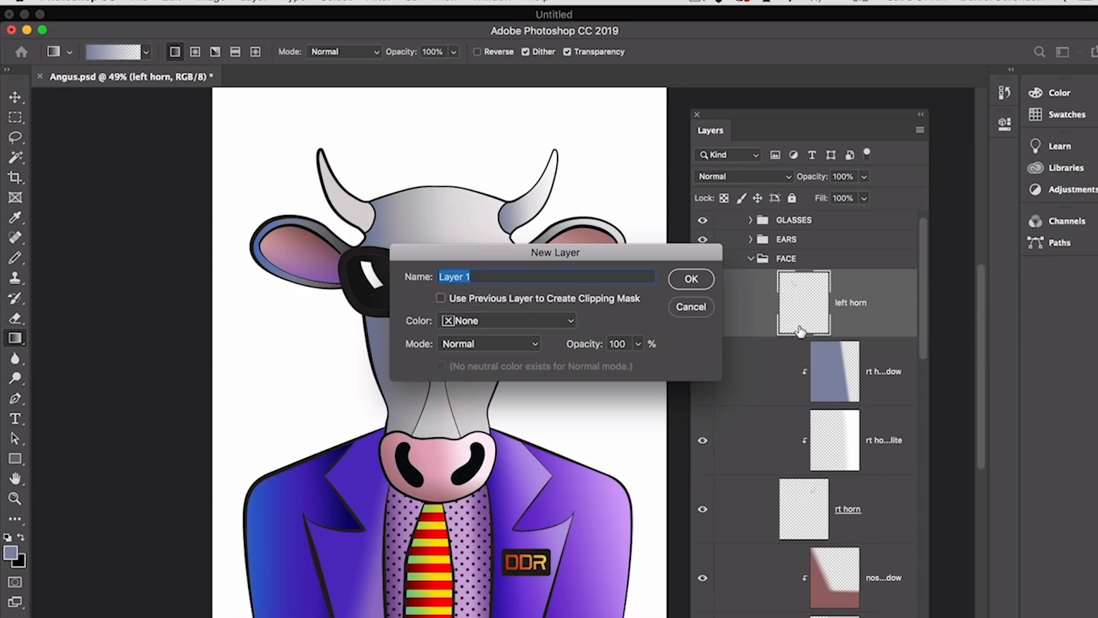
pyautogui.write('left horn high')
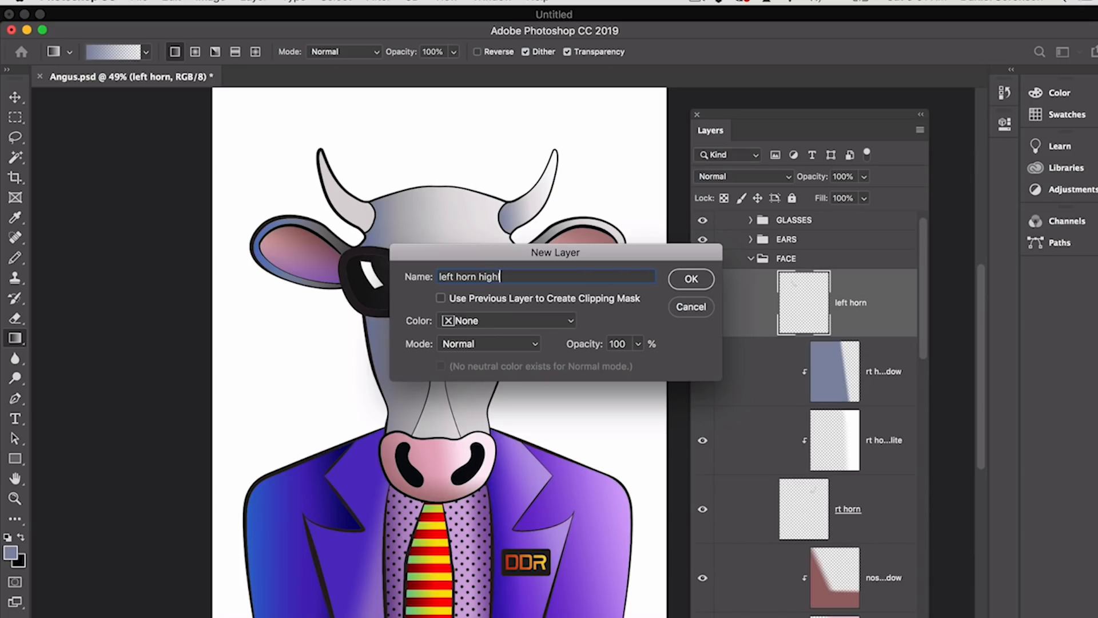
pyautogui.write('lite')
pyautogui.click(629, 298)
pyautogui.click(688, 281)
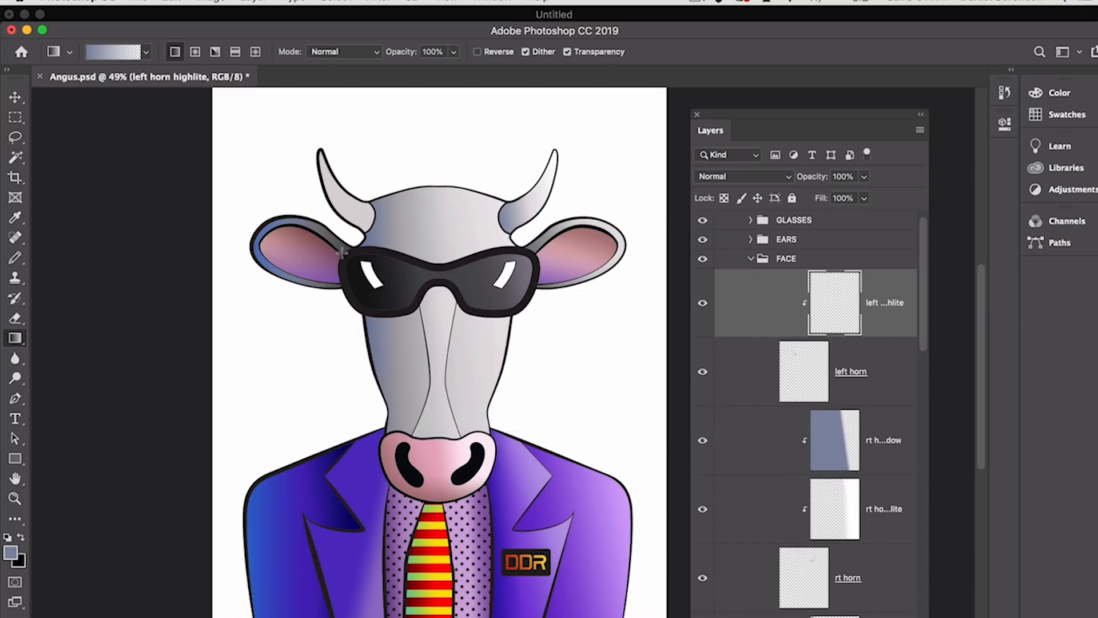
# Step: Make white the foreground colour and draw a white-to-transparent gradient on the left horn from its upper right edge
pyautogui.press('d')
pyautogui.press('x')
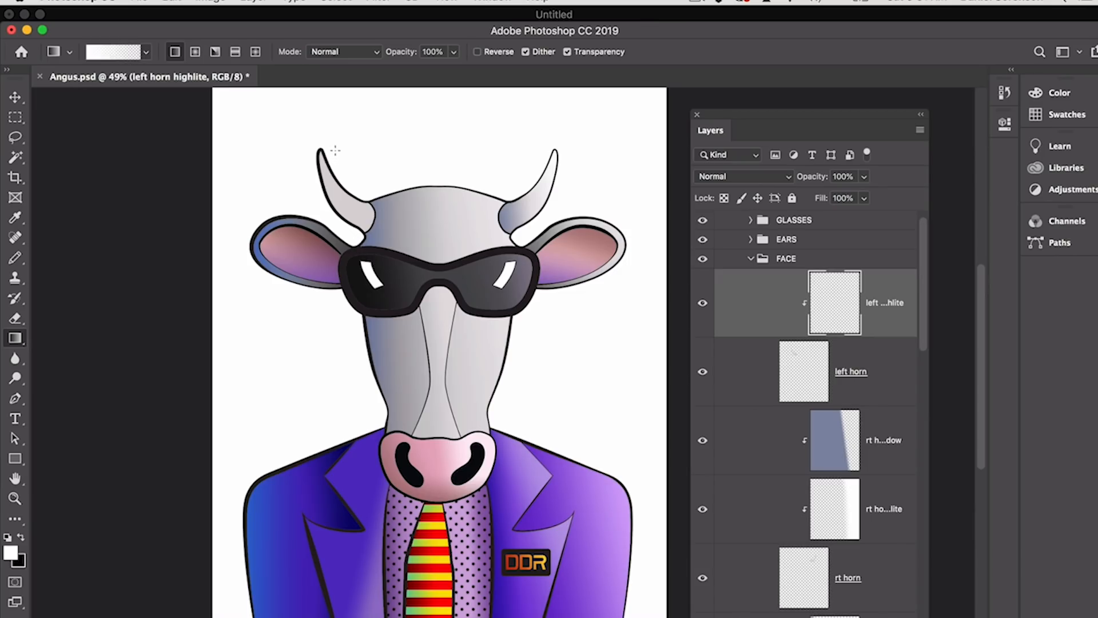
pyautogui.moveTo(328, 166); pyautogui.dragTo(344, 170)
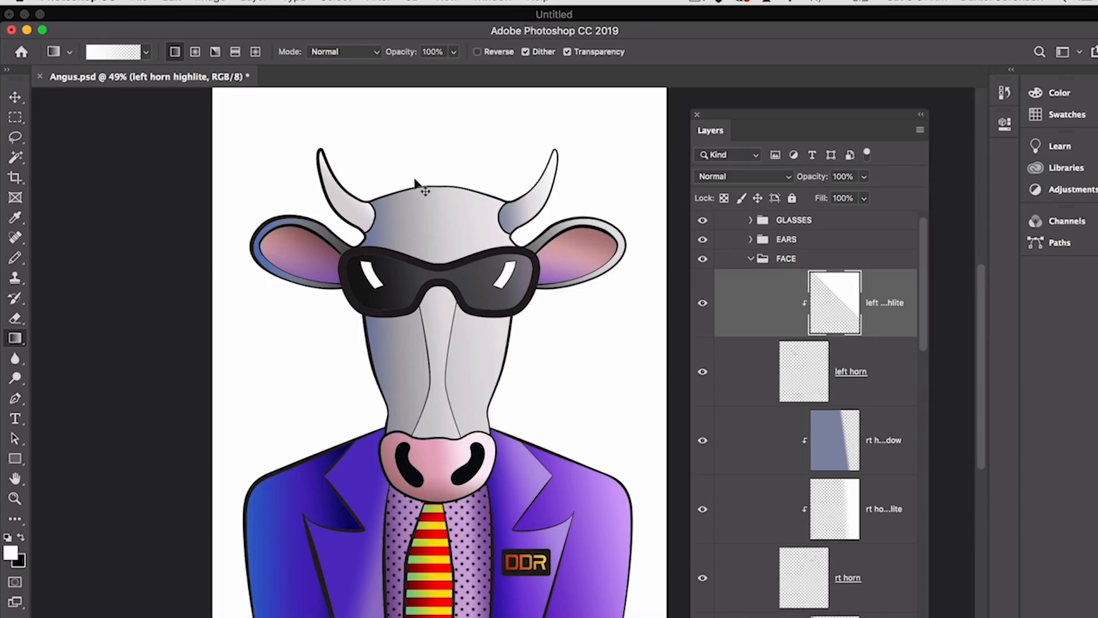
# Step: Create a layer named "left horn shadow" above the left horn's highlight, clipped to the left horn
pyautogui.press('super+shift+n')
pyautogui.write('left horn ')
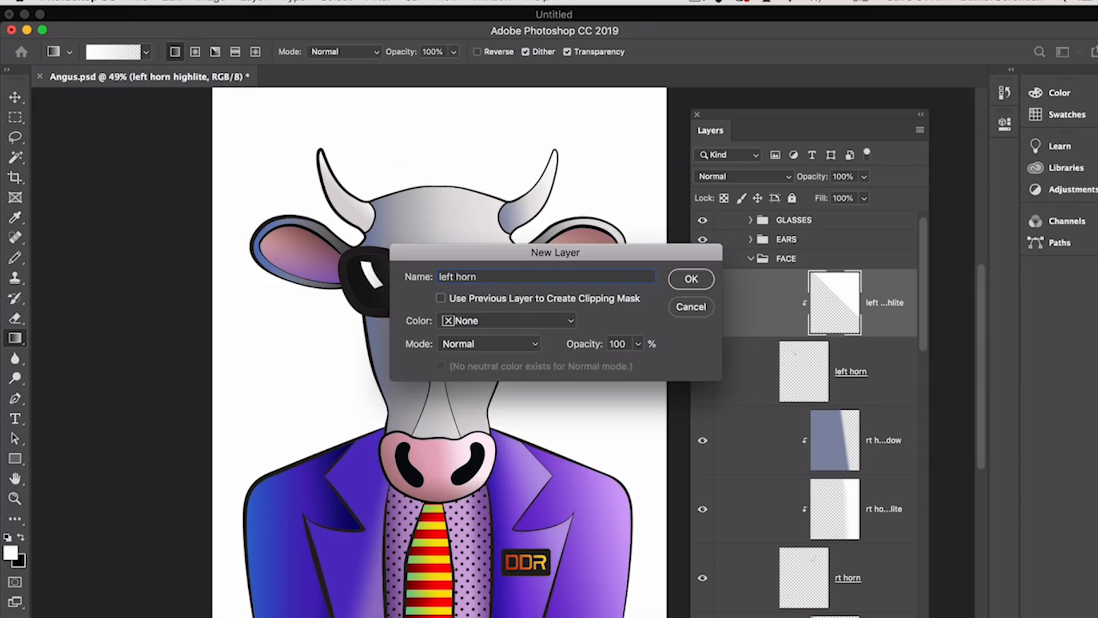
pyautogui.write('shadow')
pyautogui.click(507, 299)
pyautogui.press('Return')
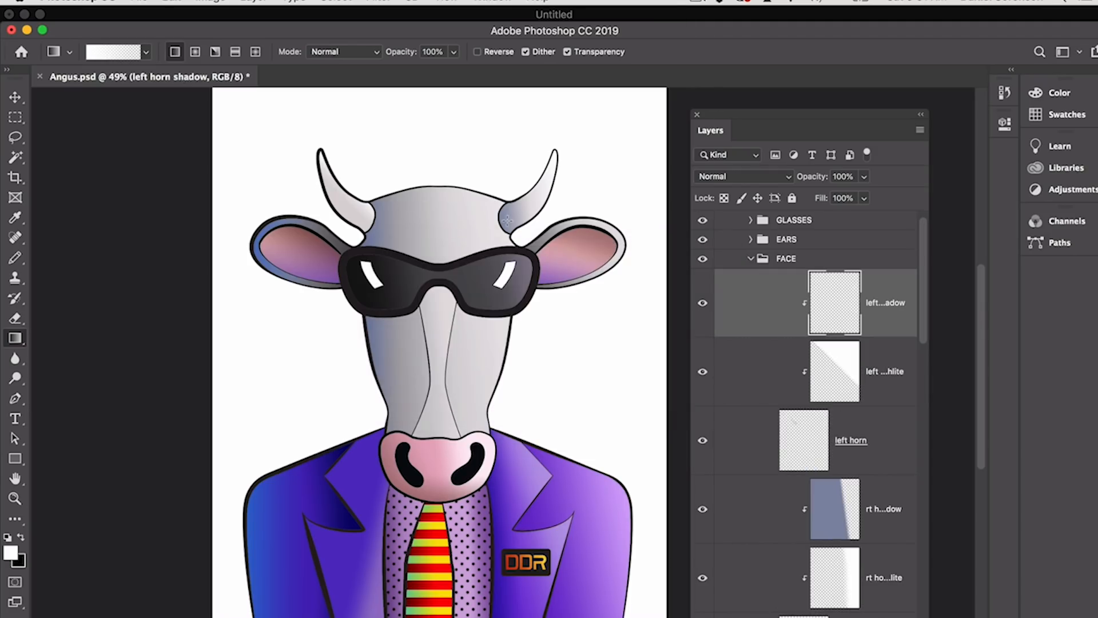
# Step: Sample the dark grey of the left ear, draw shadow gradients along the left horn's lower edge and base, and save the file
pyautogui.keyDown('alt'); pyautogui.click(323, 223); pyautogui.keyUp('alt')
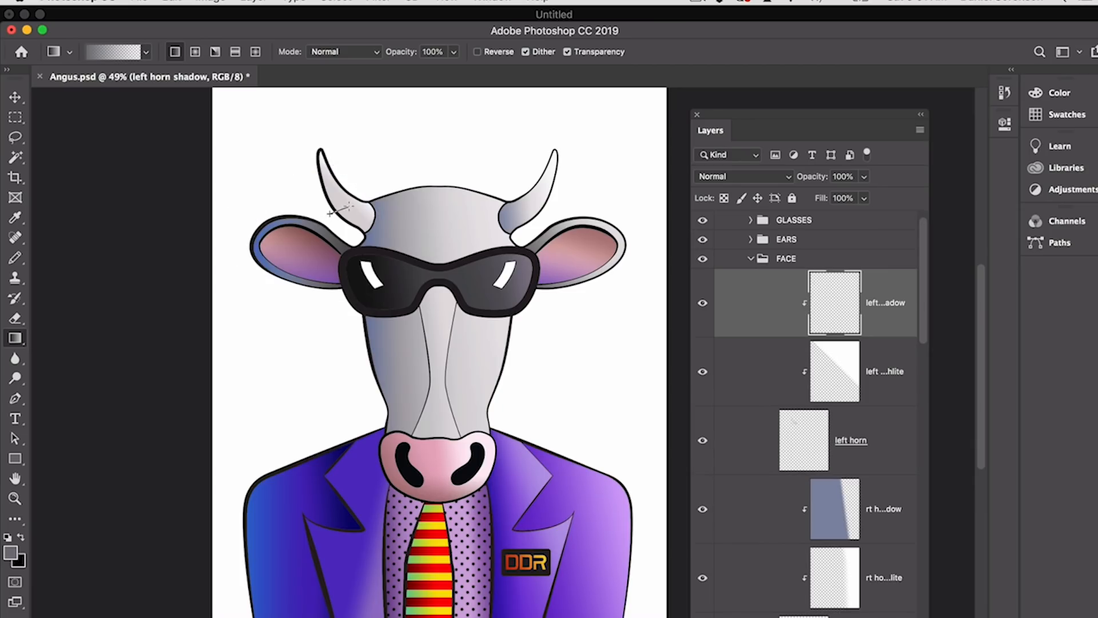
pyautogui.moveTo(351, 205); pyautogui.dragTo(356, 229)
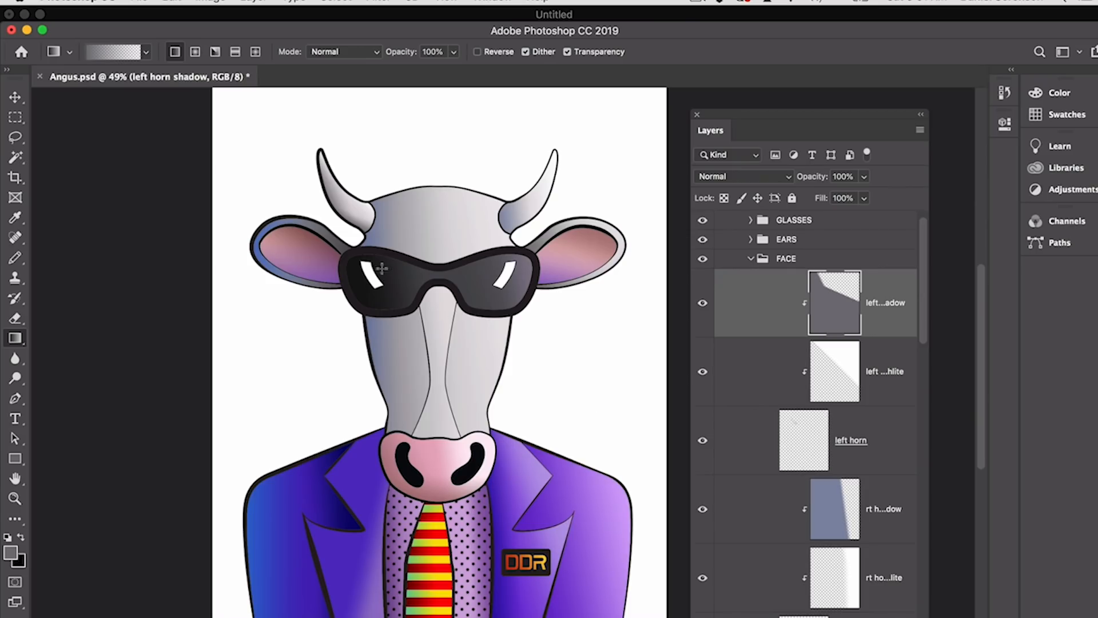
pyautogui.moveTo(367, 215); pyautogui.dragTo(433, 250)
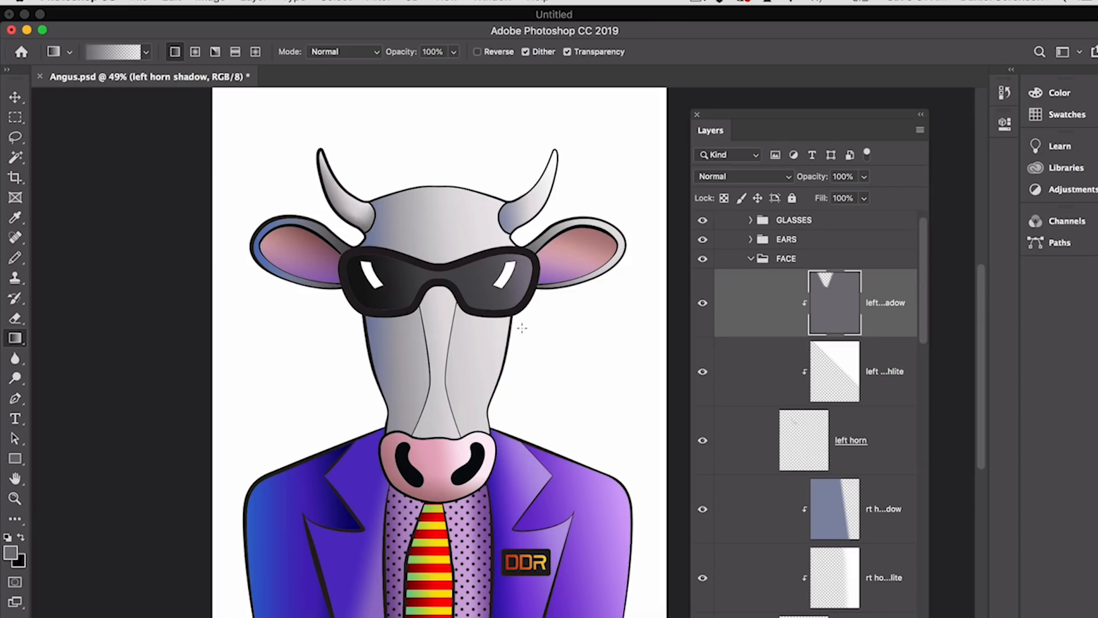
pyautogui.press('super+s')
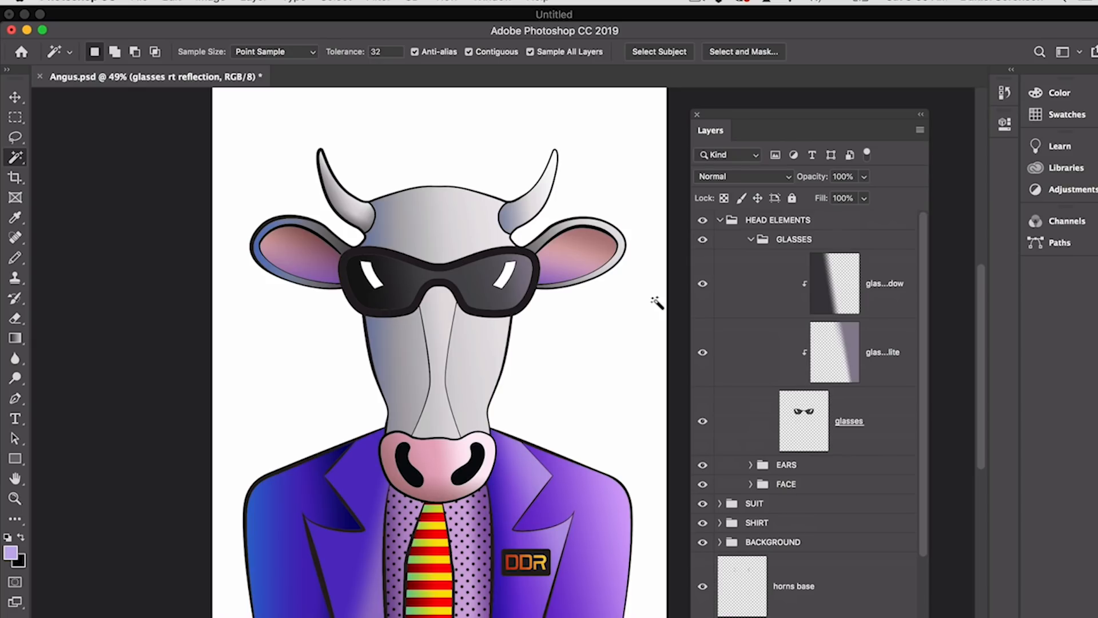
# Step: Create a layer named "glasses rt reflection" at the top of the GLASSES group
pyautogui.click(792, 244)
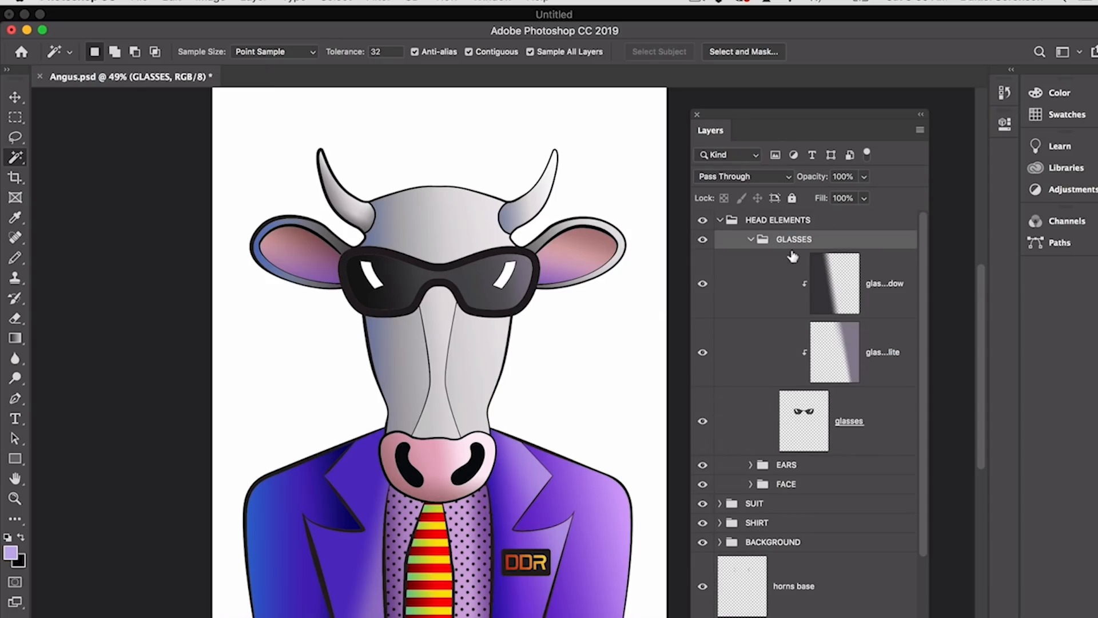
pyautogui.press('super+shift+n')
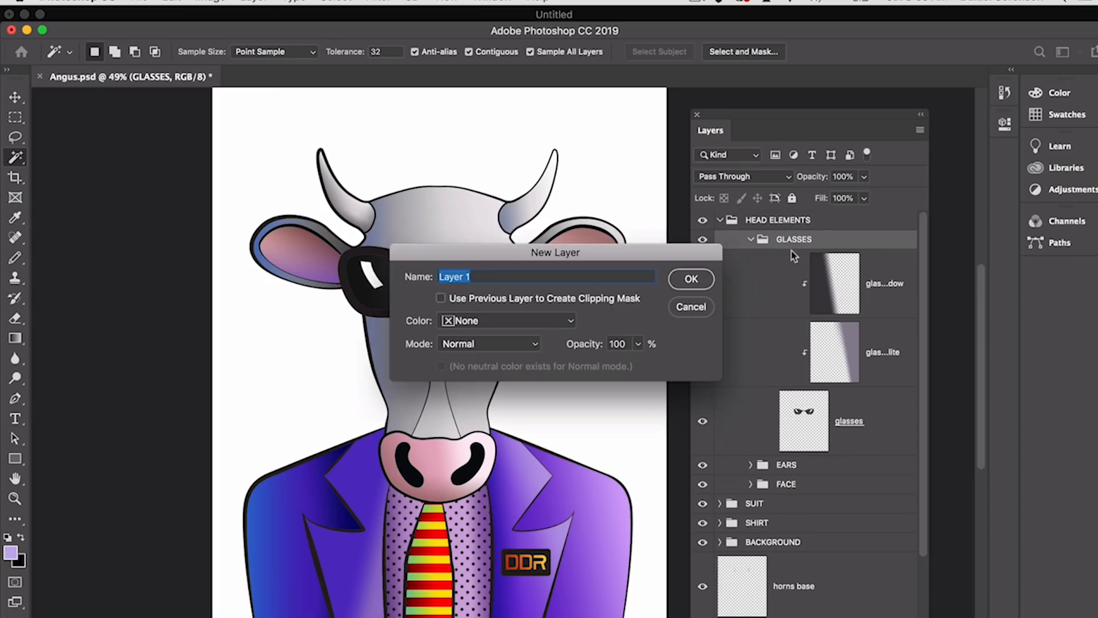
pyautogui.write('glasses rt reflection')
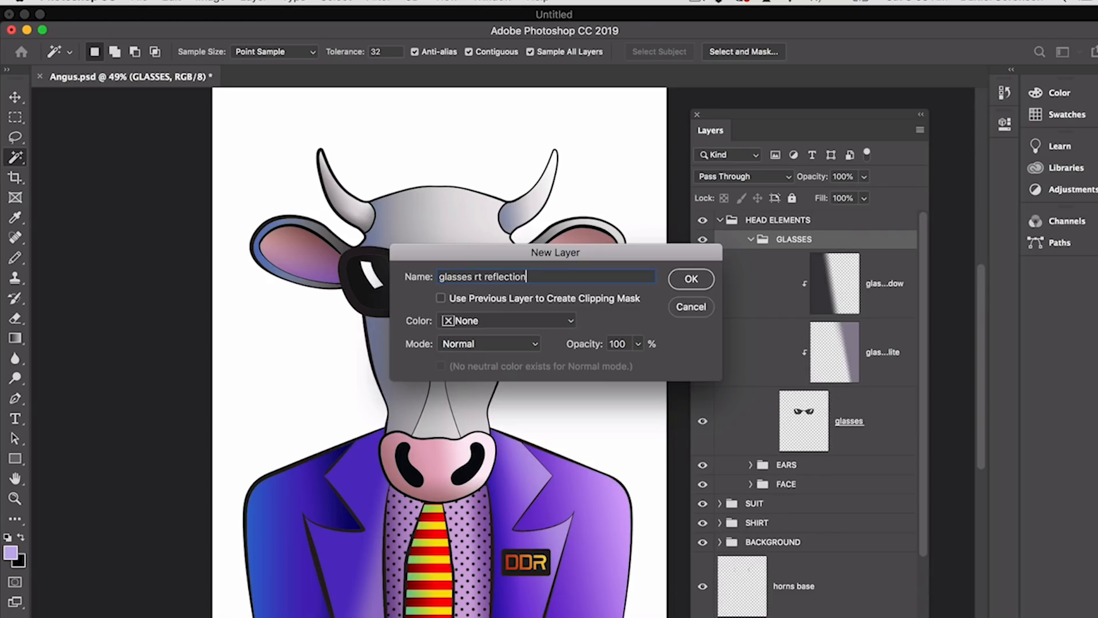
pyautogui.press('Return')
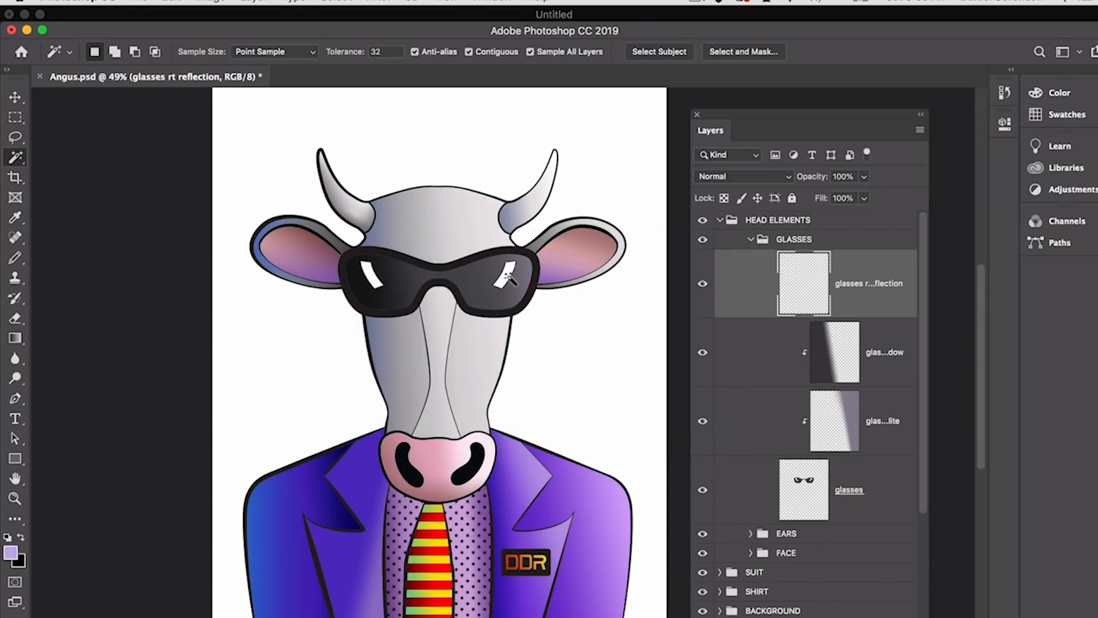
# Step: Select the right lens reflection, fill it with light purple cdbdee, and clear the selection
pyautogui.click(507, 276)
pyautogui.press('alt')
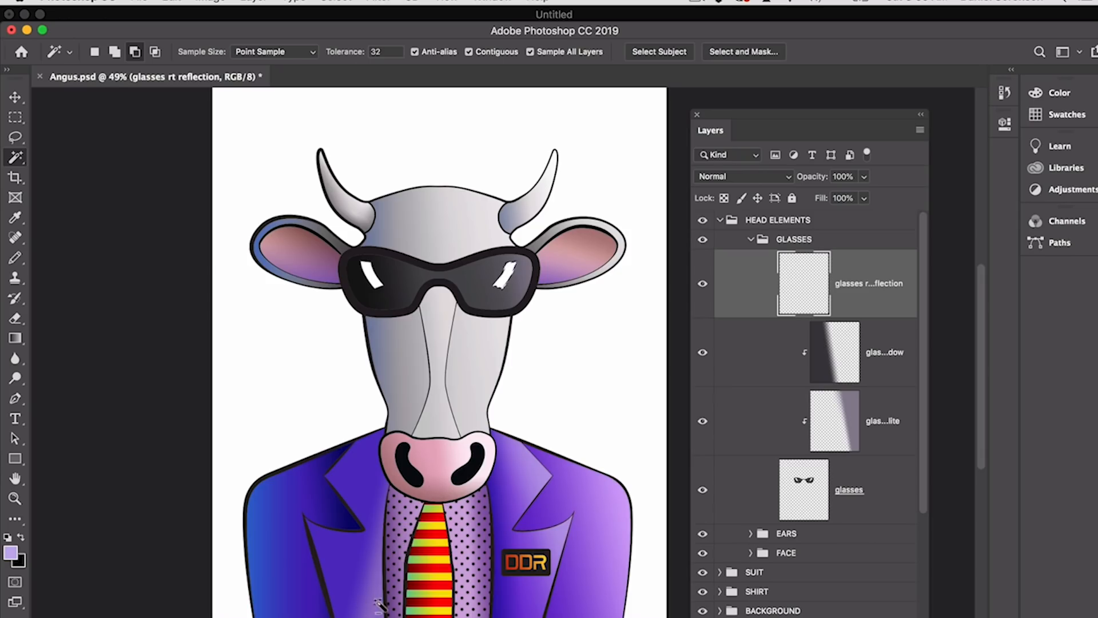
pyautogui.click(10, 552)
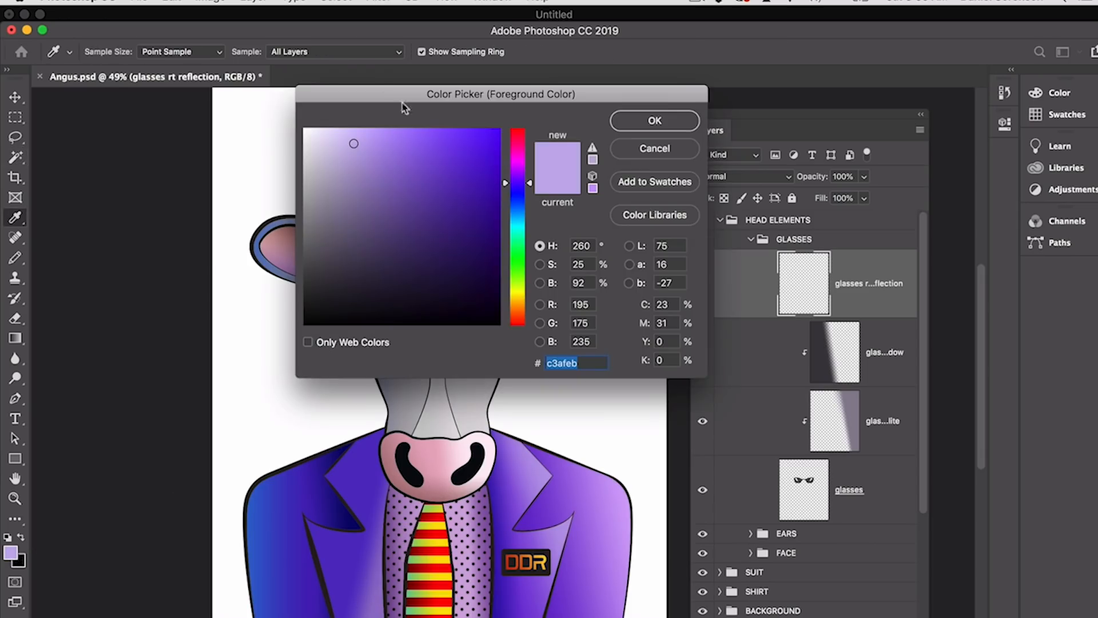
pyautogui.click(344, 142)
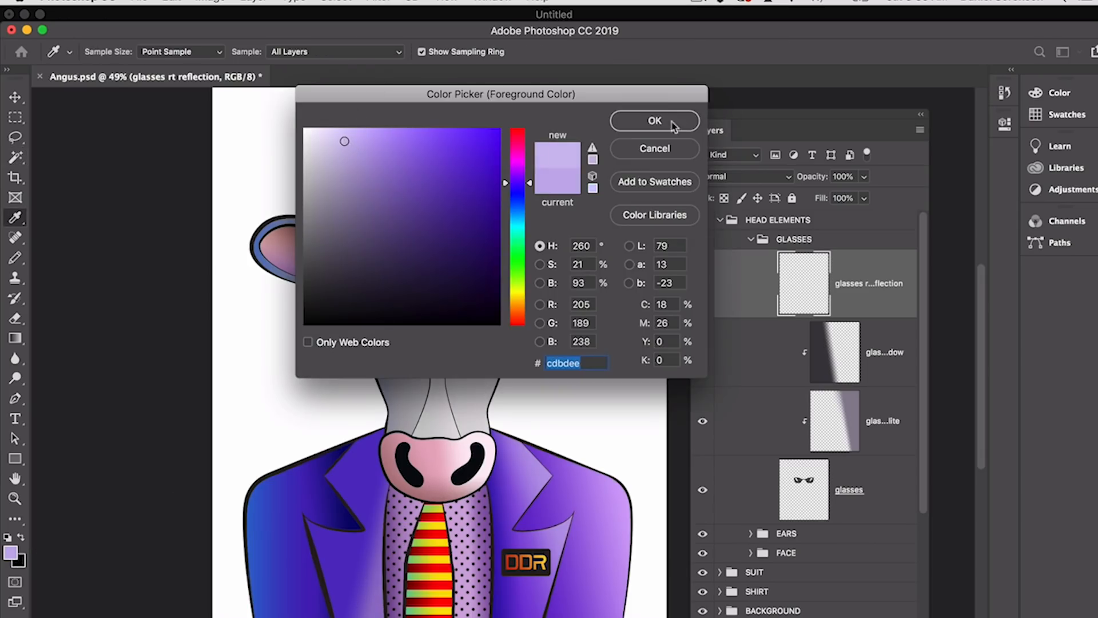
pyautogui.click(654, 121)
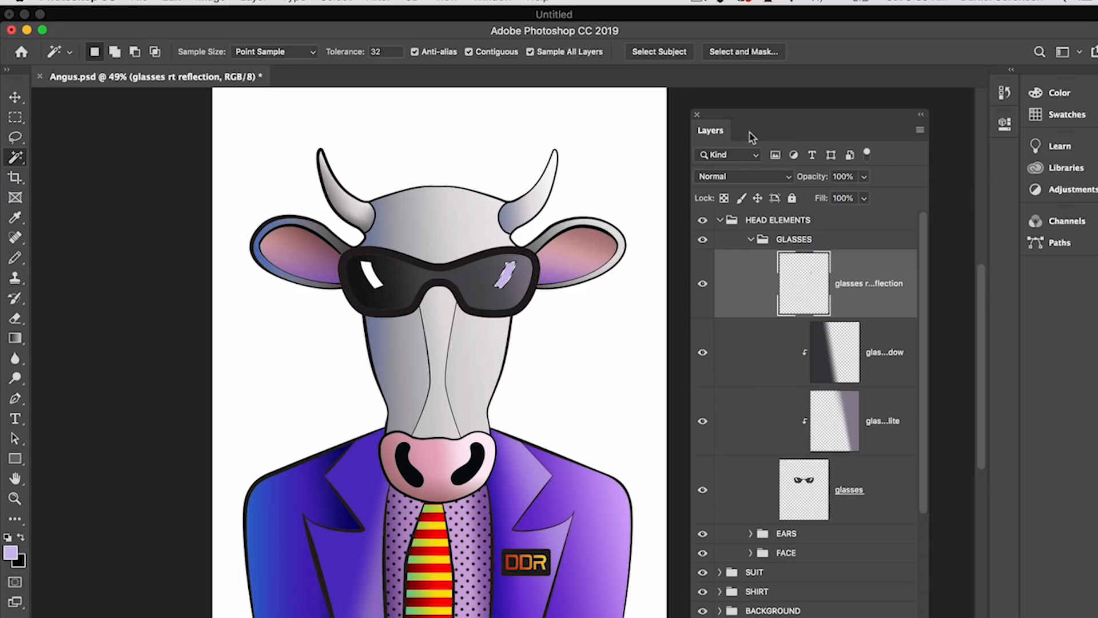
pyautogui.press('super+d')
# Step: Create a layer named "glasses left rlfection" and fill the left lens reflection with the same light purple
pyautogui.press('shift+super+n')
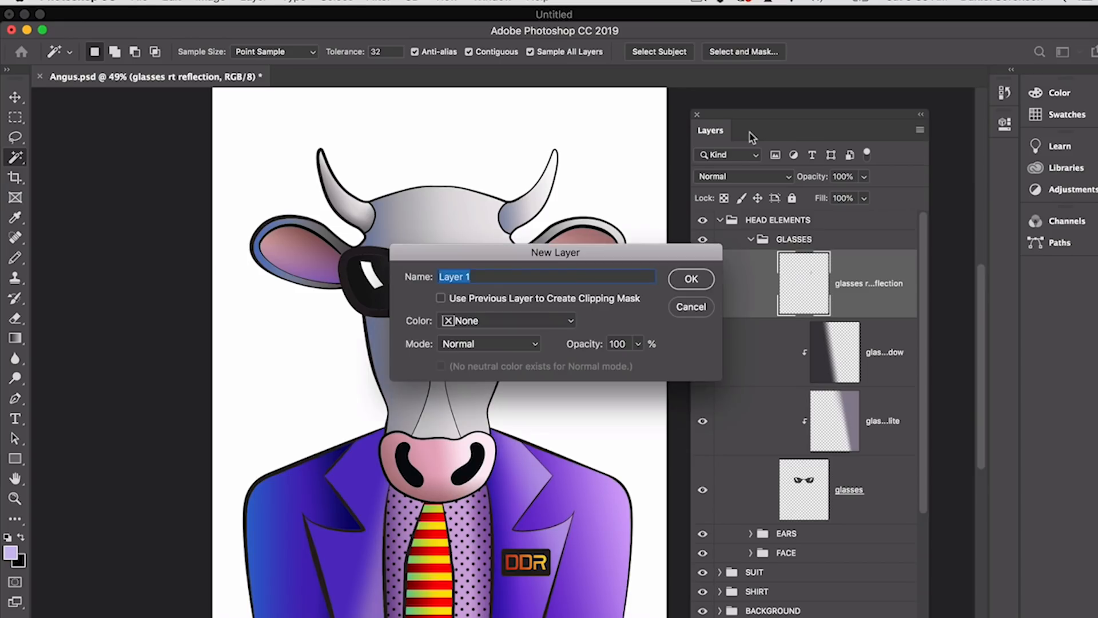
pyautogui.write('glasses left rlfection')
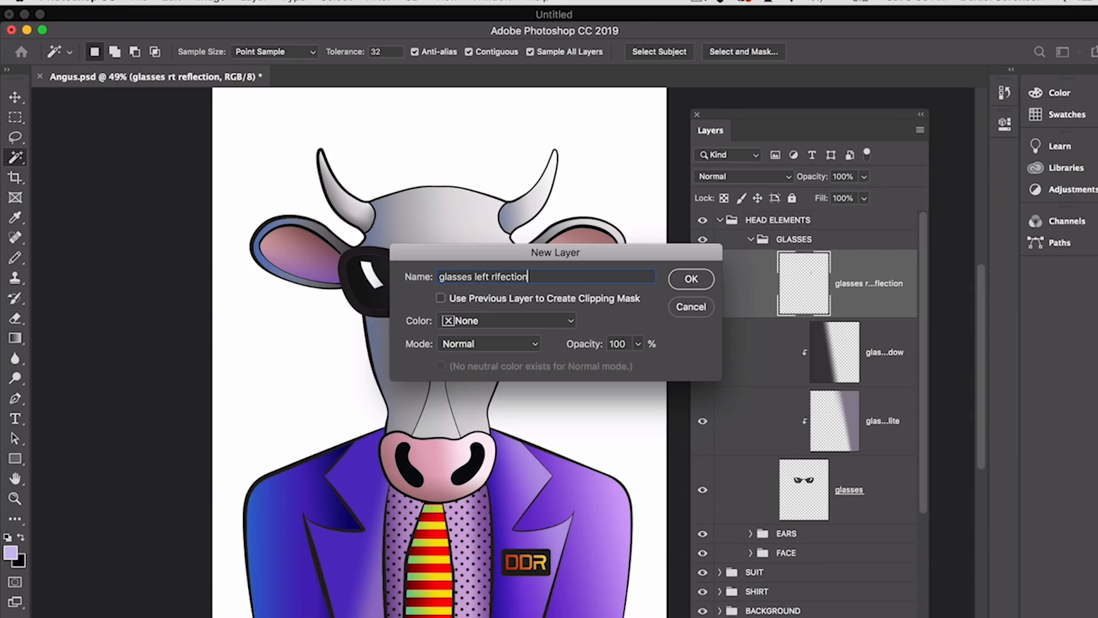
pyautogui.press('Return')
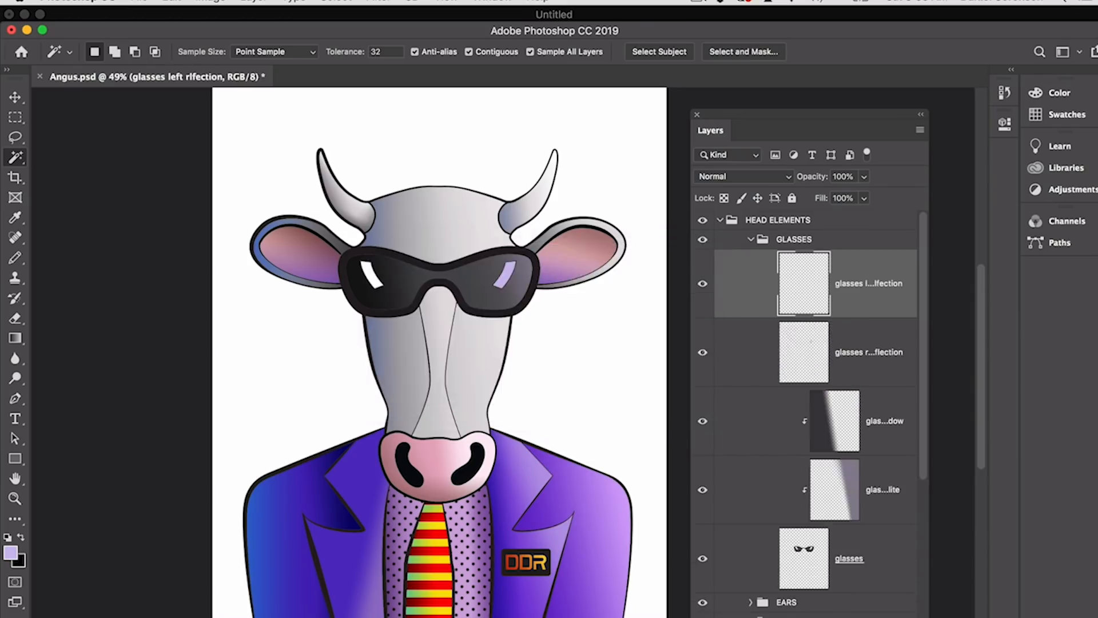
pyautogui.click(369, 273)
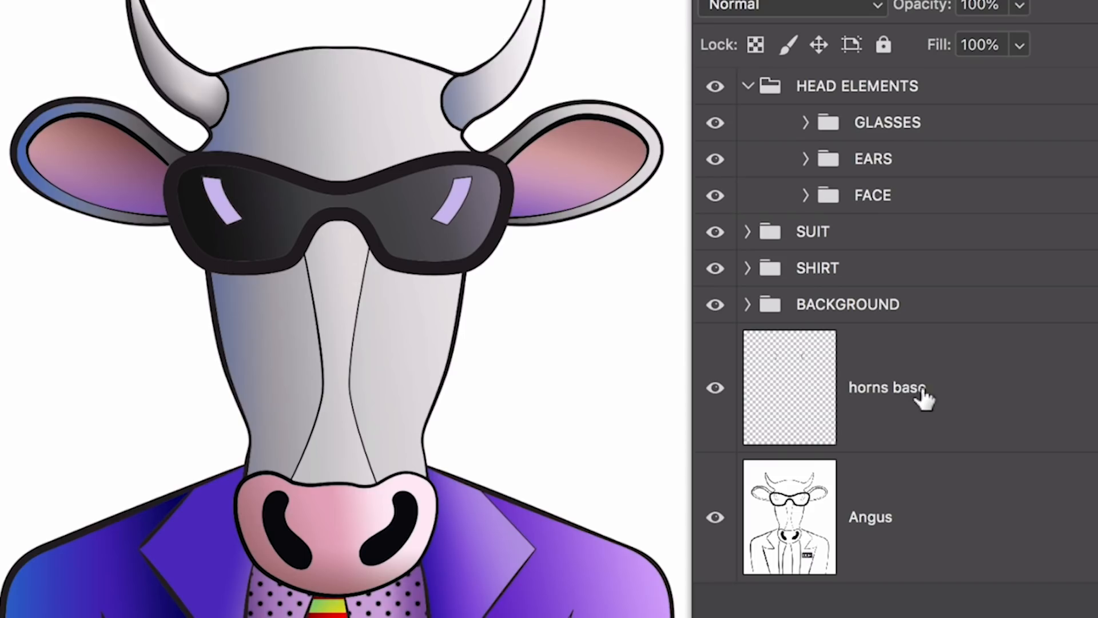
# Step: Merge the horns base layer with the Angus line art layer and rename the merged layer "Angus"
pyautogui.click(923, 436)
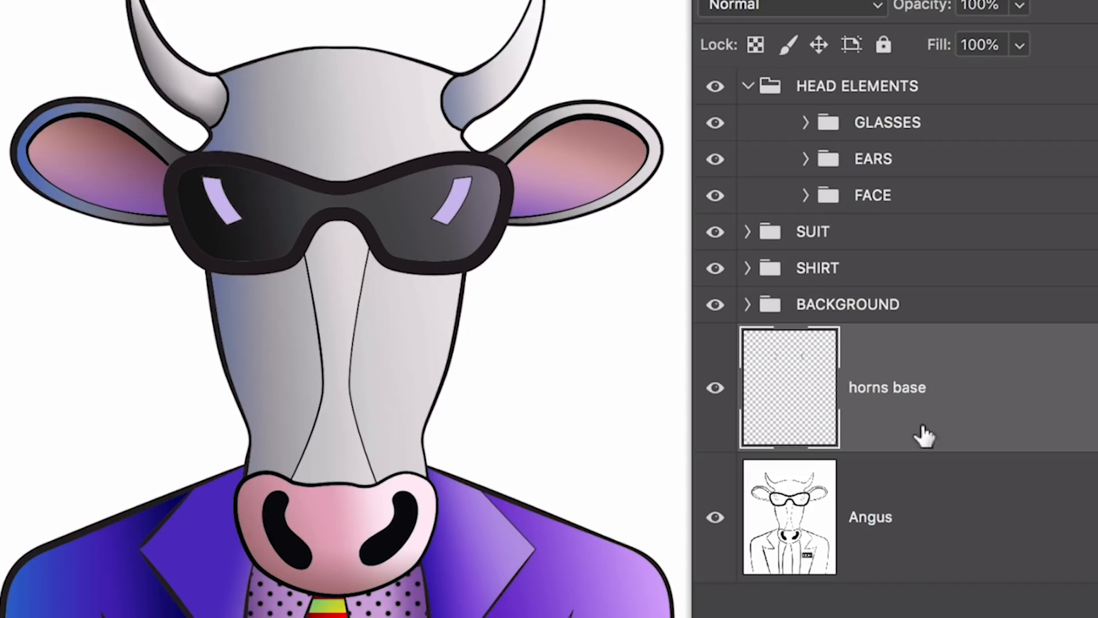
pyautogui.keyDown('shift'); pyautogui.click(924, 524); pyautogui.keyUp('shift')
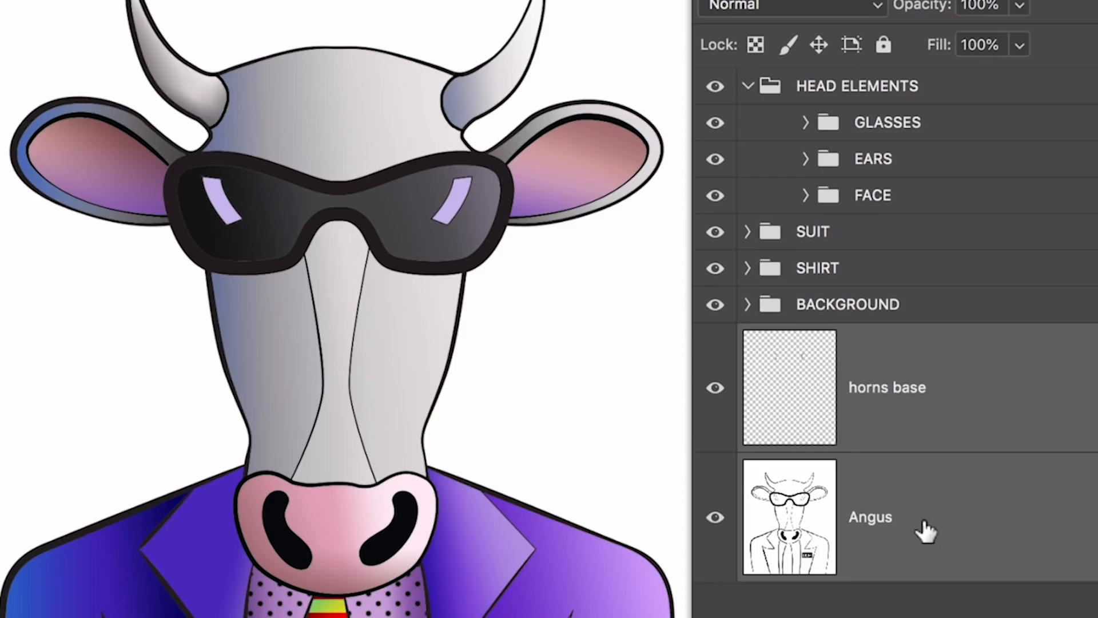
pyautogui.press('super+e')
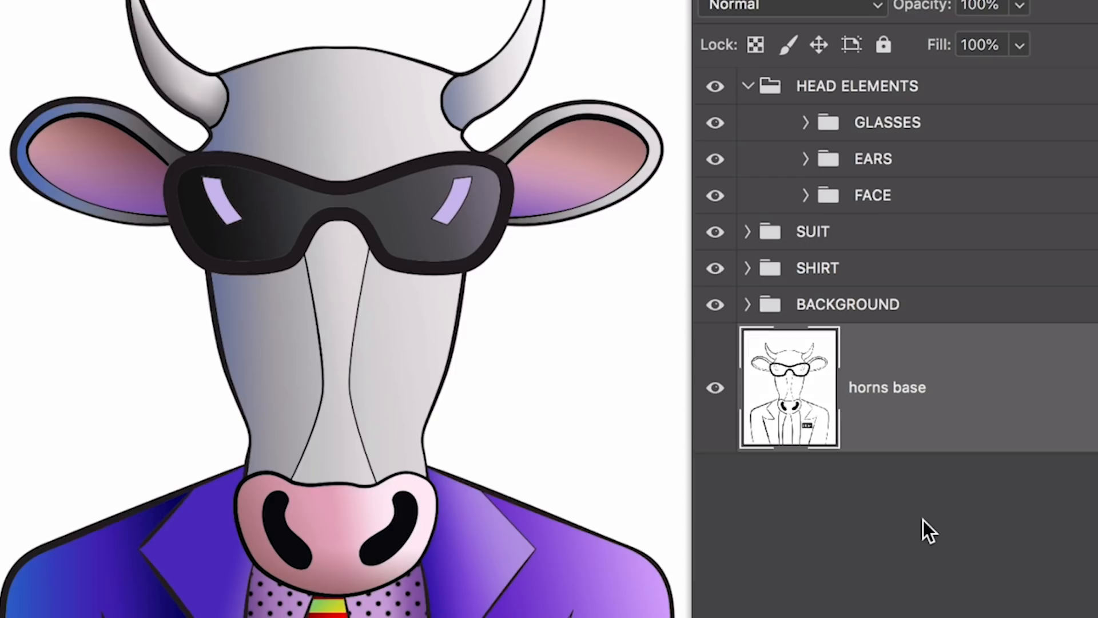
pyautogui.doubleClick(899, 393)
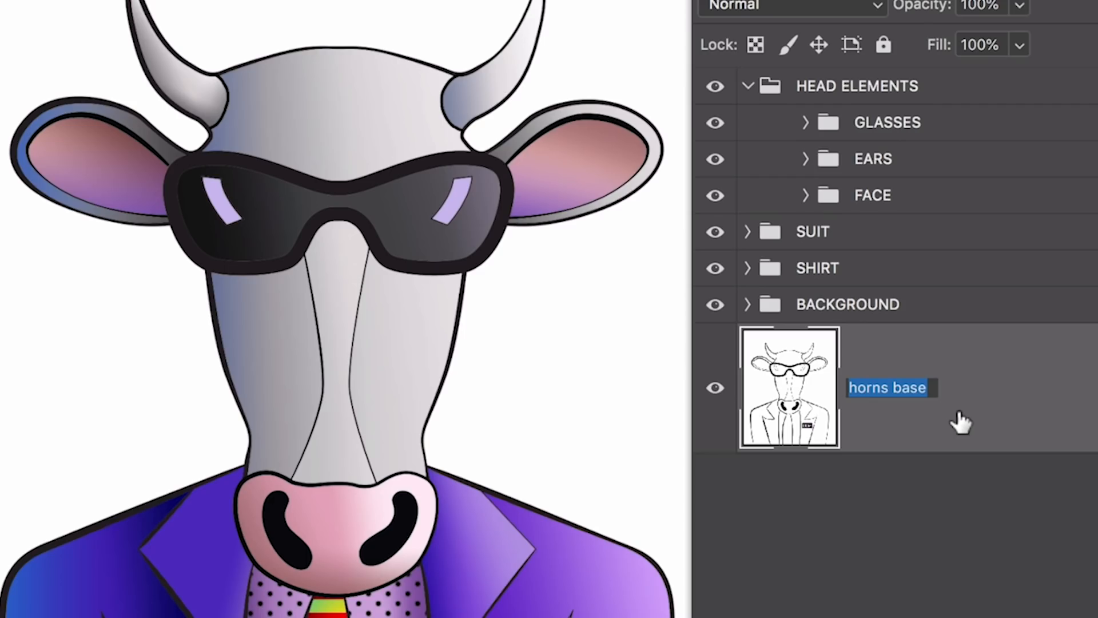
pyautogui.write('Angus')
pyautogui.press('Return')
# Step: Move the Angus line art above all layer groups, set its blend mode to Multiply, and check the outline edges up close
pyautogui.moveTo(775, 420); pyautogui.dragTo(795, 69)
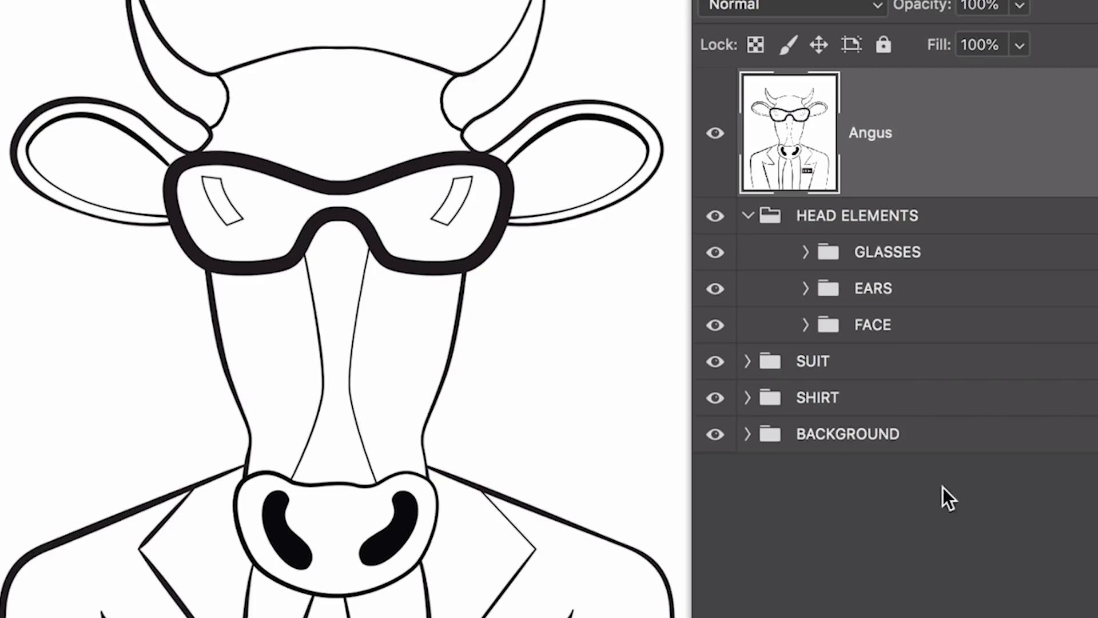
pyautogui.click(750, 7)
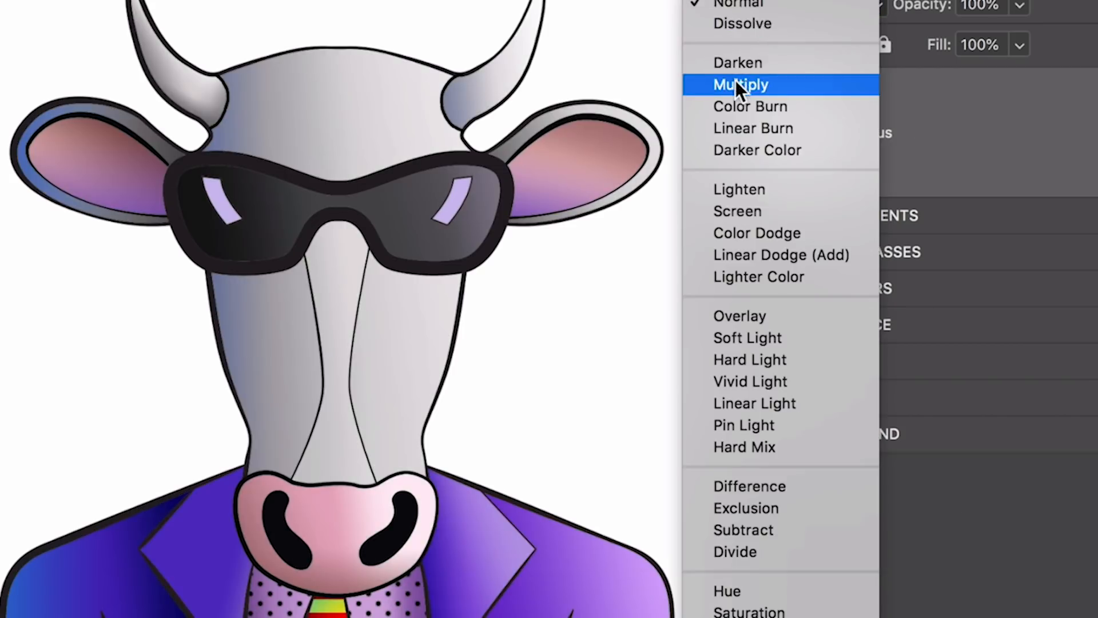
pyautogui.click(736, 84)
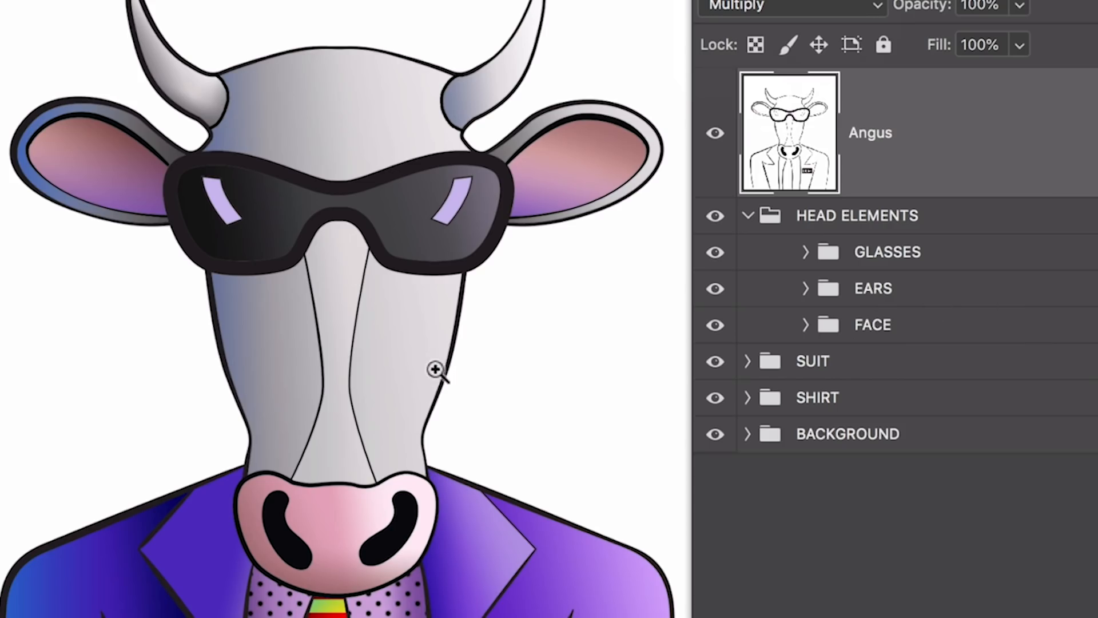
pyautogui.moveTo(435, 370)
pyautogui.mouseDown()
pyautogui.moveTo(617, 466)
pyautogui.moveTo(734, 587)
pyautogui.mouseUp()
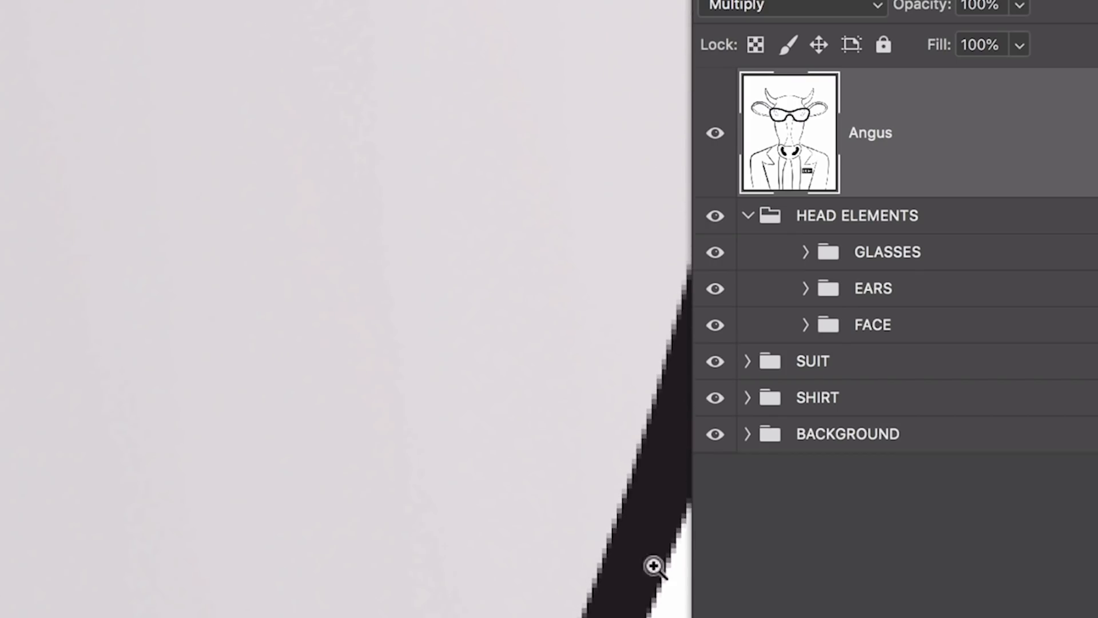
pyautogui.moveTo(634, 555); pyautogui.dragTo(402, 541)
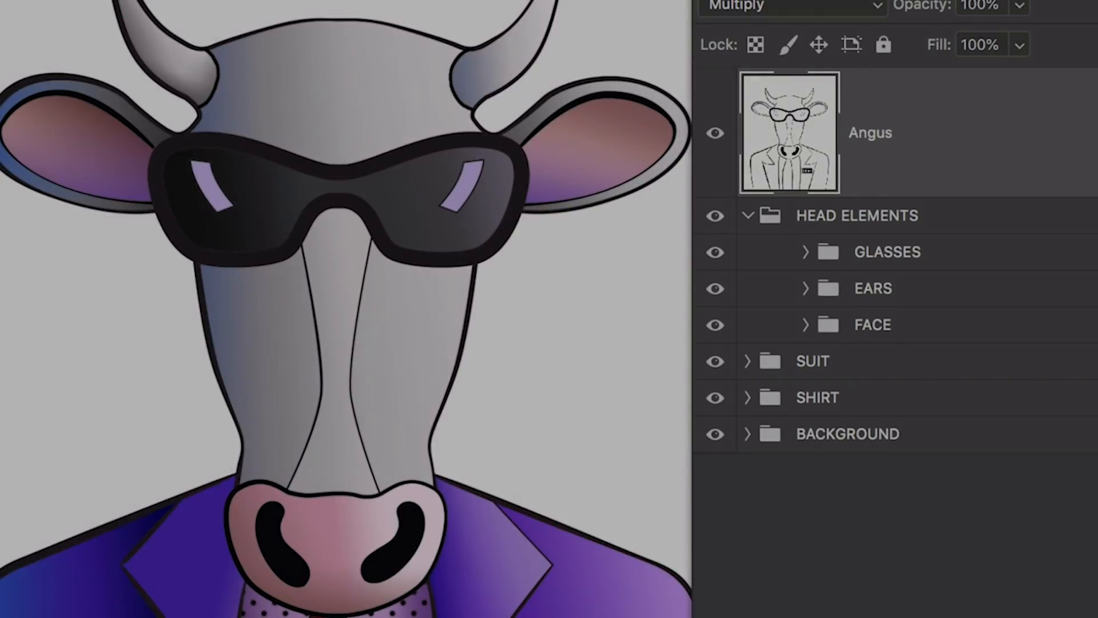